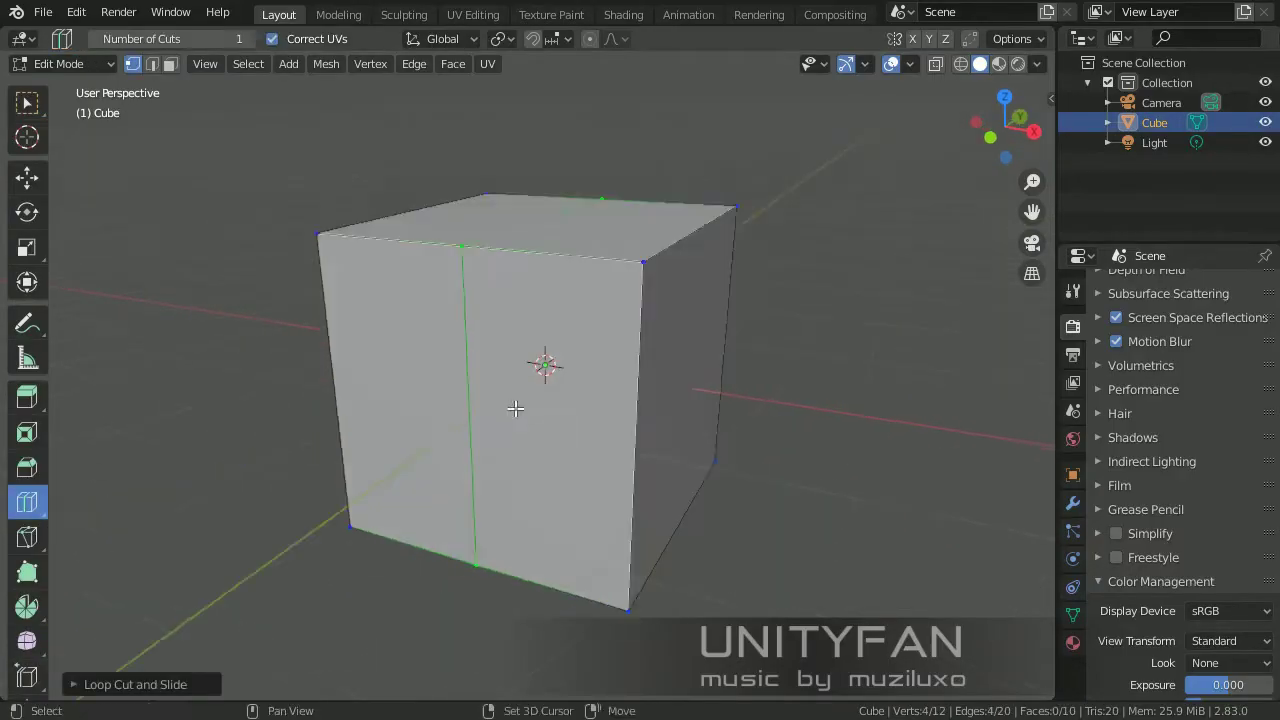
Delete the left half of the cube's faces.
{"action": "left_click", "coordinate": [397, 257]}
{"action": "key", "text": "x"}
{"action": "left_click", "coordinate": [420, 294]}
{"action": "key", "text": "Tab"}
{"action": "middle_click_drag", "start_coordinate": [420, 294], "coordinate": [634, 369]}
Raise the cube's bottom face along Z to flatten the box.
{"action": "key", "text": "Tab"}
{"action": "left_click", "coordinate": [614, 506]}
{"action": "key", "text": "g"}
{"action": "key", "text": "z"}
{"action": "left_click", "coordinate": [569, 371]}
{"action": "key", "text": "Tab"}
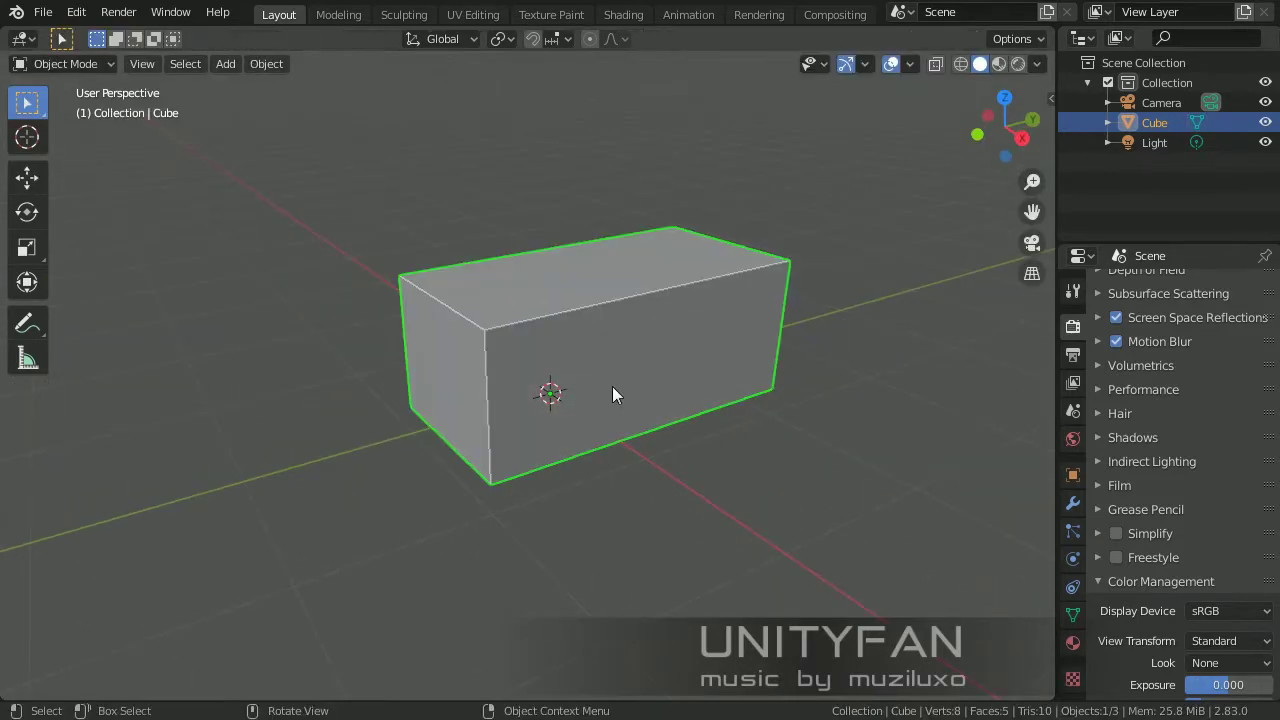
Add a Mirror modifier to the cube.
{"action": "left_click", "coordinate": [1073, 503]}
{"action": "left_click", "coordinate": [1185, 286]}
{"action": "left_click", "coordinate": [870, 487]}
Split the viewport and turn the top area into an Image Editor.
{"action": "left_click_drag", "start_coordinate": [4, 30], "coordinate": [25, 240]}
{"action": "left_click", "coordinate": [25, 38]}
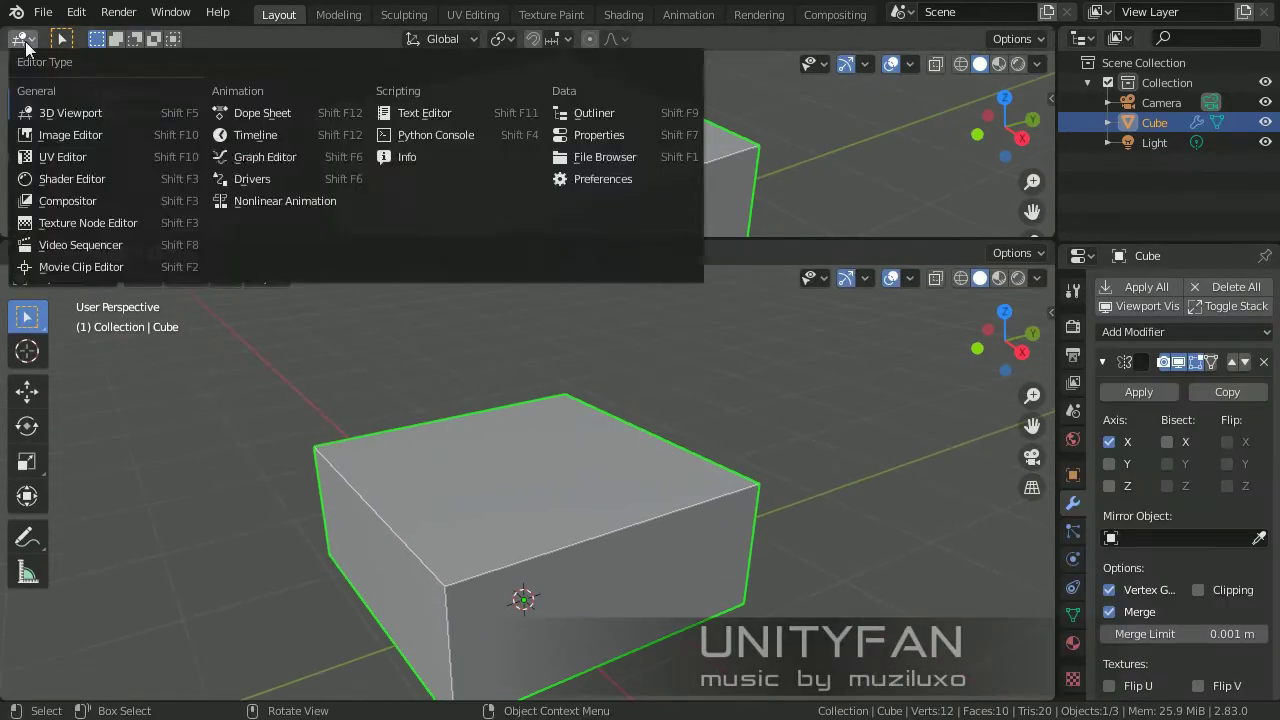
{"action": "left_click", "coordinate": [180, 134]}
Load the car sketch from the vehicles/futuristic_car_005 folder into the Image Editor.
{"action": "left_click", "coordinate": [551, 40]}
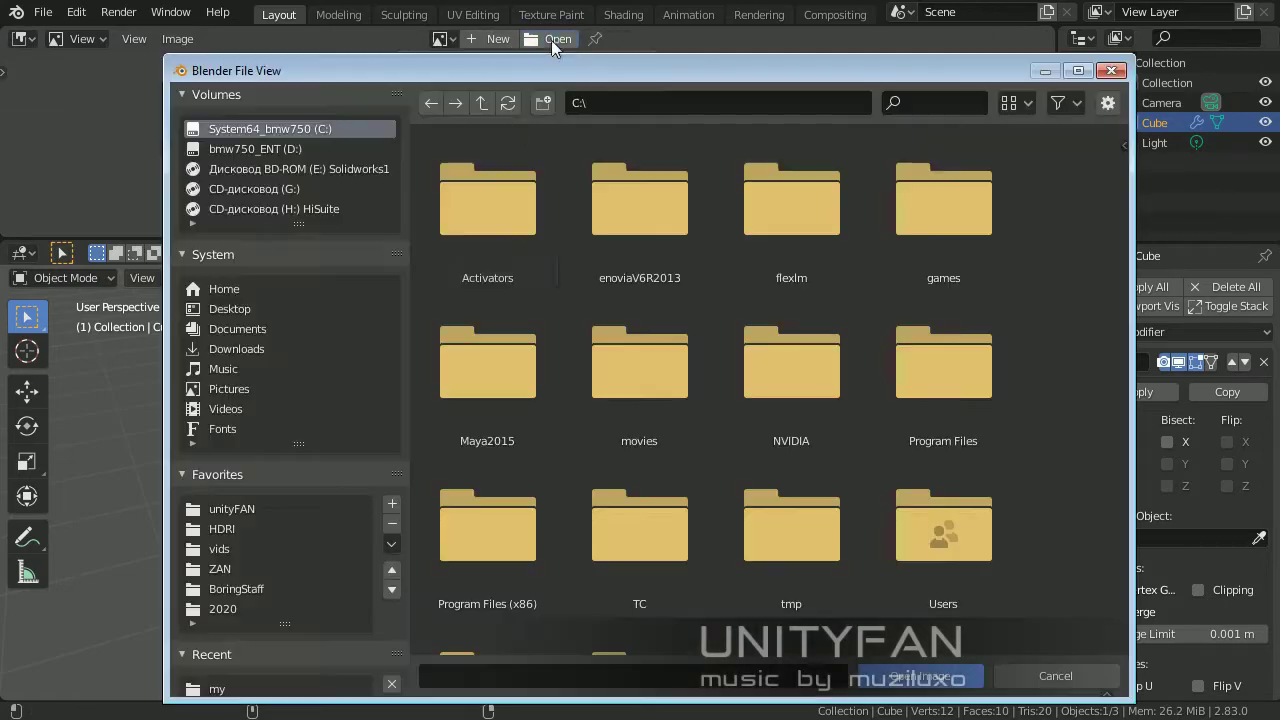
{"action": "left_click", "coordinate": [225, 312]}
{"action": "scroll", "coordinate": [731, 402], "scroll_direction": "down", "scroll_amount": 1}
{"action": "scroll", "coordinate": [735, 409], "scroll_direction": "down", "scroll_amount": 5}
{"action": "double_click", "coordinate": [940, 300]}
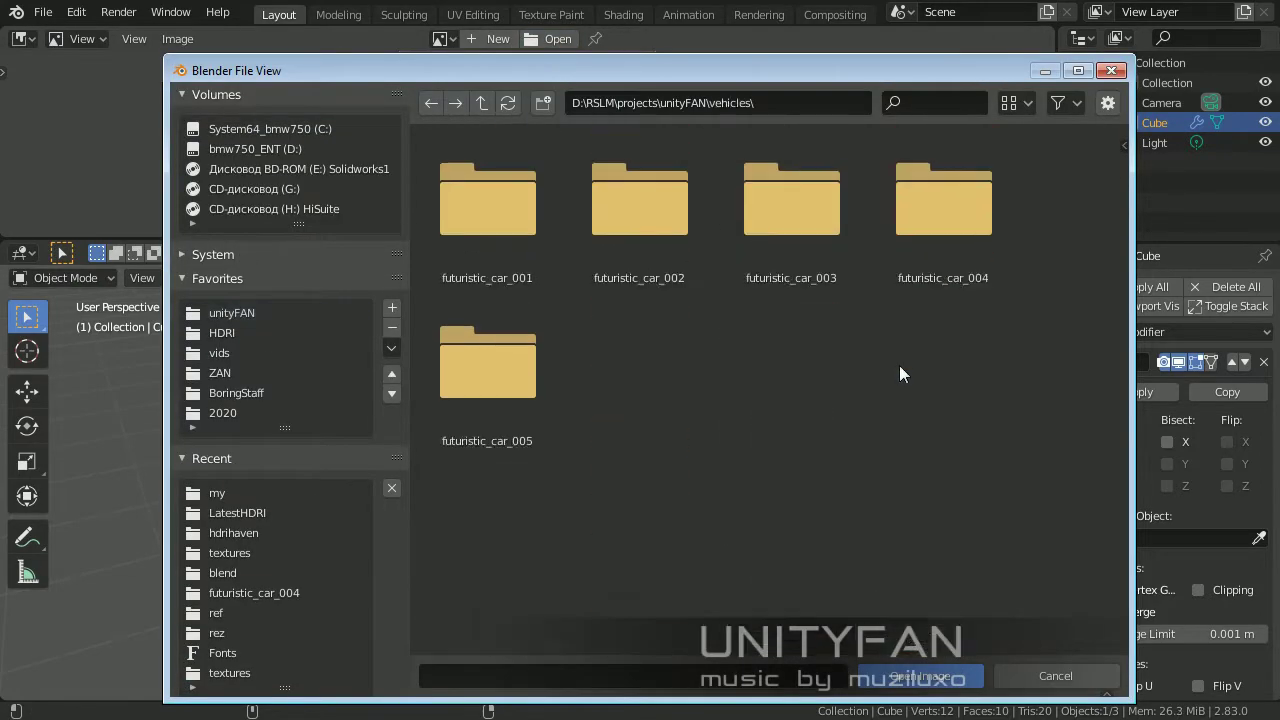
{"action": "double_click", "coordinate": [487, 360]}
{"action": "left_click", "coordinate": [918, 676]}
Pull the box's end face outward to lengthen the body.
{"action": "scroll", "coordinate": [640, 231], "scroll_direction": "down", "scroll_amount": 3}
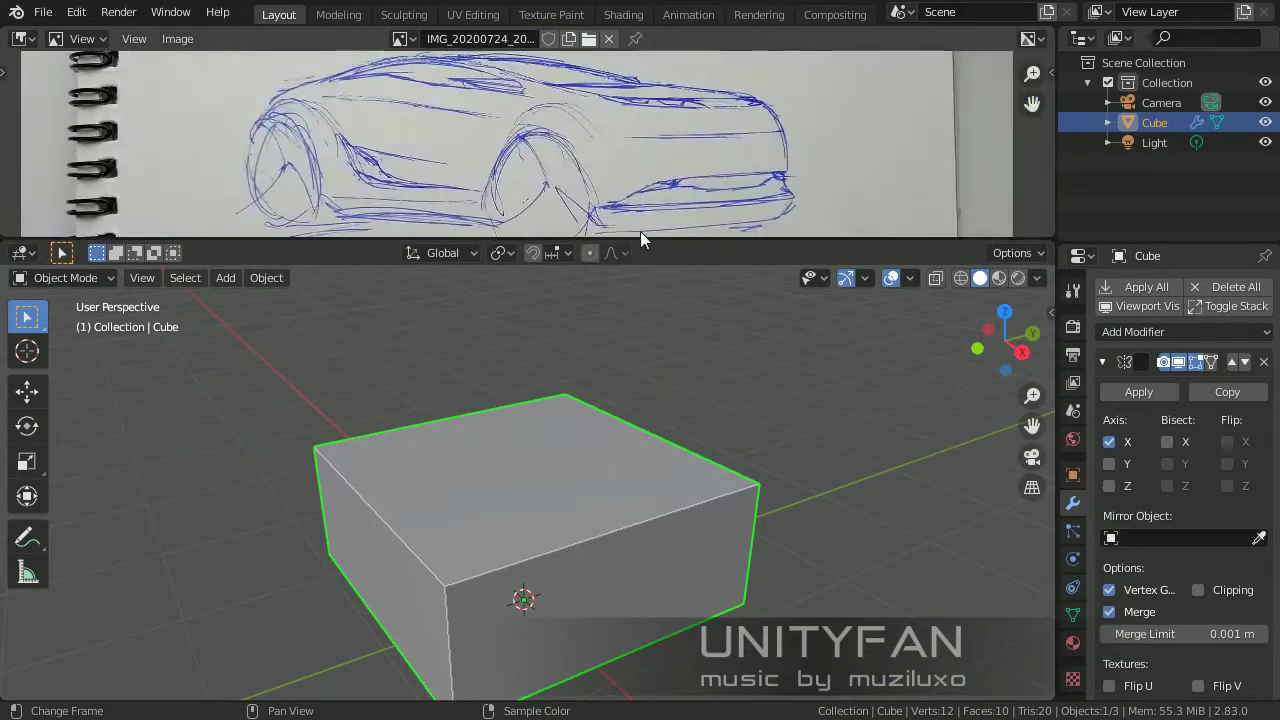
{"action": "scroll", "coordinate": [636, 223], "scroll_direction": "down", "scroll_amount": 1}
{"action": "scroll", "coordinate": [636, 228], "scroll_direction": "up", "scroll_amount": 1}
{"action": "mouse_move", "coordinate": [540, 470]}
{"action": "middle_mouse_down"}
{"action": "mouse_move", "coordinate": [572, 482]}
{"action": "mouse_move", "coordinate": [756, 456]}
{"action": "middle_mouse_up"}
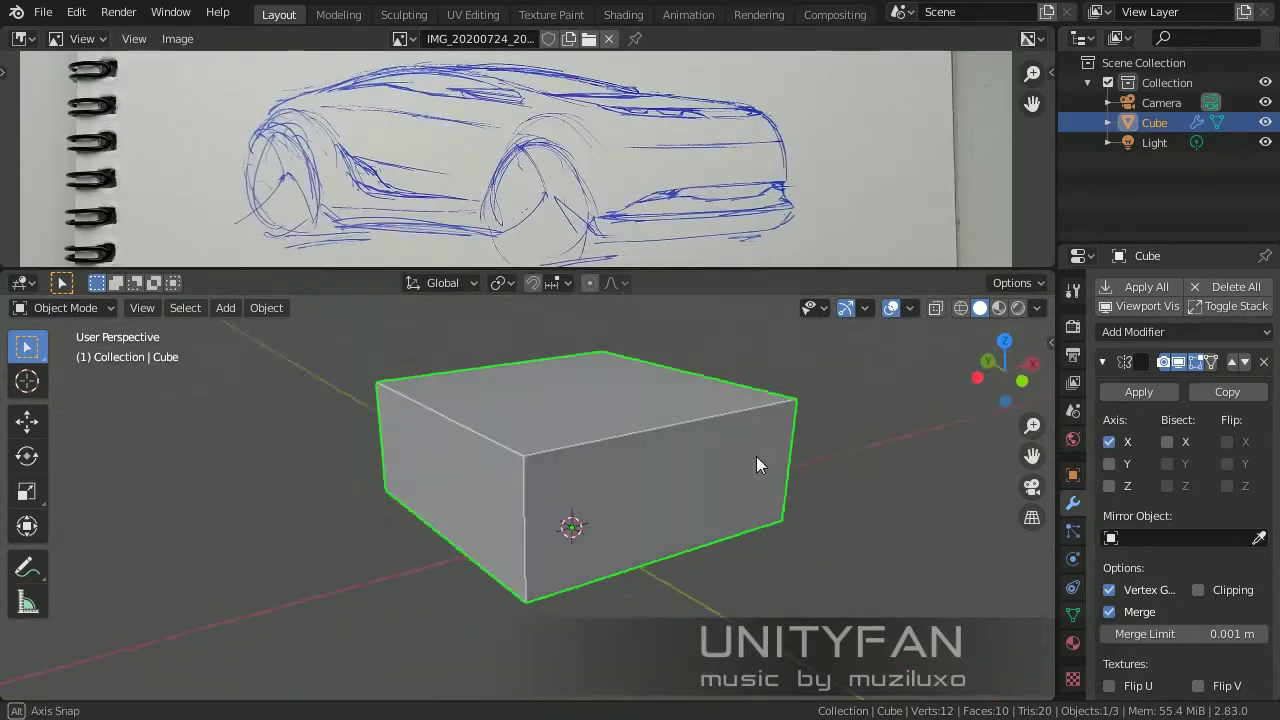
{"action": "key", "text": "Tab"}
{"action": "mouse_move", "coordinate": [640, 470]}
{"action": "middle_mouse_down"}
{"action": "mouse_move", "coordinate": [691, 461]}
{"action": "mouse_move", "coordinate": [366, 486]}
{"action": "middle_mouse_up"}
{"action": "left_click", "coordinate": [366, 486]}
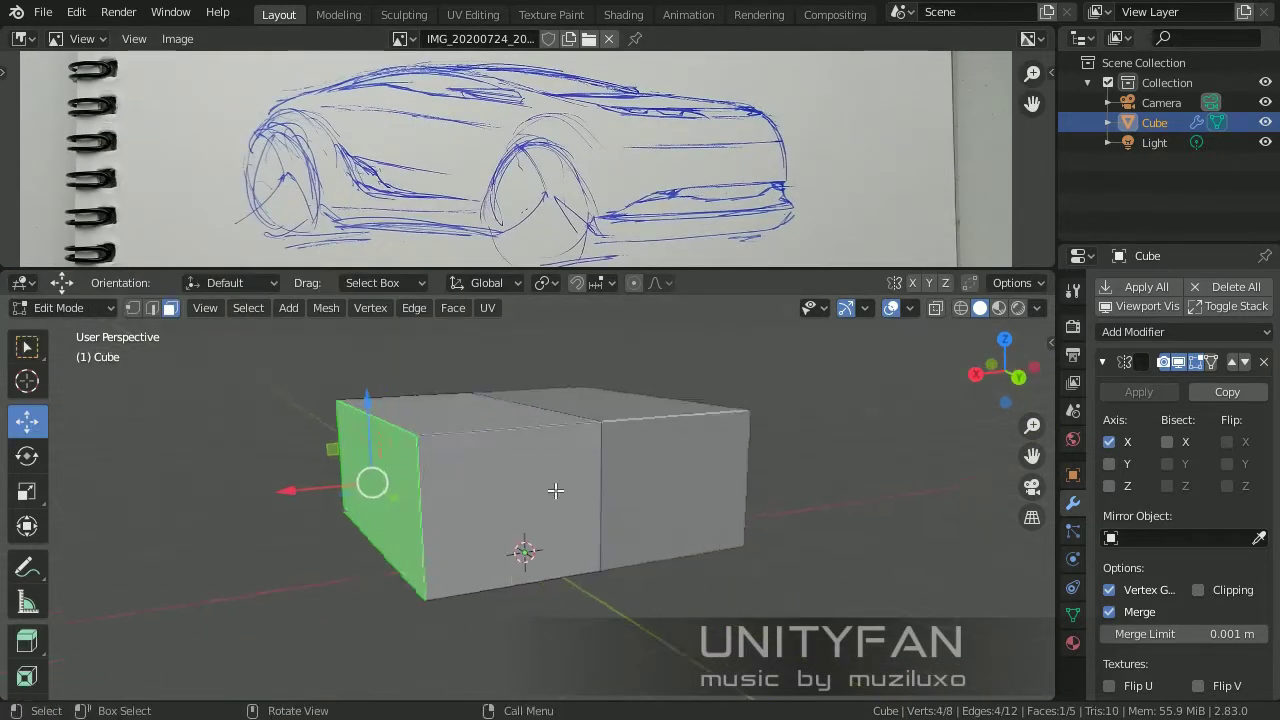
{"action": "left_click_drag", "start_coordinate": [420, 480], "coordinate": [529, 551]}
{"action": "middle_click_drag", "start_coordinate": [529, 551], "coordinate": [557, 473]}
{"action": "key", "text": "Tab"}
Add an edge loop around the box and slide it toward the front.
{"action": "key", "text": "Tab"}
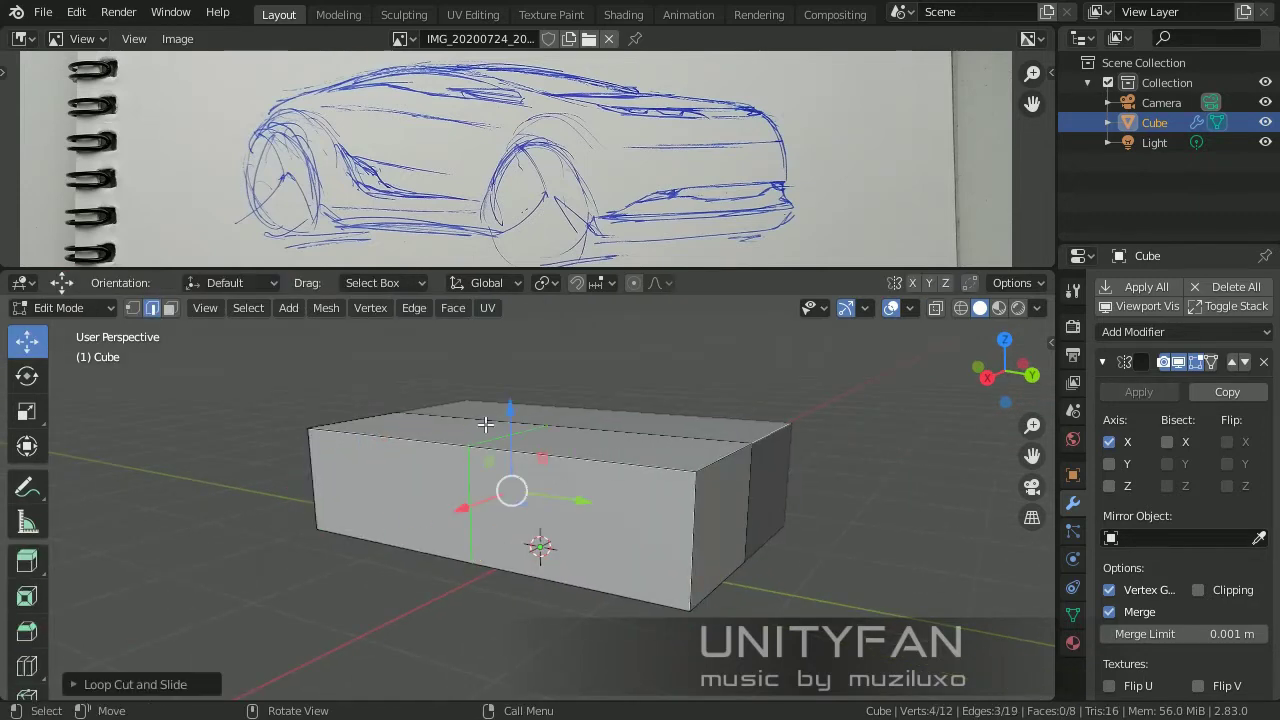
{"action": "key", "text": "g"}
{"action": "left_click", "coordinate": [534, 543]}
{"action": "left_click_drag", "start_coordinate": [508, 430], "coordinate": [500, 420]}
{"action": "mouse_move", "coordinate": [500, 420]}
{"action": "middle_mouse_down"}
{"action": "mouse_move", "coordinate": [565, 437]}
{"action": "mouse_move", "coordinate": [491, 451]}
{"action": "mouse_move", "coordinate": [480, 440]}
{"action": "middle_mouse_up"}
{"action": "key", "text": "Tab"}
Raise one top edge of the box to slope the cabin roof.
{"action": "key", "text": "Tab"}
{"action": "left_click", "coordinate": [170, 308]}
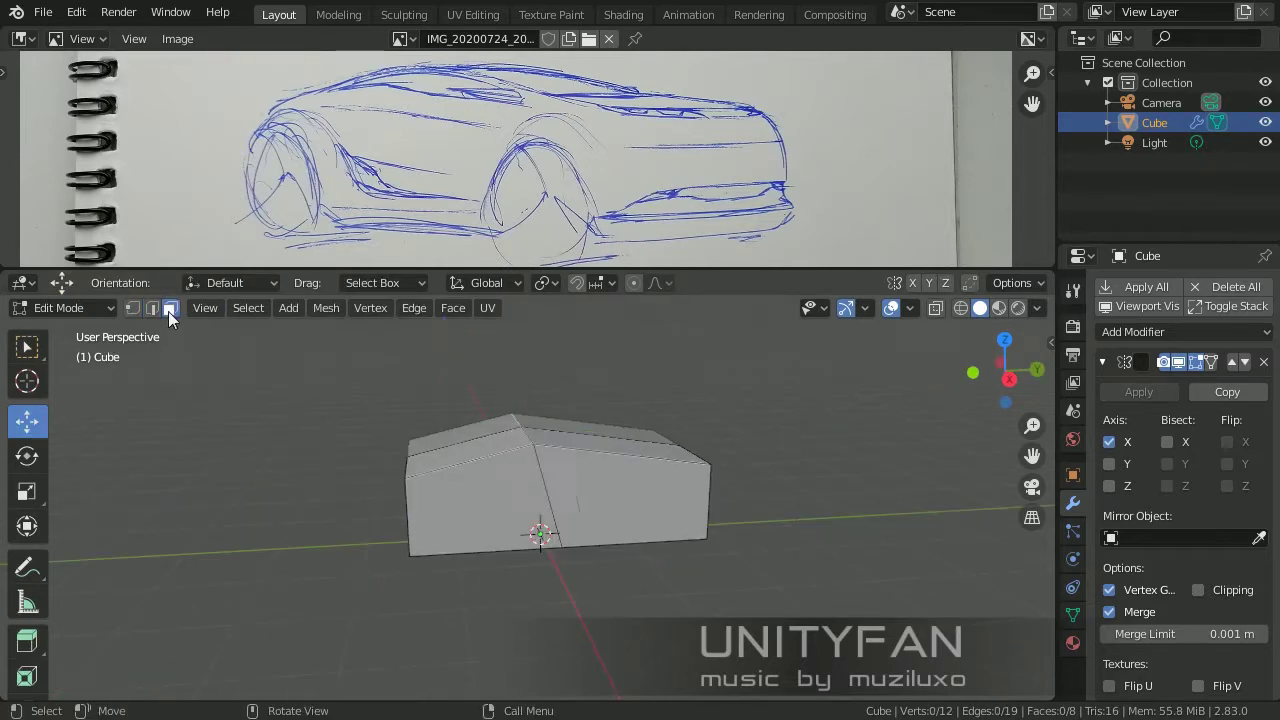
{"action": "left_click", "coordinate": [151, 308]}
{"action": "left_click", "coordinate": [411, 508]}
{"action": "mouse_move", "coordinate": [411, 508]}
{"action": "middle_mouse_down"}
{"action": "mouse_move", "coordinate": [504, 477]}
{"action": "mouse_move", "coordinate": [537, 420]}
{"action": "middle_mouse_up"}
{"action": "key", "text": "Tab"}
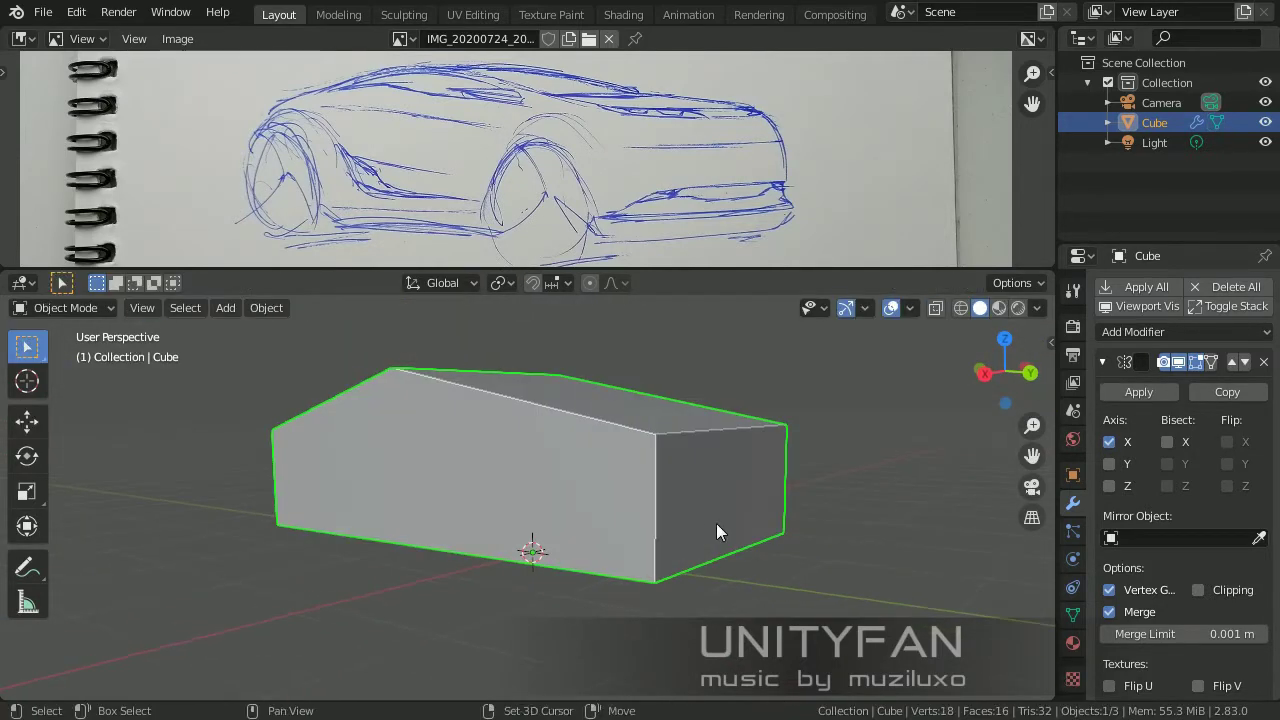
{"action": "middle_click_drag", "start_coordinate": [716, 523], "coordinate": [692, 541]}
{"action": "key", "text": "shift+a"}
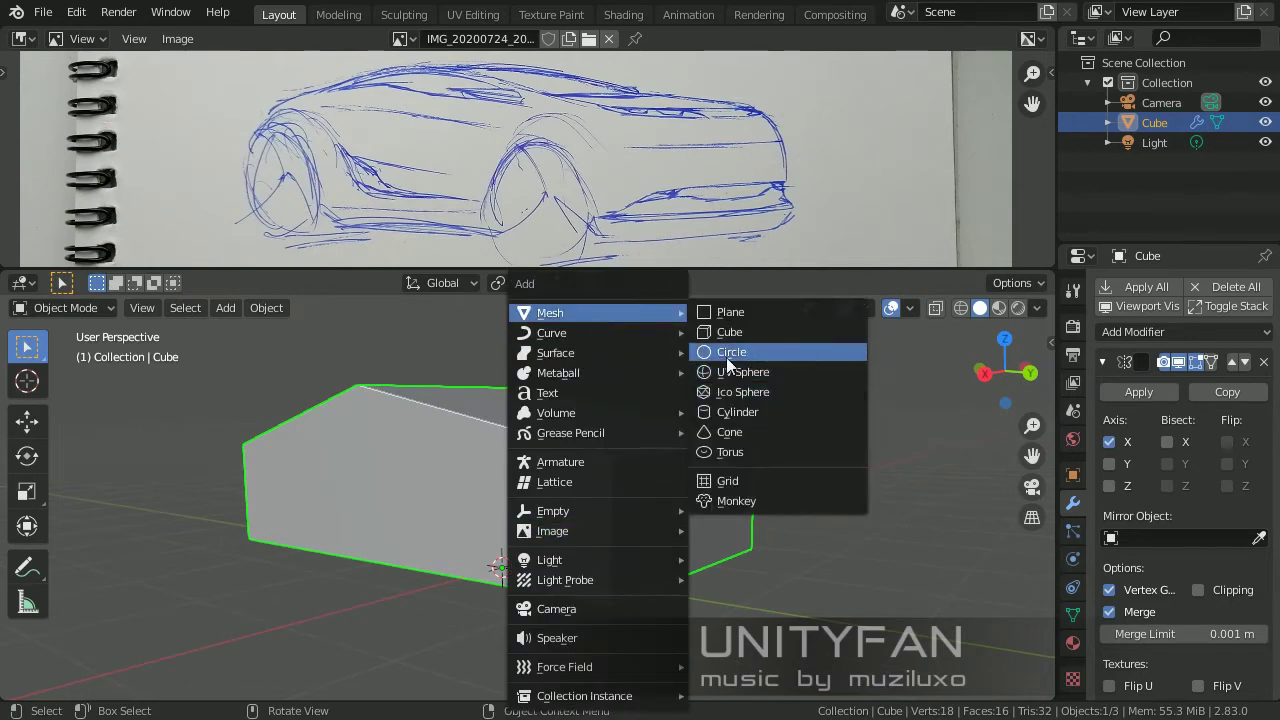
Add a cylinder and rotate it 90 degrees onto its side.
{"action": "left_click", "coordinate": [737, 411]}
{"action": "left_click", "coordinate": [120, 684]}
{"action": "left_click", "coordinate": [330, 410]}
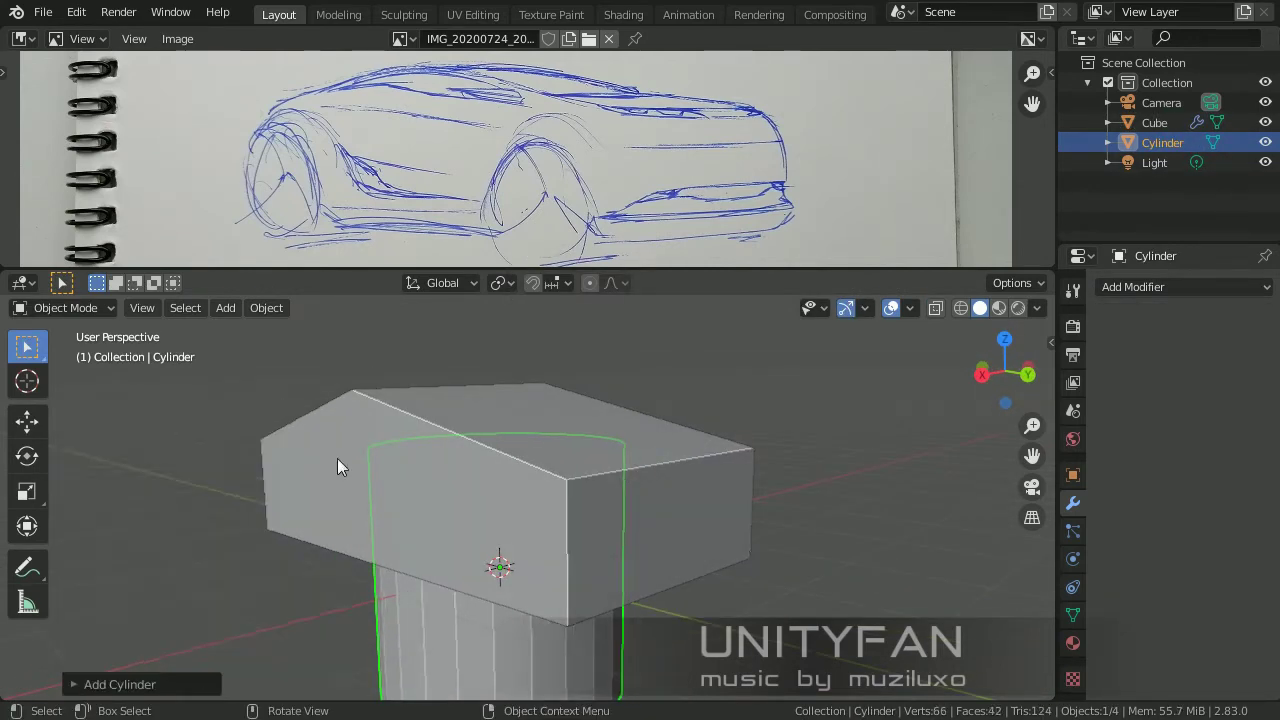
{"action": "key", "text": "shift+space"}
{"action": "key", "text": "g"}
{"action": "key", "text": "shift+space"}
{"action": "key", "text": "r"}
{"action": "left_click_drag", "start_coordinate": [440, 520], "coordinate": [520, 560], "text": "ctrl"}
Shrink the cylinder to wheel size and move it beside the body.
{"action": "key", "text": "Tab"}
{"action": "key", "text": "KP_3"}
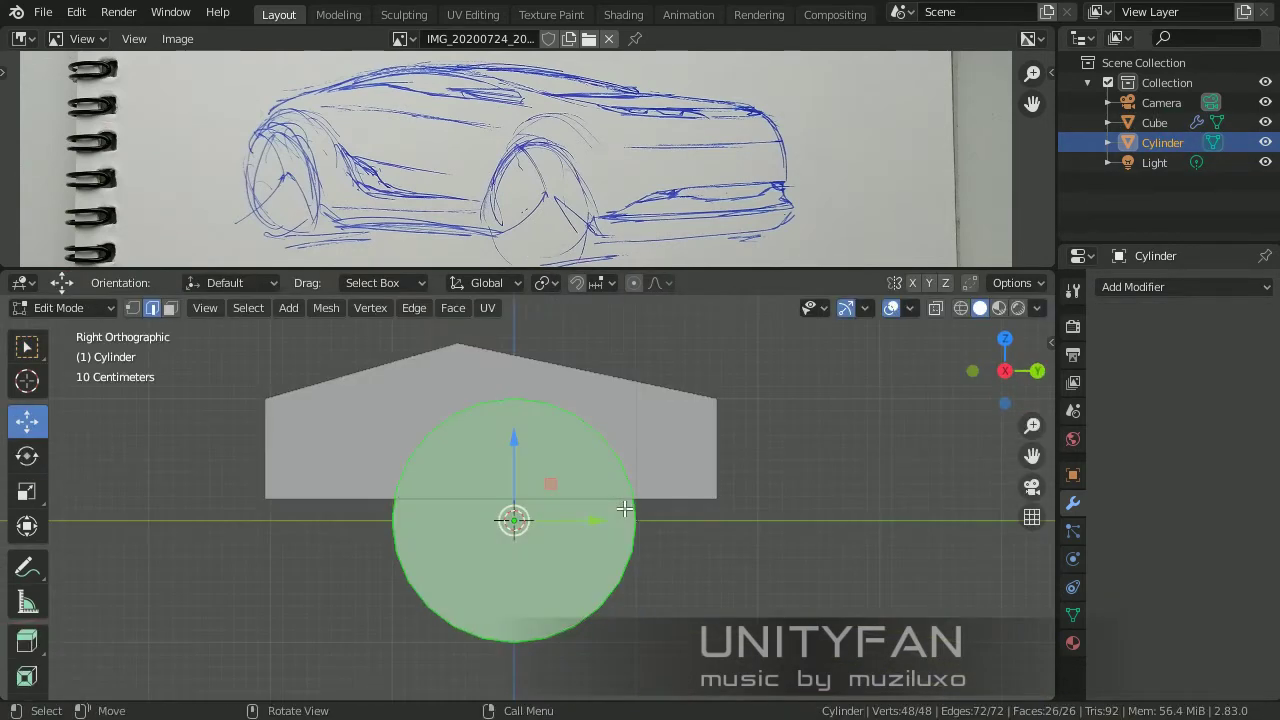
{"action": "key", "text": "ctrl+KP_1"}
{"action": "key", "text": "s"}
{"action": "left_click", "coordinate": [520, 500]}
{"action": "left_click_drag", "start_coordinate": [497, 451], "coordinate": [360, 460]}
{"action": "mouse_move", "coordinate": [360, 460]}
{"action": "middle_mouse_down"}
{"action": "mouse_move", "coordinate": [518, 464]}
{"action": "mouse_move", "coordinate": [506, 523]}
{"action": "middle_mouse_up"}
{"action": "key", "text": "s"}
{"action": "left_click", "coordinate": [817, 546]}
Place the wheel under the body's front using the side view.
{"action": "middle_click_drag", "start_coordinate": [686, 534], "coordinate": [610, 542]}
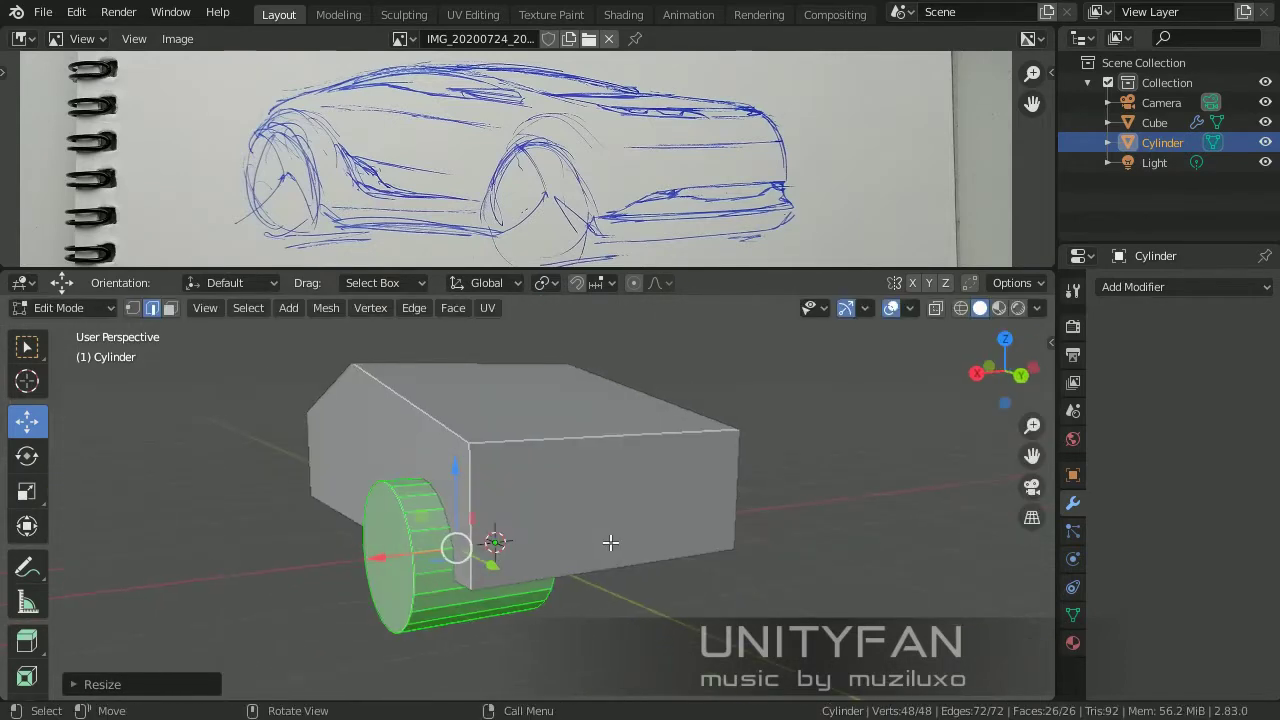
{"action": "middle_click_drag", "start_coordinate": [491, 534], "coordinate": [551, 523]}
{"action": "key", "text": "g"}
{"action": "left_click", "coordinate": [509, 543]}
{"action": "key", "text": "KP_5"}
{"action": "key", "text": "KP_3"}
{"action": "key", "text": "g"}
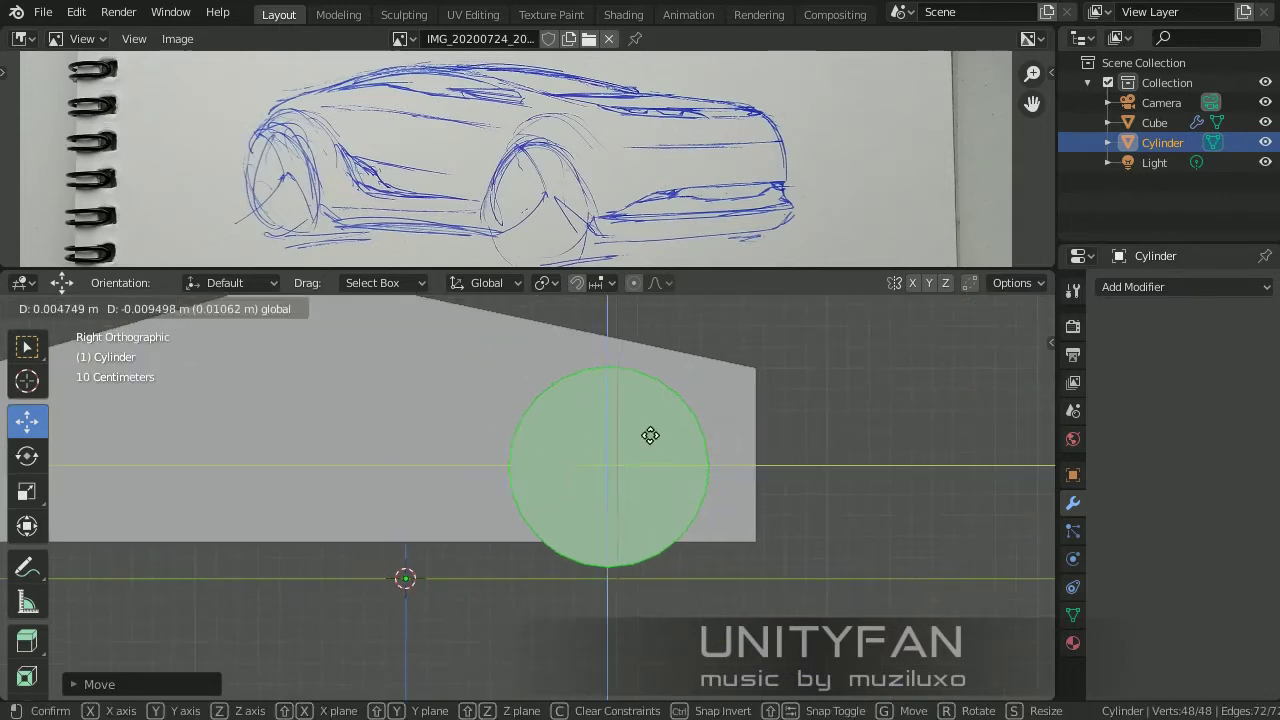
{"action": "left_click", "coordinate": [650, 435]}
{"action": "key", "text": "KP_5"}
{"action": "mouse_move", "coordinate": [652, 440]}
{"action": "middle_mouse_down"}
{"action": "mouse_move", "coordinate": [649, 500]}
{"action": "mouse_move", "coordinate": [714, 503]}
{"action": "middle_mouse_up"}
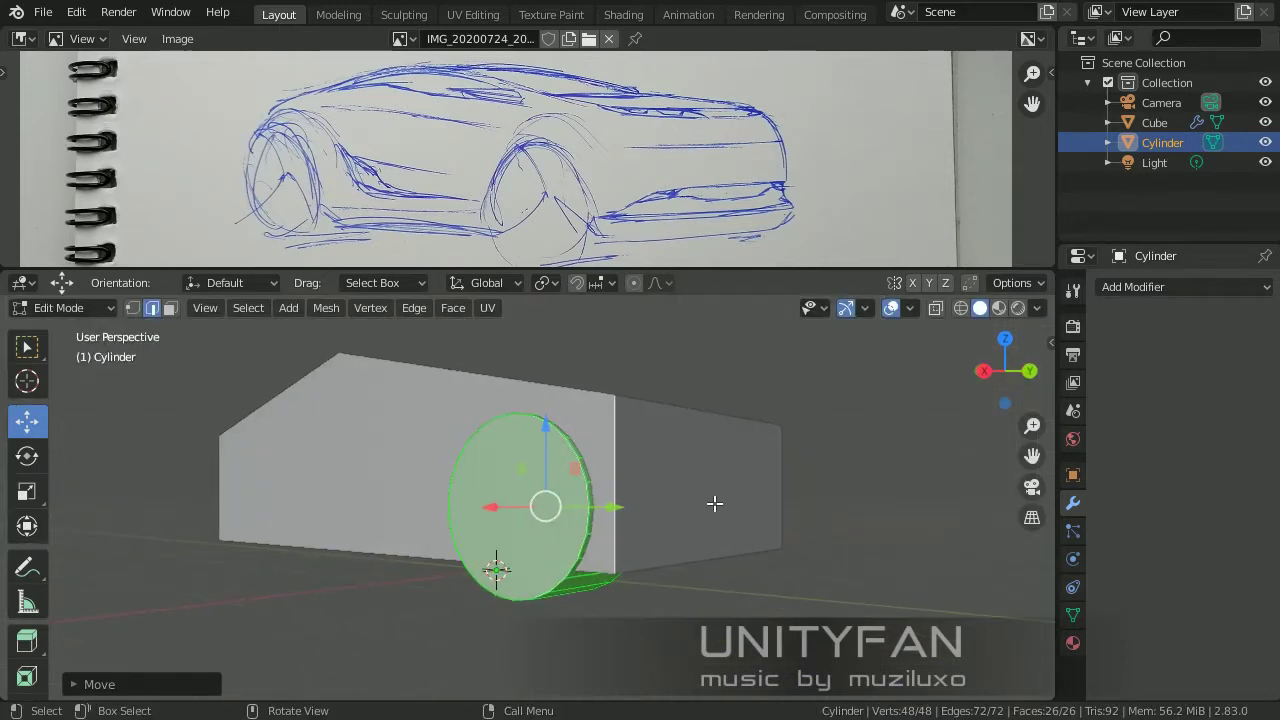
{"action": "middle_click_drag", "start_coordinate": [535, 463], "coordinate": [490, 530]}
Add a Mirror modifier to the wheel.
{"action": "key", "text": "Tab"}
{"action": "key", "text": "Tab"}
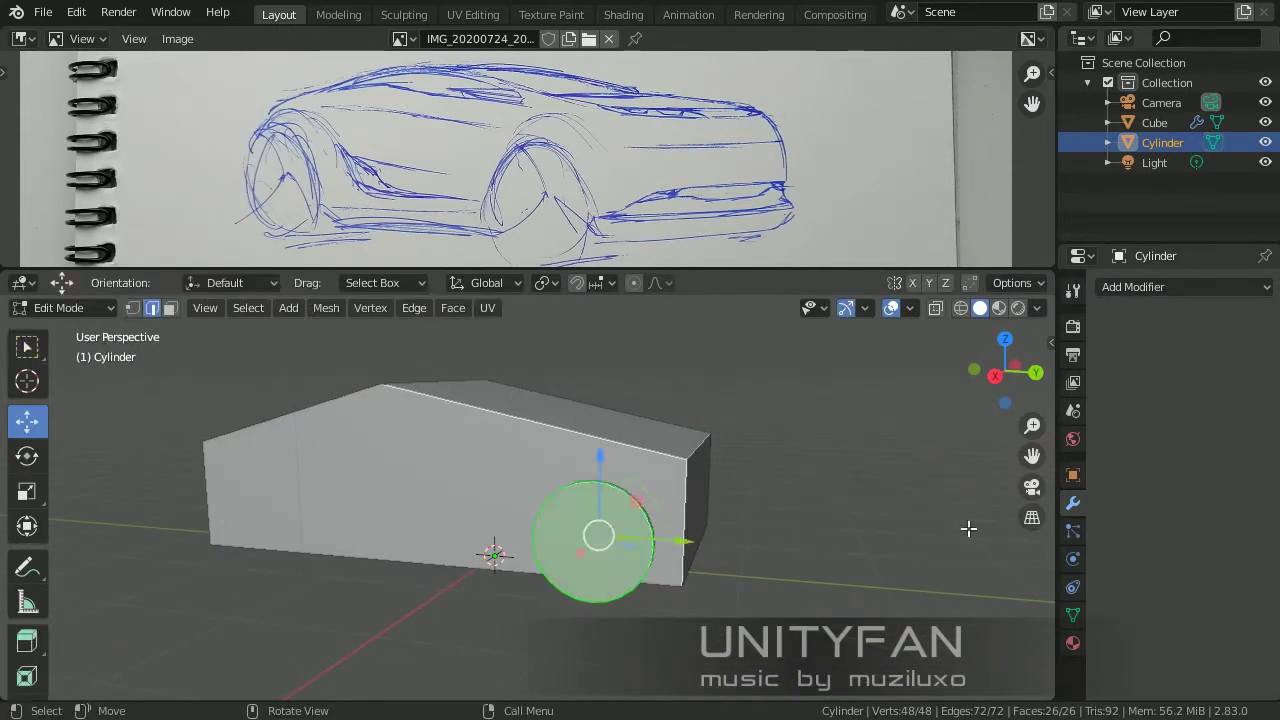
{"action": "key", "text": "Tab"}
{"action": "left_click", "coordinate": [1180, 287]}
{"action": "left_click", "coordinate": [895, 486]}
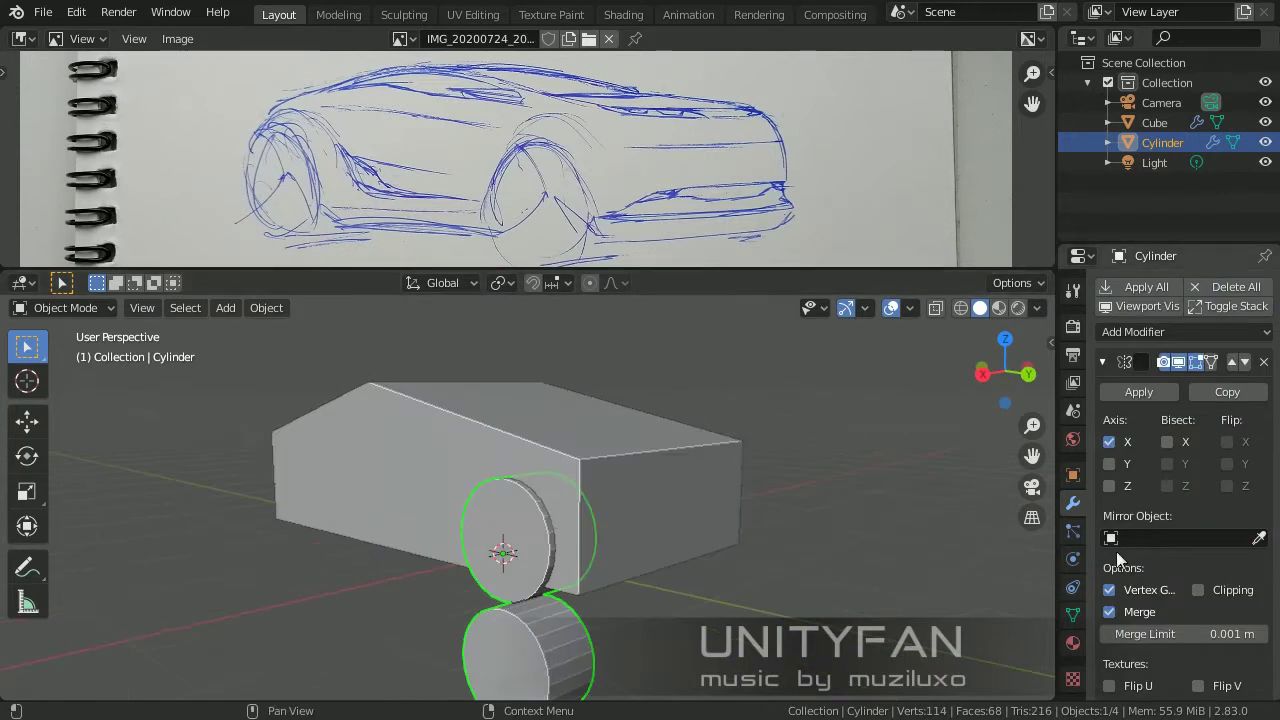
Set the wheel's mirror to the Z axis only and check its position values.
{"action": "left_click", "coordinate": [1109, 464]}
{"action": "left_click", "coordinate": [1109, 486]}
{"action": "key", "text": "Tab"}
{"action": "left_click", "coordinate": [1050, 343]}
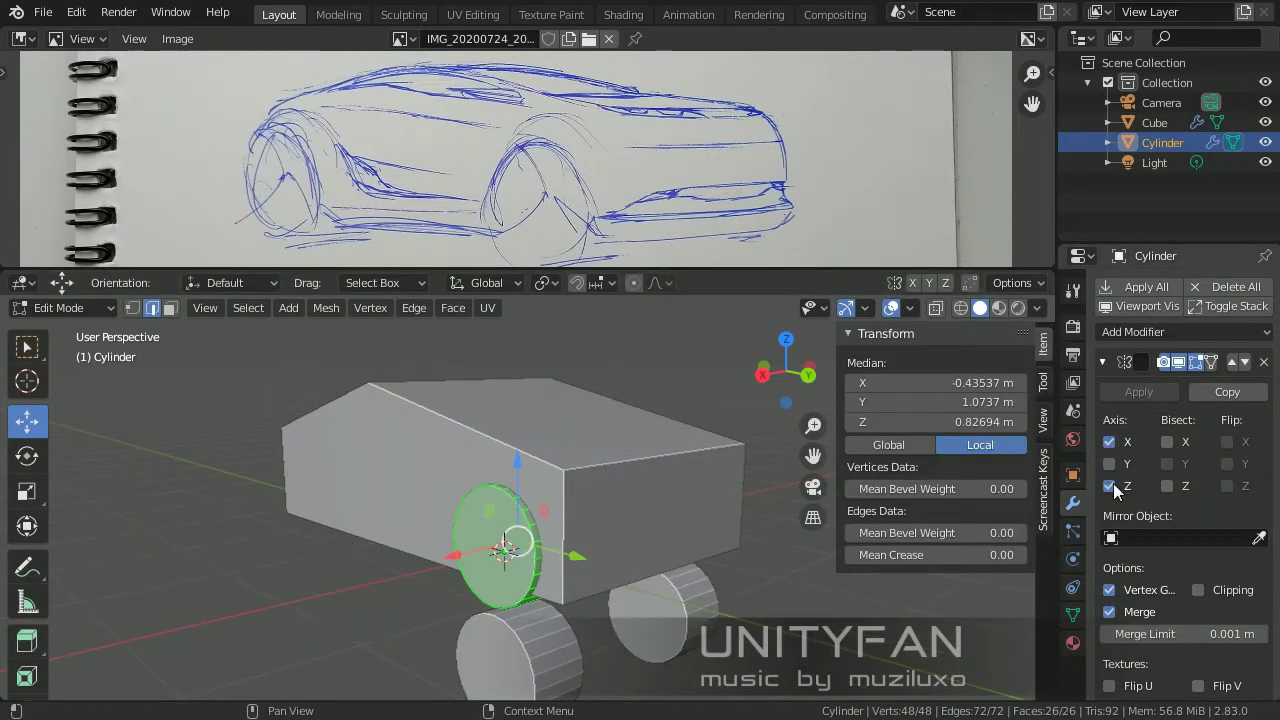
{"action": "middle_click_drag", "start_coordinate": [830, 460], "coordinate": [743, 436]}
{"action": "key", "text": "n"}
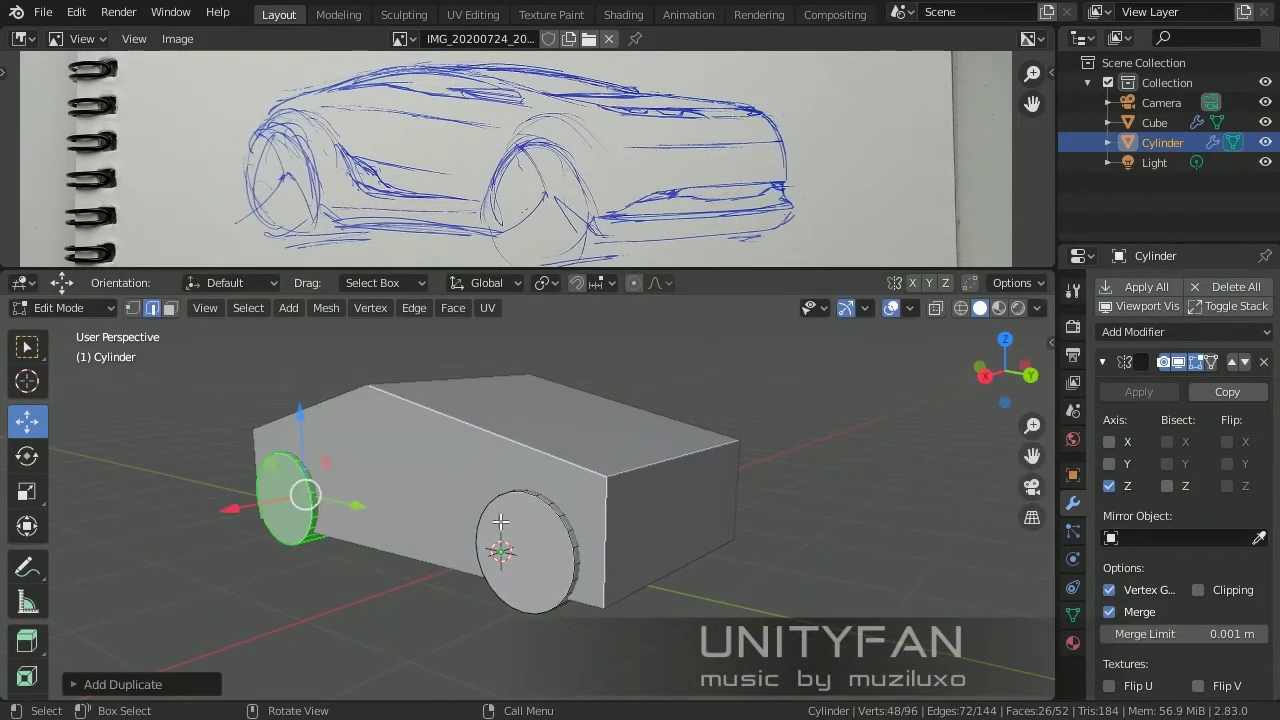
Select the other wheel's rim, then start editing the car body's mesh.
{"action": "left_click", "coordinate": [519, 527]}
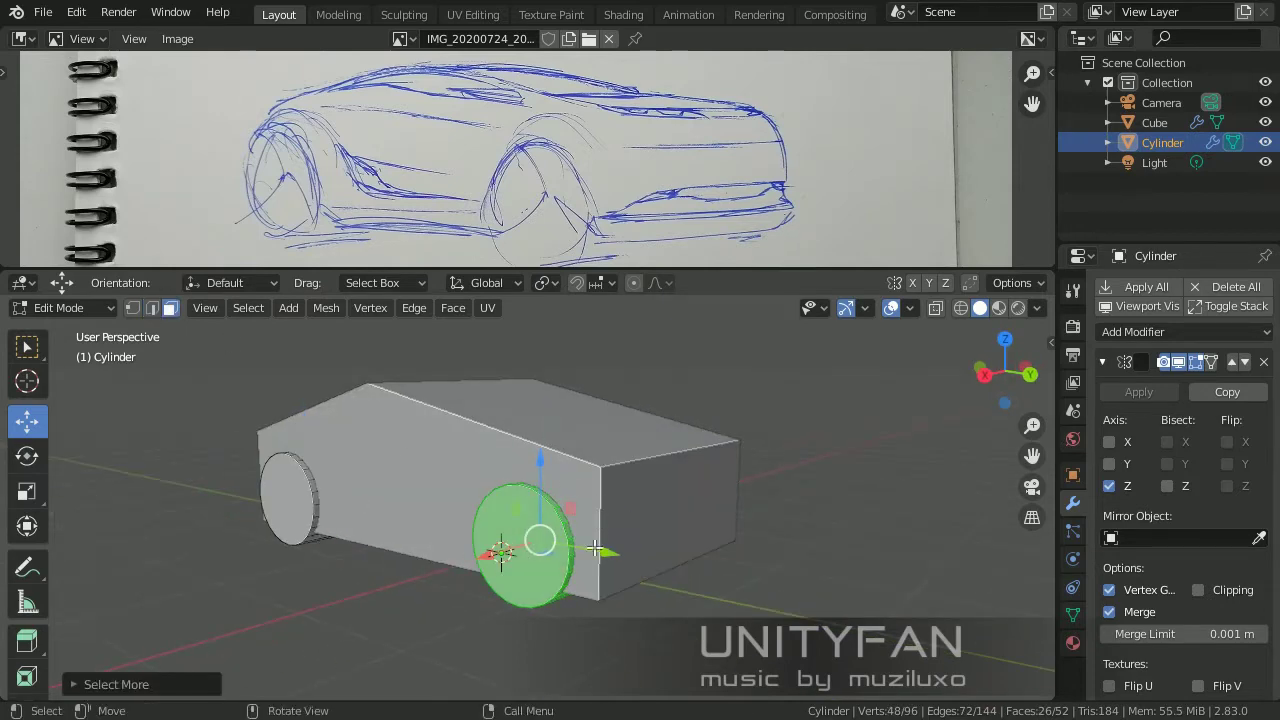
{"action": "middle_click_drag", "start_coordinate": [594, 549], "coordinate": [500, 562]}
{"action": "key", "text": "Tab"}
{"action": "left_click", "coordinate": [586, 457]}
{"action": "key", "text": "Tab"}
{"action": "mouse_move", "coordinate": [586, 457]}
{"action": "middle_mouse_down"}
{"action": "mouse_move", "coordinate": [531, 432]}
{"action": "mouse_move", "coordinate": [450, 440]}
{"action": "middle_mouse_up"}
Move the selected roof edge to a new position.
{"action": "key", "text": "2"}
{"action": "key", "text": "g"}
{"action": "left_click", "coordinate": [373, 443]}
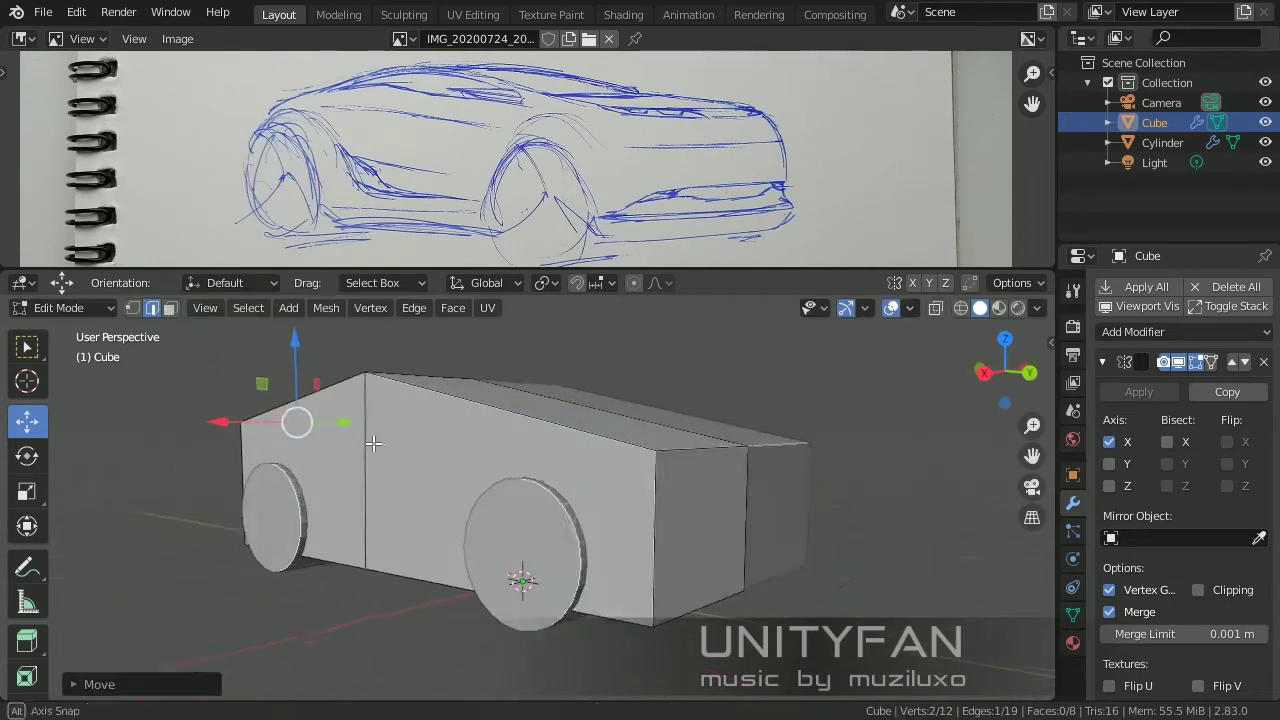
{"action": "middle_click_drag", "start_coordinate": [373, 443], "coordinate": [444, 442]}
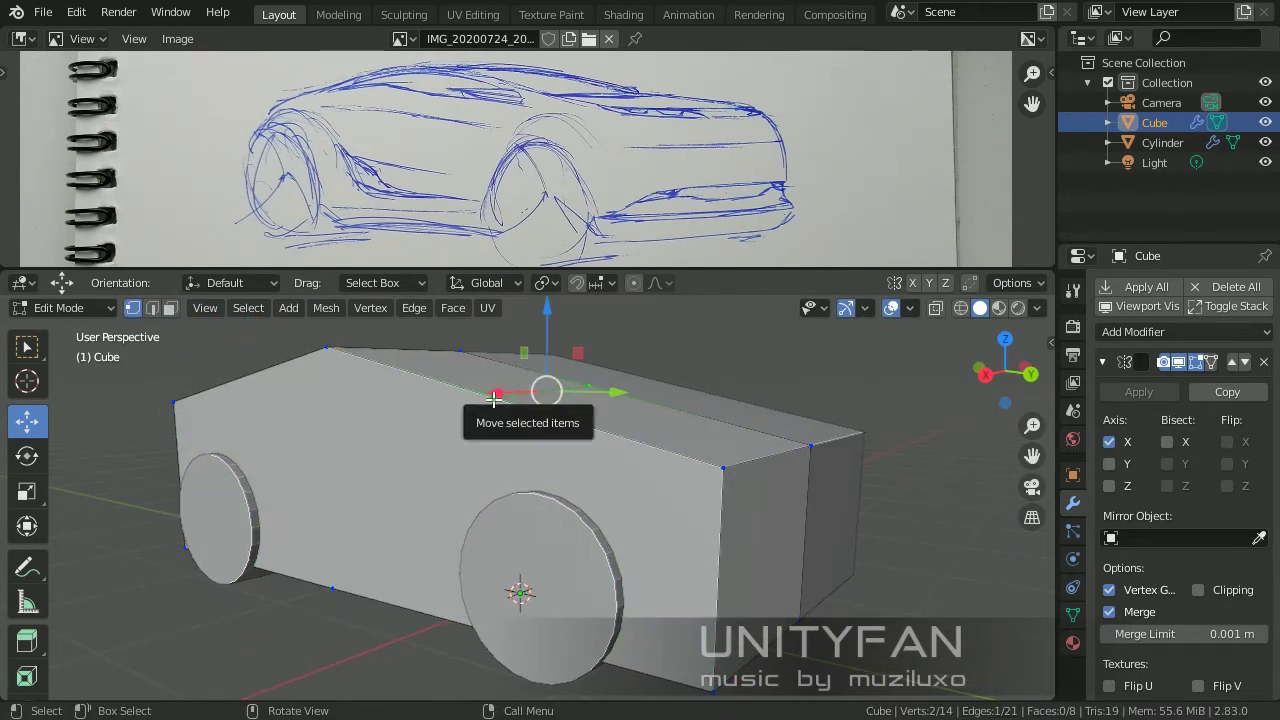
Dissolve the selected edges of the body.
{"action": "mouse_move", "coordinate": [545, 351]}
{"action": "middle_mouse_down"}
{"action": "mouse_move", "coordinate": [569, 394]}
{"action": "mouse_move", "coordinate": [514, 429]}
{"action": "mouse_move", "coordinate": [172, 311]}
{"action": "middle_mouse_up"}
{"action": "left_click", "coordinate": [152, 307]}
{"action": "key", "text": "x"}
{"action": "left_click", "coordinate": [437, 589]}
{"action": "middle_click_drag", "start_coordinate": [491, 531], "coordinate": [397, 380]}
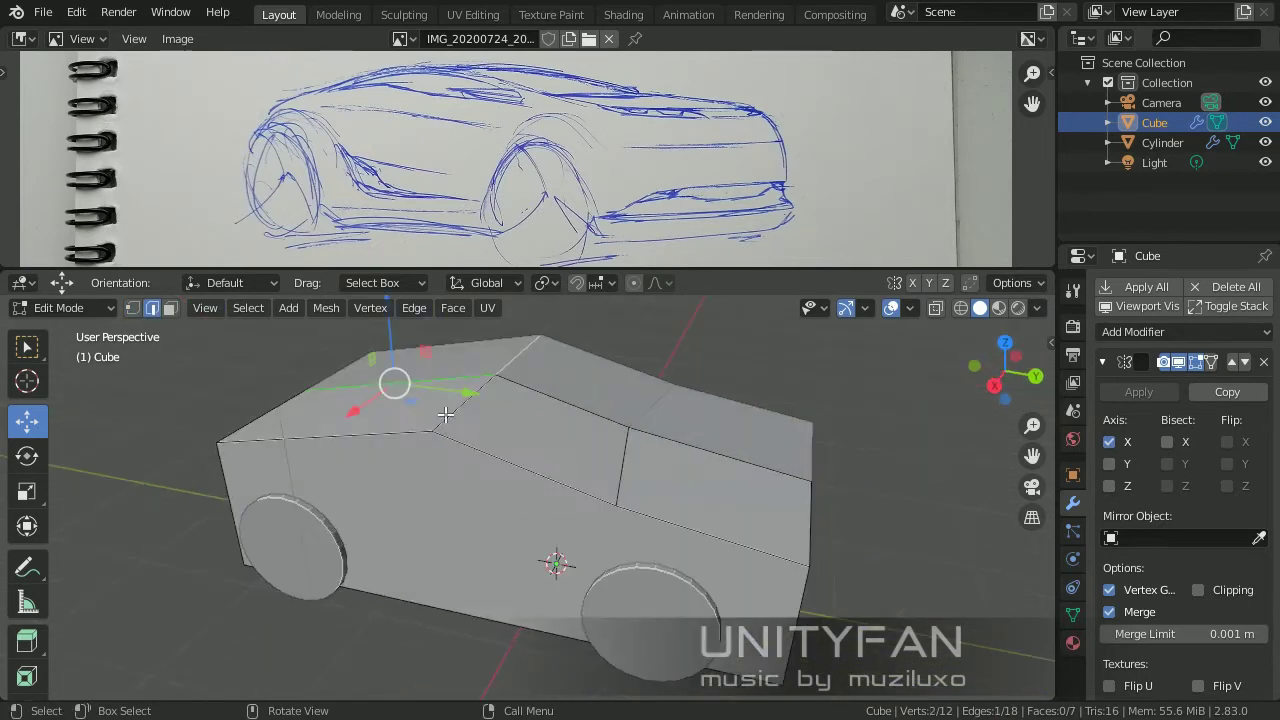
Bevel the selected edge of the car body.
{"action": "key", "text": "ctrl+b"}
{"action": "left_click", "coordinate": [577, 451]}
{"action": "middle_click_drag", "start_coordinate": [577, 451], "coordinate": [282, 355]}
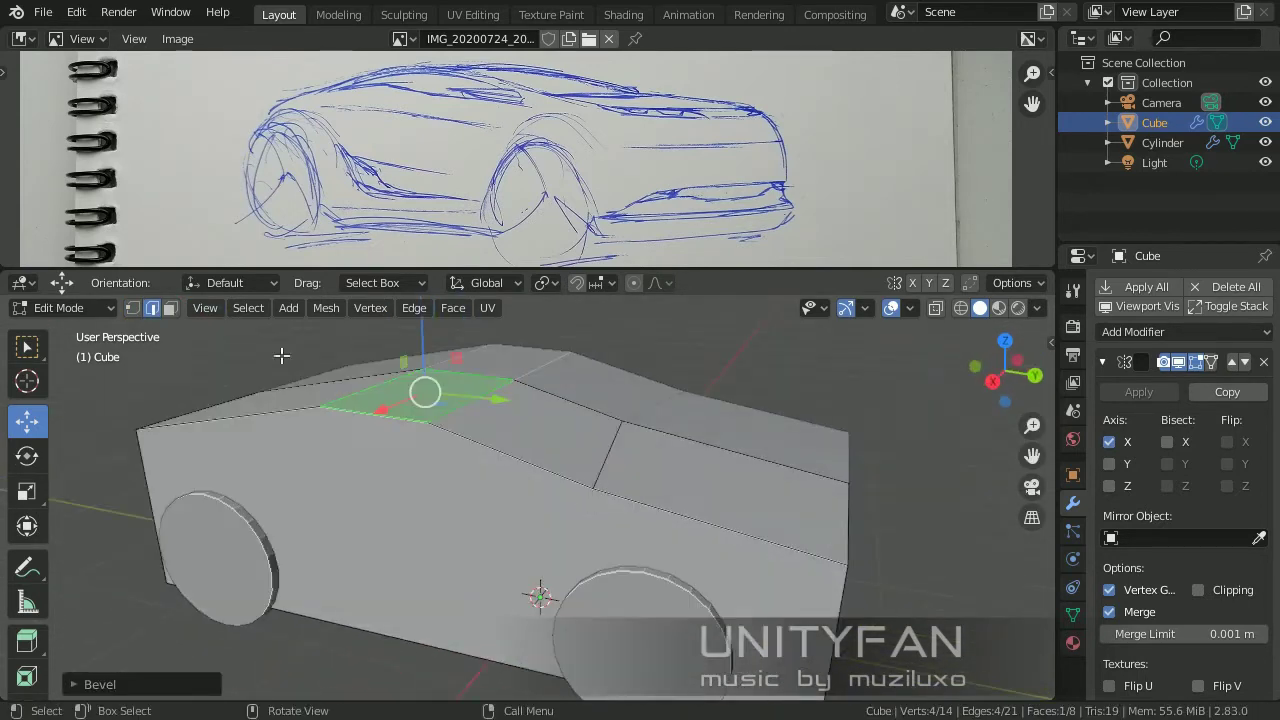
Move the roof vertices to reshape the cabin.
{"action": "left_click", "coordinate": [719, 438]}
{"action": "middle_click_drag", "start_coordinate": [719, 438], "coordinate": [601, 431]}
{"action": "left_click", "coordinate": [537, 383]}
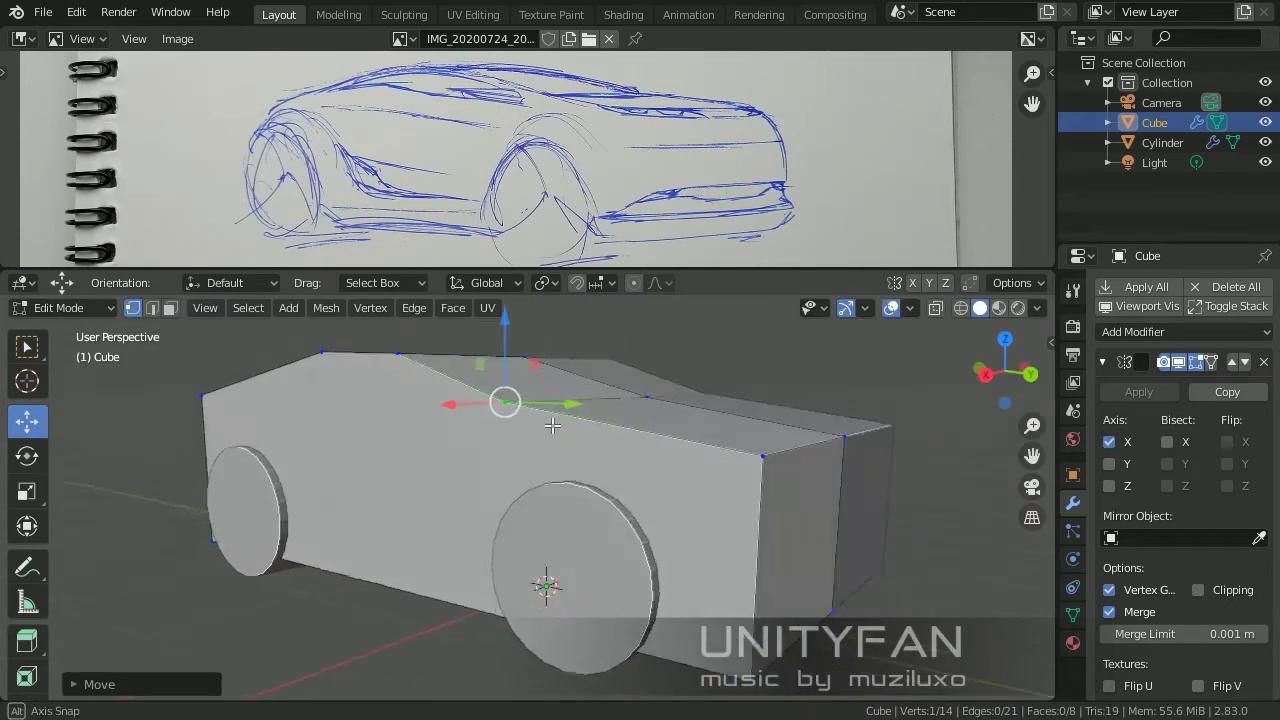
{"action": "middle_click_drag", "start_coordinate": [537, 383], "coordinate": [501, 438]}
{"action": "middle_click_drag", "start_coordinate": [686, 424], "coordinate": [606, 492]}
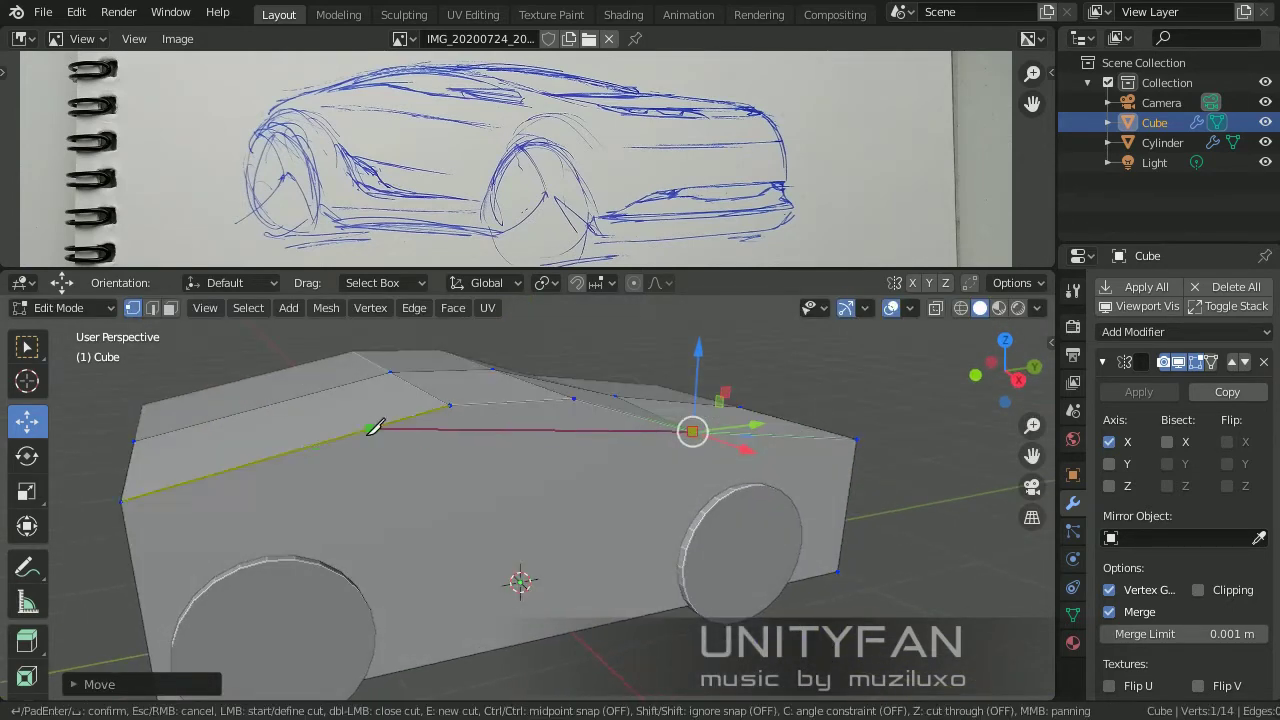
{"action": "mouse_move", "coordinate": [311, 407]}
{"action": "middle_mouse_down"}
{"action": "mouse_move", "coordinate": [420, 400]}
{"action": "mouse_move", "coordinate": [781, 476]}
{"action": "middle_mouse_up"}
Move a pair of vertices to form the slanted windshield panel.
{"action": "left_click", "coordinate": [460, 383], "text": "shift"}
{"action": "key", "text": "g"}
{"action": "left_click", "coordinate": [453, 428]}
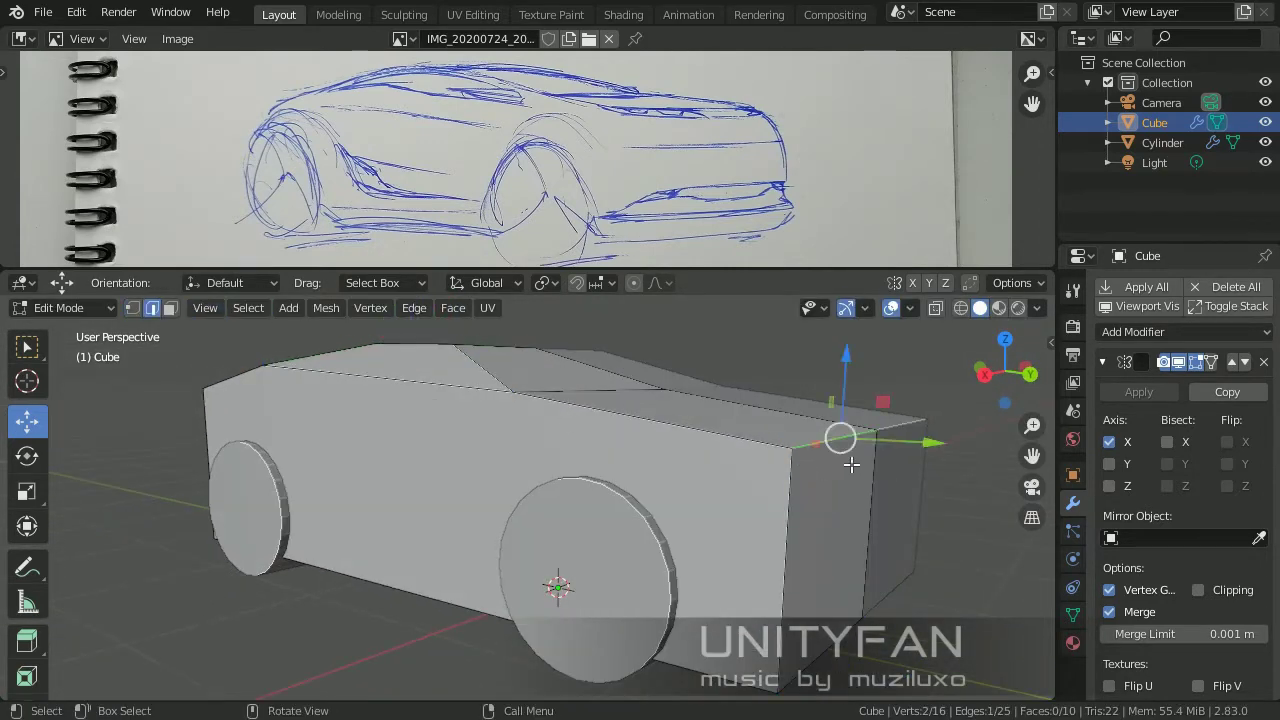
{"action": "mouse_move", "coordinate": [996, 508]}
{"action": "middle_mouse_down"}
{"action": "mouse_move", "coordinate": [737, 480]}
{"action": "mouse_move", "coordinate": [218, 290]}
{"action": "middle_mouse_up"}
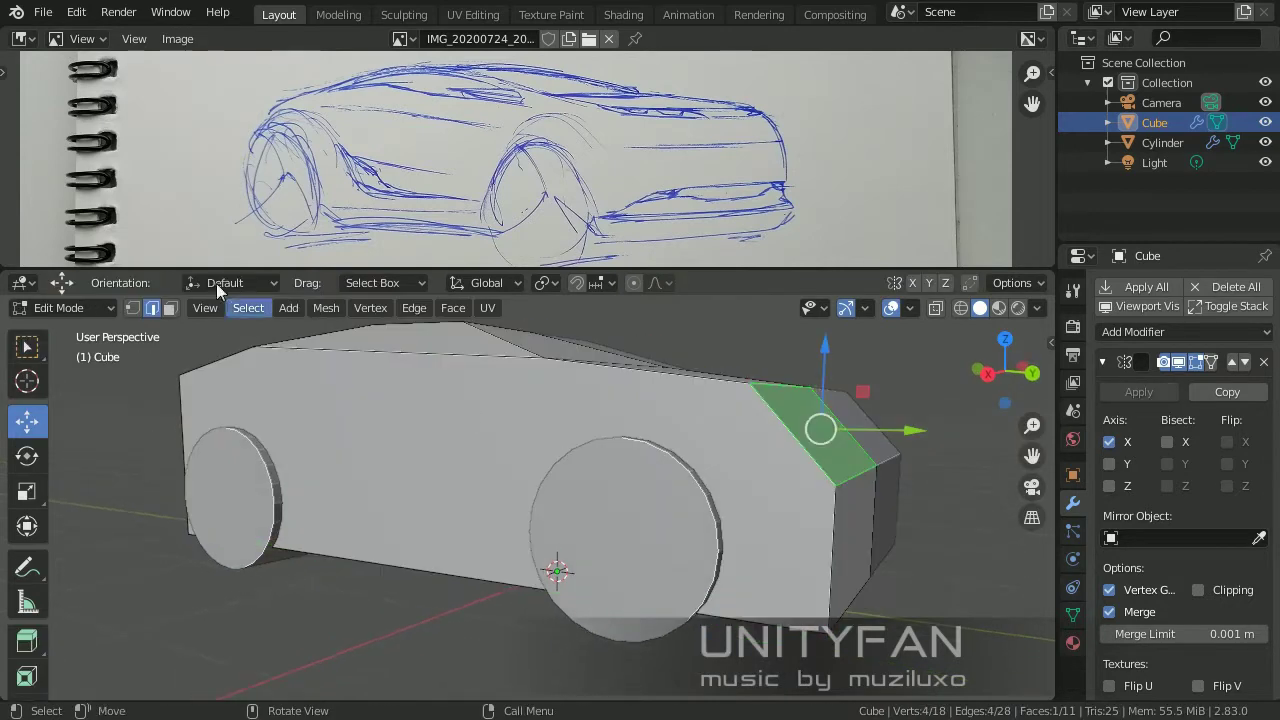
Knife-cut a crease line along the side of the body in side view.
{"action": "key", "text": "KP_3"}
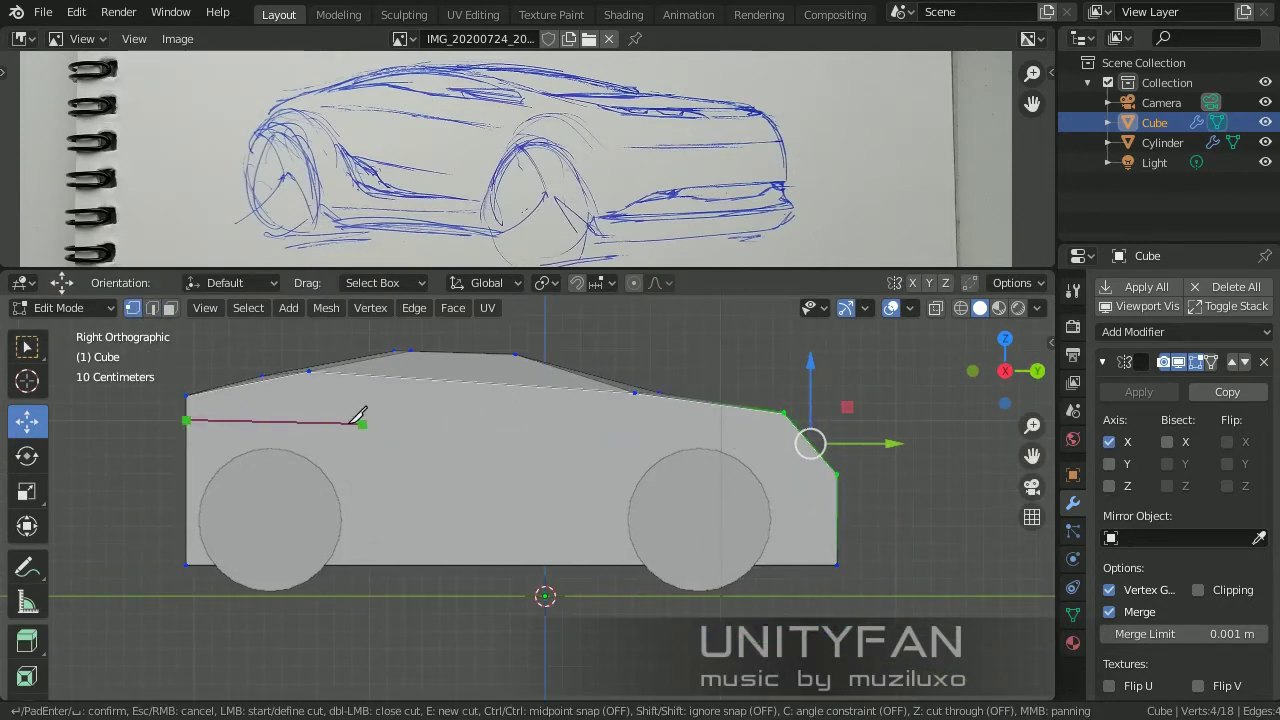
{"action": "mouse_move", "coordinate": [778, 460]}
{"action": "middle_mouse_down"}
{"action": "mouse_move", "coordinate": [651, 500]}
{"action": "mouse_move", "coordinate": [534, 480]}
{"action": "middle_mouse_up"}
{"action": "key", "text": "Return"}
{"action": "mouse_move", "coordinate": [402, 435]}
{"action": "middle_mouse_down"}
{"action": "mouse_move", "coordinate": [323, 443]}
{"action": "mouse_move", "coordinate": [525, 449]}
{"action": "middle_mouse_up"}
Move the new crease vertices into place along the body side.
{"action": "mouse_move", "coordinate": [305, 420]}
{"action": "middle_mouse_down"}
{"action": "mouse_move", "coordinate": [403, 400]}
{"action": "mouse_move", "coordinate": [349, 380]}
{"action": "middle_mouse_up"}
{"action": "left_click_drag", "start_coordinate": [349, 380], "coordinate": [365, 372]}
{"action": "mouse_move", "coordinate": [365, 372]}
{"action": "middle_mouse_down"}
{"action": "mouse_move", "coordinate": [398, 370]}
{"action": "mouse_move", "coordinate": [294, 380]}
{"action": "mouse_move", "coordinate": [389, 394]}
{"action": "mouse_move", "coordinate": [341, 413]}
{"action": "middle_mouse_up"}
{"action": "mouse_move", "coordinate": [223, 431]}
{"action": "middle_mouse_down"}
{"action": "mouse_move", "coordinate": [228, 400]}
{"action": "mouse_move", "coordinate": [266, 423]}
{"action": "middle_mouse_up"}
{"action": "mouse_move", "coordinate": [266, 423]}
{"action": "left_mouse_down"}
{"action": "mouse_move", "coordinate": [380, 435]}
{"action": "mouse_move", "coordinate": [324, 368]}
{"action": "mouse_move", "coordinate": [340, 375]}
{"action": "left_mouse_up"}
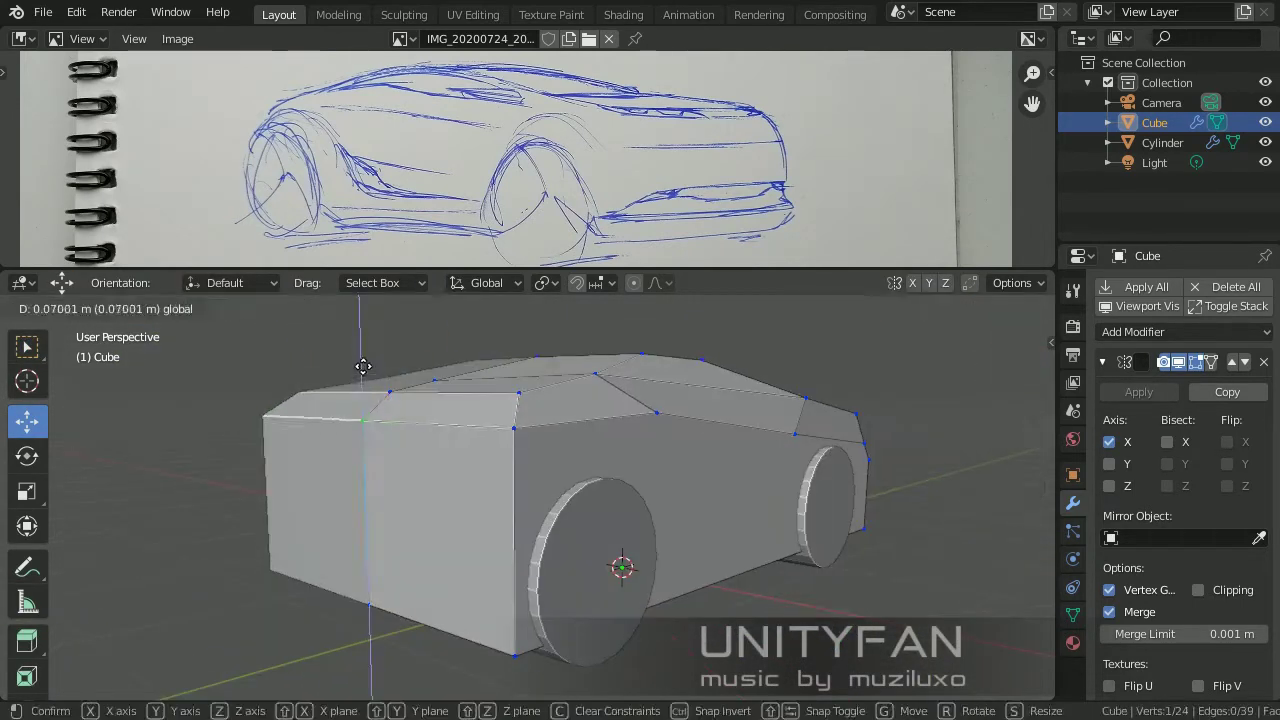
{"action": "middle_click_drag", "start_coordinate": [340, 375], "coordinate": [300, 390]}
{"action": "left_click_drag", "start_coordinate": [300, 390], "coordinate": [337, 380]}
{"action": "middle_click_drag", "start_coordinate": [337, 380], "coordinate": [410, 441]}
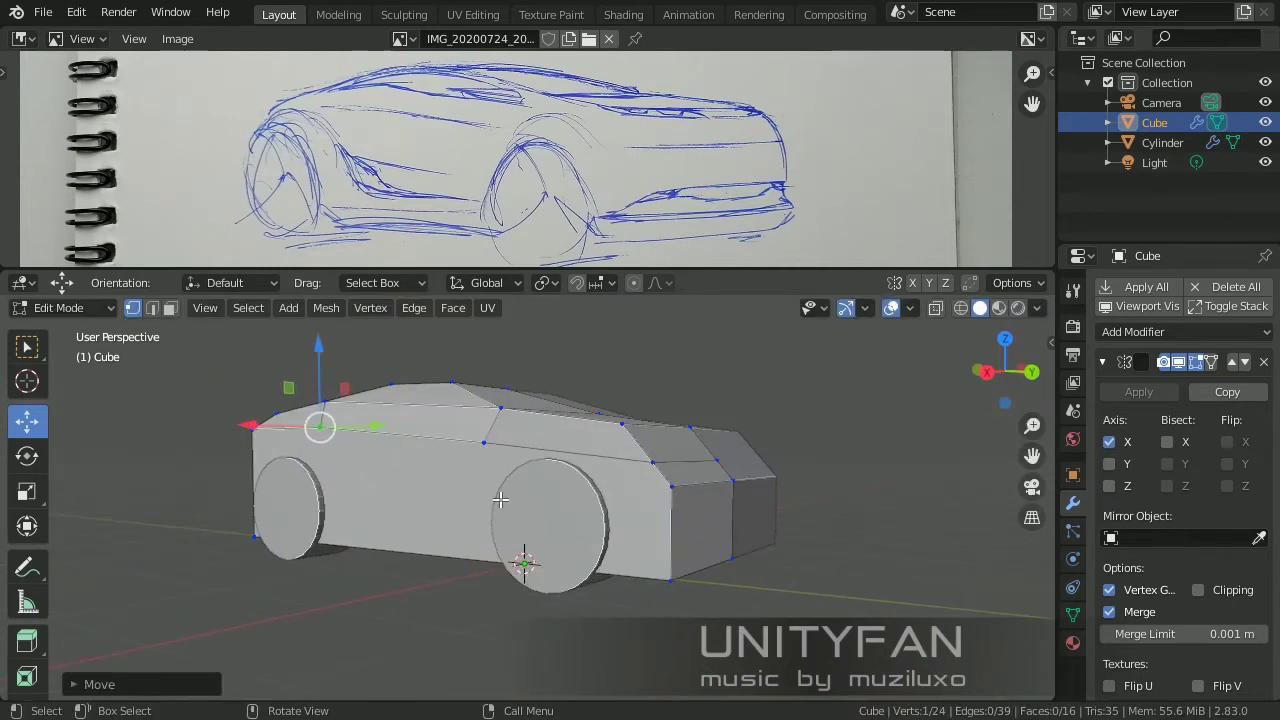
{"action": "key", "text": "Tab"}
Reposition a front vertex to taper the car's nose.
{"action": "mouse_move", "coordinate": [581, 524]}
{"action": "middle_mouse_down"}
{"action": "mouse_move", "coordinate": [718, 526]}
{"action": "mouse_move", "coordinate": [672, 546]}
{"action": "middle_mouse_up"}
{"action": "key", "text": "Tab"}
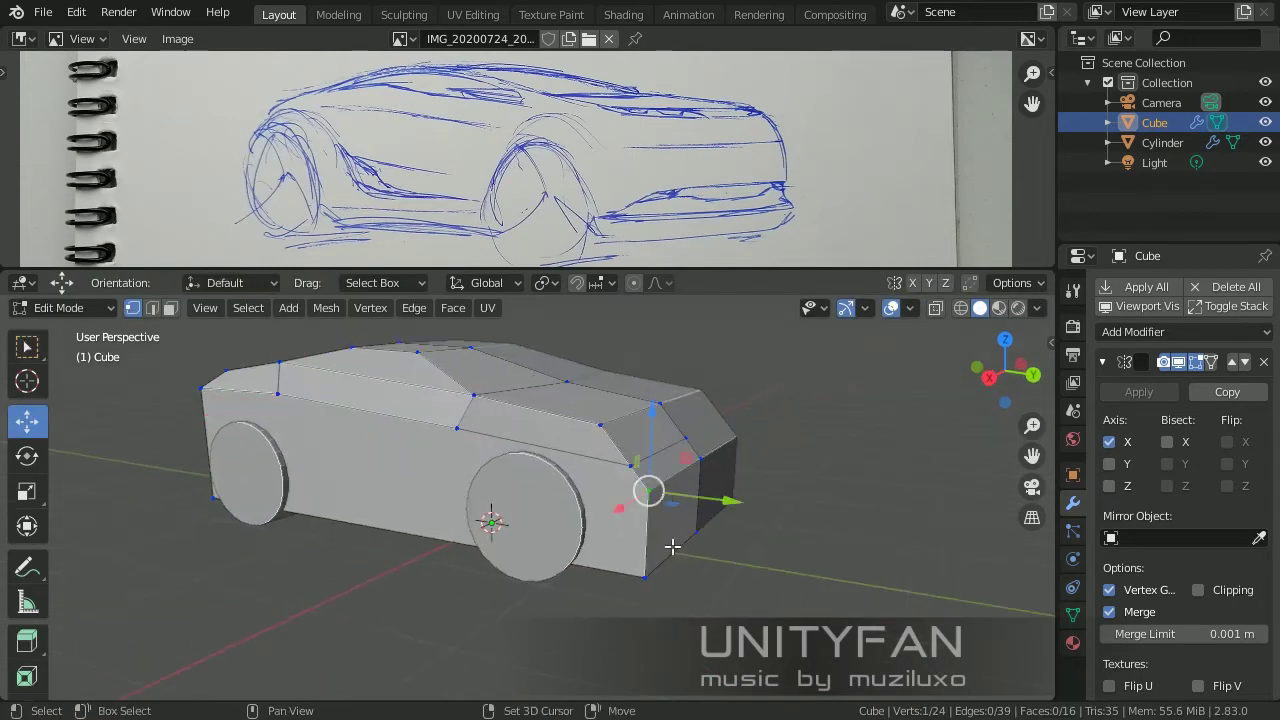
{"action": "left_click_drag", "start_coordinate": [594, 432], "coordinate": [666, 486]}
{"action": "mouse_move", "coordinate": [666, 486]}
{"action": "middle_mouse_down"}
{"action": "mouse_move", "coordinate": [642, 495]}
{"action": "mouse_move", "coordinate": [678, 499]}
{"action": "mouse_move", "coordinate": [678, 527]}
{"action": "middle_mouse_up"}
{"action": "key", "text": "Tab"}
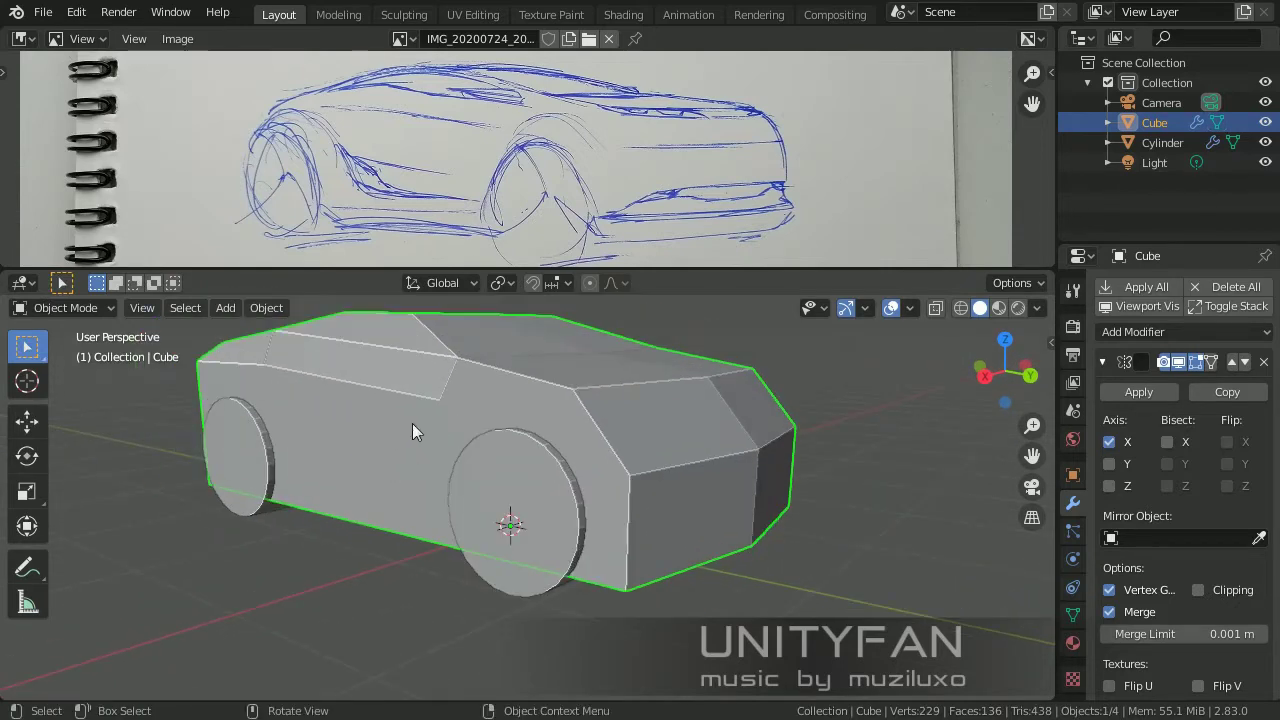
{"action": "middle_click_drag", "start_coordinate": [416, 432], "coordinate": [229, 327]}
Move the body's front face to lower and shape the hood line.
{"action": "key", "text": "Tab"}
{"action": "left_click", "coordinate": [720, 500]}
{"action": "key", "text": "g"}
{"action": "left_click", "coordinate": [600, 507]}
{"action": "key", "text": "Tab"}
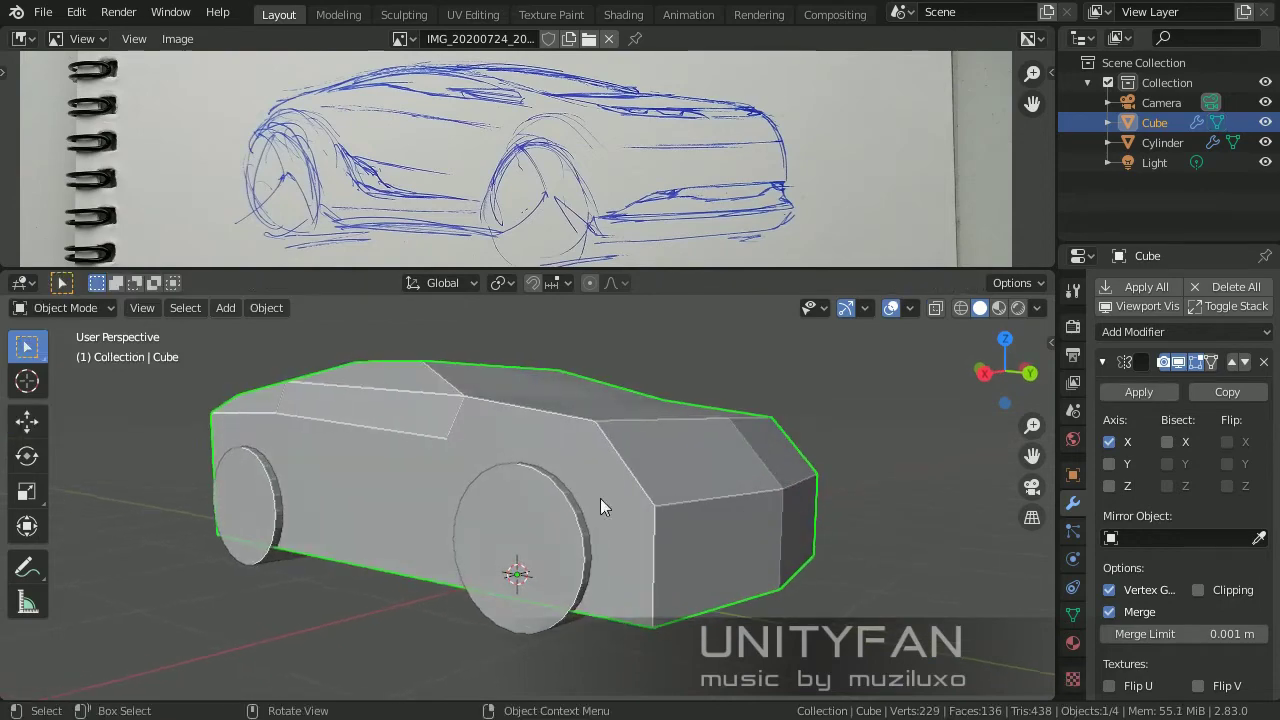
{"action": "mouse_move", "coordinate": [600, 507]}
{"action": "middle_mouse_down"}
{"action": "mouse_move", "coordinate": [363, 466]}
{"action": "mouse_move", "coordinate": [355, 398]}
{"action": "mouse_move", "coordinate": [580, 471]}
{"action": "middle_mouse_up"}
Knife-cut the front wheel-arch outline into the car body mesh.
{"action": "key", "text": "Tab"}
{"action": "key", "text": "1"}
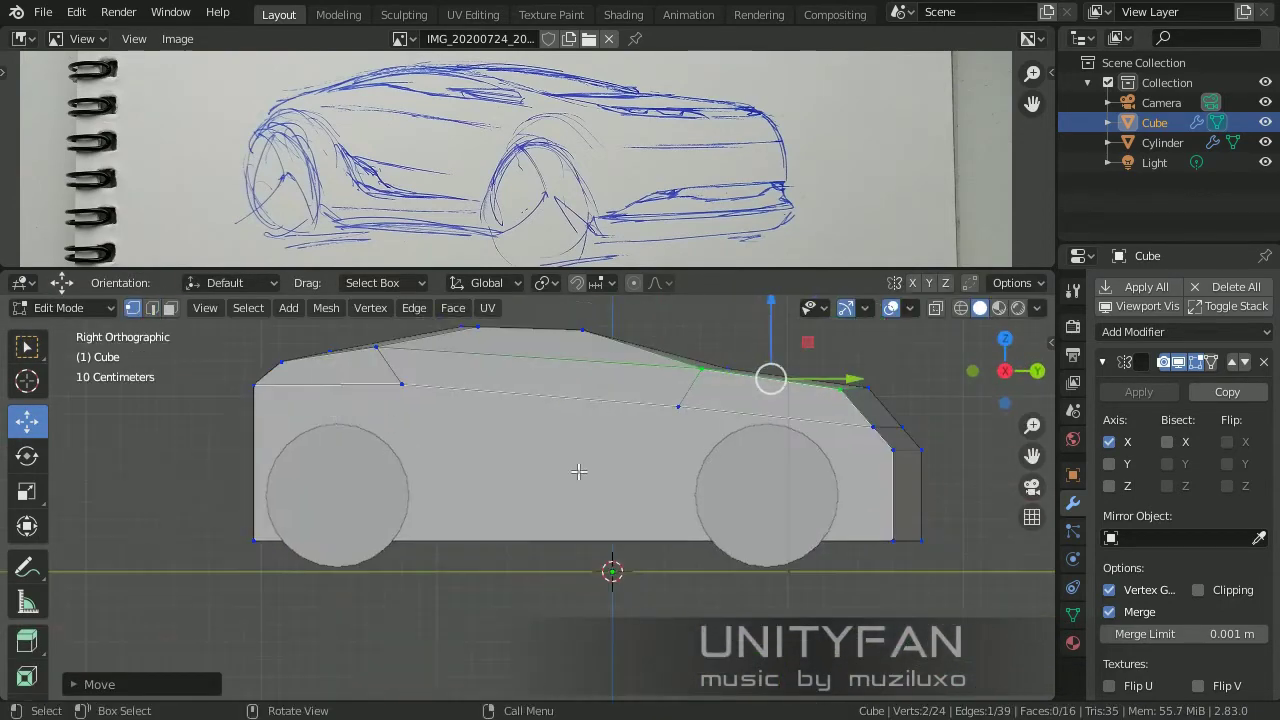
{"action": "scroll", "coordinate": [506, 484], "scroll_direction": "up", "scroll_amount": 4}
{"action": "key", "text": "Return"}
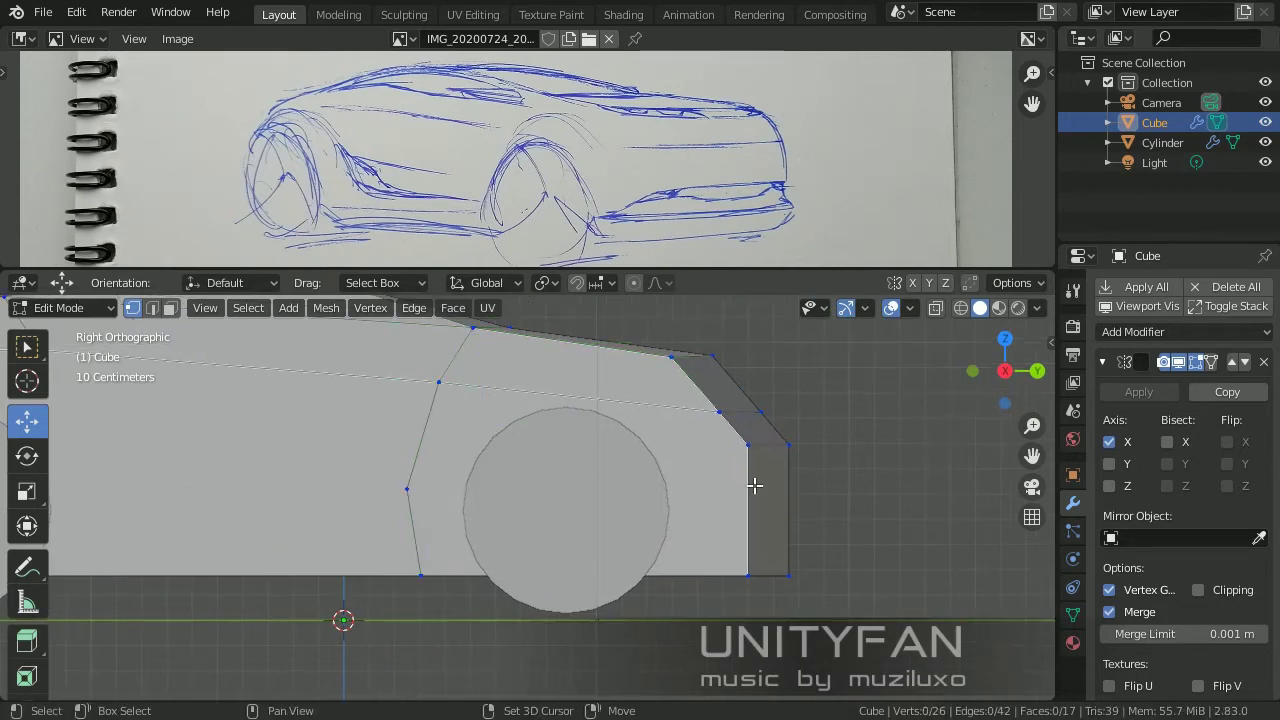
{"action": "key", "text": "k"}
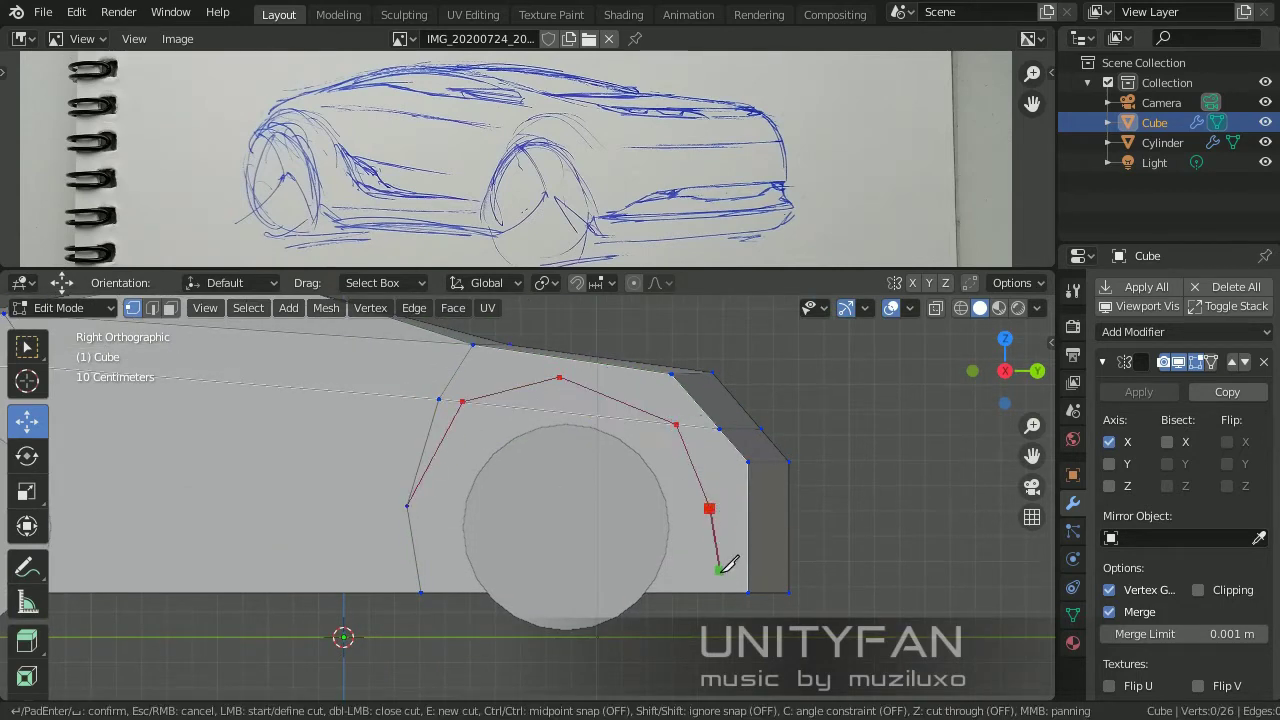
{"action": "scroll", "coordinate": [680, 424], "scroll_direction": "up", "scroll_amount": 1}
Extrude, scale and move the arch face to flare it around the front wheel.
{"action": "key", "text": "3"}
{"action": "left_click", "coordinate": [586, 375]}
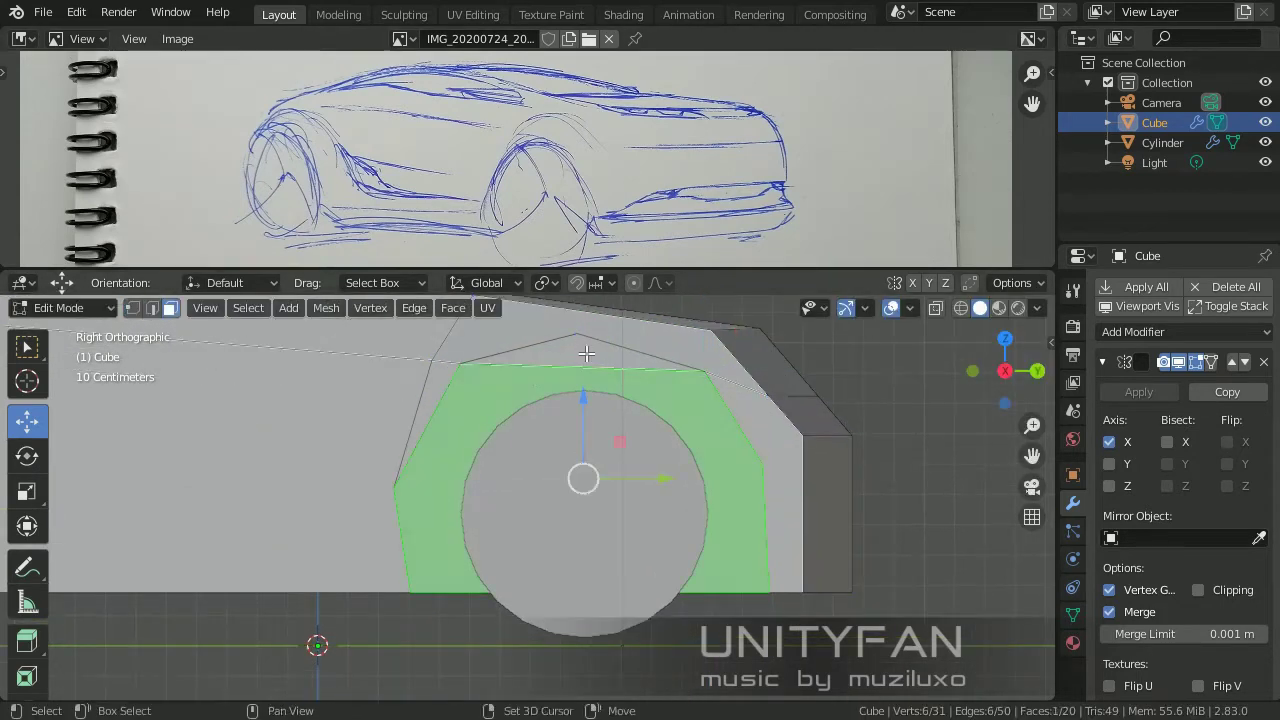
{"action": "middle_click_drag", "start_coordinate": [675, 491], "coordinate": [366, 489]}
{"action": "key", "text": "e"}
{"action": "left_click", "coordinate": [486, 591]}
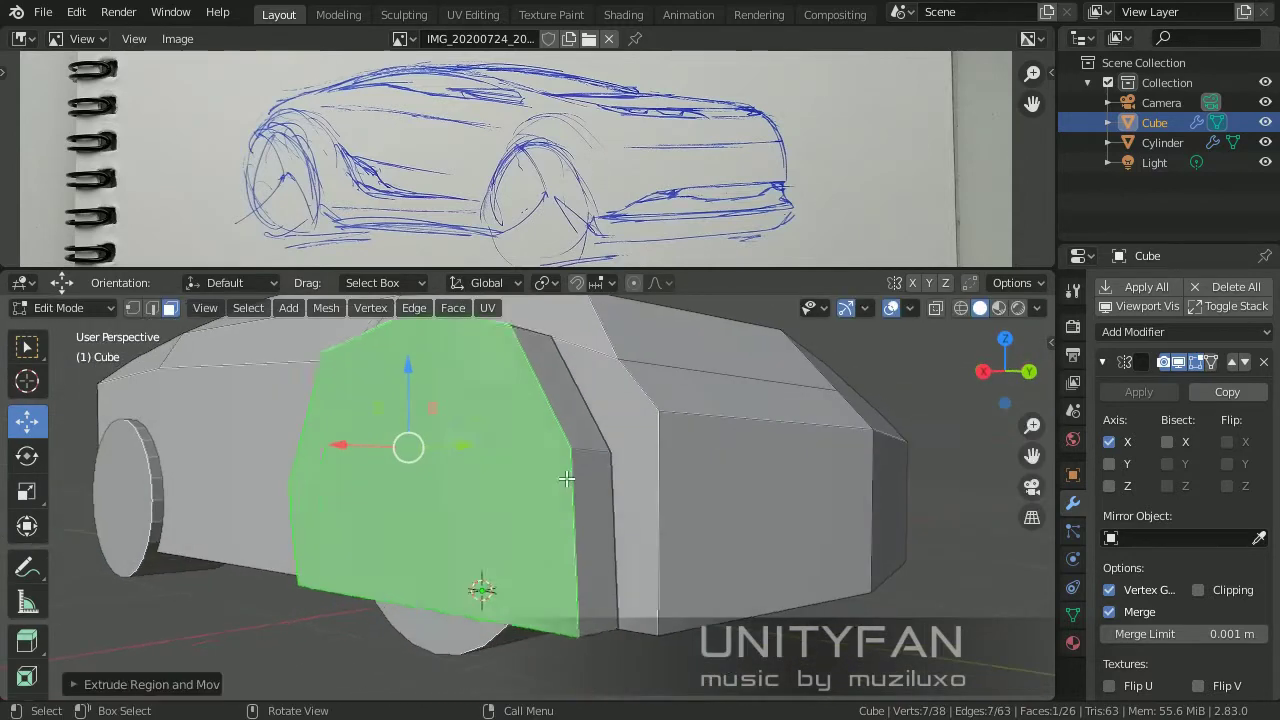
{"action": "key", "text": "s"}
{"action": "left_click", "coordinate": [380, 419]}
{"action": "middle_click_drag", "start_coordinate": [380, 419], "coordinate": [528, 571]}
{"action": "key", "text": "KP_3"}
{"action": "key", "text": "g"}
{"action": "left_click", "coordinate": [641, 530]}
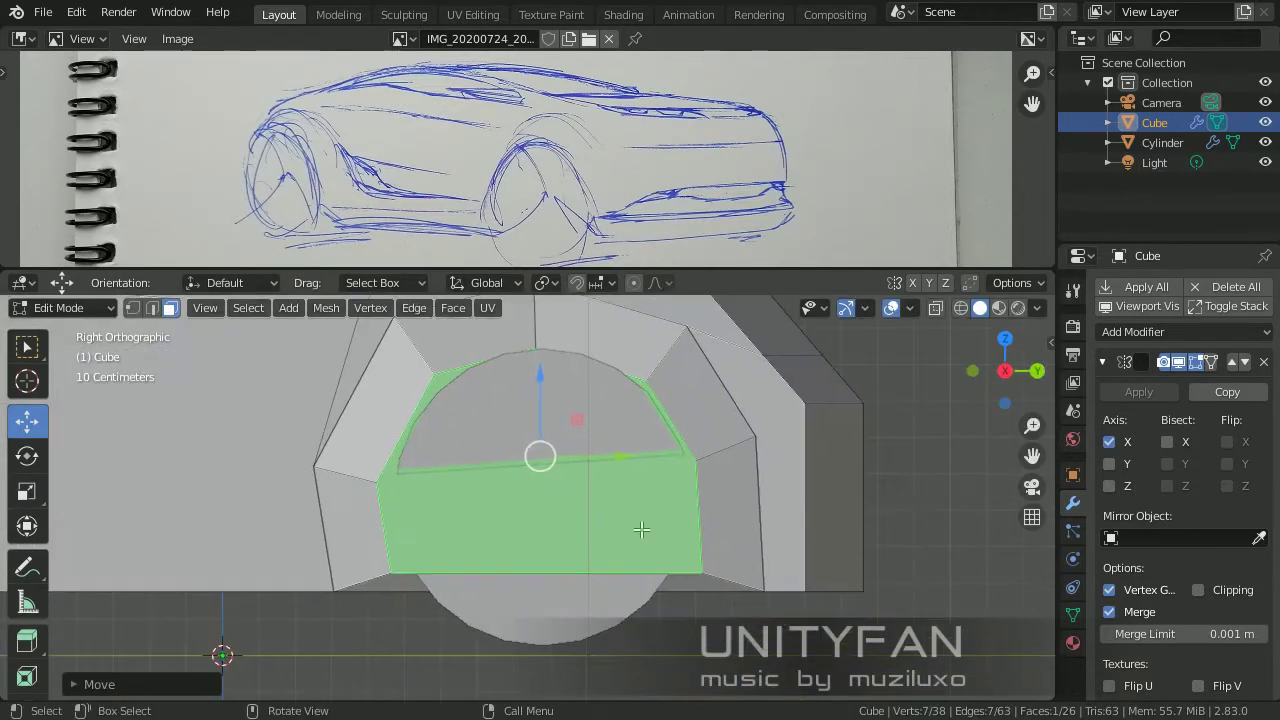
{"action": "middle_click_drag", "start_coordinate": [531, 391], "coordinate": [449, 557]}
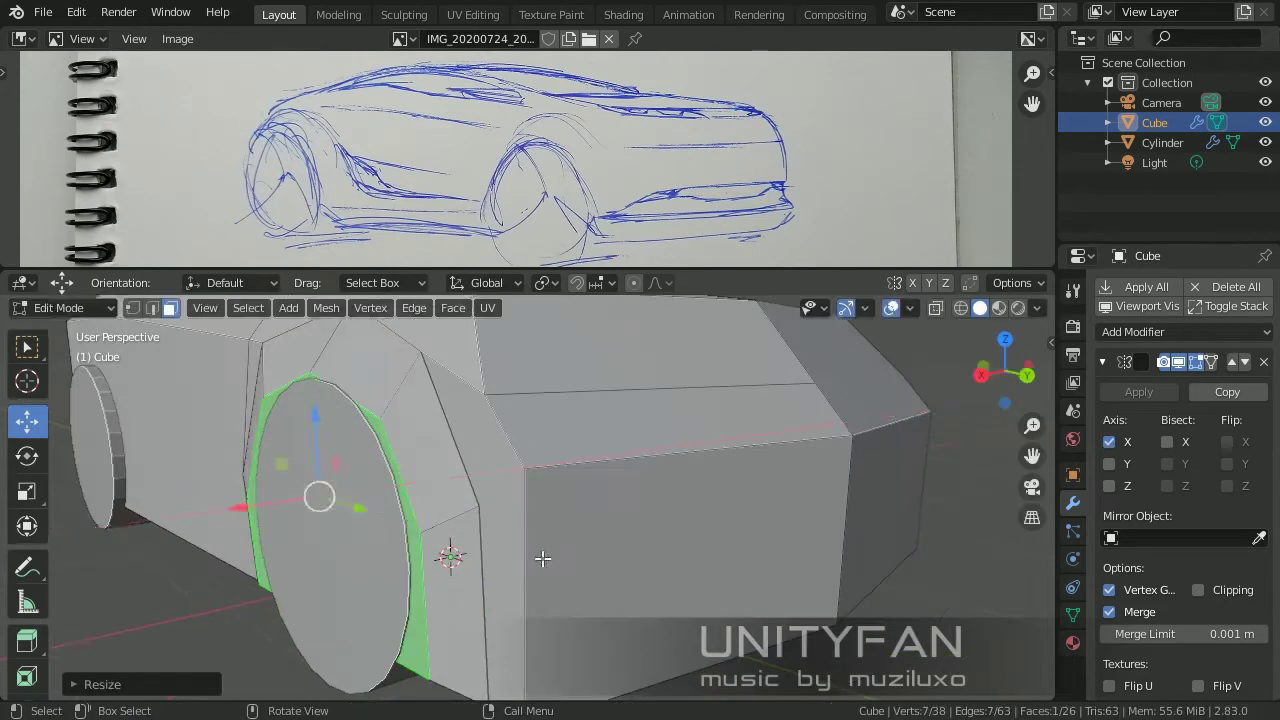
Delete the arch face to open the front wheel opening.
{"action": "key", "text": "1"}
{"action": "middle_click_drag", "start_coordinate": [541, 412], "coordinate": [600, 450]}
{"action": "key", "text": "KP_3"}
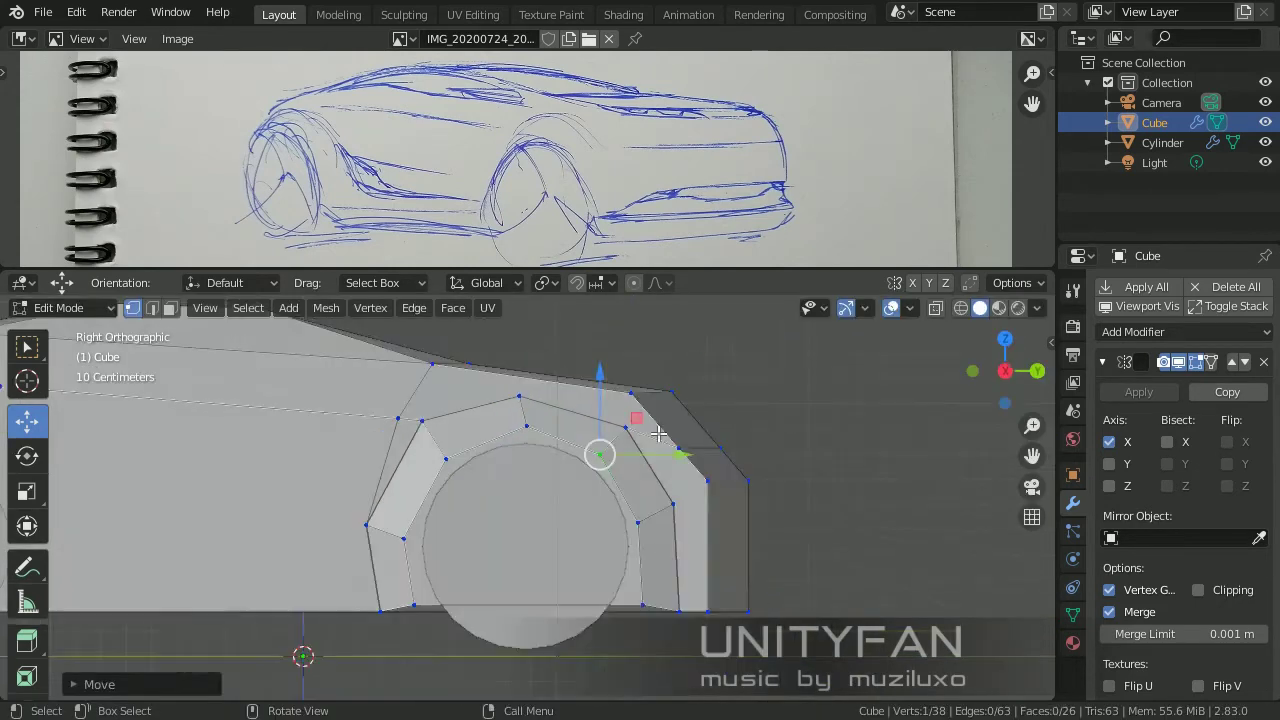
{"action": "left_click", "coordinate": [694, 556]}
{"action": "scroll", "coordinate": [374, 544], "scroll_direction": "down", "scroll_amount": 3}
{"action": "key", "text": "3"}
{"action": "middle_click_drag", "start_coordinate": [420, 580], "coordinate": [480, 520]}
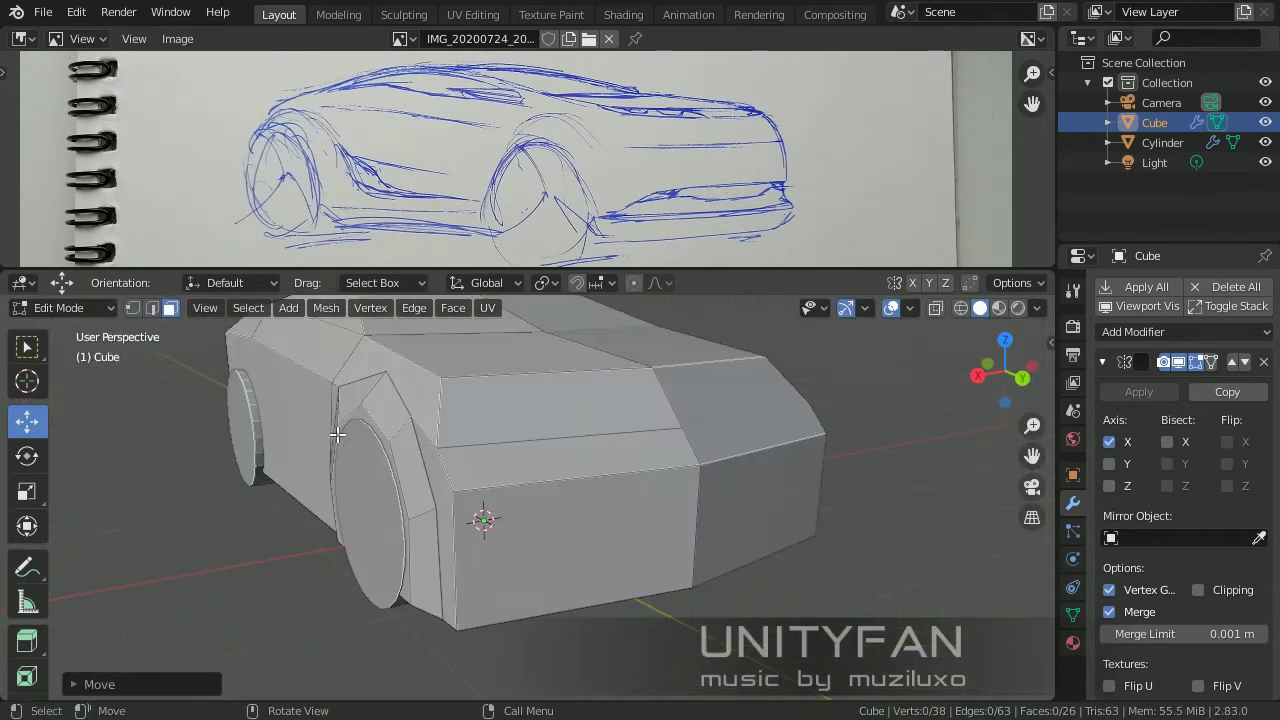
{"action": "left_click", "coordinate": [334, 484]}
{"action": "key", "text": "x"}
{"action": "left_click", "coordinate": [360, 312]}
Knife a three-point cut across the wheel opening beside the wheel.
{"action": "middle_click_drag", "start_coordinate": [567, 438], "coordinate": [615, 436]}
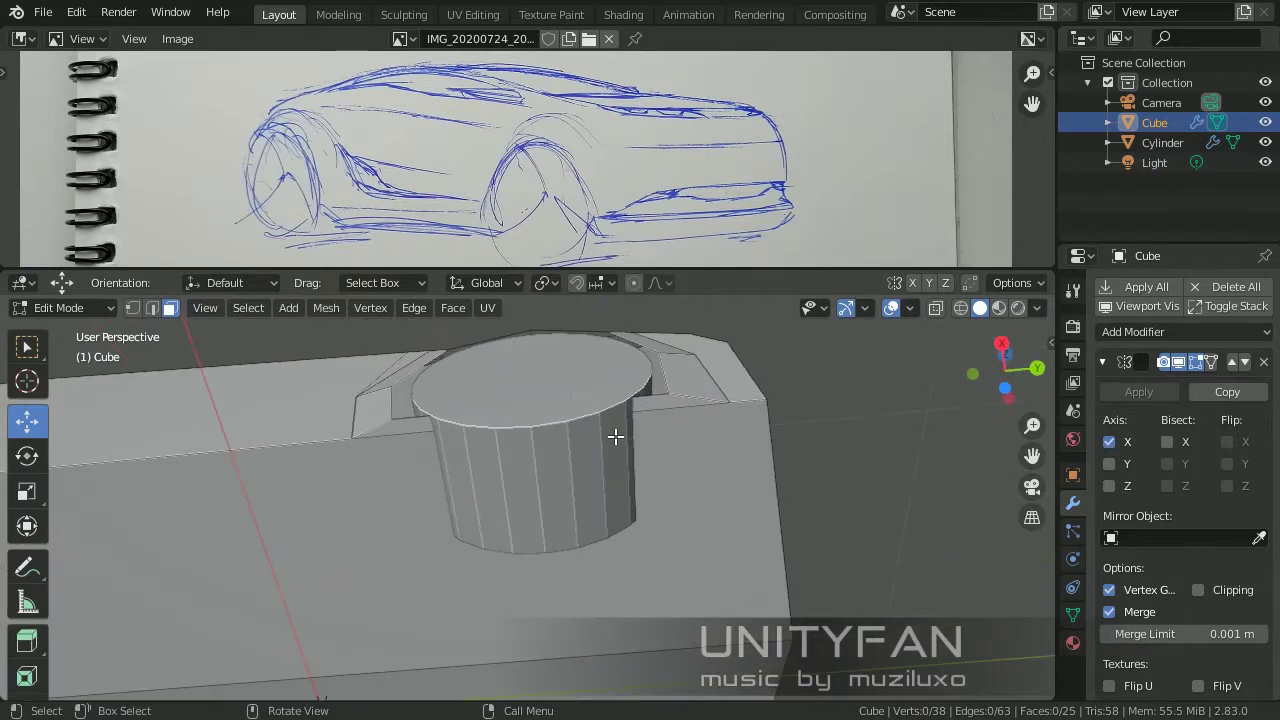
{"action": "left_click", "coordinate": [668, 393]}
{"action": "left_click", "coordinate": [686, 500]}
{"action": "left_click", "coordinate": [571, 514]}
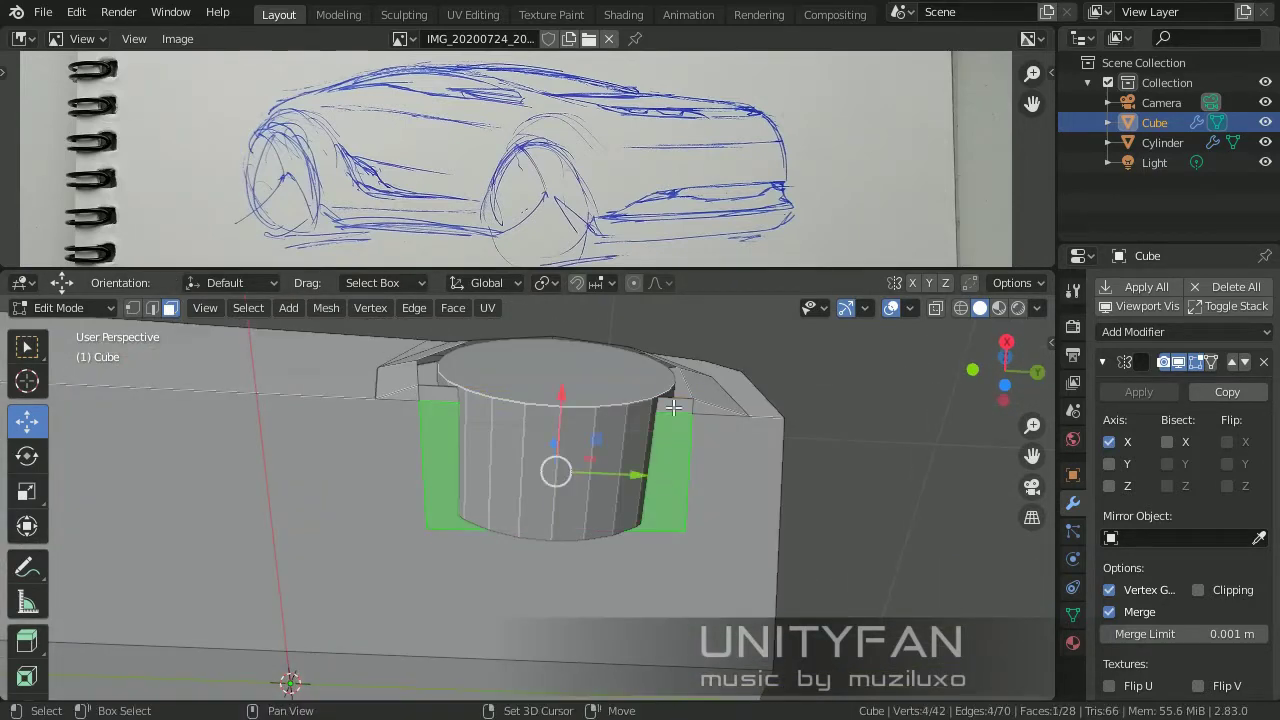
{"action": "mouse_move", "coordinate": [902, 474]}
{"action": "middle_mouse_down"}
{"action": "mouse_move", "coordinate": [629, 466]}
{"action": "mouse_move", "coordinate": [565, 575]}
{"action": "mouse_move", "coordinate": [674, 550]}
{"action": "mouse_move", "coordinate": [367, 403]}
{"action": "mouse_move", "coordinate": [273, 444]}
{"action": "mouse_move", "coordinate": [371, 486]}
{"action": "mouse_move", "coordinate": [323, 457]}
{"action": "mouse_move", "coordinate": [357, 400]}
{"action": "mouse_move", "coordinate": [391, 429]}
{"action": "middle_mouse_up"}
{"action": "scroll", "coordinate": [629, 466], "scroll_direction": "down", "scroll_amount": 5}
Exit Edit Mode and move the selection into place, checking from the side.
{"action": "key", "text": "Tab"}
{"action": "key", "text": "Tab"}
{"action": "left_click", "coordinate": [27, 341]}
{"action": "key", "text": "g"}
{"action": "left_click", "coordinate": [391, 429]}
{"action": "key", "text": "KP_3"}
{"action": "scroll", "coordinate": [462, 540], "scroll_direction": "down", "scroll_amount": 2}
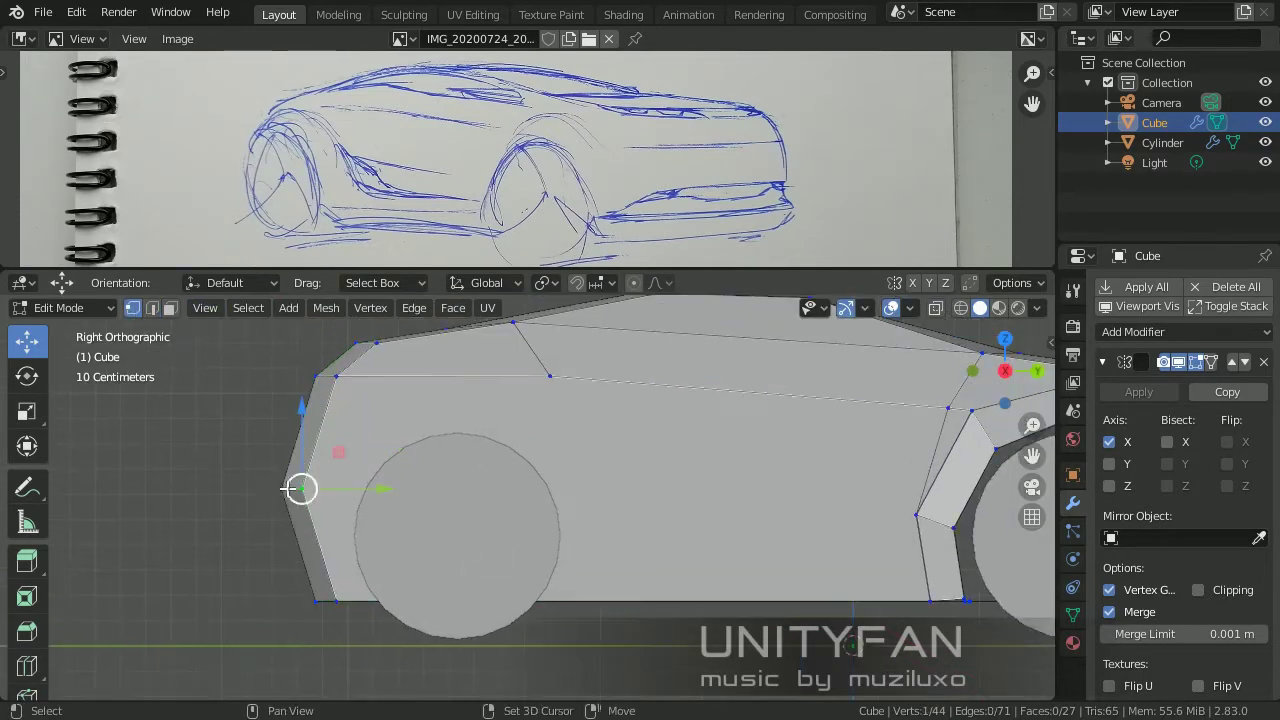
Knife-cut the rear wheel-arch outline along the body side.
{"action": "key", "text": "k"}
{"action": "middle_click_drag", "start_coordinate": [494, 623], "coordinate": [325, 572], "text": "shift"}
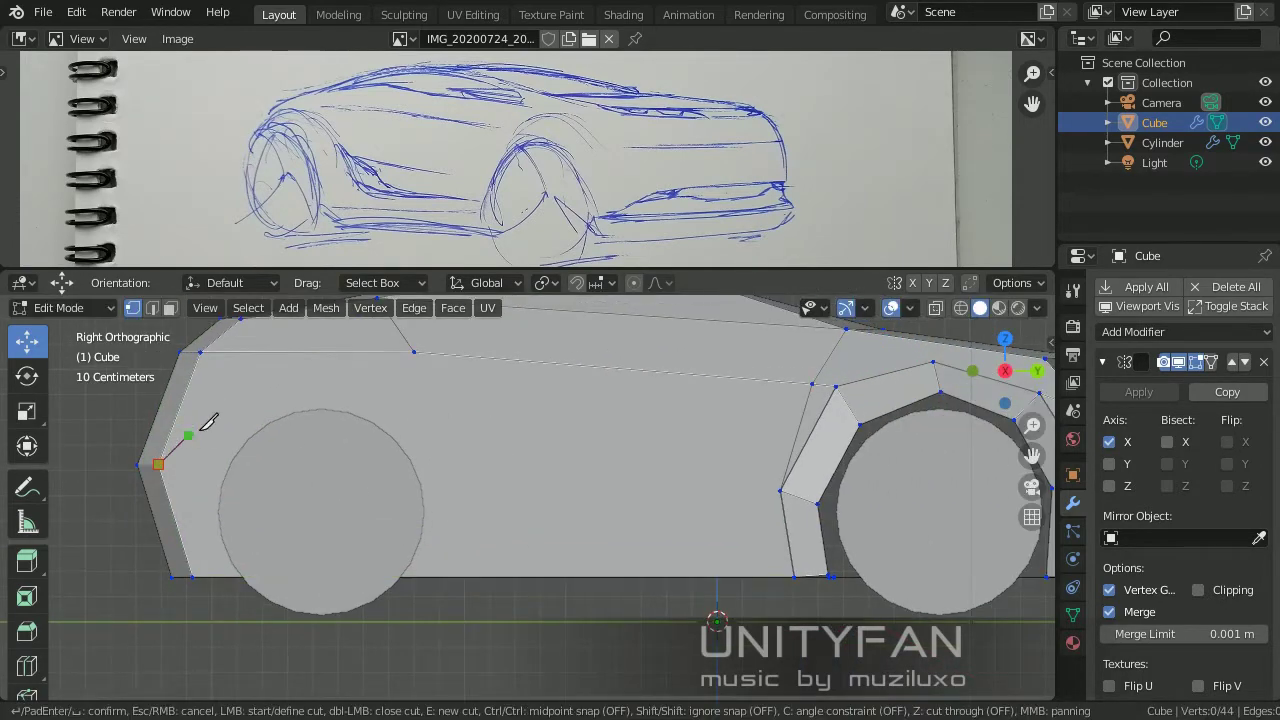
{"action": "left_click", "coordinate": [321, 352]}
{"action": "scroll", "coordinate": [280, 337], "scroll_direction": "up", "scroll_amount": 1}
{"action": "middle_click_drag", "start_coordinate": [280, 337], "coordinate": [491, 606], "text": "shift"}
{"action": "scroll", "coordinate": [512, 458], "scroll_direction": "down", "scroll_amount": 1}
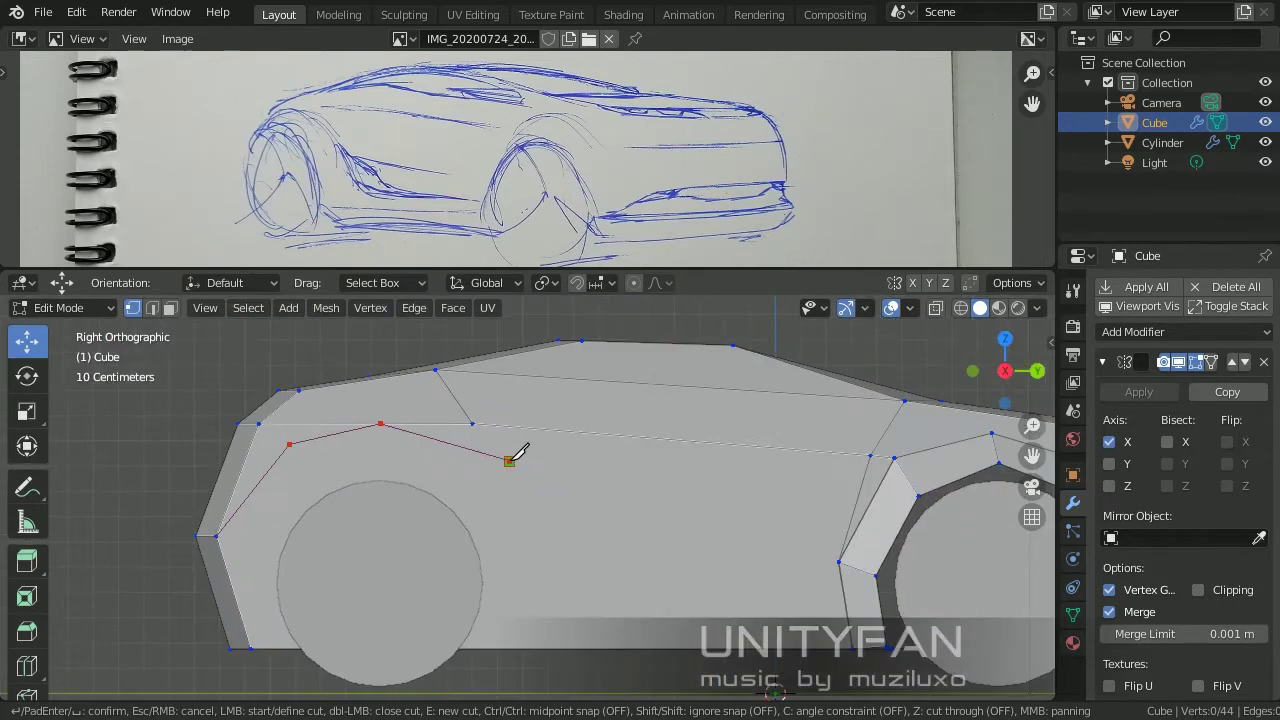
{"action": "scroll", "coordinate": [428, 497], "scroll_direction": "up", "scroll_amount": 1}
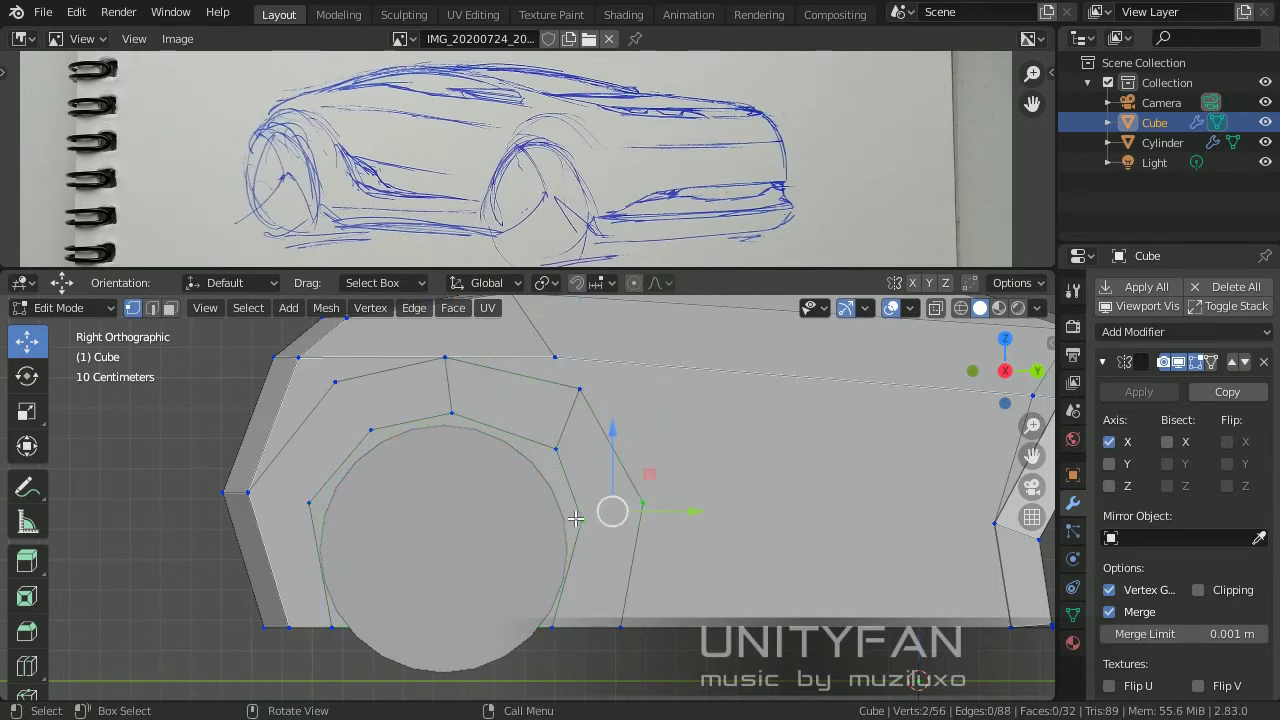
{"action": "key", "text": "g"}
{"action": "key", "text": "ctrl+z"}
Select the rear arch face and delete Only Faces to open the arch.
{"action": "mouse_move", "coordinate": [340, 551]}
{"action": "middle_mouse_down"}
{"action": "mouse_move", "coordinate": [500, 528]}
{"action": "mouse_move", "coordinate": [257, 520]}
{"action": "middle_mouse_up"}
{"action": "key", "text": "3"}
{"action": "left_click", "coordinate": [550, 560]}
{"action": "left_click_drag", "start_coordinate": [614, 540], "coordinate": [622, 546]}
{"action": "key", "text": "x"}
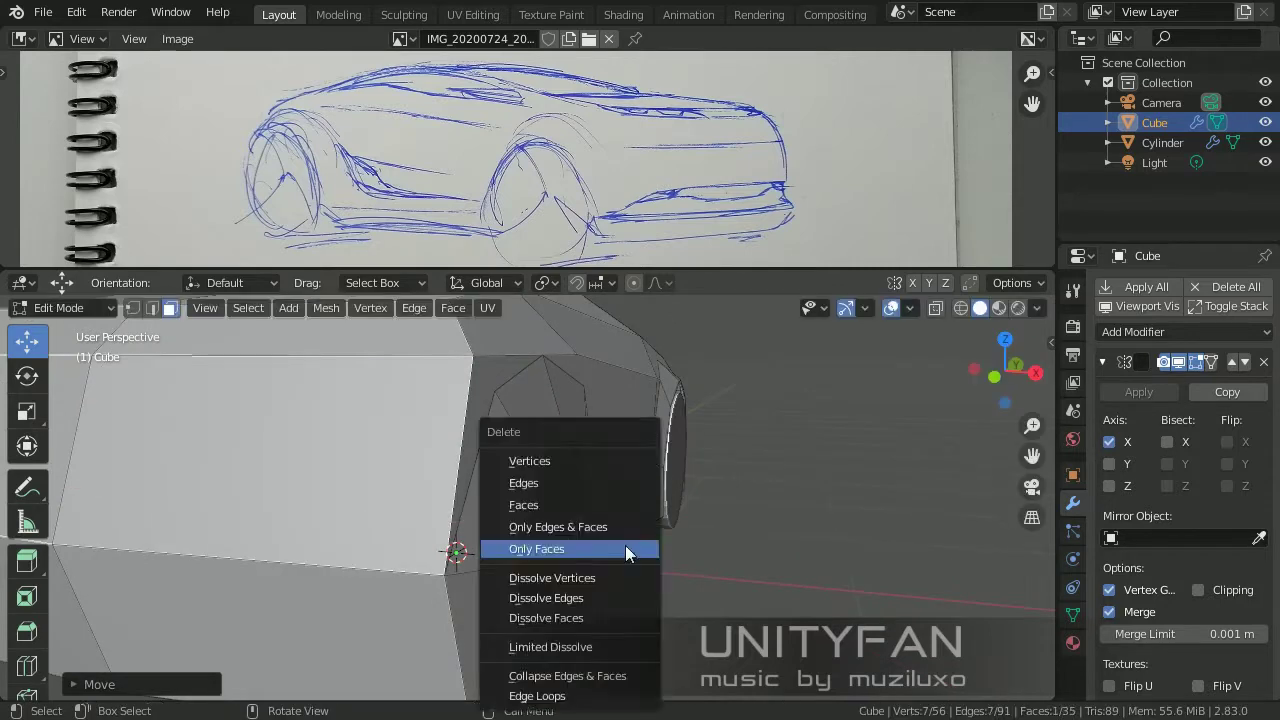
{"action": "left_click", "coordinate": [622, 549]}
{"action": "scroll", "coordinate": [622, 549], "scroll_direction": "down", "scroll_amount": 3}
{"action": "mouse_move", "coordinate": [622, 549]}
{"action": "middle_mouse_down"}
{"action": "mouse_move", "coordinate": [348, 517]}
{"action": "mouse_move", "coordinate": [414, 514]}
{"action": "middle_mouse_up"}
{"action": "scroll", "coordinate": [382, 511], "scroll_direction": "up", "scroll_amount": 2}
{"action": "scroll", "coordinate": [417, 513], "scroll_direction": "down", "scroll_amount": 1}
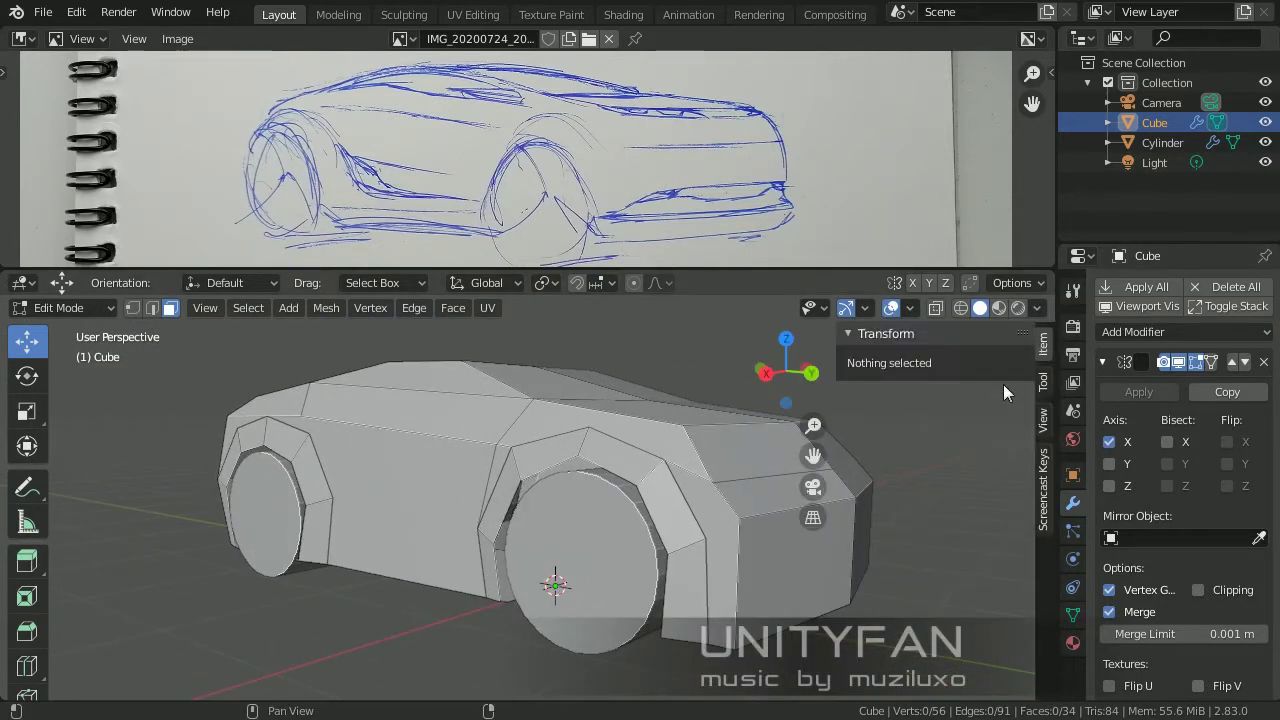
Apply the new view focal length, then merge two front-corner vertices At Center.
{"action": "scroll", "coordinate": [1005, 392], "scroll_direction": "down", "scroll_amount": 2, "text": "ctrl"}
{"action": "key", "text": "Return"}
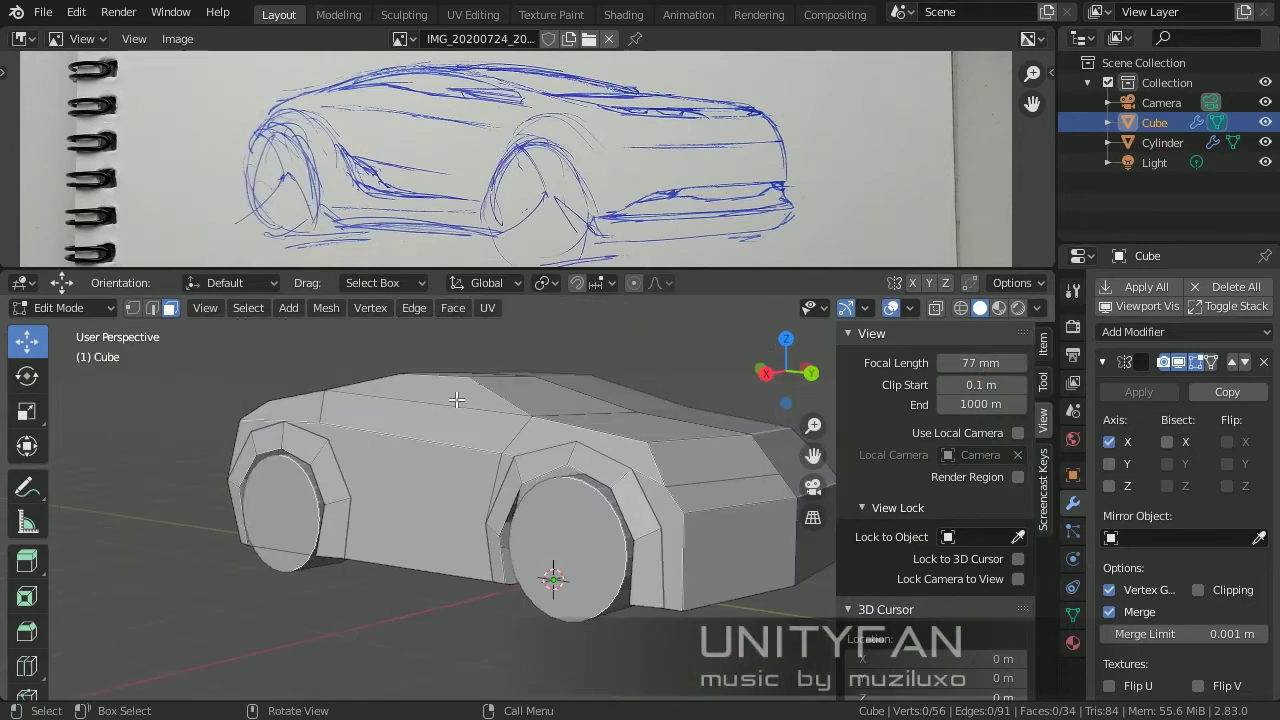
{"action": "key", "text": "n"}
{"action": "mouse_move", "coordinate": [470, 490]}
{"action": "middle_mouse_down"}
{"action": "mouse_move", "coordinate": [423, 477]}
{"action": "mouse_move", "coordinate": [663, 571]}
{"action": "middle_mouse_up"}
{"action": "key", "text": "1"}
{"action": "left_click", "coordinate": [285, 430]}
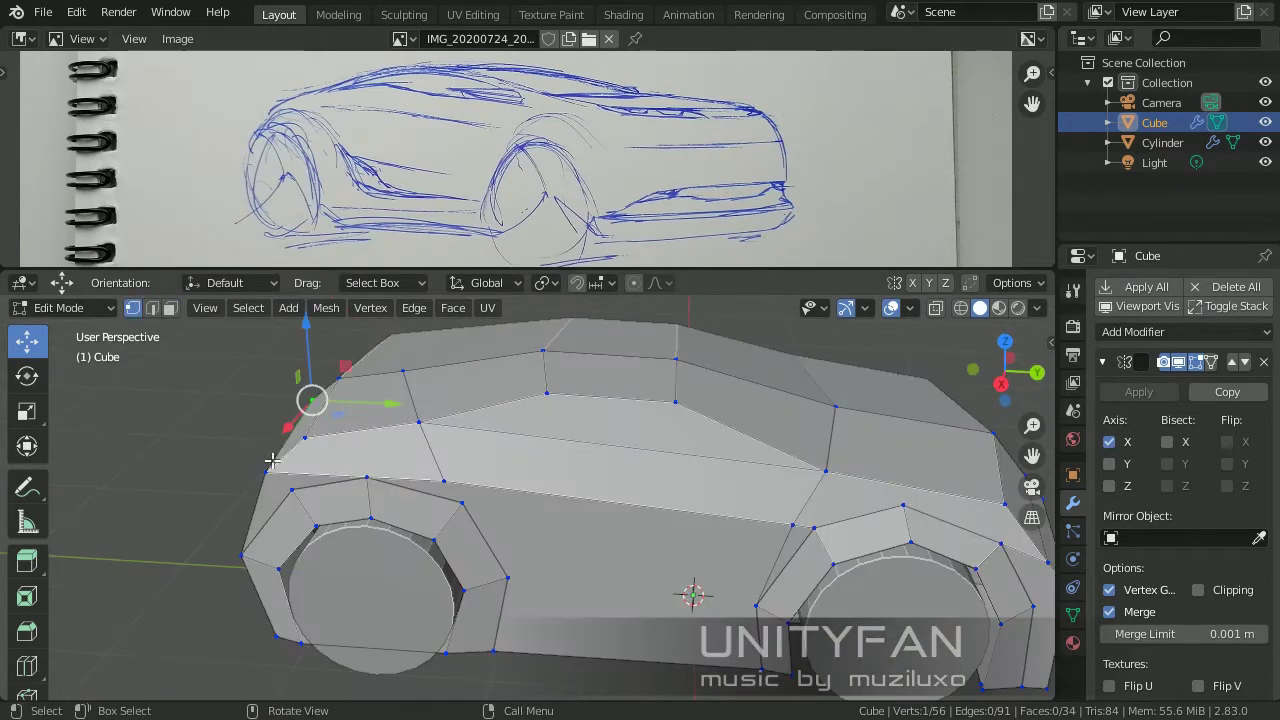
{"action": "key", "text": "g"}
{"action": "left_click", "coordinate": [395, 456]}
{"action": "scroll", "coordinate": [395, 456], "scroll_direction": "up", "scroll_amount": 2}
{"action": "key", "text": "m"}
{"action": "left_click", "coordinate": [400, 470]}
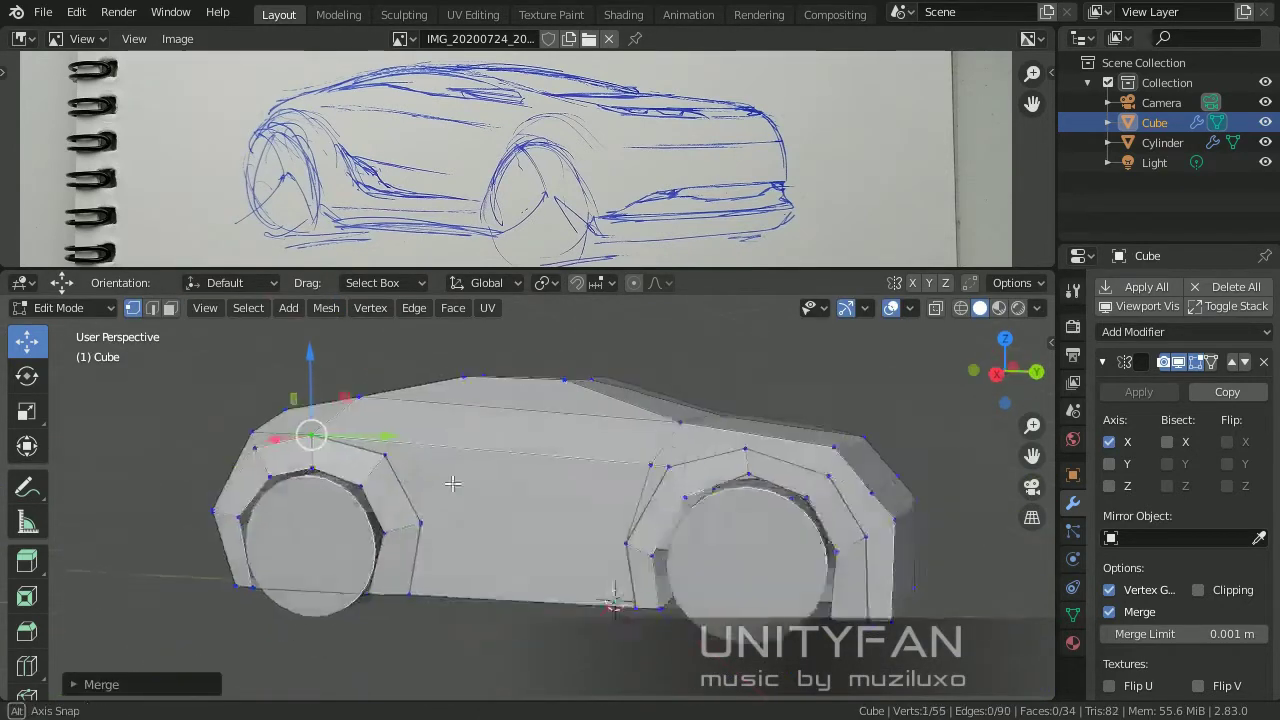
Move the hood and front edges to reshape the car's nose.
{"action": "middle_click_drag", "start_coordinate": [400, 460], "coordinate": [650, 395]}
{"action": "left_click", "coordinate": [650, 395], "text": "shift"}
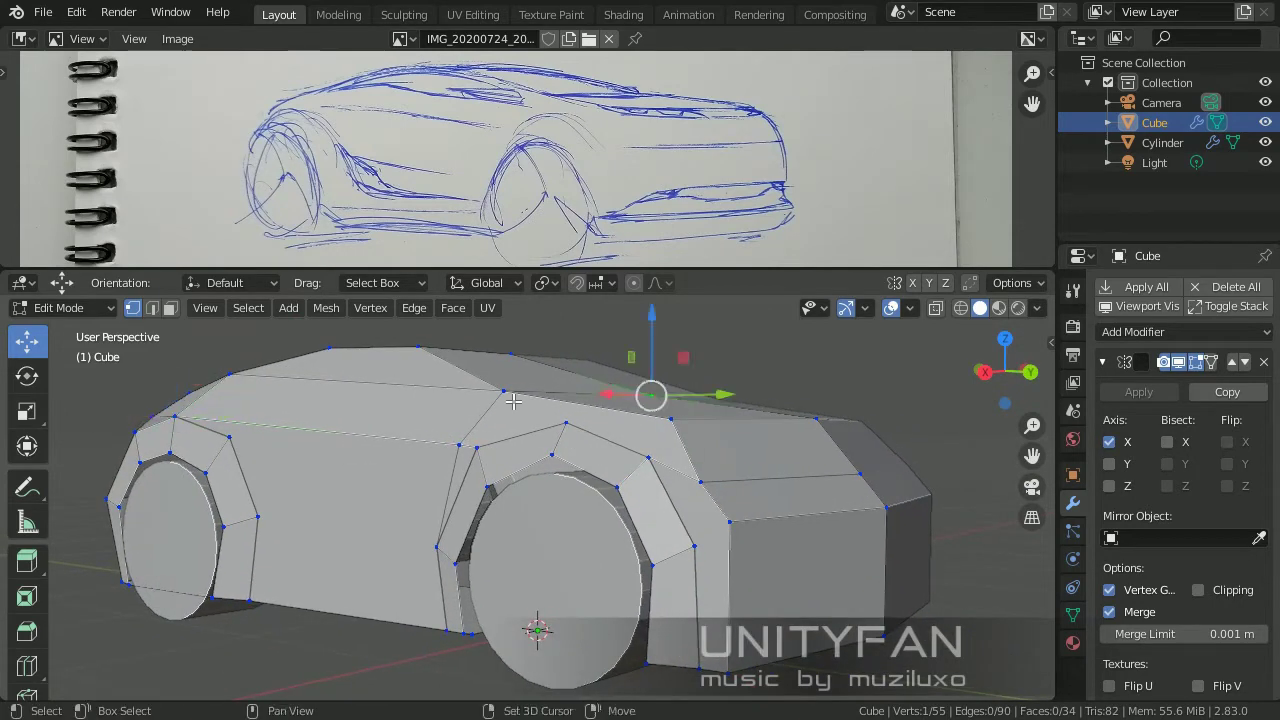
{"action": "key", "text": "g"}
{"action": "left_click", "coordinate": [660, 400]}
{"action": "key", "text": "g"}
{"action": "left_click", "coordinate": [630, 374]}
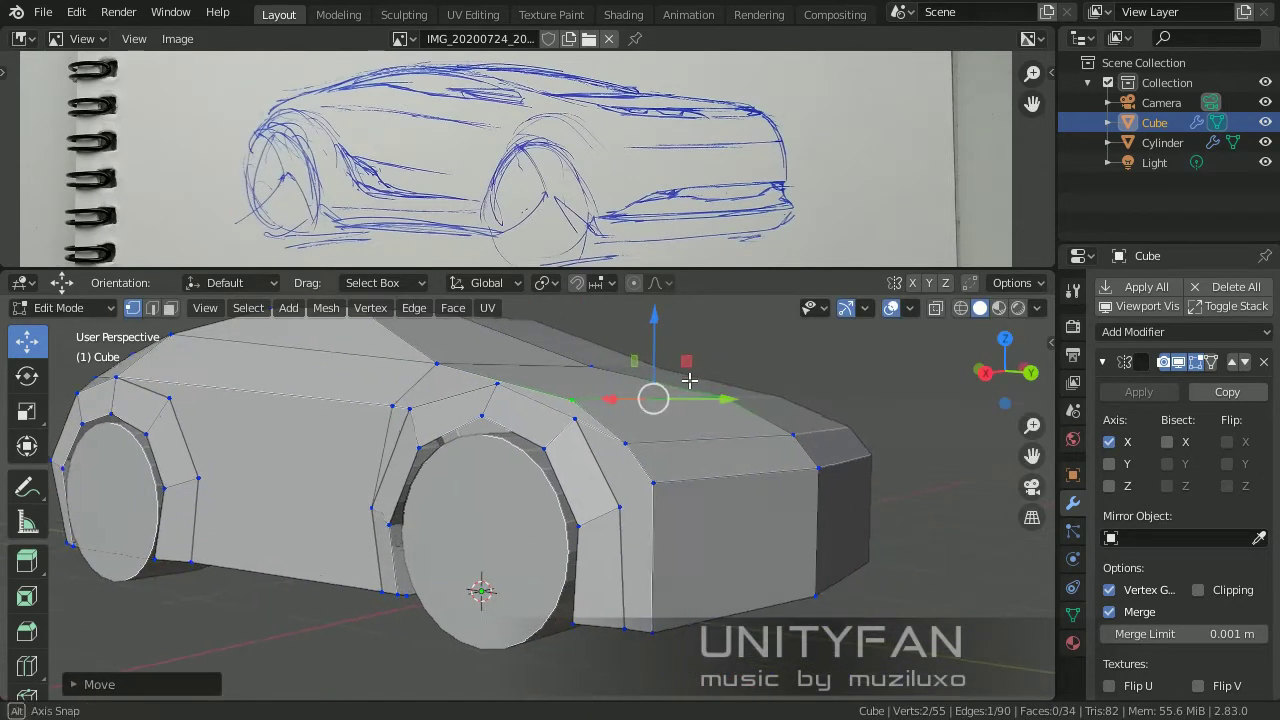
{"action": "middle_click_drag", "start_coordinate": [677, 380], "coordinate": [700, 395]}
{"action": "key", "text": "g"}
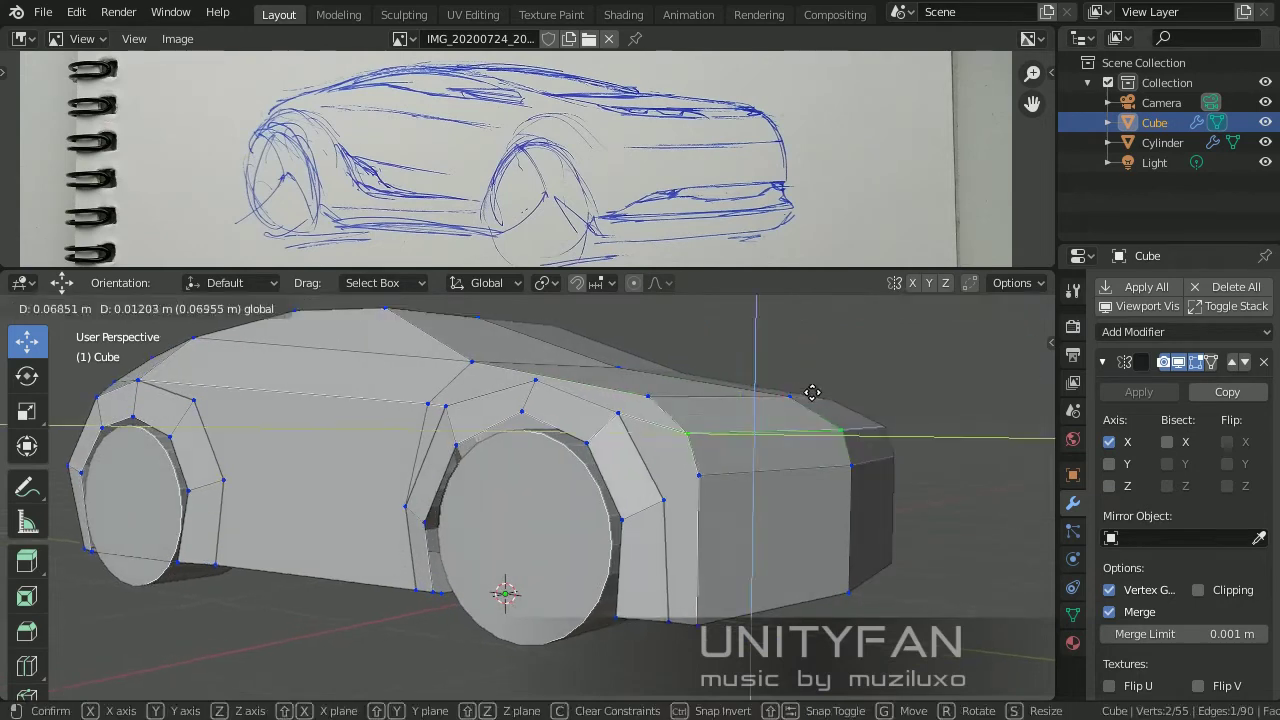
{"action": "left_click", "coordinate": [440, 385]}
{"action": "middle_click_drag", "start_coordinate": [747, 447], "coordinate": [718, 434], "text": "shift"}
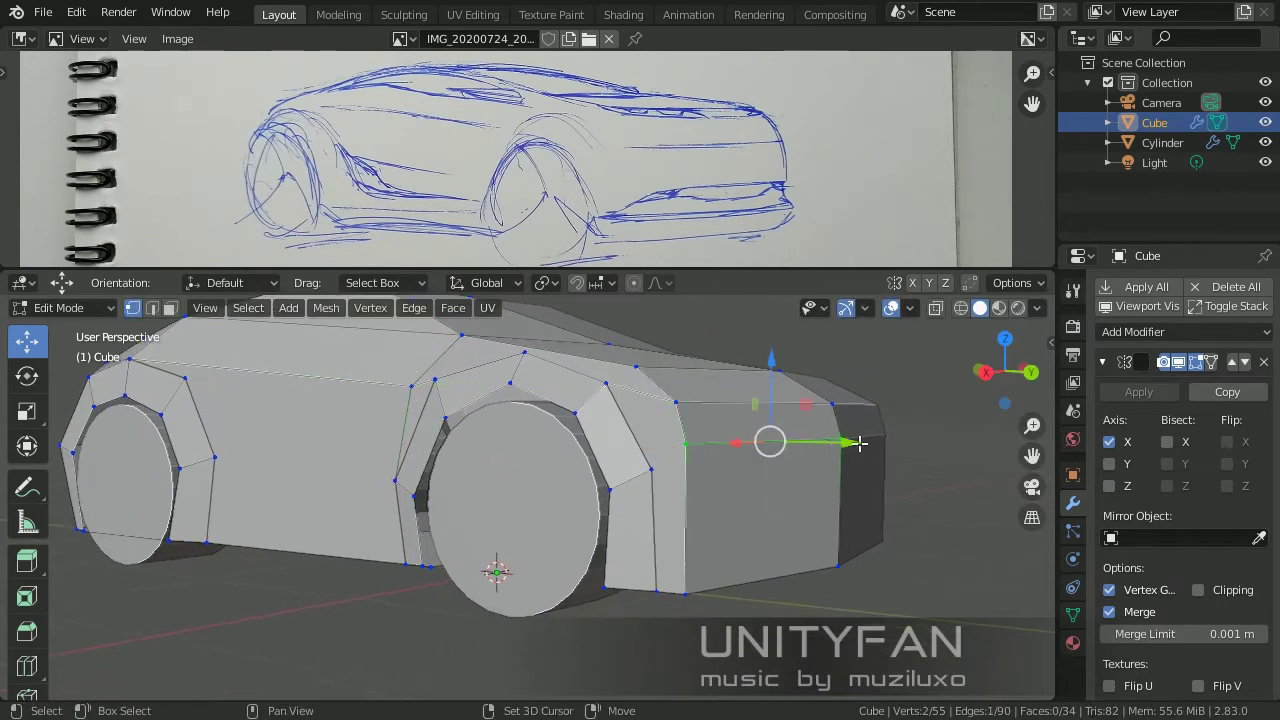
{"action": "left_click", "coordinate": [817, 402]}
{"action": "mouse_move", "coordinate": [817, 402]}
{"action": "middle_mouse_down"}
{"action": "mouse_move", "coordinate": [528, 420]}
{"action": "mouse_move", "coordinate": [597, 420]}
{"action": "middle_mouse_up"}
Knife-cut a crease line along the lower body side between the wheel arches.
{"action": "key", "text": "k"}
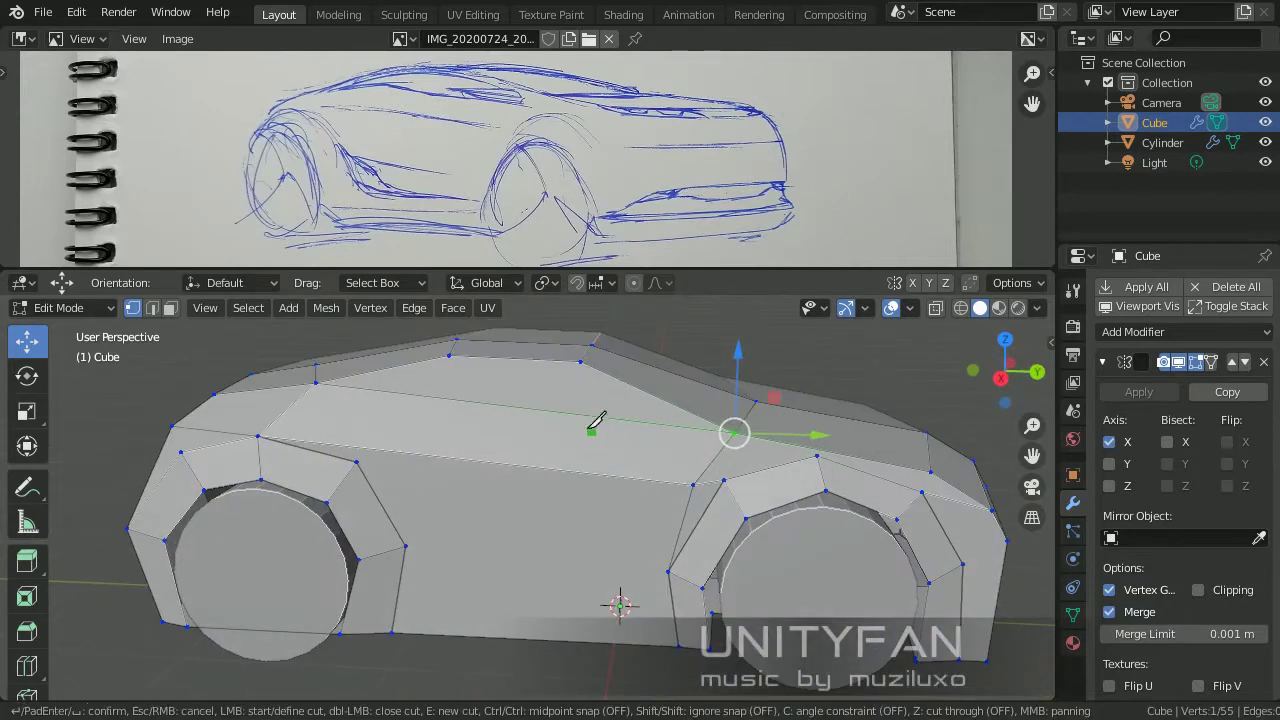
{"action": "left_click", "coordinate": [487, 636]}
{"action": "scroll", "coordinate": [540, 560], "scroll_direction": "up", "scroll_amount": 2}
{"action": "scroll", "coordinate": [478, 497], "scroll_direction": "up", "scroll_amount": 3}
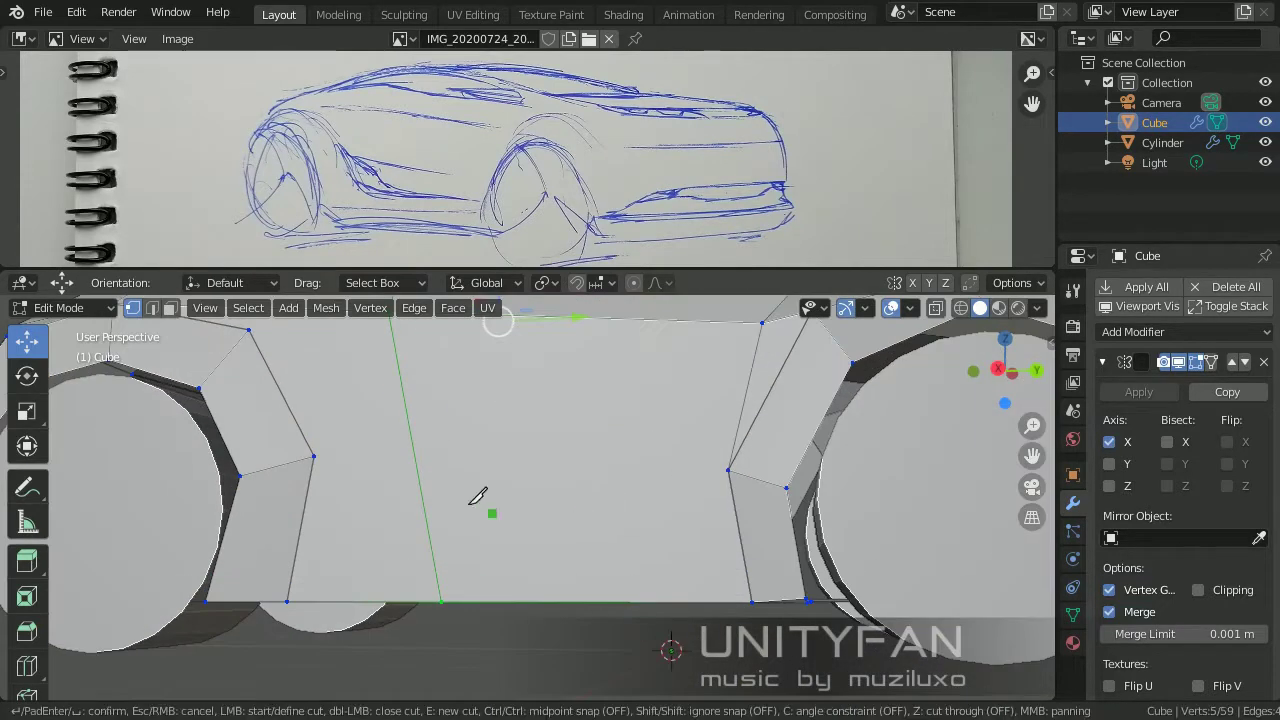
{"action": "key", "text": "Return"}
{"action": "scroll", "coordinate": [730, 473], "scroll_direction": "down", "scroll_amount": 3}
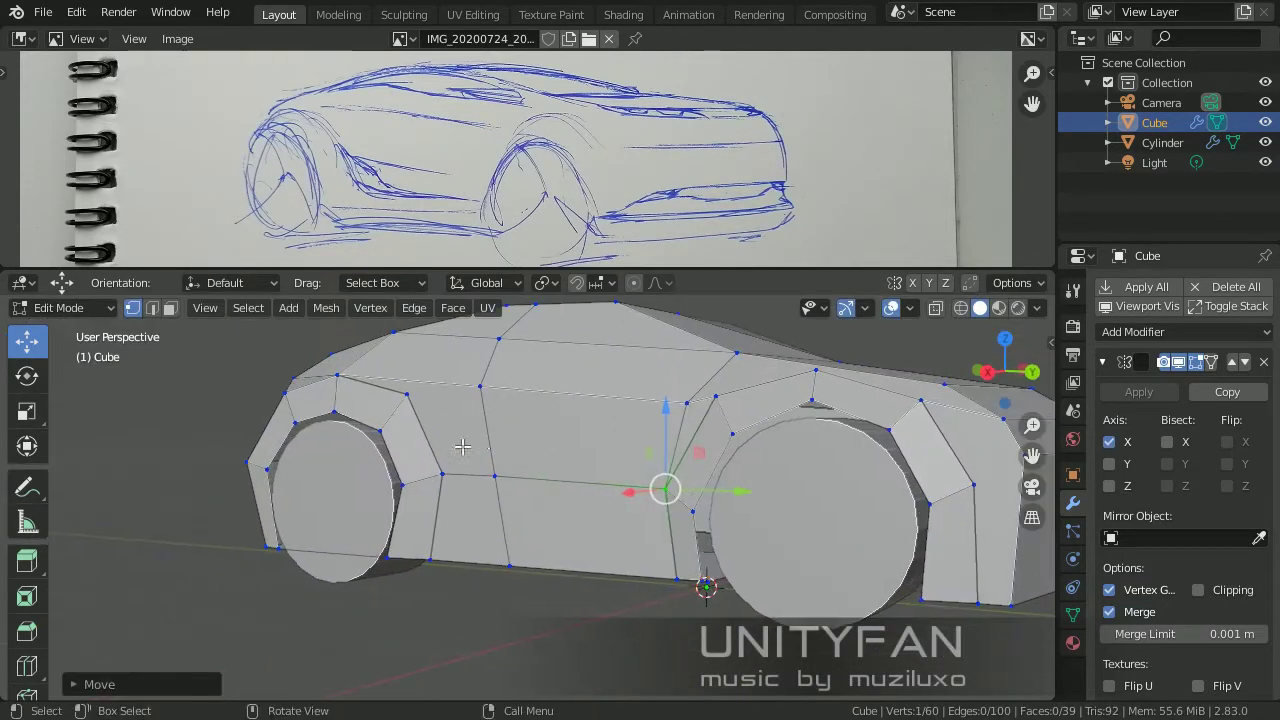
{"action": "middle_click_drag", "start_coordinate": [543, 514], "coordinate": [406, 463]}
{"action": "key", "text": "k"}
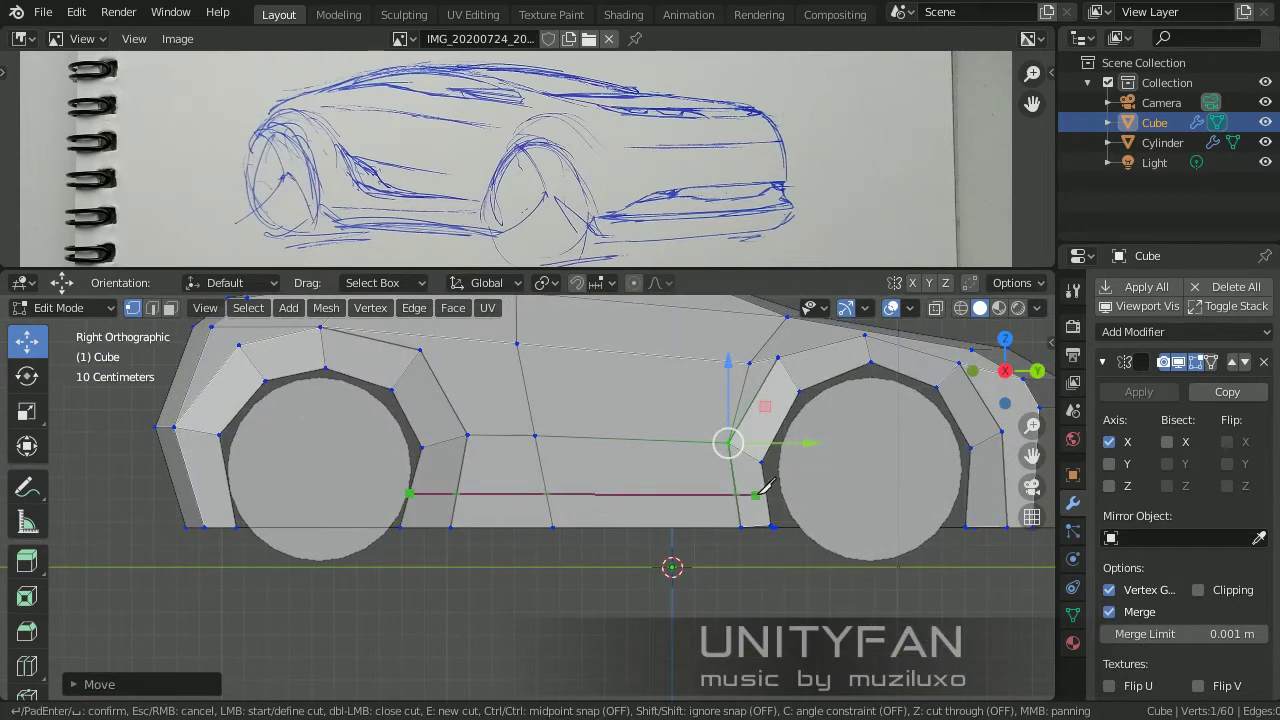
{"action": "scroll", "coordinate": [763, 488], "scroll_direction": "right", "scroll_amount": 4, "text": "ctrl"}
{"action": "scroll", "coordinate": [716, 512], "scroll_direction": "right", "scroll_amount": 5, "text": "ctrl"}
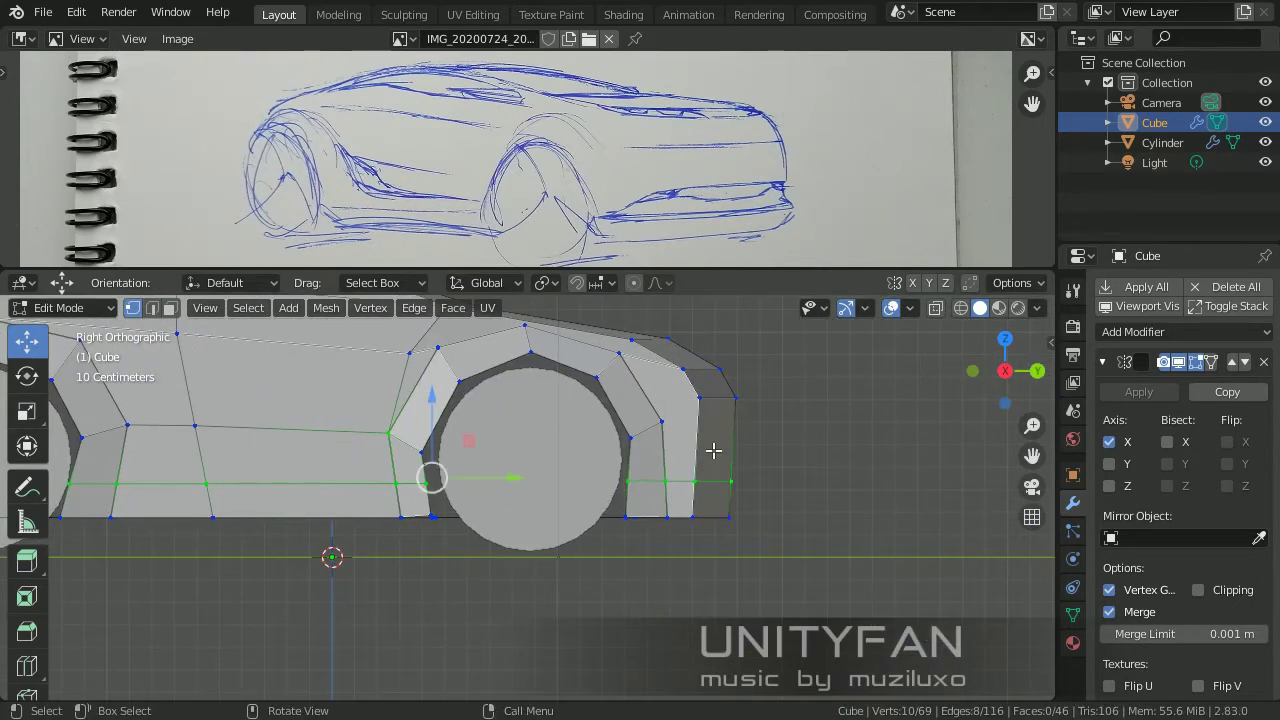
{"action": "scroll", "coordinate": [715, 435], "scroll_direction": "up", "scroll_amount": 3}
Reposition a vertex on the rear wheel-arch edge.
{"action": "key", "text": "k"}
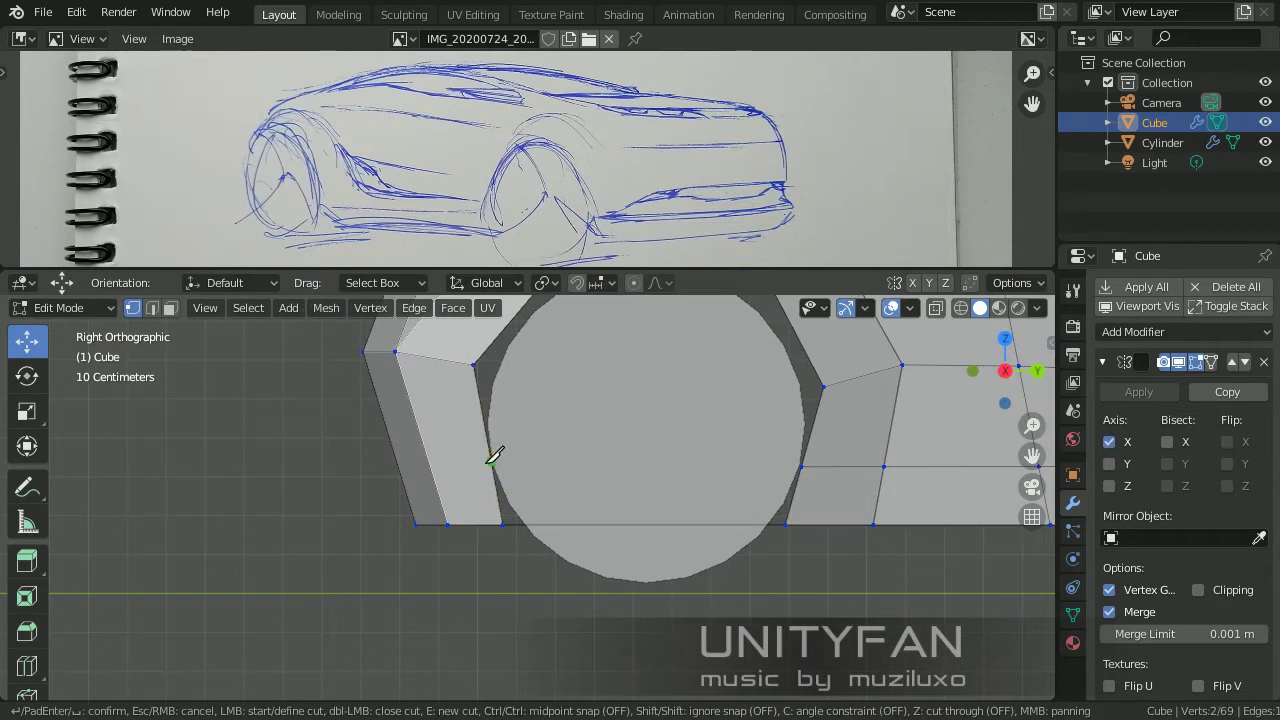
{"action": "left_click", "coordinate": [490, 461]}
{"action": "key", "text": "g"}
{"action": "left_click", "coordinate": [537, 460]}
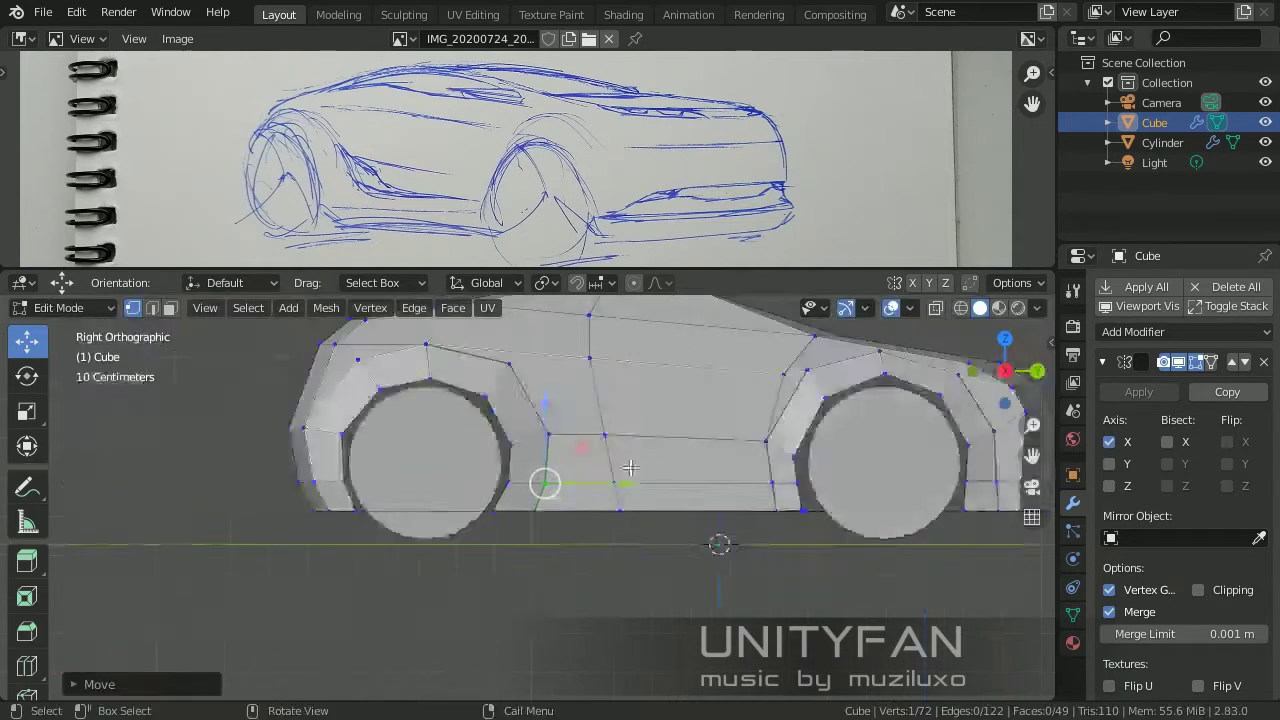
{"action": "mouse_move", "coordinate": [537, 460]}
{"action": "middle_mouse_down"}
{"action": "mouse_move", "coordinate": [249, 500]}
{"action": "mouse_move", "coordinate": [363, 551]}
{"action": "mouse_move", "coordinate": [420, 531]}
{"action": "mouse_move", "coordinate": [601, 543]}
{"action": "mouse_move", "coordinate": [802, 622]}
{"action": "middle_mouse_up"}
Box-select the three vertices near the front wheel and merge them into one.
{"action": "scroll", "coordinate": [762, 603], "scroll_direction": "down", "scroll_amount": 3}
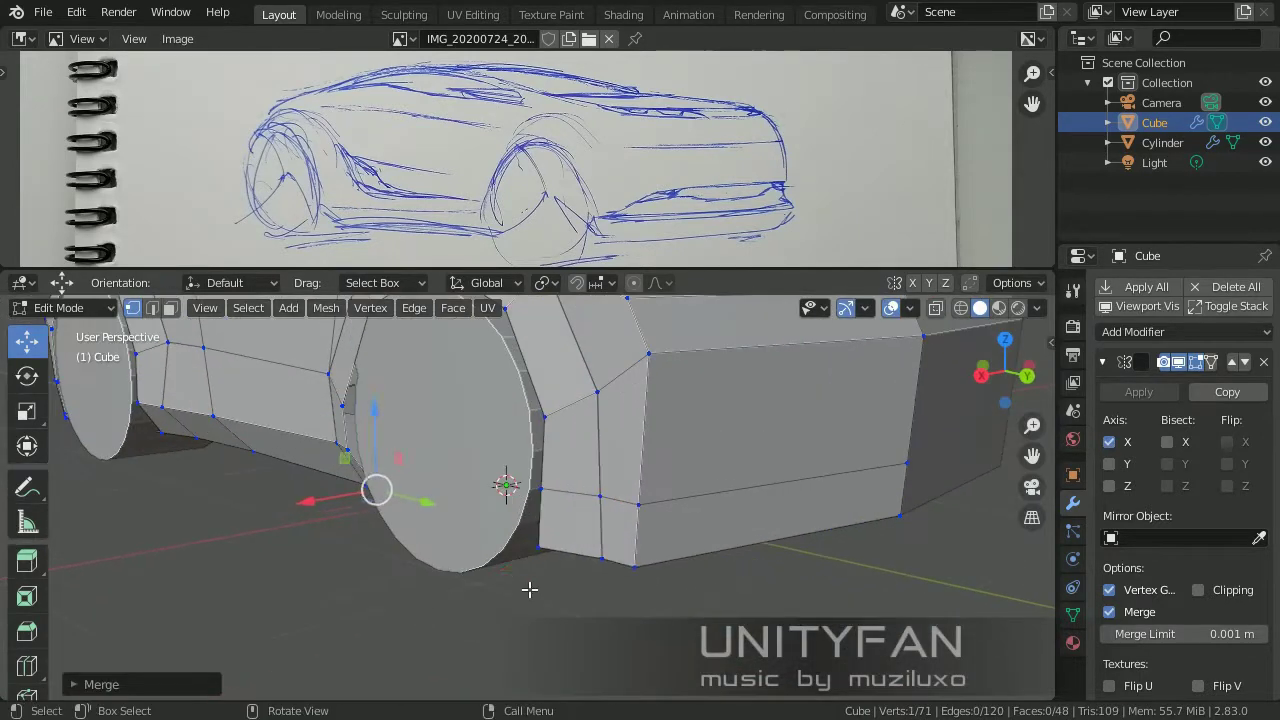
{"action": "middle_click_drag", "start_coordinate": [529, 586], "coordinate": [552, 540]}
{"action": "left_click_drag", "start_coordinate": [552, 540], "coordinate": [545, 555]}
{"action": "key", "text": "m"}
{"action": "left_click", "coordinate": [552, 575]}
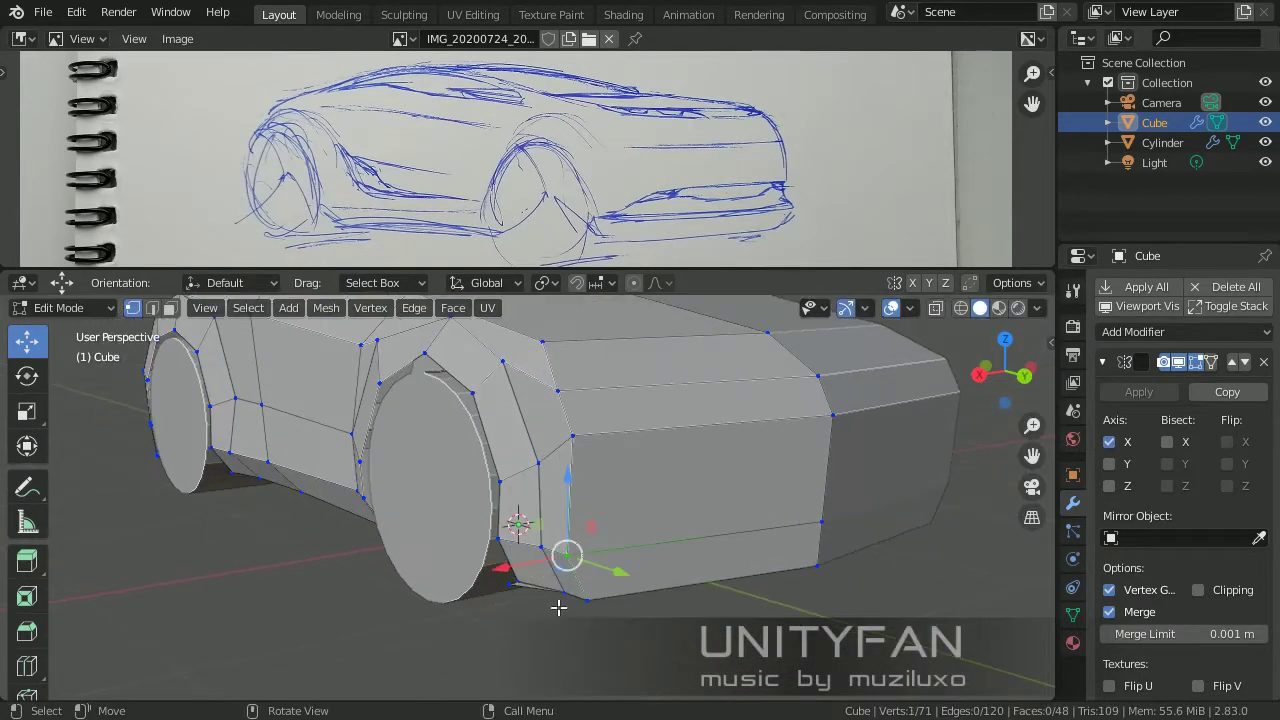
Raise a pair of body vertices vertically, dropping one from the selection.
{"action": "scroll", "coordinate": [563, 617], "scroll_direction": "up", "scroll_amount": 2}
{"action": "mouse_move", "coordinate": [587, 599]}
{"action": "middle_mouse_down"}
{"action": "mouse_move", "coordinate": [704, 543]}
{"action": "mouse_move", "coordinate": [451, 609]}
{"action": "mouse_move", "coordinate": [517, 537]}
{"action": "mouse_move", "coordinate": [343, 557]}
{"action": "mouse_move", "coordinate": [519, 565]}
{"action": "middle_mouse_up"}
{"action": "left_click", "coordinate": [698, 548]}
{"action": "left_click", "coordinate": [413, 568]}
{"action": "scroll", "coordinate": [366, 563], "scroll_direction": "down", "scroll_amount": 5}
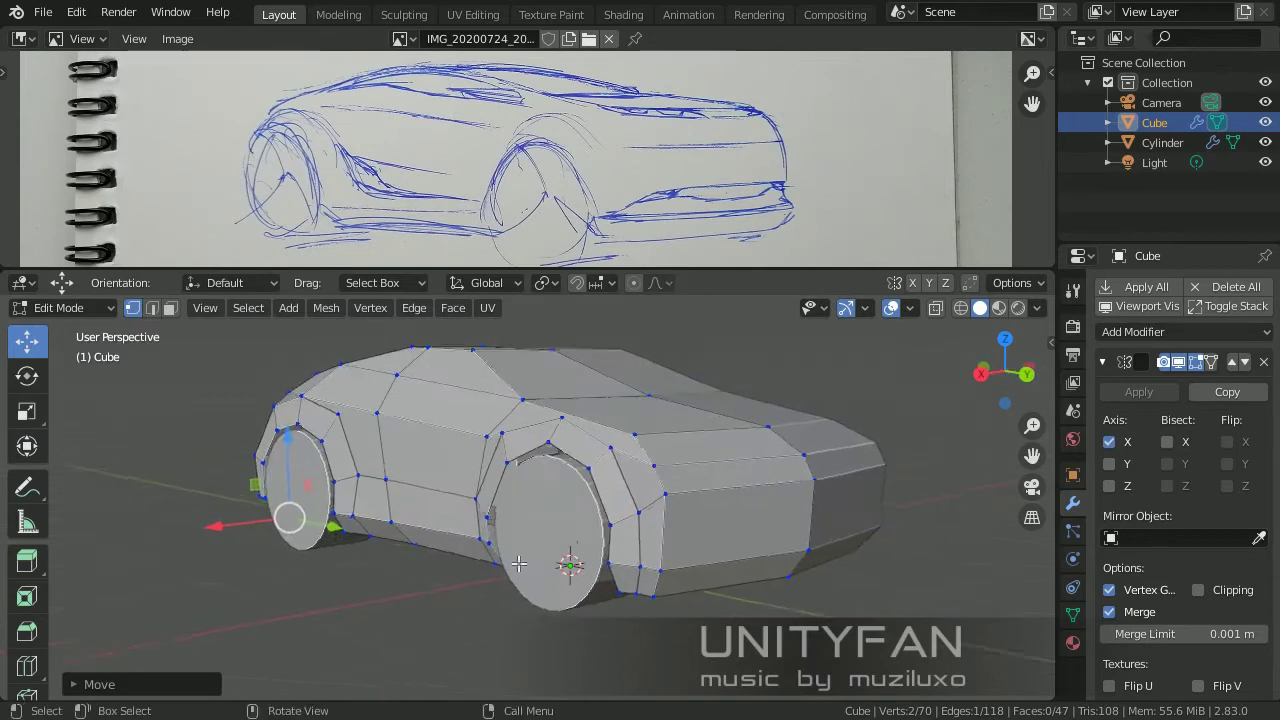
{"action": "scroll", "coordinate": [594, 544], "scroll_direction": "up", "scroll_amount": 2}
{"action": "left_click", "coordinate": [495, 433], "text": "shift"}
{"action": "middle_click_drag", "start_coordinate": [612, 393], "coordinate": [749, 437]}
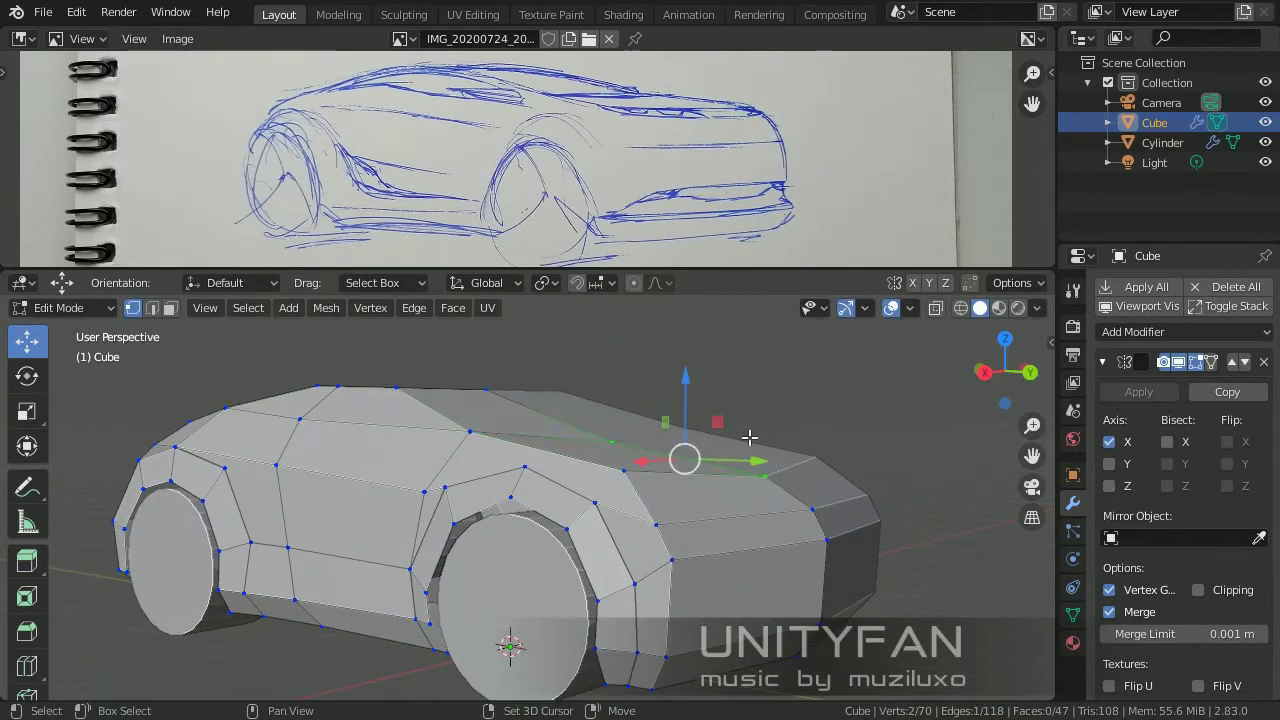
{"action": "left_click", "coordinate": [680, 392]}
Lift the selected roof vertices straight up along Z.
{"action": "middle_click_drag", "start_coordinate": [680, 392], "coordinate": [529, 420]}
{"action": "key", "text": "g"}
{"action": "key", "text": "z"}
{"action": "left_click", "coordinate": [480, 343]}
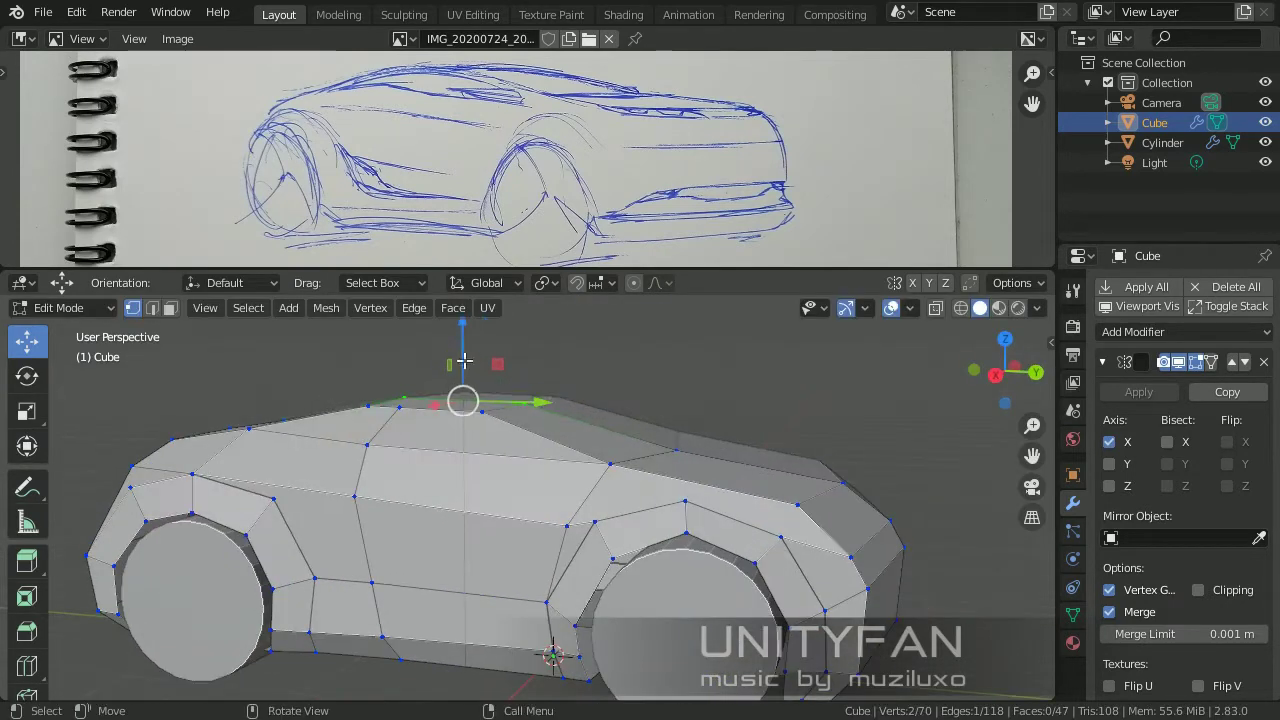
{"action": "middle_click_drag", "start_coordinate": [480, 343], "coordinate": [276, 410]}
{"action": "middle_click_drag", "start_coordinate": [389, 428], "coordinate": [441, 459]}
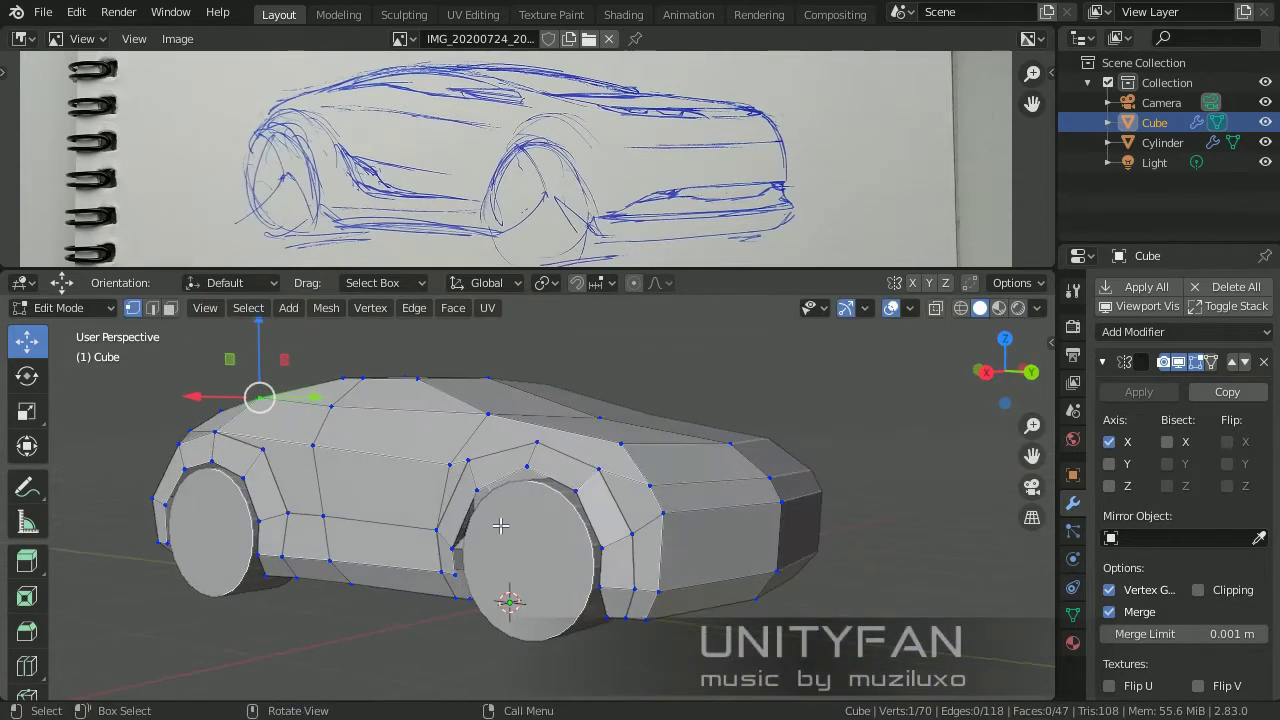
{"action": "middle_click_drag", "start_coordinate": [500, 525], "coordinate": [500, 517]}
Leave the body and put the wheel Cylinder into Edit Mode.
{"action": "key", "text": "Tab"}
{"action": "left_click", "coordinate": [318, 541]}
{"action": "key", "text": "Tab"}
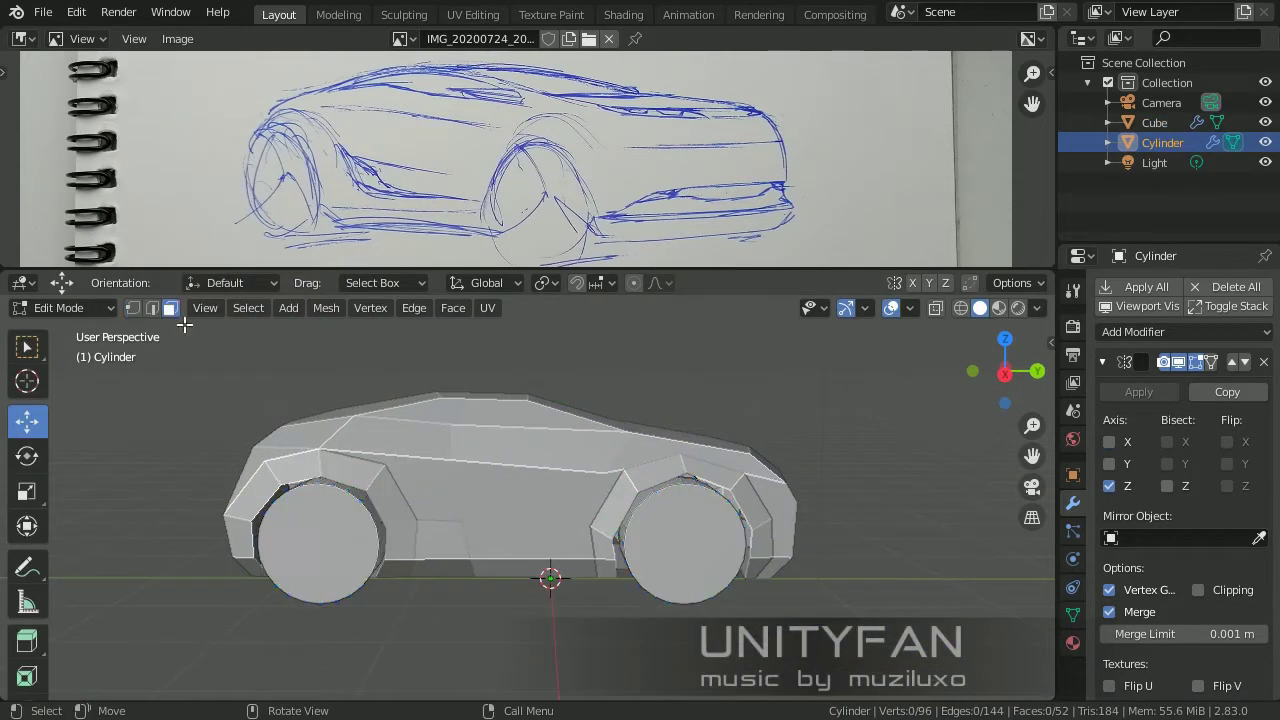
Switch from the wheel cylinder back to editing the car body, briefly checking the hidden wheels in X-ray.
{"action": "key", "text": "Tab"}
{"action": "left_click", "coordinate": [437, 537]}
{"action": "key", "text": "Tab"}
{"action": "key", "text": "alt+z"}
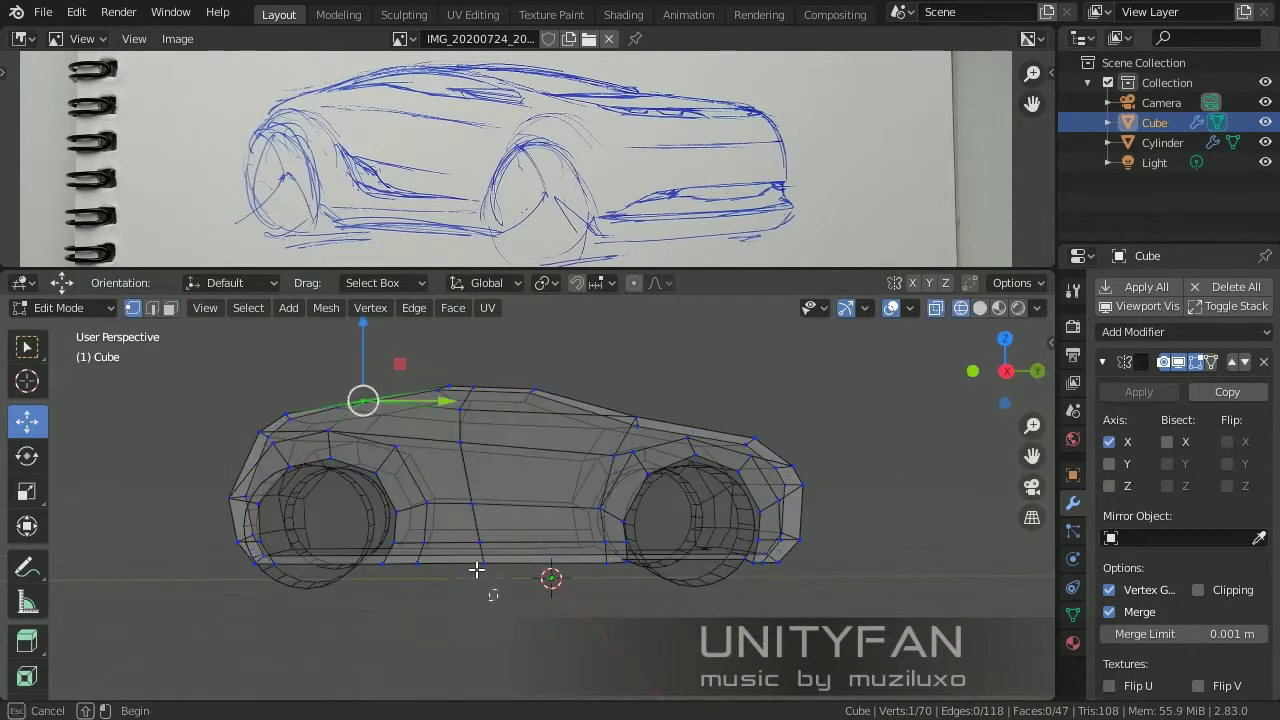
{"action": "key", "text": "alt+z"}
{"action": "key", "text": "Tab"}
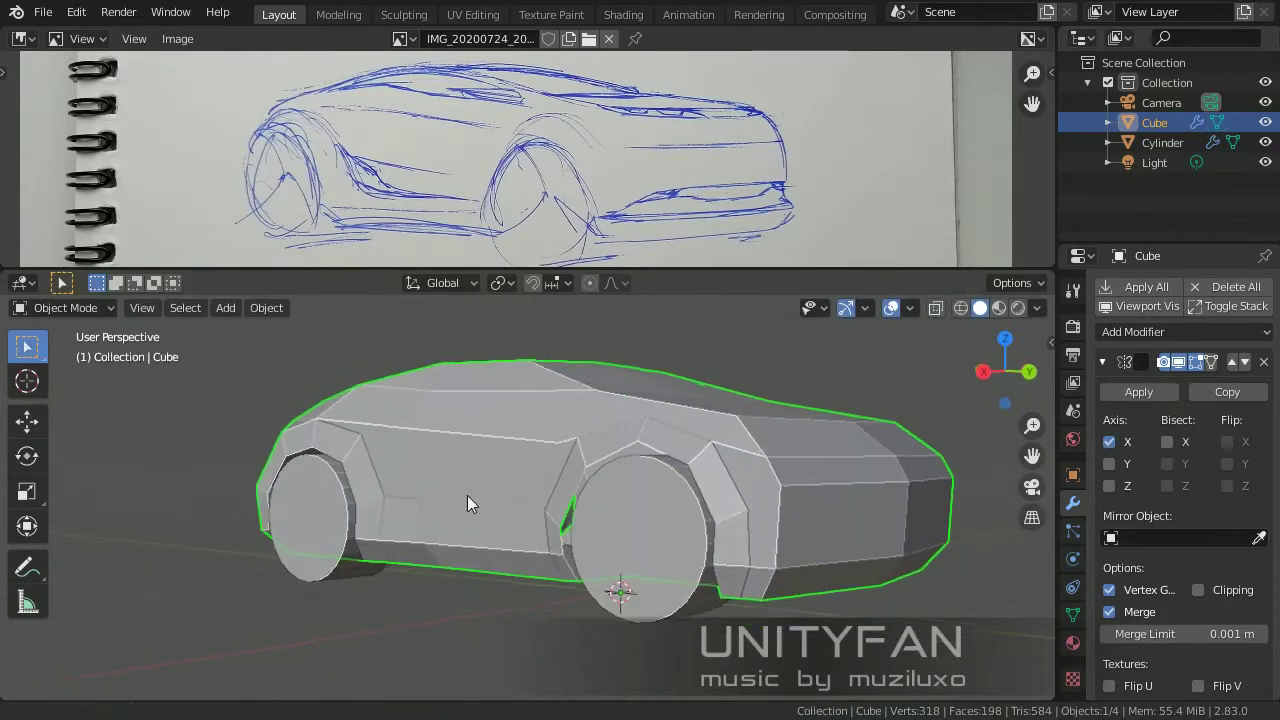
{"action": "middle_click_drag", "start_coordinate": [467, 495], "coordinate": [439, 483]}
{"action": "key", "text": "Tab"}
Knife-cut a new line across the car's roof.
{"action": "left_click_drag", "start_coordinate": [400, 371], "coordinate": [437, 431]}
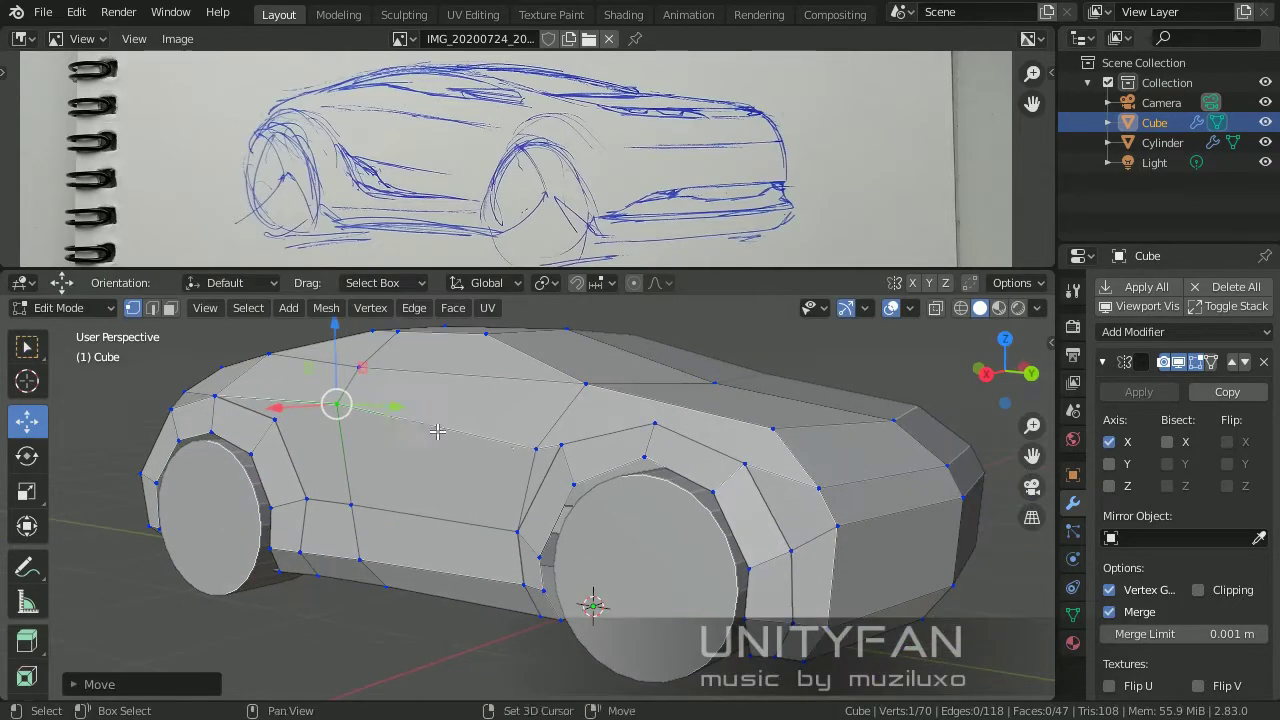
{"action": "left_click", "coordinate": [537, 389]}
{"action": "middle_click_drag", "start_coordinate": [537, 389], "coordinate": [405, 386]}
{"action": "scroll", "coordinate": [375, 341], "scroll_direction": "up", "scroll_amount": 3}
{"action": "middle_click_drag", "start_coordinate": [375, 341], "coordinate": [456, 410]}
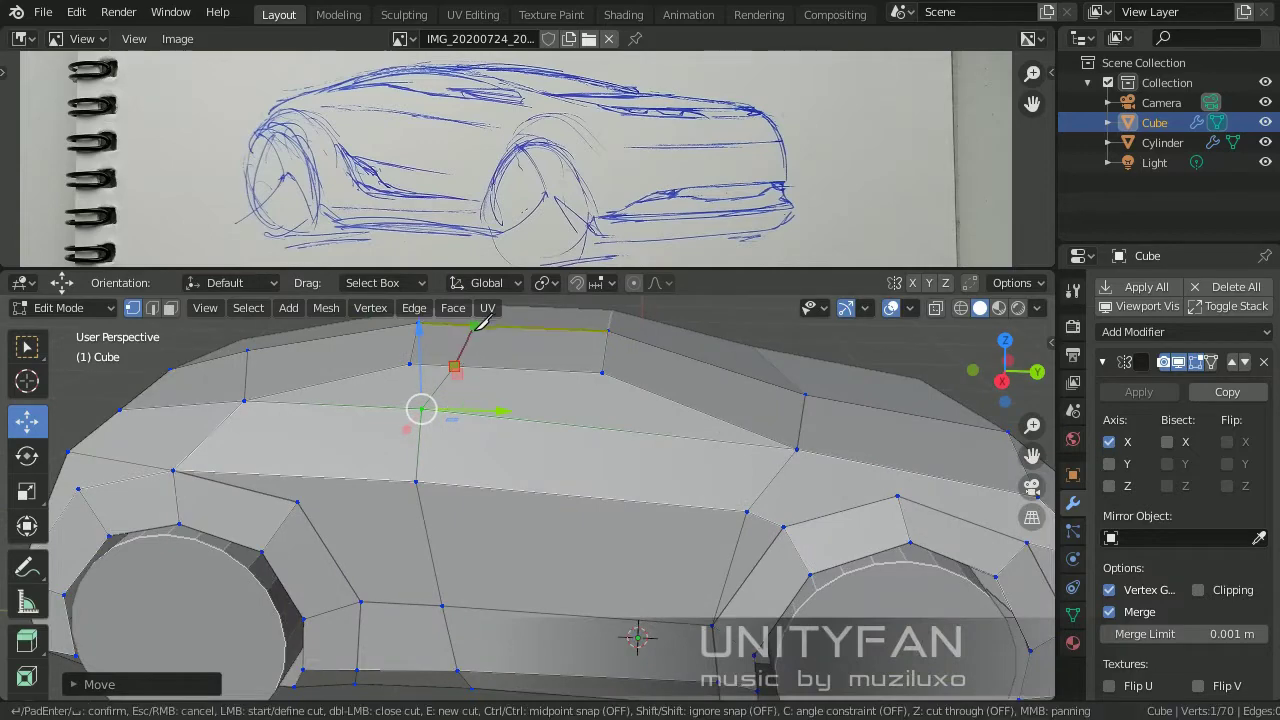
{"action": "key", "text": "Return"}
{"action": "scroll", "coordinate": [497, 443], "scroll_direction": "down", "scroll_amount": 3}
{"action": "scroll", "coordinate": [508, 380], "scroll_direction": "down", "scroll_amount": 2}
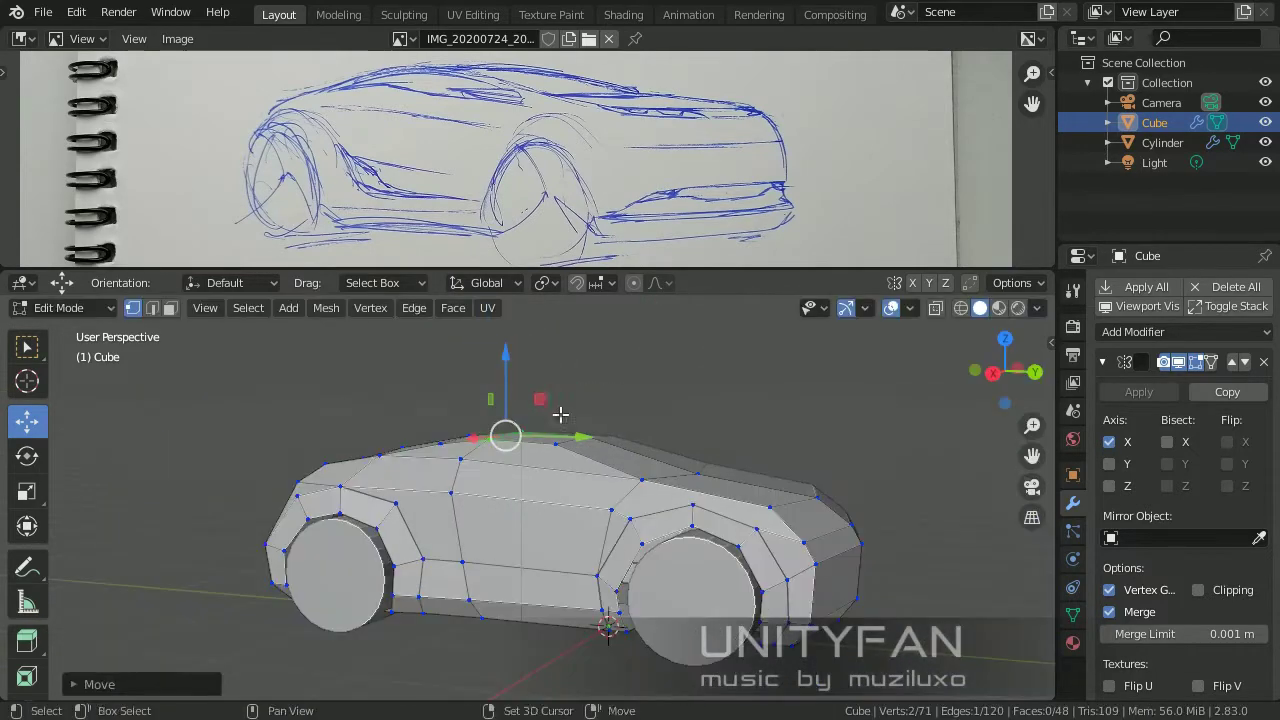
{"action": "scroll", "coordinate": [560, 414], "scroll_direction": "up", "scroll_amount": 5}
Merge the vertices near the front wheel arch At Last.
{"action": "middle_click_drag", "start_coordinate": [560, 414], "coordinate": [340, 453]}
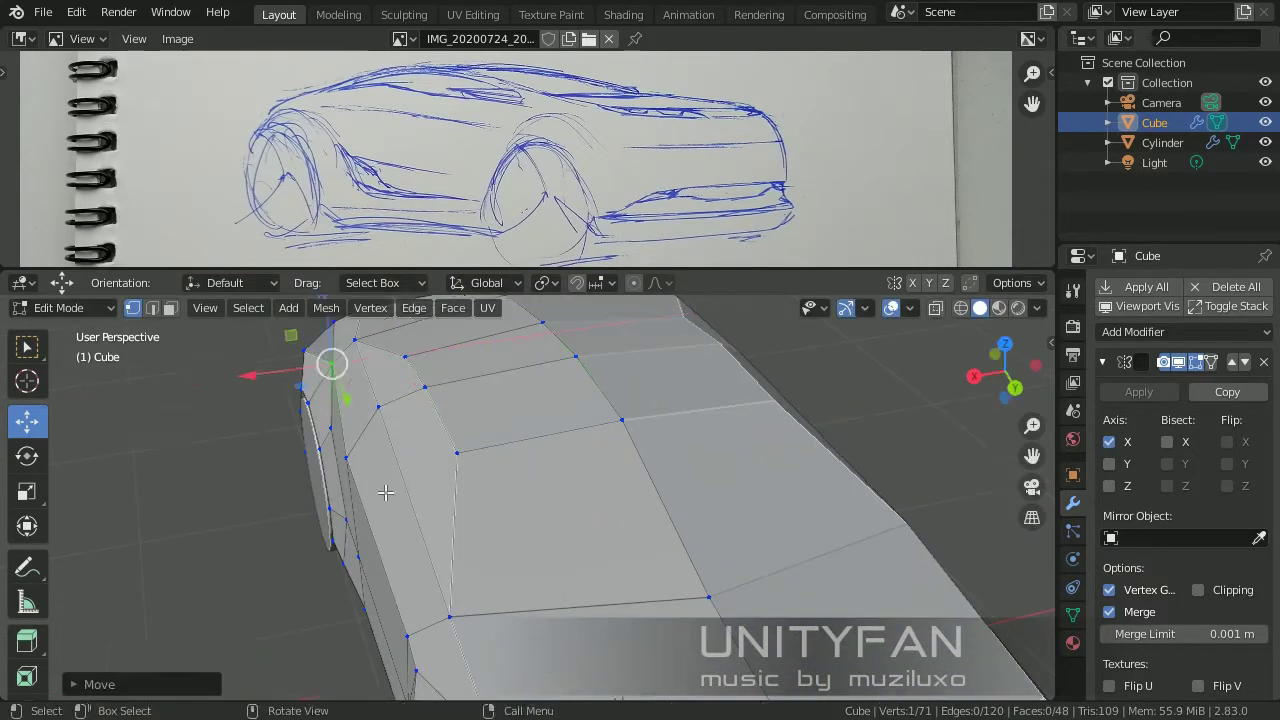
{"action": "mouse_move", "coordinate": [385, 492]}
{"action": "middle_mouse_down"}
{"action": "mouse_move", "coordinate": [407, 570]}
{"action": "mouse_move", "coordinate": [430, 590]}
{"action": "middle_mouse_up"}
{"action": "scroll", "coordinate": [835, 480], "scroll_direction": "down", "scroll_amount": 3}
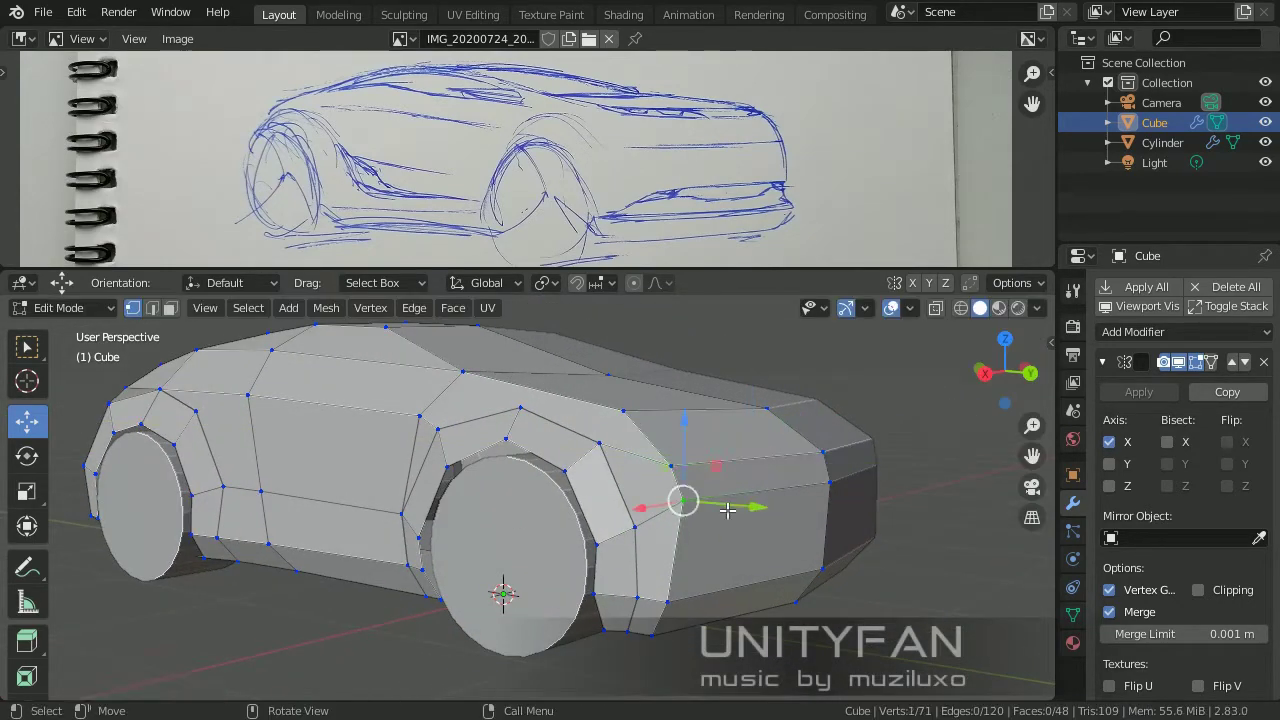
{"action": "left_click", "coordinate": [727, 510]}
{"action": "mouse_move", "coordinate": [727, 510]}
{"action": "middle_mouse_down"}
{"action": "mouse_move", "coordinate": [491, 589]}
{"action": "mouse_move", "coordinate": [358, 473]}
{"action": "mouse_move", "coordinate": [323, 480]}
{"action": "mouse_move", "coordinate": [557, 518]}
{"action": "middle_mouse_up"}
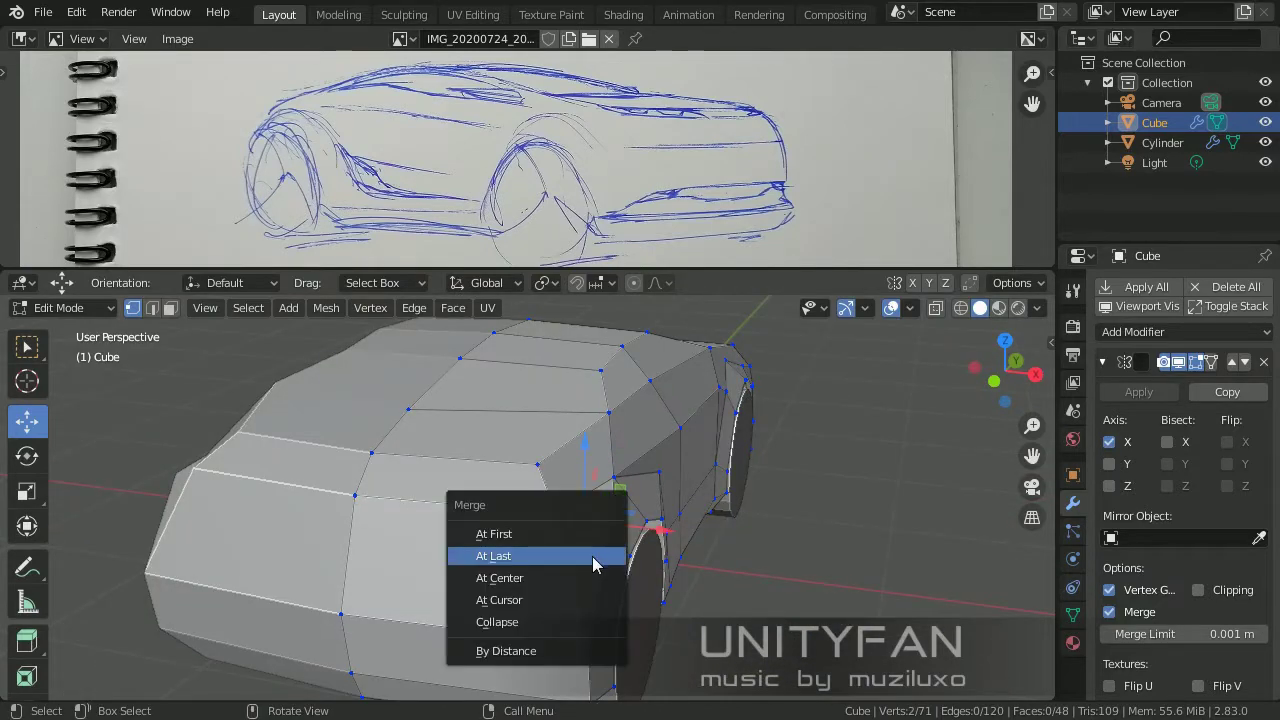
{"action": "left_click", "coordinate": [593, 564]}
{"action": "mouse_move", "coordinate": [593, 564]}
{"action": "middle_mouse_down"}
{"action": "mouse_move", "coordinate": [634, 484]}
{"action": "mouse_move", "coordinate": [417, 541]}
{"action": "mouse_move", "coordinate": [250, 520]}
{"action": "middle_mouse_up"}
Add an edge loop around the car's front end.
{"action": "key", "text": "Tab"}
{"action": "key", "text": "Tab"}
{"action": "scroll", "coordinate": [362, 516], "scroll_direction": "up", "scroll_amount": 3}
{"action": "scroll", "coordinate": [362, 516], "scroll_direction": "down", "scroll_amount": 3}
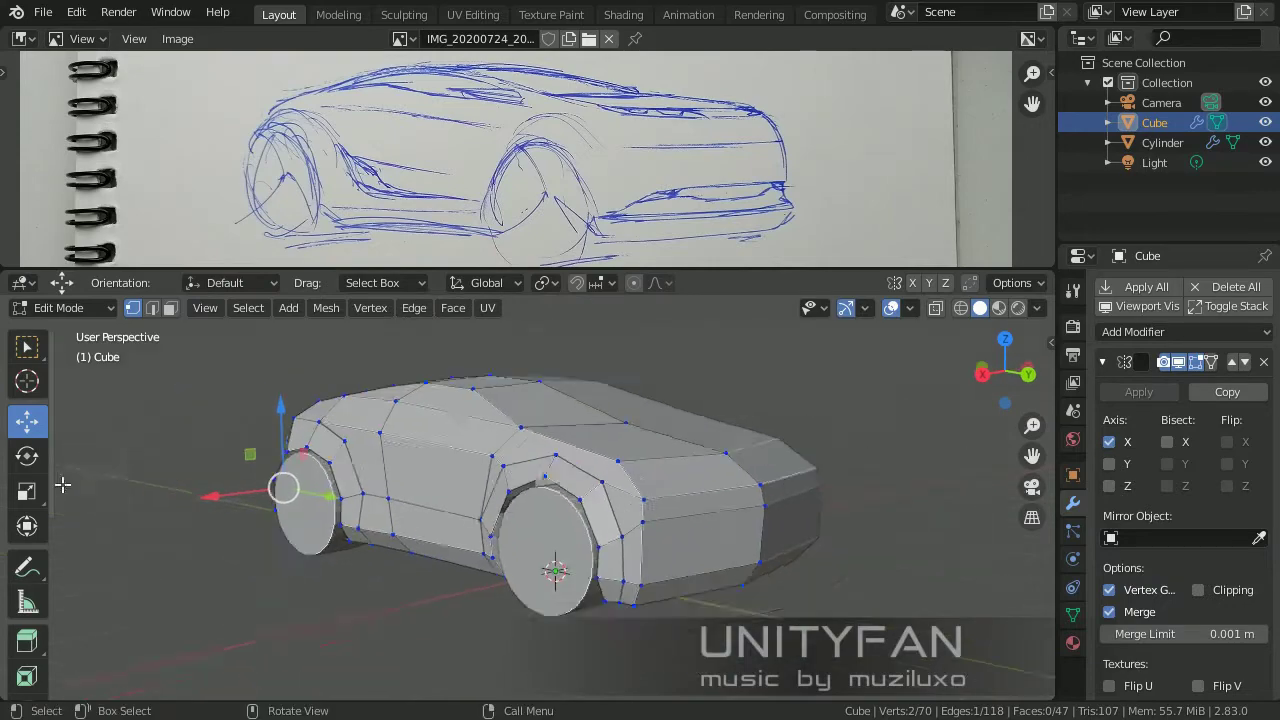
{"action": "scroll", "coordinate": [45, 553], "scroll_direction": "down", "scroll_amount": 2}
{"action": "mouse_move", "coordinate": [777, 461]}
{"action": "middle_mouse_down"}
{"action": "mouse_move", "coordinate": [717, 506]}
{"action": "mouse_move", "coordinate": [700, 560]}
{"action": "middle_mouse_up"}
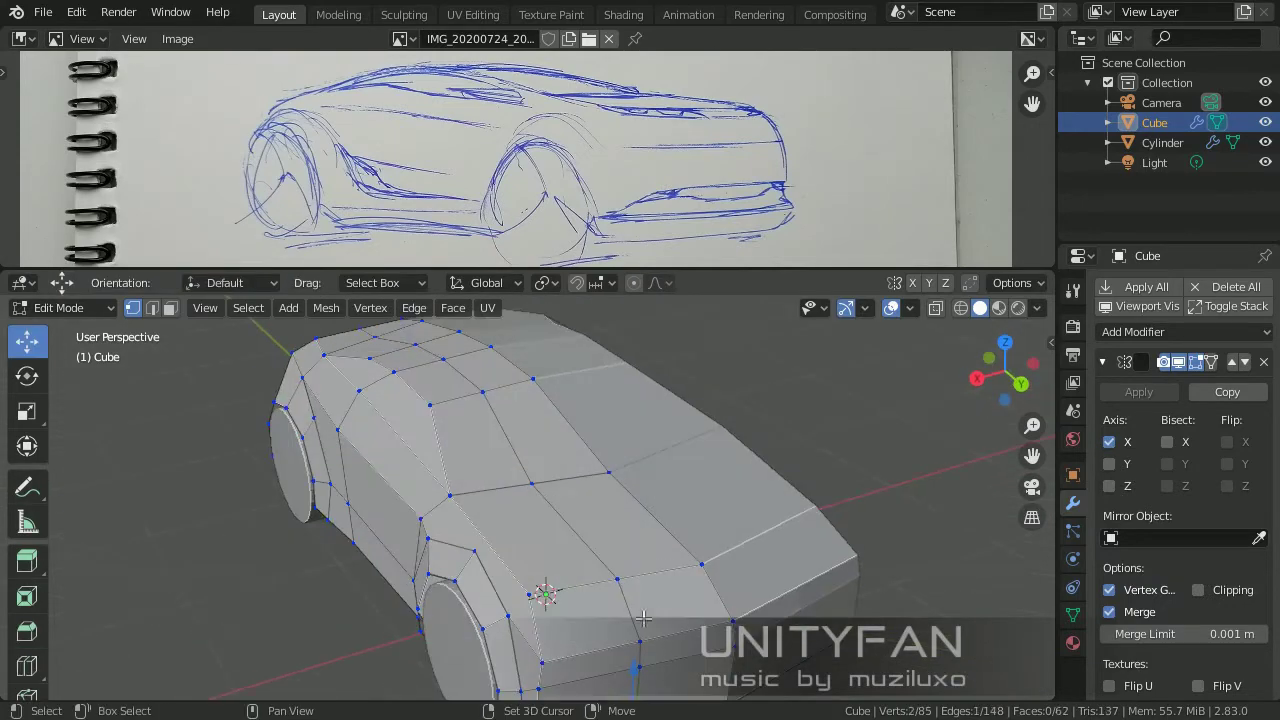
{"action": "left_click", "coordinate": [723, 655]}
Lower and nudge the roof vertices along Z to even out the roofline.
{"action": "mouse_move", "coordinate": [651, 523]}
{"action": "middle_mouse_down"}
{"action": "mouse_move", "coordinate": [823, 459]}
{"action": "mouse_move", "coordinate": [823, 517]}
{"action": "middle_mouse_up"}
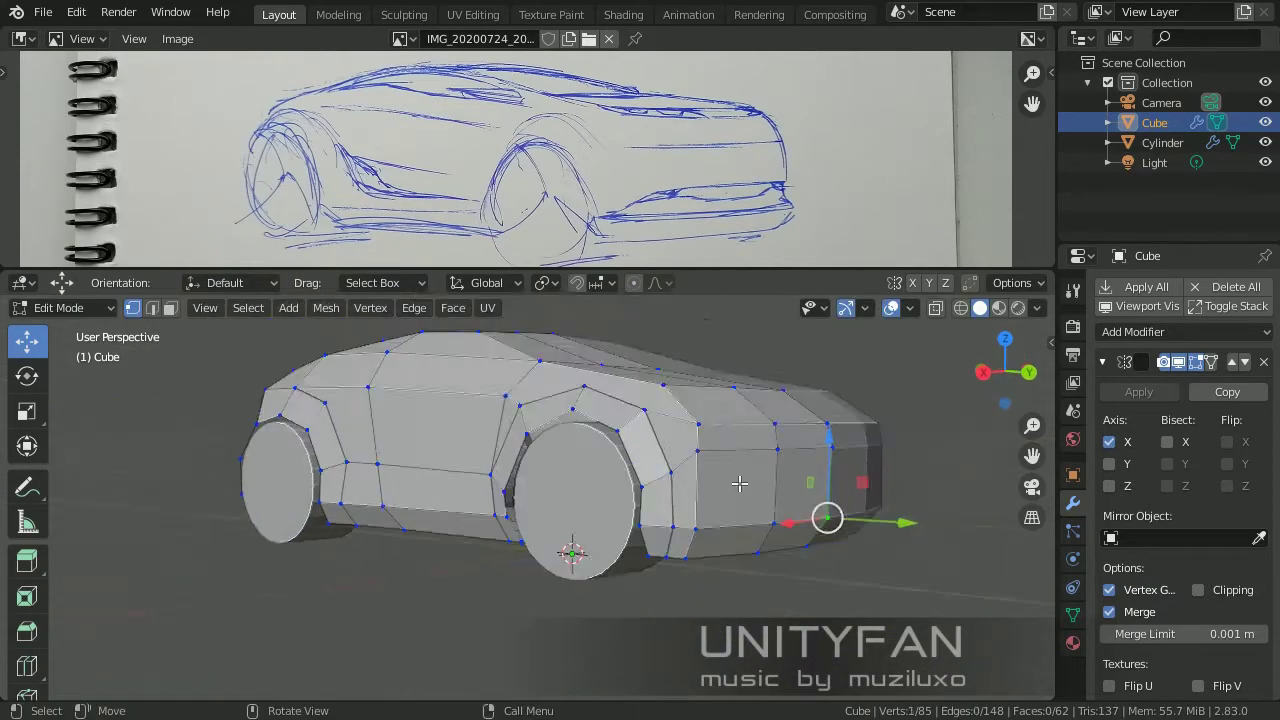
{"action": "scroll", "coordinate": [823, 517], "scroll_direction": "up", "scroll_amount": 3}
{"action": "scroll", "coordinate": [761, 546], "scroll_direction": "up", "scroll_amount": 2}
{"action": "middle_click_drag", "start_coordinate": [825, 581], "coordinate": [706, 431]}
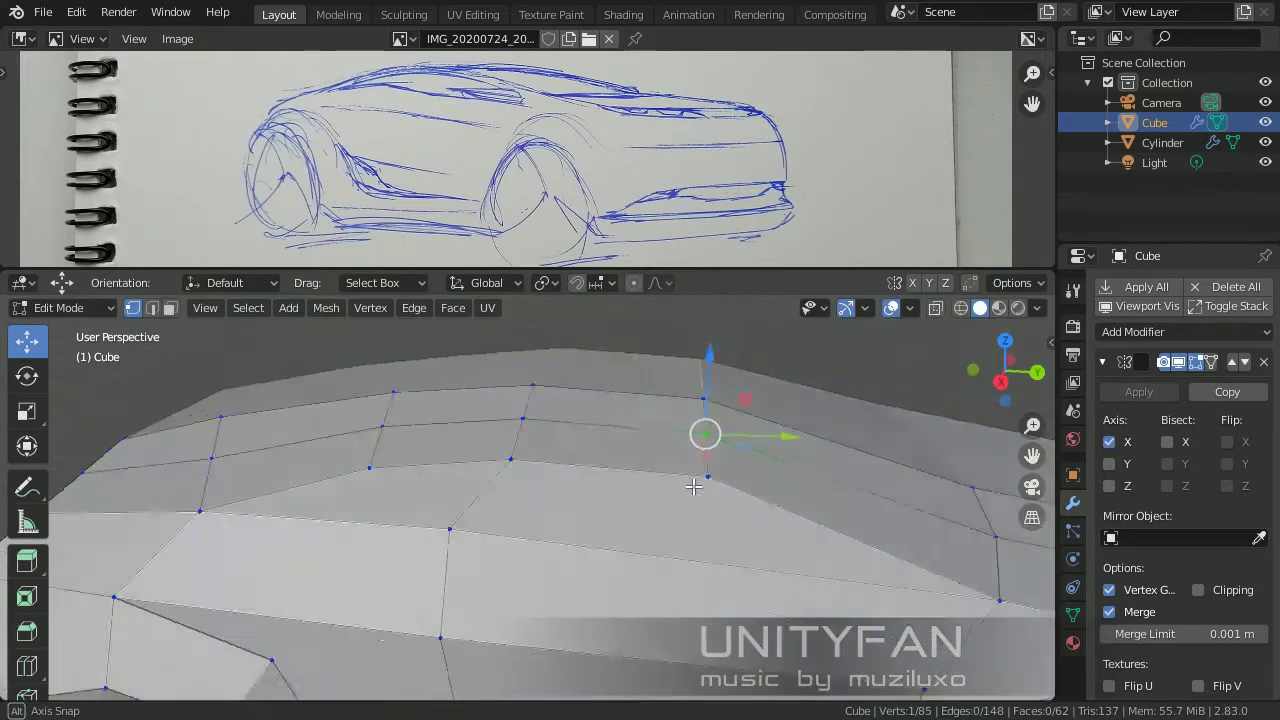
{"action": "left_click_drag", "start_coordinate": [706, 431], "coordinate": [522, 416]}
{"action": "middle_click_drag", "start_coordinate": [320, 473], "coordinate": [300, 440]}
{"action": "left_click_drag", "start_coordinate": [680, 417], "coordinate": [690, 420]}
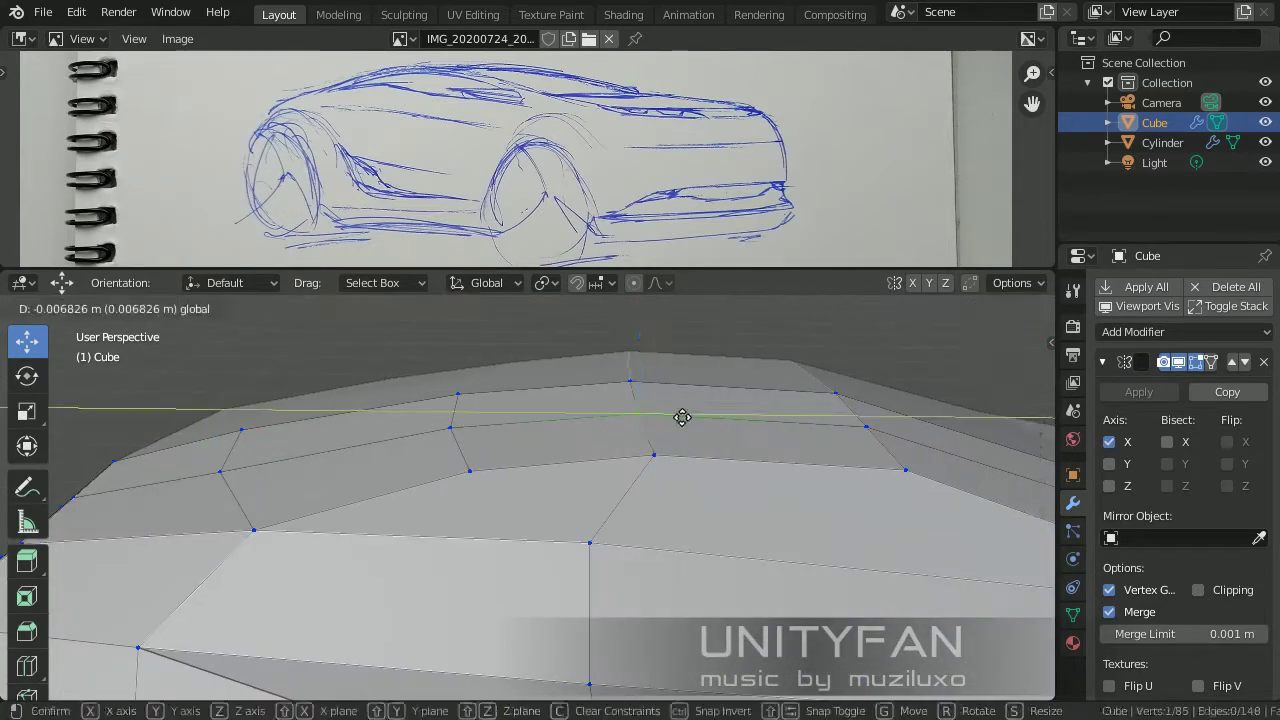
{"action": "middle_click_drag", "start_coordinate": [690, 420], "coordinate": [520, 410]}
{"action": "left_click", "coordinate": [521, 400], "text": "shift"}
Return to Object Mode and orbit around the reshaped car body.
{"action": "scroll", "coordinate": [523, 477], "scroll_direction": "down", "scroll_amount": 5}
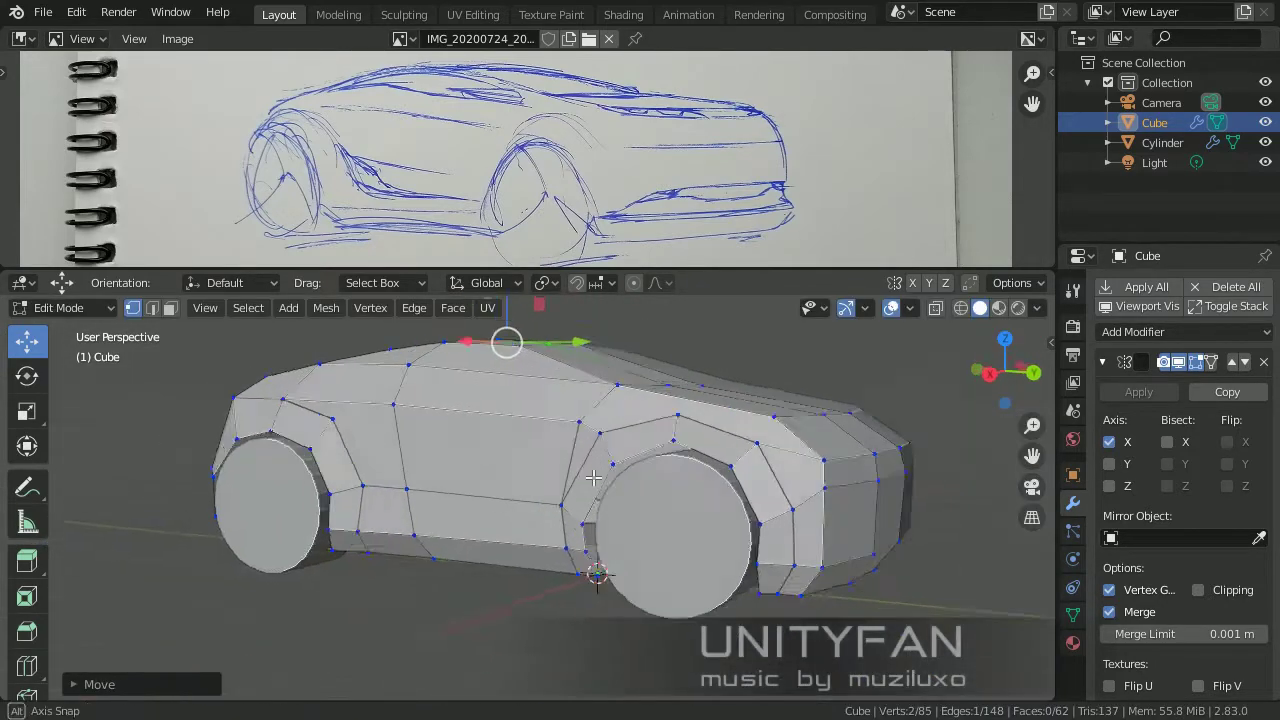
{"action": "mouse_move", "coordinate": [523, 477]}
{"action": "middle_mouse_down"}
{"action": "mouse_move", "coordinate": [586, 545]}
{"action": "mouse_move", "coordinate": [581, 468]}
{"action": "middle_mouse_up"}
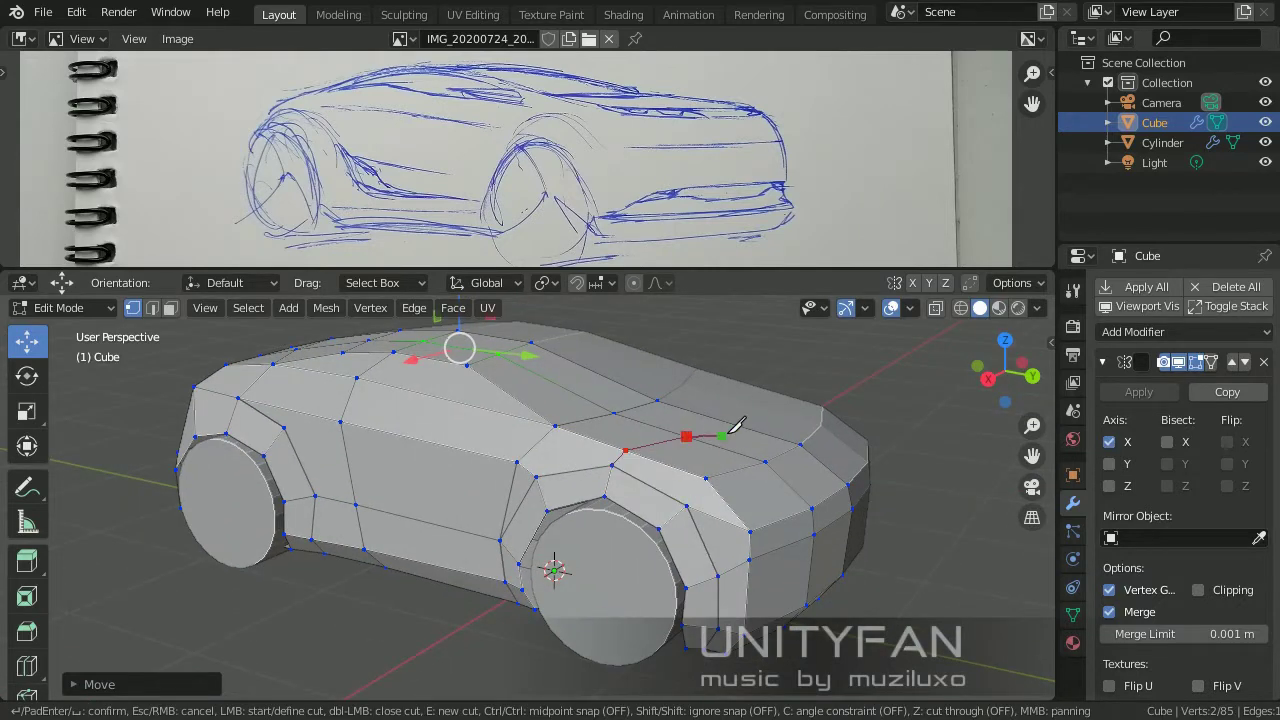
{"action": "scroll", "coordinate": [697, 441], "scroll_direction": "up", "scroll_amount": 3}
{"action": "scroll", "coordinate": [706, 351], "scroll_direction": "down", "scroll_amount": 5}
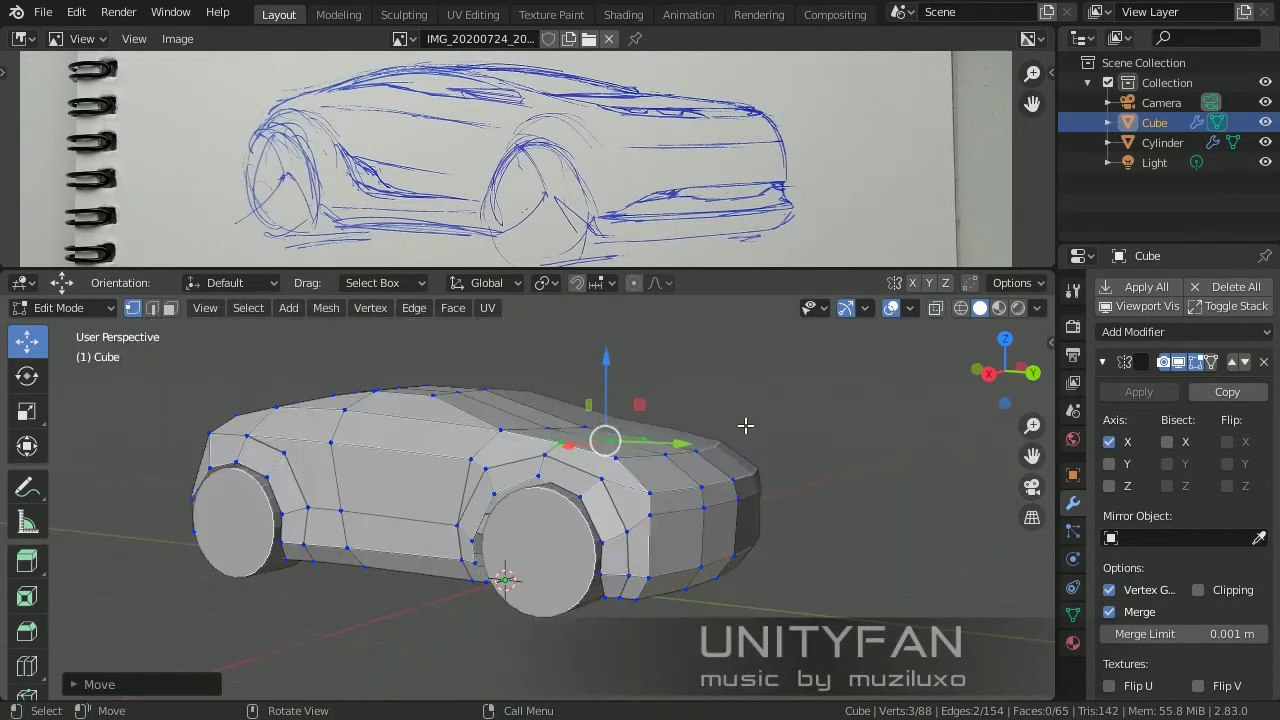
{"action": "key", "text": "Tab"}
{"action": "mouse_move", "coordinate": [687, 464]}
{"action": "middle_mouse_down"}
{"action": "mouse_move", "coordinate": [515, 482]}
{"action": "mouse_move", "coordinate": [530, 460]}
{"action": "mouse_move", "coordinate": [591, 487]}
{"action": "middle_mouse_up"}
Collapse the Mirror modifier panel and add a Subdivision Surface modifier to the car body.
{"action": "left_click", "coordinate": [1101, 362]}
{"action": "left_click", "coordinate": [1183, 331]}
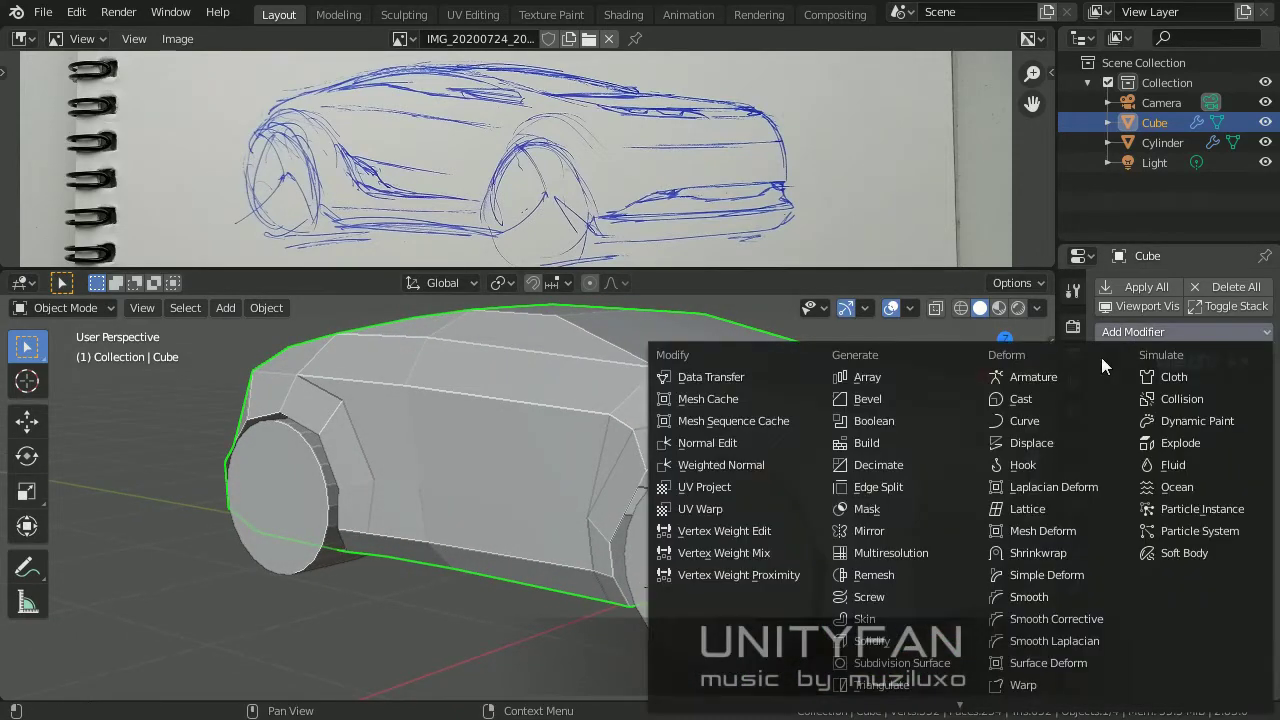
{"action": "left_click", "coordinate": [872, 675]}
{"action": "mouse_move", "coordinate": [696, 476]}
{"action": "middle_mouse_down"}
{"action": "mouse_move", "coordinate": [612, 485]}
{"action": "mouse_move", "coordinate": [503, 449]}
{"action": "mouse_move", "coordinate": [636, 433]}
{"action": "mouse_move", "coordinate": [623, 480]}
{"action": "mouse_move", "coordinate": [428, 500]}
{"action": "middle_mouse_up"}
Delete the body faces around the wheel to open up the wheel arch.
{"action": "key", "text": "Tab"}
{"action": "key", "text": "Tab"}
{"action": "key", "text": "Tab"}
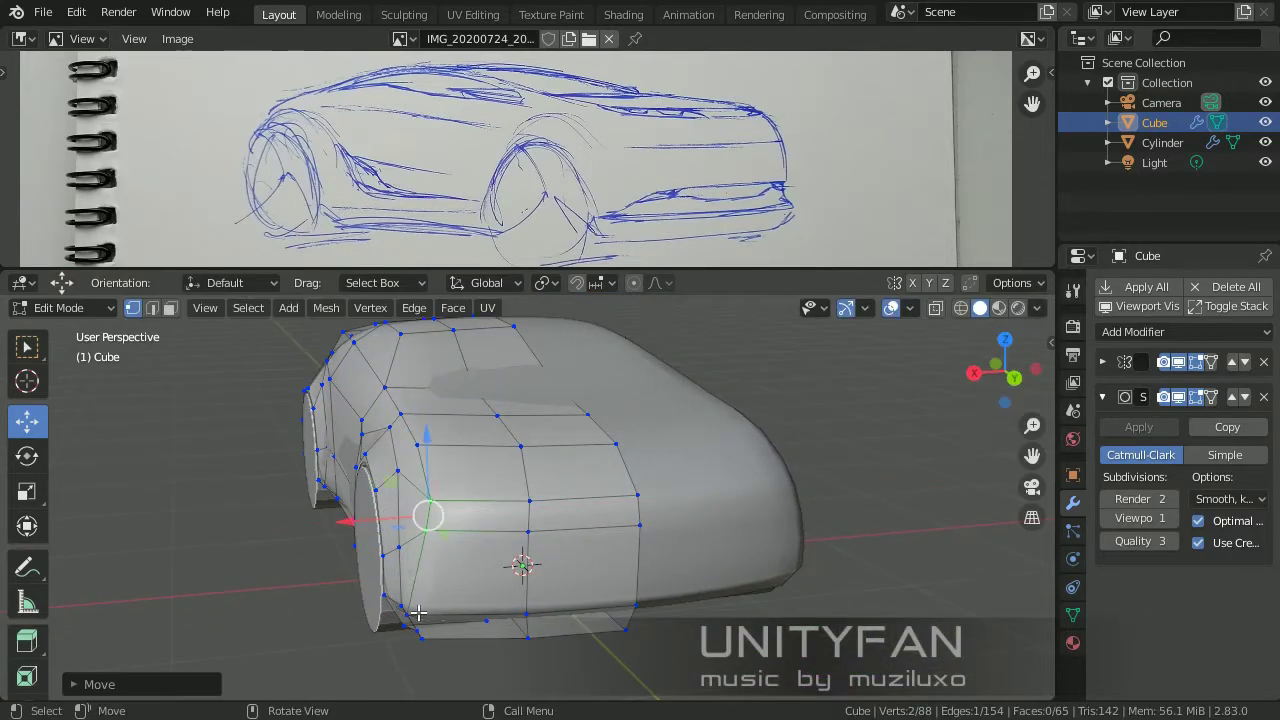
{"action": "key", "text": "Tab"}
{"action": "mouse_move", "coordinate": [386, 628]}
{"action": "middle_mouse_down"}
{"action": "mouse_move", "coordinate": [500, 586]}
{"action": "mouse_move", "coordinate": [714, 543]}
{"action": "mouse_move", "coordinate": [681, 515]}
{"action": "mouse_move", "coordinate": [660, 565]}
{"action": "mouse_move", "coordinate": [640, 523]}
{"action": "mouse_move", "coordinate": [531, 410]}
{"action": "middle_mouse_up"}
{"action": "key", "text": "Tab"}
{"action": "key", "text": "k"}
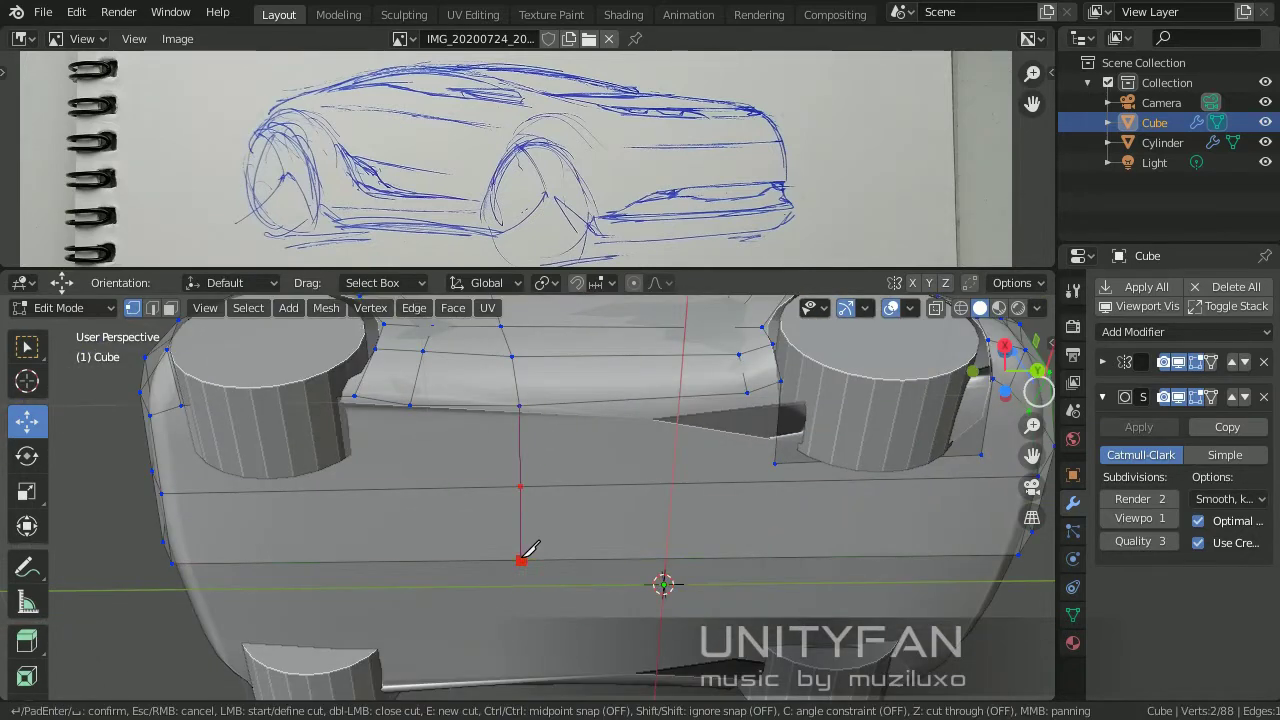
{"action": "mouse_move", "coordinate": [529, 552]}
{"action": "middle_mouse_down"}
{"action": "mouse_move", "coordinate": [514, 529]}
{"action": "mouse_move", "coordinate": [523, 460]}
{"action": "middle_mouse_up"}
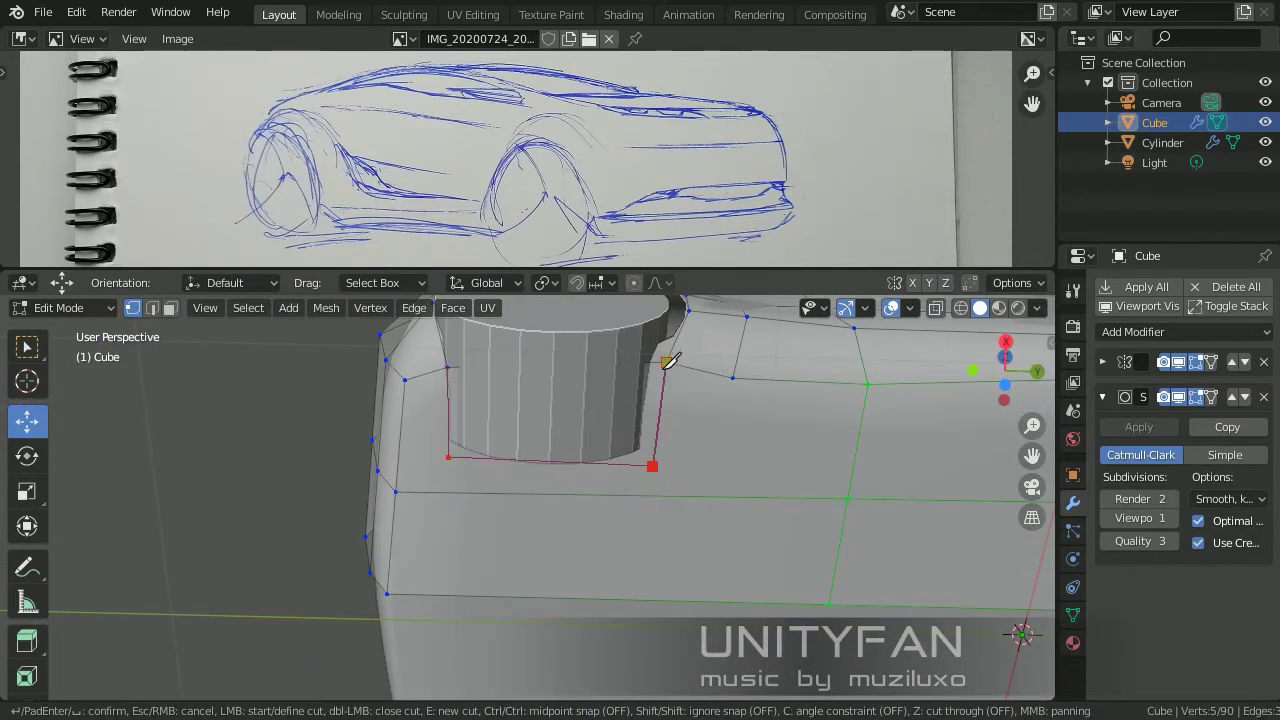
{"action": "key", "text": "3"}
{"action": "key", "text": "x"}
{"action": "left_click", "coordinate": [560, 434]}
Knife-cut edges beside the wheel opening and along the body side.
{"action": "key", "text": "k"}
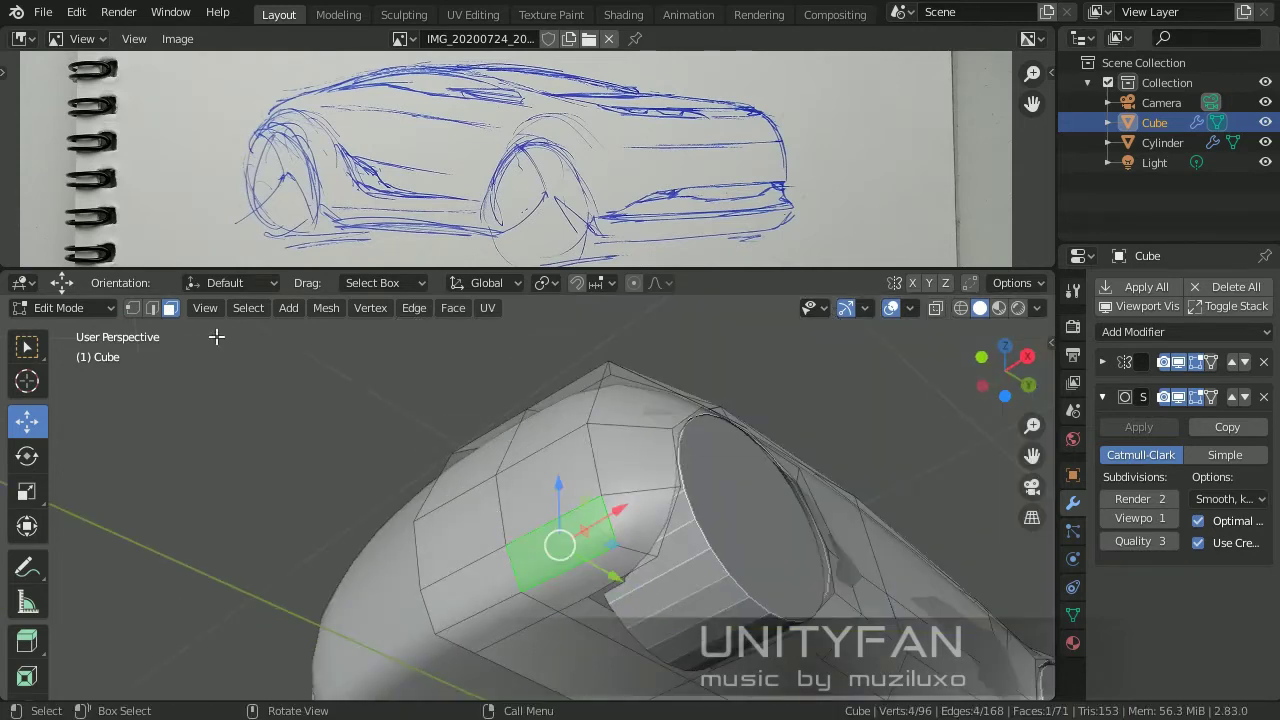
{"action": "middle_click_drag", "start_coordinate": [510, 549], "coordinate": [495, 510]}
{"action": "left_click_drag", "start_coordinate": [495, 510], "coordinate": [488, 495]}
{"action": "middle_click_drag", "start_coordinate": [488, 495], "coordinate": [459, 469]}
{"action": "left_click", "coordinate": [445, 483]}
{"action": "key", "text": "Return"}
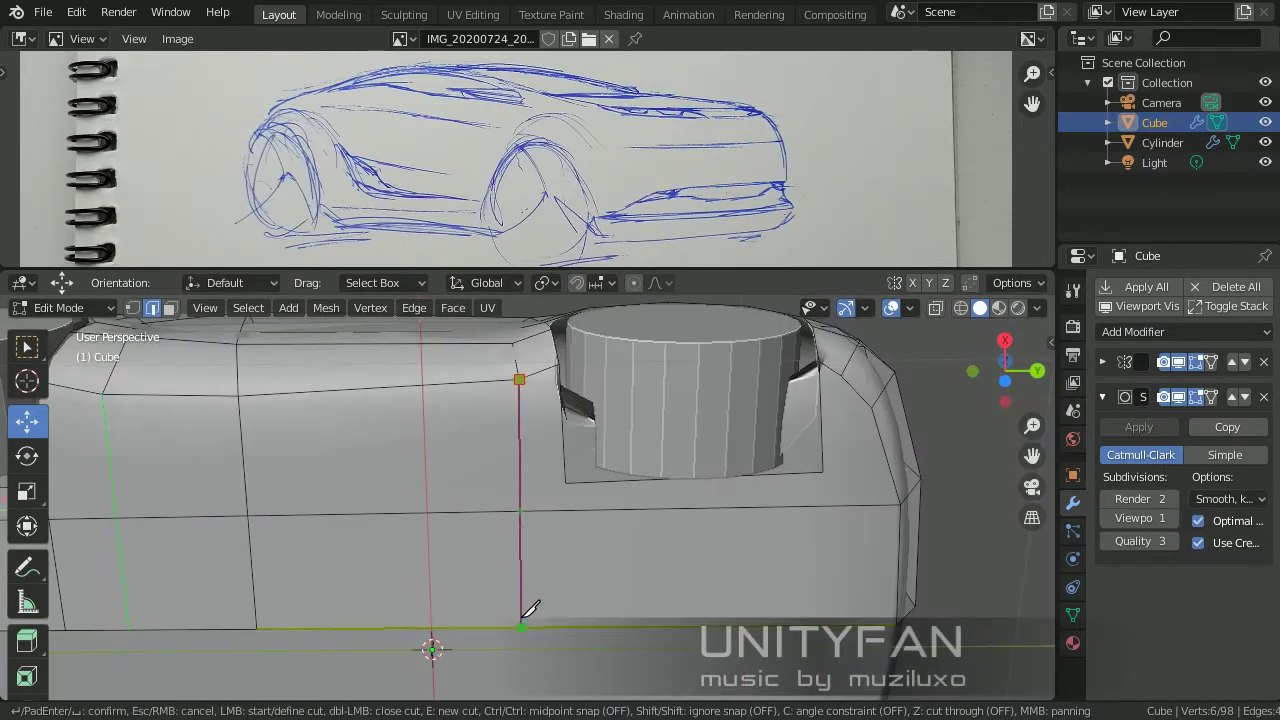
{"action": "left_click", "coordinate": [522, 627]}
{"action": "key", "text": "Return"}
Select the whole connected body mesh and knife-cut another edge near the wheel opening.
{"action": "mouse_move", "coordinate": [522, 627]}
{"action": "middle_mouse_down"}
{"action": "mouse_move", "coordinate": [457, 608]}
{"action": "mouse_move", "coordinate": [470, 517]}
{"action": "middle_mouse_up"}
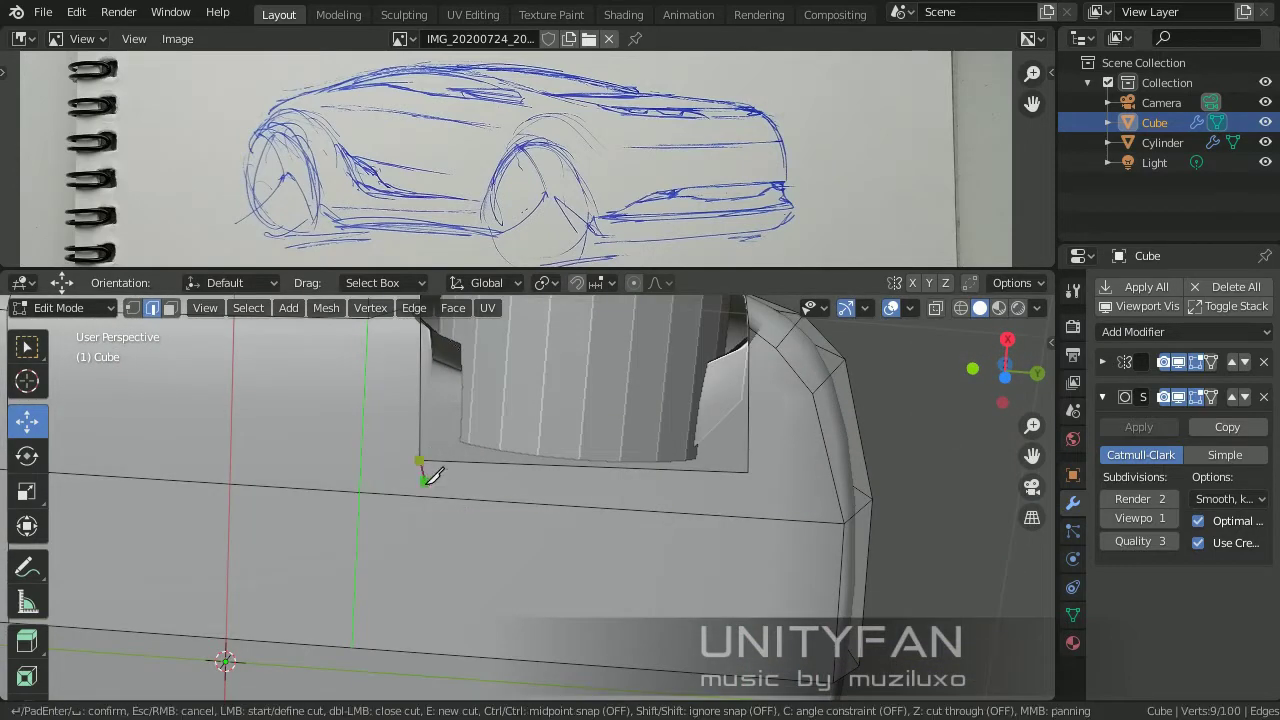
{"action": "key", "text": "ctrl+l"}
{"action": "middle_click_drag", "start_coordinate": [563, 571], "coordinate": [691, 470]}
{"action": "left_click", "coordinate": [681, 648]}
{"action": "key", "text": "Return"}
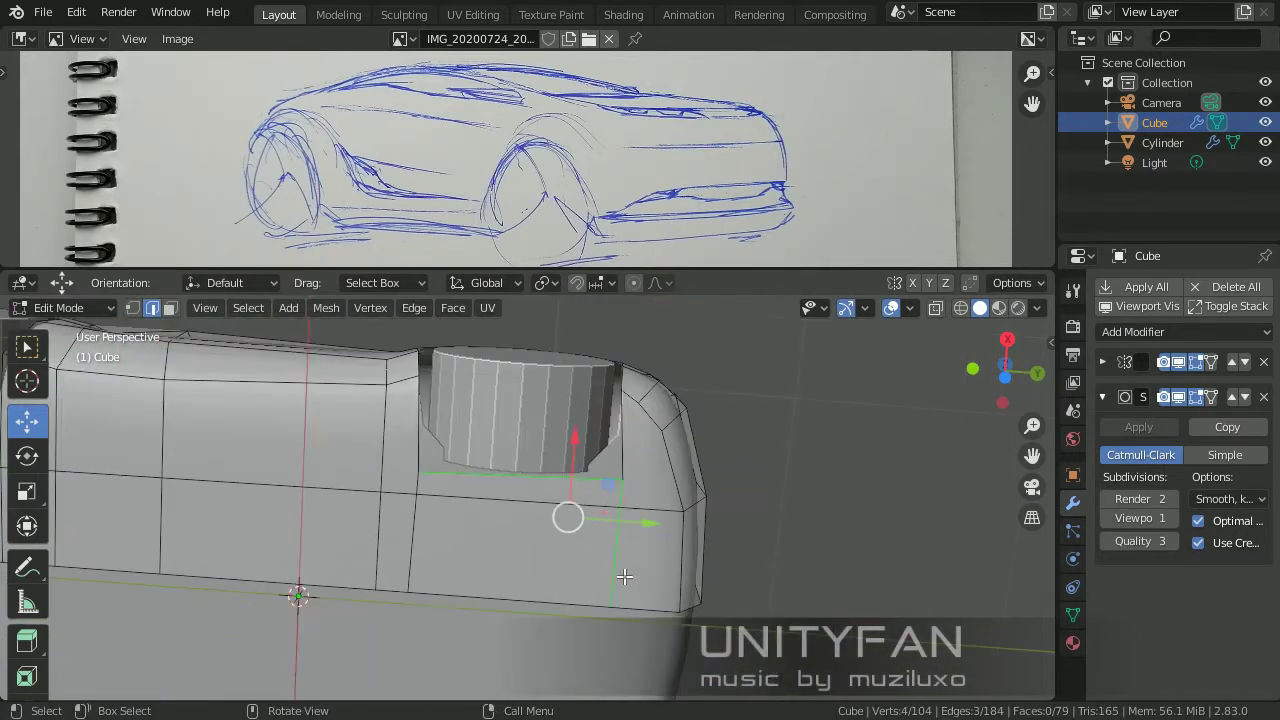
{"action": "mouse_move", "coordinate": [681, 648]}
{"action": "middle_mouse_down"}
{"action": "mouse_move", "coordinate": [634, 543]}
{"action": "mouse_move", "coordinate": [523, 517]}
{"action": "mouse_move", "coordinate": [492, 530]}
{"action": "middle_mouse_up"}
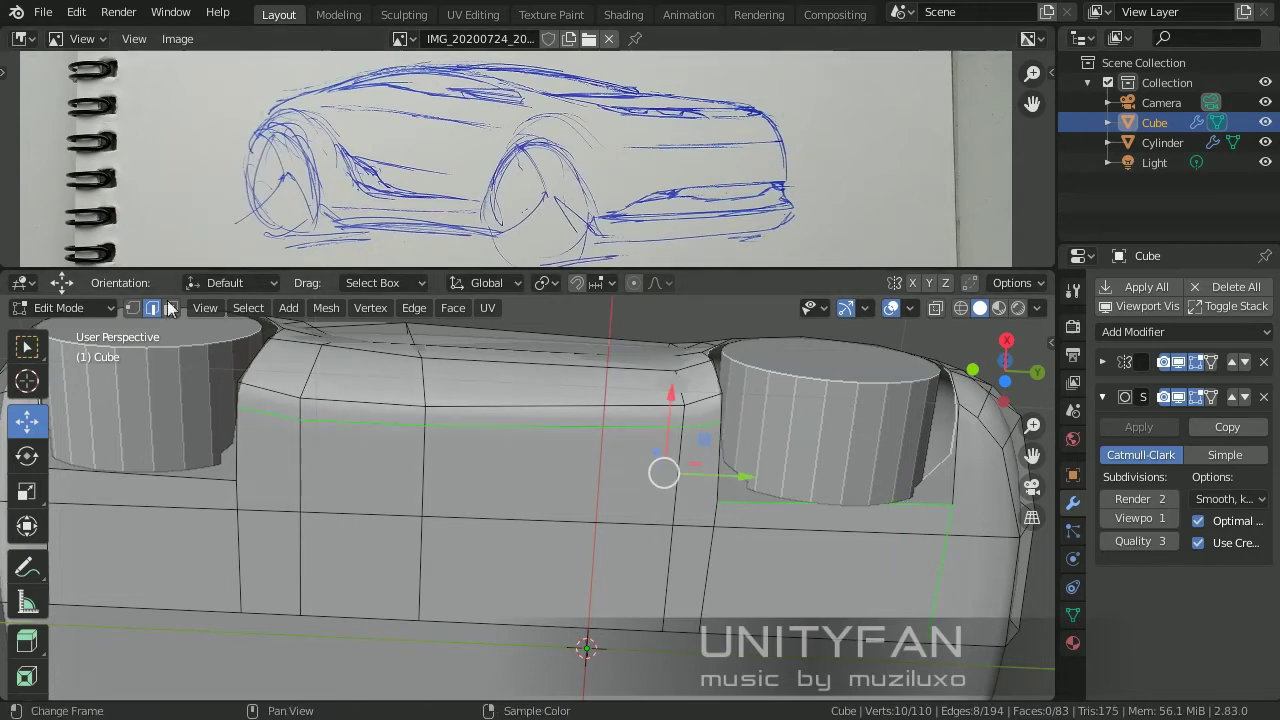
Dissolve the stray vertex at the wheel arch and view the smoothed body in Object Mode.
{"action": "key", "text": "x"}
{"action": "left_click", "coordinate": [600, 534]}
{"action": "middle_click_drag", "start_coordinate": [600, 534], "coordinate": [698, 605]}
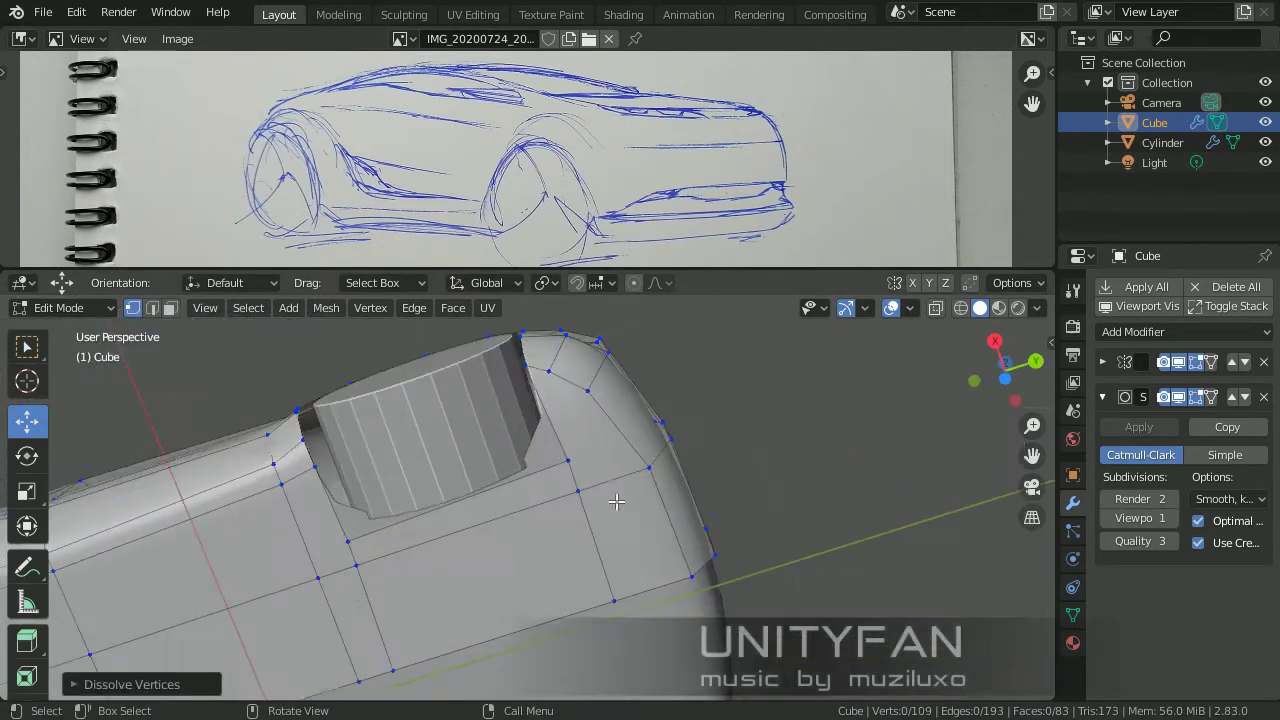
{"action": "key", "text": "k"}
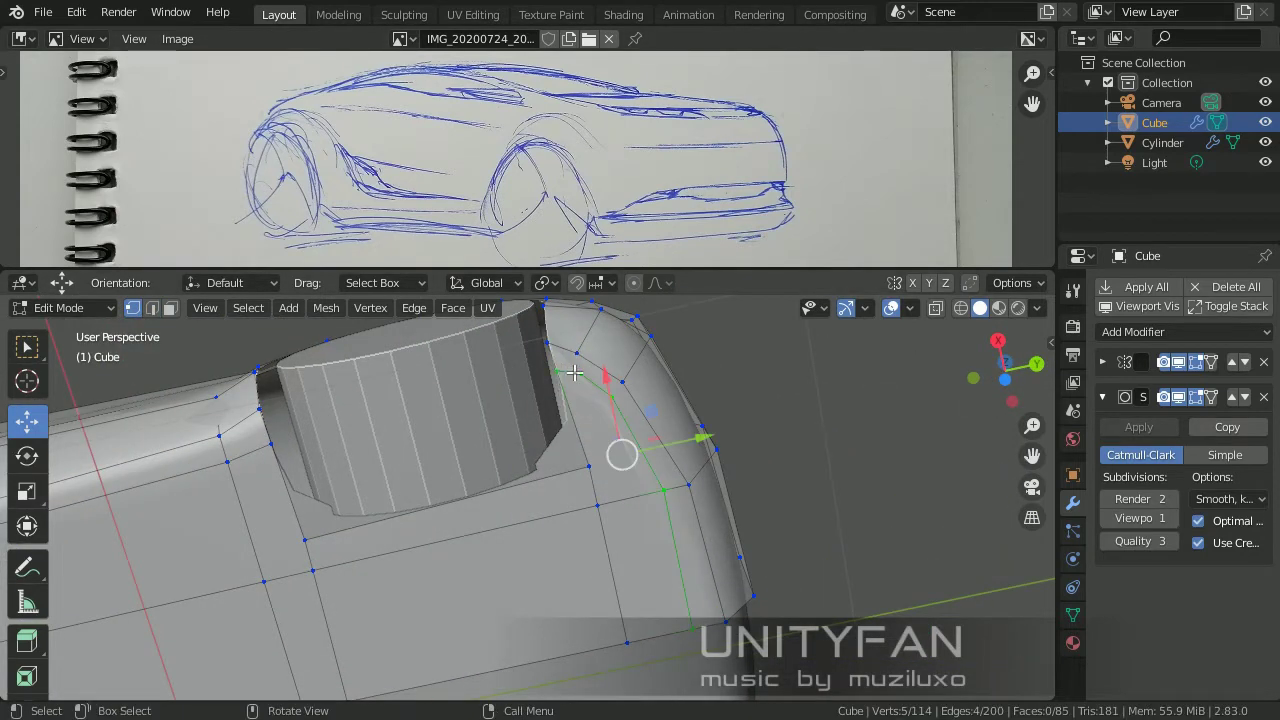
{"action": "middle_click_drag", "start_coordinate": [671, 445], "coordinate": [390, 480]}
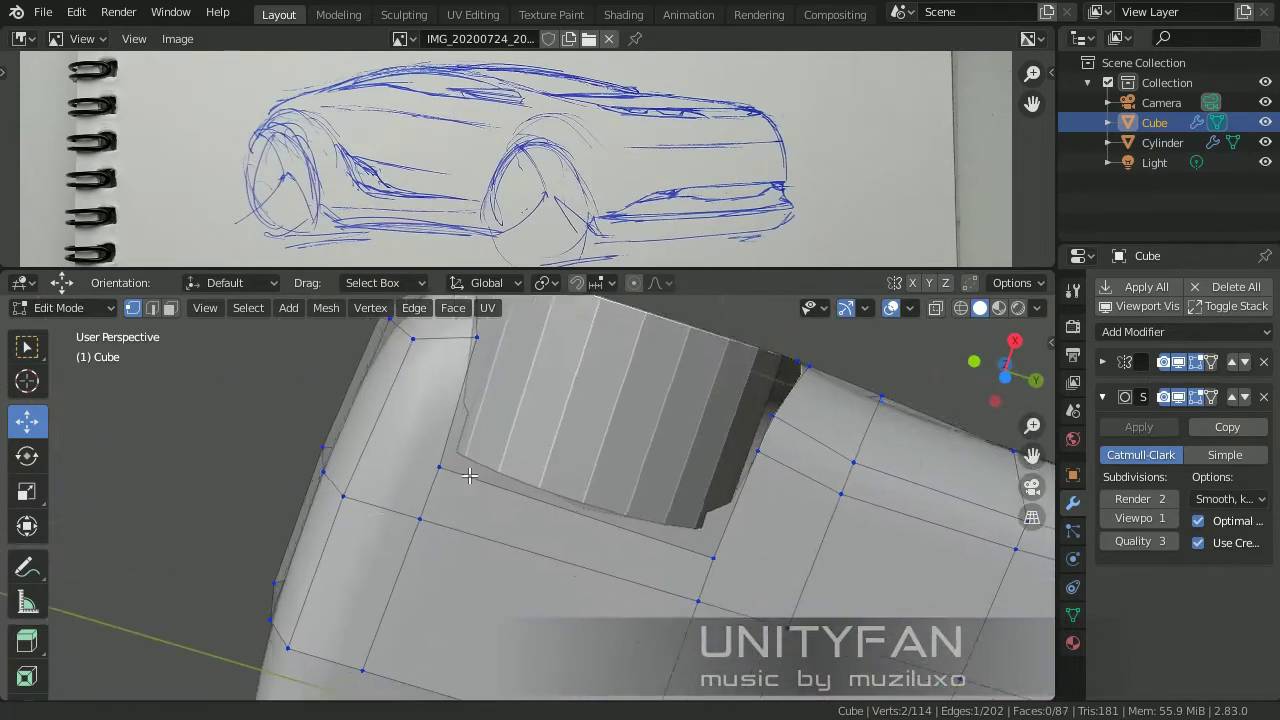
{"action": "key", "text": "k"}
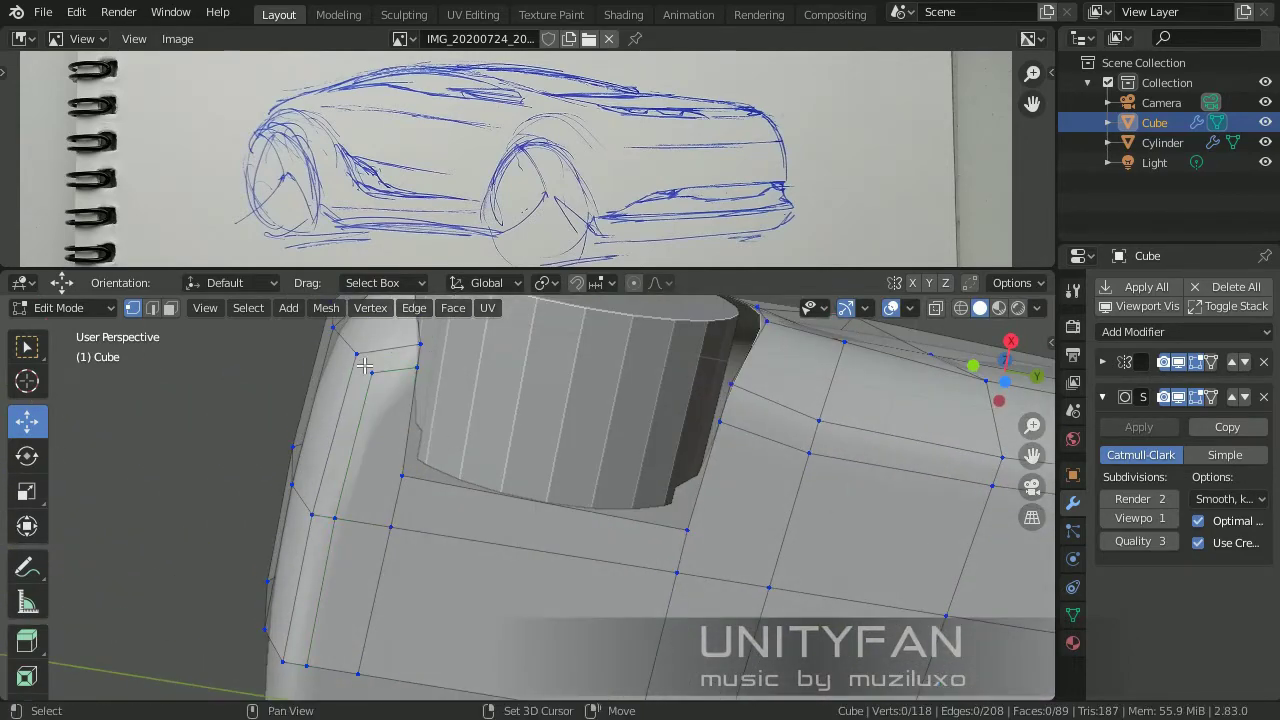
{"action": "key", "text": "Tab"}
{"action": "middle_click_drag", "start_coordinate": [483, 462], "coordinate": [466, 534]}
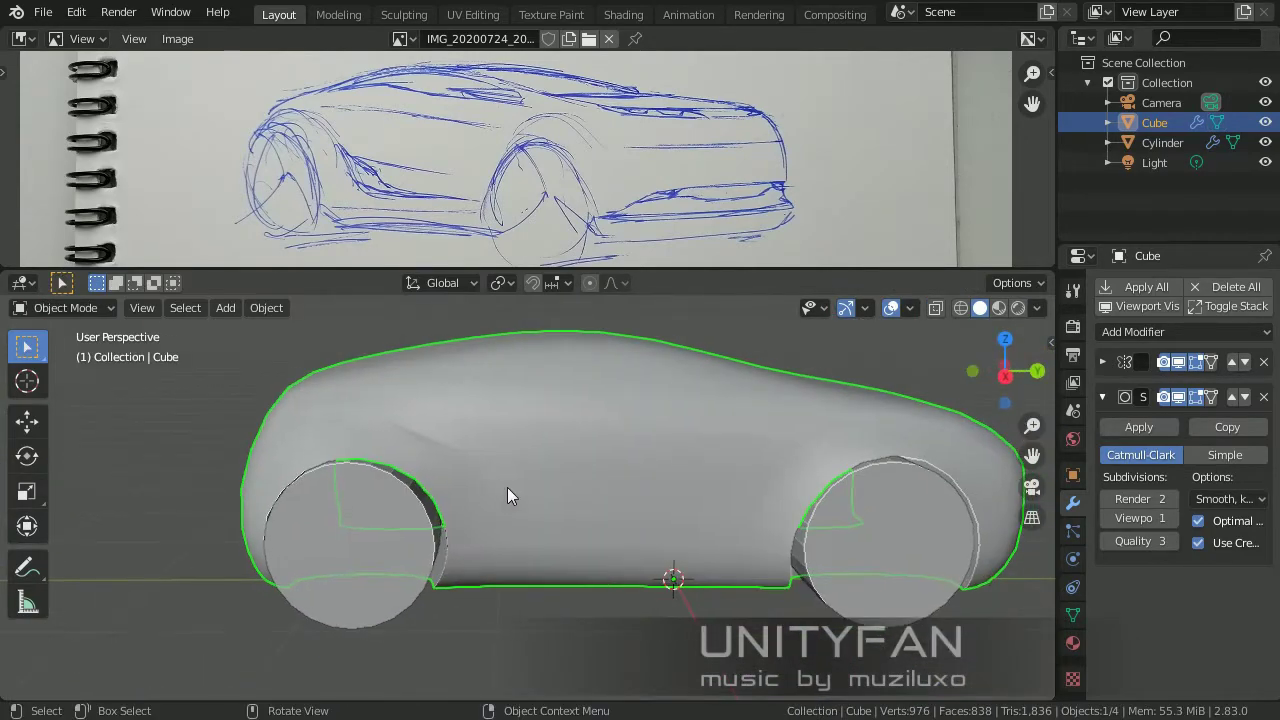
Move a wheel-arch vertex in Edit Mode so it follows the wheel's curve.
{"action": "key", "text": "Tab"}
{"action": "scroll", "coordinate": [507, 494], "scroll_direction": "up", "scroll_amount": 4}
{"action": "left_click", "coordinate": [371, 420]}
{"action": "mouse_move", "coordinate": [400, 523]}
{"action": "left_mouse_down"}
{"action": "mouse_move", "coordinate": [466, 367]}
{"action": "mouse_move", "coordinate": [447, 397]}
{"action": "left_mouse_up"}
{"action": "scroll", "coordinate": [447, 397], "scroll_direction": "down", "scroll_amount": 3}
{"action": "scroll", "coordinate": [444, 350], "scroll_direction": "up", "scroll_amount": 3}
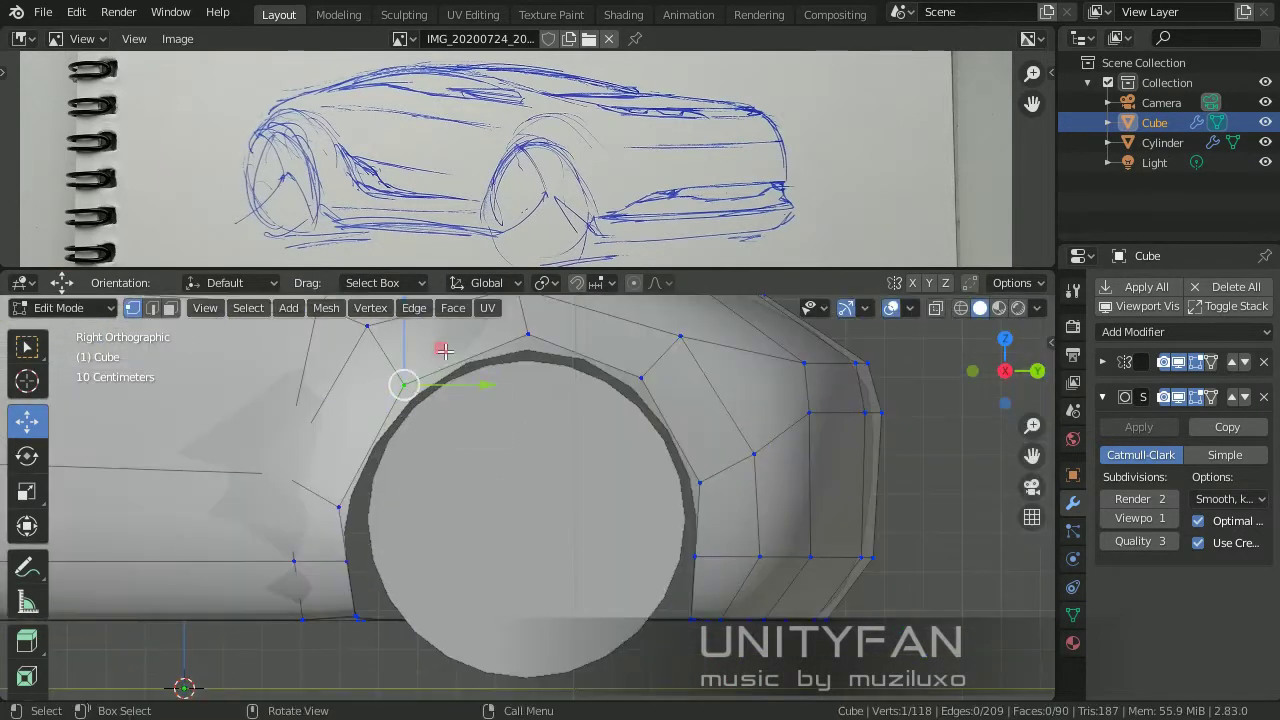
Reposition the top and lower-right arch vertices to round the opening, then return to Object Mode.
{"action": "left_click", "coordinate": [528, 335]}
{"action": "middle_click_drag", "start_coordinate": [528, 335], "coordinate": [527, 378], "text": "shift"}
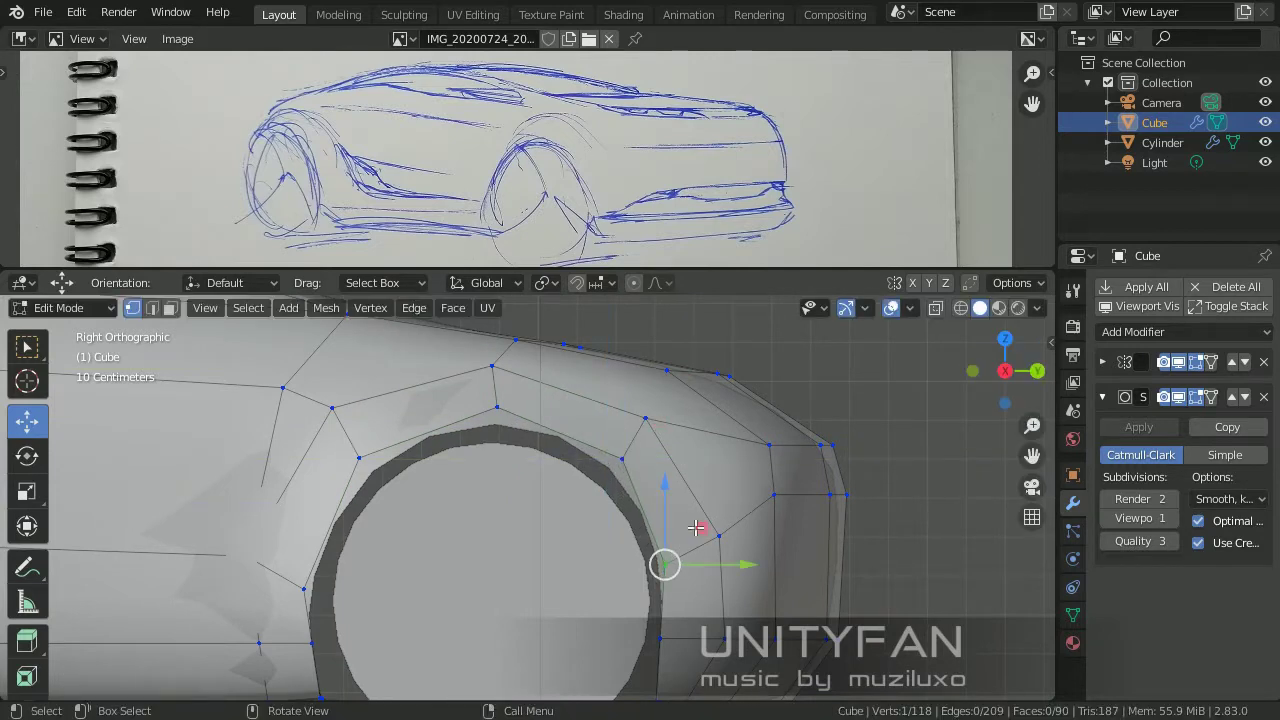
{"action": "left_click", "coordinate": [660, 637]}
{"action": "middle_click_drag", "start_coordinate": [691, 600], "coordinate": [685, 534], "text": "shift"}
{"action": "left_click", "coordinate": [344, 457]}
{"action": "key", "text": "Tab"}
{"action": "scroll", "coordinate": [493, 491], "scroll_direction": "down", "scroll_amount": 3}
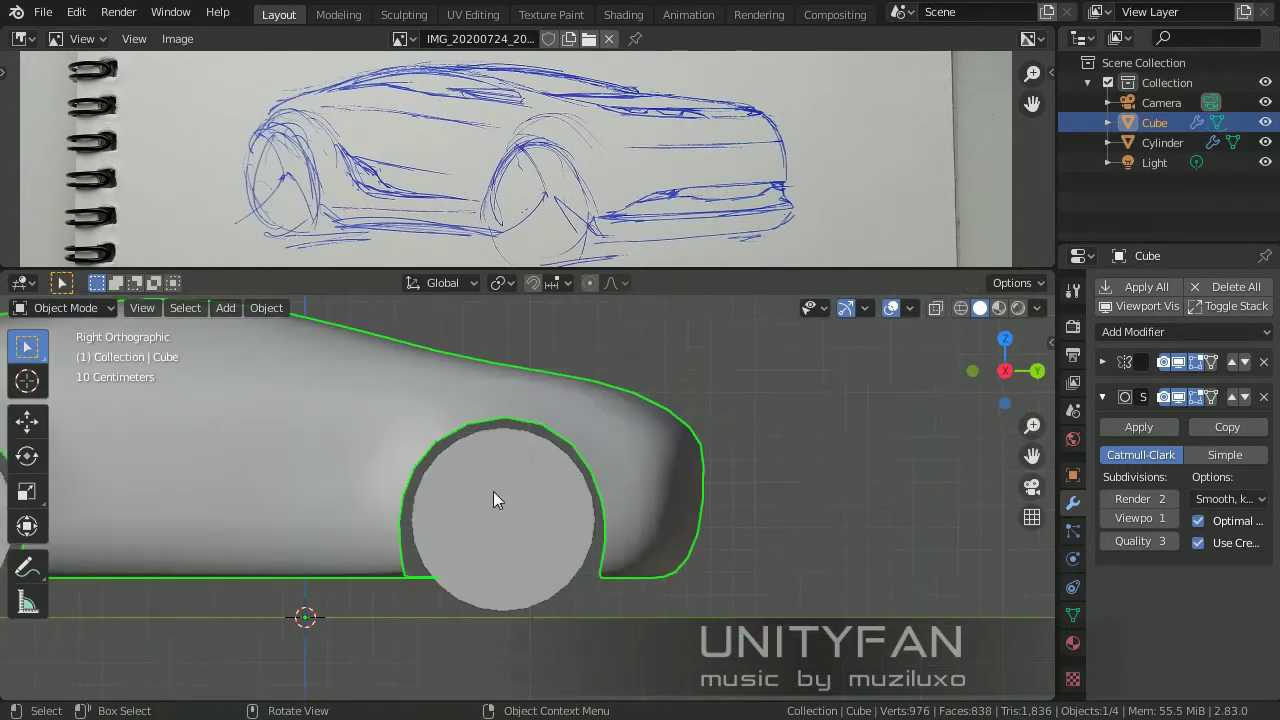
{"action": "mouse_move", "coordinate": [493, 491]}
{"action": "middle_mouse_down"}
{"action": "mouse_move", "coordinate": [582, 562]}
{"action": "mouse_move", "coordinate": [530, 529]}
{"action": "middle_mouse_up"}
Save the project as FC-05_001.blend in unityFAN\vehicles\futuristic_car_005.
{"action": "key", "text": "alt+o"}
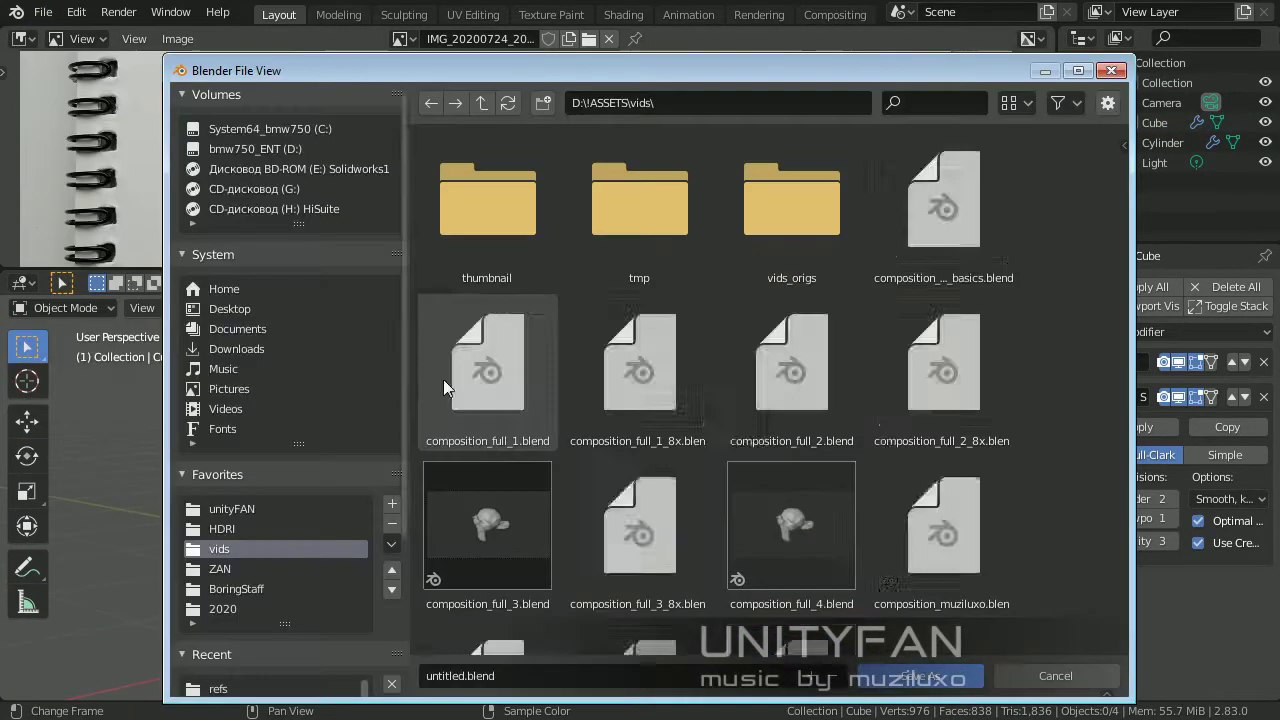
{"action": "left_click", "coordinate": [235, 254]}
{"action": "left_click", "coordinate": [231, 313]}
{"action": "scroll", "coordinate": [654, 534], "scroll_direction": "down", "scroll_amount": 3}
{"action": "scroll", "coordinate": [872, 477], "scroll_direction": "down", "scroll_amount": 1}
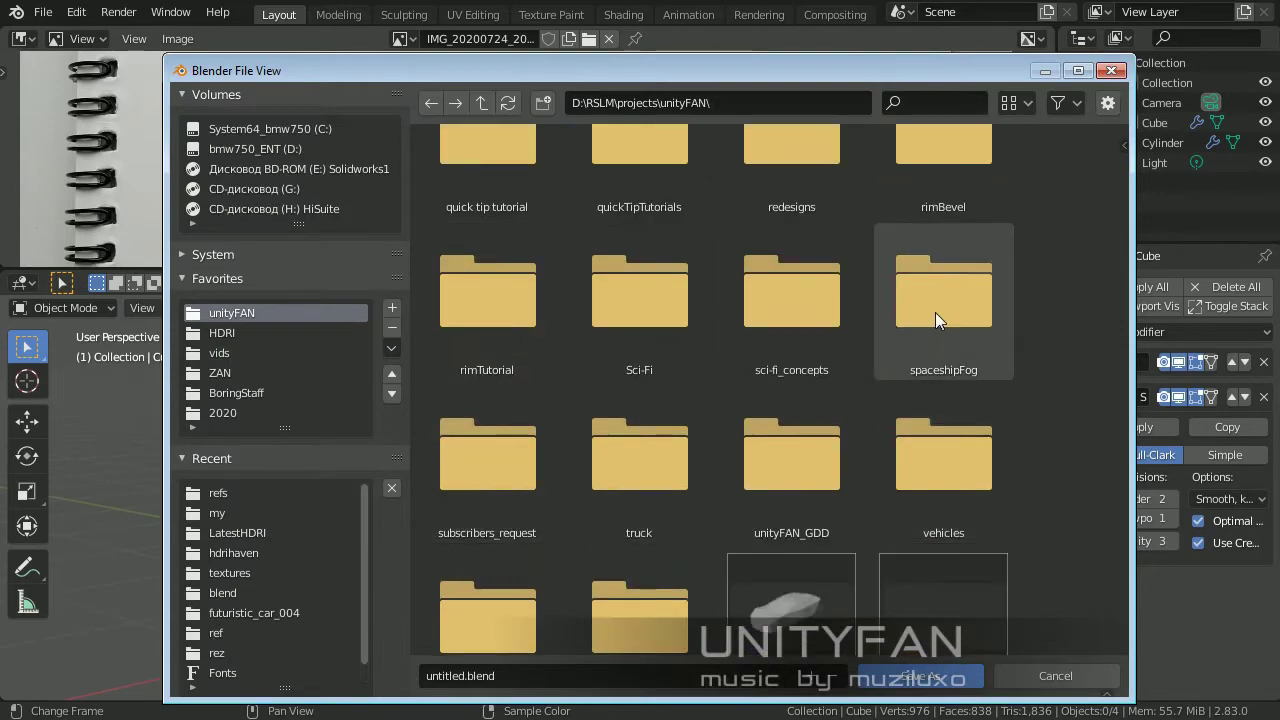
{"action": "double_click", "coordinate": [943, 460]}
{"action": "double_click", "coordinate": [490, 395]}
{"action": "type", "text": "FC-05_001"}
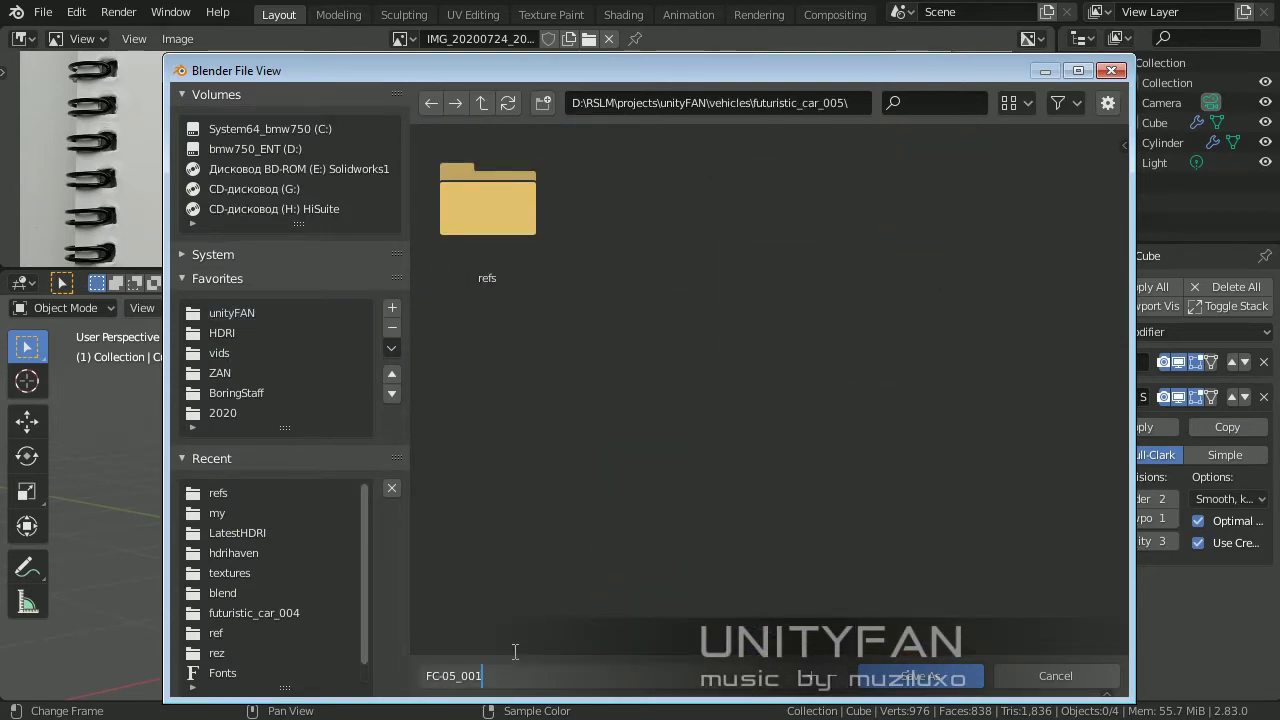
{"action": "key", "text": "Return"}
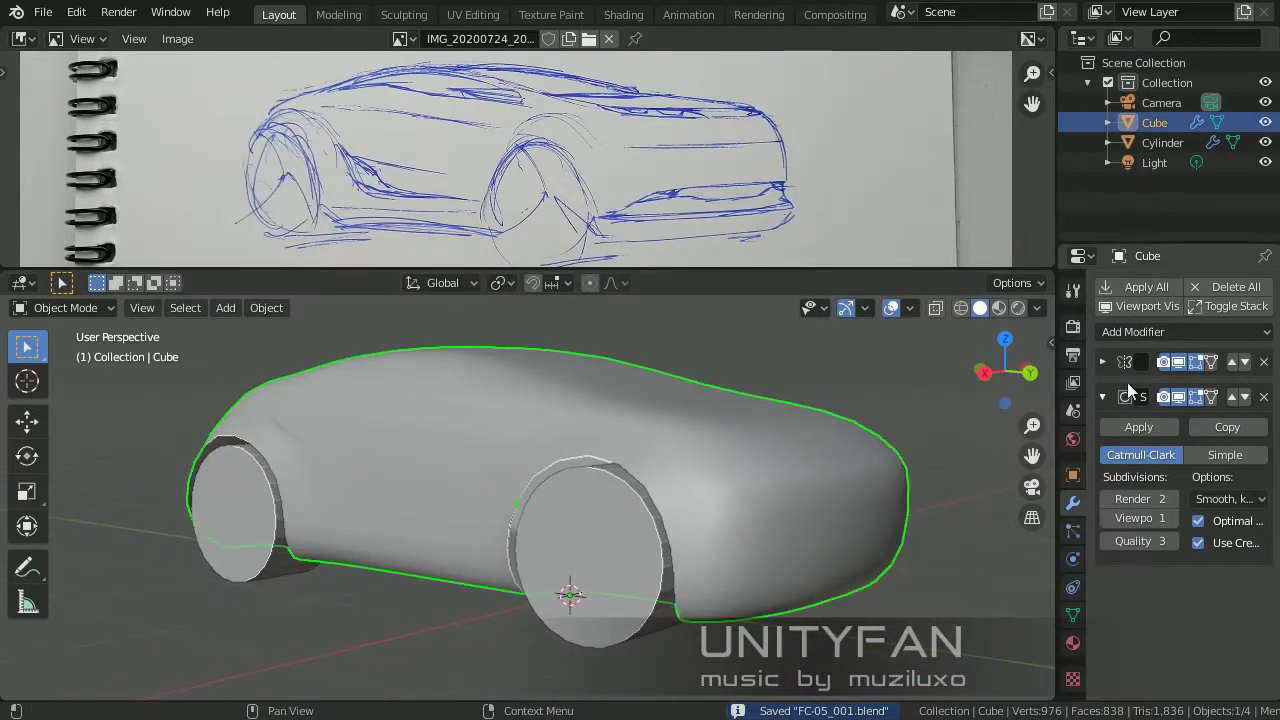
Apply the Mirror and Subdivision modifiers and enter Edit Mode on the dense mesh.
{"action": "left_click", "coordinate": [1102, 362]}
{"action": "left_click", "coordinate": [1139, 400]}
{"action": "left_click", "coordinate": [1139, 392]}
{"action": "key", "text": "Tab"}
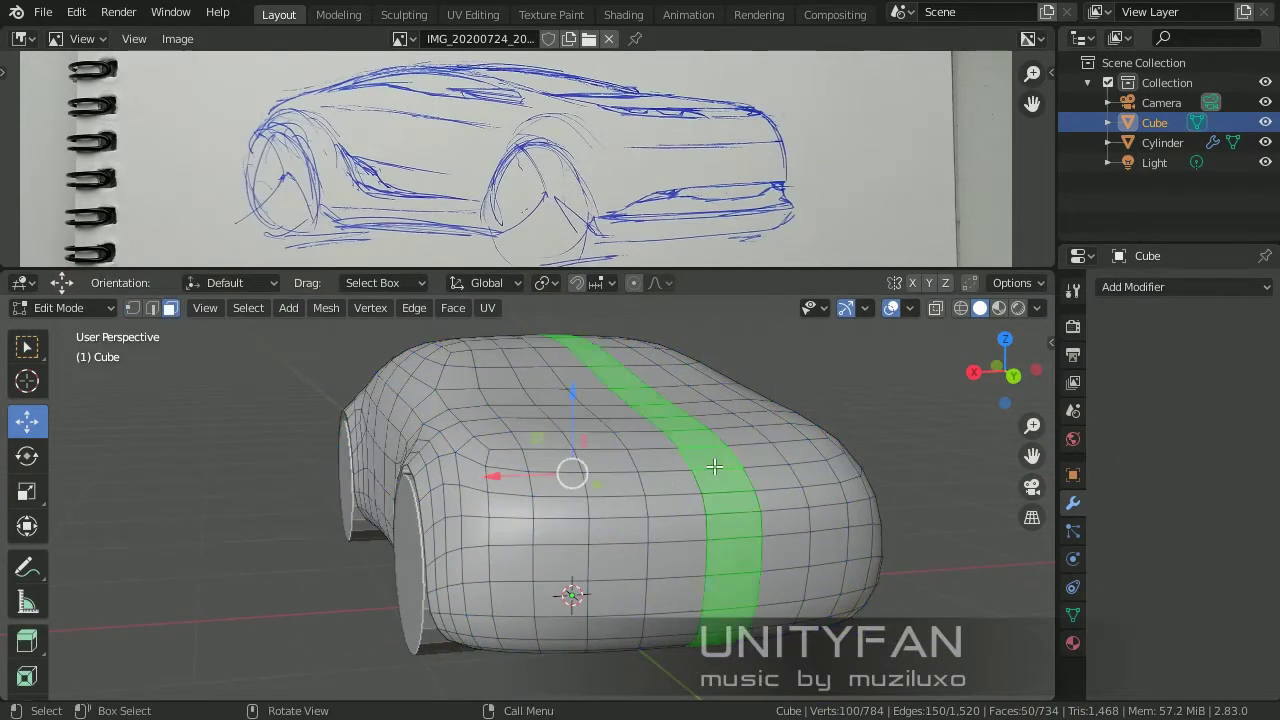
Delete the centre loop of faces and add a Mirror modifier to the half body.
{"action": "key", "text": "x"}
{"action": "left_click", "coordinate": [714, 466]}
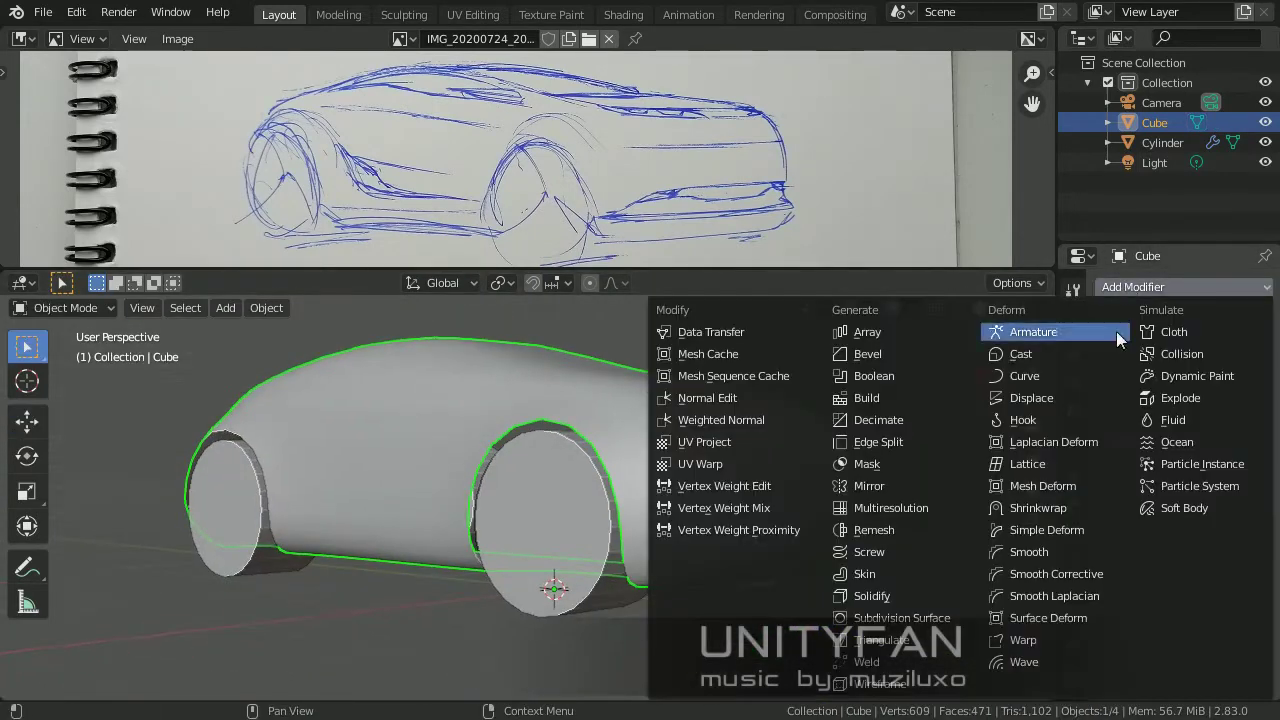
{"action": "left_click", "coordinate": [873, 494]}
{"action": "left_click", "coordinate": [1102, 362]}
{"action": "mouse_move", "coordinate": [700, 450]}
{"action": "middle_mouse_down"}
{"action": "mouse_move", "coordinate": [798, 444]}
{"action": "mouse_move", "coordinate": [736, 478]}
{"action": "mouse_move", "coordinate": [561, 472]}
{"action": "mouse_move", "coordinate": [551, 457]}
{"action": "middle_mouse_up"}
In Right Orthographic view, slide a vertex above the wheel arch along its edge for smoother flow.
{"action": "key", "text": "Tab"}
{"action": "key", "text": "1"}
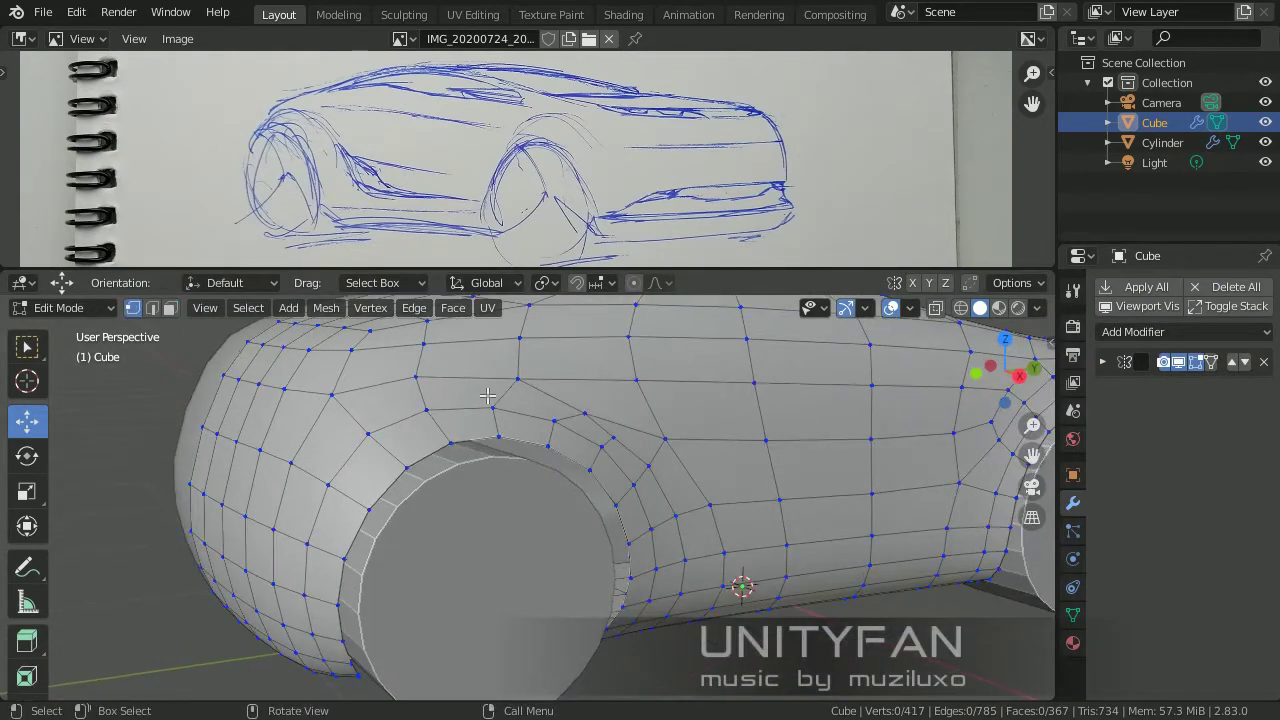
{"action": "left_click", "coordinate": [495, 393]}
{"action": "key", "text": "KP_3"}
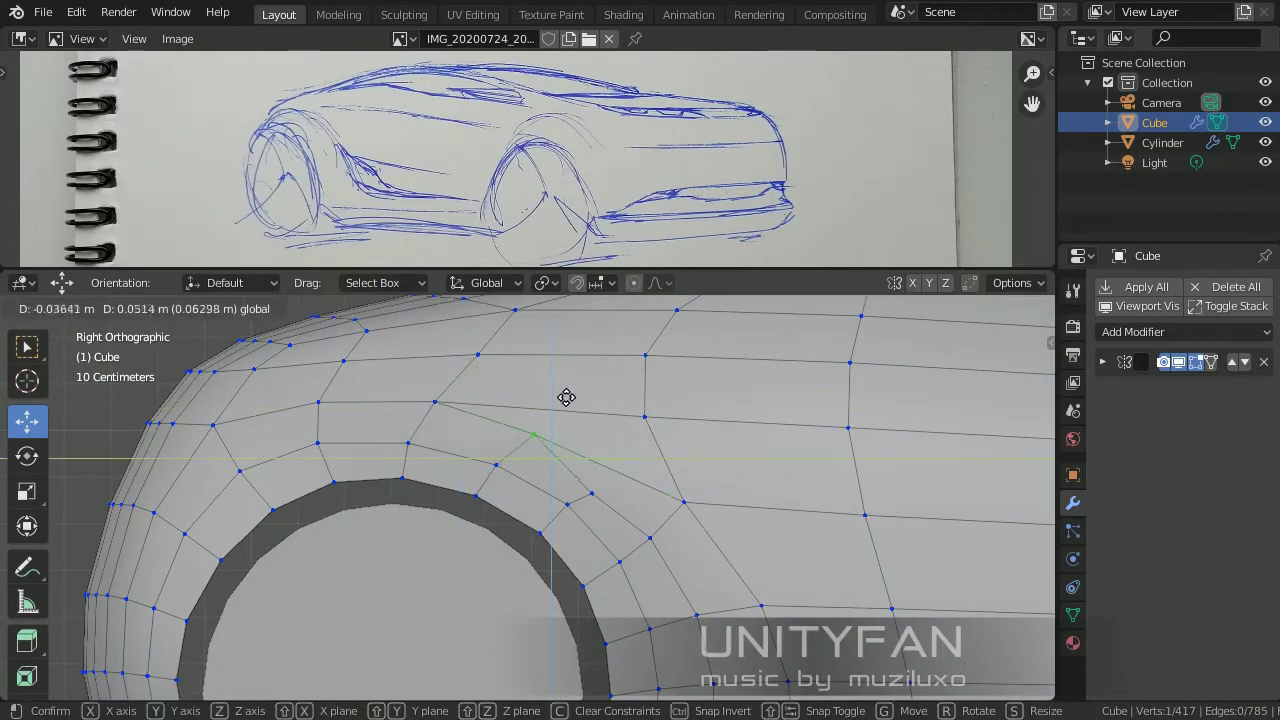
{"action": "mouse_move", "coordinate": [656, 522]}
{"action": "middle_mouse_down"}
{"action": "mouse_move", "coordinate": [408, 534]}
{"action": "mouse_move", "coordinate": [443, 434]}
{"action": "middle_mouse_up"}
{"action": "key", "text": "KP_3"}
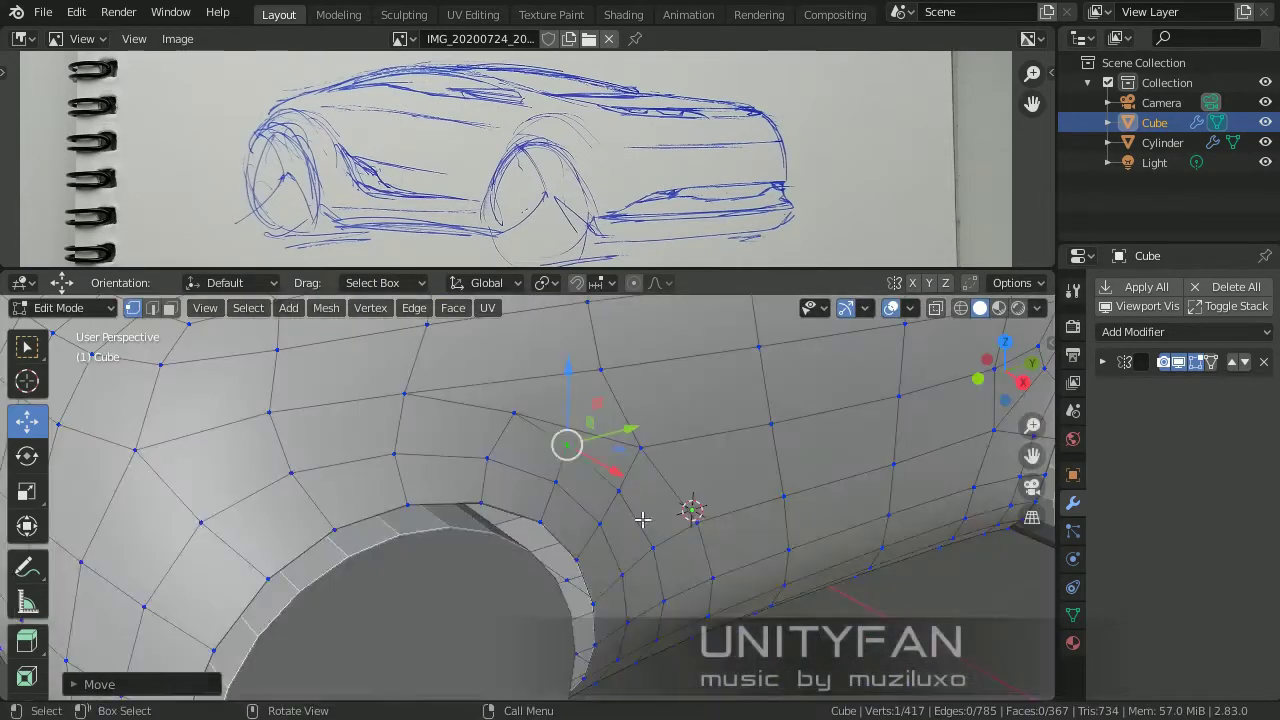
{"action": "scroll", "coordinate": [691, 508], "scroll_direction": "up", "scroll_amount": 1}
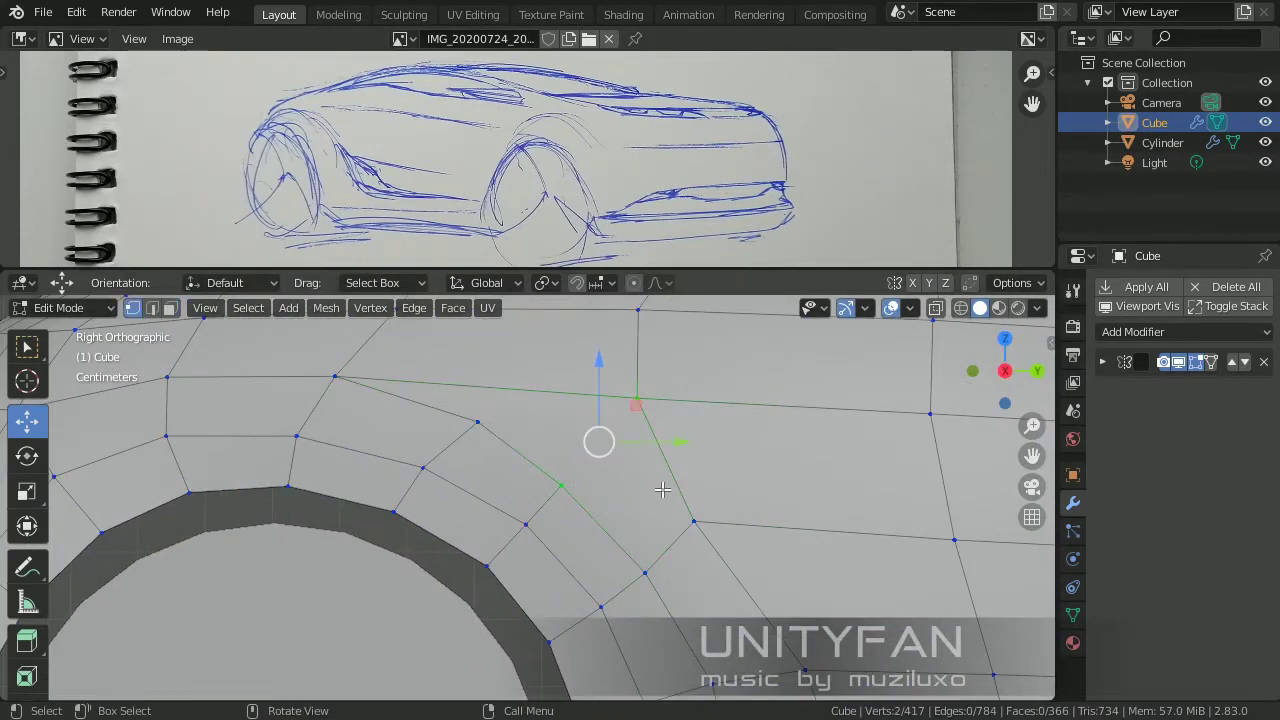
{"action": "middle_click_drag", "start_coordinate": [662, 489], "coordinate": [629, 540], "text": "shift"}
{"action": "key", "text": "g"}
{"action": "key", "text": "y"}
{"action": "scroll", "coordinate": [629, 509], "scroll_direction": "down", "scroll_amount": 1}
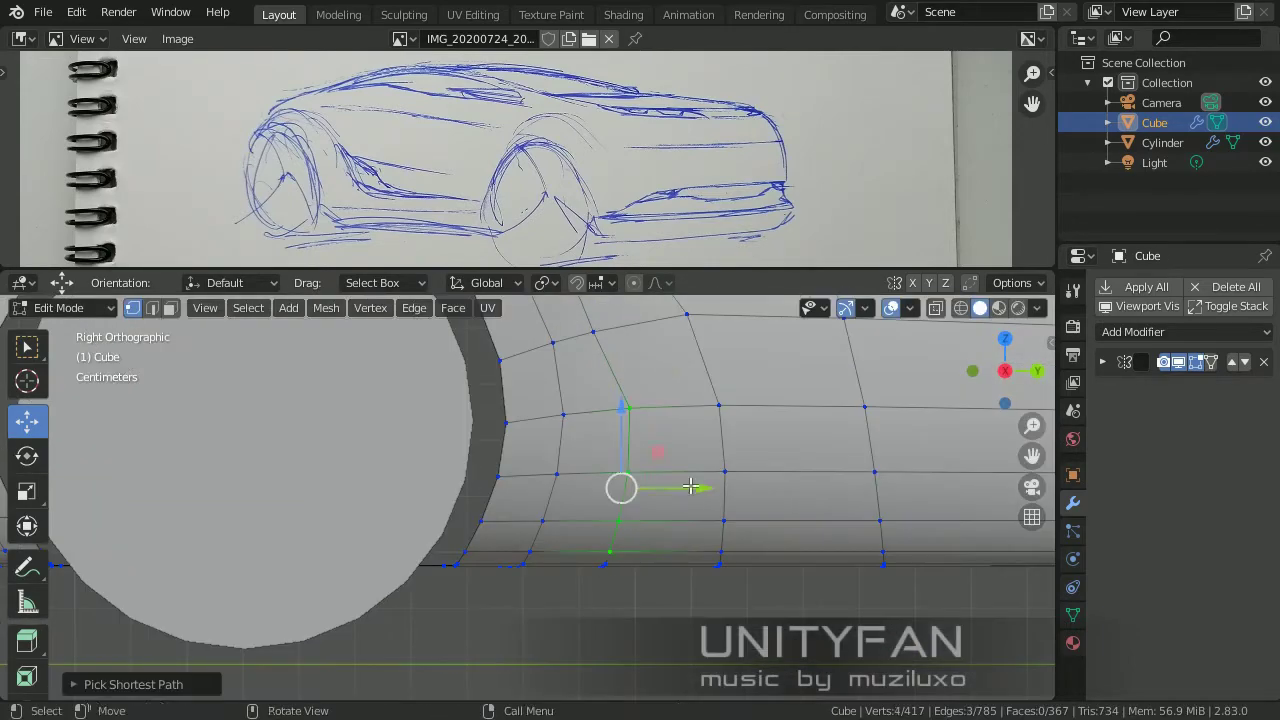
{"action": "scroll", "coordinate": [620, 490], "scroll_direction": "down", "scroll_amount": 1}
{"action": "mouse_move", "coordinate": [571, 491]}
{"action": "middle_mouse_down"}
{"action": "mouse_move", "coordinate": [586, 600]}
{"action": "mouse_move", "coordinate": [554, 476]}
{"action": "mouse_move", "coordinate": [223, 609]}
{"action": "middle_mouse_up"}
Delete the selected faces on top of the car body.
{"action": "key", "text": "x"}
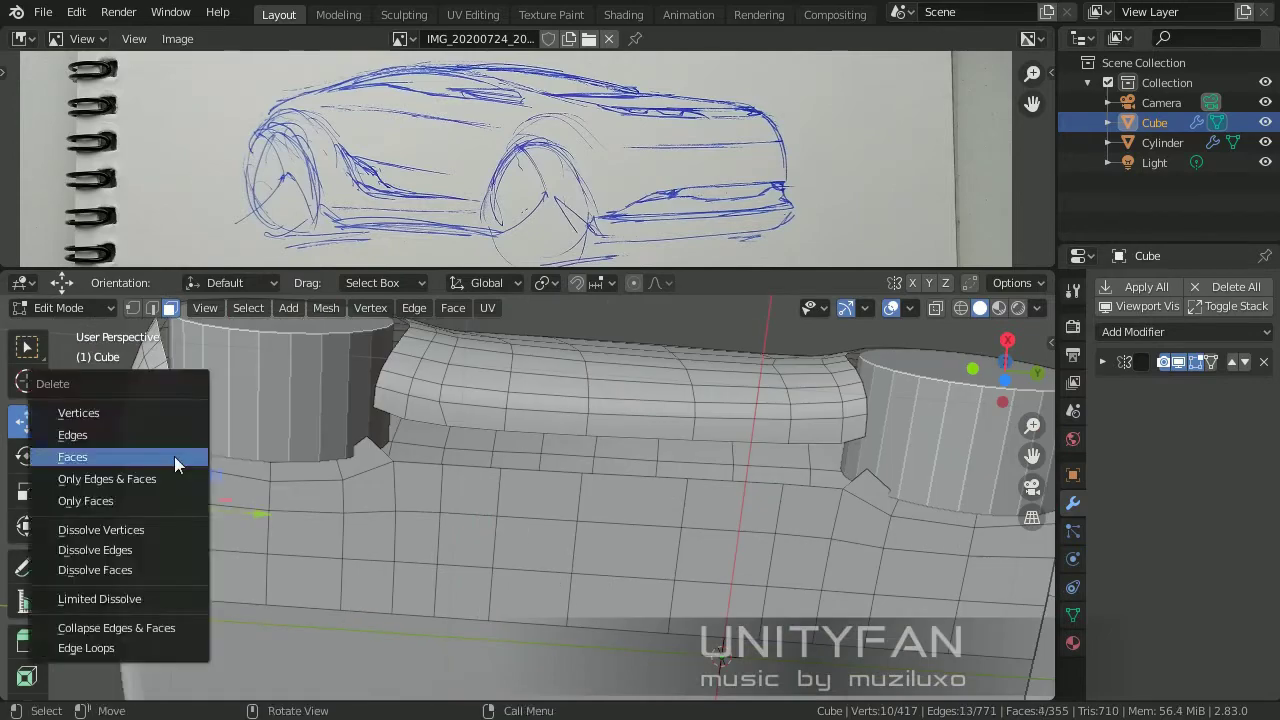
{"action": "left_click", "coordinate": [174, 456]}
{"action": "mouse_move", "coordinate": [609, 543]}
{"action": "middle_mouse_down"}
{"action": "mouse_move", "coordinate": [449, 557]}
{"action": "mouse_move", "coordinate": [532, 593]}
{"action": "mouse_move", "coordinate": [443, 514]}
{"action": "middle_mouse_up"}
{"action": "key", "text": "Tab"}
{"action": "key", "text": "Tab"}
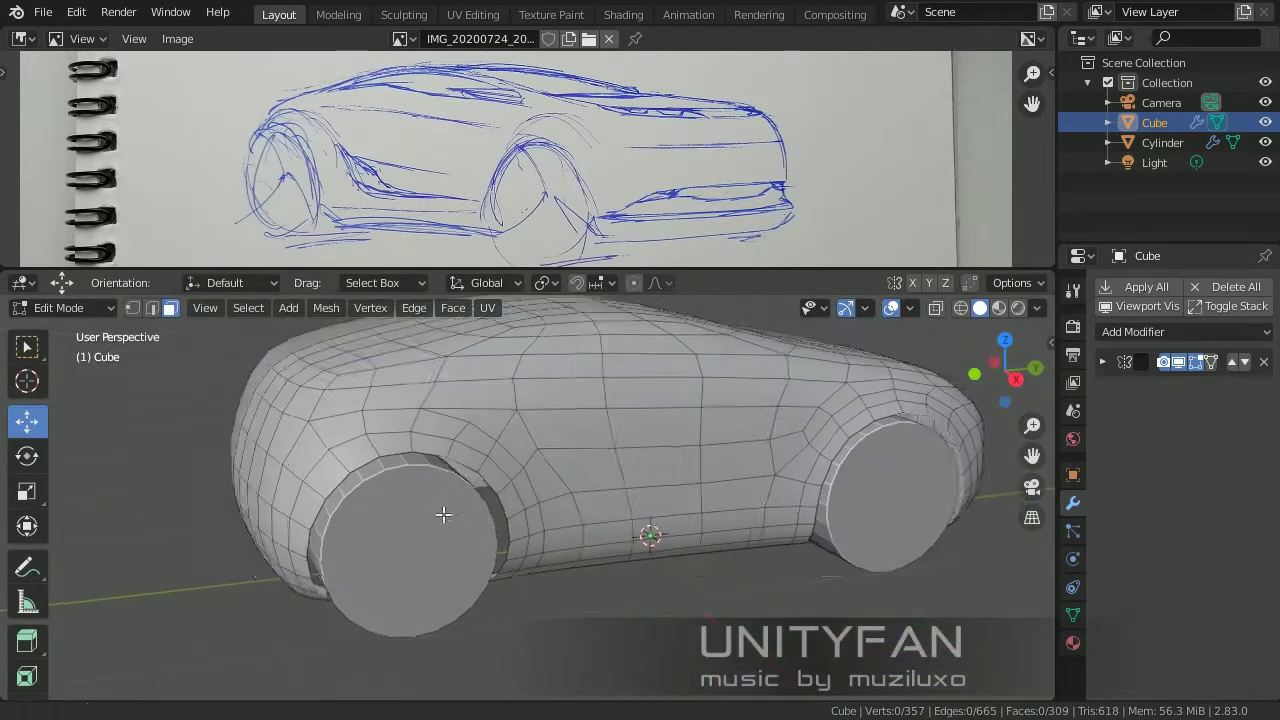
{"action": "scroll", "coordinate": [443, 514], "scroll_direction": "up", "scroll_amount": 2}
Knife-cut a new edge from a vertex by the wheel arch down to the arch's lower edge.
{"action": "key", "text": "2"}
{"action": "left_click", "coordinate": [250, 345]}
{"action": "key", "text": "KP_3"}
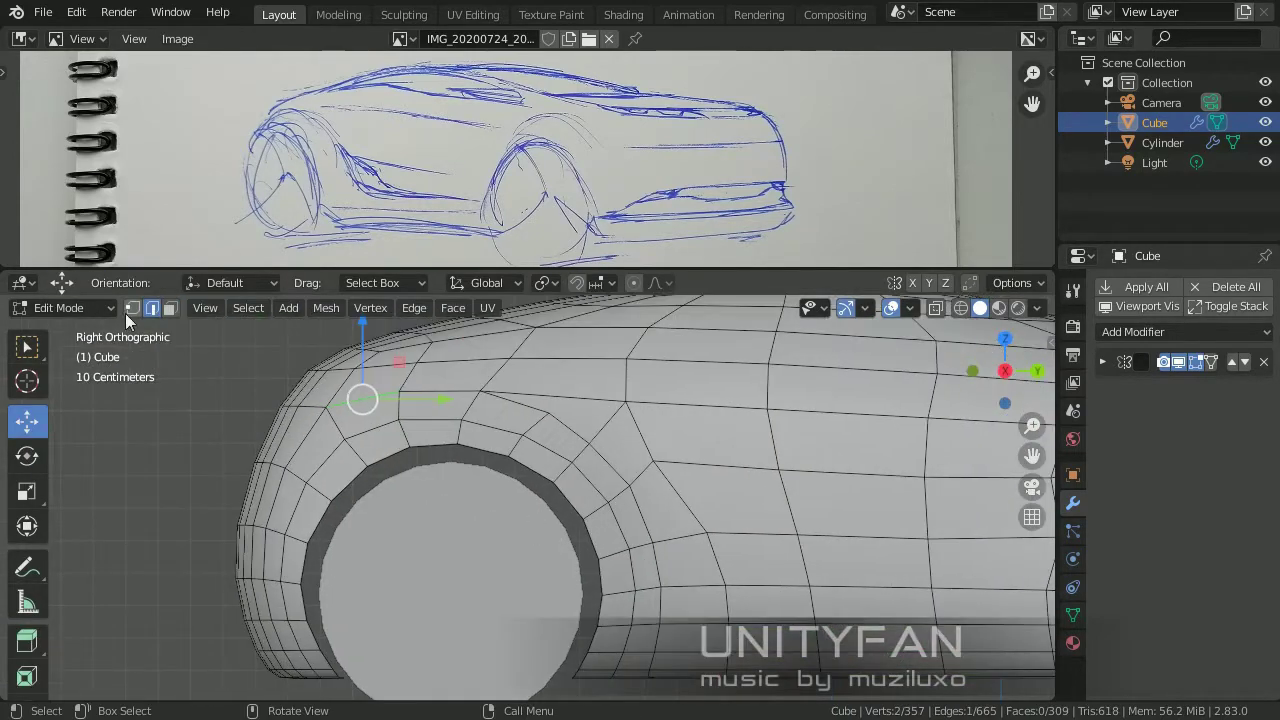
{"action": "key", "text": "1"}
{"action": "scroll", "coordinate": [360, 430], "scroll_direction": "up", "scroll_amount": 3}
{"action": "scroll", "coordinate": [300, 450], "scroll_direction": "up", "scroll_amount": 2}
{"action": "key", "text": "k"}
{"action": "left_click", "coordinate": [229, 459]}
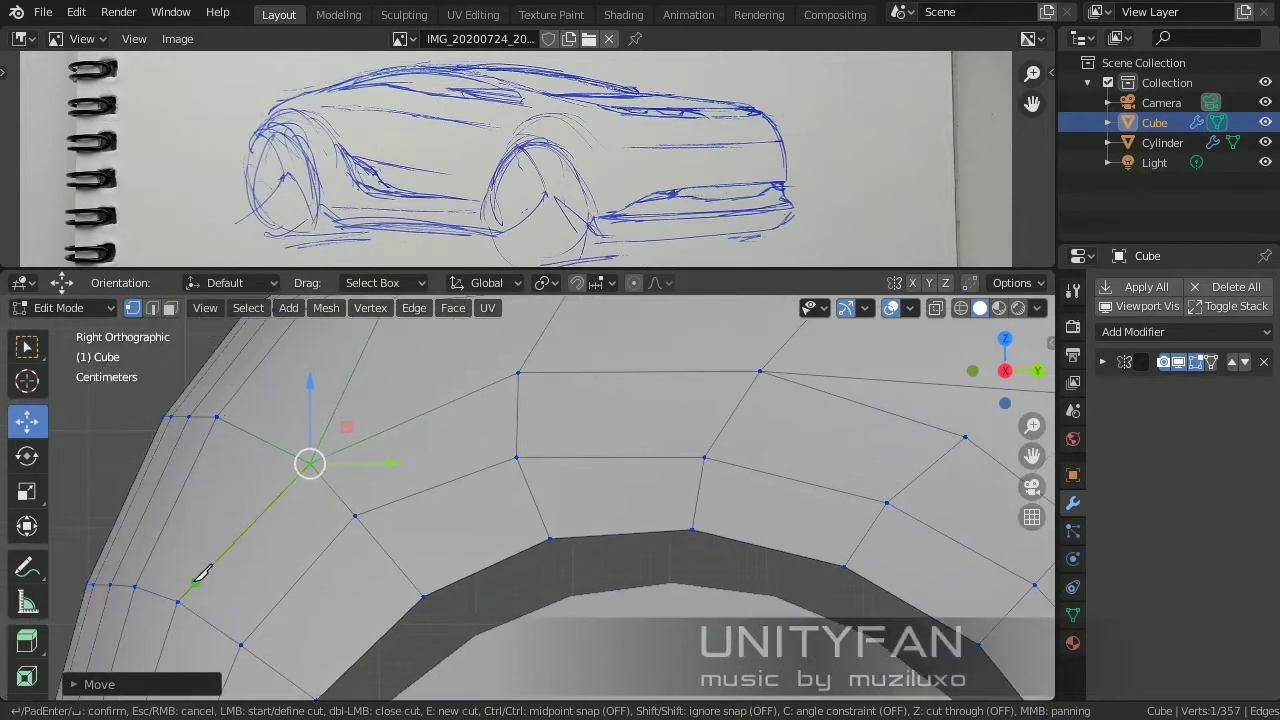
{"action": "middle_click_drag", "start_coordinate": [322, 466], "coordinate": [362, 440], "text": "shift"}
{"action": "middle_click_drag", "start_coordinate": [760, 563], "coordinate": [766, 534], "text": "shift"}
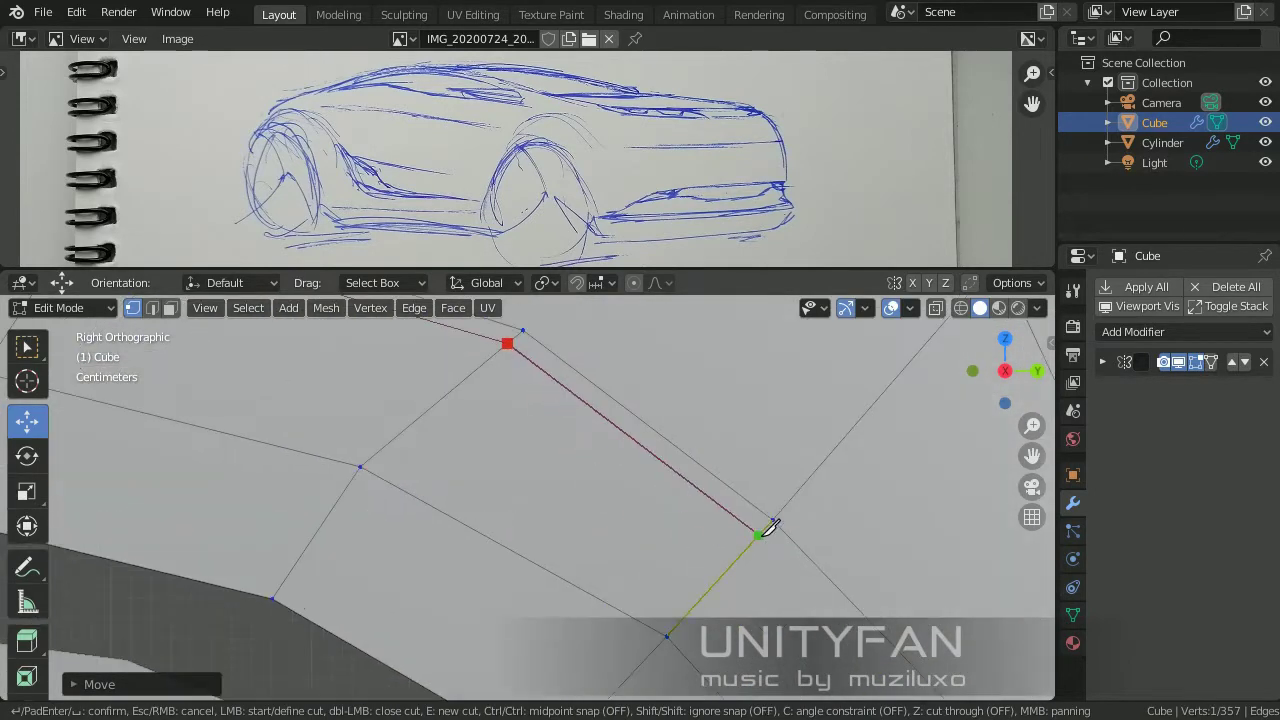
{"action": "scroll", "coordinate": [766, 534], "scroll_direction": "up", "scroll_amount": 2}
{"action": "left_click", "coordinate": [608, 500]}
{"action": "scroll", "coordinate": [563, 557], "scroll_direction": "up", "scroll_amount": 1}
{"action": "scroll", "coordinate": [560, 560], "scroll_direction": "down", "scroll_amount": 2}
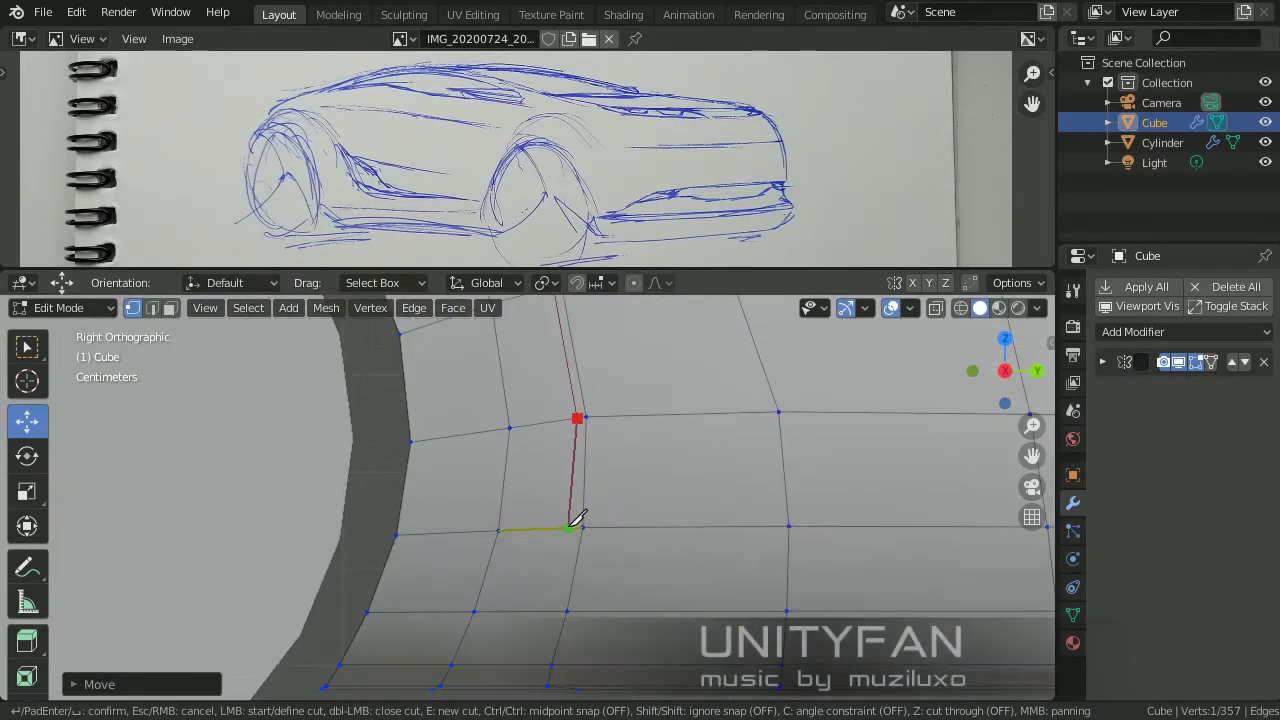
{"action": "key", "text": "Return"}
Move a single wheel-arch vertex into a smoother position.
{"action": "middle_click_drag", "start_coordinate": [560, 600], "coordinate": [560, 463]}
{"action": "scroll", "coordinate": [30, 625], "scroll_direction": "down", "scroll_amount": 2}
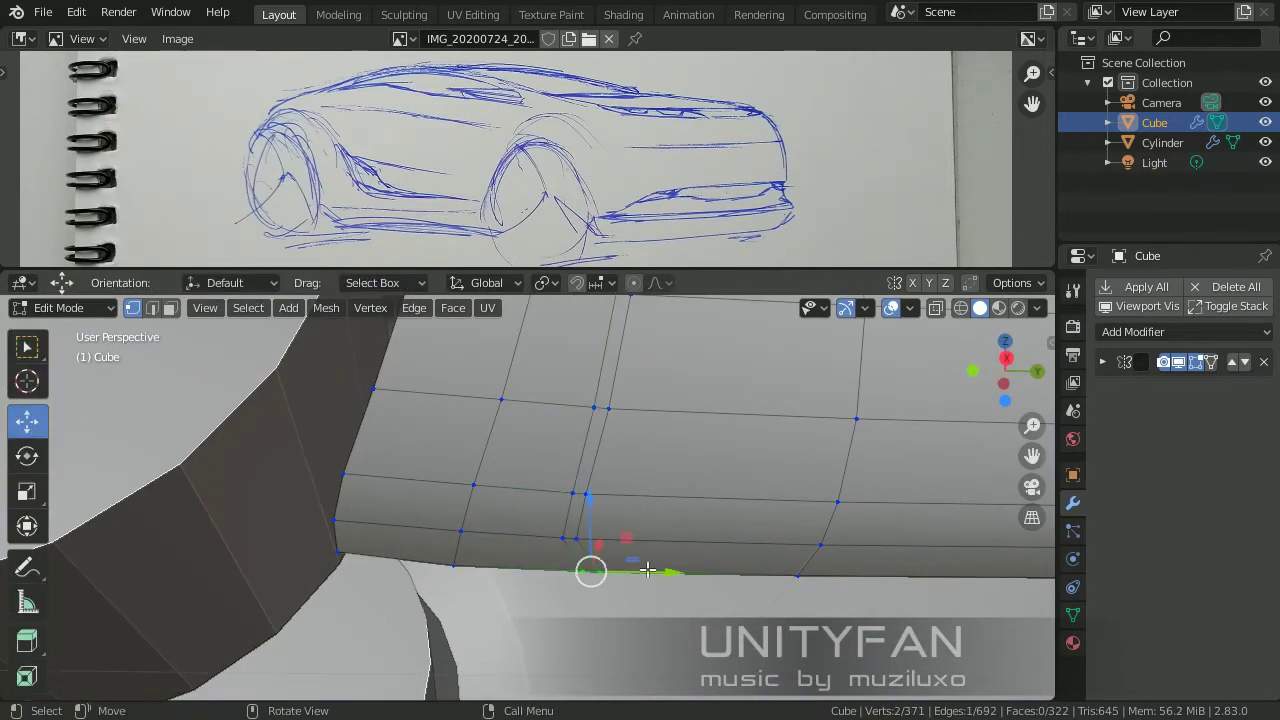
{"action": "key", "text": "Tab"}
{"action": "scroll", "coordinate": [647, 570], "scroll_direction": "down", "scroll_amount": 5}
{"action": "key", "text": "Tab"}
{"action": "scroll", "coordinate": [437, 583], "scroll_direction": "up", "scroll_amount": 4}
{"action": "left_click", "coordinate": [309, 423]}
{"action": "mouse_move", "coordinate": [357, 457]}
{"action": "middle_mouse_down"}
{"action": "mouse_move", "coordinate": [438, 502]}
{"action": "mouse_move", "coordinate": [420, 470]}
{"action": "mouse_move", "coordinate": [606, 460]}
{"action": "mouse_move", "coordinate": [586, 497]}
{"action": "mouse_move", "coordinate": [607, 443]}
{"action": "middle_mouse_up"}
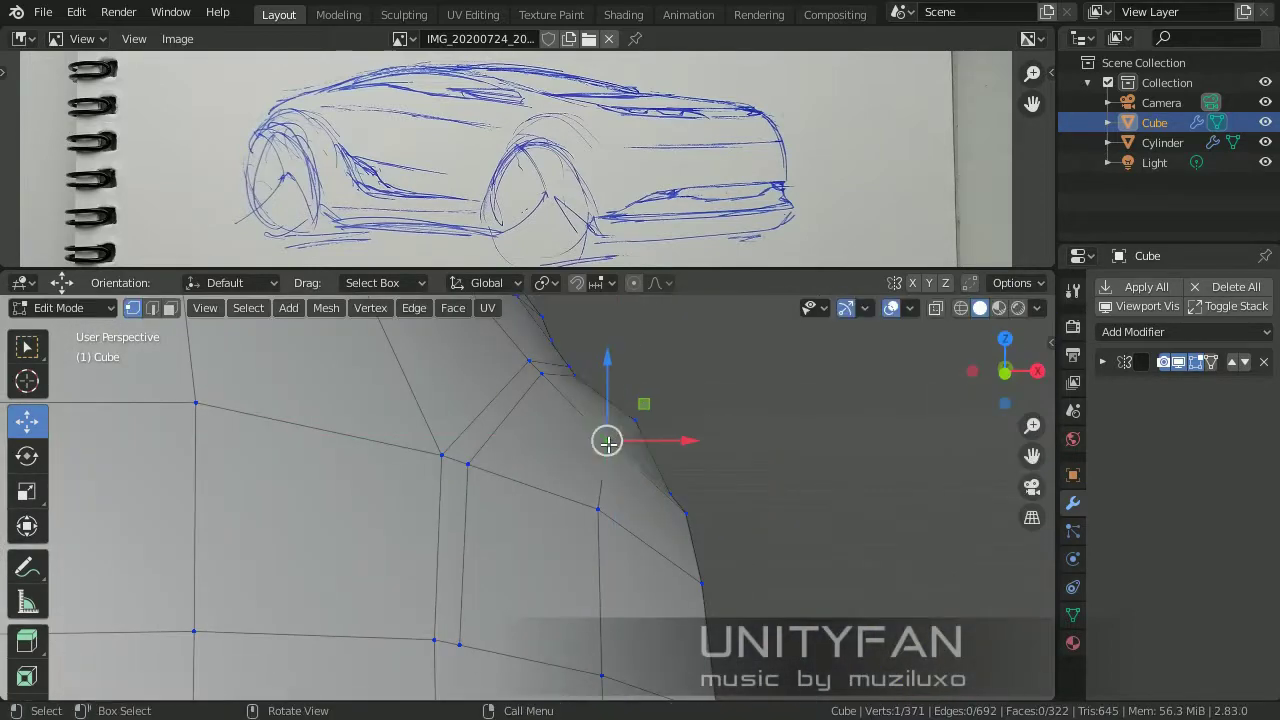
{"action": "middle_click_drag", "start_coordinate": [611, 554], "coordinate": [583, 440]}
Reposition an arch vertex to smooth the wheel arch curve.
{"action": "middle_click_drag", "start_coordinate": [559, 545], "coordinate": [491, 571]}
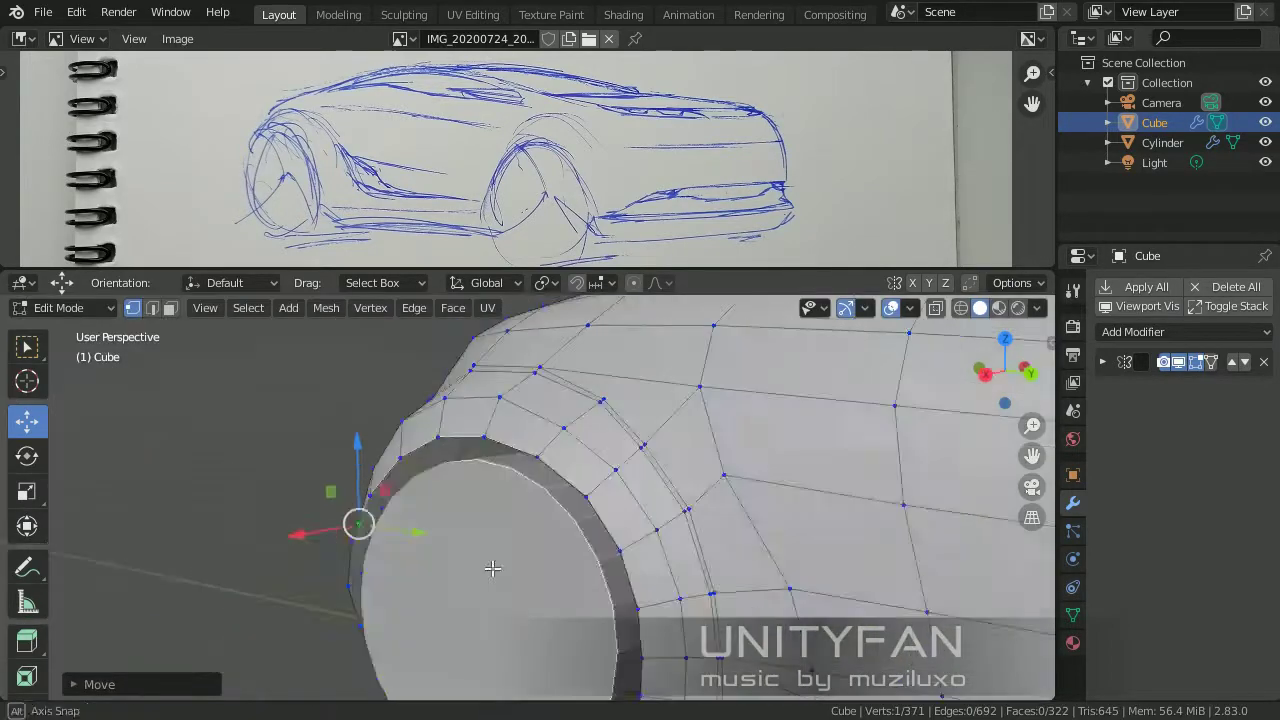
{"action": "scroll", "coordinate": [470, 440], "scroll_direction": "up", "scroll_amount": 3}
{"action": "key", "text": "g"}
{"action": "left_click", "coordinate": [391, 391]}
{"action": "scroll", "coordinate": [627, 420], "scroll_direction": "down", "scroll_amount": 3}
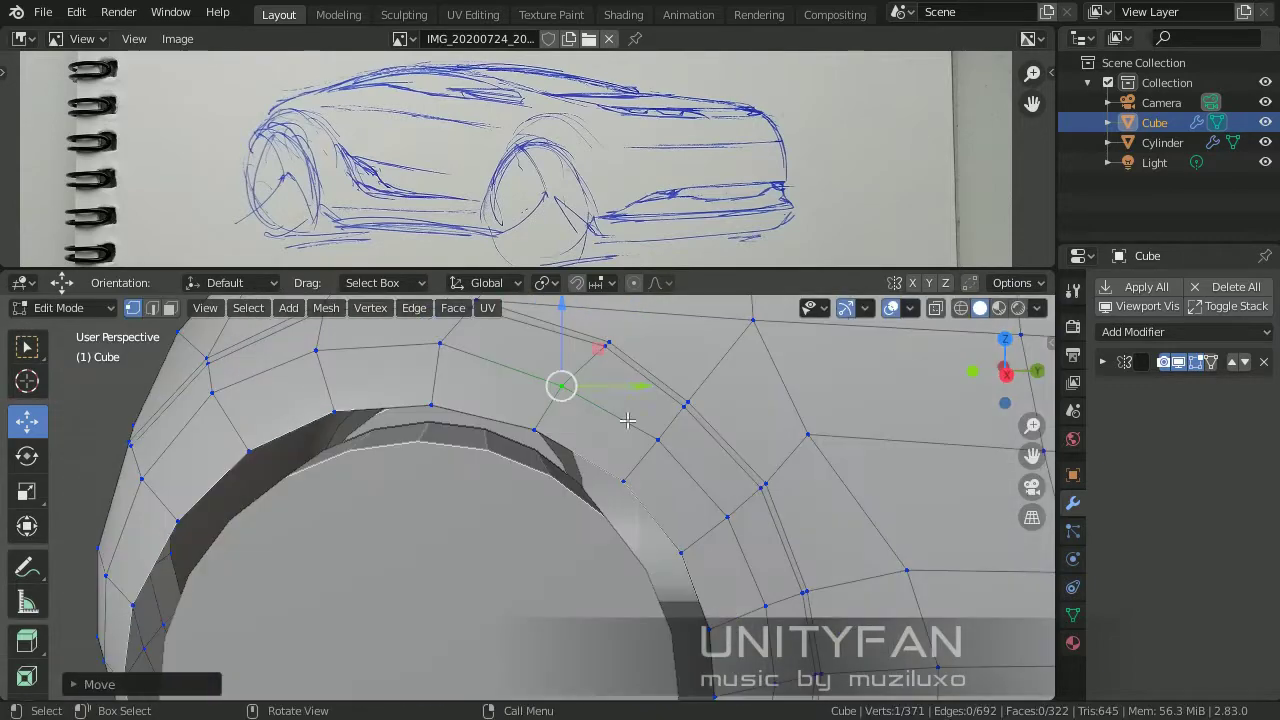
{"action": "left_click", "coordinate": [701, 440]}
{"action": "mouse_move", "coordinate": [701, 440]}
{"action": "middle_mouse_down"}
{"action": "mouse_move", "coordinate": [354, 563]}
{"action": "mouse_move", "coordinate": [410, 410]}
{"action": "mouse_move", "coordinate": [513, 509]}
{"action": "middle_mouse_up"}
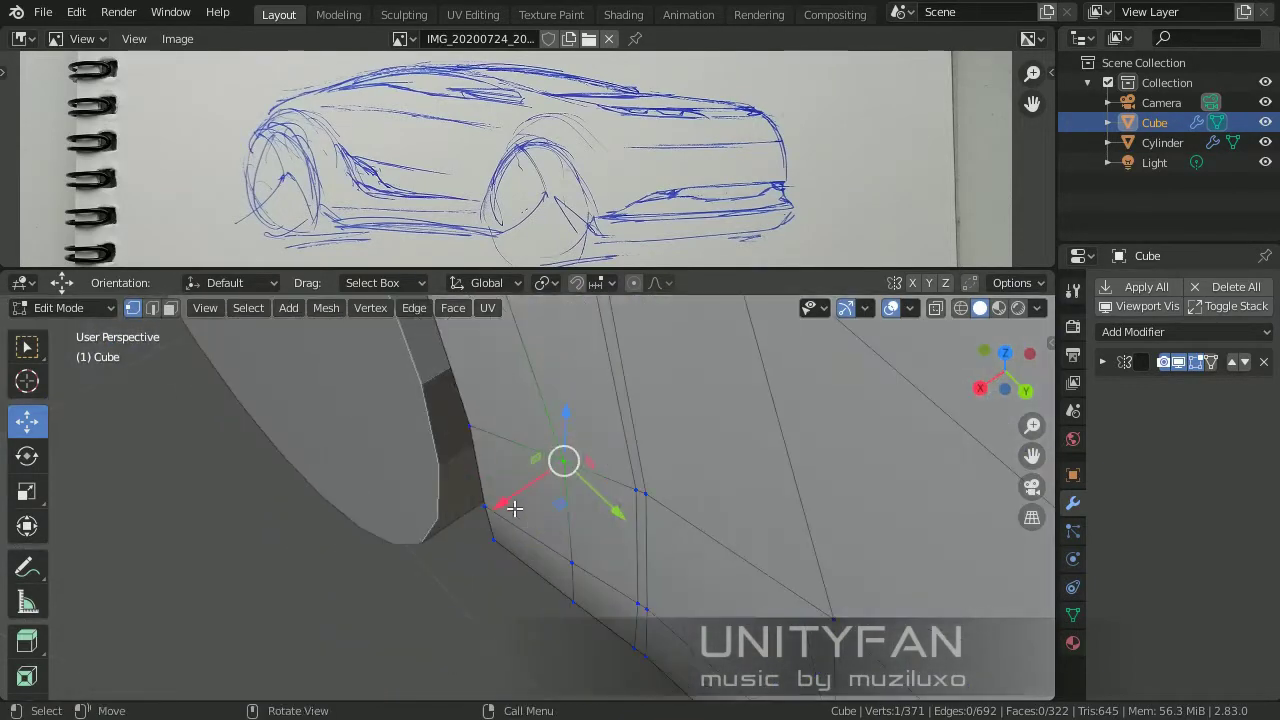
{"action": "left_click", "coordinate": [521, 592]}
{"action": "scroll", "coordinate": [521, 592], "scroll_direction": "down", "scroll_amount": 3}
Dissolve the selected unwanted edges near the wheel arch.
{"action": "key", "text": "Tab"}
{"action": "scroll", "coordinate": [492, 563], "scroll_direction": "down", "scroll_amount": 3}
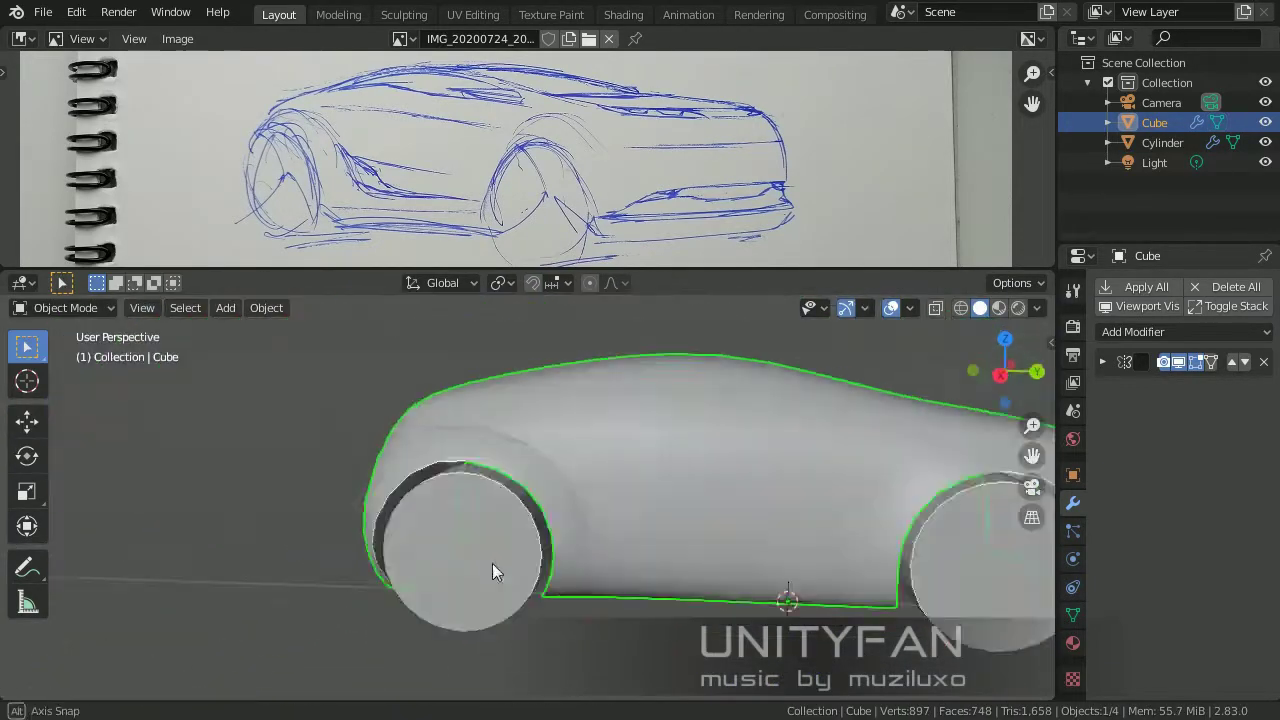
{"action": "mouse_move", "coordinate": [492, 563]}
{"action": "middle_mouse_down"}
{"action": "mouse_move", "coordinate": [487, 600]}
{"action": "mouse_move", "coordinate": [534, 550]}
{"action": "middle_mouse_up"}
{"action": "key", "text": "Tab"}
{"action": "scroll", "coordinate": [534, 550], "scroll_direction": "up", "scroll_amount": 3}
{"action": "scroll", "coordinate": [551, 538], "scroll_direction": "up", "scroll_amount": 3}
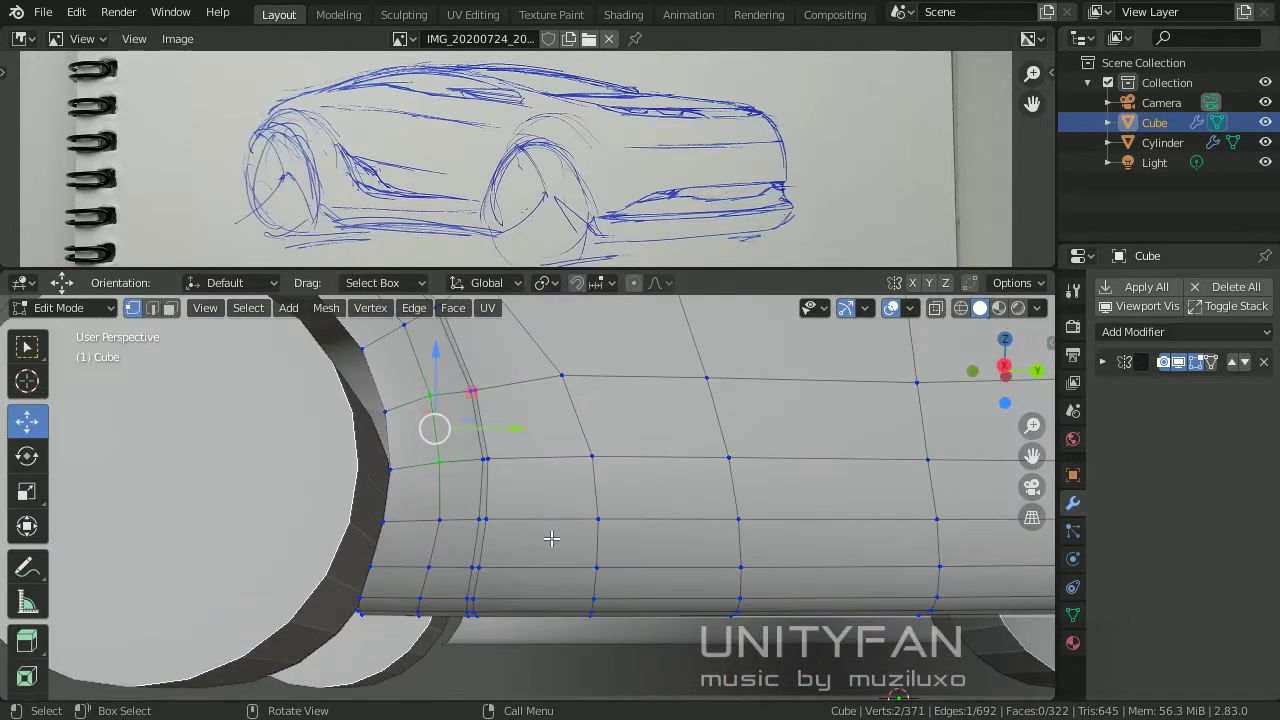
{"action": "key", "text": "x"}
{"action": "left_click", "coordinate": [470, 597]}
Adjust the lower side edges along the sill to flatten the loop beside the arch.
{"action": "key", "text": "KP_3"}
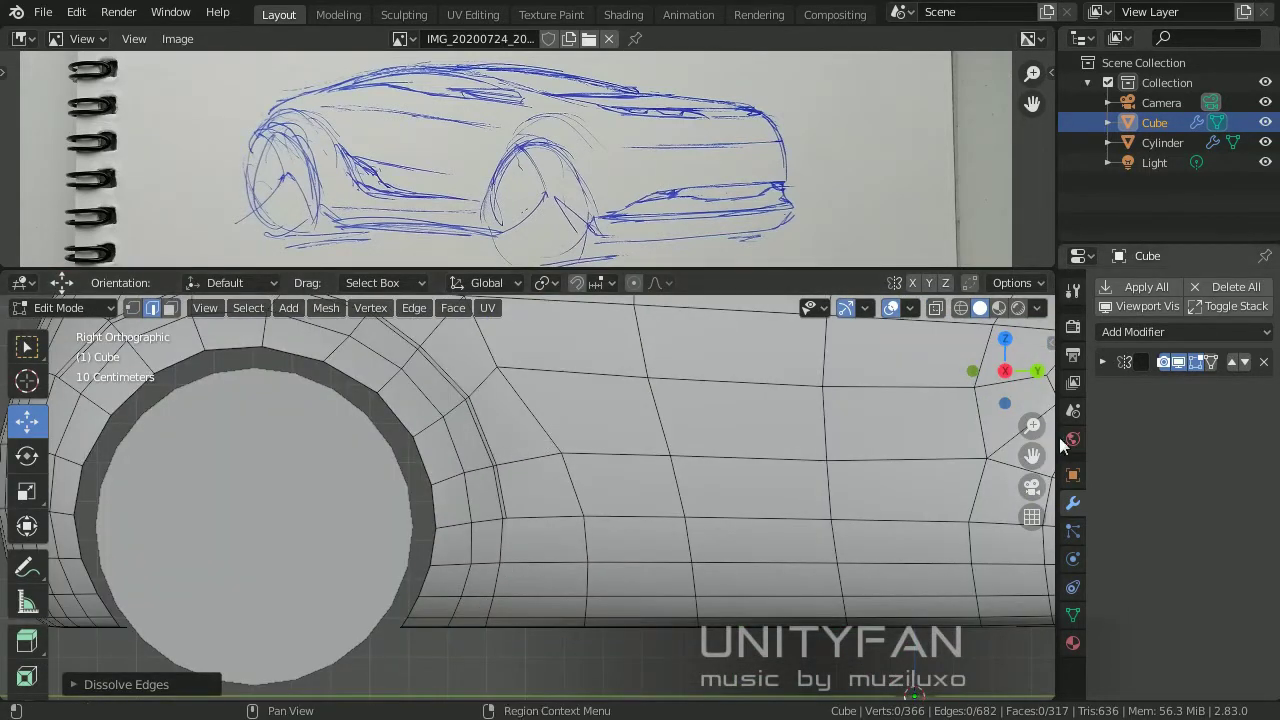
{"action": "scroll", "coordinate": [471, 494], "scroll_direction": "up", "scroll_amount": 2}
{"action": "left_click", "coordinate": [363, 435]}
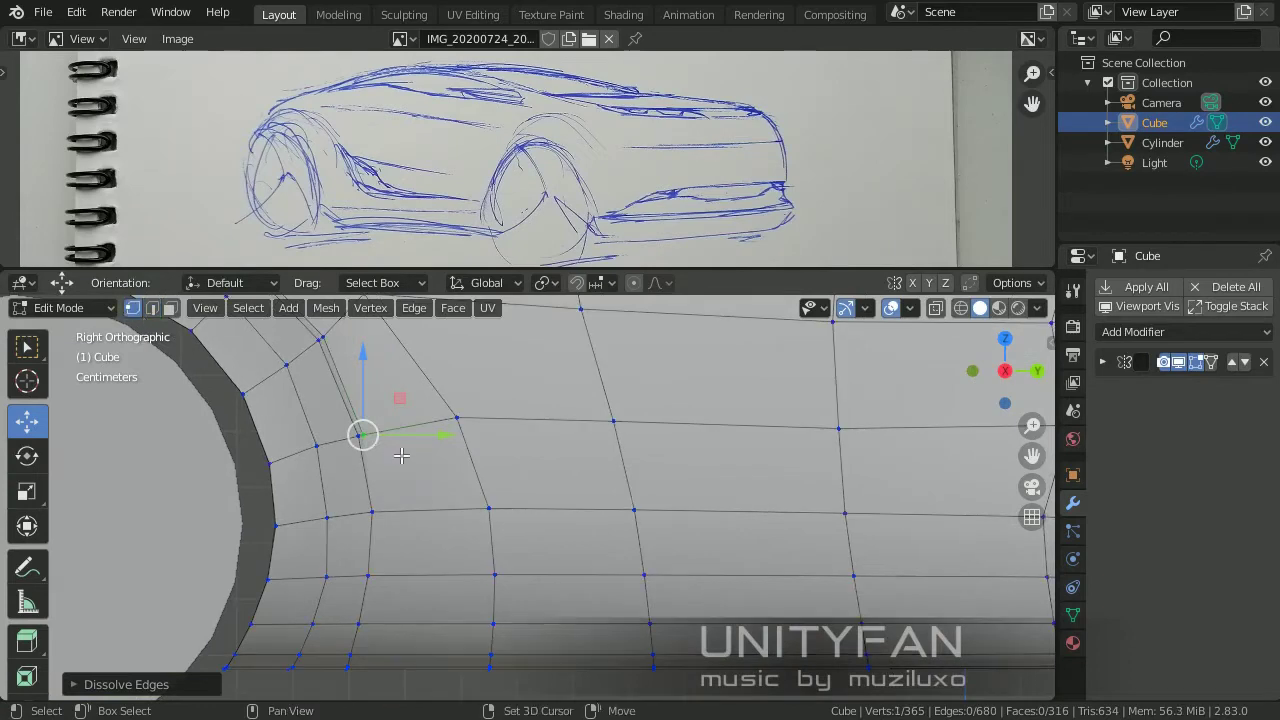
{"action": "scroll", "coordinate": [480, 477], "scroll_direction": "down", "scroll_amount": 5}
{"action": "scroll", "coordinate": [465, 486], "scroll_direction": "up", "scroll_amount": 4}
{"action": "scroll", "coordinate": [465, 486], "scroll_direction": "up", "scroll_amount": 1}
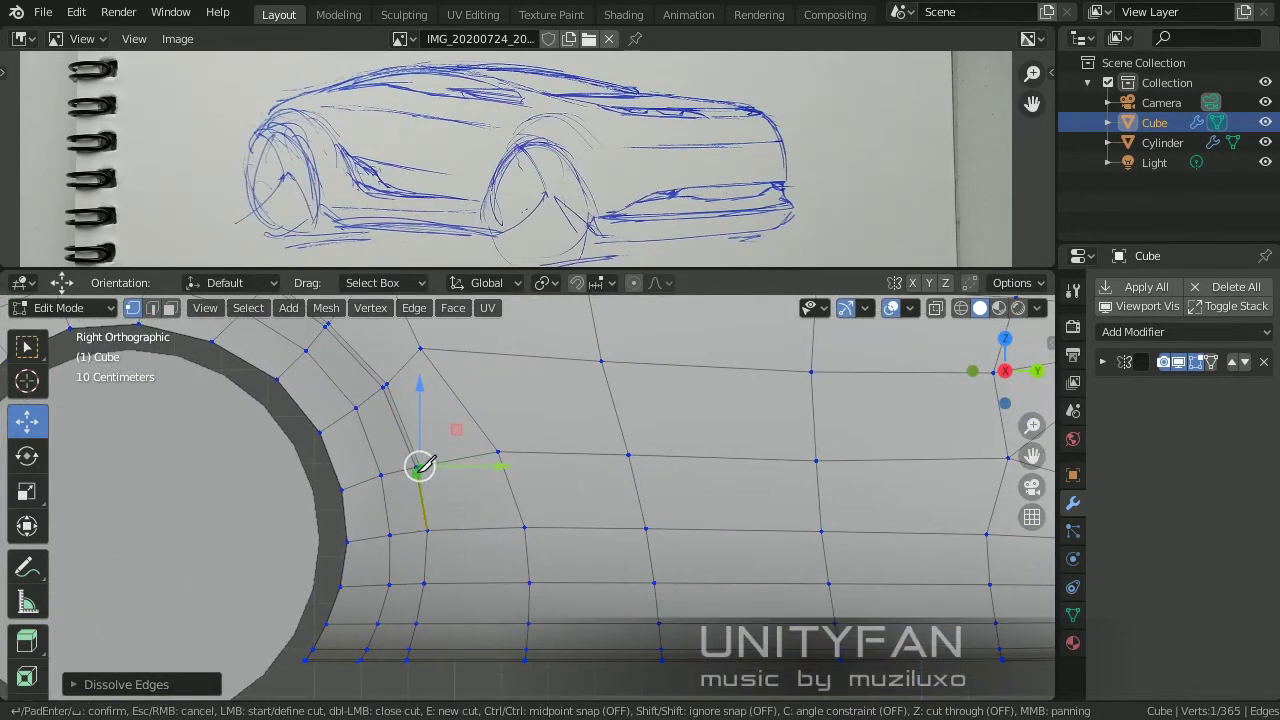
{"action": "middle_click_drag", "start_coordinate": [447, 527], "coordinate": [399, 467]}
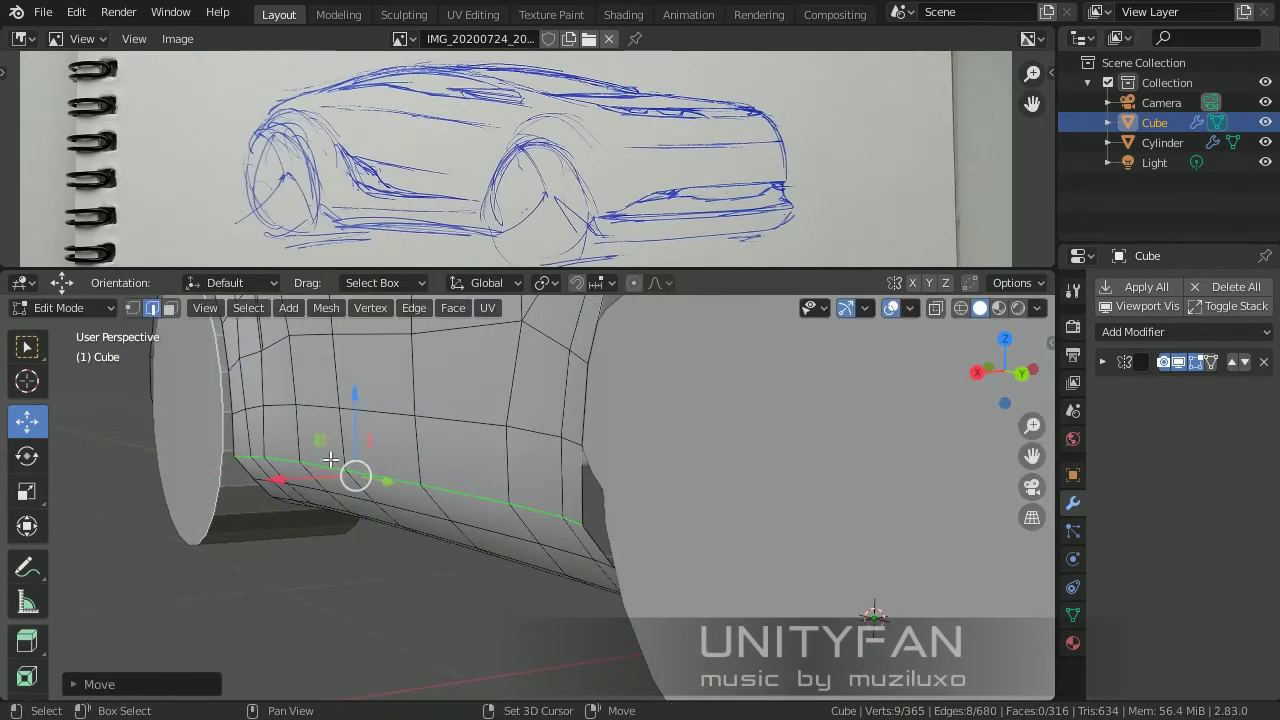
{"action": "mouse_move", "coordinate": [330, 459]}
{"action": "middle_mouse_down", "text": "shift"}
{"action": "mouse_move", "coordinate": [623, 423]}
{"action": "mouse_move", "coordinate": [339, 466]}
{"action": "mouse_move", "coordinate": [401, 475]}
{"action": "mouse_move", "coordinate": [401, 417]}
{"action": "mouse_move", "coordinate": [381, 461]}
{"action": "mouse_move", "coordinate": [428, 486]}
{"action": "mouse_move", "coordinate": [223, 449]}
{"action": "middle_mouse_up", "text": "shift"}
{"action": "key", "text": "Tab"}
{"action": "key", "text": "Tab"}
{"action": "left_click_drag", "start_coordinate": [223, 449], "coordinate": [279, 462]}
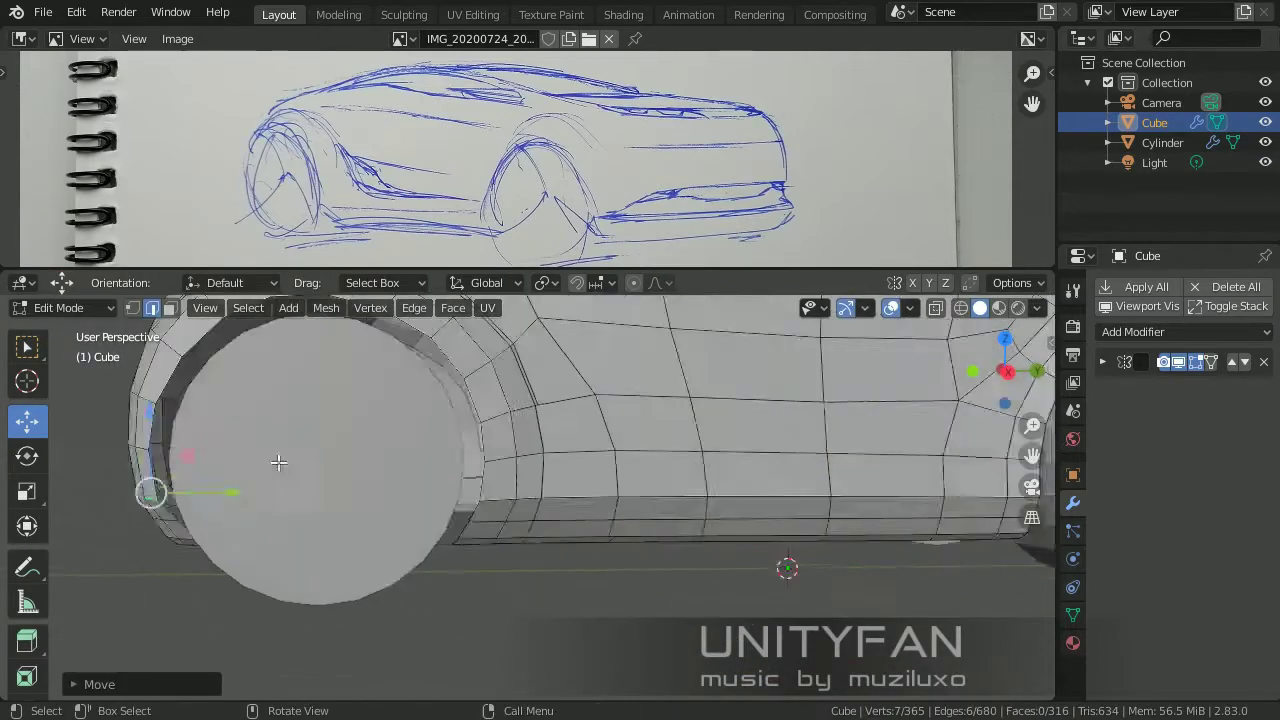
{"action": "mouse_move", "coordinate": [279, 462]}
{"action": "middle_mouse_down"}
{"action": "mouse_move", "coordinate": [579, 506]}
{"action": "mouse_move", "coordinate": [791, 477]}
{"action": "middle_mouse_up"}
{"action": "scroll", "coordinate": [791, 477], "scroll_direction": "up", "scroll_amount": 3}
{"action": "scroll", "coordinate": [825, 508], "scroll_direction": "up", "scroll_amount": 1}
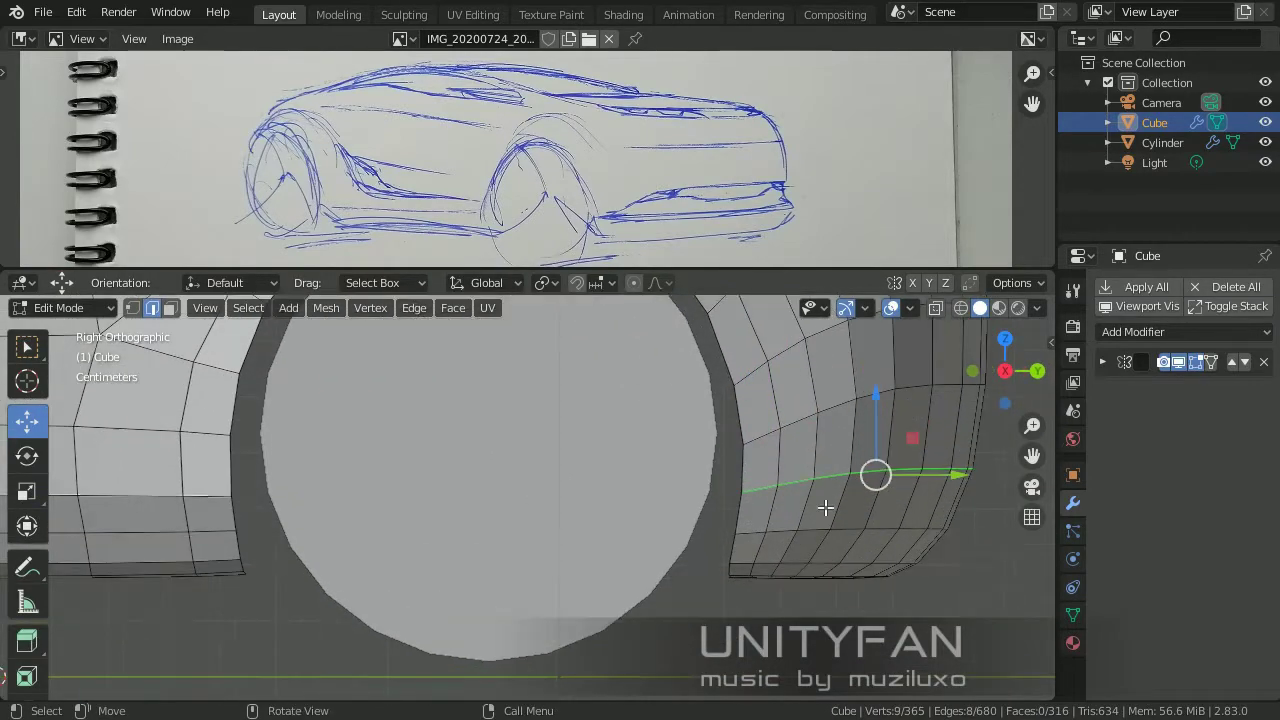
{"action": "left_click", "coordinate": [916, 457]}
Dissolve the stray edges near the wheel and select two vertices for an edge path.
{"action": "mouse_move", "coordinate": [906, 451]}
{"action": "middle_mouse_down"}
{"action": "mouse_move", "coordinate": [709, 514]}
{"action": "mouse_move", "coordinate": [600, 505]}
{"action": "mouse_move", "coordinate": [452, 519]}
{"action": "middle_mouse_up"}
{"action": "scroll", "coordinate": [452, 519], "scroll_direction": "up", "scroll_amount": 3}
{"action": "key", "text": "x"}
{"action": "left_click", "coordinate": [452, 519]}
{"action": "scroll", "coordinate": [452, 519], "scroll_direction": "down", "scroll_amount": 3}
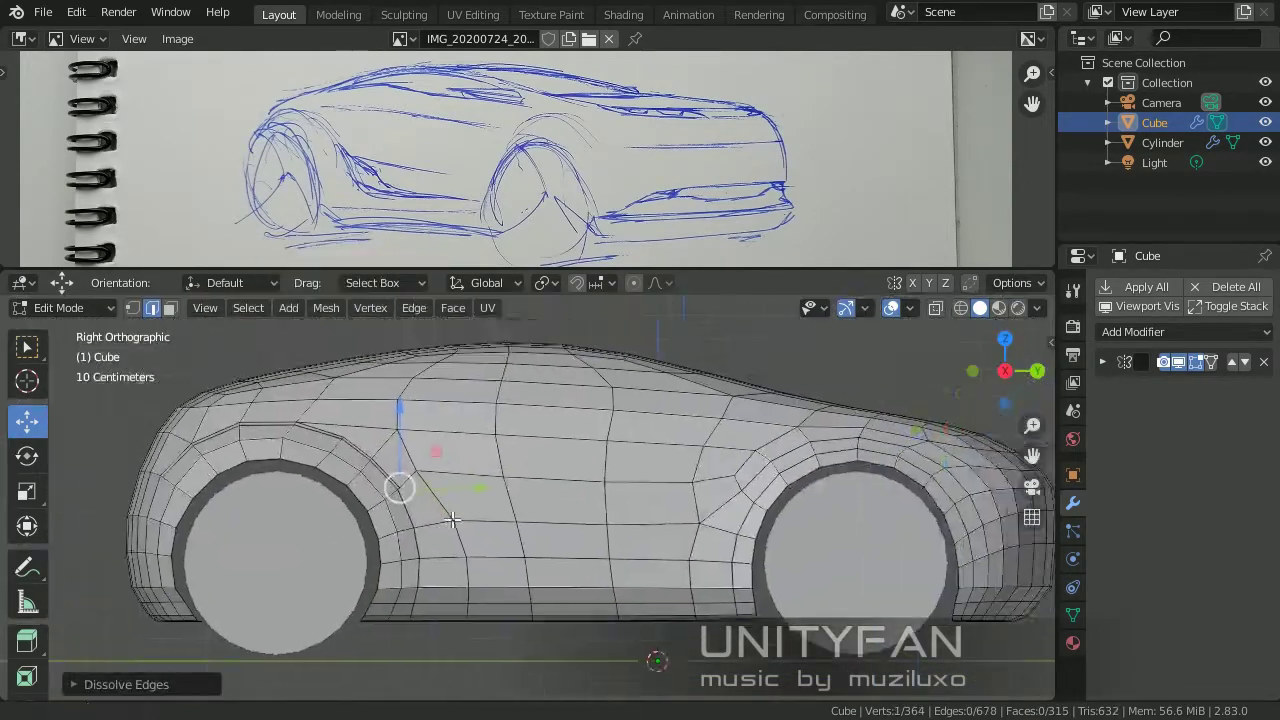
{"action": "scroll", "coordinate": [452, 519], "scroll_direction": "up", "scroll_amount": 2}
{"action": "left_click", "coordinate": [365, 372], "text": "shift"}
{"action": "scroll", "coordinate": [365, 372], "scroll_direction": "up", "scroll_amount": 2}
{"action": "mouse_move", "coordinate": [365, 372]}
{"action": "middle_mouse_down"}
{"action": "mouse_move", "coordinate": [416, 456]}
{"action": "mouse_move", "coordinate": [297, 382]}
{"action": "mouse_move", "coordinate": [285, 397]}
{"action": "middle_mouse_up"}
{"action": "scroll", "coordinate": [297, 382], "scroll_direction": "down", "scroll_amount": 3}
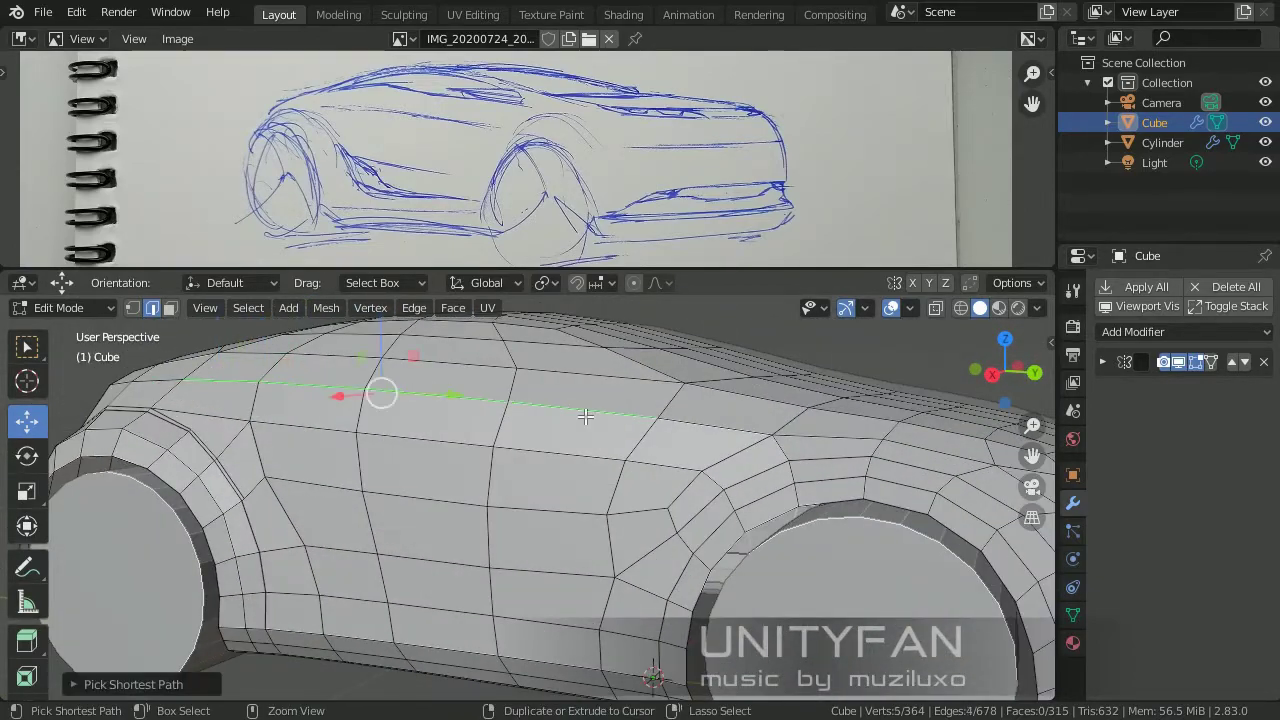
Extend the edge path and finish the knife cut beside the rear wheel arch.
{"action": "left_click", "coordinate": [585, 416], "text": "ctrl"}
{"action": "scroll", "coordinate": [585, 416], "scroll_direction": "down", "scroll_amount": 3}
{"action": "middle_click_drag", "start_coordinate": [585, 416], "coordinate": [514, 391], "text": "alt"}
{"action": "scroll", "coordinate": [528, 450], "scroll_direction": "up", "scroll_amount": 4}
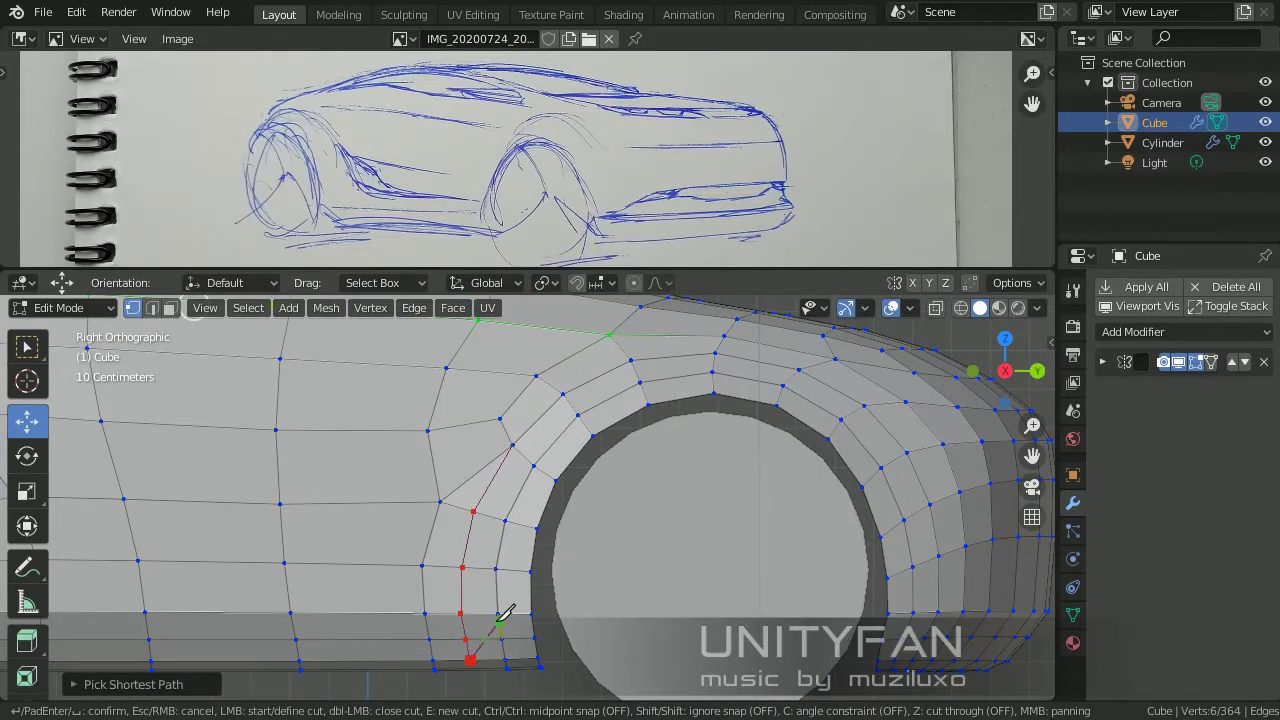
{"action": "middle_click_drag", "start_coordinate": [503, 612], "coordinate": [465, 455]}
{"action": "key", "text": "Return"}
Slide a vertex along the rear arch to smooth its curve.
{"action": "middle_click_drag", "start_coordinate": [466, 527], "coordinate": [560, 500]}
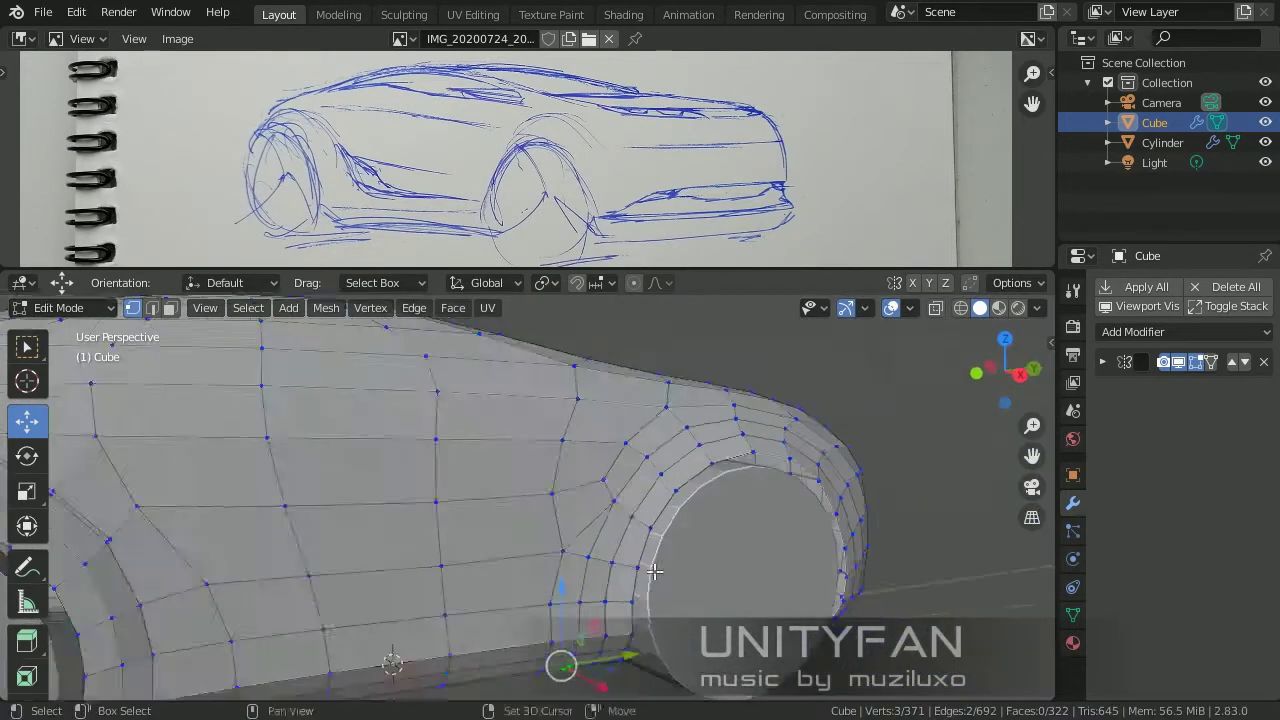
{"action": "scroll", "coordinate": [587, 514], "scroll_direction": "up", "scroll_amount": 3}
{"action": "middle_click_drag", "start_coordinate": [605, 514], "coordinate": [554, 527]}
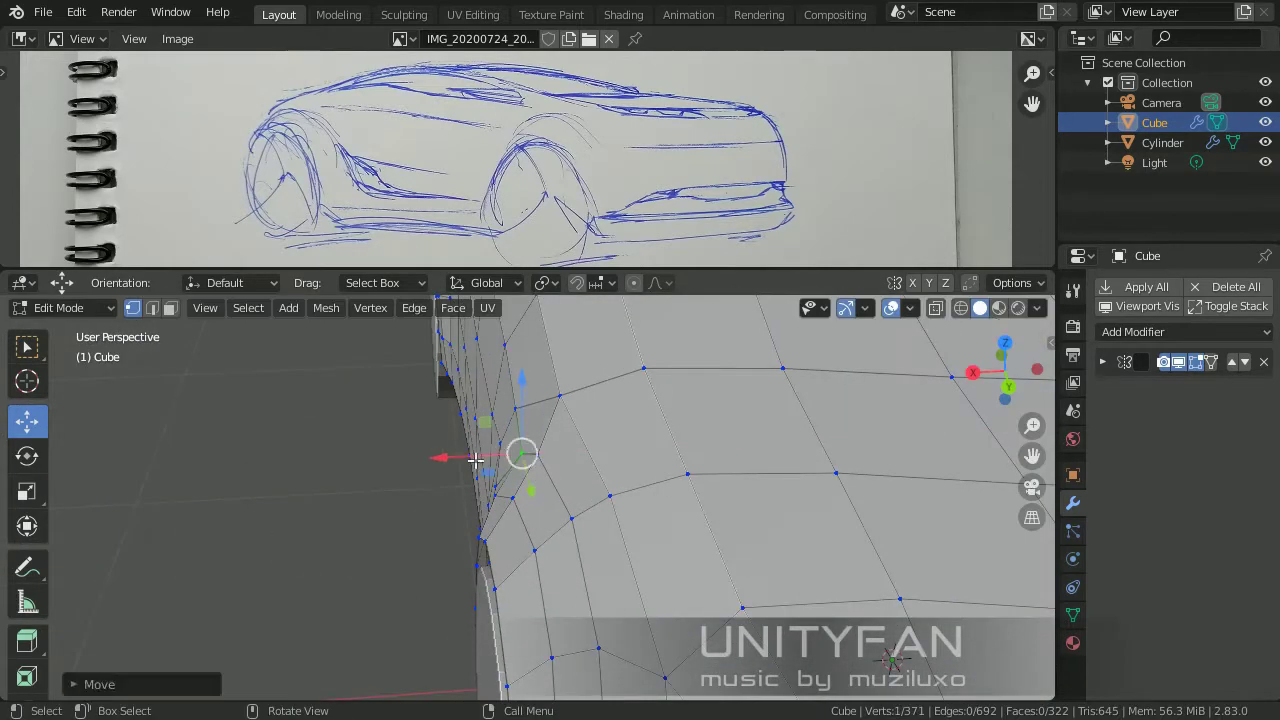
{"action": "middle_click_drag", "start_coordinate": [475, 460], "coordinate": [535, 454]}
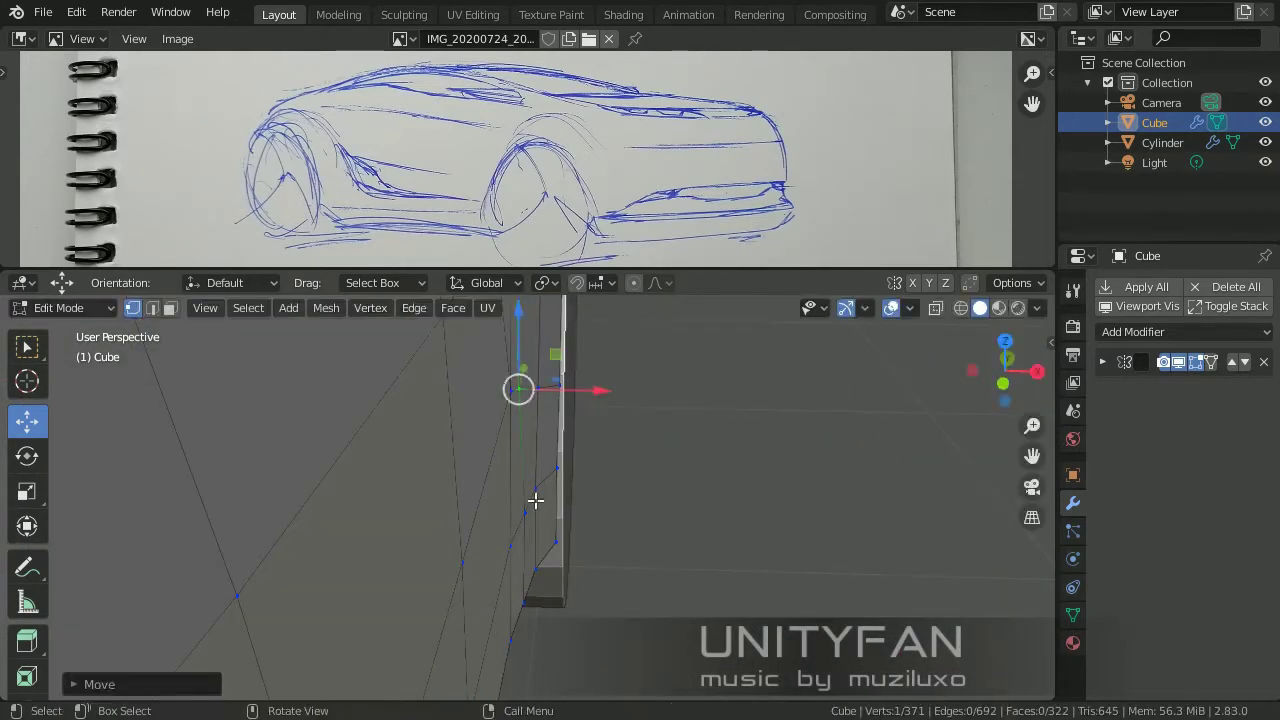
{"action": "middle_click_drag", "start_coordinate": [565, 599], "coordinate": [481, 394], "text": "shift"}
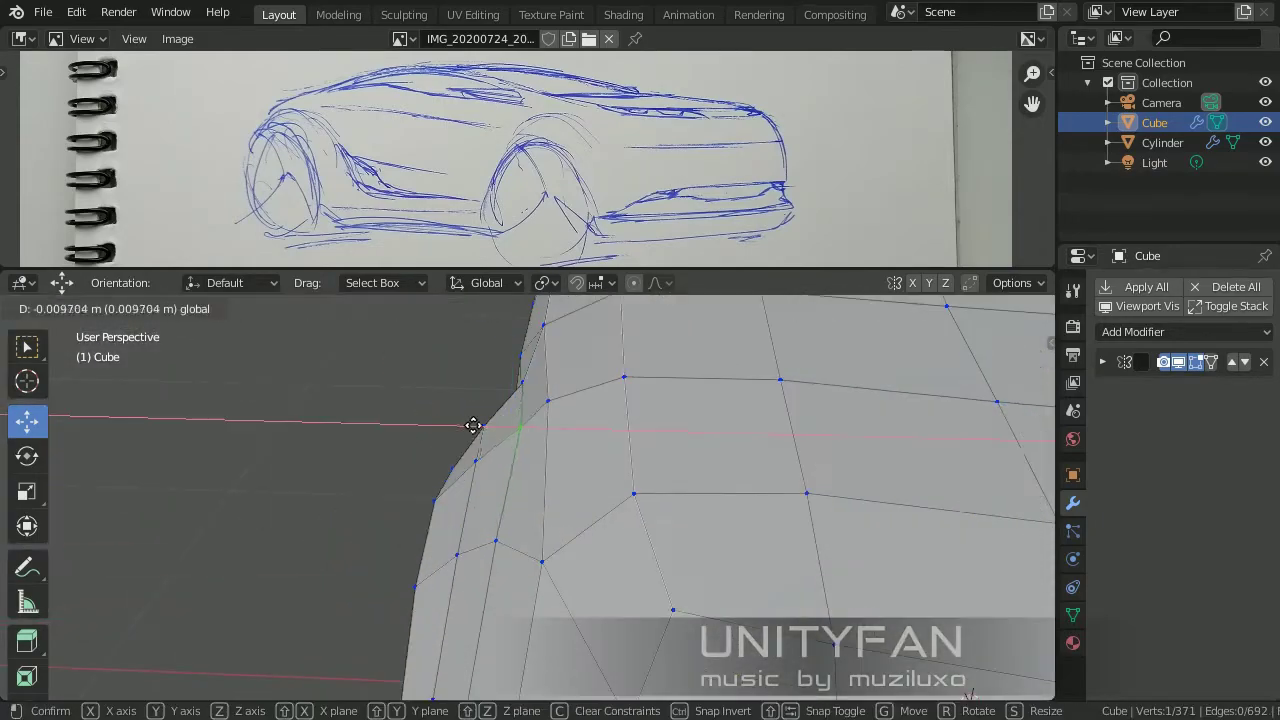
{"action": "middle_click_drag", "start_coordinate": [593, 449], "coordinate": [470, 440]}
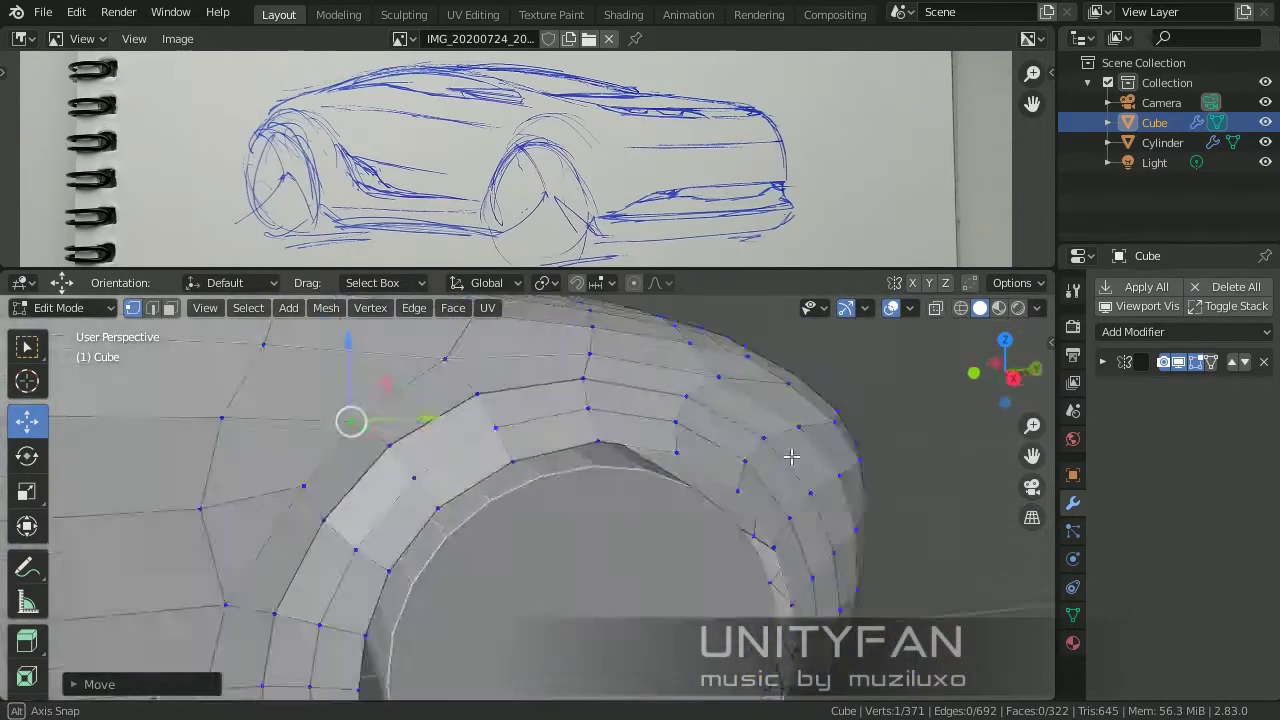
{"action": "scroll", "coordinate": [452, 451], "scroll_direction": "down", "scroll_amount": 5}
{"action": "scroll", "coordinate": [452, 451], "scroll_direction": "up", "scroll_amount": 4}
{"action": "key", "text": "KP_3"}
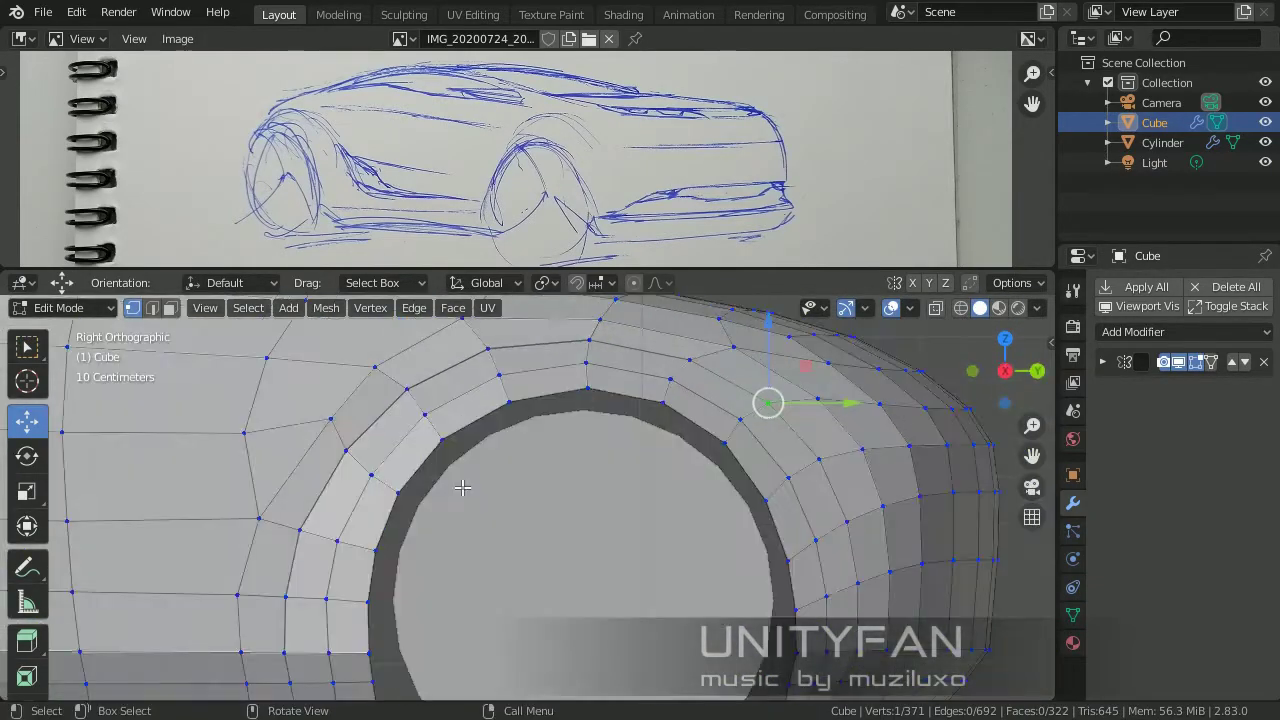
{"action": "middle_click_drag", "start_coordinate": [695, 342], "coordinate": [429, 420]}
{"action": "left_click_drag", "start_coordinate": [429, 420], "coordinate": [777, 457]}
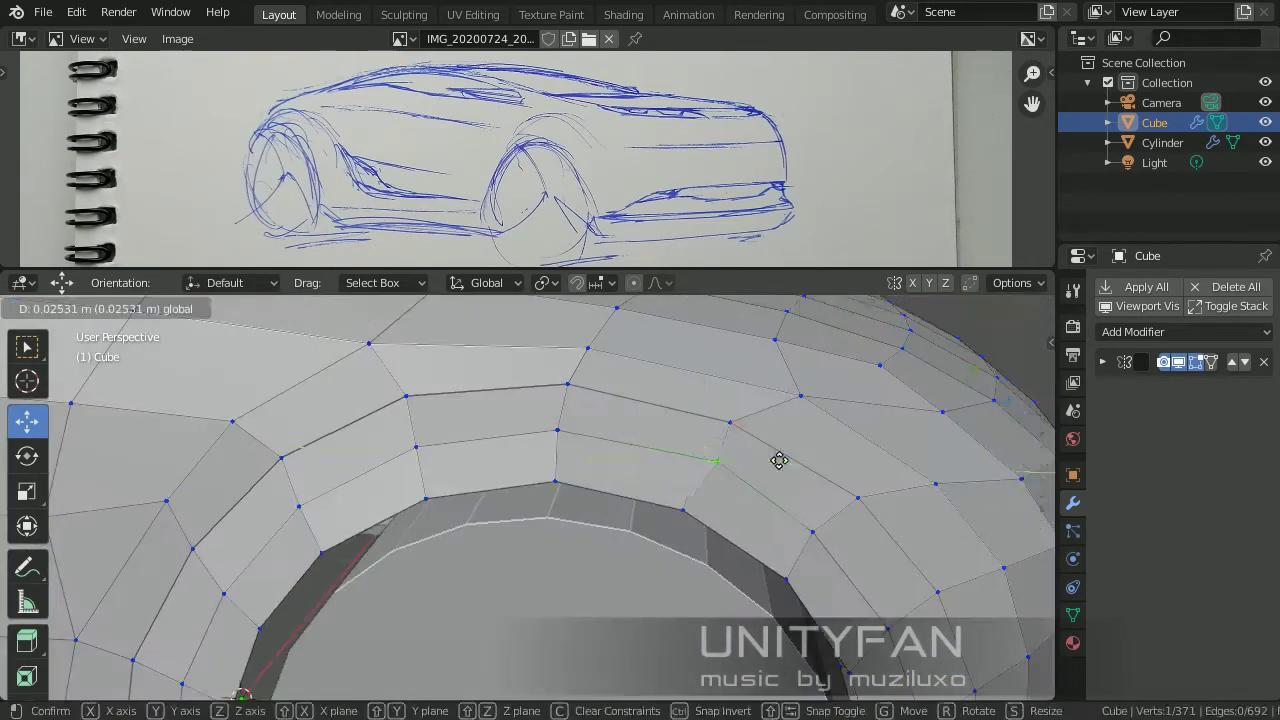
{"action": "middle_click_drag", "start_coordinate": [623, 426], "coordinate": [446, 455]}
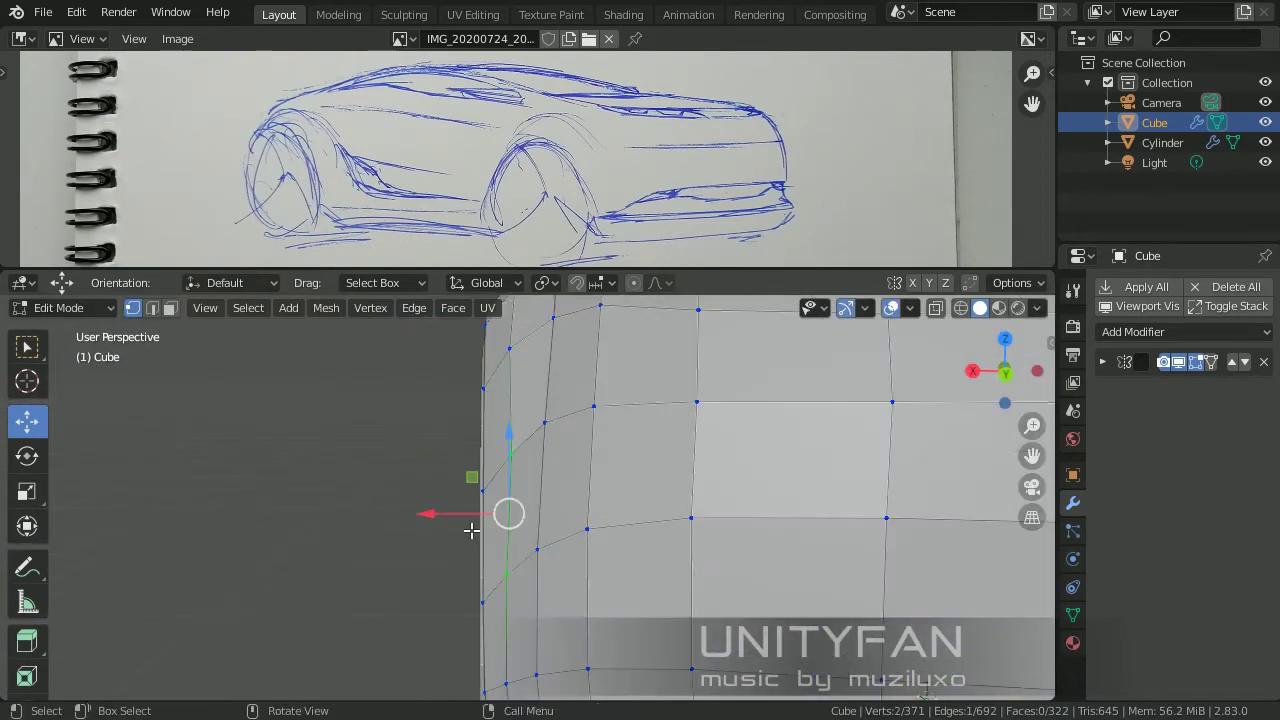
{"action": "middle_click_drag", "start_coordinate": [471, 531], "coordinate": [591, 462]}
{"action": "middle_click_drag", "start_coordinate": [420, 488], "coordinate": [570, 491]}
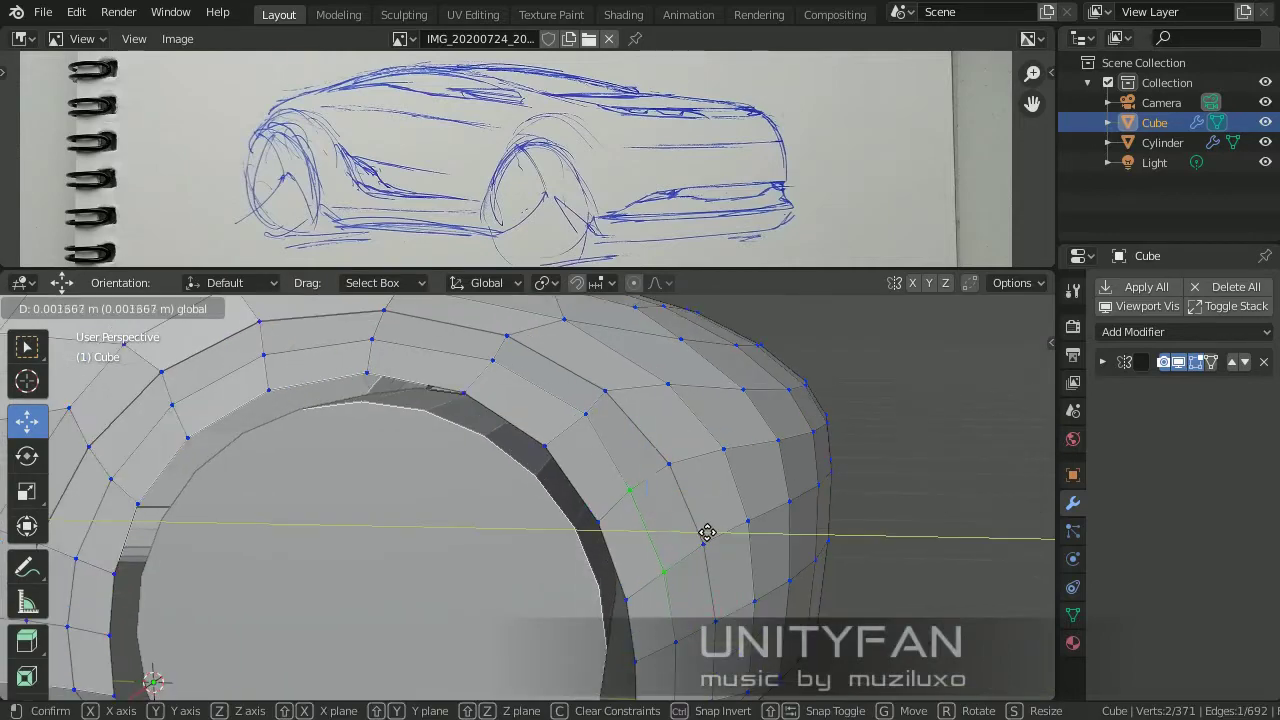
{"action": "left_click", "coordinate": [707, 532]}
Nudge another vertex near the body's edge into a cleaner position.
{"action": "middle_click_drag", "start_coordinate": [707, 532], "coordinate": [641, 510]}
{"action": "mouse_move", "coordinate": [677, 453]}
{"action": "middle_mouse_down"}
{"action": "mouse_move", "coordinate": [789, 451]}
{"action": "mouse_move", "coordinate": [655, 417]}
{"action": "middle_mouse_up"}
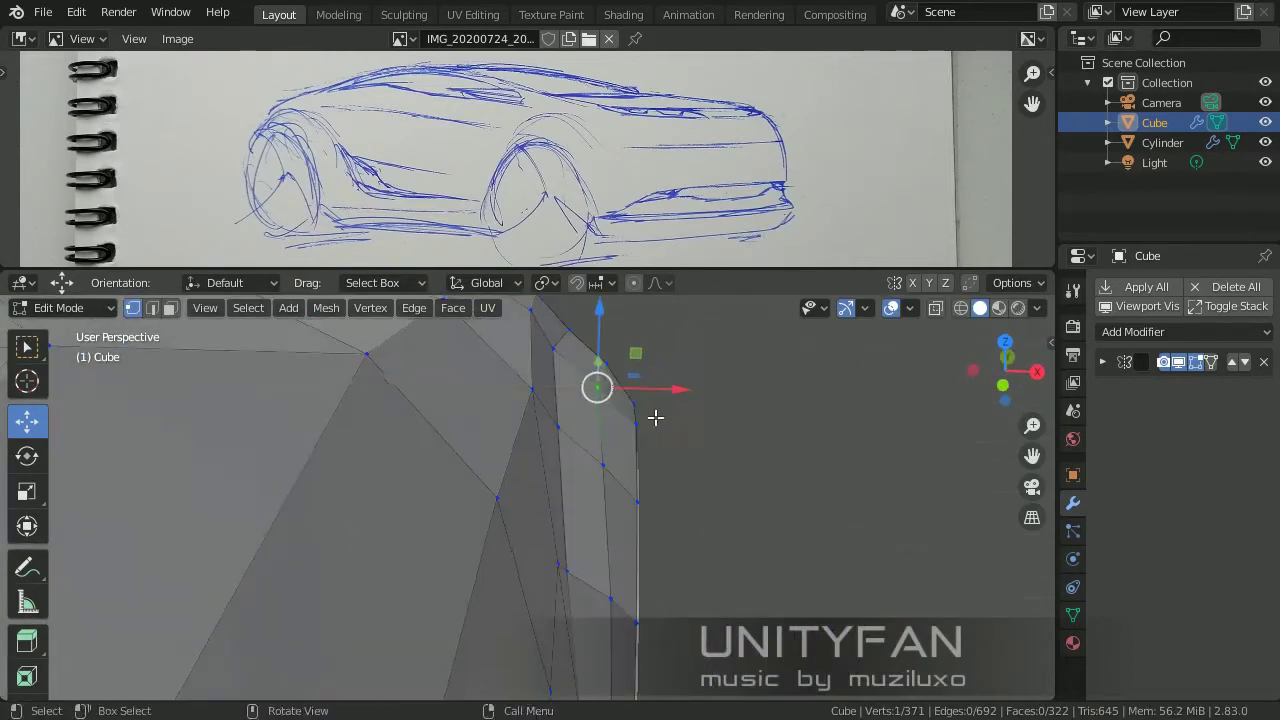
{"action": "left_click", "coordinate": [665, 467]}
{"action": "scroll", "coordinate": [665, 467], "scroll_direction": "down", "scroll_amount": 5}
{"action": "middle_click_drag", "start_coordinate": [674, 580], "coordinate": [248, 503]}
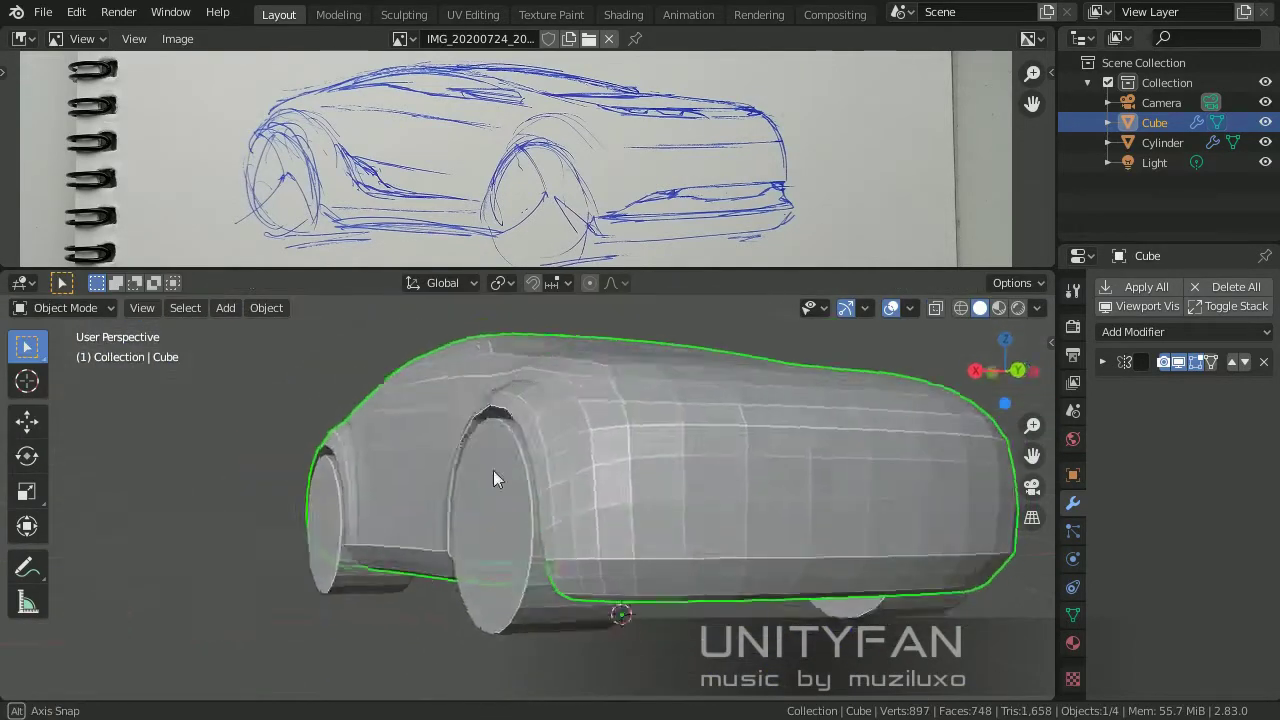
Move upper body vertices in the side view to match the sketch profile.
{"action": "middle_click_drag", "start_coordinate": [494, 478], "coordinate": [560, 472]}
{"action": "key", "text": "Tab"}
{"action": "scroll", "coordinate": [578, 470], "scroll_direction": "up", "scroll_amount": 3}
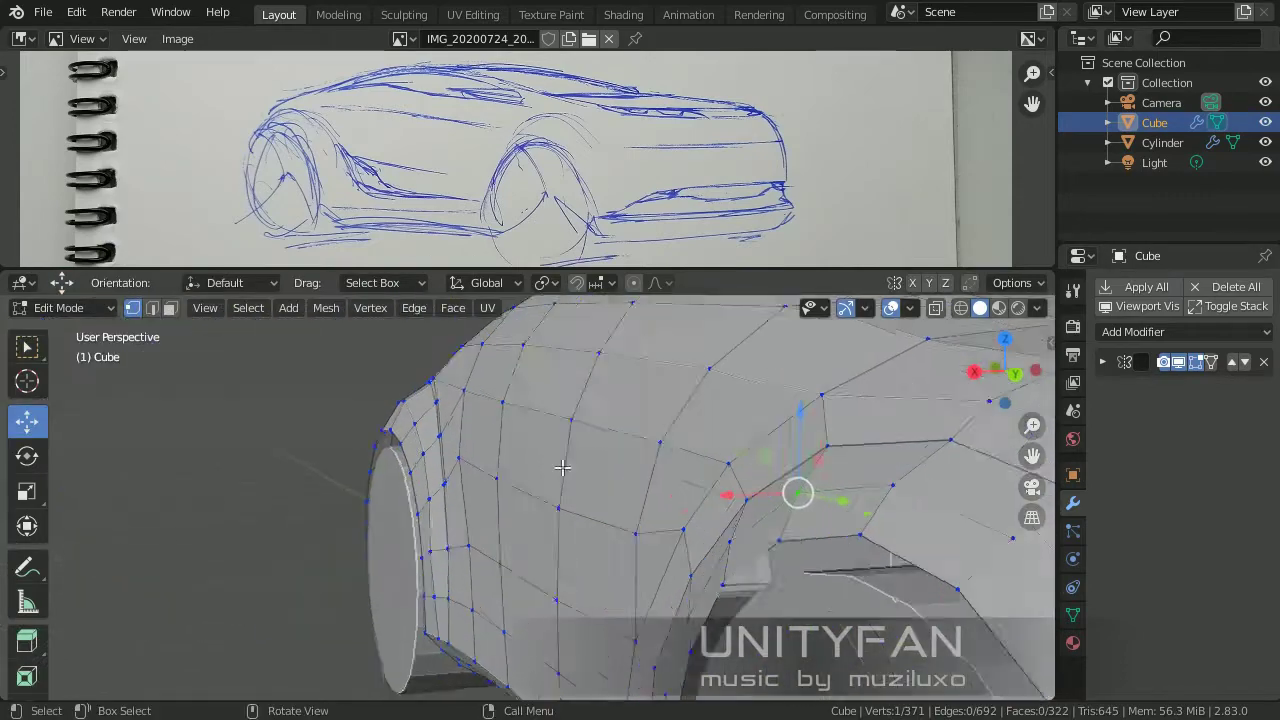
{"action": "key", "text": "KP_3"}
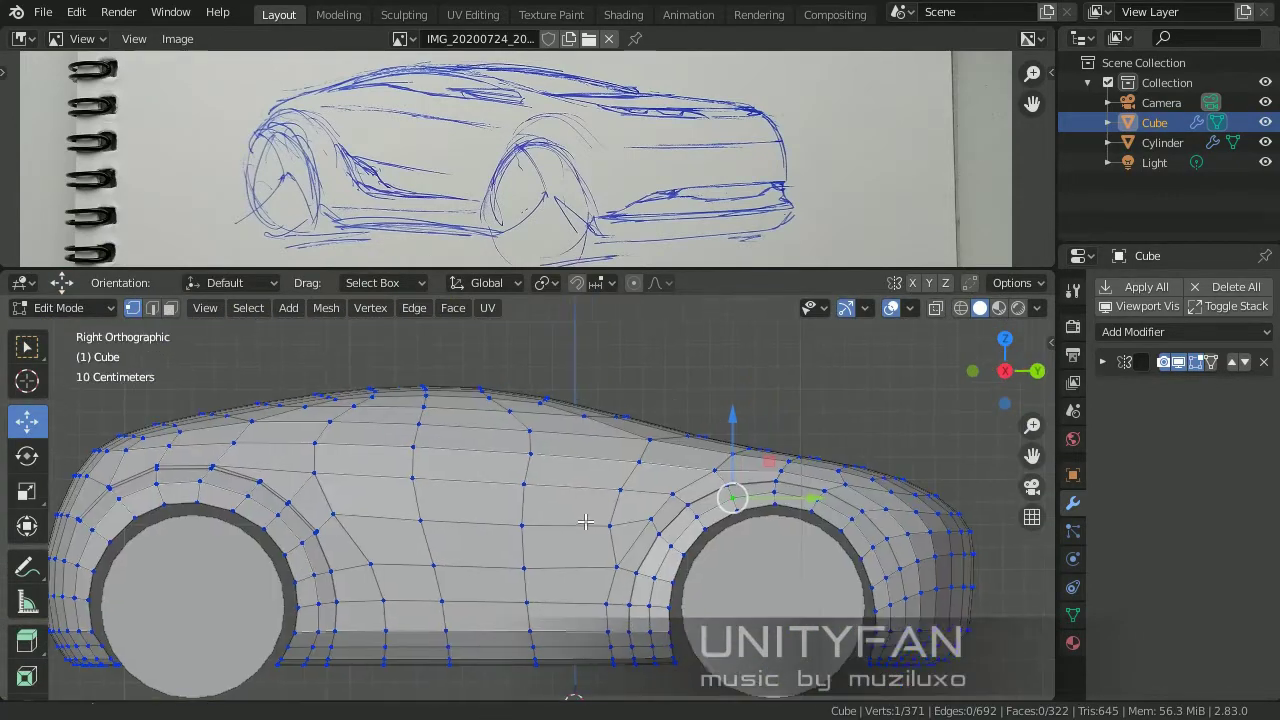
{"action": "scroll", "coordinate": [614, 493], "scroll_direction": "up", "scroll_amount": 2}
{"action": "left_click", "coordinate": [409, 433]}
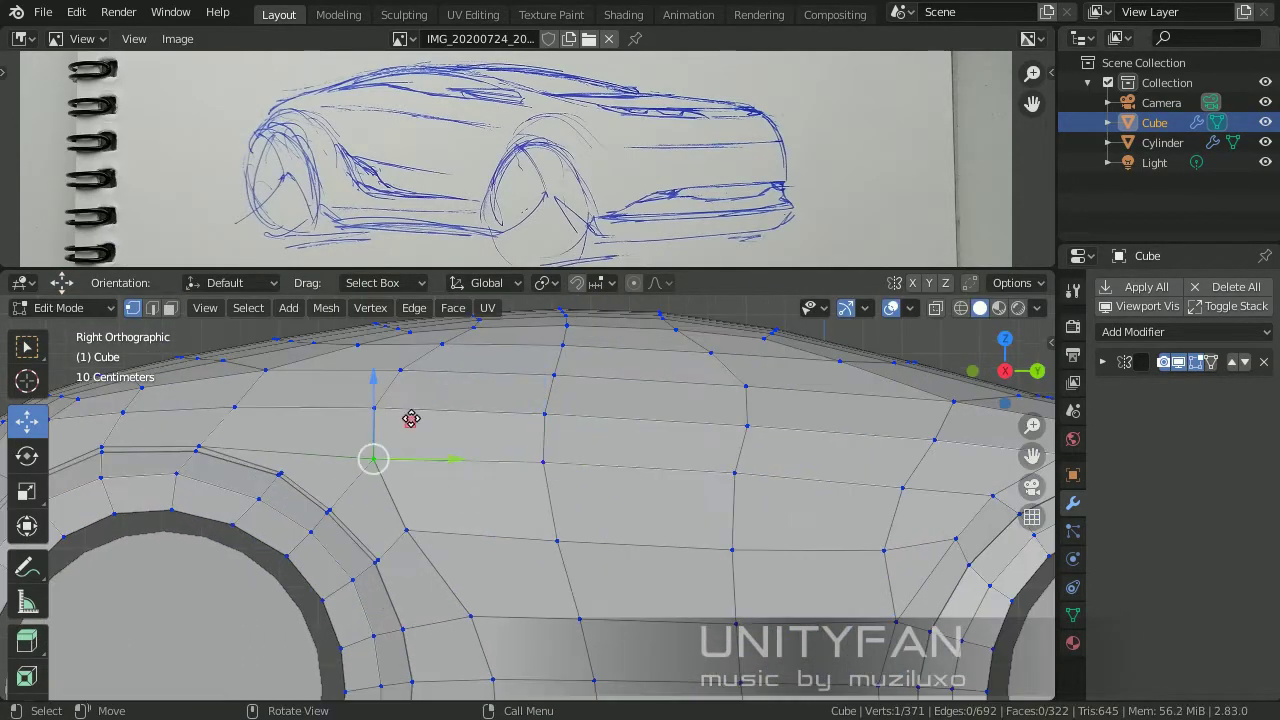
{"action": "scroll", "coordinate": [409, 433], "scroll_direction": "up", "scroll_amount": 2}
{"action": "mouse_move", "coordinate": [417, 463]}
{"action": "middle_mouse_down"}
{"action": "mouse_move", "coordinate": [534, 446]}
{"action": "mouse_move", "coordinate": [579, 496]}
{"action": "mouse_move", "coordinate": [511, 455]}
{"action": "middle_mouse_up"}
{"action": "key", "text": "KP_3"}
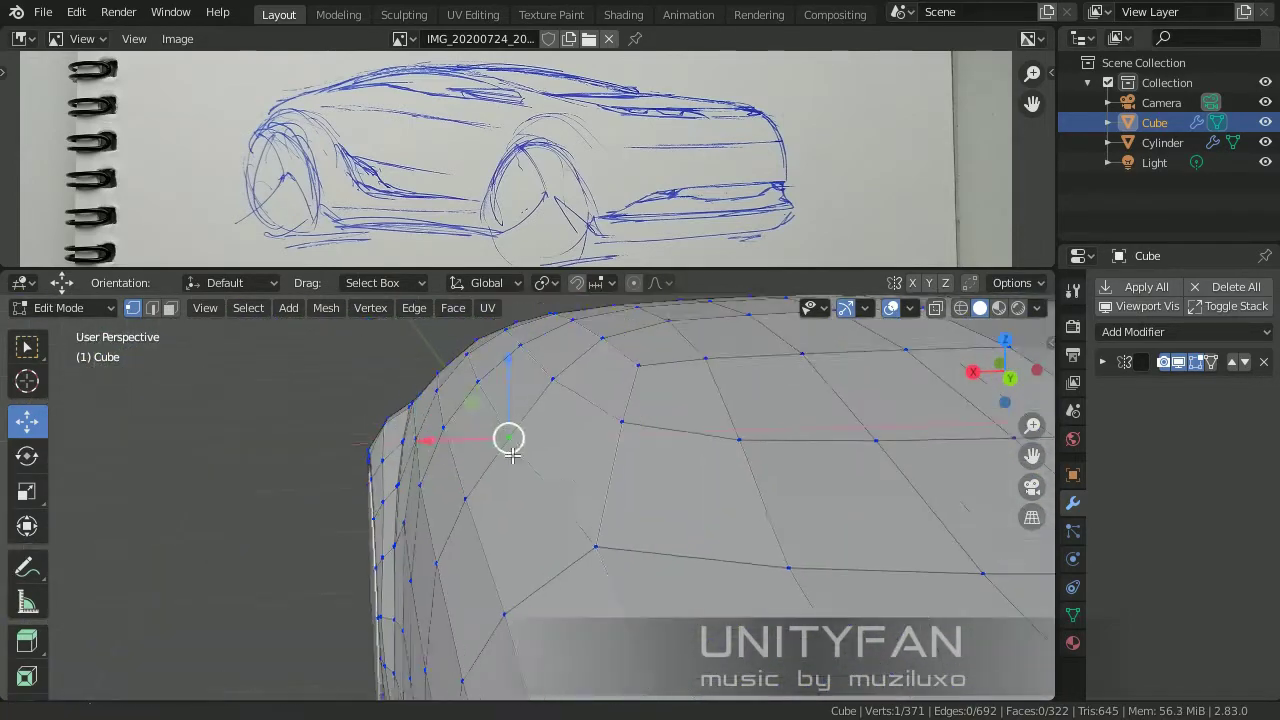
{"action": "left_click", "coordinate": [427, 389]}
Fine-tune the height of a vertex at the car's front corner and roof edge.
{"action": "mouse_move", "coordinate": [429, 406]}
{"action": "middle_mouse_down"}
{"action": "mouse_move", "coordinate": [440, 450]}
{"action": "mouse_move", "coordinate": [507, 465]}
{"action": "mouse_move", "coordinate": [534, 531]}
{"action": "mouse_move", "coordinate": [512, 469]}
{"action": "middle_mouse_up"}
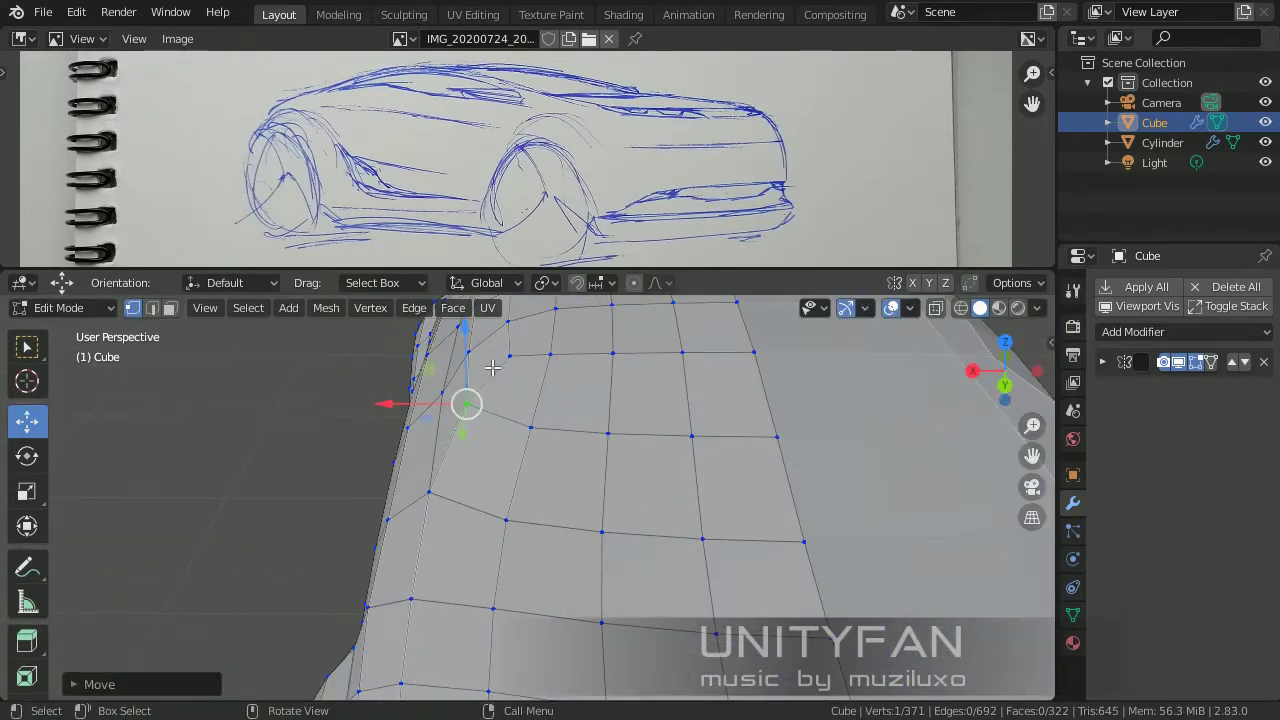
{"action": "mouse_move", "coordinate": [493, 368]}
{"action": "middle_mouse_down"}
{"action": "mouse_move", "coordinate": [525, 335]}
{"action": "mouse_move", "coordinate": [480, 395]}
{"action": "mouse_move", "coordinate": [545, 390]}
{"action": "mouse_move", "coordinate": [563, 420]}
{"action": "mouse_move", "coordinate": [500, 395]}
{"action": "mouse_move", "coordinate": [572, 405]}
{"action": "middle_mouse_up"}
{"action": "left_click_drag", "start_coordinate": [572, 405], "coordinate": [573, 401]}
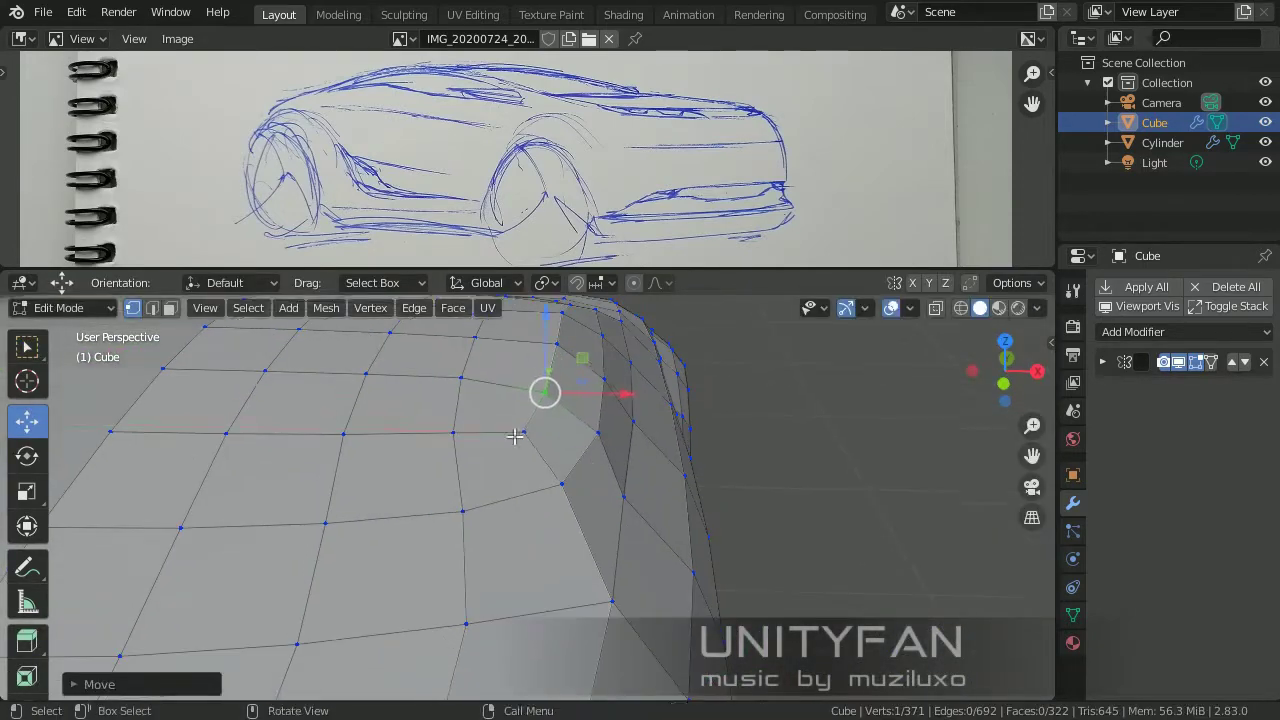
{"action": "mouse_move", "coordinate": [625, 508]}
{"action": "middle_mouse_down"}
{"action": "mouse_move", "coordinate": [371, 523]}
{"action": "mouse_move", "coordinate": [543, 437]}
{"action": "middle_mouse_up"}
{"action": "left_click_drag", "start_coordinate": [543, 437], "coordinate": [500, 480]}
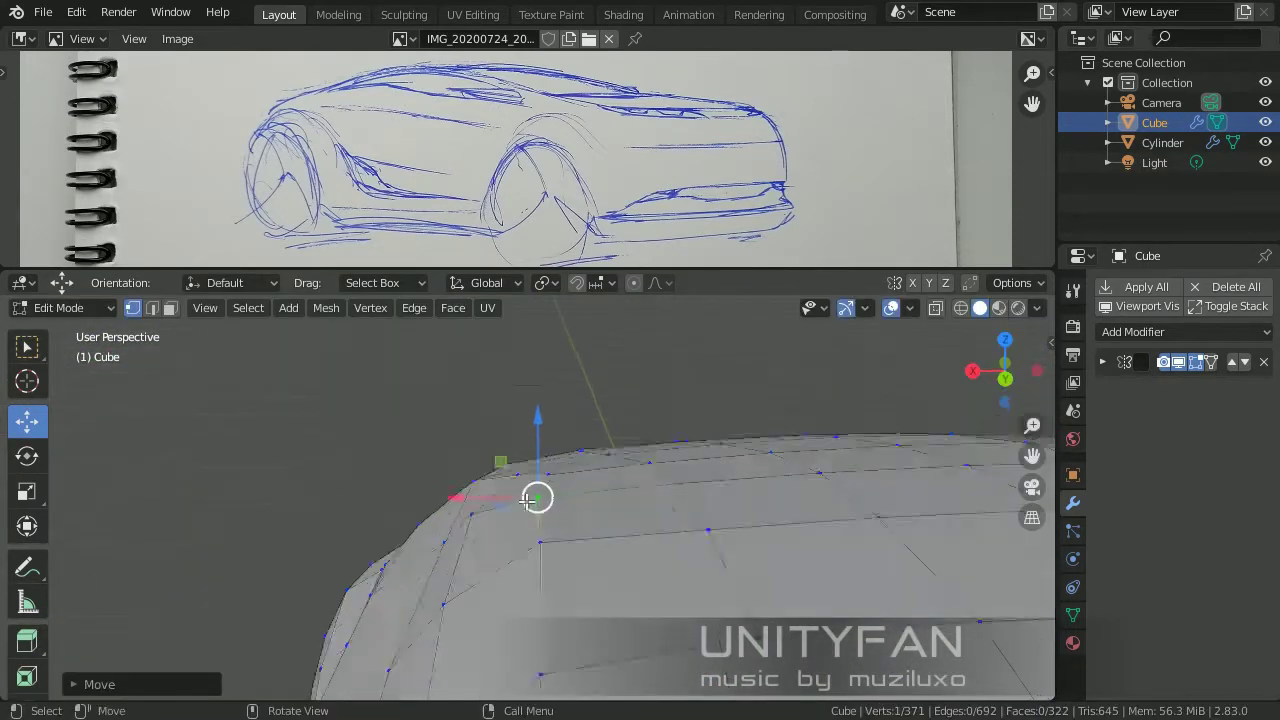
{"action": "mouse_move", "coordinate": [486, 491]}
{"action": "middle_mouse_down"}
{"action": "mouse_move", "coordinate": [577, 551]}
{"action": "mouse_move", "coordinate": [400, 430]}
{"action": "middle_mouse_up"}
{"action": "mouse_move", "coordinate": [400, 430]}
{"action": "left_mouse_down"}
{"action": "mouse_move", "coordinate": [400, 480]}
{"action": "mouse_move", "coordinate": [540, 500]}
{"action": "left_mouse_up"}
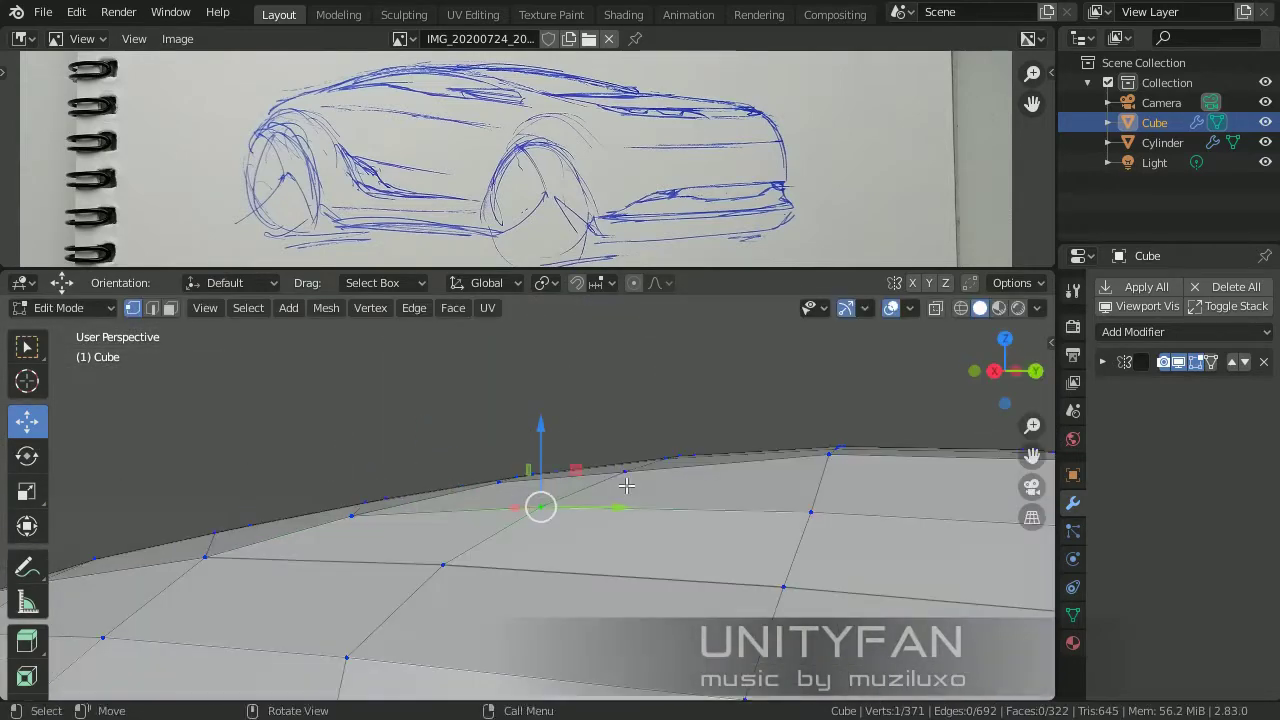
{"action": "middle_click_drag", "start_coordinate": [540, 500], "coordinate": [656, 503]}
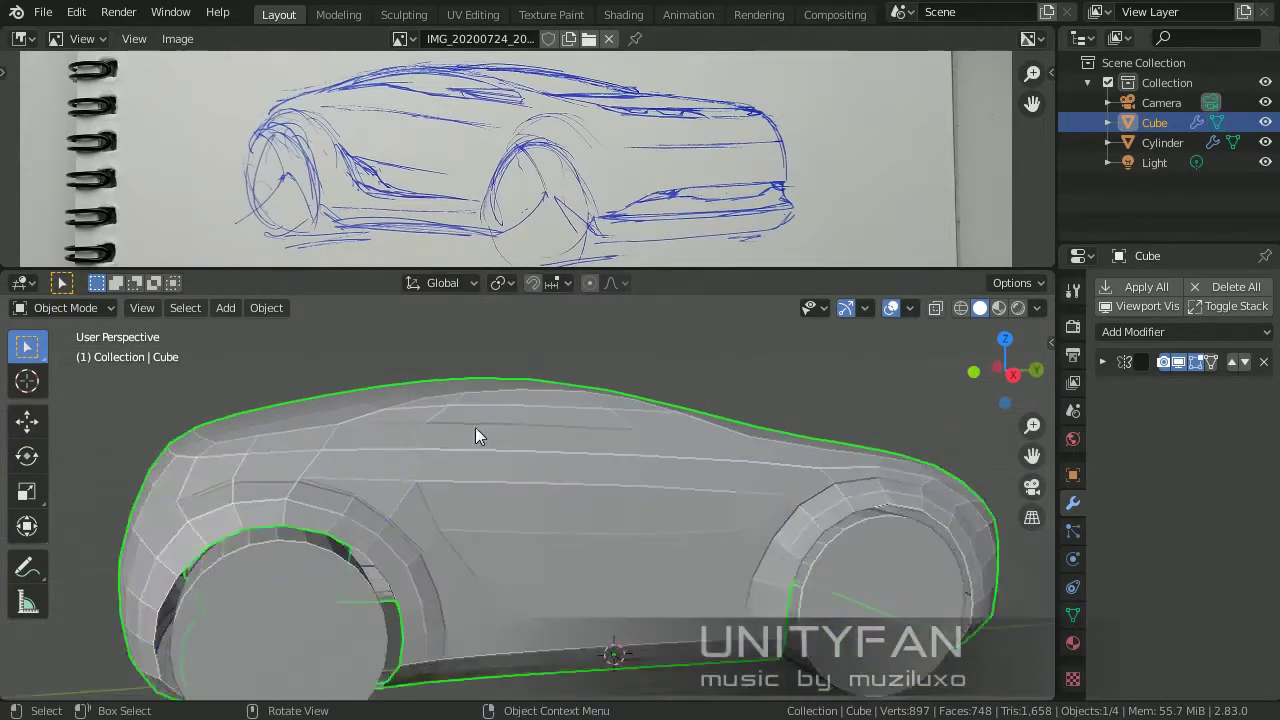
Move the side edge line on the body's upper side and check the result on the whole car.
{"action": "scroll", "coordinate": [513, 472], "scroll_direction": "up", "scroll_amount": 2}
{"action": "middle_click_drag", "start_coordinate": [681, 471], "coordinate": [476, 460]}
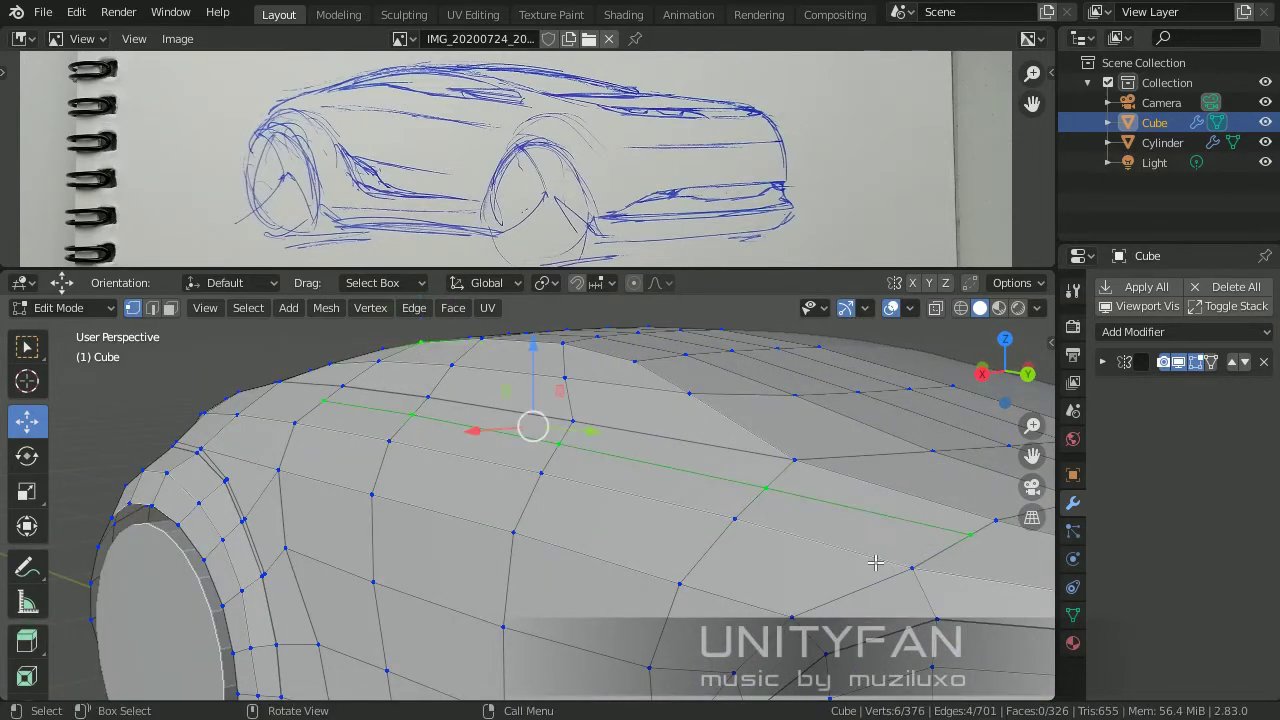
{"action": "middle_click_drag", "start_coordinate": [875, 563], "coordinate": [329, 370], "text": "shift"}
{"action": "left_click", "coordinate": [305, 376]}
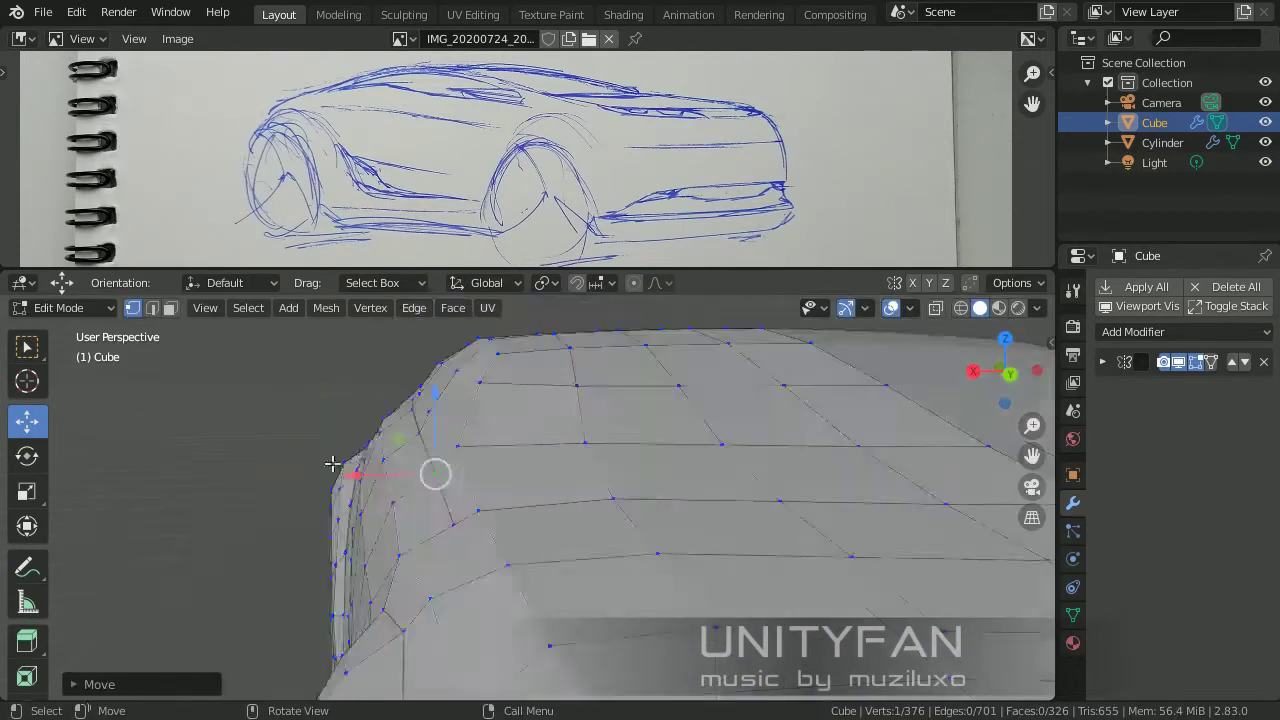
{"action": "middle_click_drag", "start_coordinate": [334, 463], "coordinate": [605, 488]}
{"action": "key", "text": "Tab"}
{"action": "scroll", "coordinate": [600, 505], "scroll_direction": "down", "scroll_amount": 5}
{"action": "scroll", "coordinate": [600, 505], "scroll_direction": "down", "scroll_amount": 3}
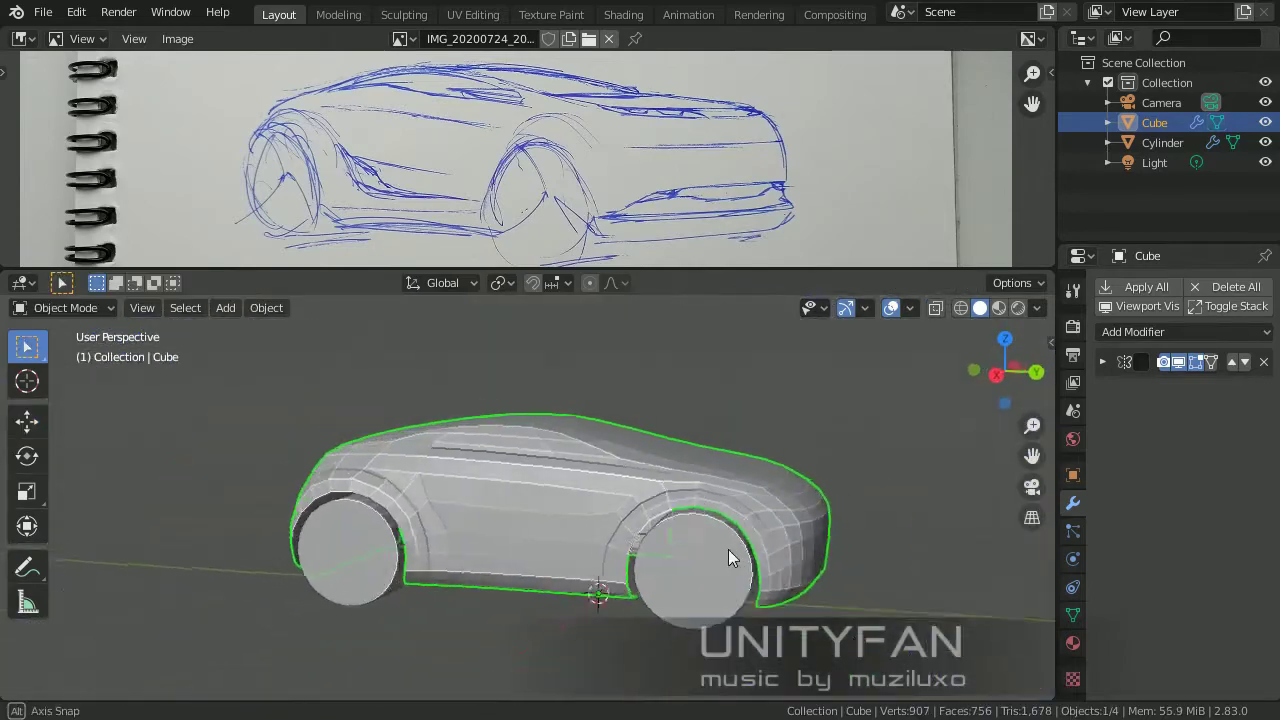
{"action": "scroll", "coordinate": [577, 500], "scroll_direction": "up", "scroll_amount": 8}
In side view, slide the selected edge line further along the body side.
{"action": "key", "text": "Tab"}
{"action": "key", "text": "KP_3"}
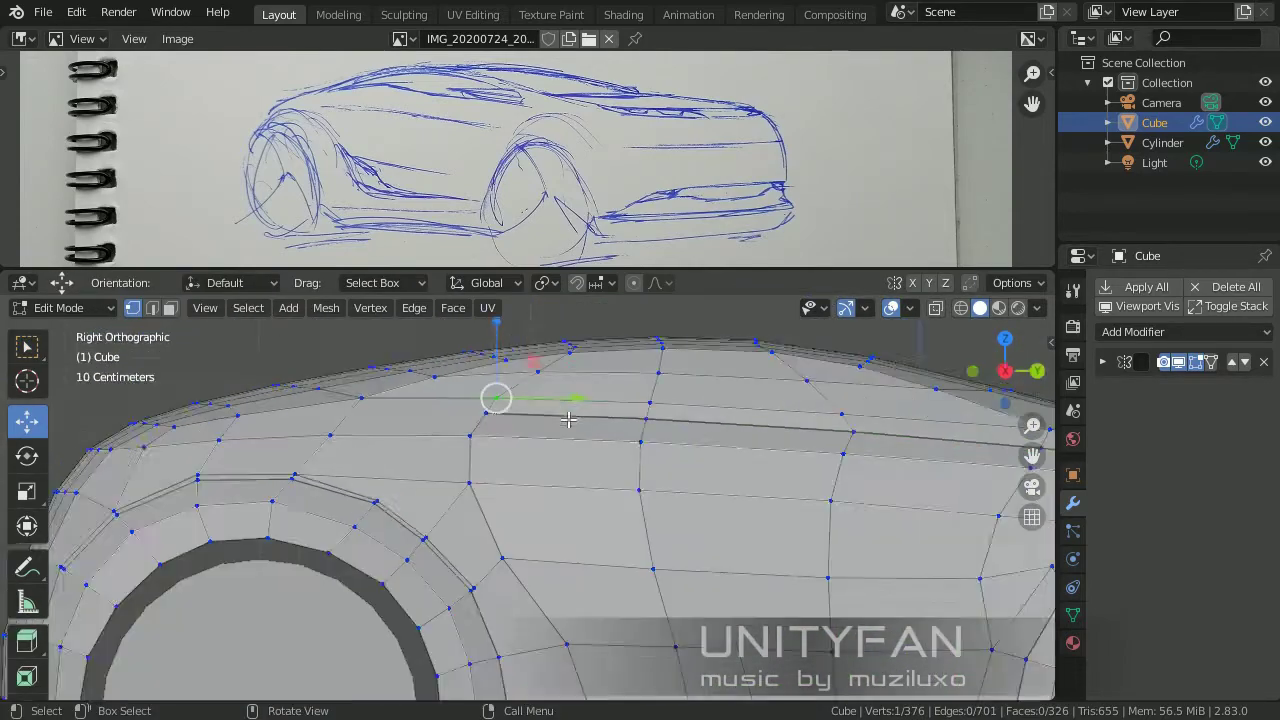
{"action": "left_click_drag", "start_coordinate": [500, 400], "coordinate": [604, 392]}
{"action": "middle_click_drag", "start_coordinate": [533, 342], "coordinate": [322, 384]}
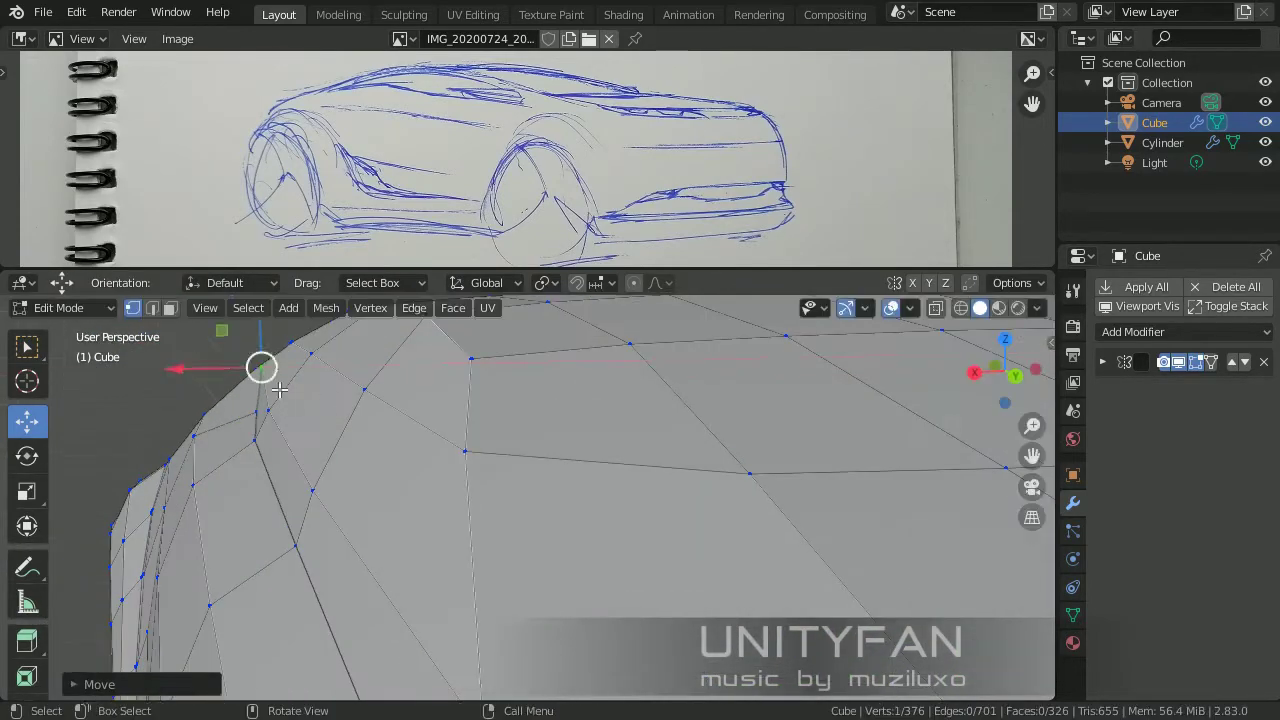
{"action": "scroll", "coordinate": [270, 400], "scroll_direction": "down", "scroll_amount": 3}
{"action": "key", "text": "Tab"}
{"action": "key", "text": "Tab"}
{"action": "scroll", "coordinate": [449, 580], "scroll_direction": "up", "scroll_amount": 3}
Nudge the front-corner vertices, moving one of them 0.065 m.
{"action": "key", "text": "g"}
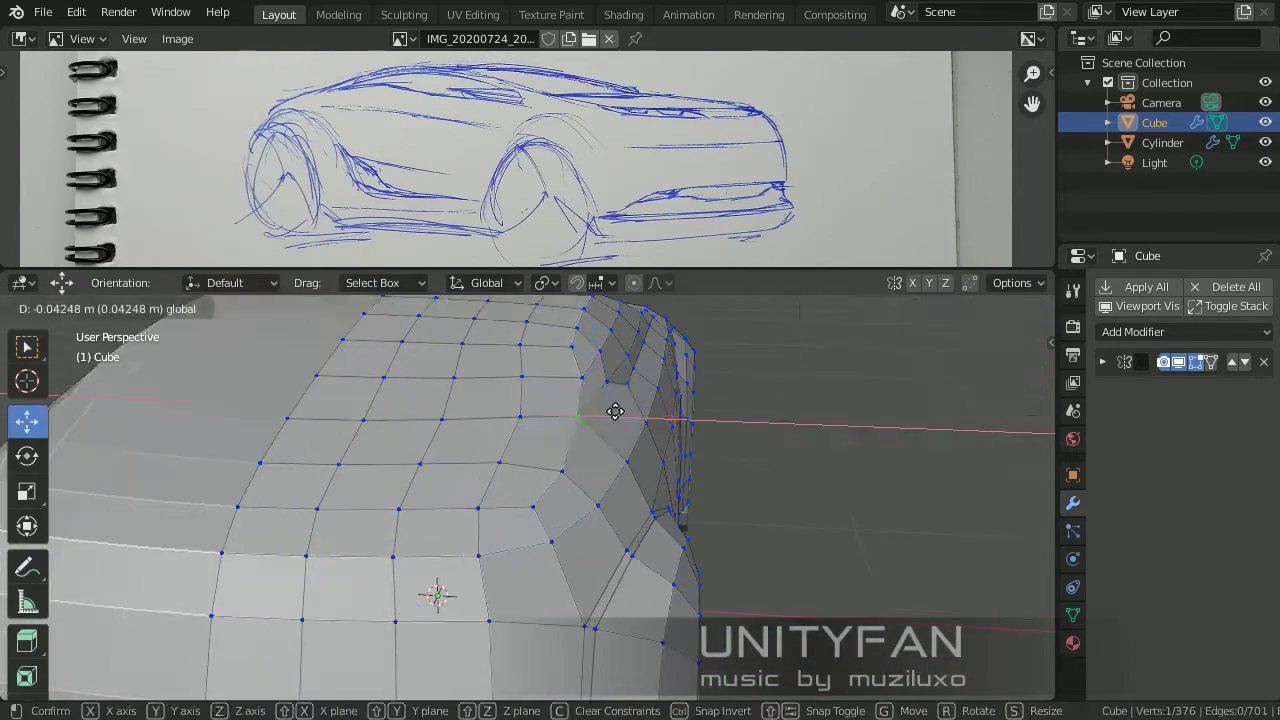
{"action": "left_click", "coordinate": [615, 411]}
{"action": "middle_click_drag", "start_coordinate": [608, 371], "coordinate": [521, 379]}
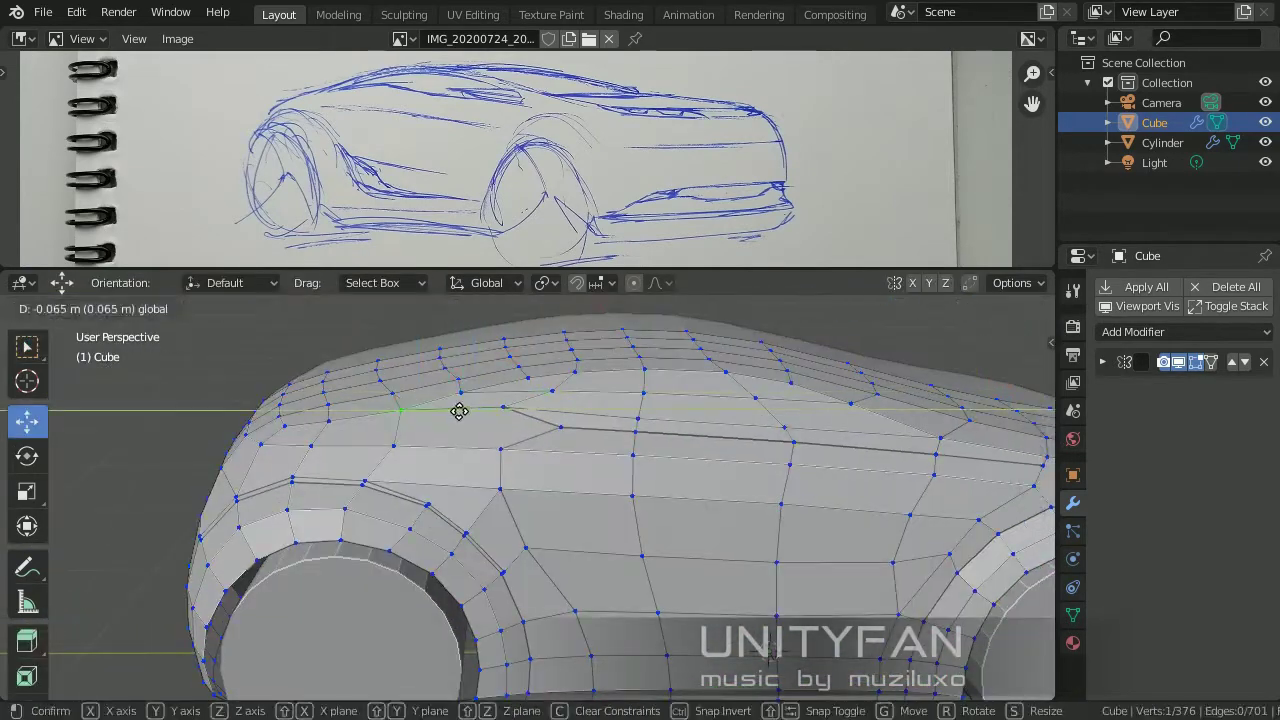
{"action": "left_click", "coordinate": [459, 411]}
{"action": "middle_click_drag", "start_coordinate": [459, 411], "coordinate": [326, 420]}
{"action": "left_click", "coordinate": [326, 374]}
{"action": "scroll", "coordinate": [409, 434], "scroll_direction": "down", "scroll_amount": 4}
Adjust another front-corner vertex and review the whole car outside Edit Mode.
{"action": "key", "text": "Tab"}
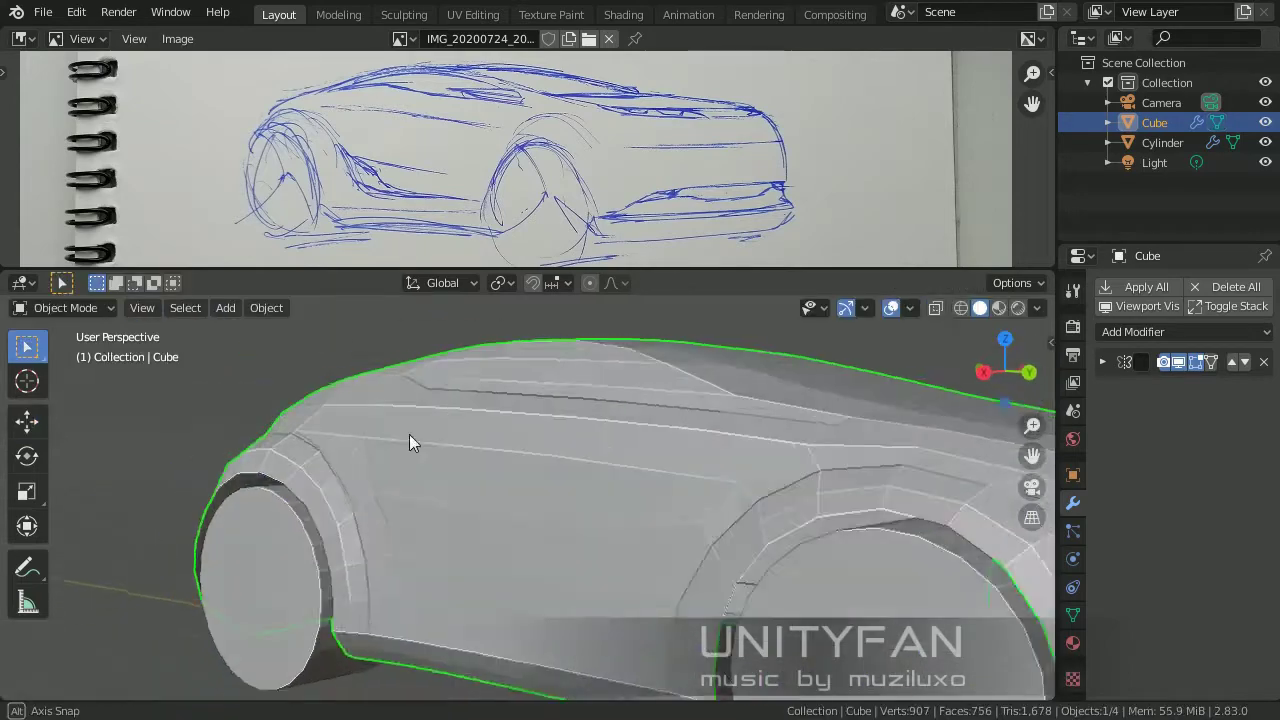
{"action": "key", "text": "Tab"}
{"action": "scroll", "coordinate": [440, 420], "scroll_direction": "up", "scroll_amount": 4}
{"action": "left_click", "coordinate": [463, 355]}
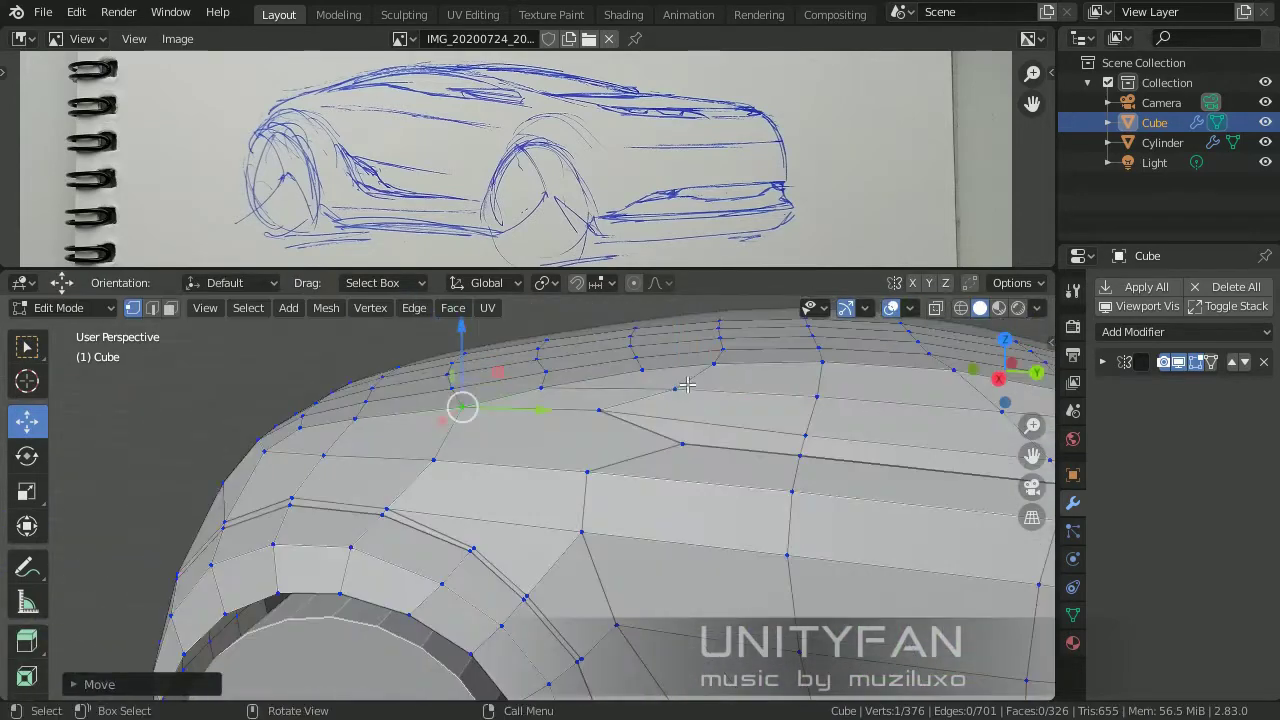
{"action": "key", "text": "Tab"}
{"action": "scroll", "coordinate": [621, 418], "scroll_direction": "down", "scroll_amount": 3}
{"action": "scroll", "coordinate": [595, 451], "scroll_direction": "down", "scroll_amount": 2}
From the exact side view, begin a knife cut from the wheel arch on the body mesh.
{"action": "mouse_move", "coordinate": [533, 442]}
{"action": "middle_mouse_down"}
{"action": "mouse_move", "coordinate": [531, 460]}
{"action": "mouse_move", "coordinate": [616, 477]}
{"action": "middle_mouse_up"}
{"action": "scroll", "coordinate": [427, 460], "scroll_direction": "up", "scroll_amount": 2}
{"action": "key", "text": "KP_3"}
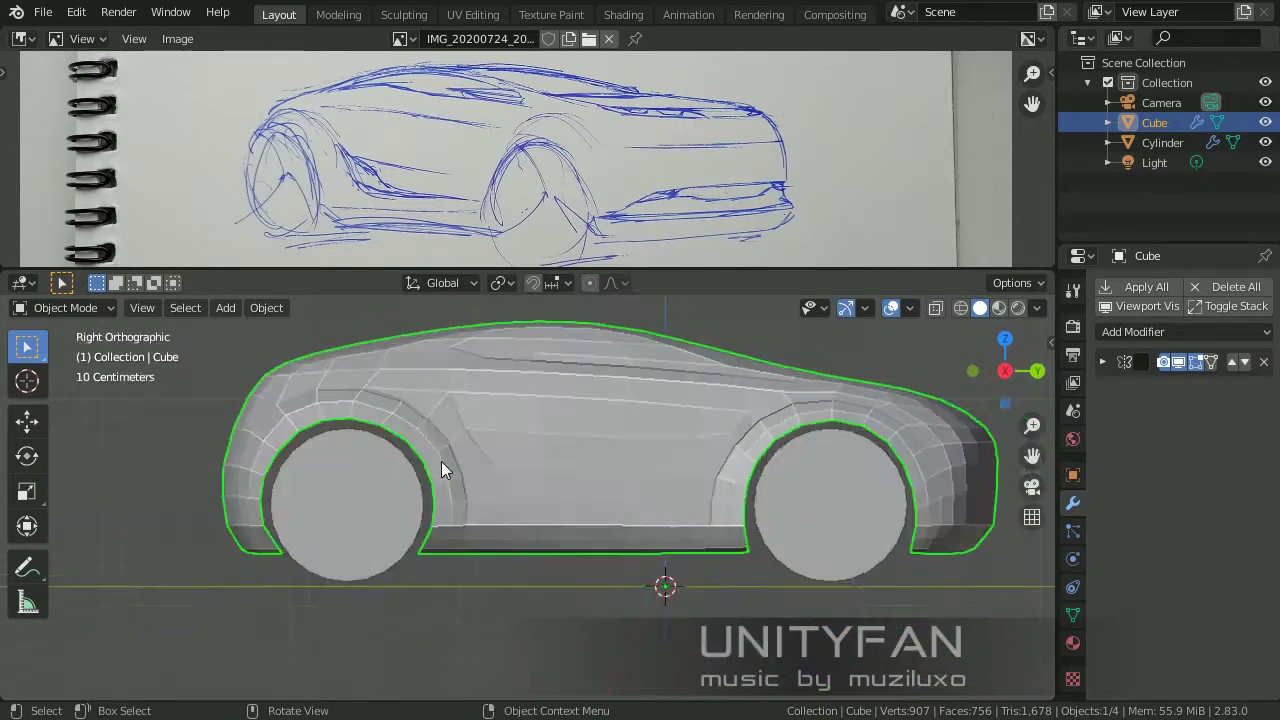
{"action": "key", "text": "Tab"}
{"action": "scroll", "coordinate": [441, 461], "scroll_direction": "up", "scroll_amount": 3}
{"action": "key", "text": "k"}
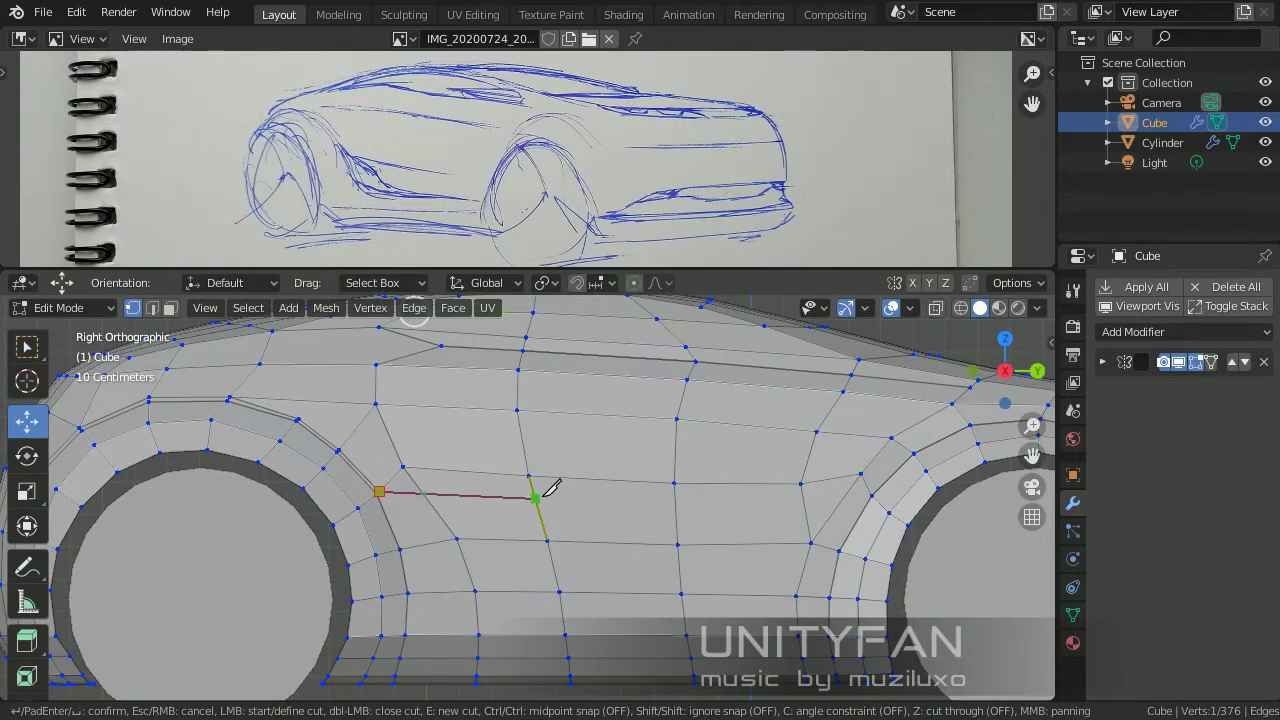
Confirm the knife cut across the door area and inspect it from the side view.
{"action": "key", "text": "Return"}
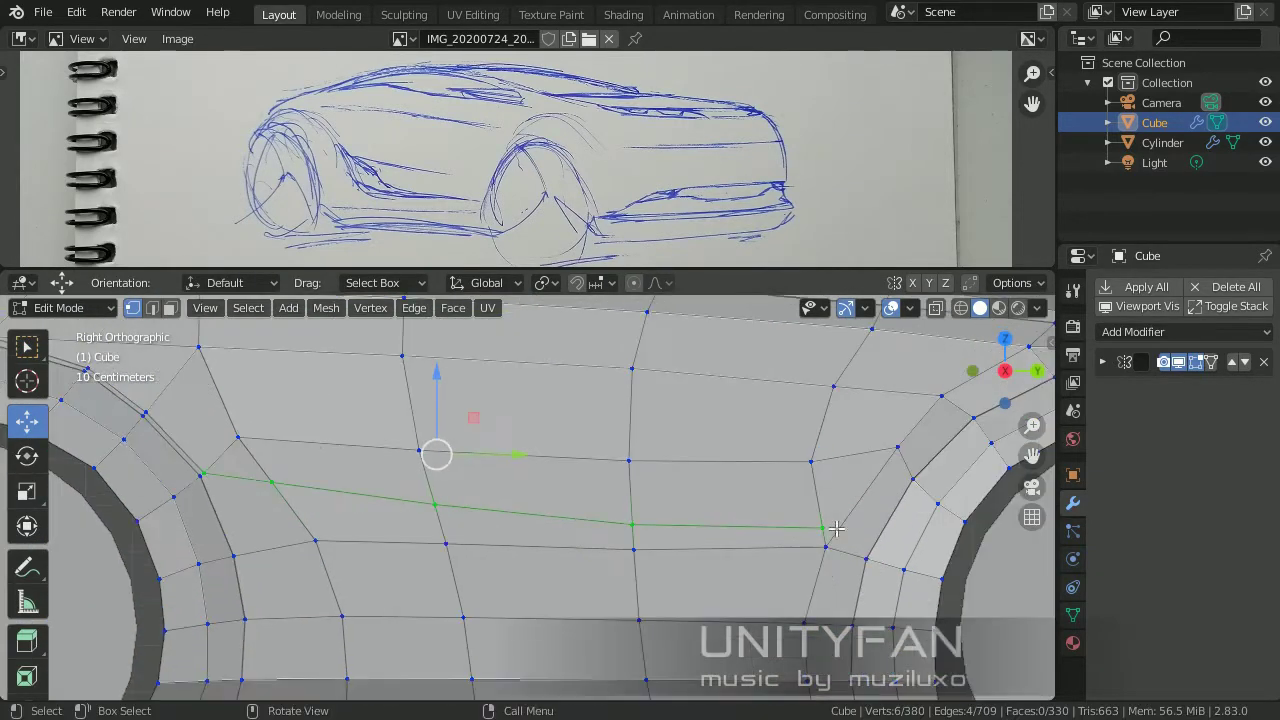
{"action": "scroll", "coordinate": [674, 554], "scroll_direction": "up", "scroll_amount": 2}
{"action": "mouse_move", "coordinate": [674, 554]}
{"action": "middle_mouse_down"}
{"action": "mouse_move", "coordinate": [674, 520]}
{"action": "mouse_move", "coordinate": [463, 501]}
{"action": "mouse_move", "coordinate": [720, 549]}
{"action": "mouse_move", "coordinate": [671, 443]}
{"action": "middle_mouse_up"}
{"action": "key", "text": "KP_3"}
{"action": "scroll", "coordinate": [339, 437], "scroll_direction": "up", "scroll_amount": 2}
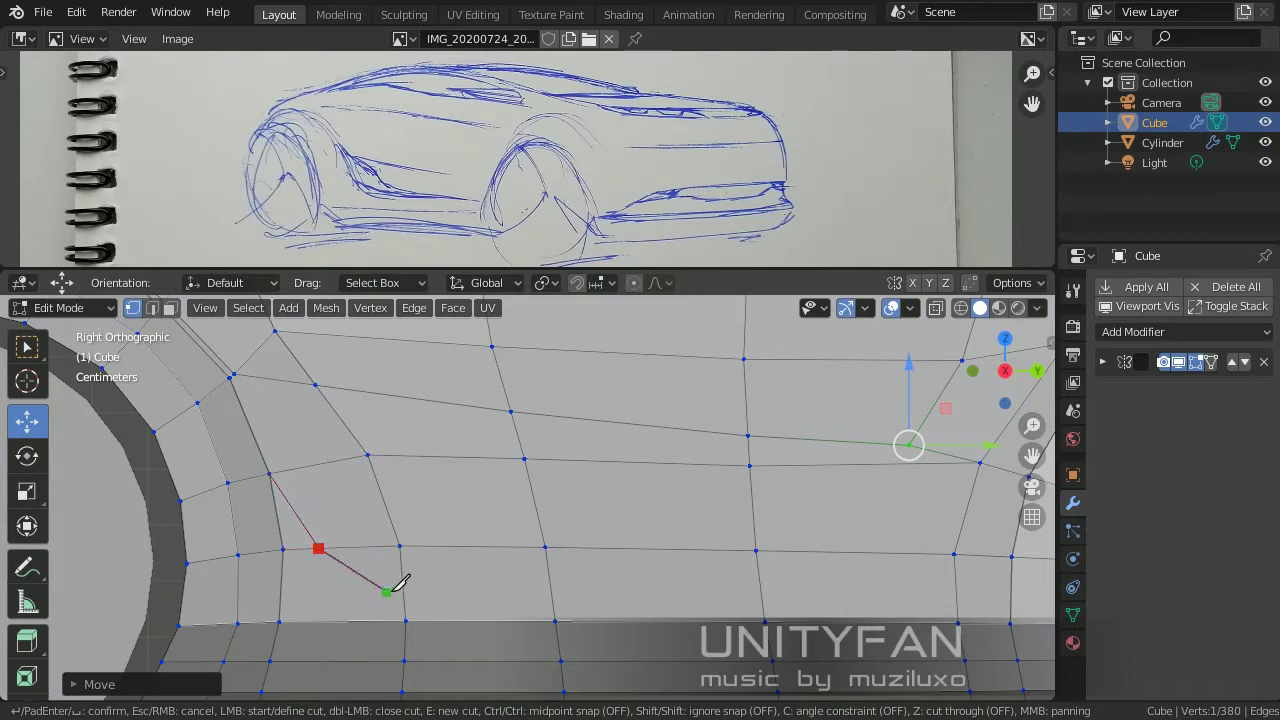
{"action": "middle_click_drag", "start_coordinate": [947, 608], "coordinate": [470, 430]}
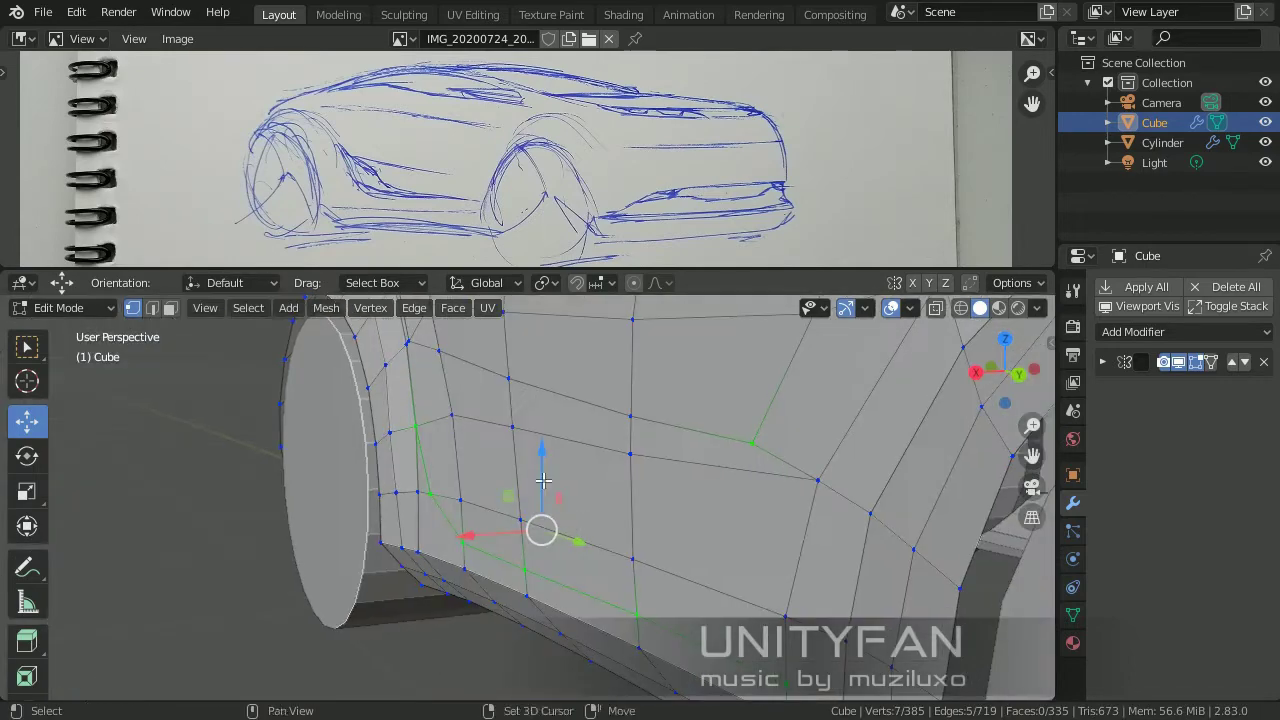
Move several side-panel vertices near the door to follow the sketch.
{"action": "left_click", "coordinate": [465, 418]}
{"action": "key", "text": "g"}
{"action": "left_click", "coordinate": [540, 417]}
{"action": "mouse_move", "coordinate": [534, 494]}
{"action": "middle_mouse_down"}
{"action": "mouse_move", "coordinate": [663, 466]}
{"action": "mouse_move", "coordinate": [694, 486]}
{"action": "mouse_move", "coordinate": [525, 468]}
{"action": "mouse_move", "coordinate": [443, 394]}
{"action": "mouse_move", "coordinate": [423, 463]}
{"action": "mouse_move", "coordinate": [352, 388]}
{"action": "mouse_move", "coordinate": [320, 410]}
{"action": "mouse_move", "coordinate": [348, 459]}
{"action": "mouse_move", "coordinate": [443, 529]}
{"action": "mouse_move", "coordinate": [663, 443]}
{"action": "mouse_move", "coordinate": [600, 440]}
{"action": "mouse_move", "coordinate": [499, 463]}
{"action": "mouse_move", "coordinate": [600, 479]}
{"action": "middle_mouse_up"}
{"action": "key", "text": "g"}
{"action": "left_click", "coordinate": [409, 394]}
{"action": "key", "text": "g"}
{"action": "key", "text": "g"}
{"action": "left_click", "coordinate": [348, 459]}
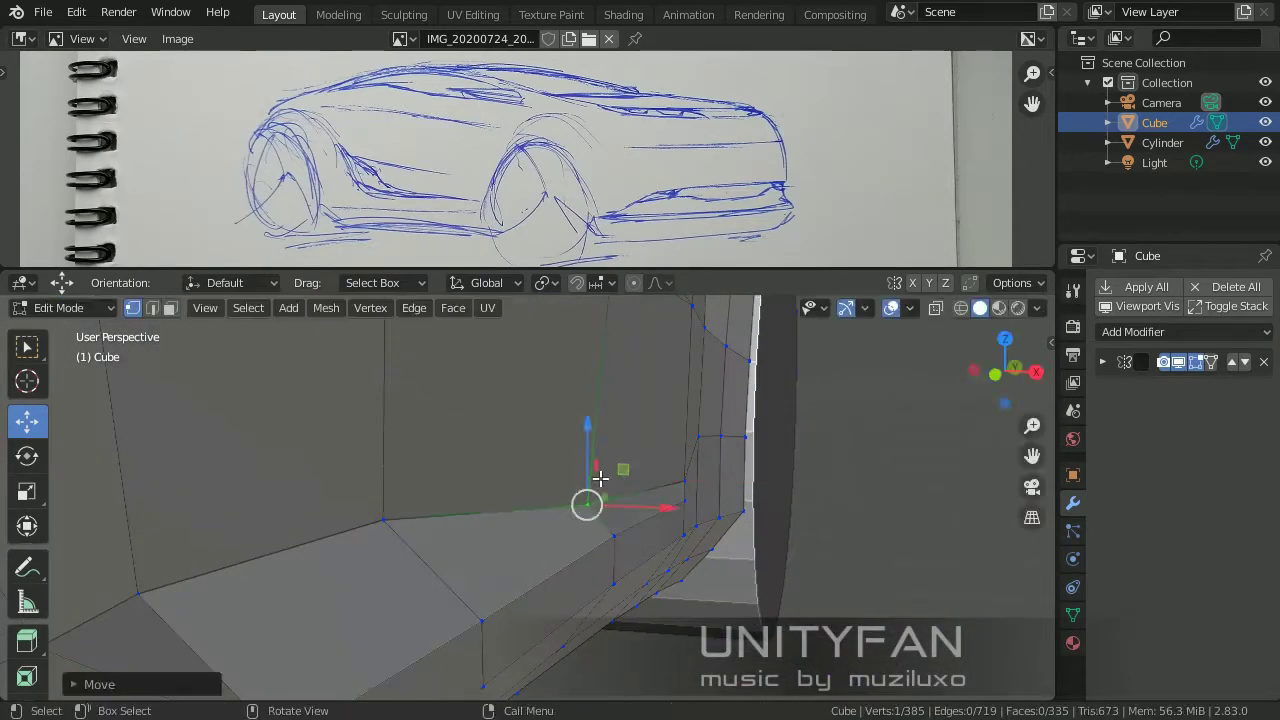
{"action": "left_click", "coordinate": [449, 503]}
Nudge another lower side-panel vertex beside the door.
{"action": "scroll", "coordinate": [434, 520], "scroll_direction": "down", "scroll_amount": 3}
{"action": "scroll", "coordinate": [434, 520], "scroll_direction": "up", "scroll_amount": 3}
{"action": "scroll", "coordinate": [495, 493], "scroll_direction": "up", "scroll_amount": 2}
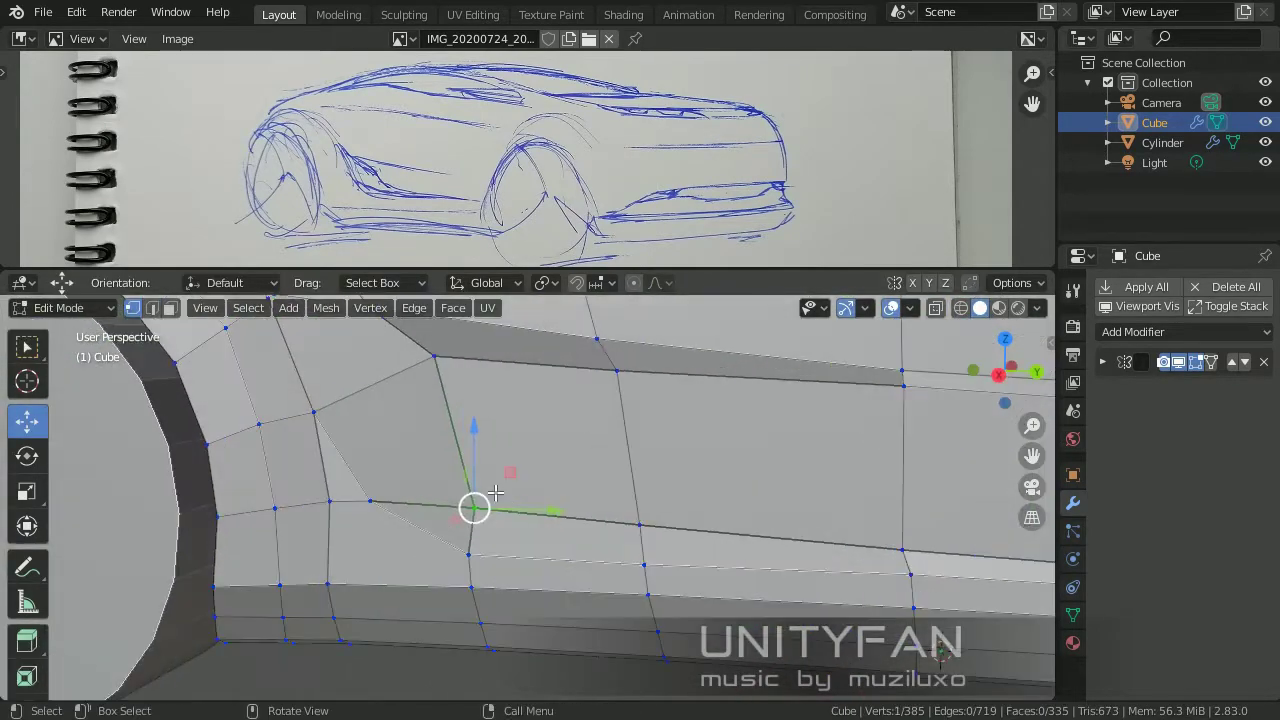
{"action": "left_click", "coordinate": [586, 508]}
{"action": "scroll", "coordinate": [586, 508], "scroll_direction": "down", "scroll_amount": 2}
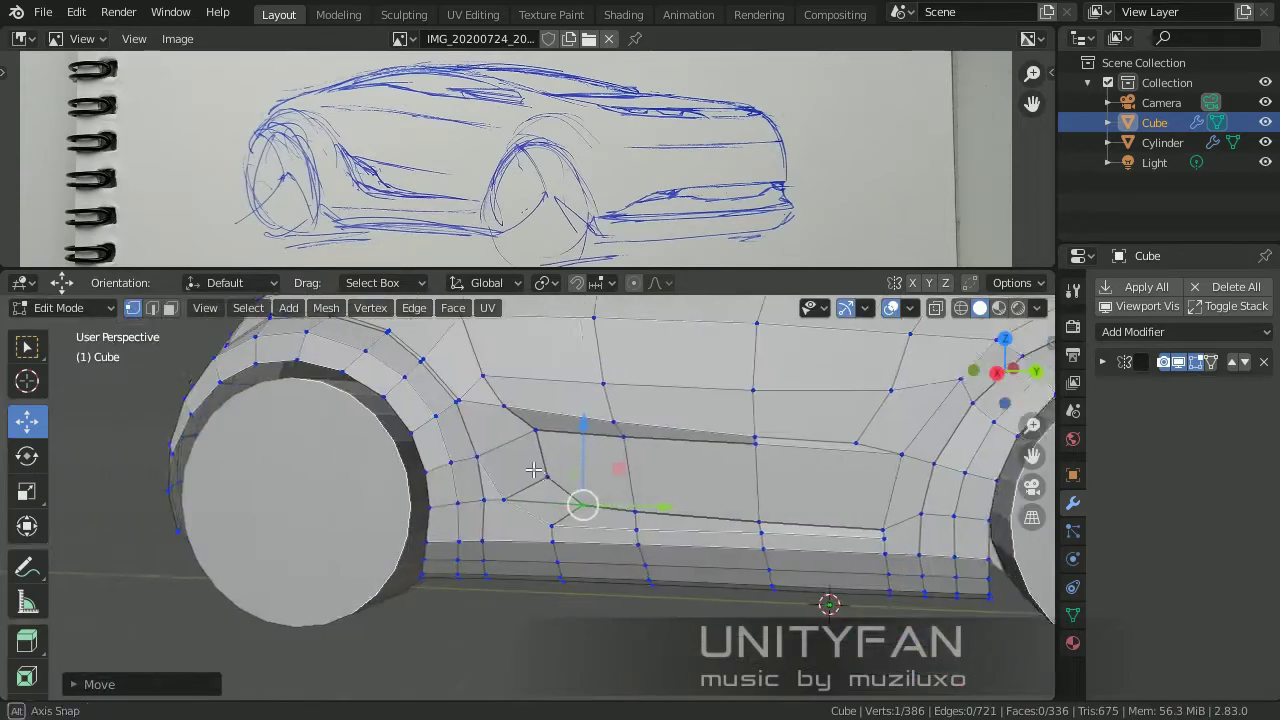
{"action": "middle_click_drag", "start_coordinate": [586, 508], "coordinate": [470, 365]}
Frame the selected vertex close up and check the whole car outside Edit Mode.
{"action": "key", "text": "k"}
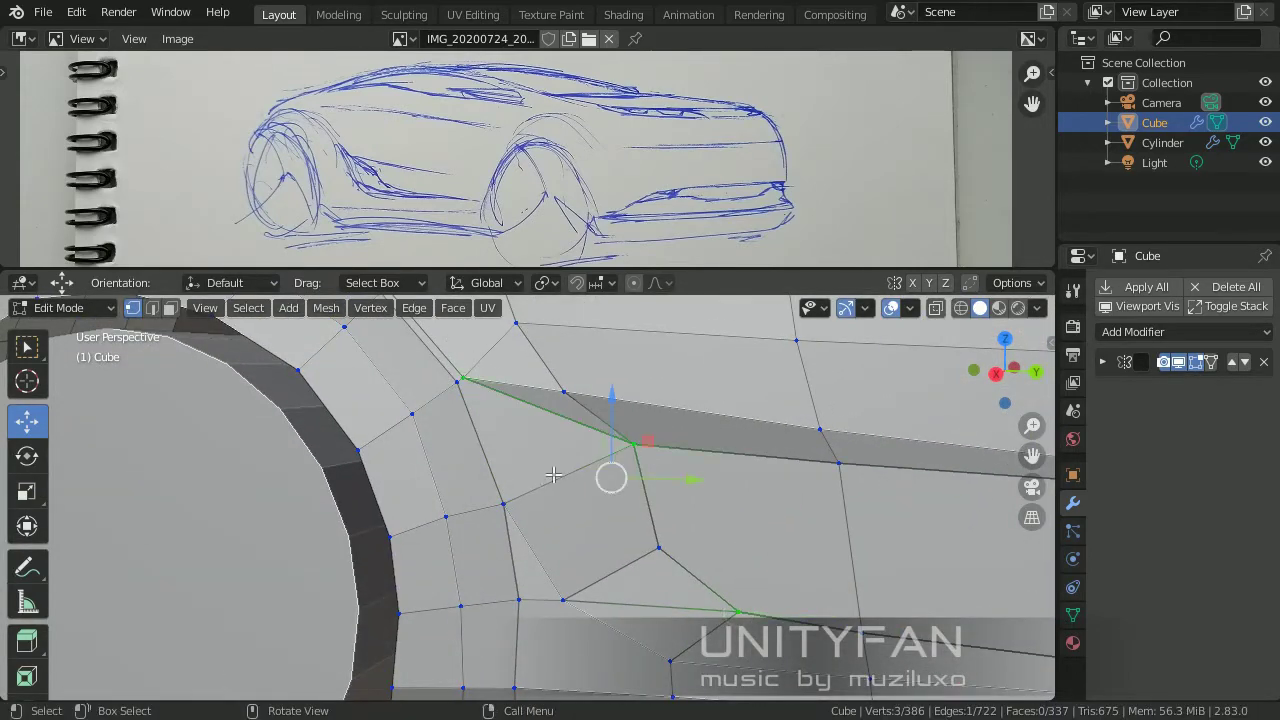
{"action": "key", "text": "Tab"}
{"action": "key", "text": "Tab"}
{"action": "key", "text": "KP_Decimal"}
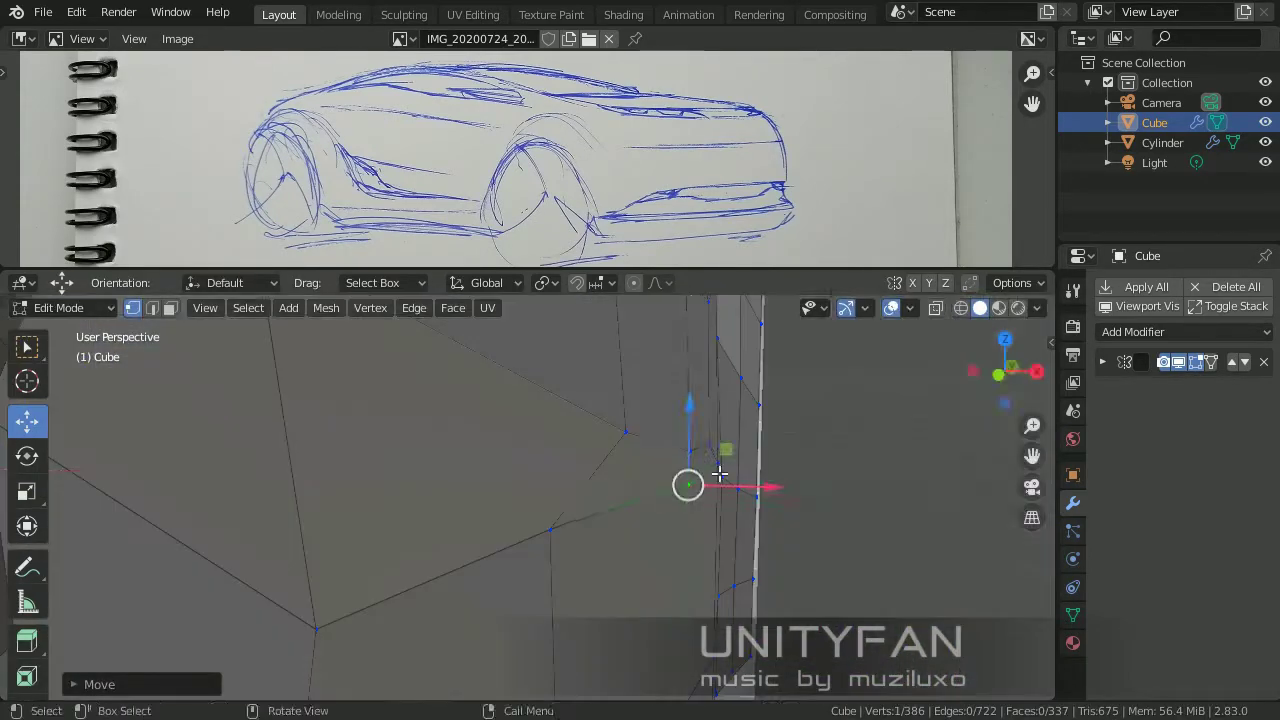
{"action": "scroll", "coordinate": [603, 486], "scroll_direction": "down", "scroll_amount": 3}
{"action": "scroll", "coordinate": [603, 486], "scroll_direction": "down", "scroll_amount": 3}
{"action": "key", "text": "Tab"}
{"action": "mouse_move", "coordinate": [520, 520]}
{"action": "middle_mouse_down"}
{"action": "mouse_move", "coordinate": [437, 587]}
{"action": "mouse_move", "coordinate": [443, 520]}
{"action": "middle_mouse_up"}
{"action": "key", "text": "Tab"}
{"action": "key", "text": "KP_Decimal"}
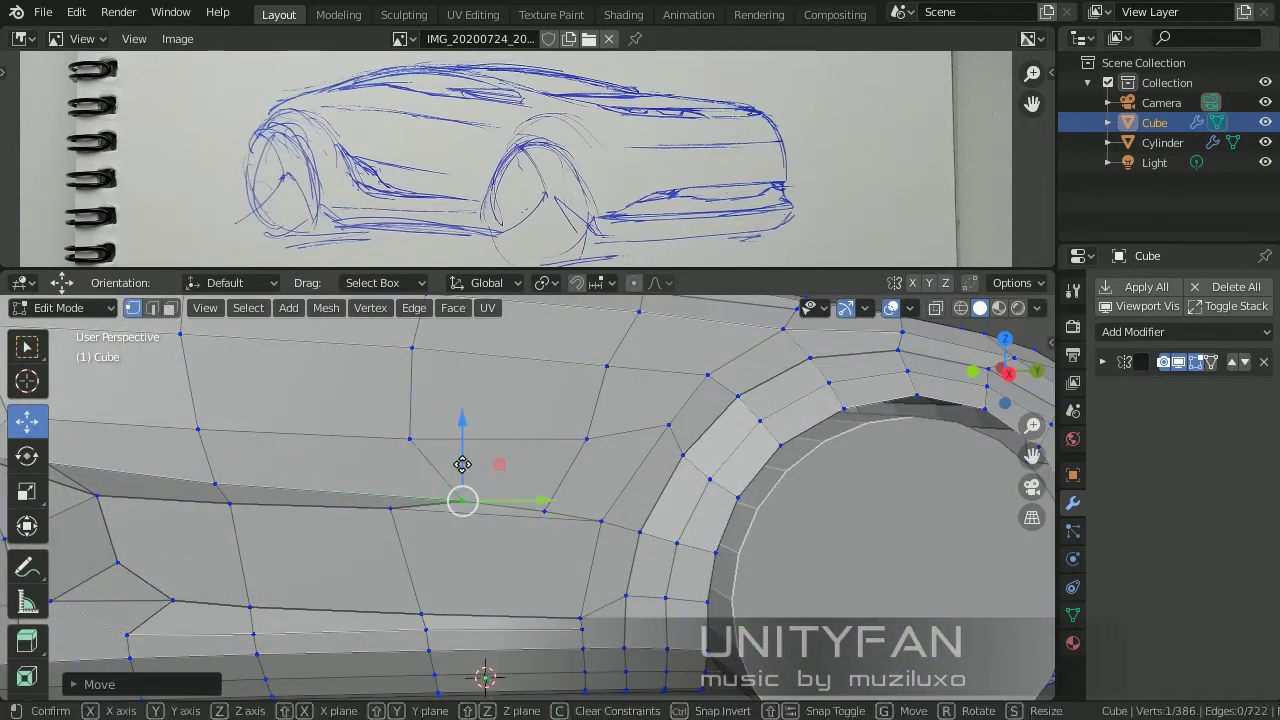
{"action": "mouse_move", "coordinate": [462, 464]}
{"action": "middle_mouse_down"}
{"action": "mouse_move", "coordinate": [619, 596]}
{"action": "mouse_move", "coordinate": [611, 449]}
{"action": "middle_mouse_up"}
Grow the selection to four vertices and refine the side crease vertices between the arches.
{"action": "key", "text": "ctrl+KP_Add"}
{"action": "left_click", "coordinate": [579, 400]}
{"action": "mouse_move", "coordinate": [579, 400]}
{"action": "middle_mouse_down"}
{"action": "mouse_move", "coordinate": [669, 451]}
{"action": "mouse_move", "coordinate": [491, 486]}
{"action": "mouse_move", "coordinate": [423, 540]}
{"action": "middle_mouse_up"}
{"action": "left_click", "coordinate": [587, 462]}
{"action": "scroll", "coordinate": [587, 462], "scroll_direction": "down", "scroll_amount": 3}
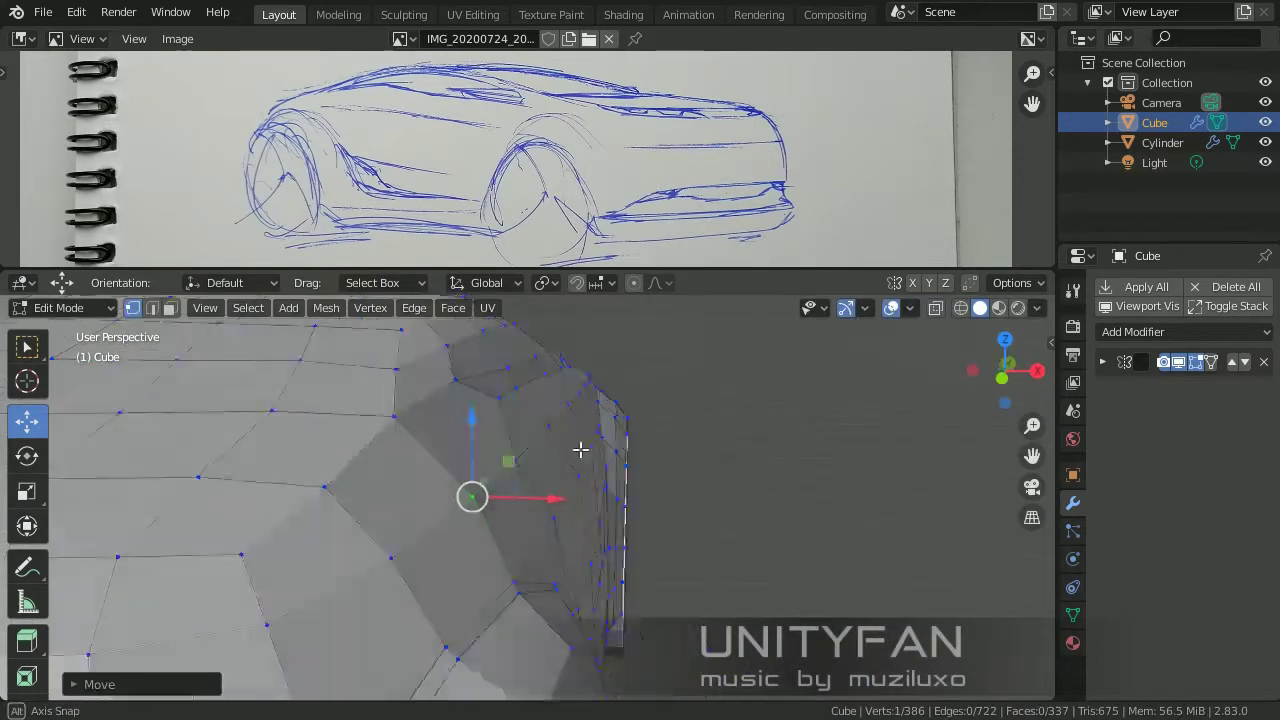
{"action": "middle_click_drag", "start_coordinate": [580, 449], "coordinate": [531, 509]}
{"action": "scroll", "coordinate": [557, 499], "scroll_direction": "up", "scroll_amount": 2}
{"action": "scroll", "coordinate": [557, 499], "scroll_direction": "up", "scroll_amount": 2}
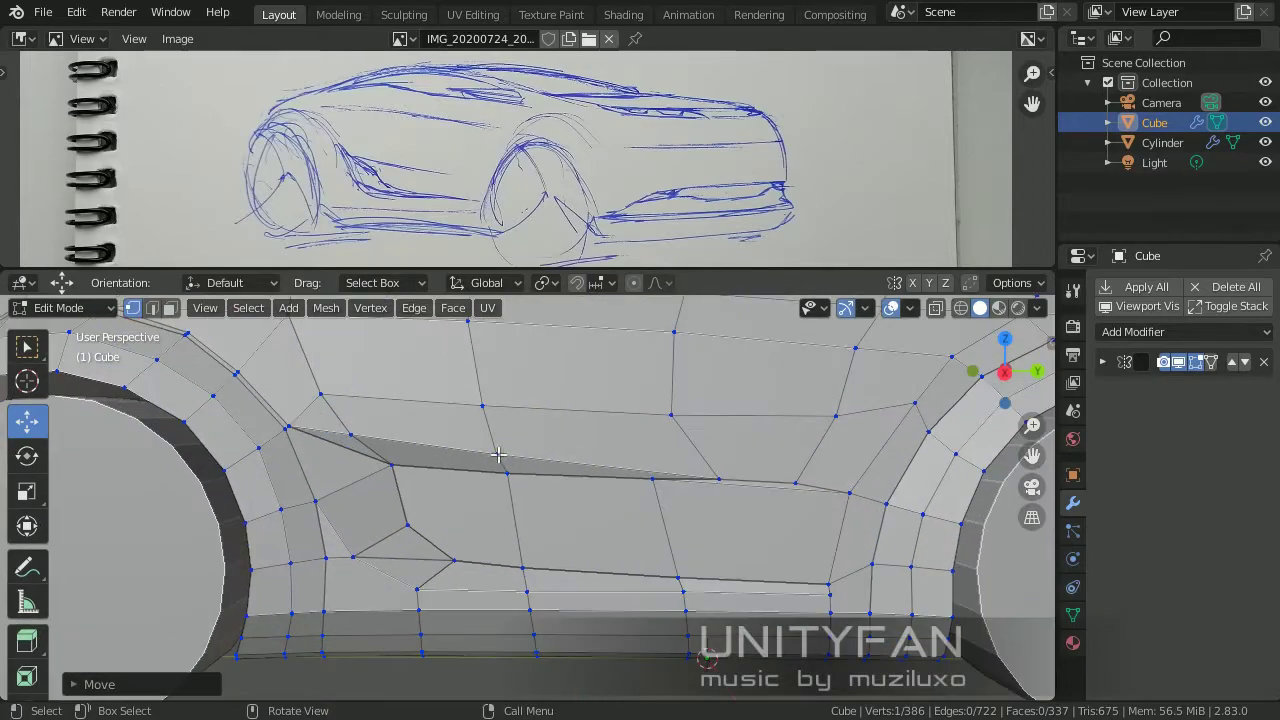
Review the body from a three-quarter view, then resume editing the side panel.
{"action": "key", "text": "Tab"}
{"action": "scroll", "coordinate": [606, 489], "scroll_direction": "down", "scroll_amount": 4}
{"action": "middle_click_drag", "start_coordinate": [606, 489], "coordinate": [458, 494]}
{"action": "key", "text": "Tab"}
{"action": "scroll", "coordinate": [563, 494], "scroll_direction": "up", "scroll_amount": 3}
{"action": "middle_click_drag", "start_coordinate": [563, 494], "coordinate": [480, 470]}
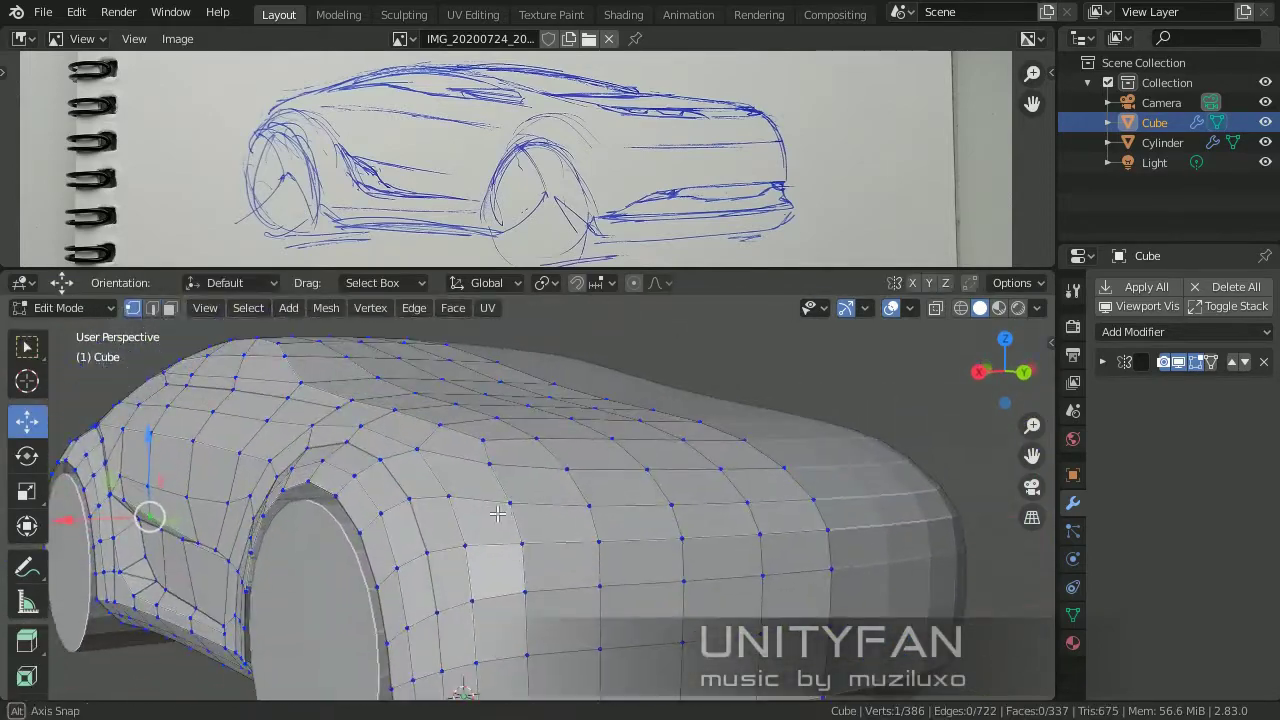
Start a knife cut on the side panel near the wheel arch.
{"action": "scroll", "coordinate": [480, 470], "scroll_direction": "up", "scroll_amount": 4}
{"action": "key", "text": "k"}
{"action": "left_click", "coordinate": [404, 445]}
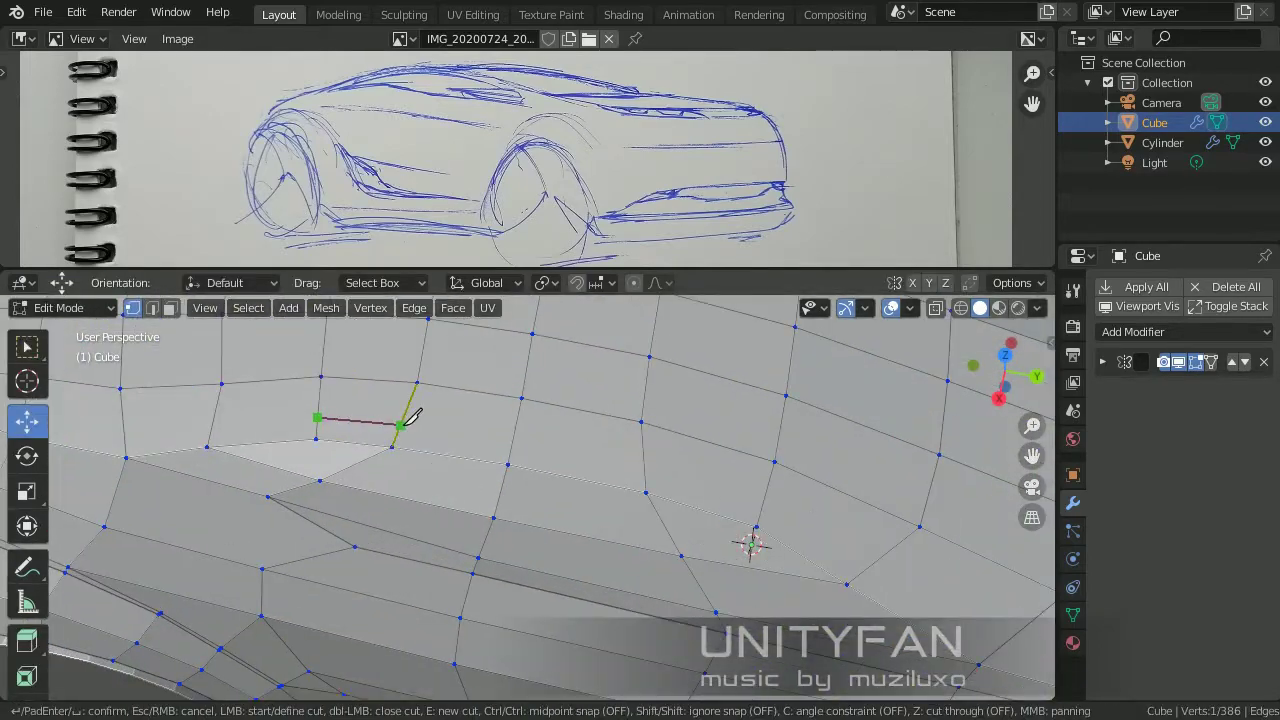
{"action": "mouse_move", "coordinate": [414, 398]}
{"action": "middle_mouse_down"}
{"action": "mouse_move", "coordinate": [528, 432]}
{"action": "mouse_move", "coordinate": [532, 372]}
{"action": "middle_mouse_up"}
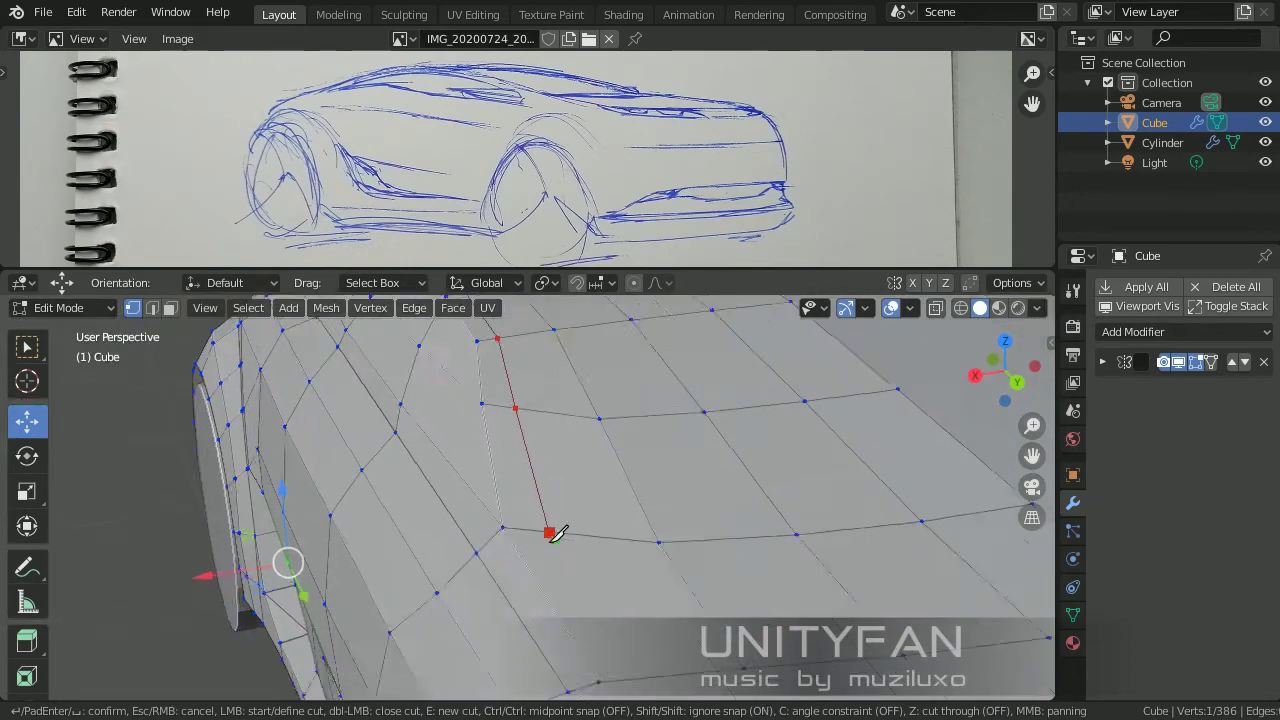
{"action": "middle_click_drag", "start_coordinate": [556, 533], "coordinate": [455, 433]}
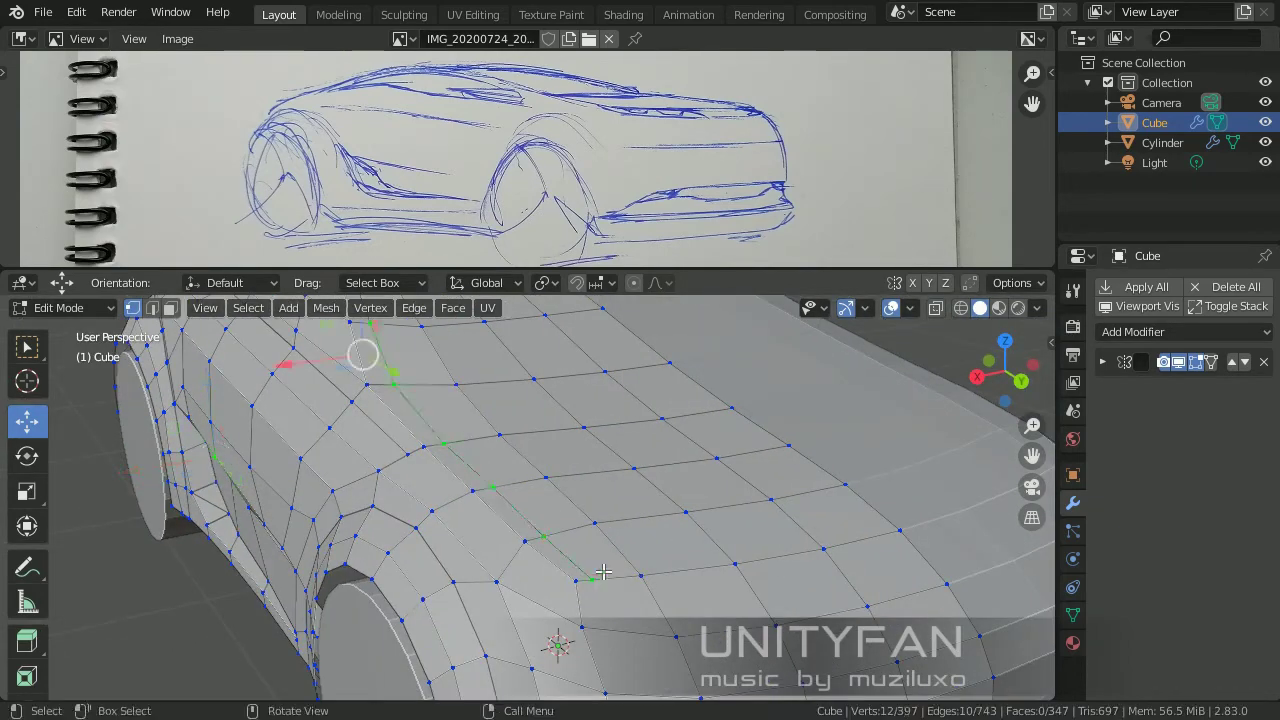
{"action": "scroll", "coordinate": [603, 571], "scroll_direction": "down", "scroll_amount": 4}
{"action": "middle_click_drag", "start_coordinate": [611, 580], "coordinate": [474, 505]}
{"action": "scroll", "coordinate": [474, 505], "scroll_direction": "up", "scroll_amount": 3}
Knife further cuts across the hood and front corner and confirm them.
{"action": "key", "text": "k"}
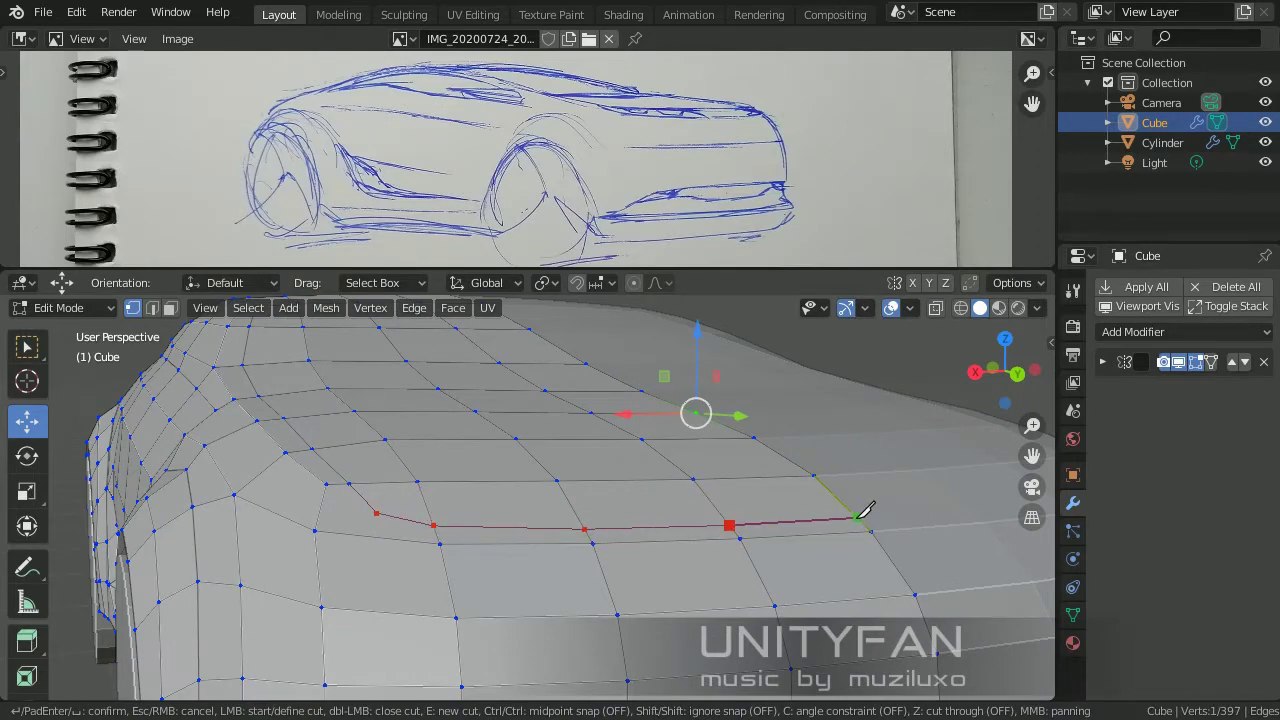
{"action": "mouse_move", "coordinate": [802, 565]}
{"action": "middle_mouse_down"}
{"action": "mouse_move", "coordinate": [720, 540]}
{"action": "mouse_move", "coordinate": [600, 560]}
{"action": "mouse_move", "coordinate": [589, 473]}
{"action": "mouse_move", "coordinate": [708, 372]}
{"action": "middle_mouse_up"}
{"action": "key", "text": "k"}
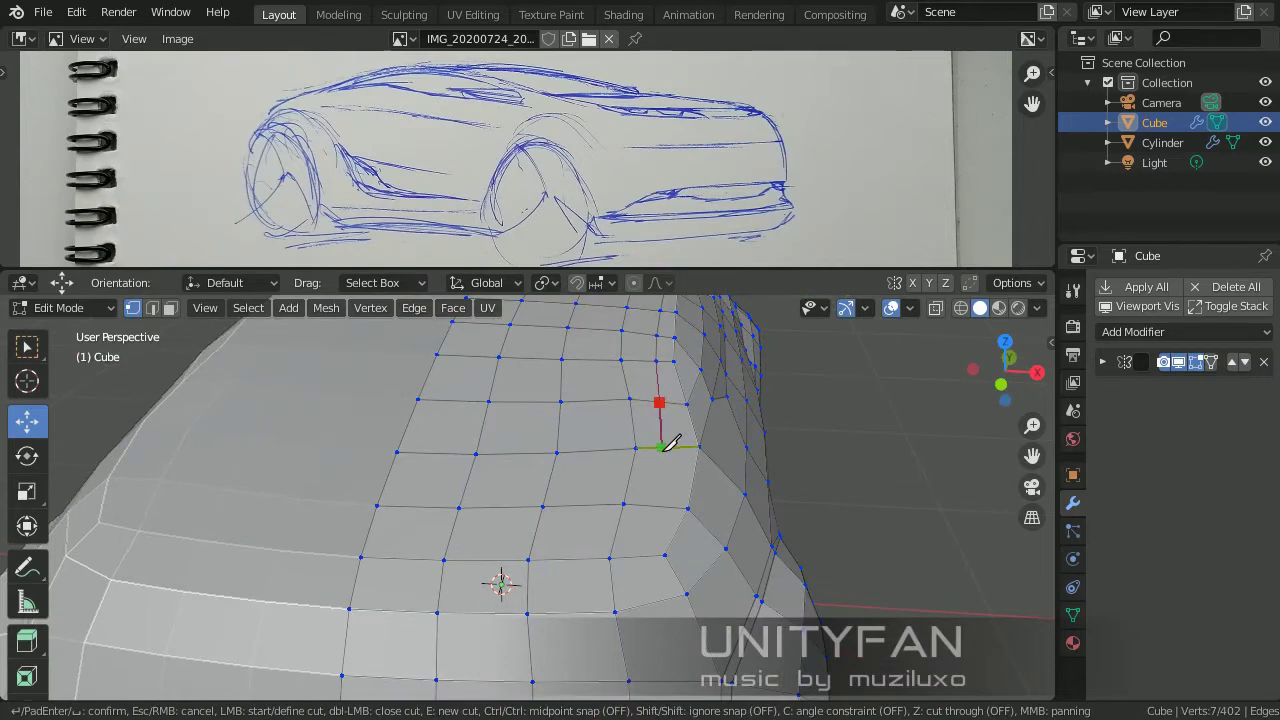
{"action": "mouse_move", "coordinate": [655, 590]}
{"action": "middle_mouse_down"}
{"action": "mouse_move", "coordinate": [620, 515]}
{"action": "mouse_move", "coordinate": [183, 323]}
{"action": "middle_mouse_up"}
{"action": "key", "text": "Return"}
{"action": "scroll", "coordinate": [560, 515], "scroll_direction": "down", "scroll_amount": 4}
Paint-select the roof strip faces along the top of the car body.
{"action": "left_click", "coordinate": [691, 542], "text": "shift"}
{"action": "middle_click_drag", "start_coordinate": [691, 542], "coordinate": [300, 420]}
{"action": "left_click_drag", "start_coordinate": [27, 350], "coordinate": [27, 368]}
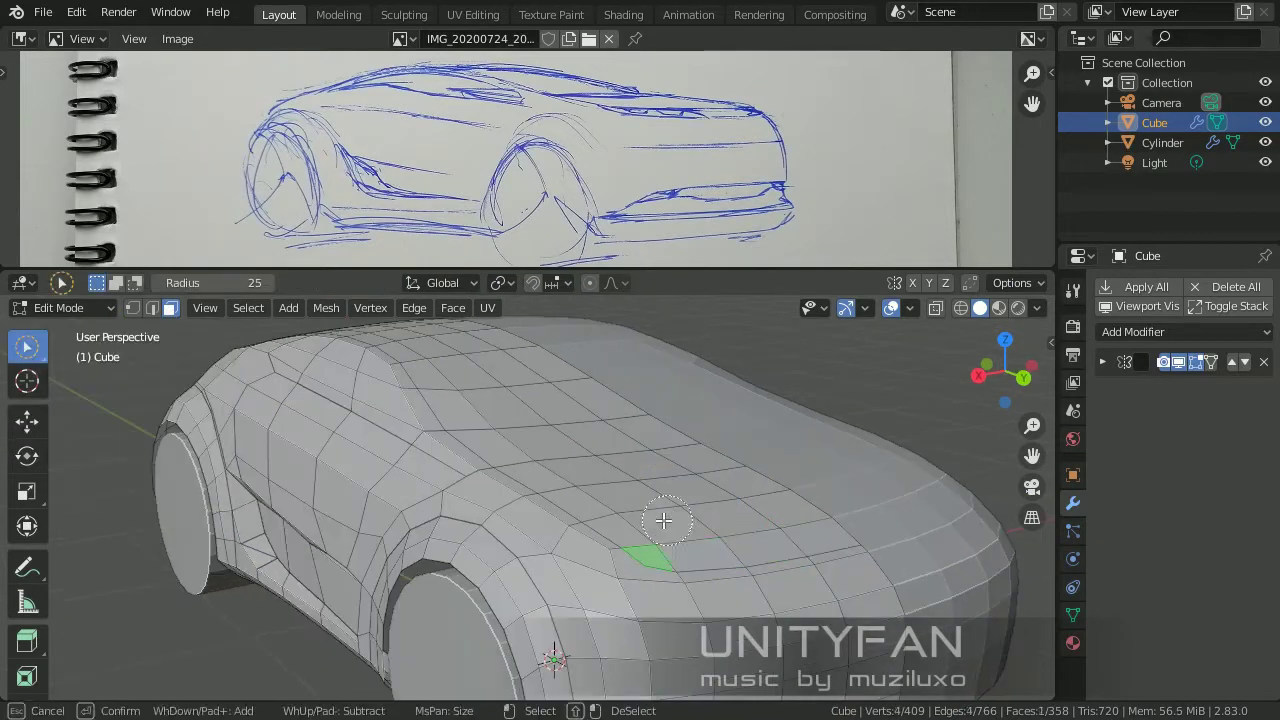
{"action": "middle_click_drag", "start_coordinate": [608, 489], "coordinate": [686, 480]}
{"action": "left_click_drag", "start_coordinate": [686, 480], "coordinate": [455, 418]}
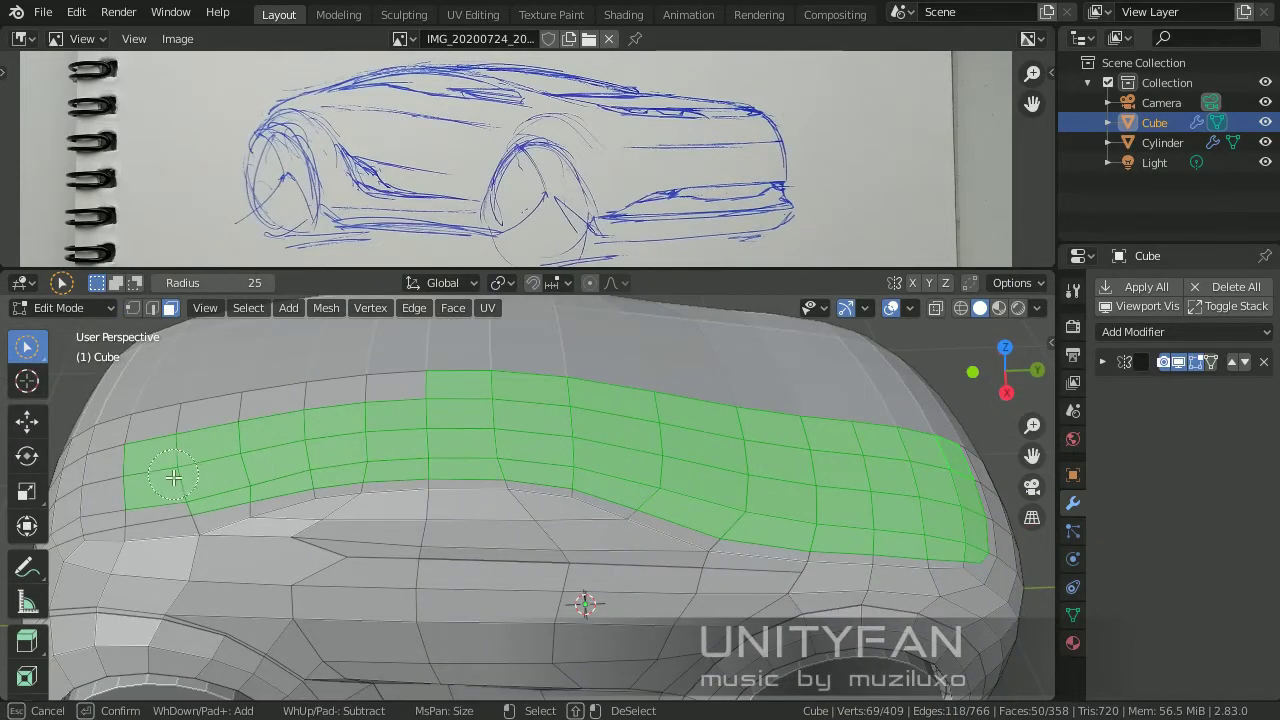
{"action": "middle_click_drag", "start_coordinate": [174, 479], "coordinate": [360, 414]}
{"action": "left_click_drag", "start_coordinate": [360, 414], "coordinate": [400, 451]}
{"action": "mouse_move", "coordinate": [400, 451]}
{"action": "middle_mouse_down"}
{"action": "mouse_move", "coordinate": [428, 448]}
{"action": "mouse_move", "coordinate": [96, 356]}
{"action": "mouse_move", "coordinate": [506, 455]}
{"action": "mouse_move", "coordinate": [562, 432]}
{"action": "middle_mouse_up"}
Separate the selected roof faces into the new object Cube.001 and edit its mesh.
{"action": "key", "text": "p"}
{"action": "left_click", "coordinate": [506, 455]}
{"action": "key", "text": "Tab"}
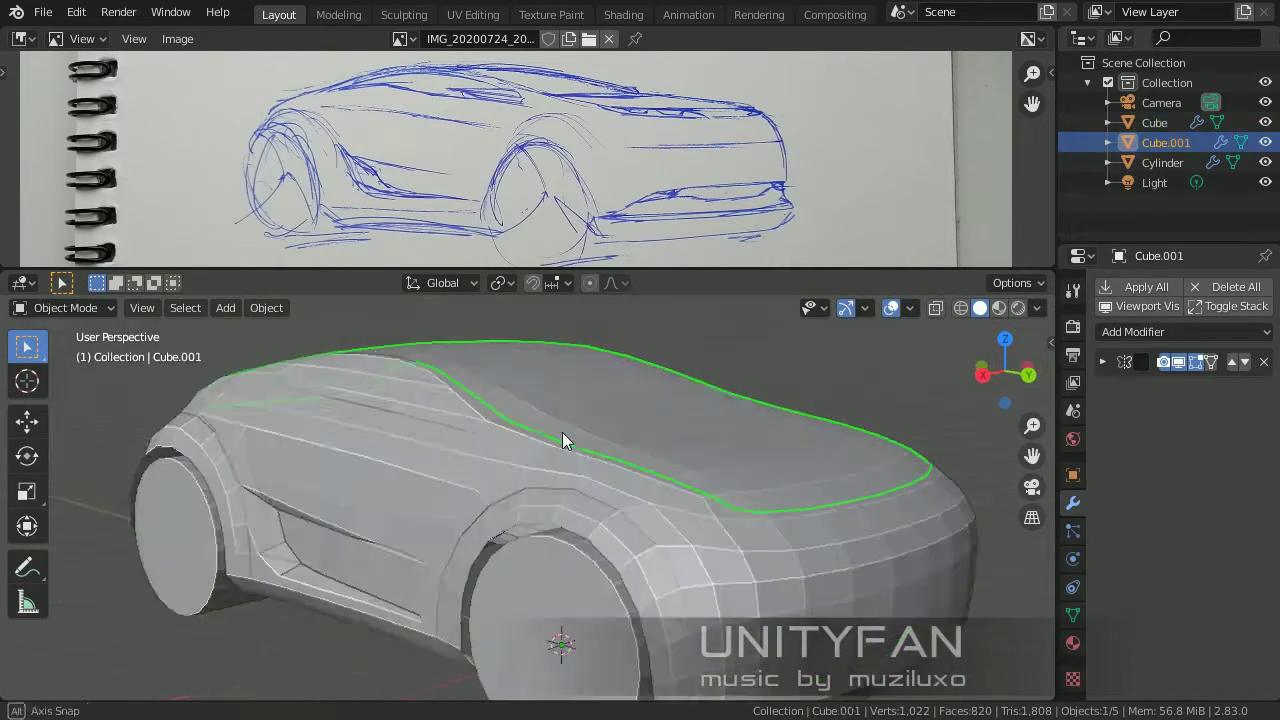
{"action": "key", "text": "Tab"}
{"action": "scroll", "coordinate": [562, 432], "scroll_direction": "up", "scroll_amount": 5}
{"action": "middle_click_drag", "start_coordinate": [563, 491], "coordinate": [470, 465]}
Select two roof-piece edges in edge mode and move them toward the body.
{"action": "left_click", "coordinate": [484, 487]}
{"action": "left_click", "coordinate": [155, 309]}
{"action": "left_click", "coordinate": [744, 466], "text": "shift"}
{"action": "mouse_move", "coordinate": [555, 523]}
{"action": "middle_mouse_down", "text": "shift"}
{"action": "mouse_move", "coordinate": [744, 466]}
{"action": "mouse_move", "coordinate": [211, 372]}
{"action": "middle_mouse_up", "text": "shift"}
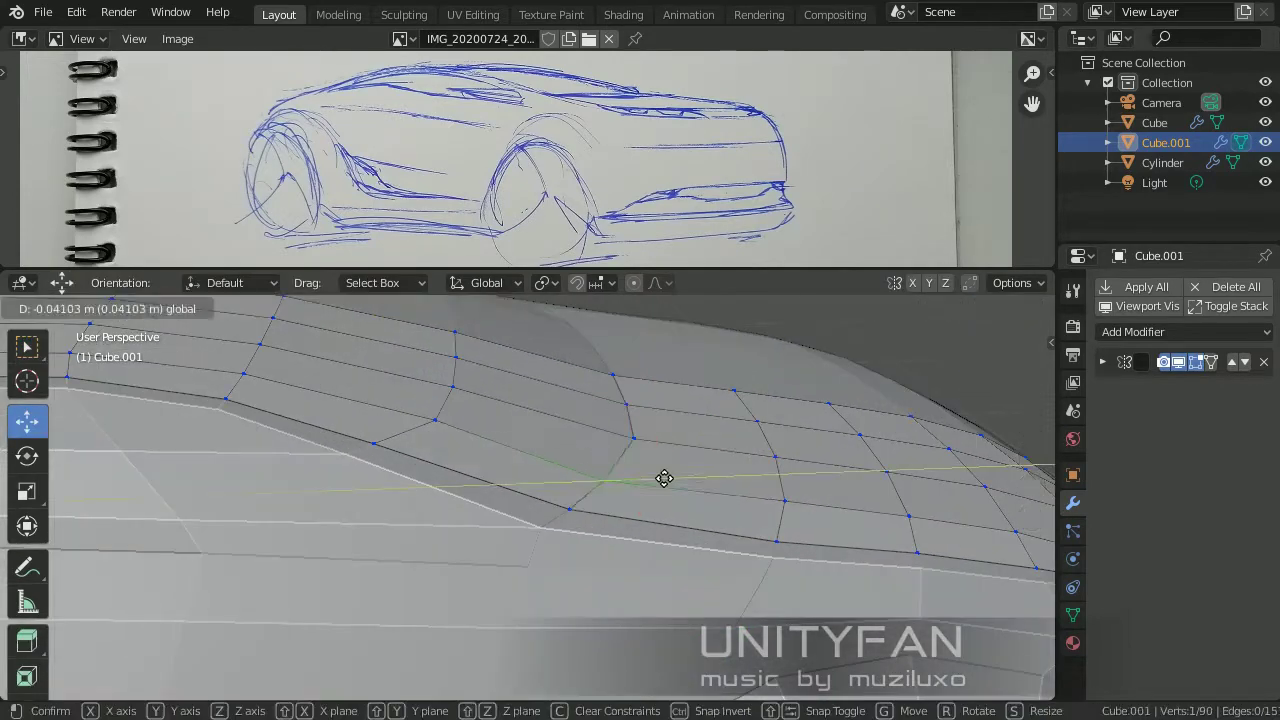
{"action": "left_click", "coordinate": [487, 404]}
{"action": "scroll", "coordinate": [487, 404], "scroll_direction": "down", "scroll_amount": 4}
{"action": "key", "text": "Tab"}
{"action": "scroll", "coordinate": [614, 486], "scroll_direction": "down", "scroll_amount": 3}
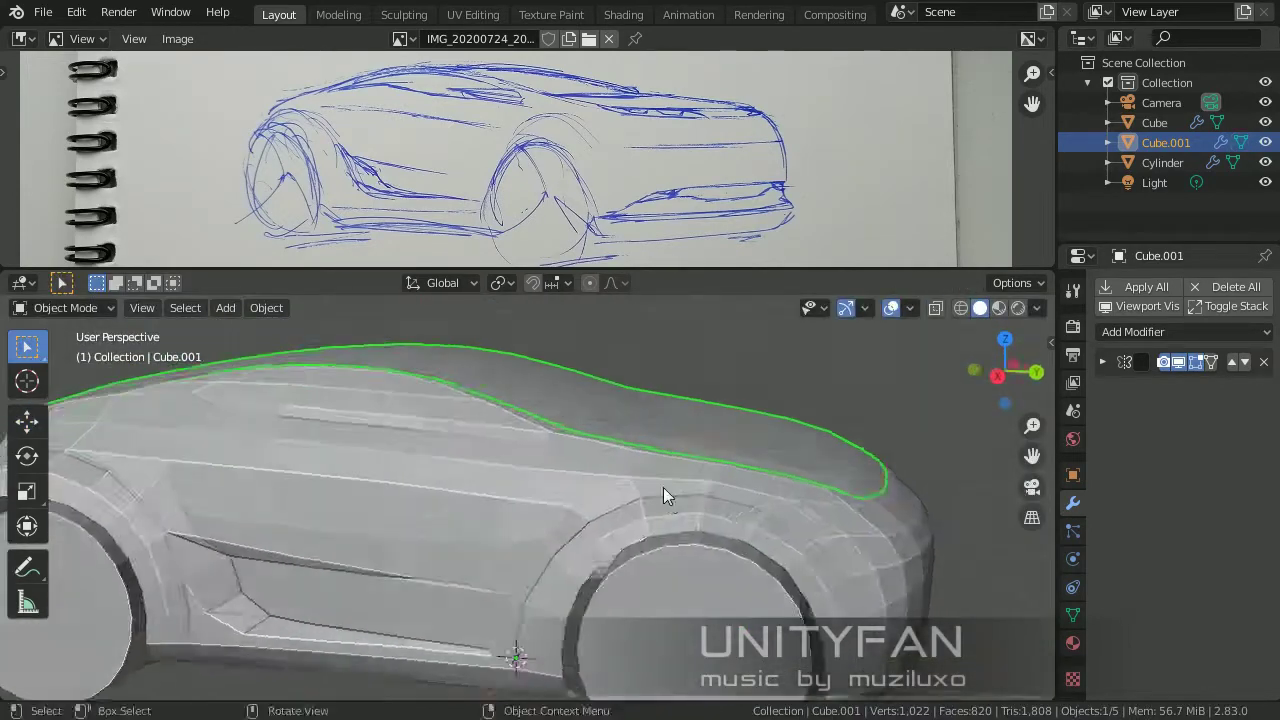
{"action": "scroll", "coordinate": [553, 480], "scroll_direction": "up", "scroll_amount": 3}
Move the roof piece's vertices and lift a rim edge vertically to hug the body curve.
{"action": "key", "text": "Tab"}
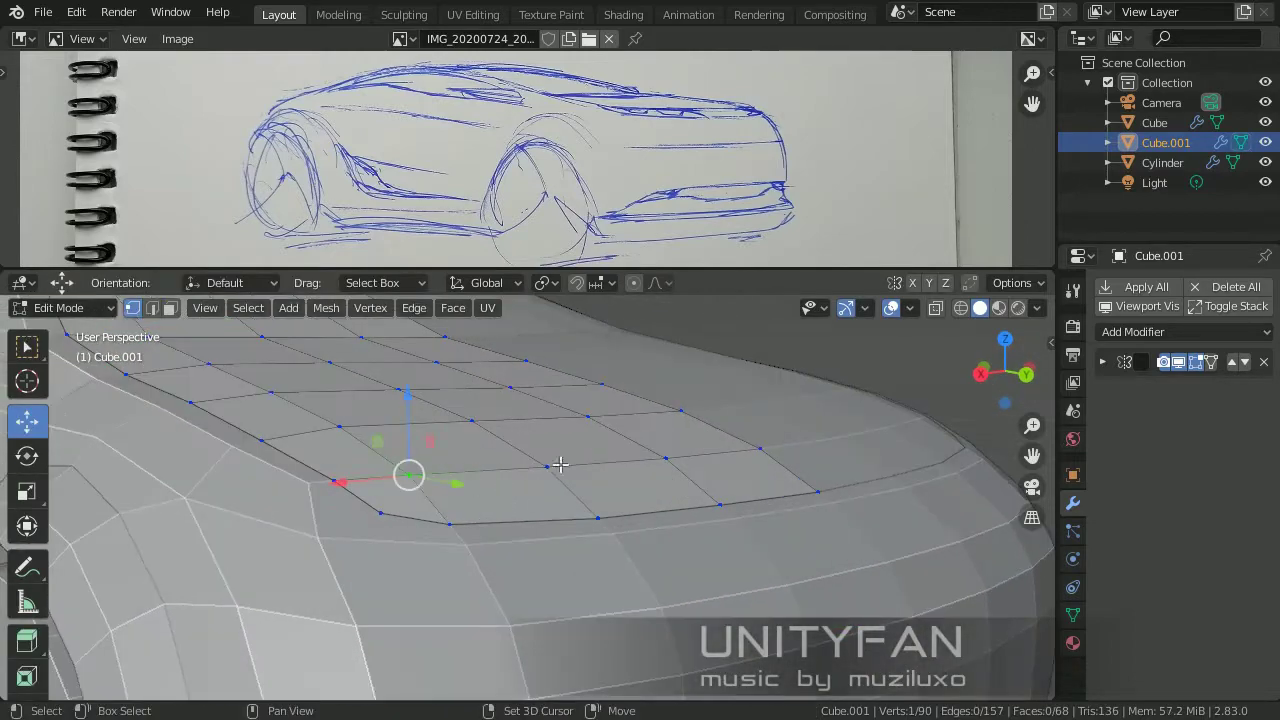
{"action": "middle_click_drag", "start_coordinate": [557, 463], "coordinate": [603, 517]}
{"action": "scroll", "coordinate": [603, 517], "scroll_direction": "up", "scroll_amount": 2}
{"action": "key", "text": "g"}
{"action": "left_click", "coordinate": [765, 440]}
{"action": "mouse_move", "coordinate": [514, 491]}
{"action": "middle_mouse_down"}
{"action": "mouse_move", "coordinate": [534, 463]}
{"action": "mouse_move", "coordinate": [466, 457]}
{"action": "mouse_move", "coordinate": [686, 491]}
{"action": "mouse_move", "coordinate": [796, 469]}
{"action": "middle_mouse_up"}
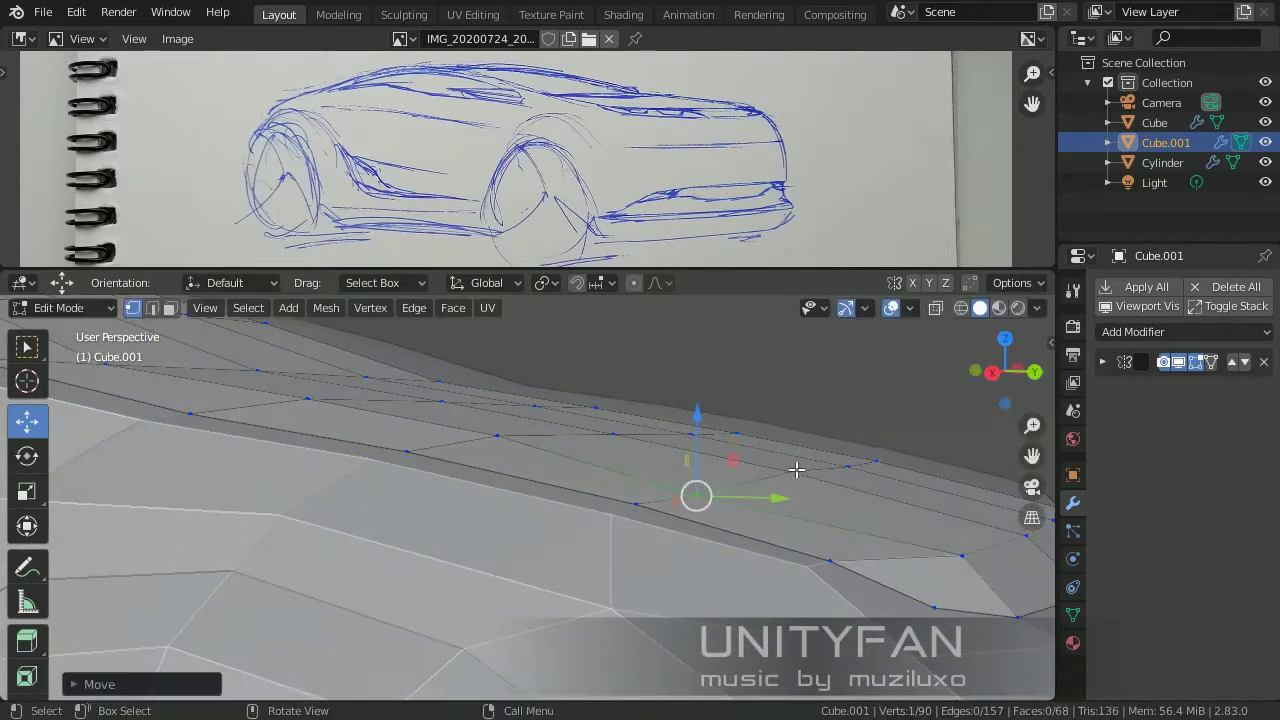
{"action": "left_click", "coordinate": [867, 449]}
{"action": "middle_click_drag", "start_coordinate": [867, 449], "coordinate": [705, 450]}
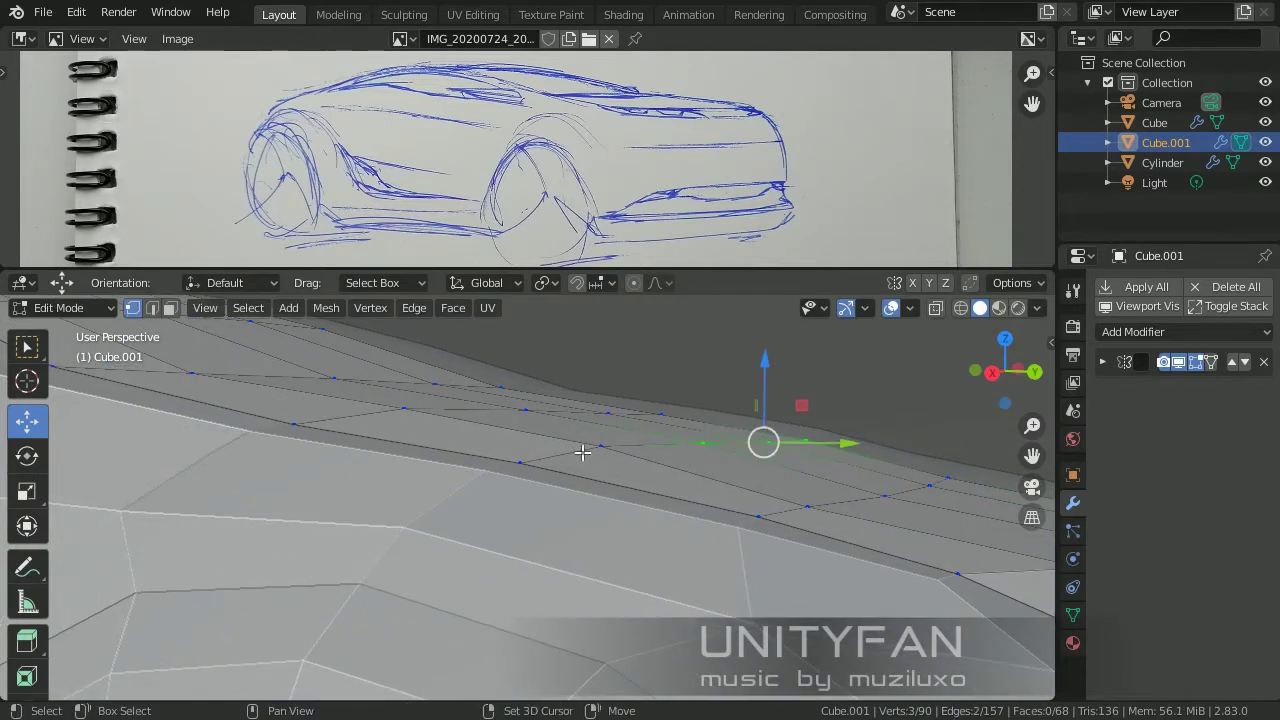
{"action": "middle_click_drag", "start_coordinate": [599, 435], "coordinate": [543, 437]}
{"action": "left_click", "coordinate": [543, 437]}
{"action": "left_click", "coordinate": [678, 390]}
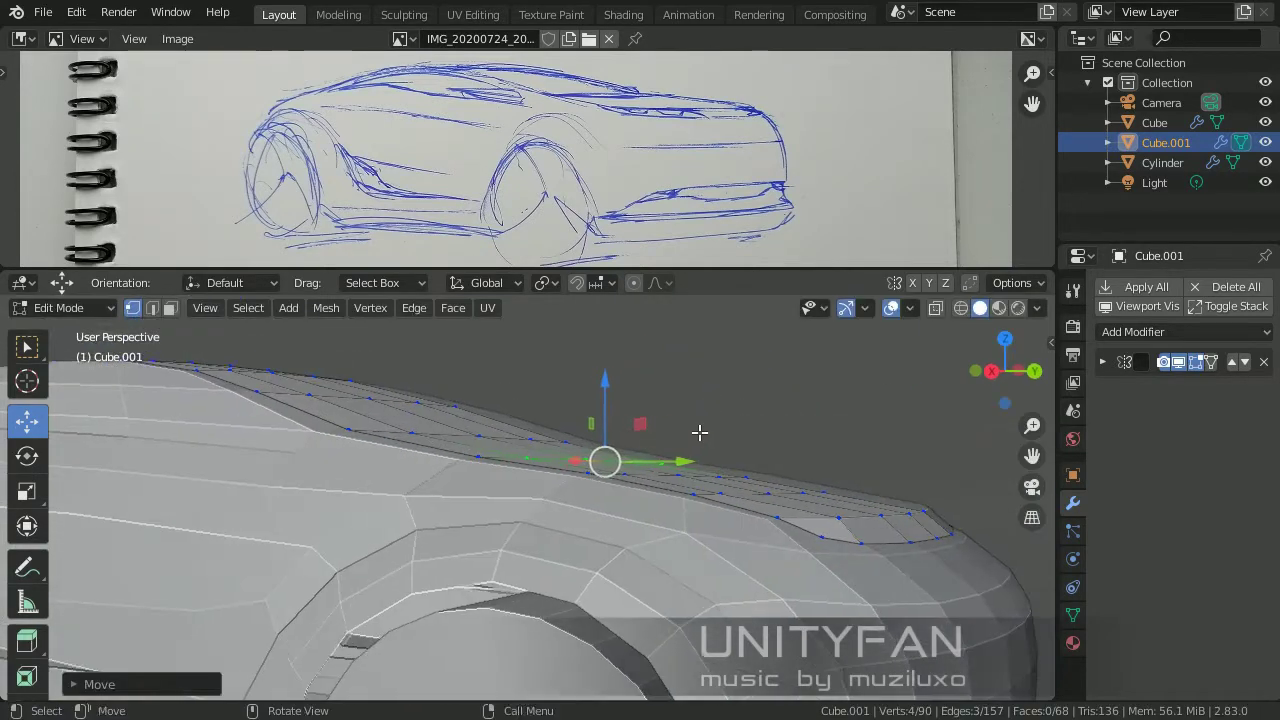
Raise a single roof vertex, then switch to editing the main car body Cube.
{"action": "key", "text": "Tab"}
{"action": "key", "text": "Tab"}
{"action": "left_click", "coordinate": [752, 500]}
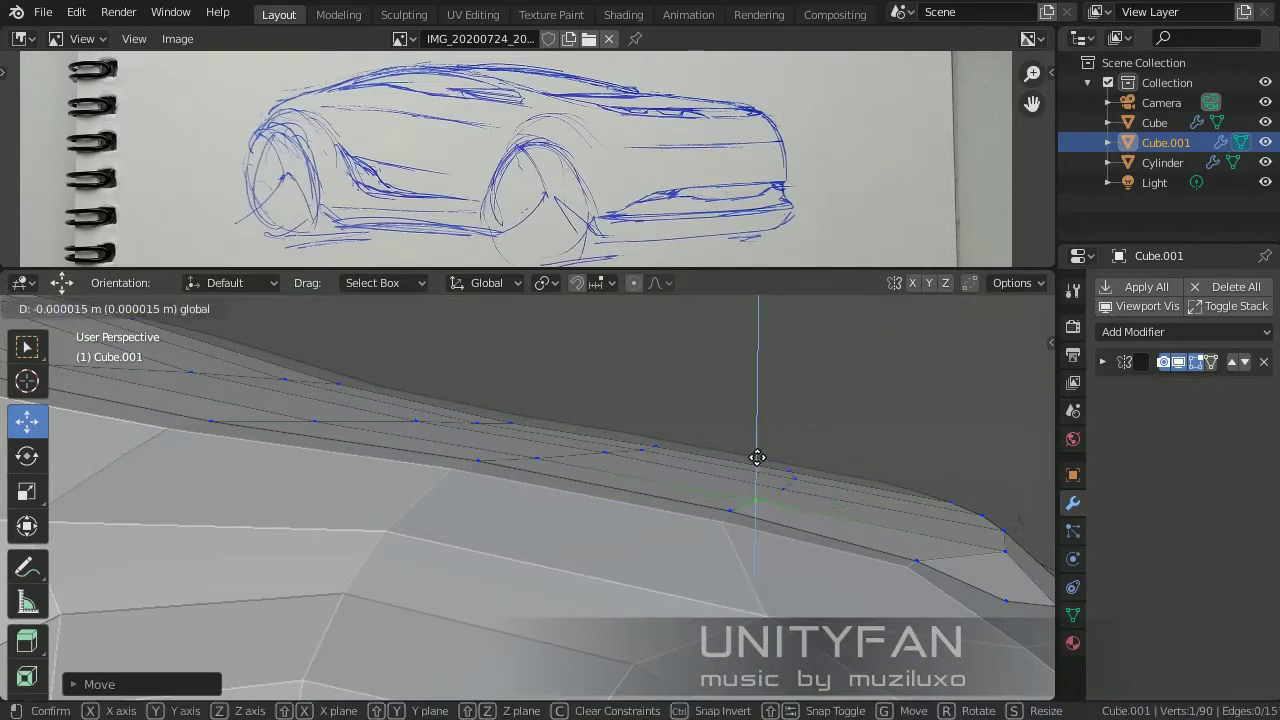
{"action": "left_click", "coordinate": [757, 457]}
{"action": "mouse_move", "coordinate": [757, 457]}
{"action": "middle_mouse_down"}
{"action": "mouse_move", "coordinate": [856, 510]}
{"action": "mouse_move", "coordinate": [700, 510]}
{"action": "middle_mouse_up"}
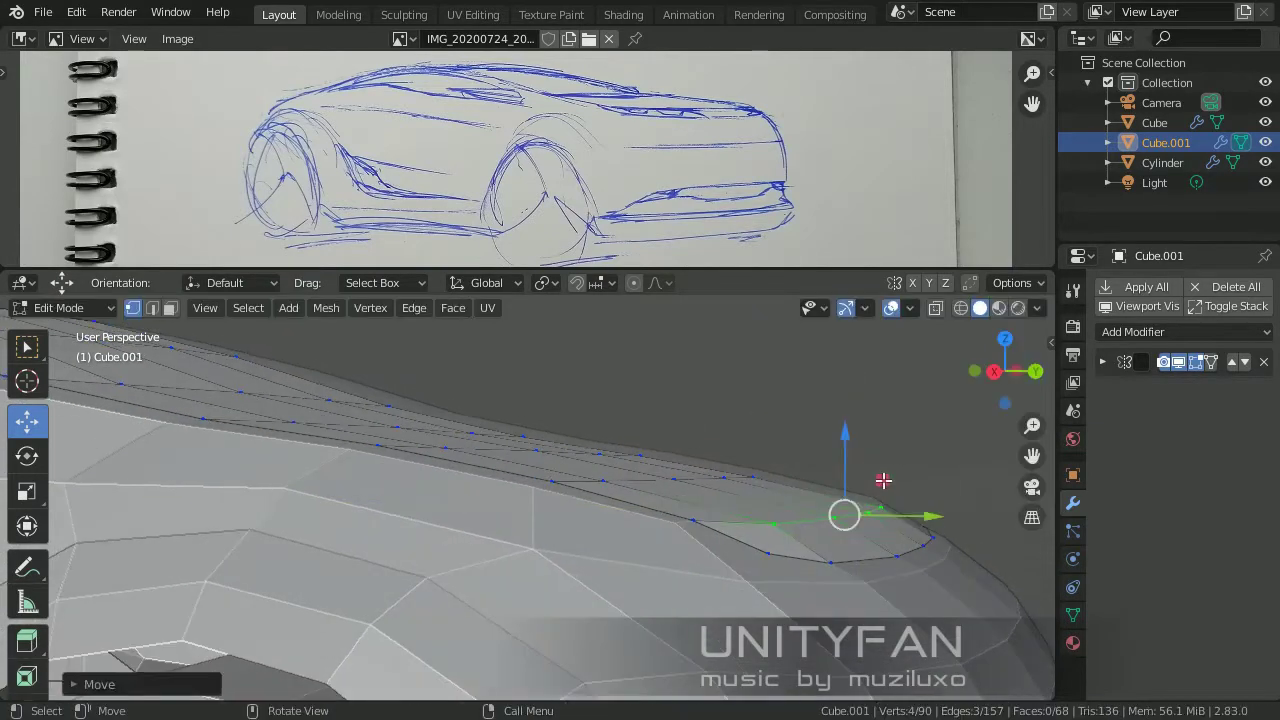
{"action": "key", "text": "Tab"}
{"action": "left_click", "coordinate": [614, 525]}
{"action": "key", "text": "Tab"}
Enter Edit Mode on the car body from a side view and scale the new edge loop.
{"action": "key", "text": "KP_3"}
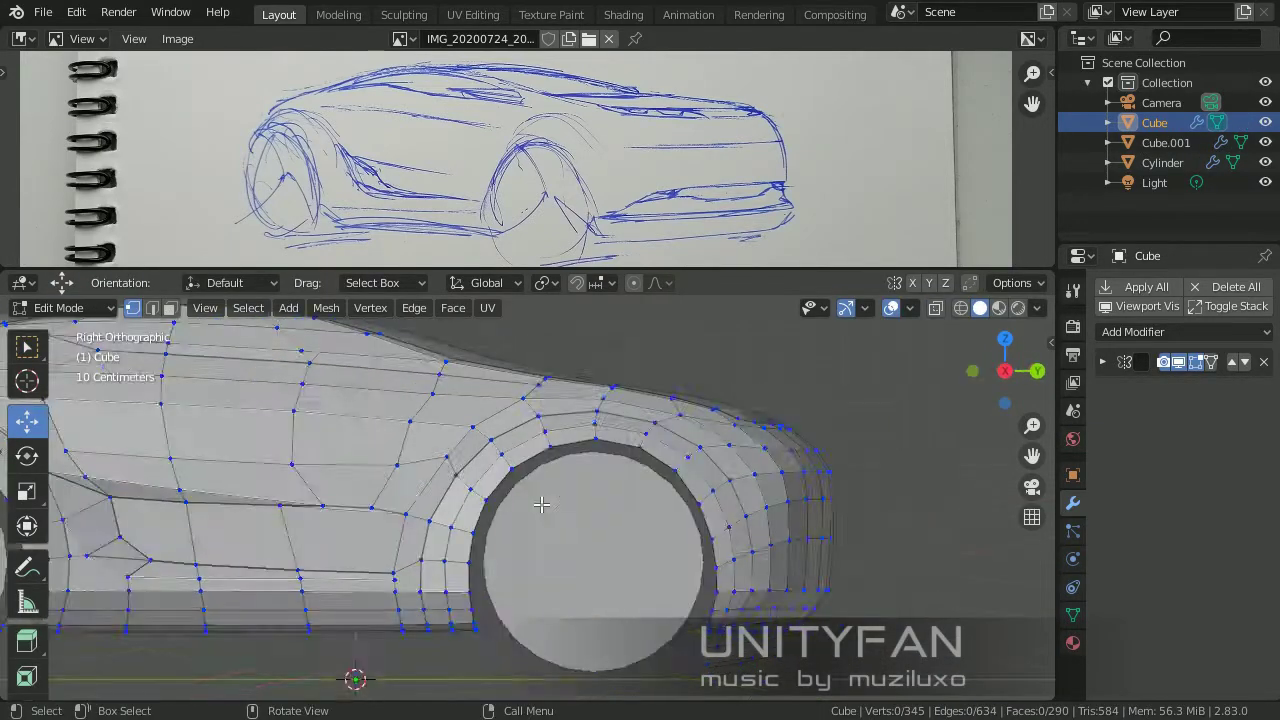
{"action": "scroll", "coordinate": [700, 520], "scroll_direction": "up", "scroll_amount": 3}
{"action": "scroll", "coordinate": [700, 520], "scroll_direction": "up", "scroll_amount": 2}
{"action": "mouse_move", "coordinate": [847, 529]}
{"action": "middle_mouse_down", "text": "shift"}
{"action": "mouse_move", "coordinate": [723, 571]}
{"action": "mouse_move", "coordinate": [740, 563]}
{"action": "middle_mouse_up", "text": "shift"}
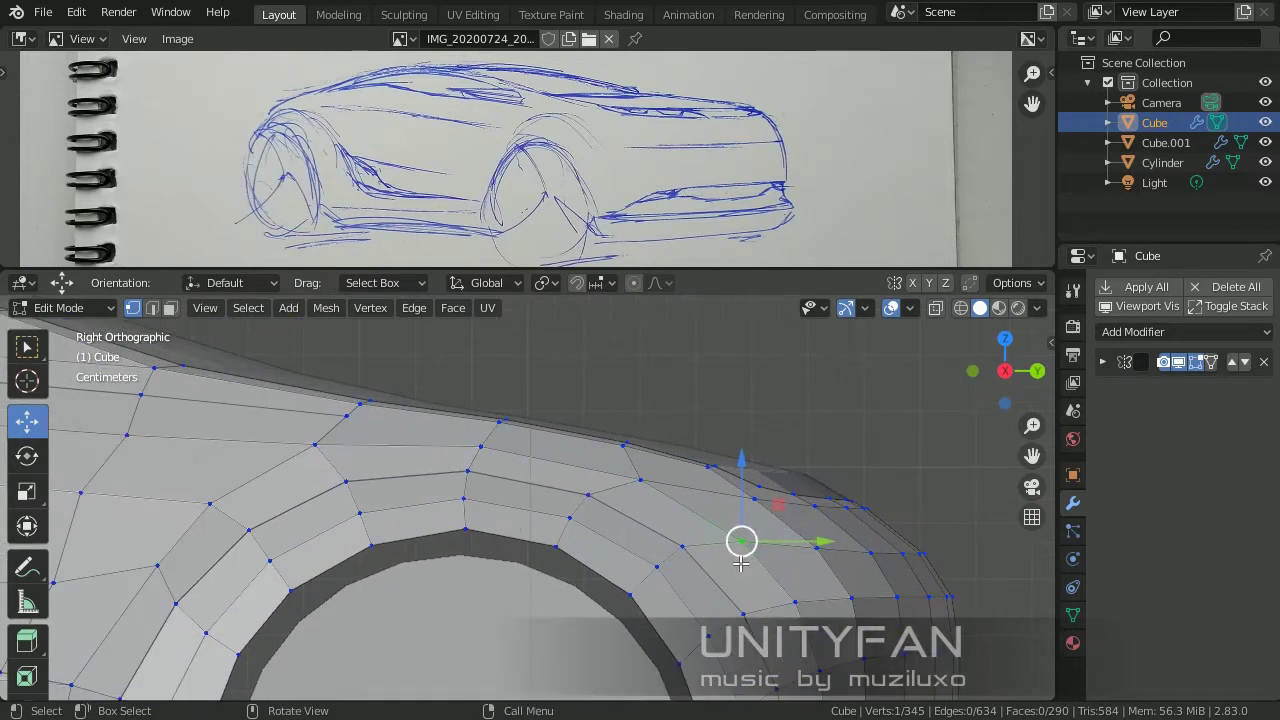
{"action": "scroll", "coordinate": [955, 590], "scroll_direction": "up", "scroll_amount": 3}
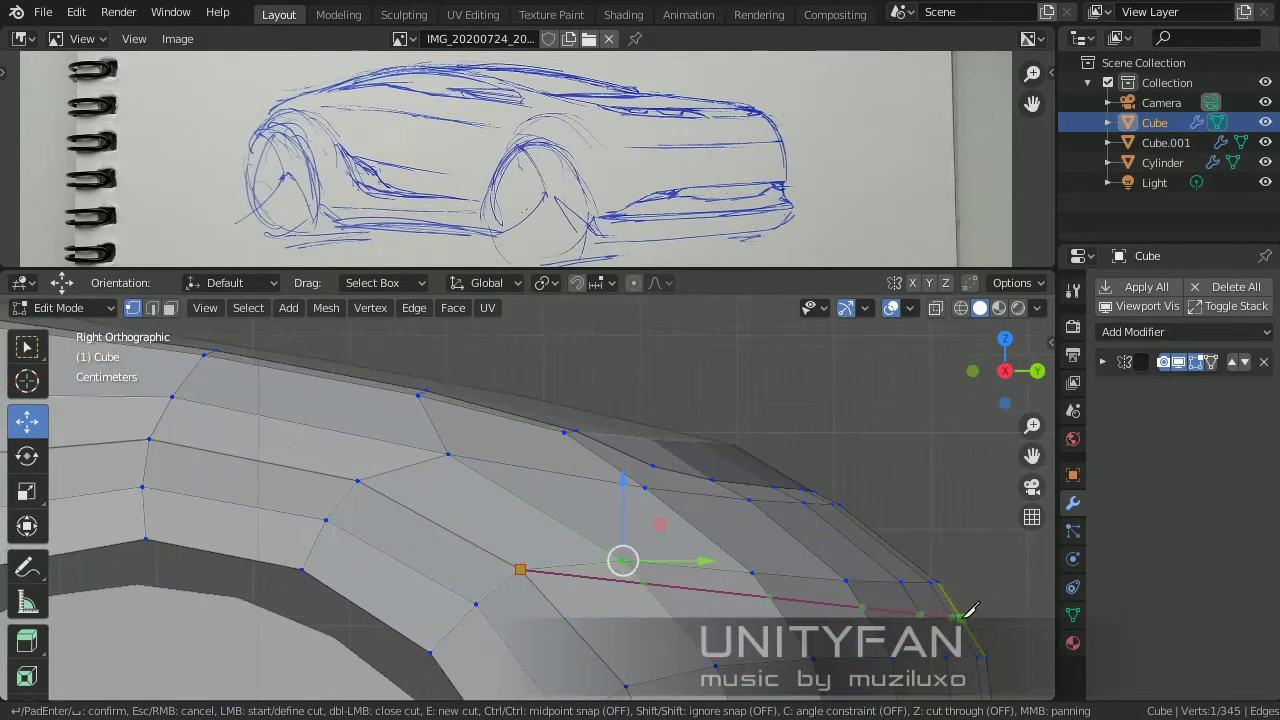
{"action": "mouse_move", "coordinate": [898, 670]}
{"action": "middle_mouse_down"}
{"action": "mouse_move", "coordinate": [561, 525]}
{"action": "mouse_move", "coordinate": [686, 565]}
{"action": "middle_mouse_up"}
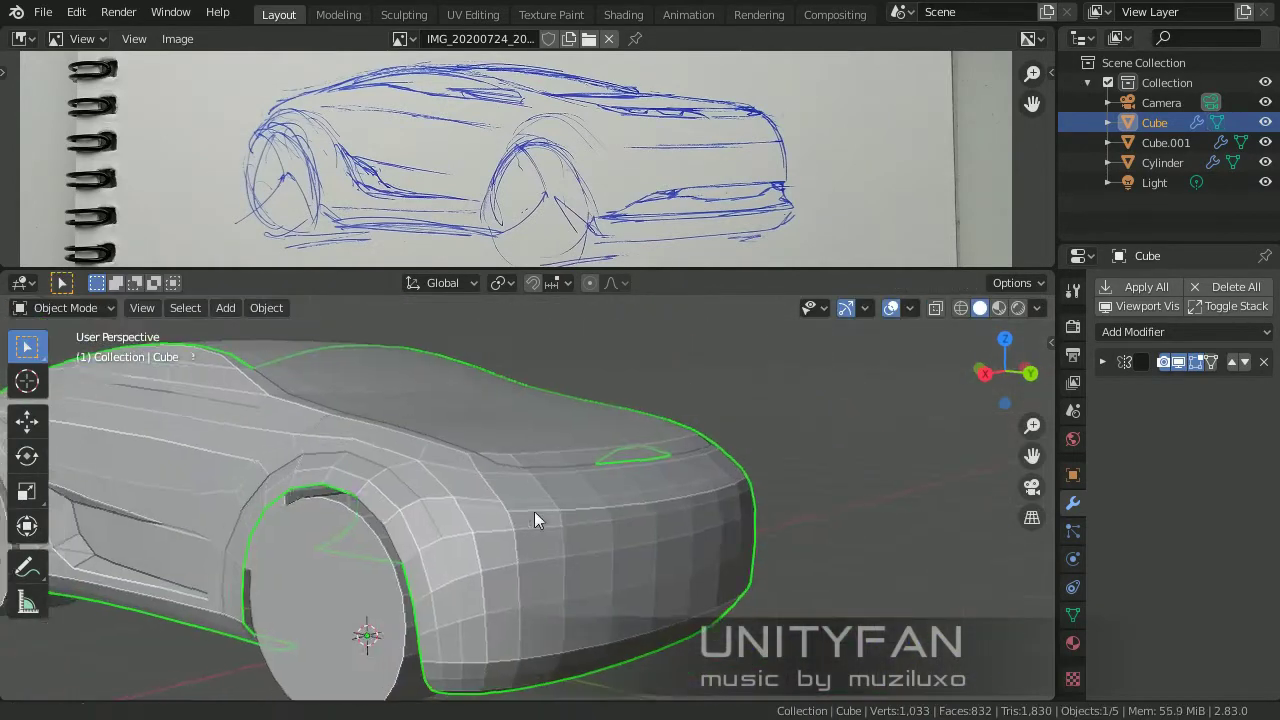
{"action": "mouse_move", "coordinate": [534, 511]}
{"action": "middle_mouse_down"}
{"action": "mouse_move", "coordinate": [651, 482]}
{"action": "mouse_move", "coordinate": [541, 481]}
{"action": "mouse_move", "coordinate": [509, 502]}
{"action": "middle_mouse_up"}
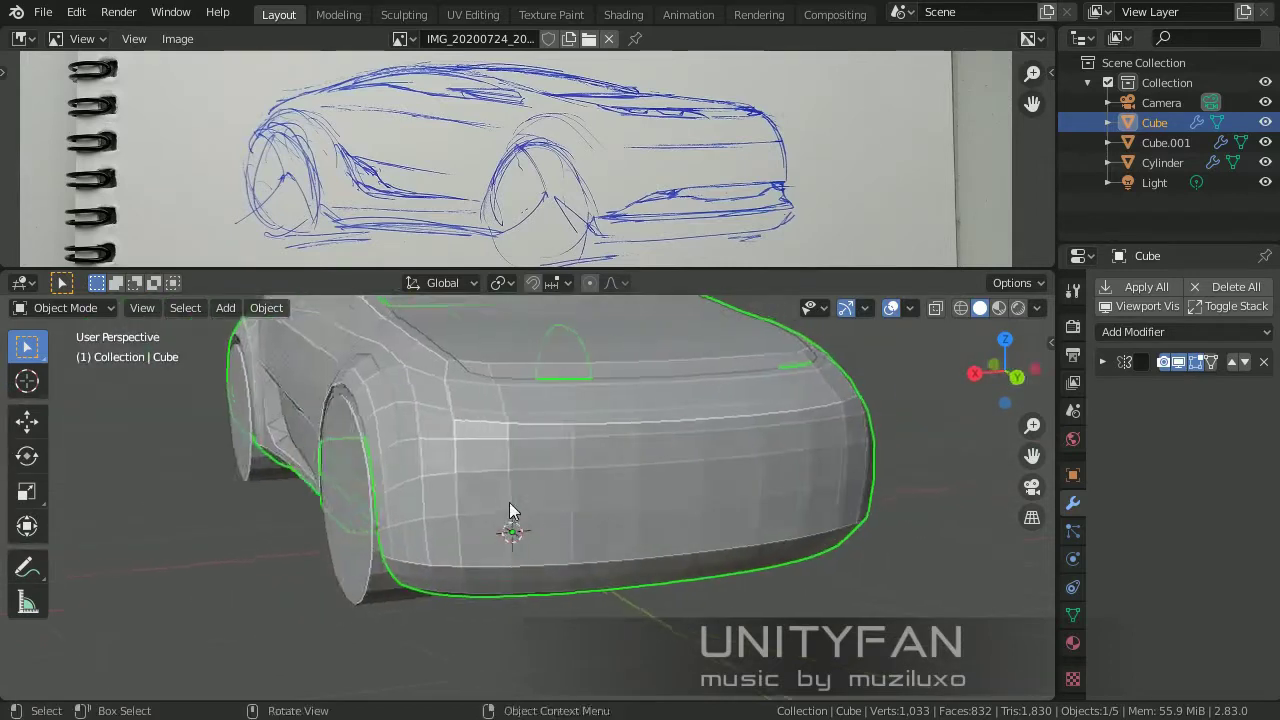
{"action": "scroll", "coordinate": [509, 502], "scroll_direction": "up", "scroll_amount": 3}
{"action": "key", "text": "Tab"}
{"action": "scroll", "coordinate": [614, 506], "scroll_direction": "up", "scroll_amount": 3}
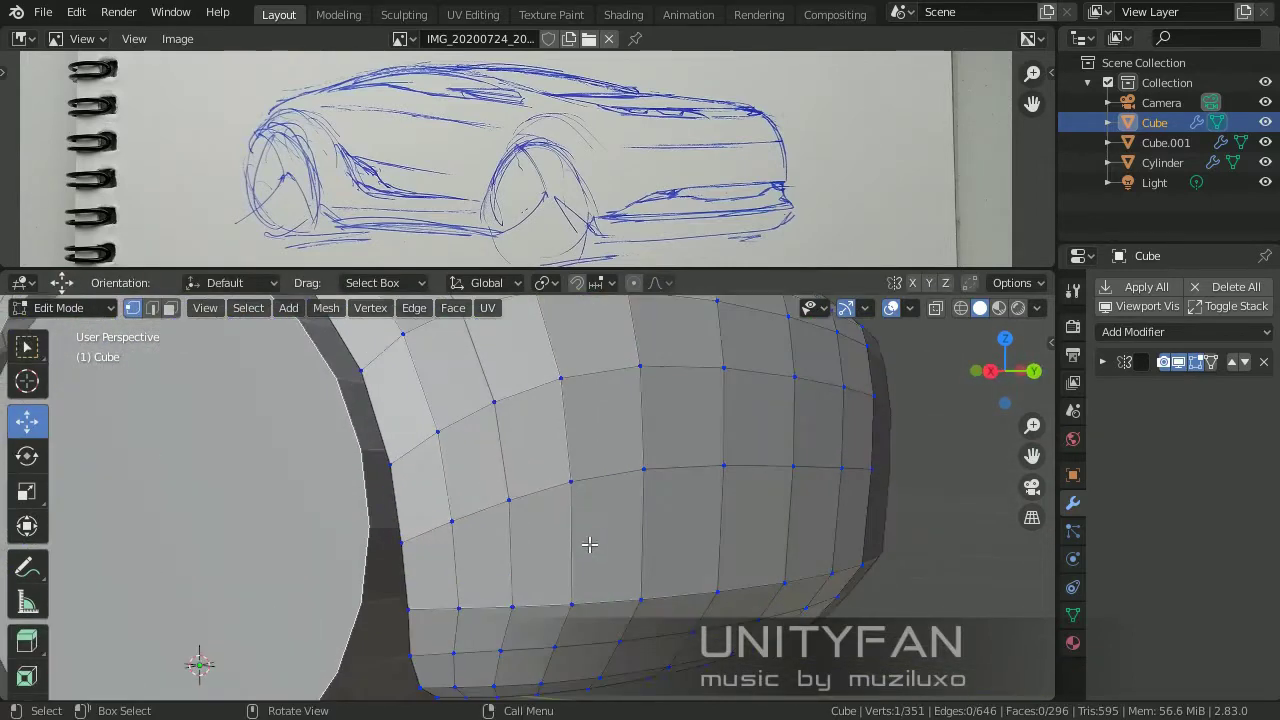
{"action": "key", "text": "KP_3"}
{"action": "scroll", "coordinate": [25, 600], "scroll_direction": "down", "scroll_amount": 2}
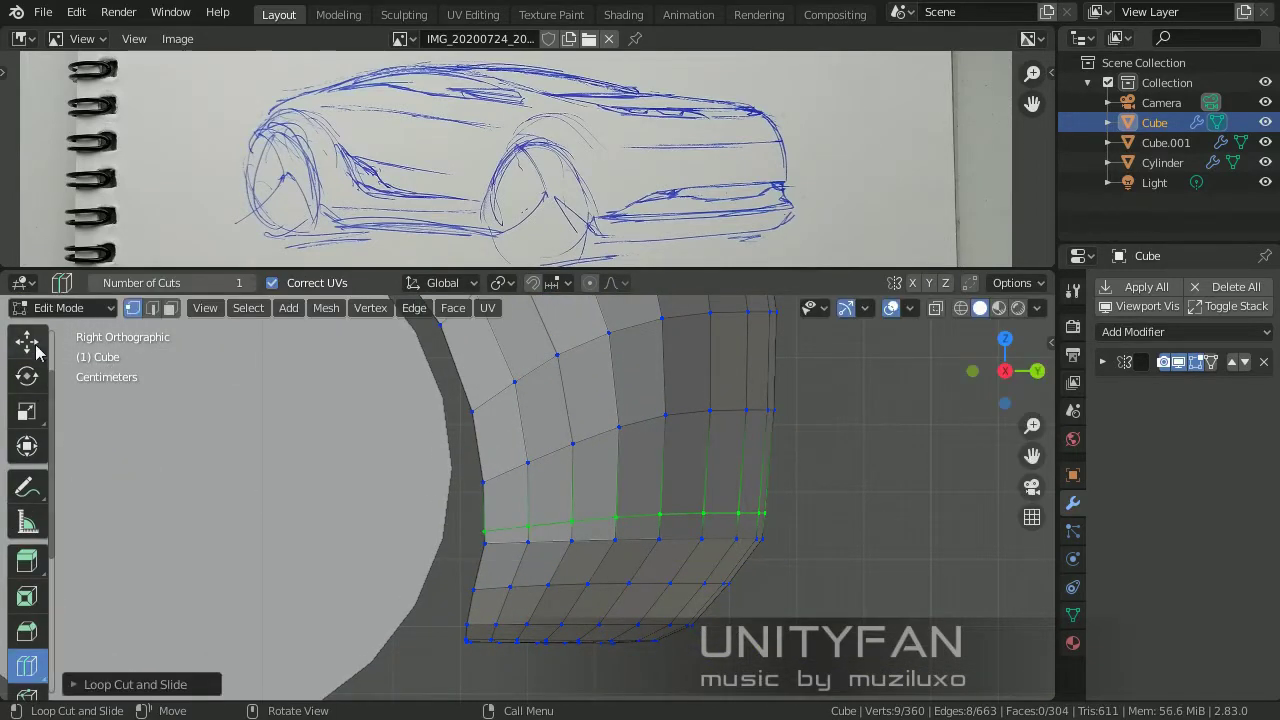
{"action": "left_click", "coordinate": [741, 547]}
{"action": "scroll", "coordinate": [764, 535], "scroll_direction": "up", "scroll_amount": 2}
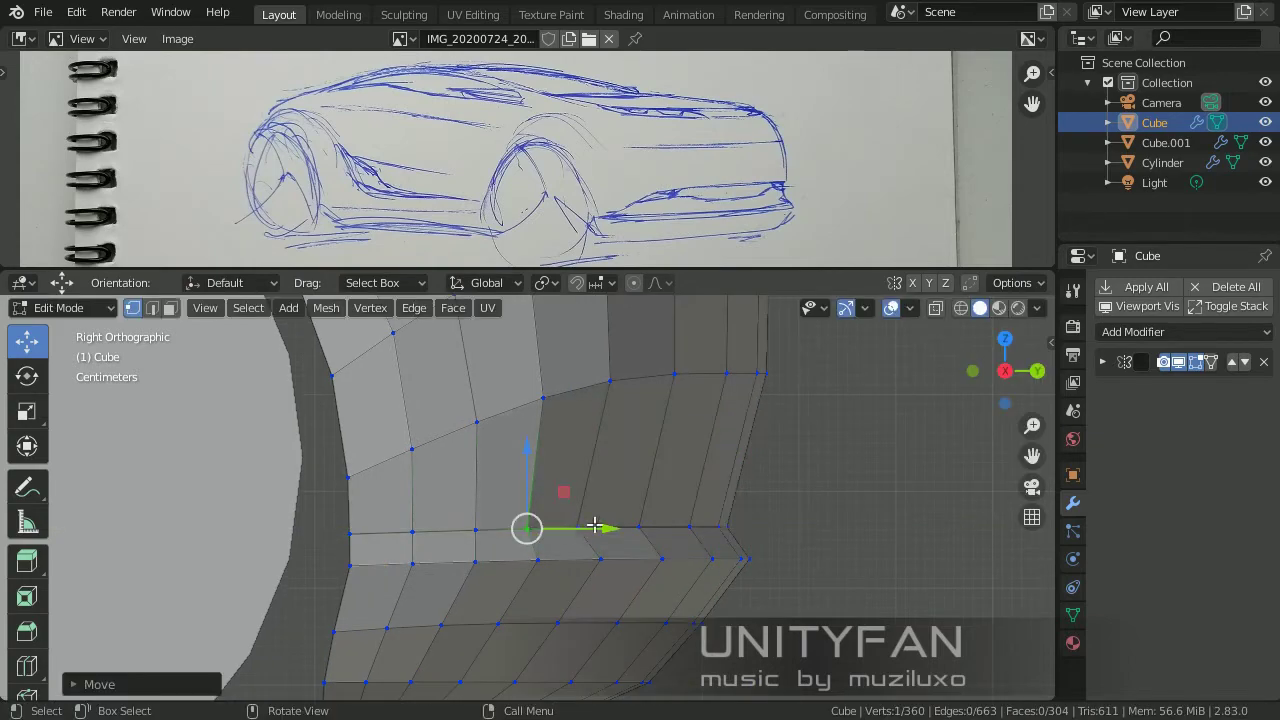
{"action": "scroll", "coordinate": [594, 525], "scroll_direction": "down", "scroll_amount": 3}
Move the vertices along the body's lower front edge, then deselect everything.
{"action": "mouse_move", "coordinate": [594, 525]}
{"action": "middle_mouse_down"}
{"action": "mouse_move", "coordinate": [334, 614]}
{"action": "mouse_move", "coordinate": [163, 614]}
{"action": "middle_mouse_up"}
{"action": "key", "text": "KP_3"}
{"action": "scroll", "coordinate": [740, 537], "scroll_direction": "up", "scroll_amount": 2}
{"action": "left_click_drag", "start_coordinate": [851, 616], "coordinate": [743, 601]}
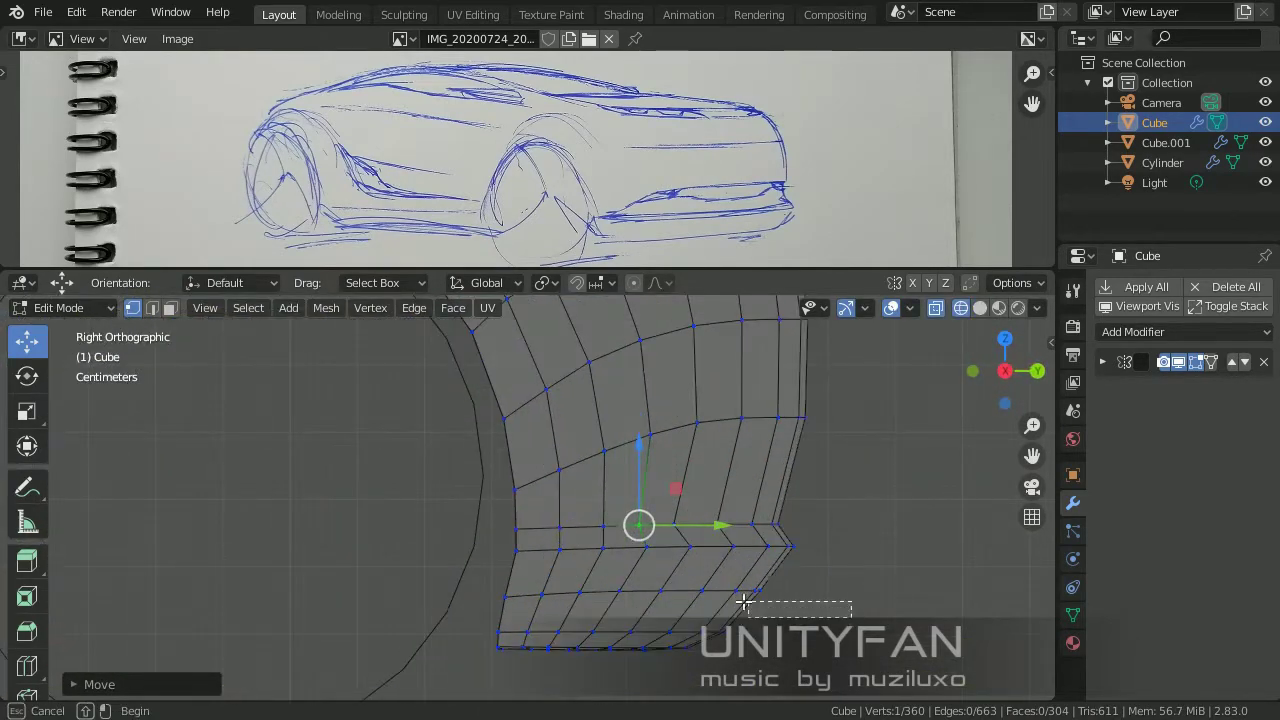
{"action": "left_click", "coordinate": [754, 600]}
{"action": "scroll", "coordinate": [780, 552], "scroll_direction": "down", "scroll_amount": 3}
{"action": "middle_click_drag", "start_coordinate": [780, 552], "coordinate": [666, 566]}
{"action": "key", "text": "alt+a"}
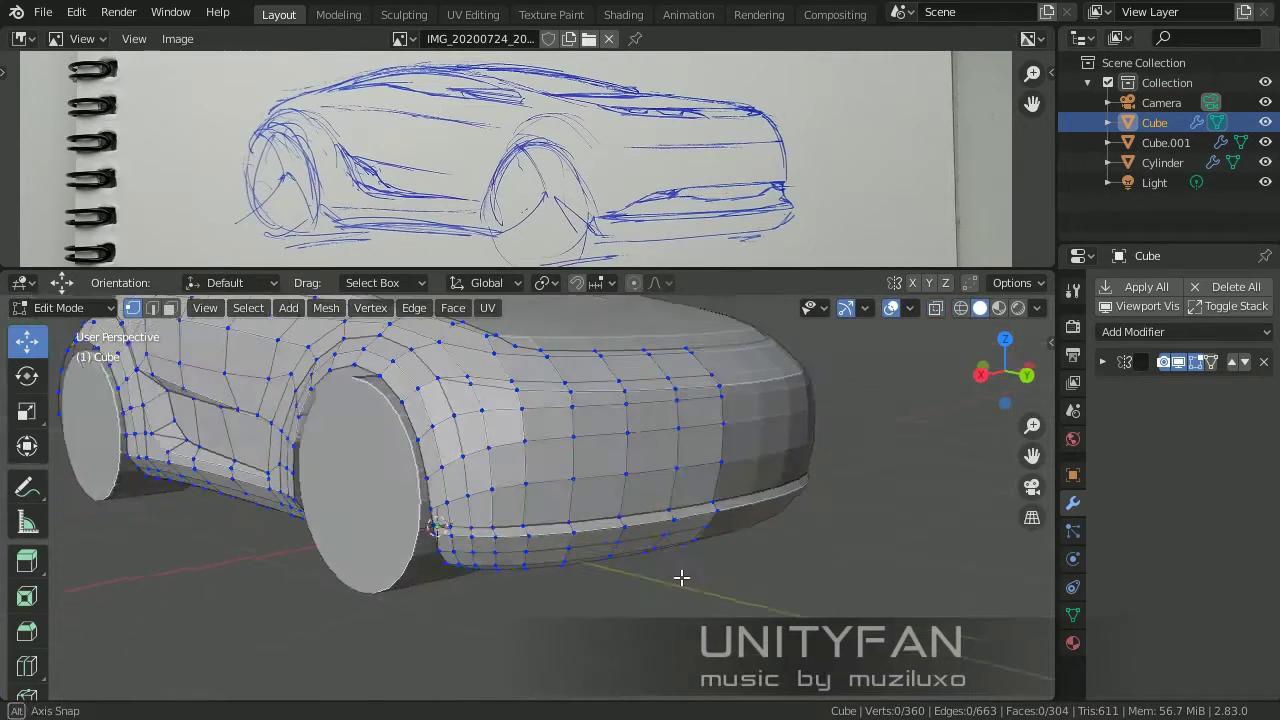
{"action": "scroll", "coordinate": [557, 518], "scroll_direction": "up", "scroll_amount": 2}
{"action": "scroll", "coordinate": [507, 501], "scroll_direction": "up", "scroll_amount": 2}
{"action": "middle_click_drag", "start_coordinate": [507, 501], "coordinate": [641, 447]}
Knife-cut new edge lines along the lower side of the car body.
{"action": "key", "text": "k"}
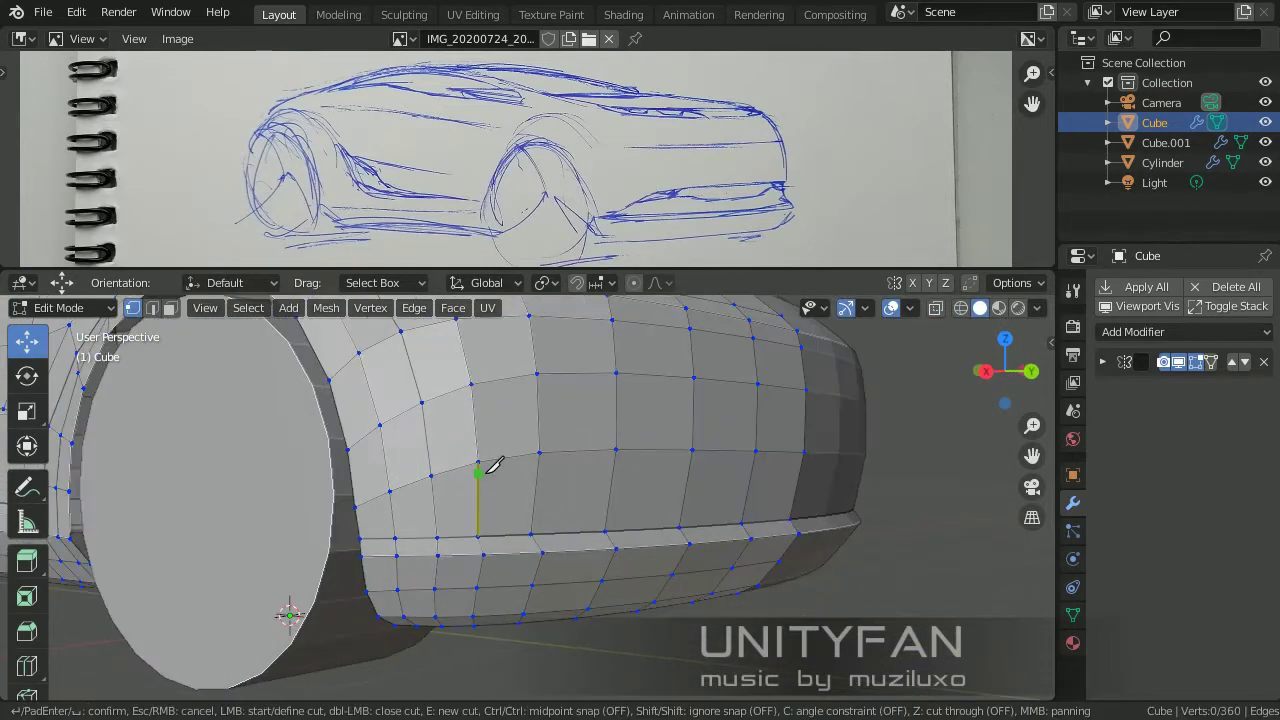
{"action": "mouse_move", "coordinate": [486, 470]}
{"action": "middle_mouse_down"}
{"action": "mouse_move", "coordinate": [549, 550]}
{"action": "mouse_move", "coordinate": [812, 537]}
{"action": "middle_mouse_up"}
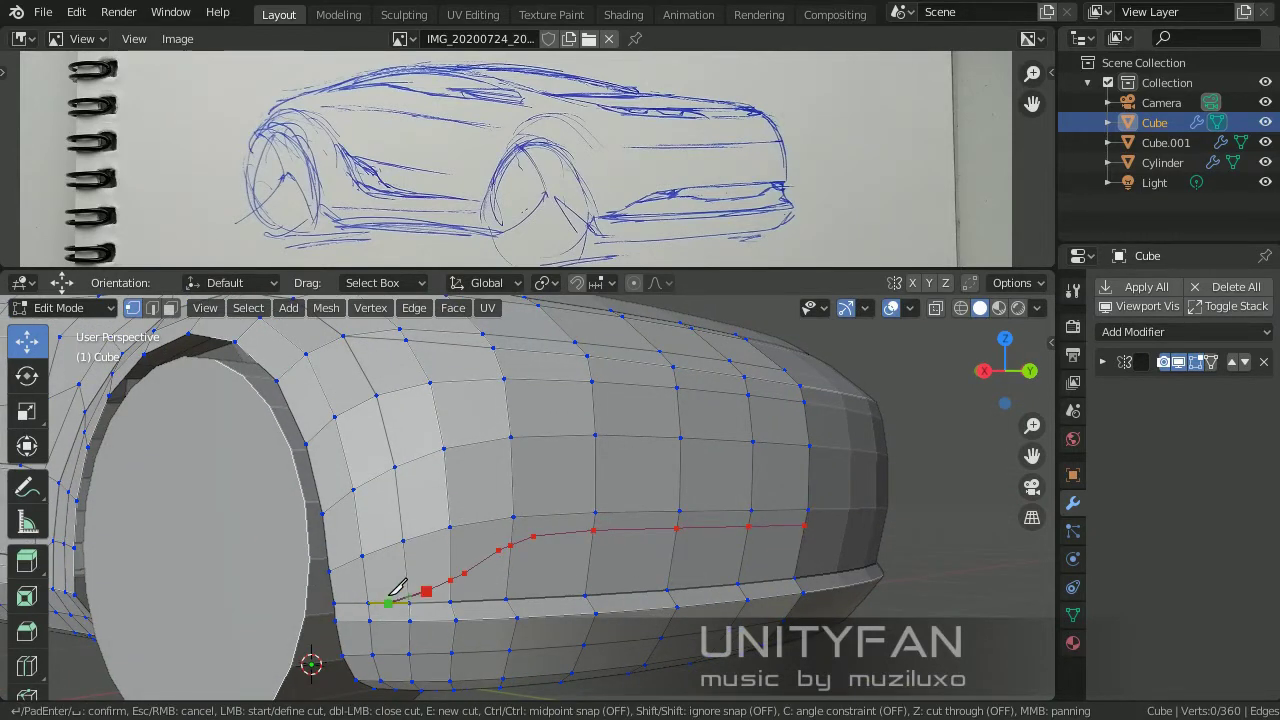
{"action": "key", "text": "Return"}
{"action": "scroll", "coordinate": [654, 549], "scroll_direction": "up", "scroll_amount": 2}
{"action": "middle_click_drag", "start_coordinate": [654, 549], "coordinate": [597, 532]}
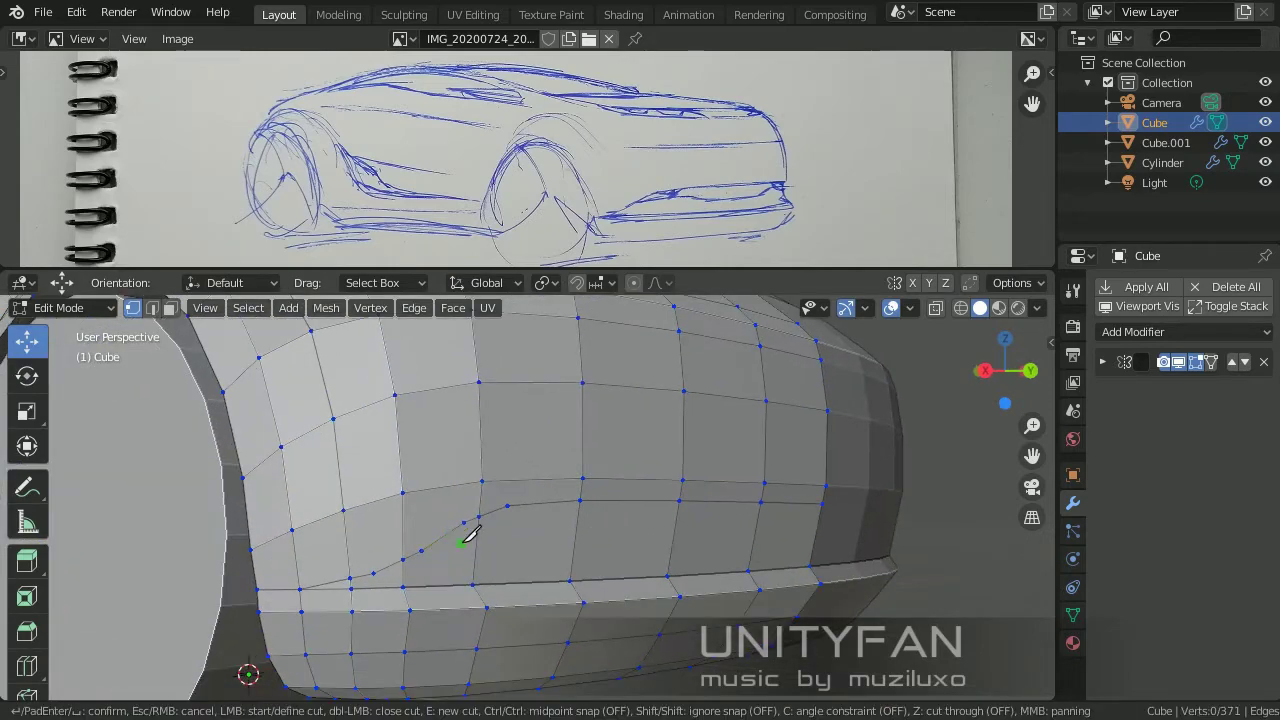
{"action": "middle_click_drag", "start_coordinate": [470, 520], "coordinate": [487, 540]}
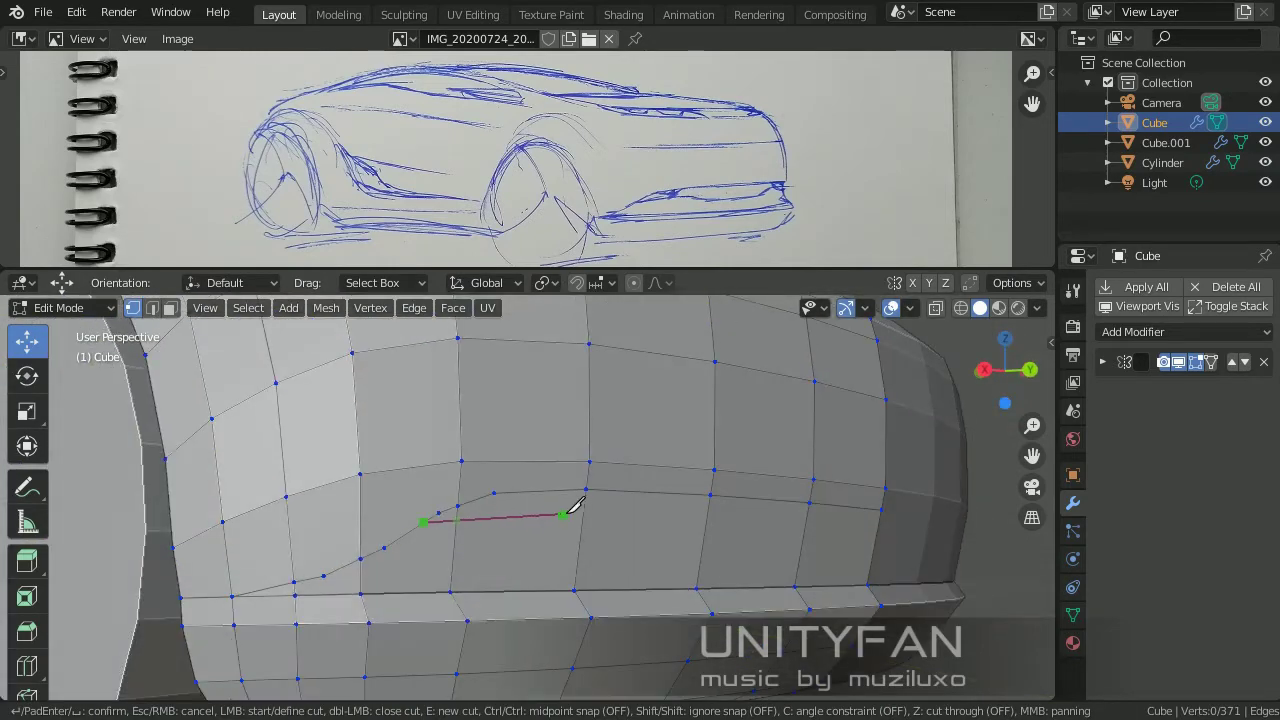
{"action": "key", "text": "Return"}
Knife-cut another line from a side vertex to the panel's far edge, then leave Edit Mode.
{"action": "scroll", "coordinate": [869, 506], "scroll_direction": "down", "scroll_amount": 3}
{"action": "scroll", "coordinate": [571, 491], "scroll_direction": "up", "scroll_amount": 3}
{"action": "key", "text": "k"}
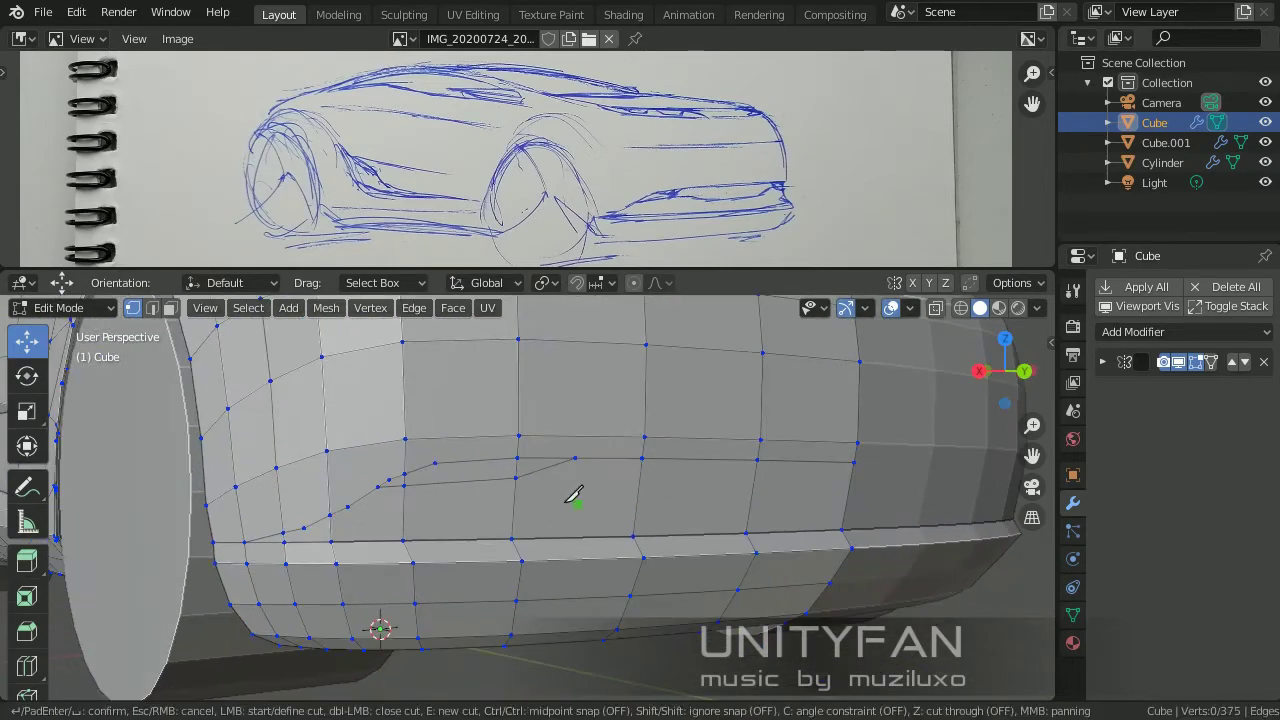
{"action": "left_click", "coordinate": [512, 473]}
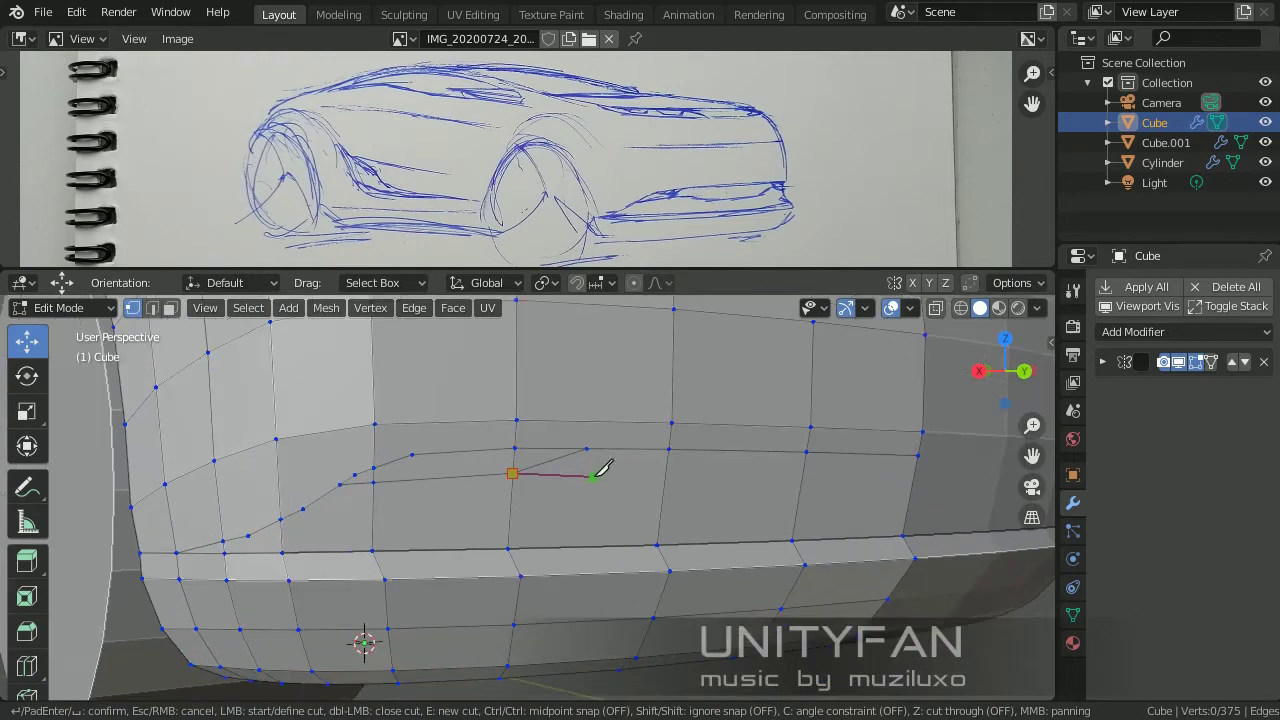
{"action": "left_click", "coordinate": [906, 489]}
{"action": "key", "text": "Return"}
{"action": "mouse_move", "coordinate": [645, 543]}
{"action": "middle_mouse_down"}
{"action": "mouse_move", "coordinate": [620, 526]}
{"action": "mouse_move", "coordinate": [667, 567]}
{"action": "middle_mouse_up"}
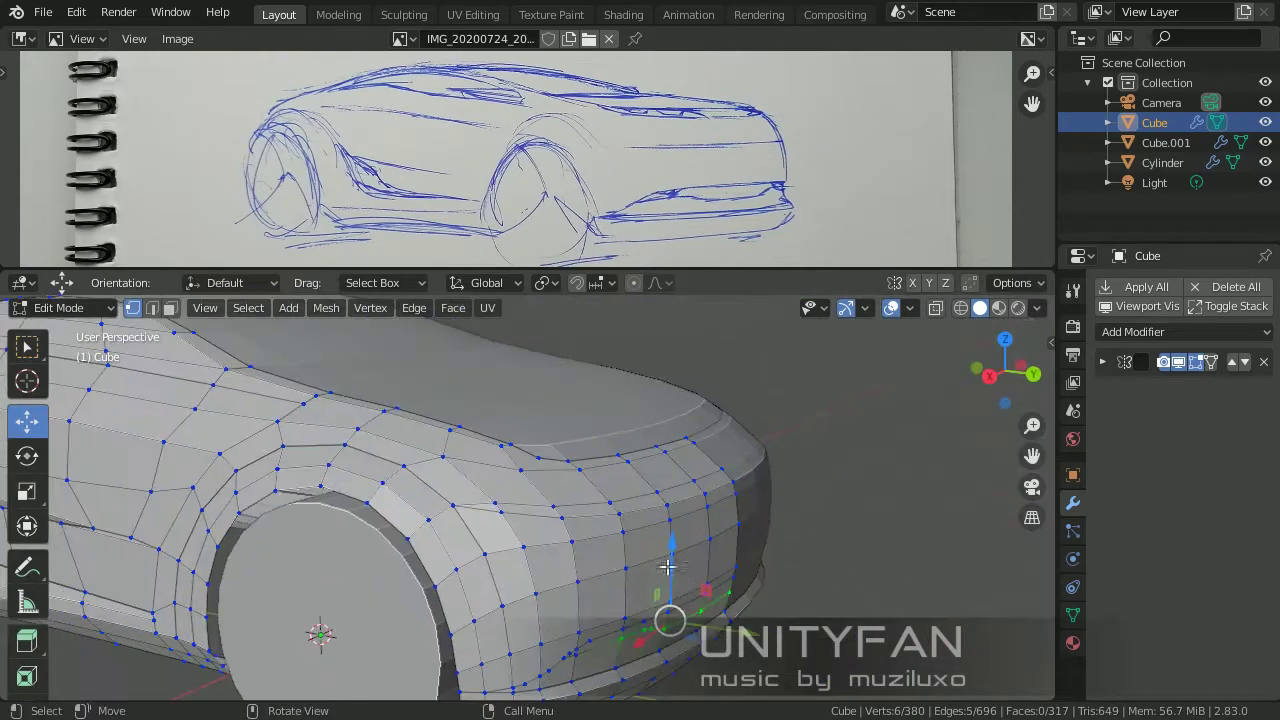
{"action": "key", "text": "Tab"}
{"action": "left_click", "coordinate": [661, 444]}
Move one vertex on the roof piece Cube.001 in Edit Mode.
{"action": "scroll", "coordinate": [652, 452], "scroll_direction": "down", "scroll_amount": 3}
{"action": "middle_click_drag", "start_coordinate": [647, 461], "coordinate": [663, 466]}
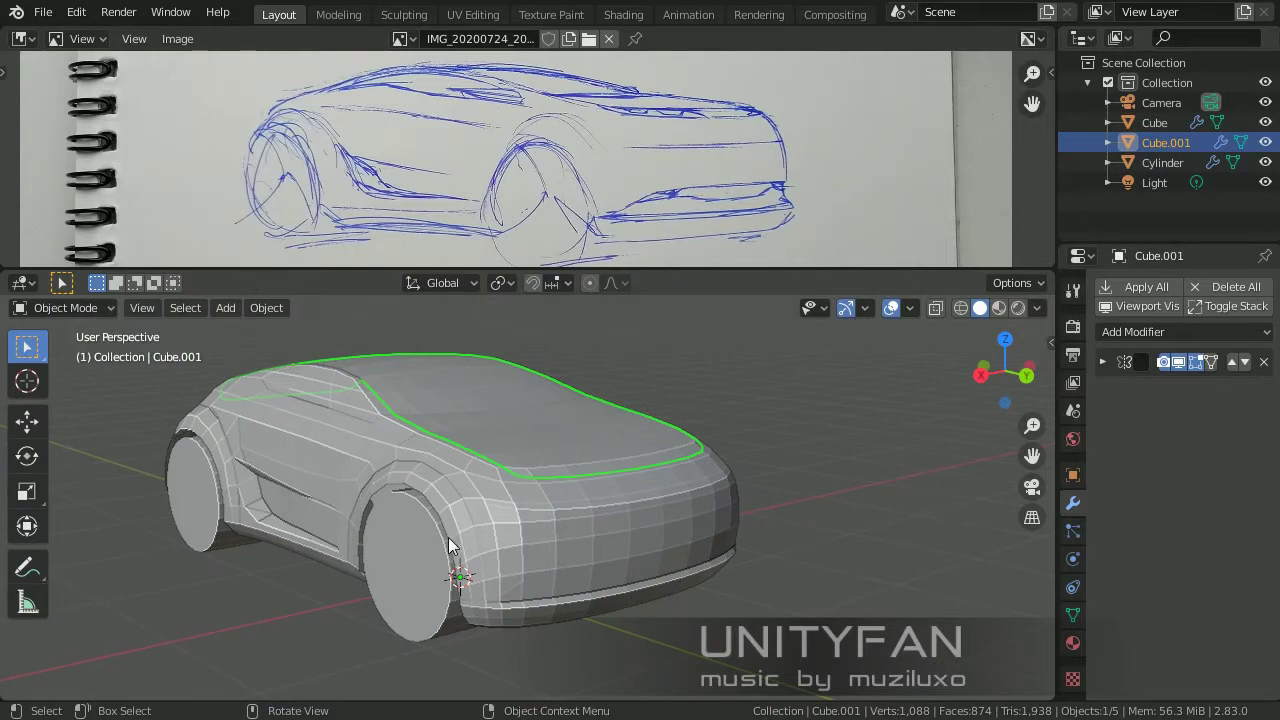
{"action": "middle_click_drag", "start_coordinate": [449, 545], "coordinate": [553, 438]}
{"action": "scroll", "coordinate": [709, 460], "scroll_direction": "up", "scroll_amount": 3}
{"action": "middle_click_drag", "start_coordinate": [709, 460], "coordinate": [421, 439]}
{"action": "left_click", "coordinate": [468, 406]}
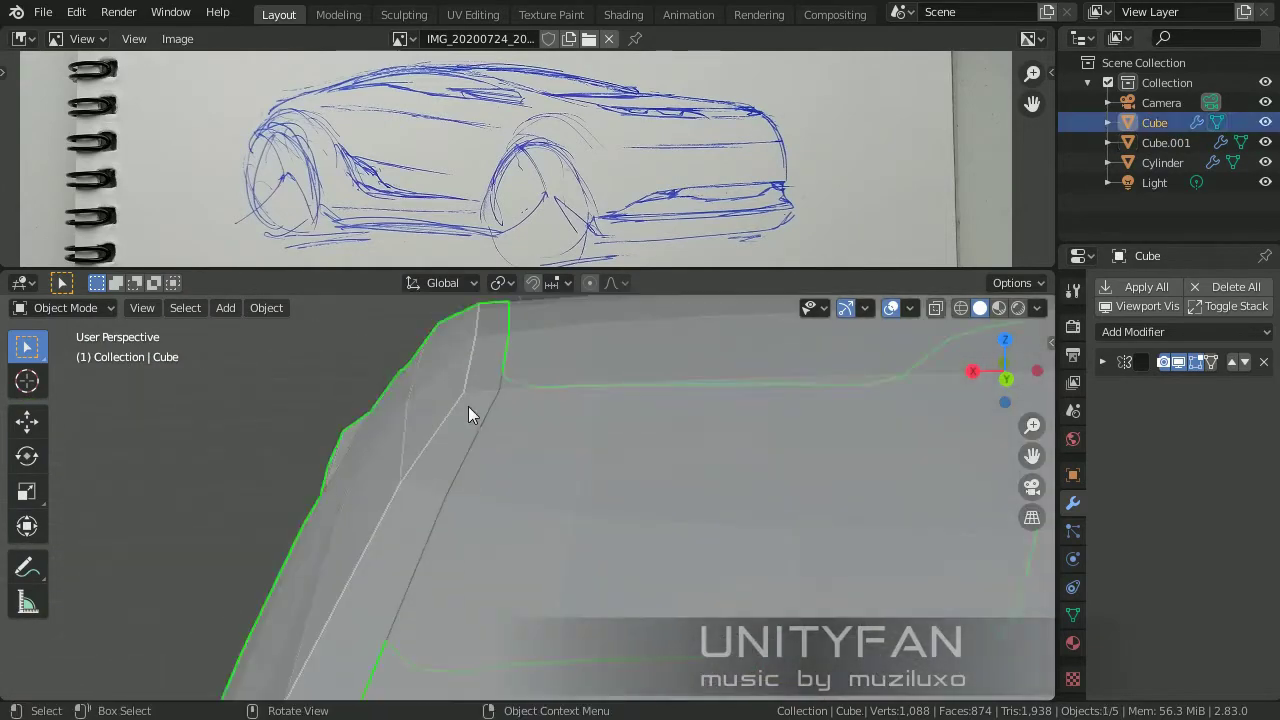
{"action": "key", "text": "Tab"}
{"action": "left_click", "coordinate": [456, 390]}
{"action": "key", "text": "Tab"}
{"action": "left_click", "coordinate": [527, 465]}
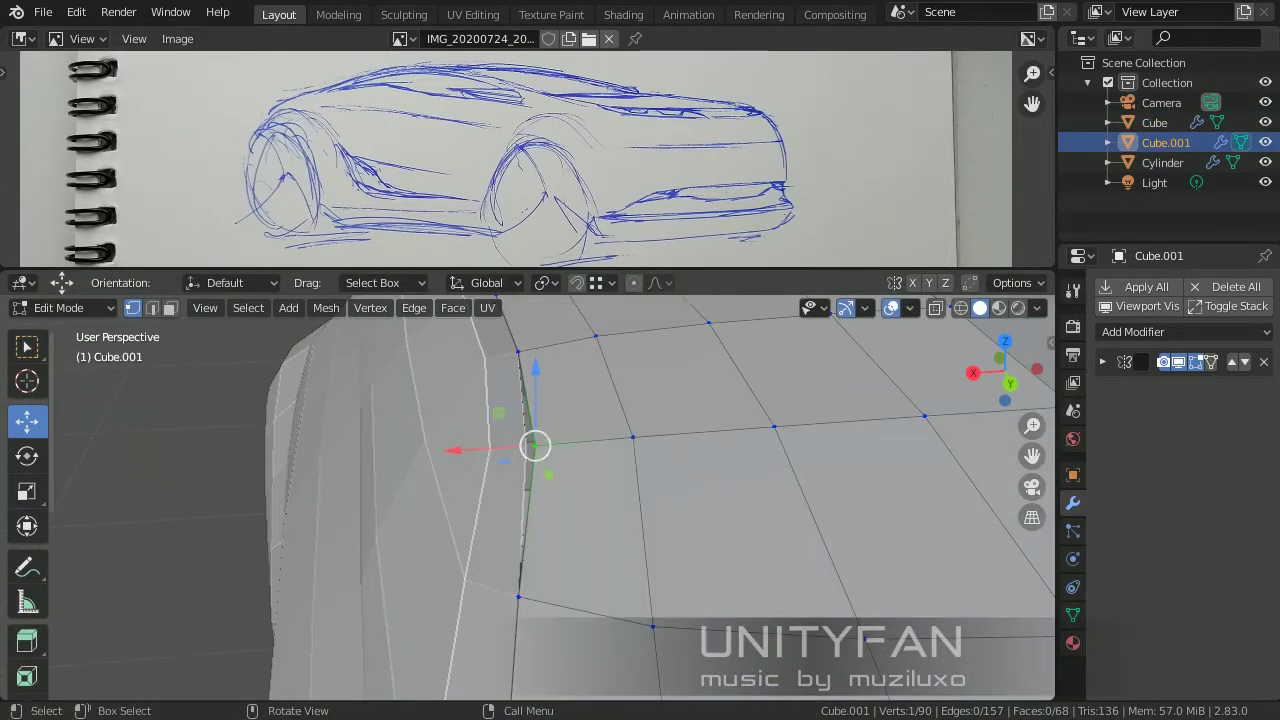
{"action": "key", "text": "Tab"}
{"action": "scroll", "coordinate": [674, 403], "scroll_direction": "down", "scroll_amount": 3}
{"action": "scroll", "coordinate": [488, 455], "scroll_direction": "down", "scroll_amount": 2}
{"action": "middle_click_drag", "start_coordinate": [488, 455], "coordinate": [447, 420]}
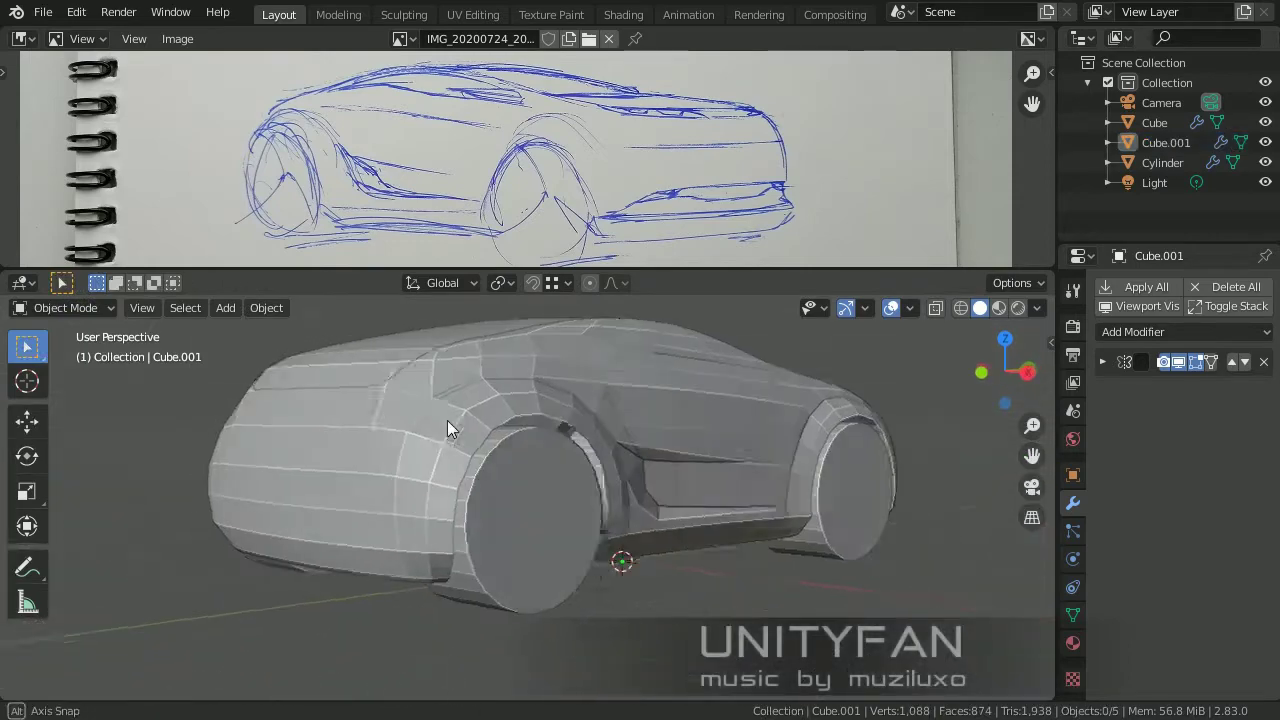
{"action": "left_click", "coordinate": [397, 465]}
{"action": "key", "text": "Tab"}
Slide the car body's lower front corner vertex along the bottom edge.
{"action": "scroll", "coordinate": [397, 465], "scroll_direction": "up", "scroll_amount": 5}
{"action": "left_click", "coordinate": [386, 478]}
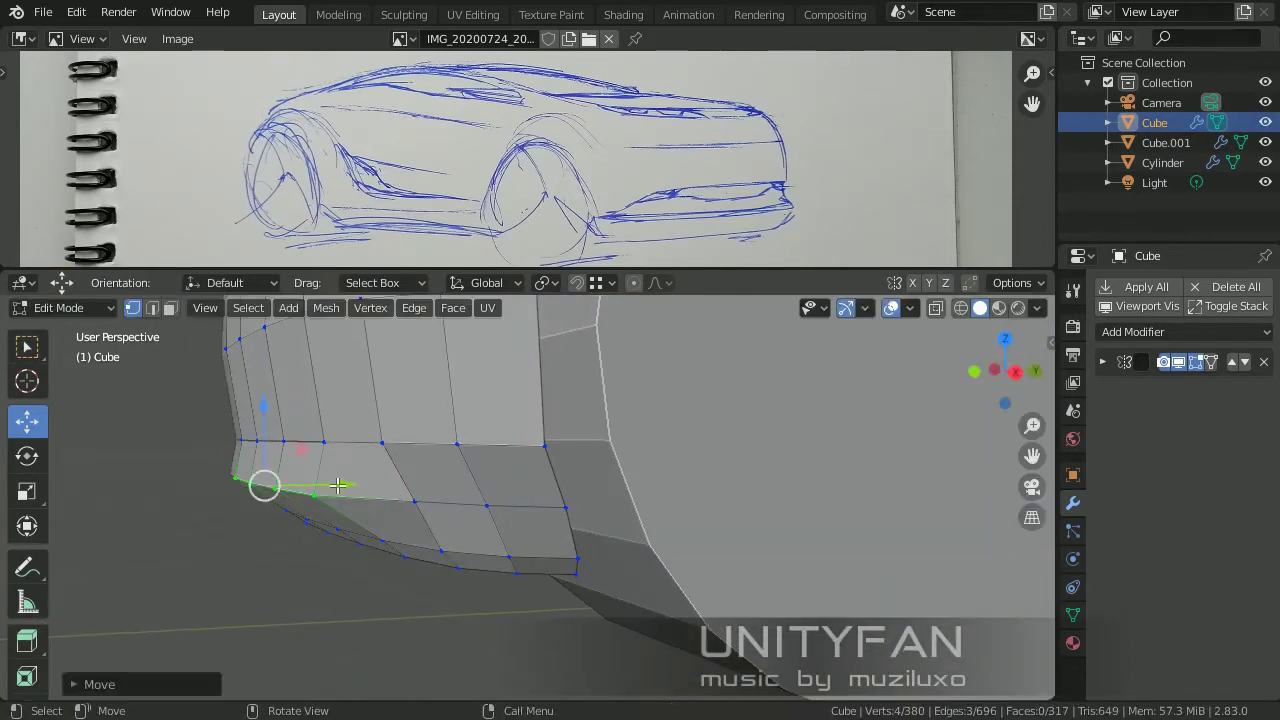
{"action": "middle_click_drag", "start_coordinate": [386, 478], "coordinate": [281, 507]}
{"action": "left_click", "coordinate": [354, 504]}
{"action": "scroll", "coordinate": [354, 504], "scroll_direction": "down", "scroll_amount": 3}
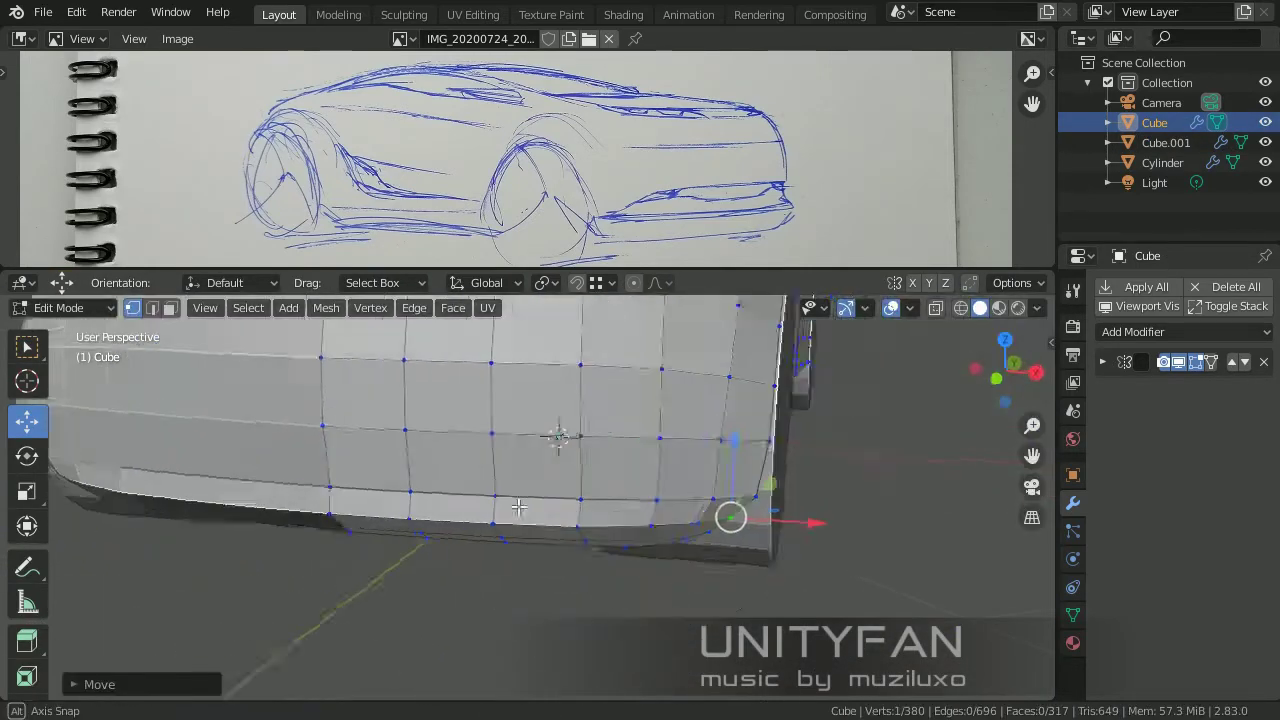
{"action": "mouse_move", "coordinate": [400, 480]}
{"action": "middle_mouse_down"}
{"action": "mouse_move", "coordinate": [456, 469]}
{"action": "mouse_move", "coordinate": [577, 488]}
{"action": "mouse_move", "coordinate": [398, 445]}
{"action": "middle_mouse_up"}
{"action": "key", "text": "Tab"}
{"action": "scroll", "coordinate": [577, 488], "scroll_direction": "up", "scroll_amount": 2}
{"action": "key", "text": "Tab"}
Knife-cut new edges toward the wheel arch and adjust the cut side edges.
{"action": "key", "text": "k"}
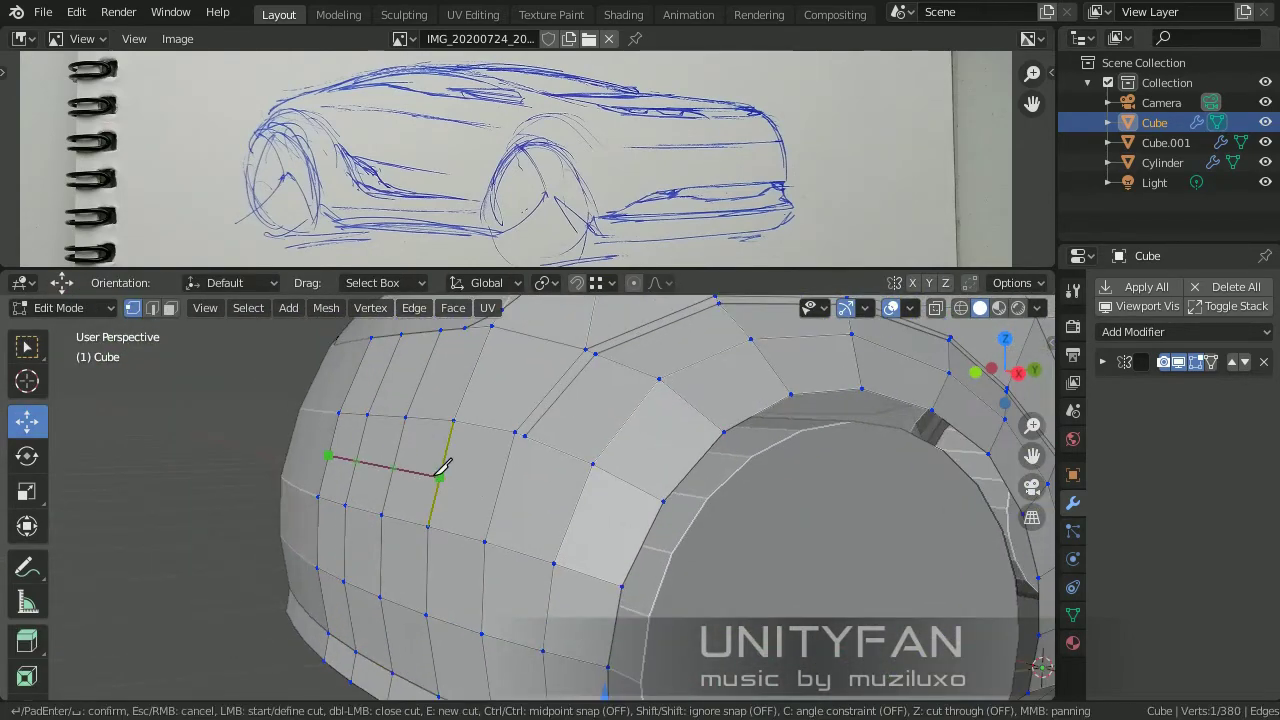
{"action": "left_click", "coordinate": [446, 463]}
{"action": "middle_click_drag", "start_coordinate": [446, 463], "coordinate": [414, 536]}
{"action": "left_click", "coordinate": [428, 478]}
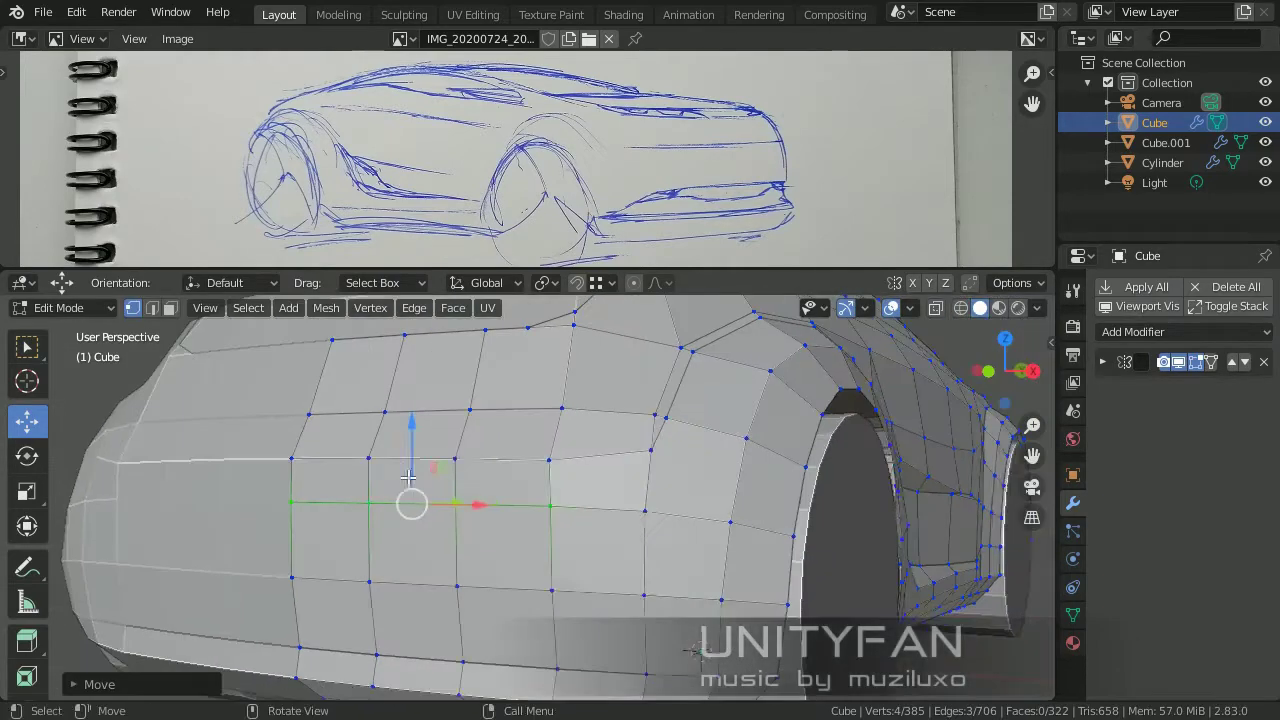
{"action": "scroll", "coordinate": [419, 506], "scroll_direction": "up", "scroll_amount": 2}
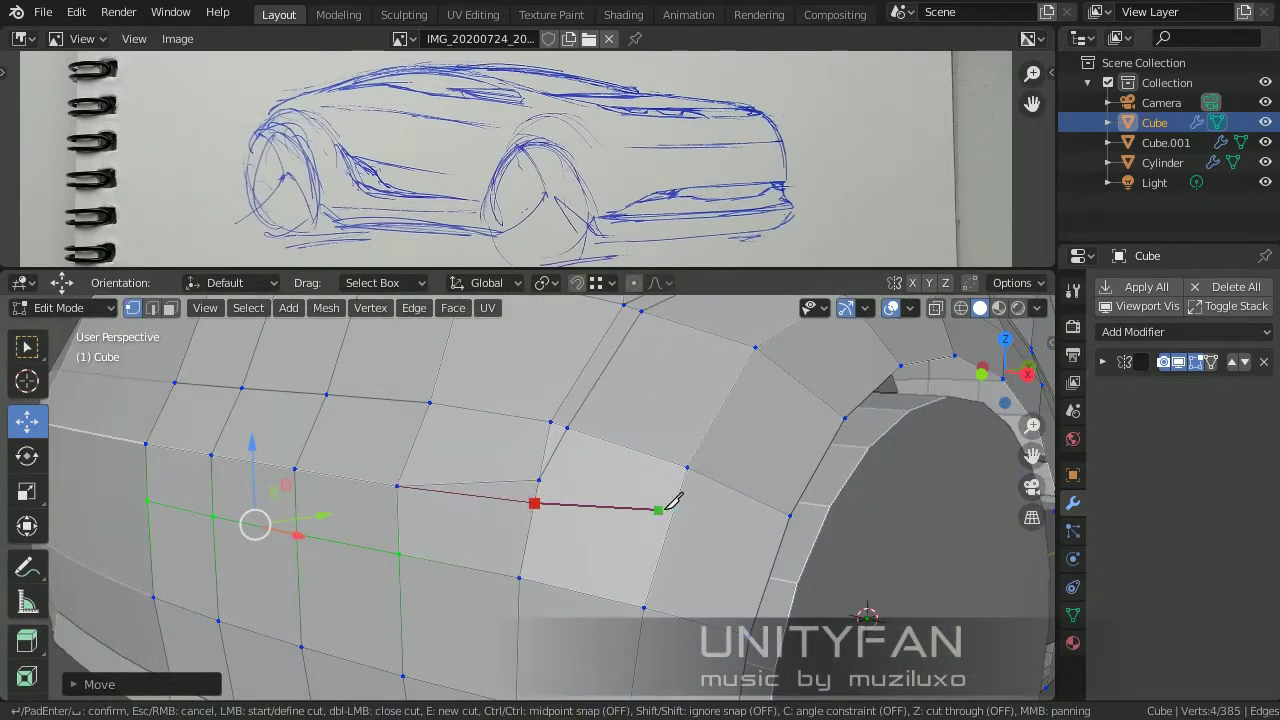
{"action": "middle_click_drag", "start_coordinate": [565, 509], "coordinate": [420, 470]}
{"action": "left_click_drag", "start_coordinate": [300, 440], "coordinate": [330, 466]}
{"action": "mouse_move", "coordinate": [330, 466]}
{"action": "middle_mouse_down"}
{"action": "mouse_move", "coordinate": [345, 498]}
{"action": "mouse_move", "coordinate": [301, 467]}
{"action": "mouse_move", "coordinate": [427, 497]}
{"action": "middle_mouse_up"}
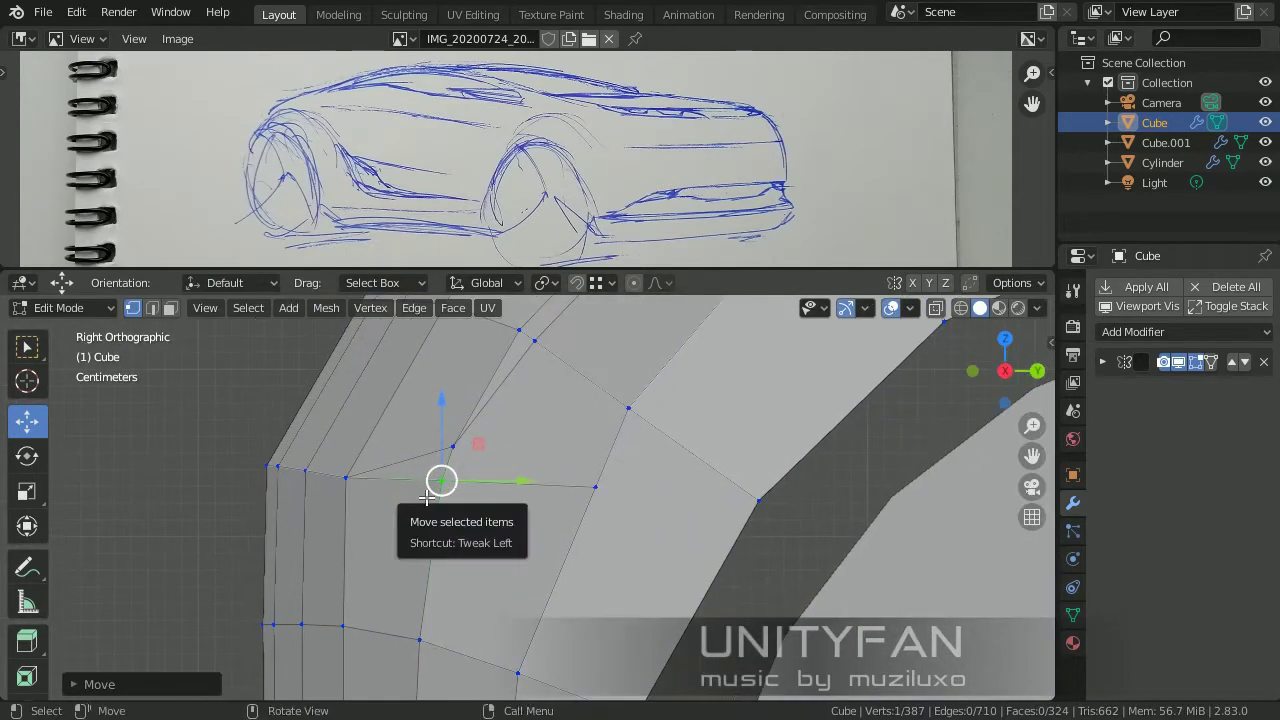
{"action": "key", "text": "Return"}
{"action": "mouse_move", "coordinate": [612, 470]}
{"action": "middle_mouse_down"}
{"action": "mouse_move", "coordinate": [737, 500]}
{"action": "mouse_move", "coordinate": [617, 535]}
{"action": "mouse_move", "coordinate": [456, 538]}
{"action": "mouse_move", "coordinate": [620, 606]}
{"action": "mouse_move", "coordinate": [745, 501]}
{"action": "mouse_move", "coordinate": [597, 516]}
{"action": "mouse_move", "coordinate": [470, 440]}
{"action": "mouse_move", "coordinate": [560, 480]}
{"action": "middle_mouse_up"}
{"action": "key", "text": "Tab"}
{"action": "key", "text": "Tab"}
Box-select and move the vertices along Cube.001's roof edge.
{"action": "key", "text": "Tab"}
{"action": "left_click", "coordinate": [601, 498]}
{"action": "key", "text": "Tab"}
{"action": "left_click_drag", "start_coordinate": [601, 498], "coordinate": [446, 420]}
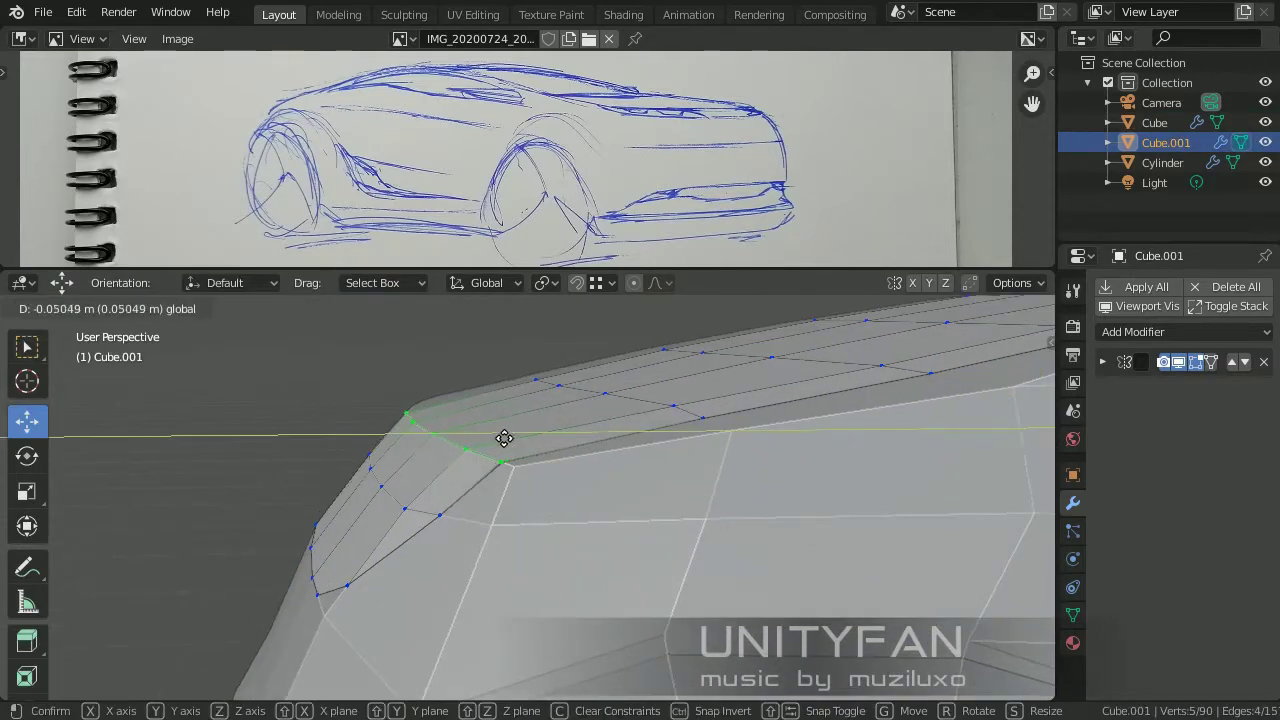
{"action": "left_click", "coordinate": [504, 438]}
{"action": "key", "text": "Tab"}
{"action": "mouse_move", "coordinate": [504, 438]}
{"action": "middle_mouse_down"}
{"action": "mouse_move", "coordinate": [630, 478]}
{"action": "mouse_move", "coordinate": [580, 517]}
{"action": "mouse_move", "coordinate": [640, 551]}
{"action": "mouse_move", "coordinate": [566, 598]}
{"action": "mouse_move", "coordinate": [510, 543]}
{"action": "mouse_move", "coordinate": [394, 525]}
{"action": "mouse_move", "coordinate": [576, 518]}
{"action": "mouse_move", "coordinate": [511, 492]}
{"action": "mouse_move", "coordinate": [708, 440]}
{"action": "middle_mouse_up"}
{"action": "left_click", "coordinate": [630, 478]}
{"action": "key", "text": "Tab"}
{"action": "key", "text": "Tab"}
{"action": "left_click", "coordinate": [708, 440]}
{"action": "key", "text": "Tab"}
{"action": "scroll", "coordinate": [708, 440], "scroll_direction": "up", "scroll_amount": 5}
{"action": "scroll", "coordinate": [28, 670], "scroll_direction": "down", "scroll_amount": 1}
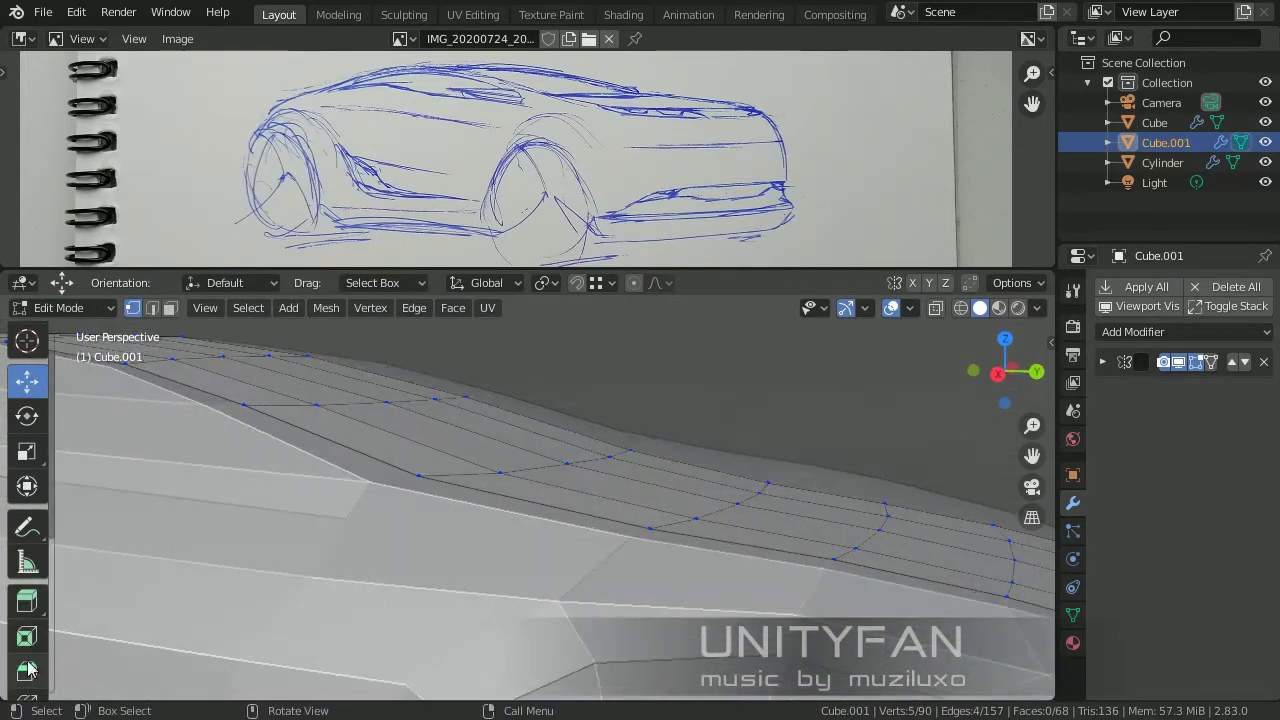
{"action": "left_click", "coordinate": [658, 455]}
Copy the central roof faces into a separate new object, Cube.002.
{"action": "mouse_move", "coordinate": [658, 455]}
{"action": "middle_mouse_down"}
{"action": "mouse_move", "coordinate": [632, 486]}
{"action": "mouse_move", "coordinate": [494, 469]}
{"action": "mouse_move", "coordinate": [480, 560]}
{"action": "mouse_move", "coordinate": [679, 481]}
{"action": "mouse_move", "coordinate": [631, 520]}
{"action": "mouse_move", "coordinate": [660, 475]}
{"action": "mouse_move", "coordinate": [609, 563]}
{"action": "mouse_move", "coordinate": [489, 590]}
{"action": "mouse_move", "coordinate": [182, 327]}
{"action": "middle_mouse_up"}
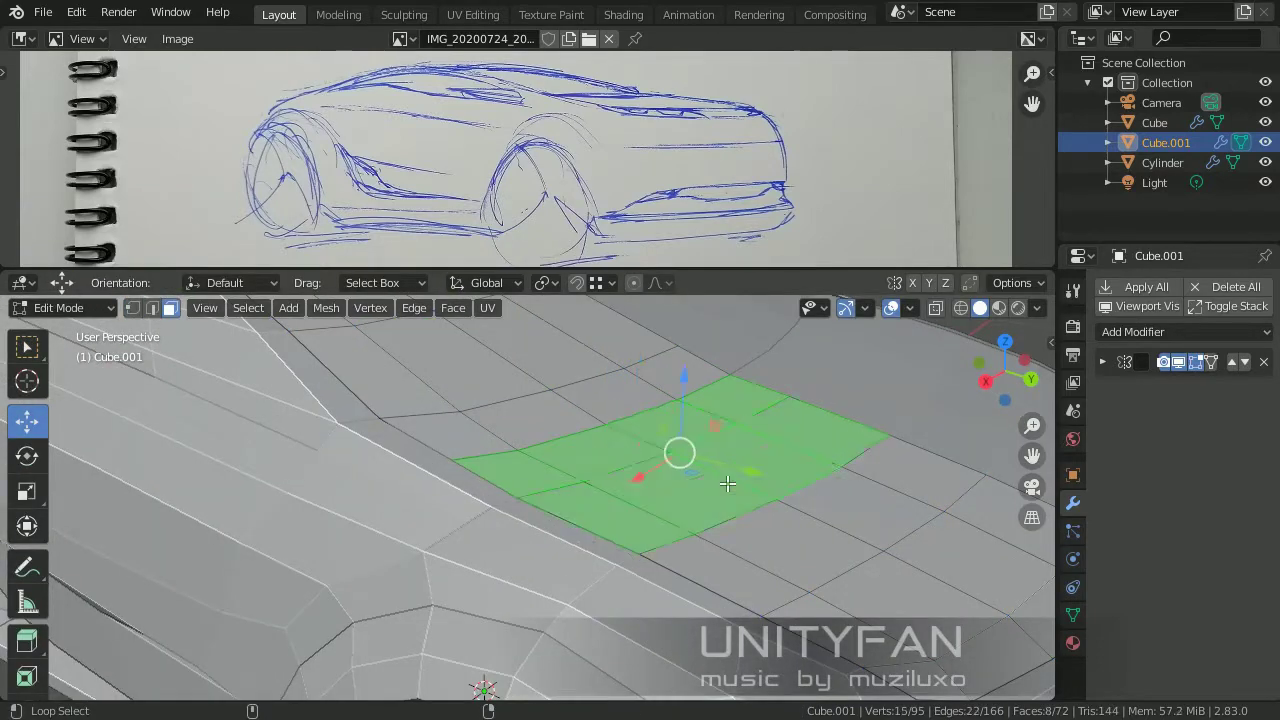
{"action": "scroll", "coordinate": [727, 484], "scroll_direction": "down", "scroll_amount": 4}
{"action": "left_click", "coordinate": [675, 493], "text": "alt+shift"}
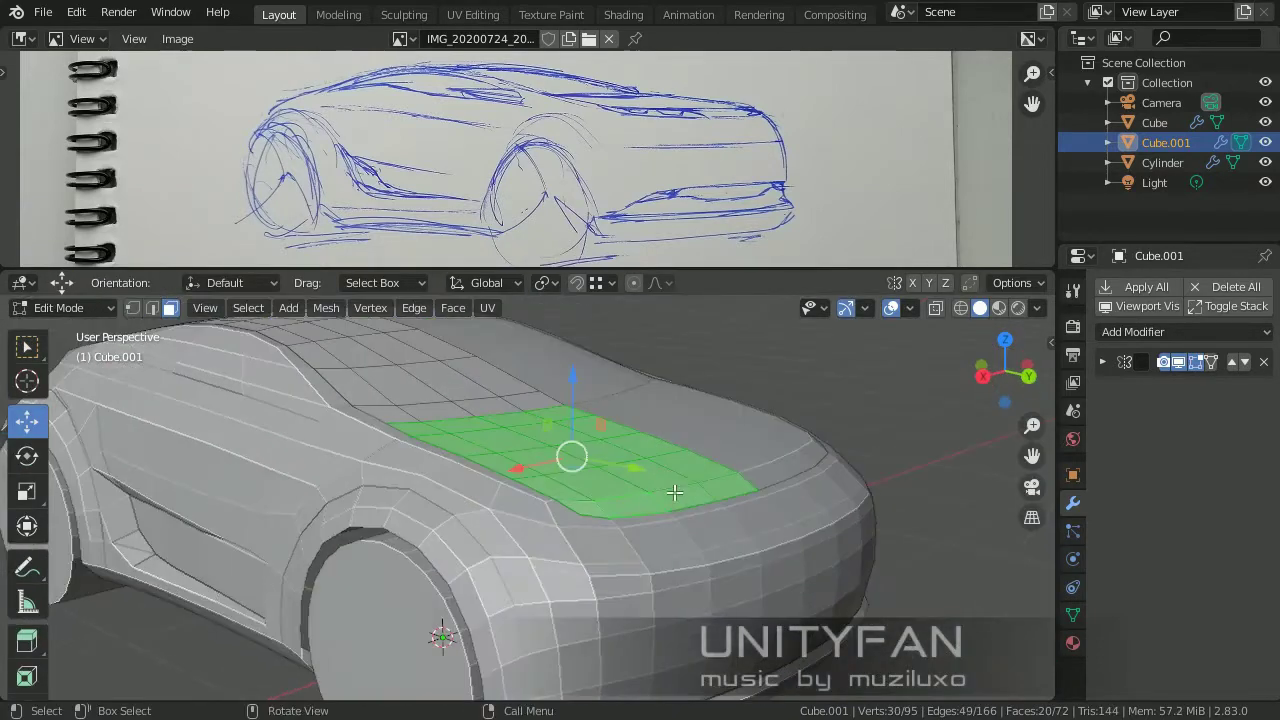
{"action": "key", "text": "Tab"}
{"action": "scroll", "coordinate": [630, 450], "scroll_direction": "down", "scroll_amount": 5}
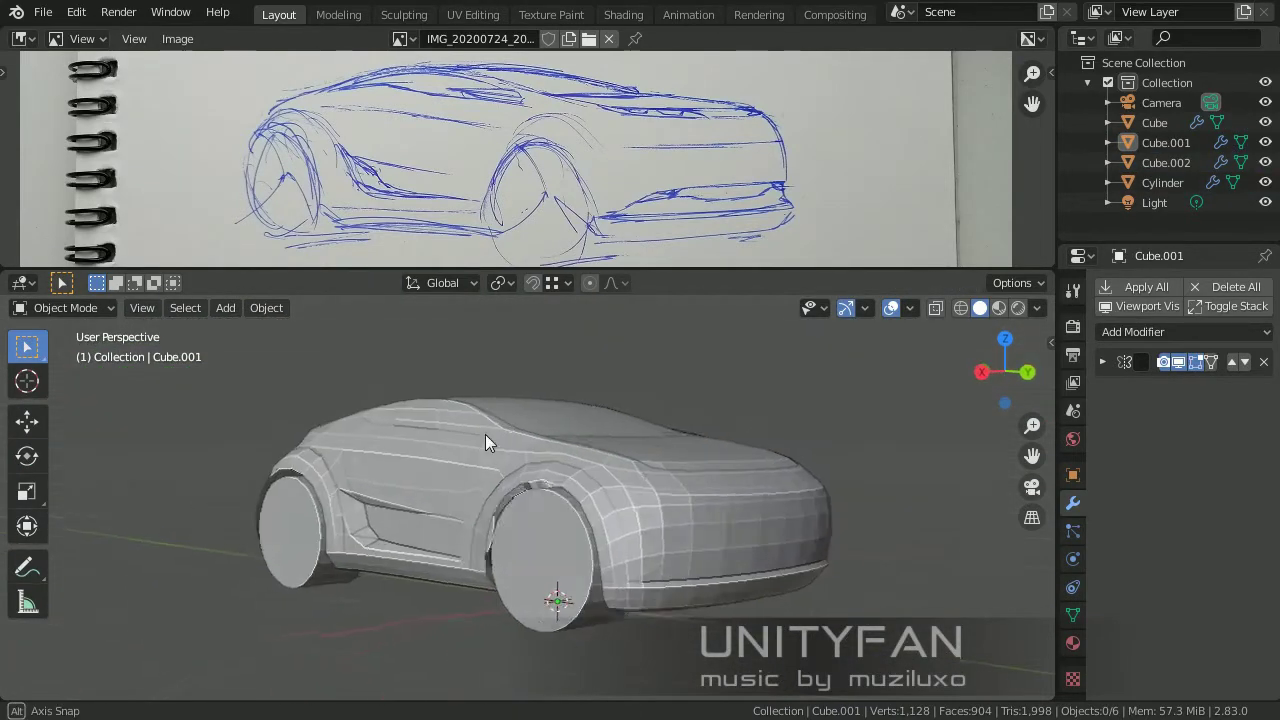
Dissolve the side edge path on the car body and reposition a vertex.
{"action": "left_click", "coordinate": [571, 511]}
{"action": "key", "text": "Tab"}
{"action": "scroll", "coordinate": [539, 516], "scroll_direction": "up", "scroll_amount": 3}
{"action": "scroll", "coordinate": [727, 497], "scroll_direction": "up", "scroll_amount": 2}
{"action": "key", "text": "KP_3"}
{"action": "key", "text": "1"}
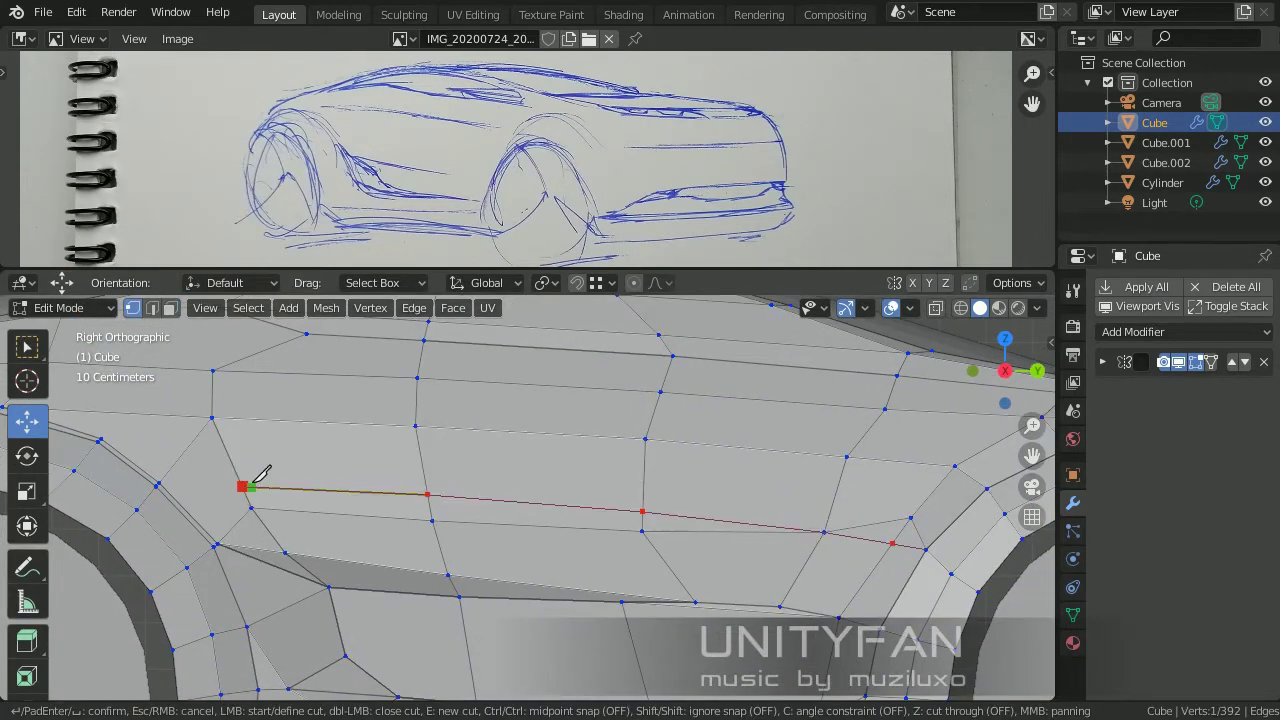
{"action": "key", "text": "x"}
{"action": "left_click", "coordinate": [912, 527]}
{"action": "middle_click_drag", "start_coordinate": [912, 527], "coordinate": [441, 403], "text": "shift"}
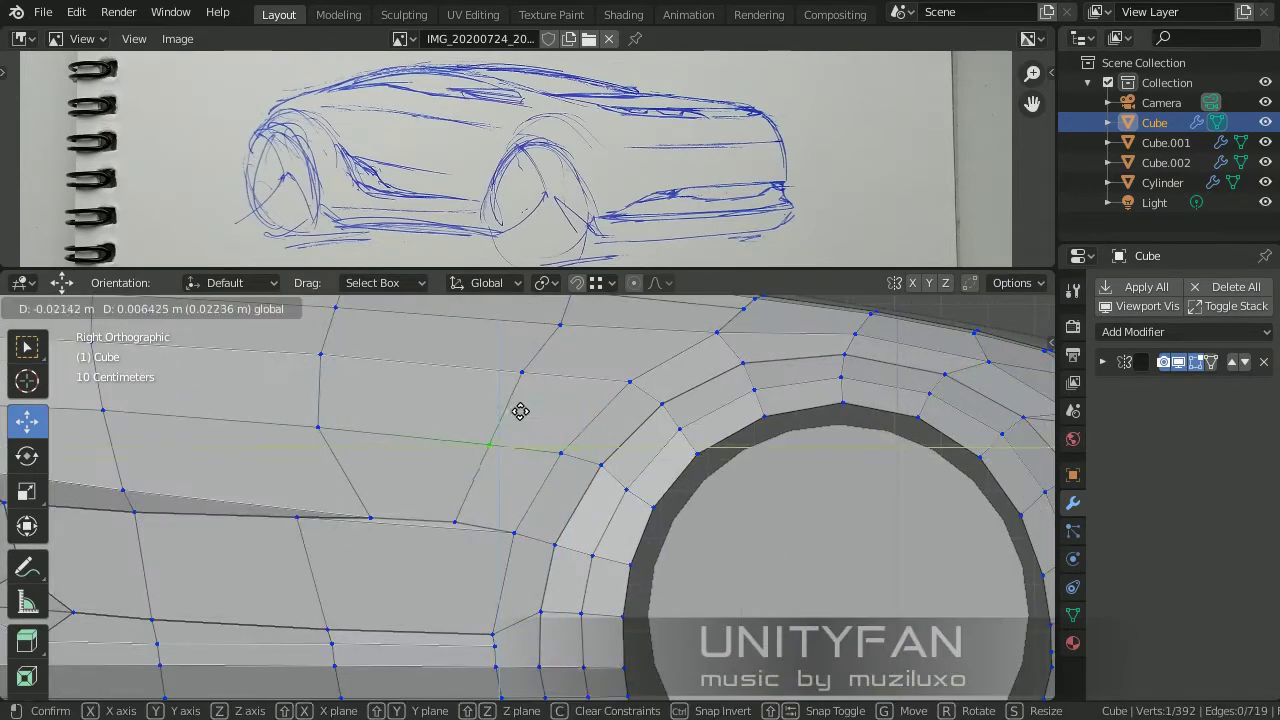
{"action": "left_click", "coordinate": [520, 411]}
{"action": "mouse_move", "coordinate": [520, 411]}
{"action": "middle_mouse_down"}
{"action": "mouse_move", "coordinate": [650, 460]}
{"action": "mouse_move", "coordinate": [715, 512]}
{"action": "mouse_move", "coordinate": [874, 535]}
{"action": "middle_mouse_up"}
{"action": "key", "text": "Tab"}
{"action": "scroll", "coordinate": [671, 467], "scroll_direction": "down", "scroll_amount": 2}
Adjust two edge vertices on the Cube.002 roof panel and return to Object Mode.
{"action": "left_click", "coordinate": [796, 494]}
{"action": "key", "text": "Tab"}
{"action": "scroll", "coordinate": [796, 494], "scroll_direction": "up", "scroll_amount": 4}
{"action": "left_click", "coordinate": [850, 389]}
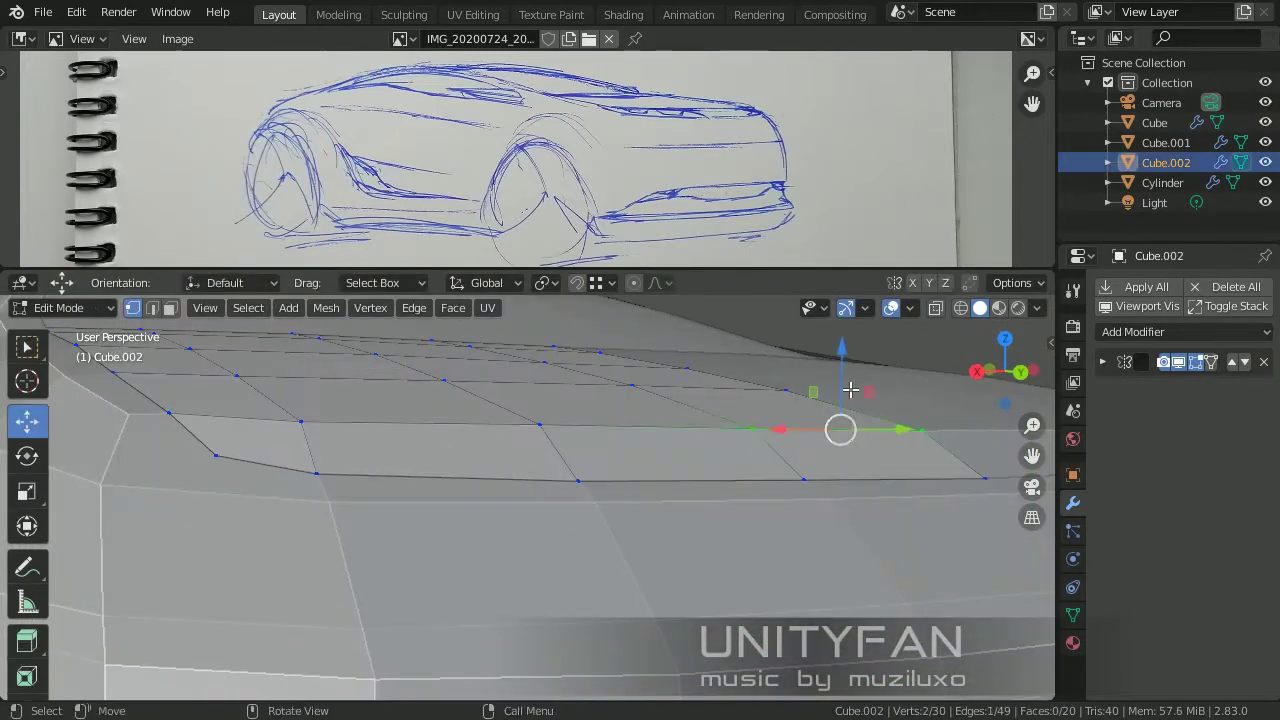
{"action": "scroll", "coordinate": [737, 486], "scroll_direction": "down", "scroll_amount": 3}
{"action": "key", "text": "Tab"}
{"action": "scroll", "coordinate": [697, 474], "scroll_direction": "down", "scroll_amount": 3}
{"action": "mouse_move", "coordinate": [697, 474]}
{"action": "middle_mouse_down"}
{"action": "mouse_move", "coordinate": [690, 482]}
{"action": "mouse_move", "coordinate": [729, 477]}
{"action": "mouse_move", "coordinate": [713, 469]}
{"action": "middle_mouse_up"}
{"action": "scroll", "coordinate": [693, 509], "scroll_direction": "down", "scroll_amount": 2}
{"action": "key", "text": "shift+a"}
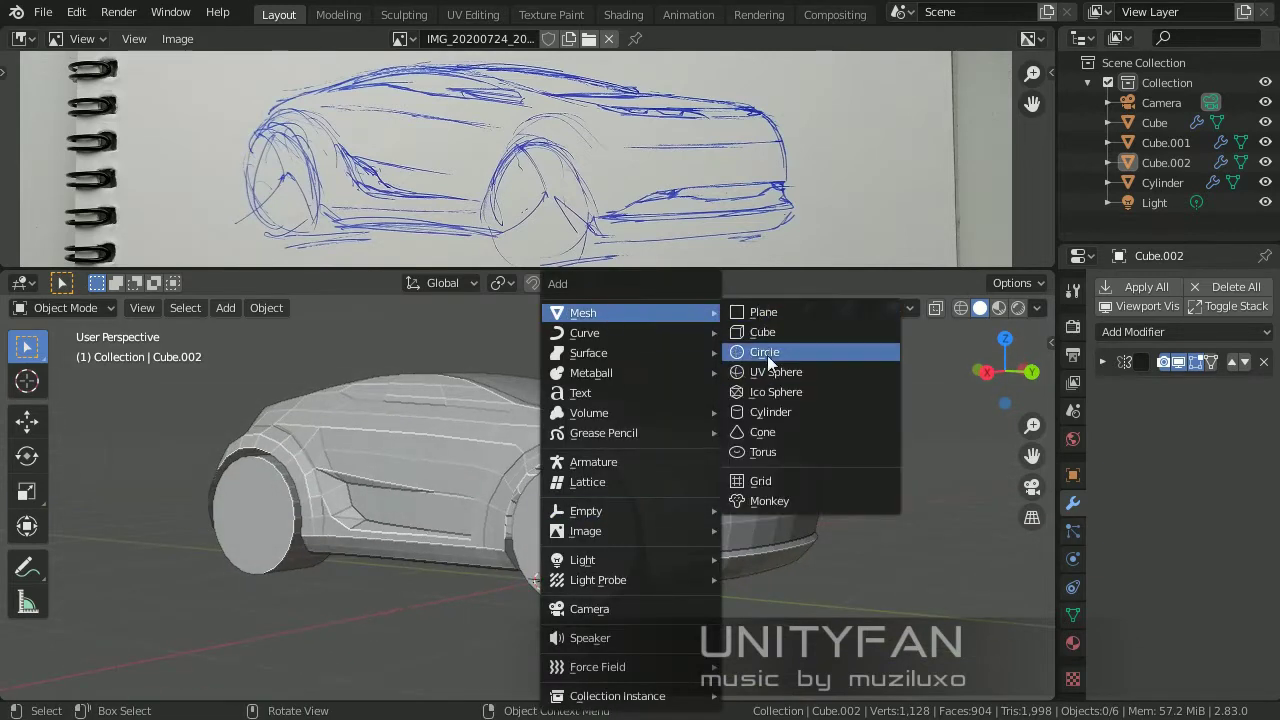
Add a new plane and snap it onto the wheel cylinder's centre.
{"action": "left_click", "coordinate": [763, 312]}
{"action": "key", "text": "Tab"}
{"action": "right_click", "coordinate": [555, 480]}
{"action": "key", "text": "Tab"}
{"action": "scroll", "coordinate": [637, 488], "scroll_direction": "up", "scroll_amount": 3}
{"action": "left_click", "coordinate": [637, 488]}
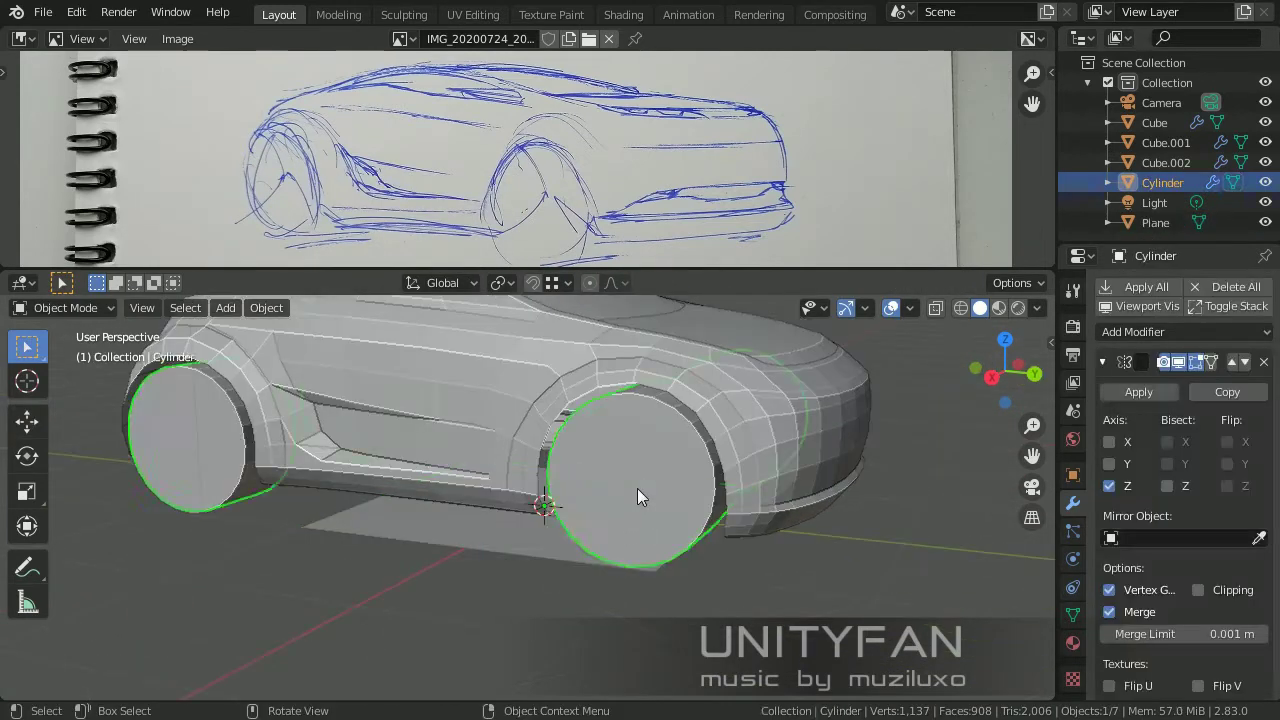
{"action": "left_click", "coordinate": [676, 588]}
{"action": "key", "text": "Tab"}
{"action": "left_click", "coordinate": [639, 525]}
{"action": "key", "text": "shift+s"}
{"action": "left_click", "coordinate": [604, 478]}
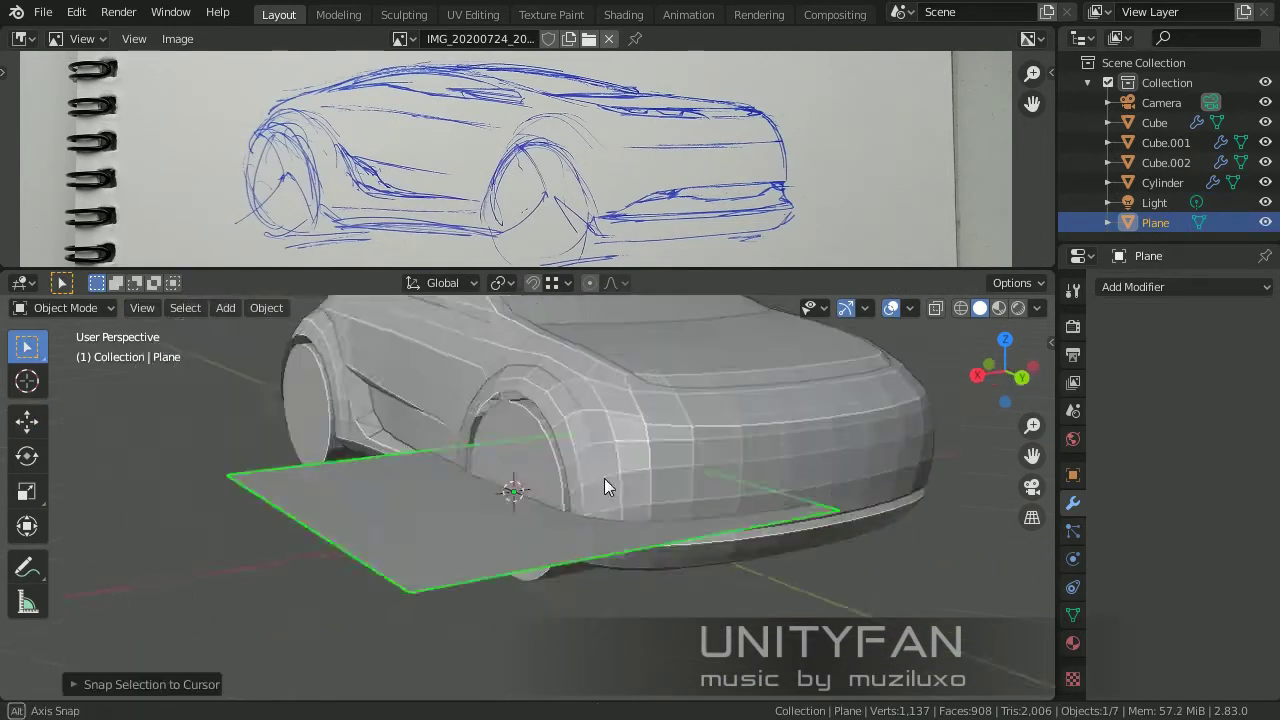
{"action": "key", "text": "Tab"}
{"action": "middle_click_drag", "start_coordinate": [441, 529], "coordinate": [414, 534]}
Reduce the plane to a single duplicated edge positioned at the wheel as the tyre profile.
{"action": "key", "text": "shift+d"}
{"action": "left_click", "coordinate": [453, 487]}
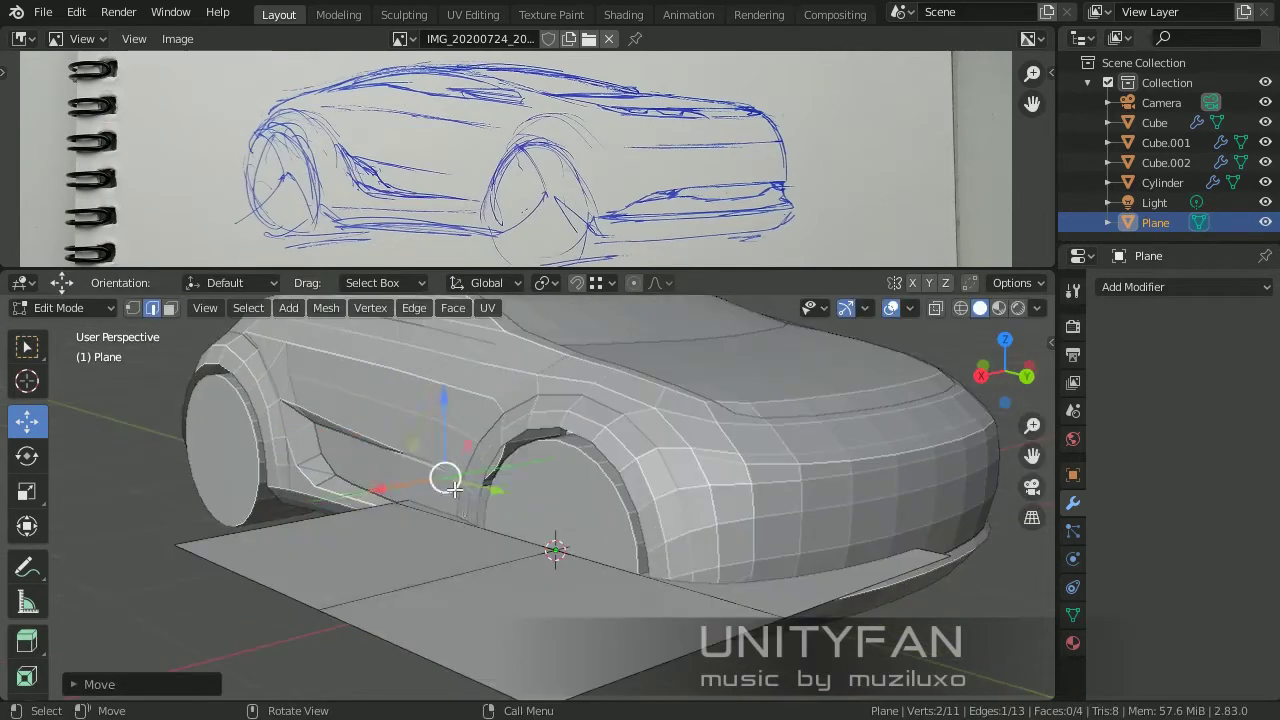
{"action": "left_click", "coordinate": [530, 446]}
{"action": "key", "text": "Tab"}
{"action": "middle_click_drag", "start_coordinate": [530, 446], "coordinate": [250, 437]}
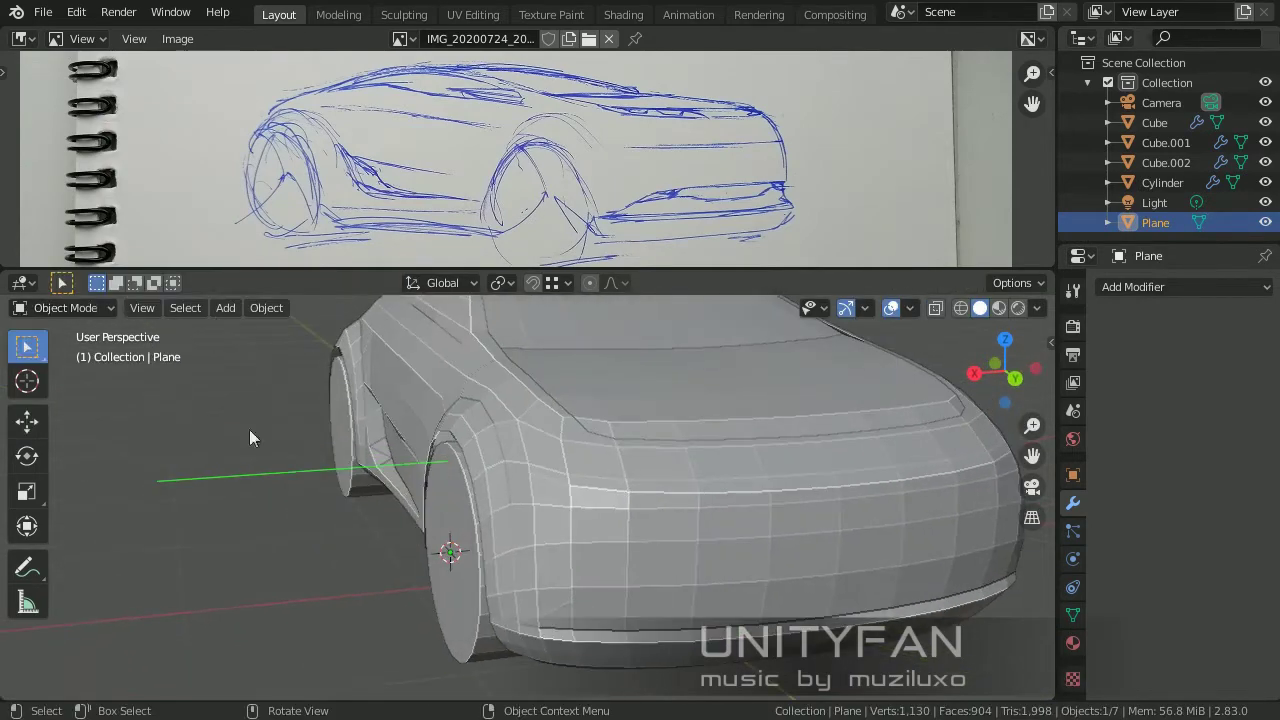
{"action": "left_click", "coordinate": [170, 480]}
{"action": "middle_click_drag", "start_coordinate": [170, 480], "coordinate": [450, 470]}
{"action": "key", "text": "Tab"}
Add a Screw modifier to the profile with Axis X and 30 steps.
{"action": "left_click", "coordinate": [1185, 287]}
{"action": "left_click", "coordinate": [870, 530]}
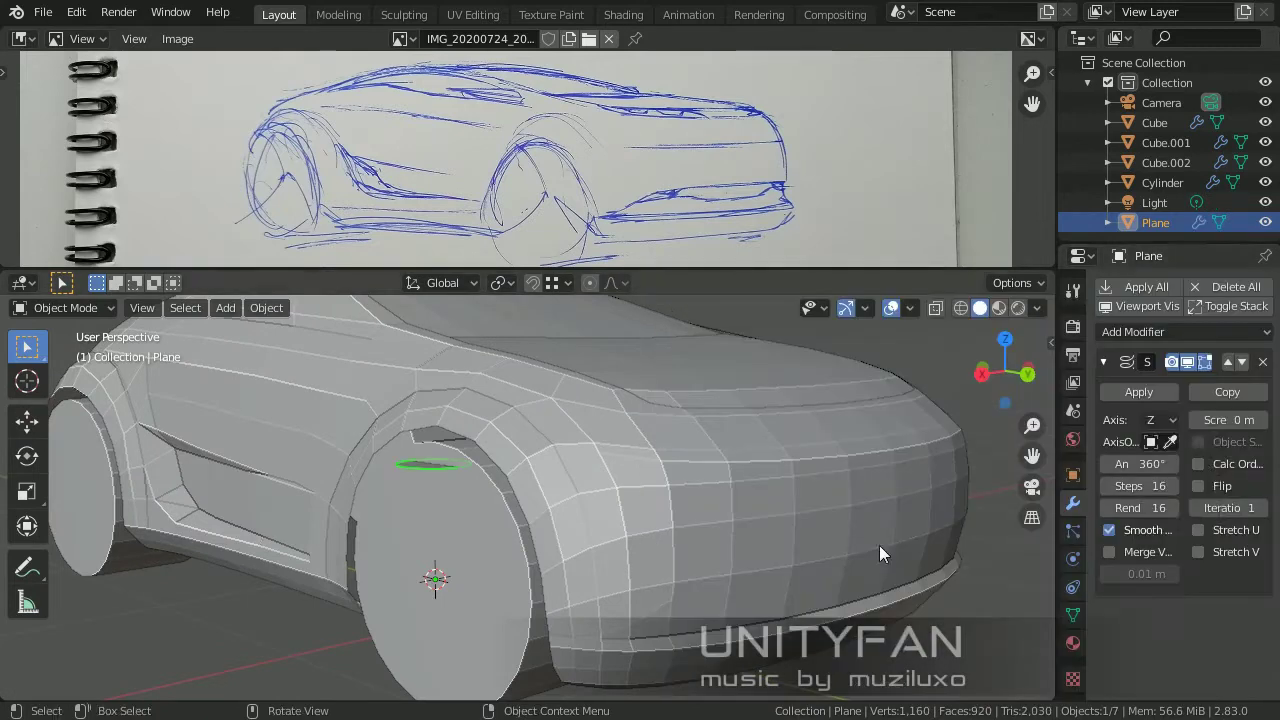
{"action": "left_click", "coordinate": [1160, 420]}
{"action": "left_click", "coordinate": [1160, 445]}
{"action": "middle_click_drag", "start_coordinate": [584, 476], "coordinate": [700, 470]}
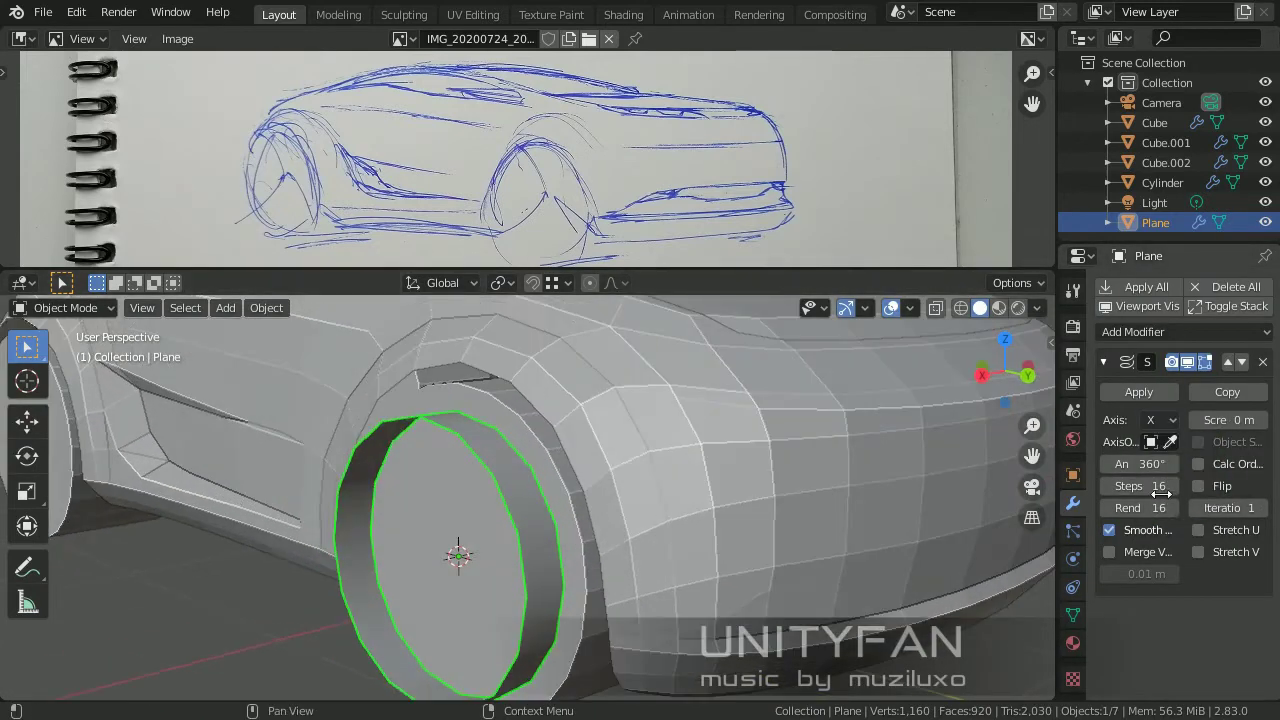
{"action": "key", "text": "Tab"}
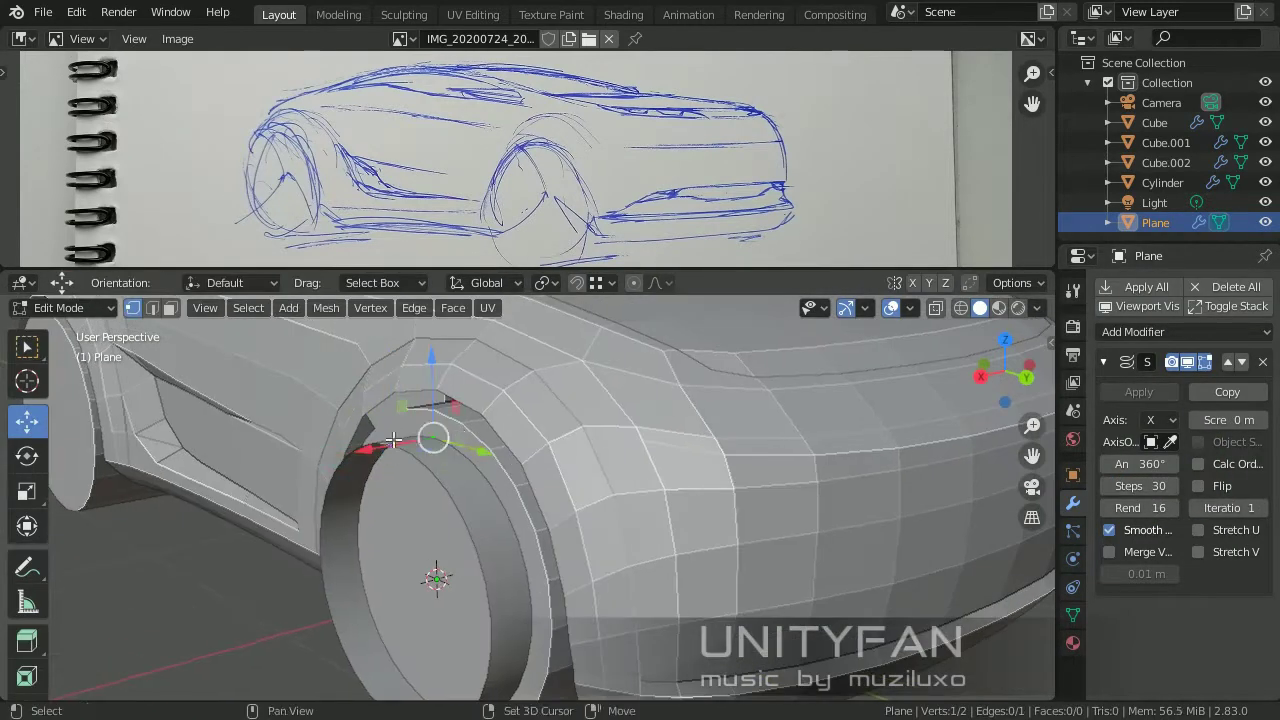
{"action": "key", "text": "g"}
Reposition the tyre profile vertex in side and back wireframe views to fit the wheel arch.
{"action": "key", "text": "x"}
{"action": "left_click", "coordinate": [501, 432]}
{"action": "key", "text": "s"}
{"action": "left_click", "coordinate": [501, 432]}
{"action": "middle_click_drag", "start_coordinate": [501, 432], "coordinate": [451, 403]}
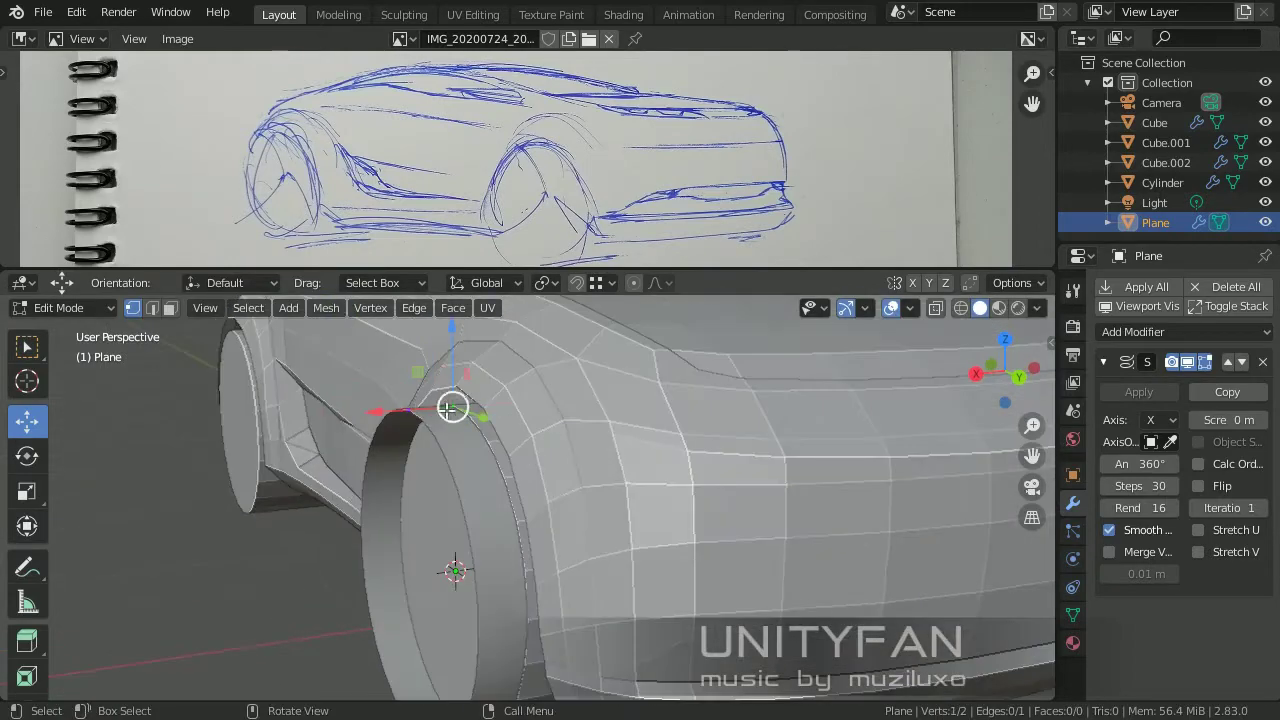
{"action": "key", "text": "g"}
{"action": "left_click", "coordinate": [357, 351]}
{"action": "key", "text": "ctrl+KP_3"}
{"action": "key", "text": "ctrl+KP_1"}
{"action": "key", "text": "z"}
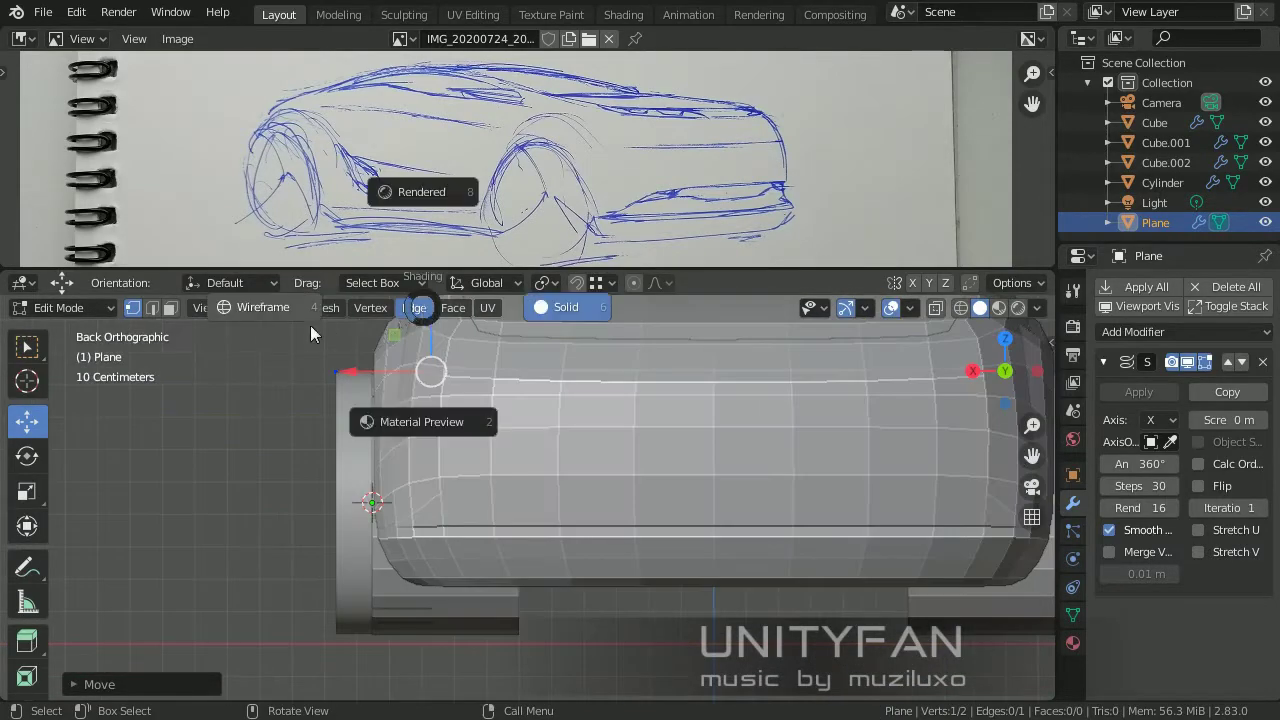
{"action": "left_click", "coordinate": [310, 325]}
{"action": "key", "text": "g"}
{"action": "left_click", "coordinate": [253, 390]}
{"action": "middle_click_drag", "start_coordinate": [253, 390], "coordinate": [514, 457]}
Return to solid shading and select the cylinder inside the wheel arch.
{"action": "key", "text": "z"}
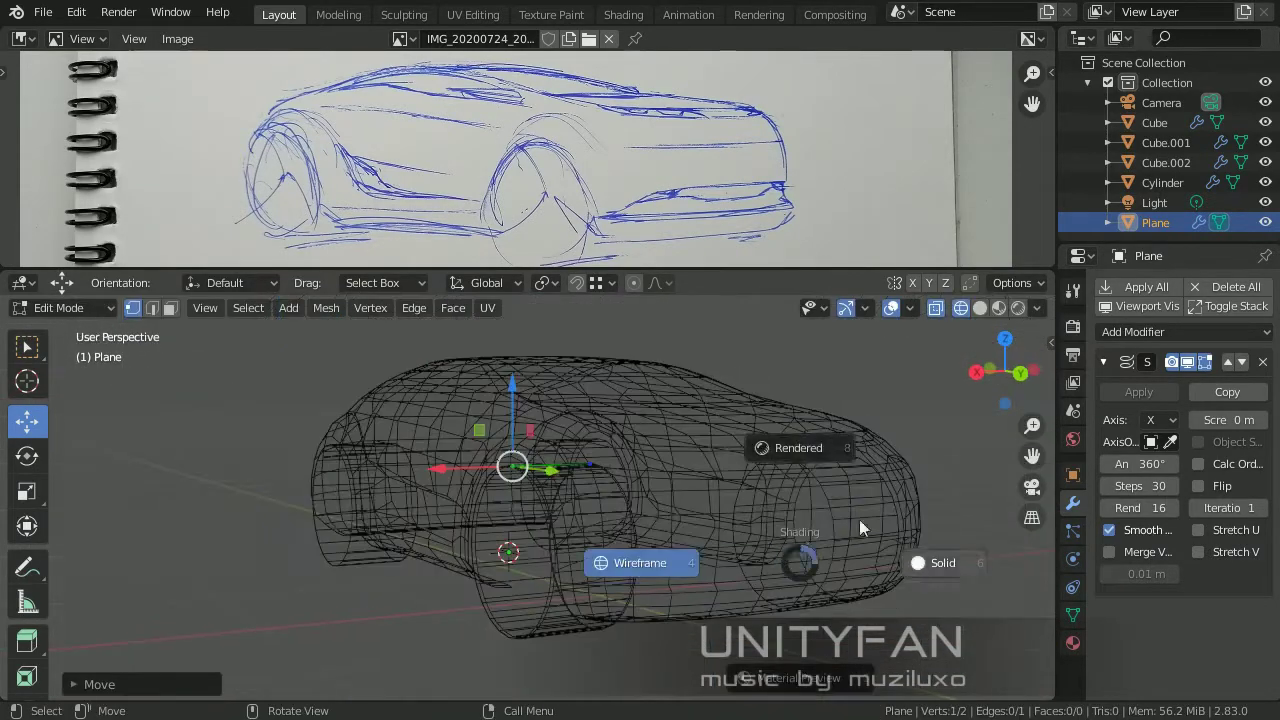
{"action": "key", "text": "Tab"}
{"action": "left_click", "coordinate": [600, 519]}
{"action": "scroll", "coordinate": [600, 519], "scroll_direction": "up", "scroll_amount": 3}
Hide the cylinder and extrude extra tyre profile vertices in Back Ortho wireframe.
{"action": "key", "text": "h"}
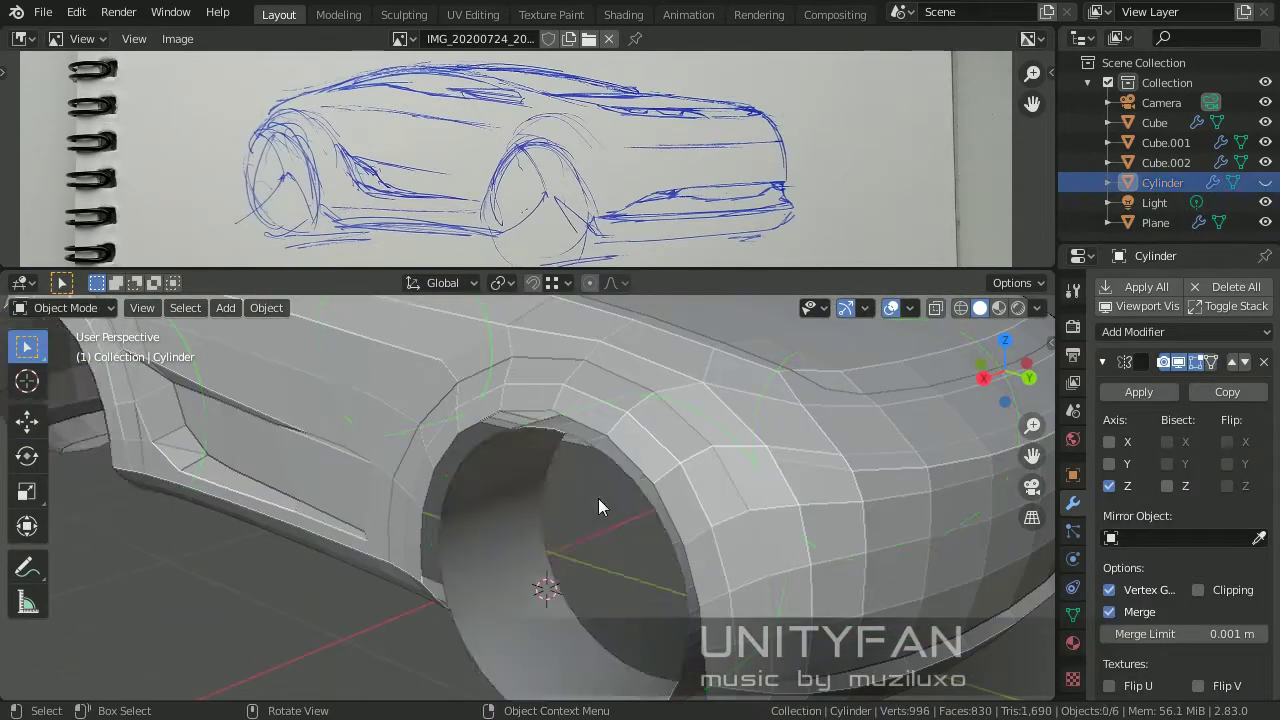
{"action": "left_click", "coordinate": [598, 498]}
{"action": "key", "text": "Tab"}
{"action": "key", "text": "ctrl+KP_3"}
{"action": "key", "text": "ctrl+KP_1"}
{"action": "key", "text": "shift+z"}
{"action": "scroll", "coordinate": [410, 464], "scroll_direction": "up", "scroll_amount": 3}
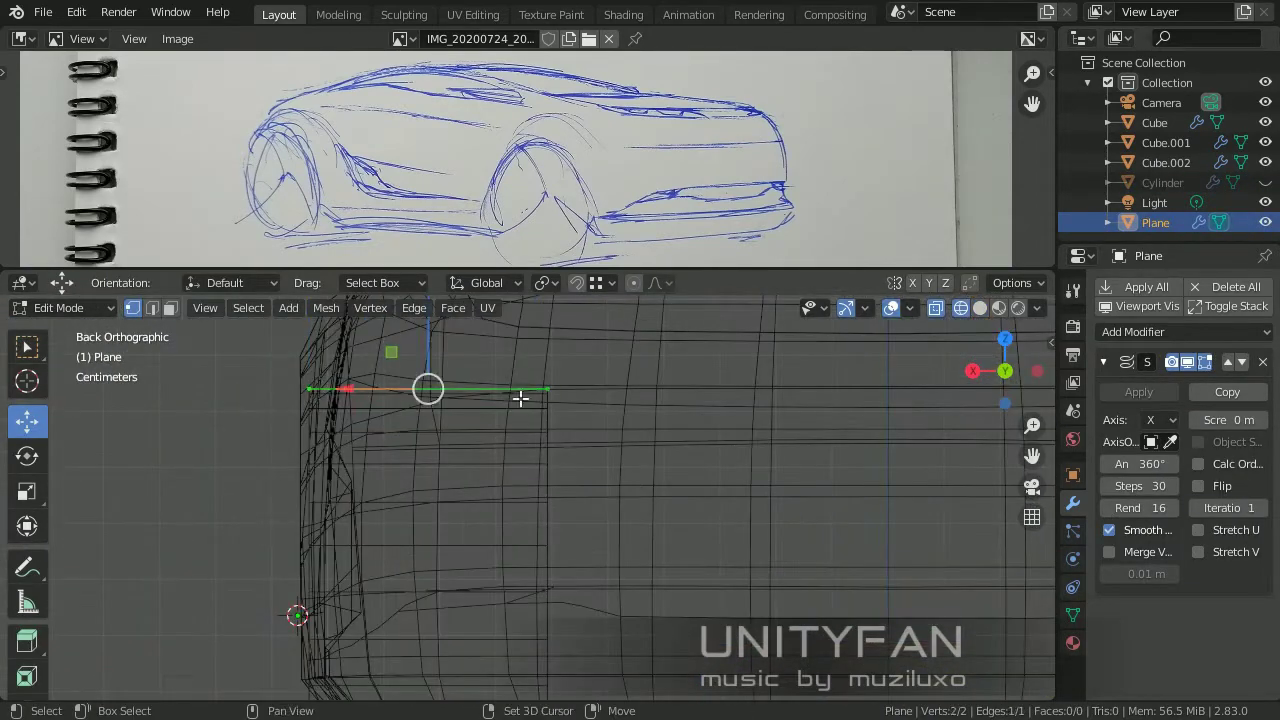
{"action": "scroll", "coordinate": [413, 465], "scroll_direction": "up", "scroll_amount": 2}
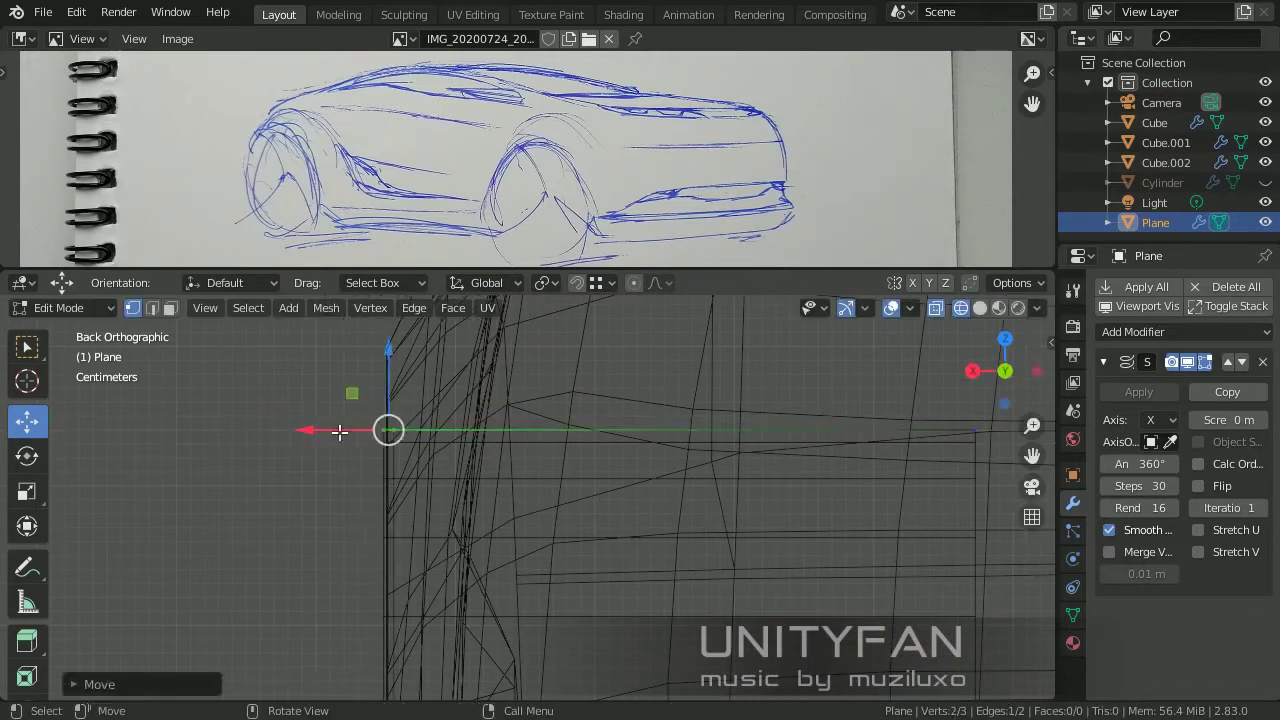
{"action": "left_click", "coordinate": [384, 499]}
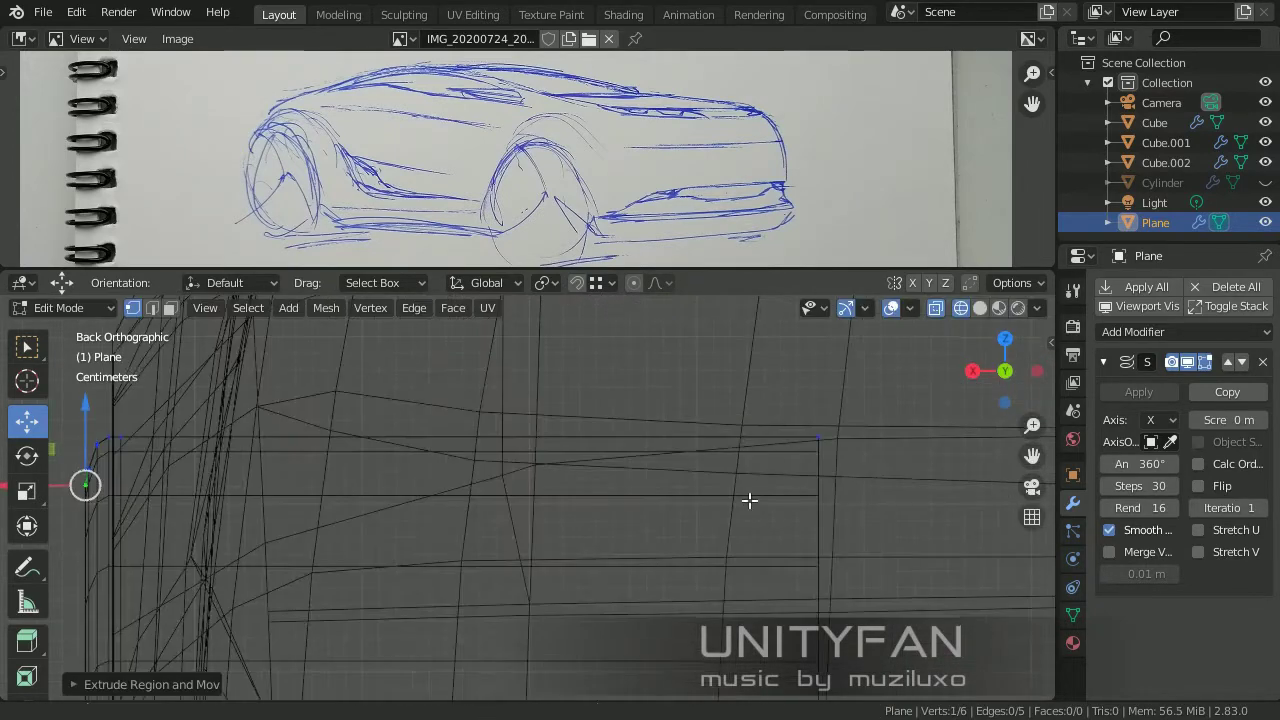
{"action": "scroll", "coordinate": [548, 432], "scroll_direction": "up", "scroll_amount": 3}
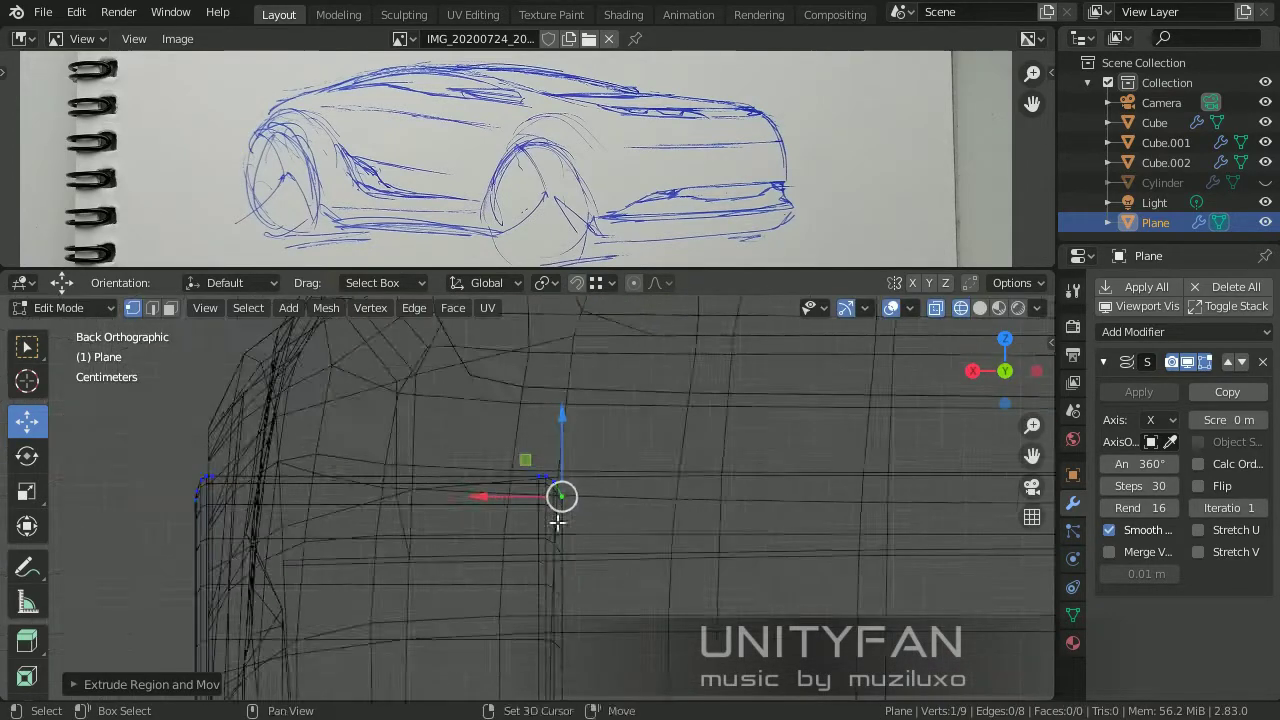
{"action": "key", "text": "shift+z"}
{"action": "key", "text": "Tab"}
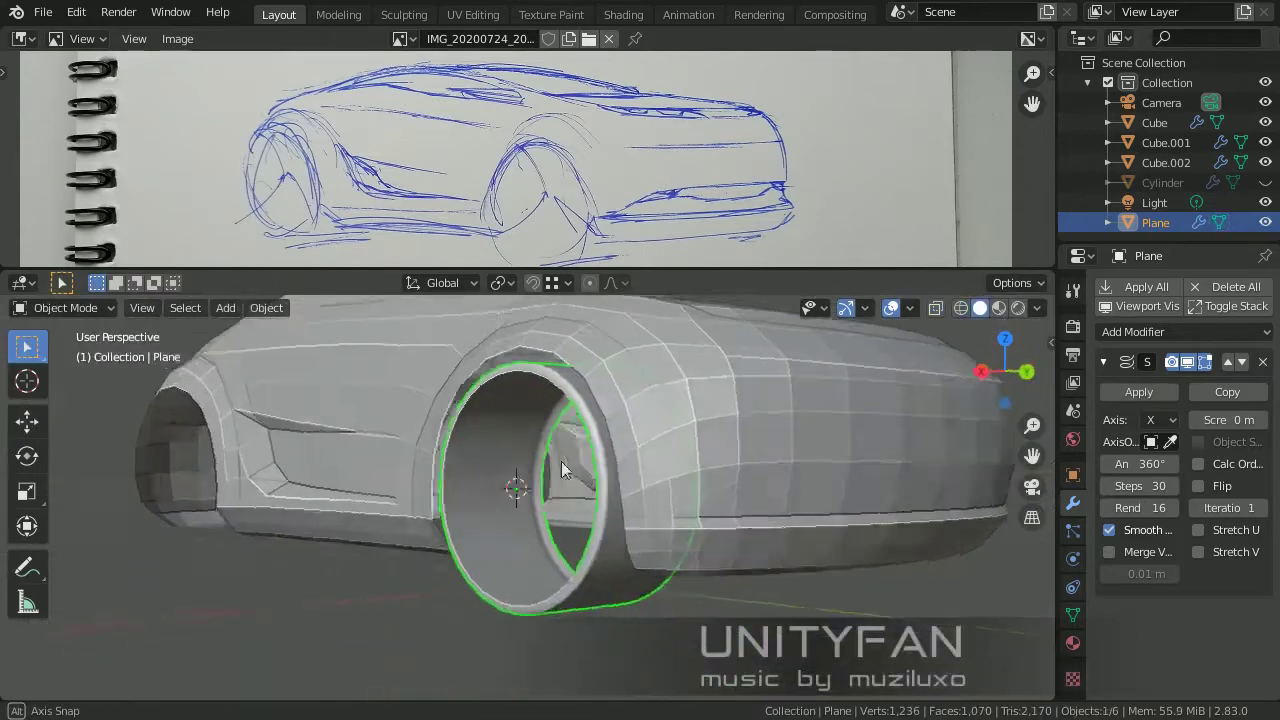
Scale the tyre profile vertices vertically along Z for a rounder cross-section.
{"action": "middle_click_drag", "start_coordinate": [699, 511], "coordinate": [573, 576]}
{"action": "scroll", "coordinate": [613, 587], "scroll_direction": "down", "scroll_amount": 4}
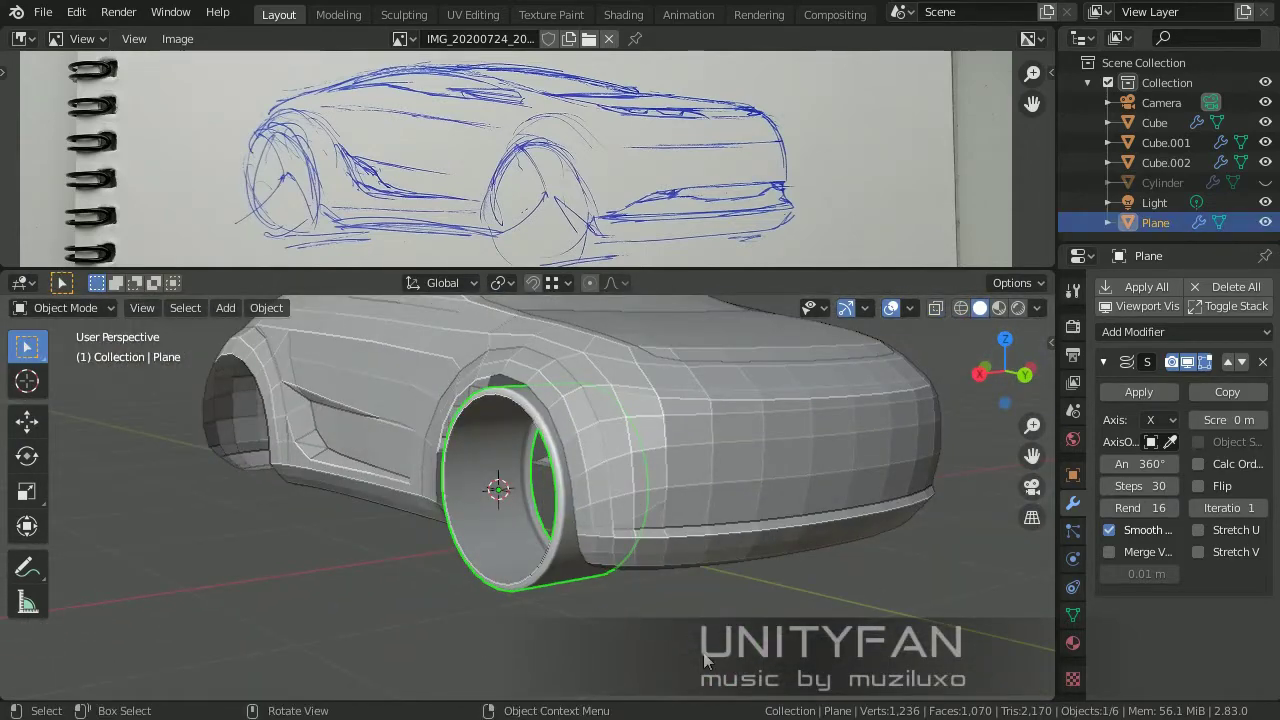
{"action": "scroll", "coordinate": [568, 571], "scroll_direction": "up", "scroll_amount": 5}
{"action": "key", "text": "Tab"}
{"action": "scroll", "coordinate": [577, 506], "scroll_direction": "up", "scroll_amount": 4}
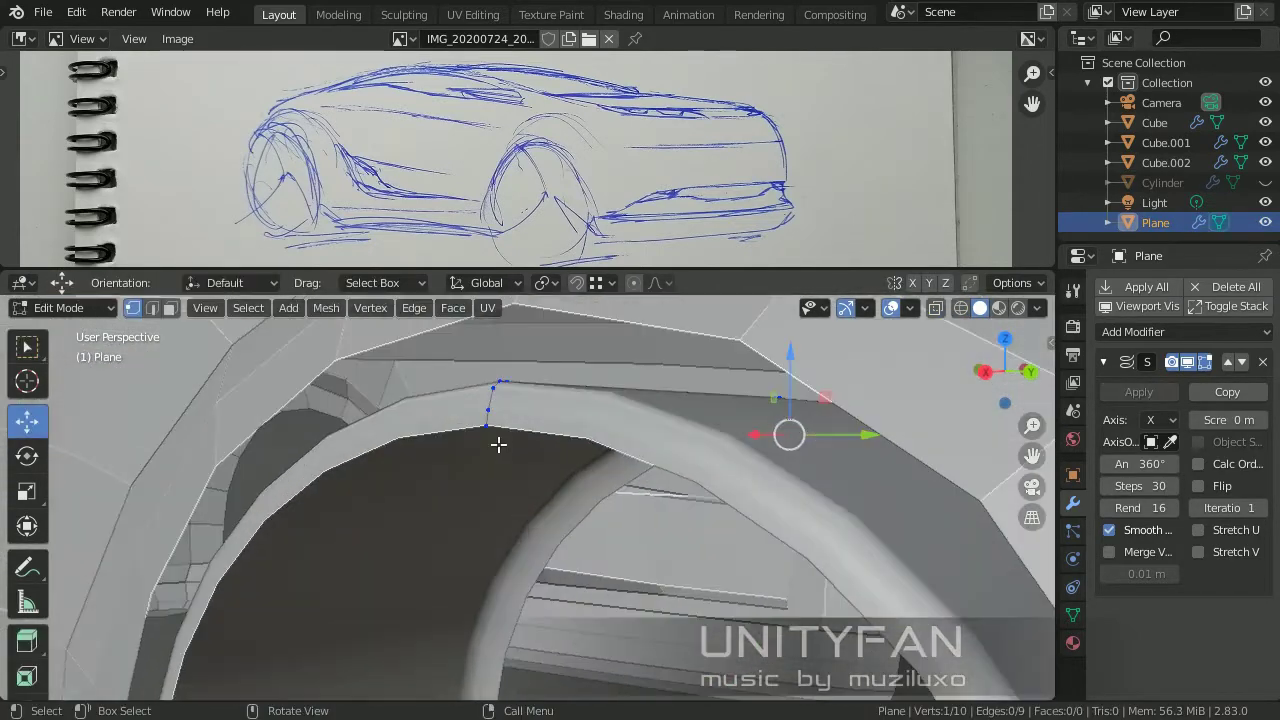
{"action": "key", "text": "Return"}
{"action": "scroll", "coordinate": [781, 520], "scroll_direction": "down", "scroll_amount": 3}
{"action": "key", "text": "Tab"}
Inspect the thicker tyre around the wheel, then reselect it for further profile editing.
{"action": "scroll", "coordinate": [524, 549], "scroll_direction": "down", "scroll_amount": 3}
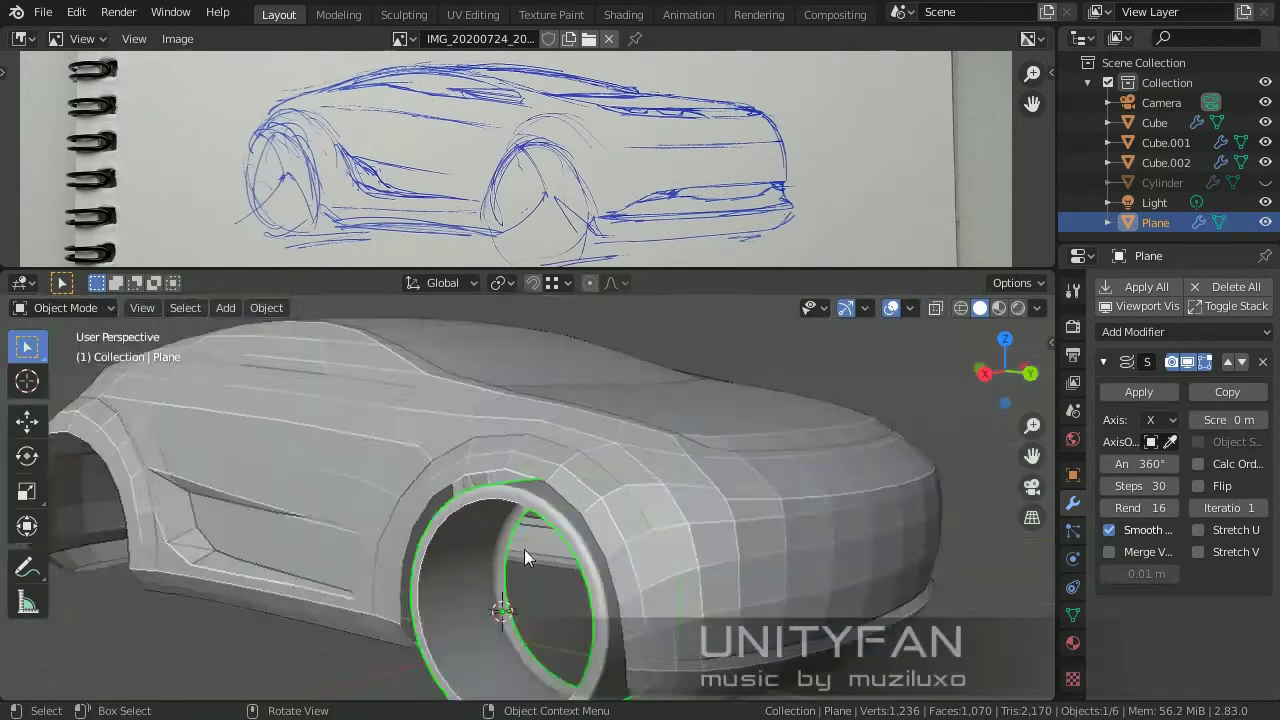
{"action": "mouse_move", "coordinate": [524, 549]}
{"action": "middle_mouse_down"}
{"action": "mouse_move", "coordinate": [660, 554]}
{"action": "mouse_move", "coordinate": [594, 545]}
{"action": "mouse_move", "coordinate": [716, 493]}
{"action": "middle_mouse_up"}
{"action": "left_click", "coordinate": [697, 501]}
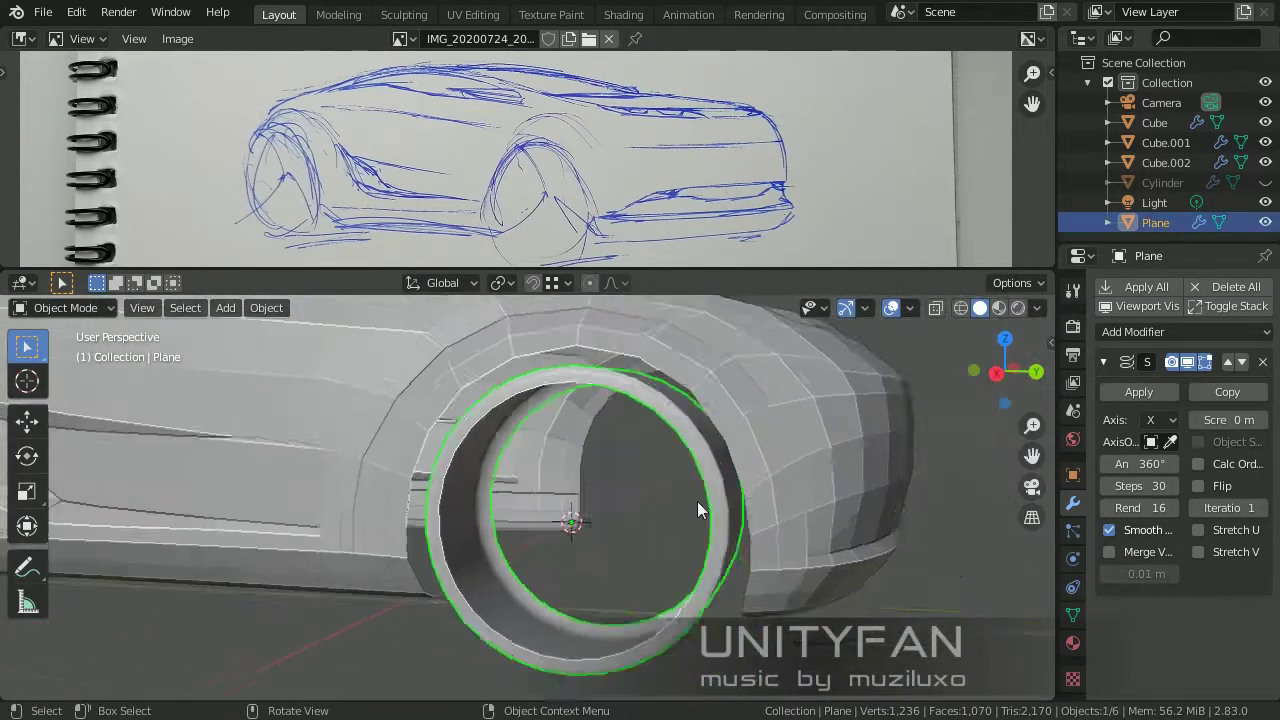
{"action": "key", "text": "Tab"}
{"action": "scroll", "coordinate": [570, 444], "scroll_direction": "up", "scroll_amount": 4}
{"action": "middle_click_drag", "start_coordinate": [570, 444], "coordinate": [287, 311]}
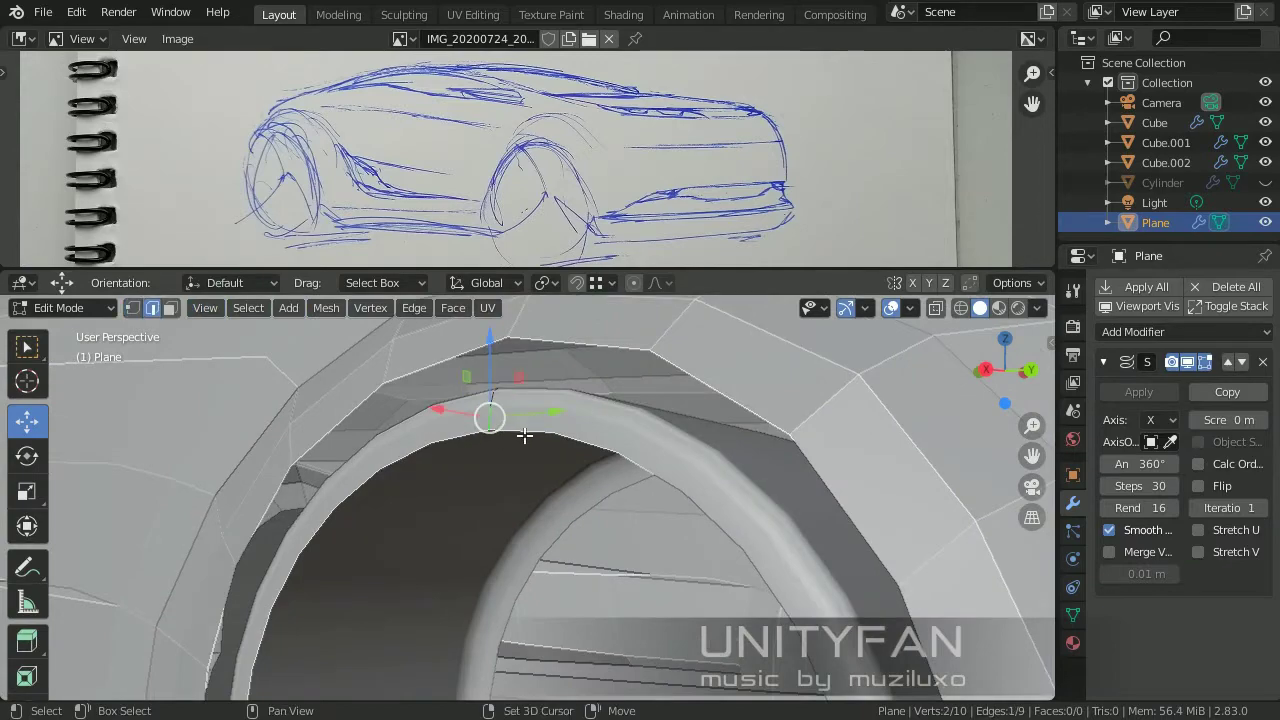
Separate the selected vertex into a new object and place it at the tyre edge.
{"action": "left_click", "coordinate": [500, 405]}
{"action": "key", "text": "Tab"}
{"action": "key", "text": "Tab"}
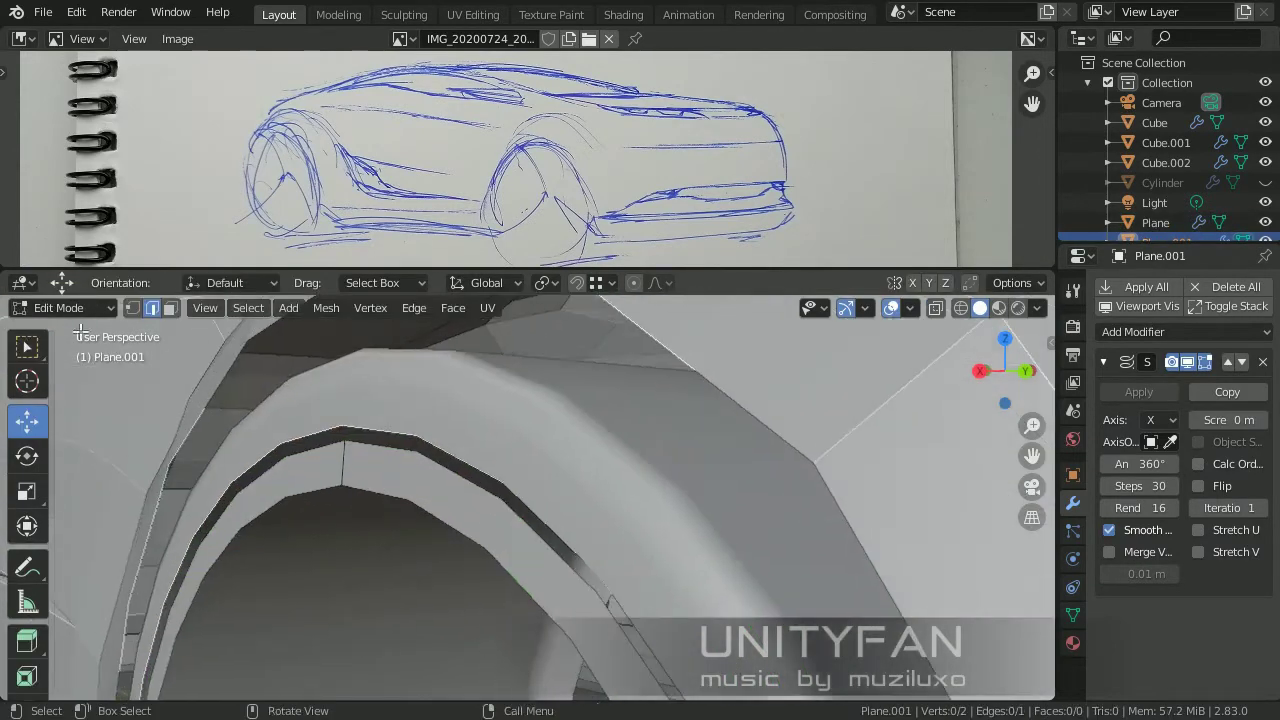
{"action": "left_click", "coordinate": [271, 453]}
{"action": "key", "text": "g"}
{"action": "left_click", "coordinate": [223, 417]}
{"action": "key", "text": "ctrl+KP_1"}
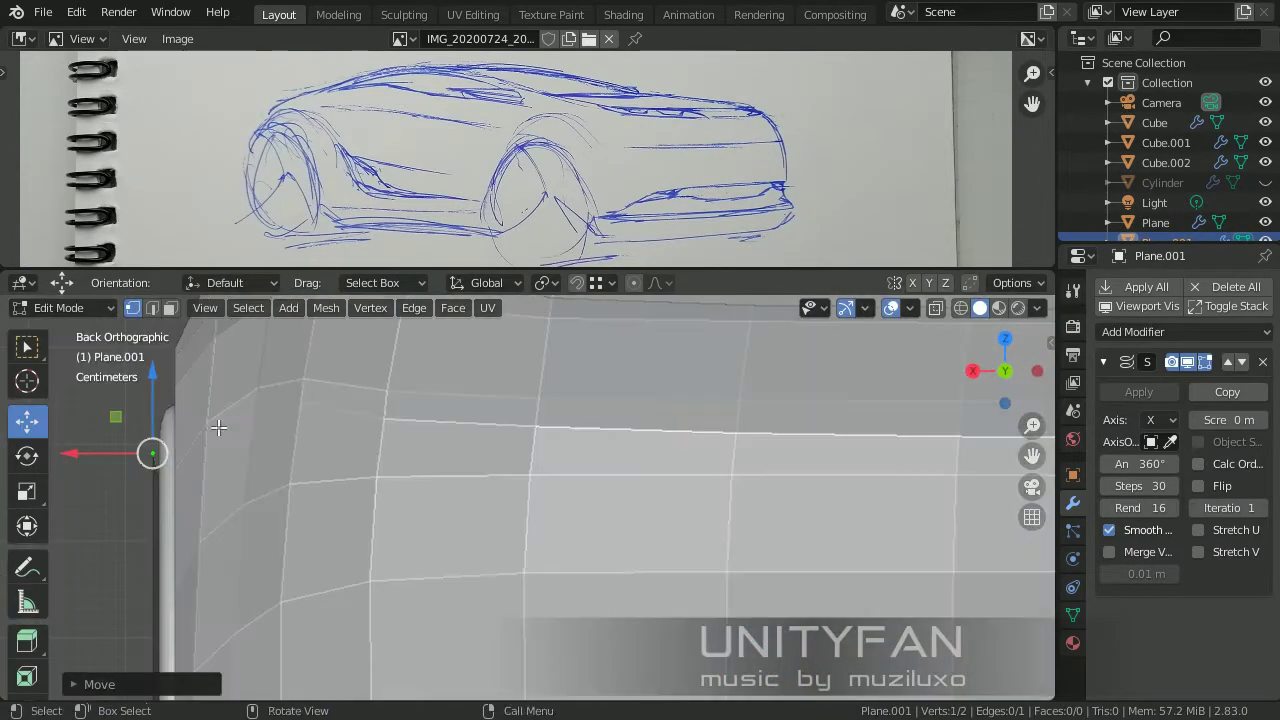
{"action": "middle_click_drag", "start_coordinate": [214, 423], "coordinate": [494, 516], "text": "shift"}
Extrude disc profile vertices along the inner tyre rim.
{"action": "key", "text": "e"}
{"action": "left_click", "coordinate": [443, 414]}
{"action": "mouse_move", "coordinate": [443, 414]}
{"action": "middle_mouse_down"}
{"action": "mouse_move", "coordinate": [563, 414]}
{"action": "mouse_move", "coordinate": [490, 470]}
{"action": "middle_mouse_up"}
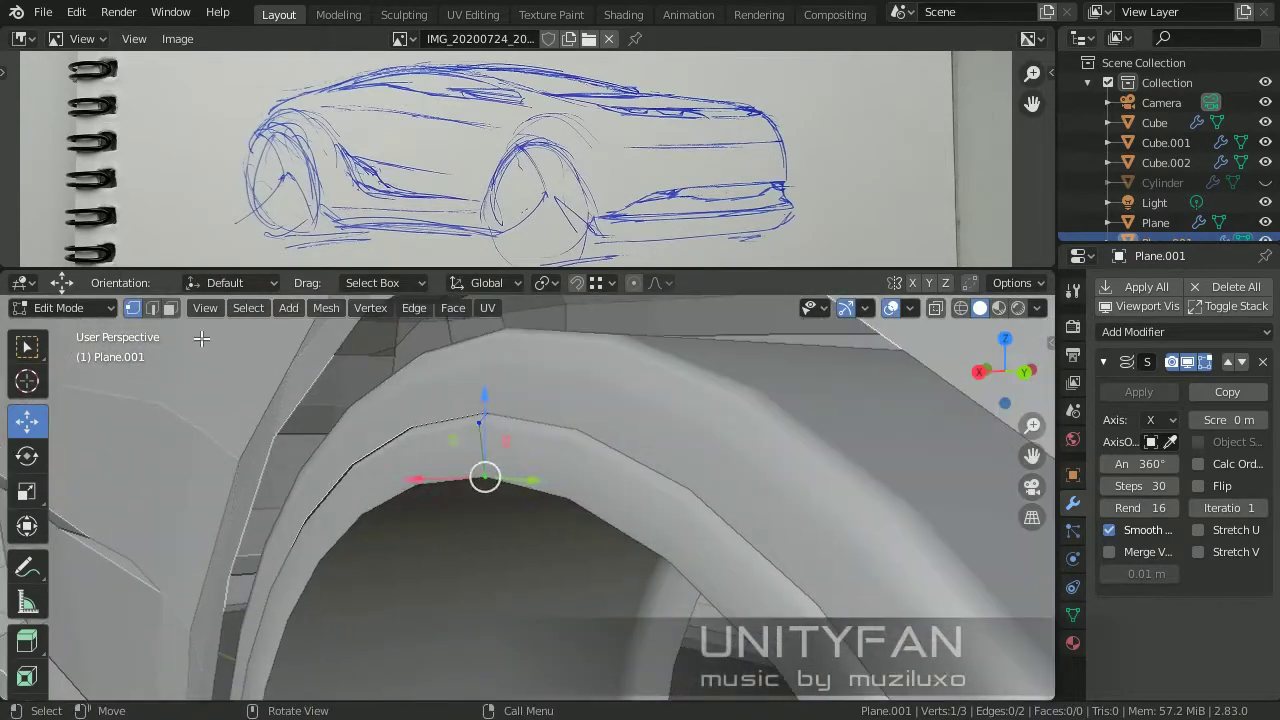
{"action": "key", "text": "2"}
{"action": "left_click", "coordinate": [500, 470]}
{"action": "right_click", "coordinate": [500, 470]}
{"action": "key", "text": "Escape"}
{"action": "middle_click_drag", "start_coordinate": [480, 561], "coordinate": [400, 466]}
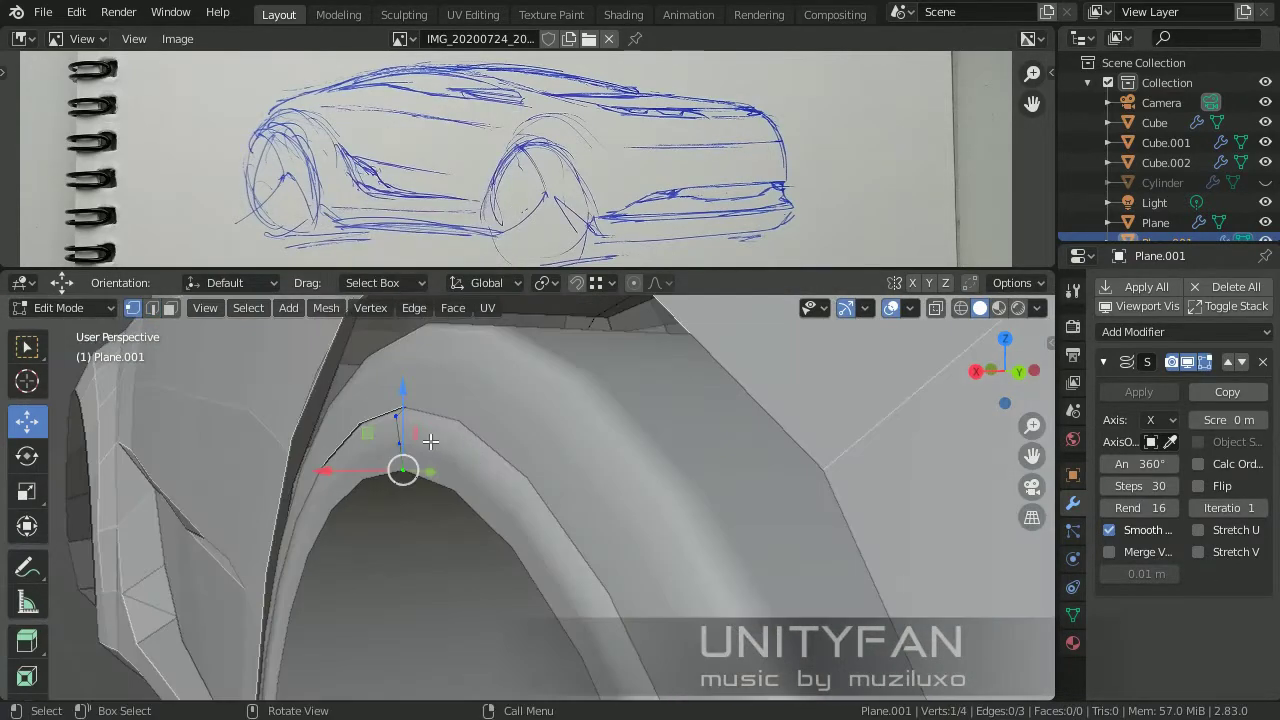
{"action": "key", "text": "e"}
{"action": "middle_click_drag", "start_coordinate": [393, 512], "coordinate": [415, 501]}
{"action": "key", "text": "e"}
{"action": "left_click", "coordinate": [415, 501]}
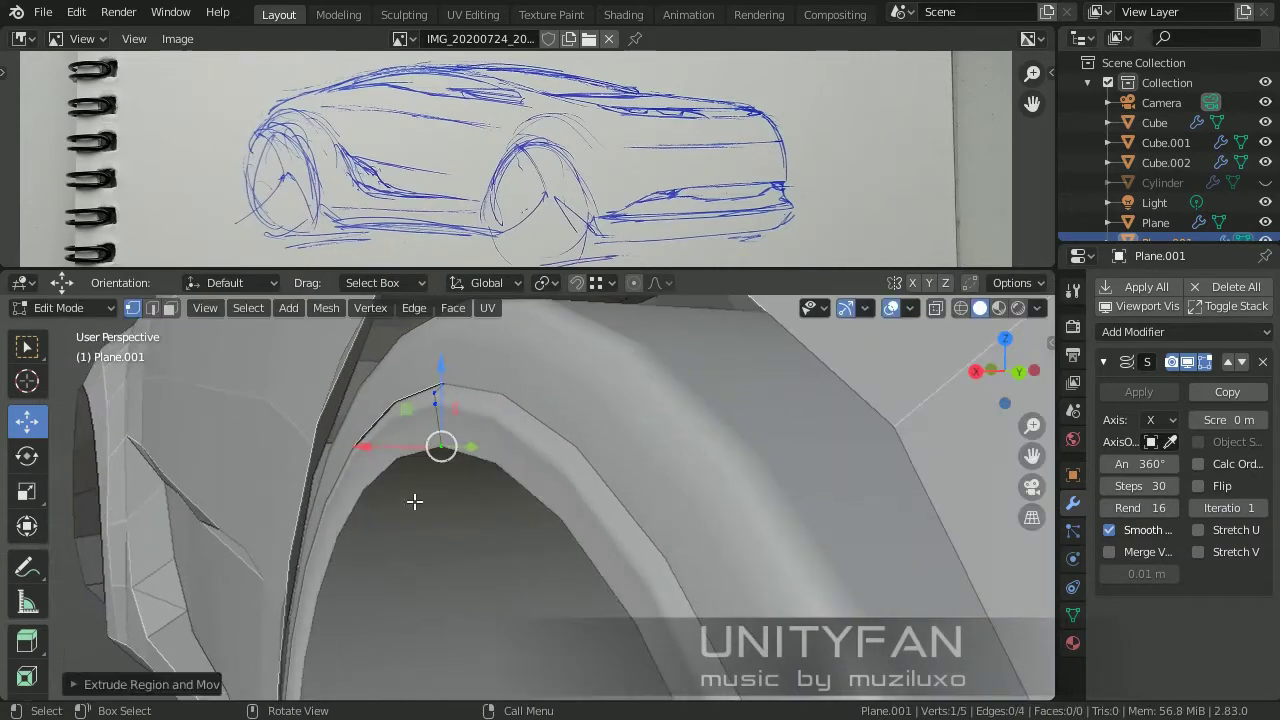
{"action": "left_click", "coordinate": [420, 442]}
{"action": "mouse_move", "coordinate": [420, 442]}
{"action": "middle_mouse_down"}
{"action": "mouse_move", "coordinate": [440, 430]}
{"action": "mouse_move", "coordinate": [432, 410]}
{"action": "middle_mouse_up"}
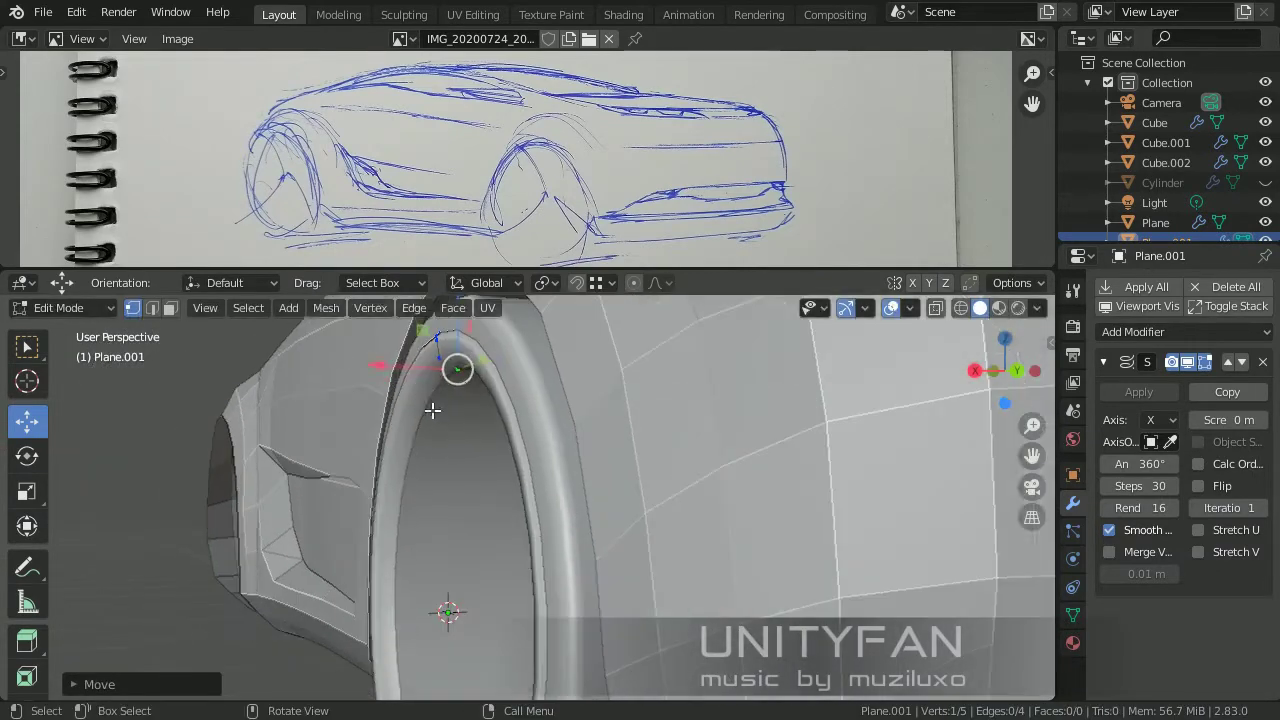
Extrude further disc profile vertices inward toward the wheel centre to form the dish.
{"action": "left_click", "coordinate": [470, 493]}
{"action": "middle_click_drag", "start_coordinate": [470, 493], "coordinate": [437, 408]}
{"action": "left_click", "coordinate": [446, 442]}
{"action": "right_click", "coordinate": [397, 225]}
{"action": "key", "text": "Escape"}
{"action": "left_click", "coordinate": [428, 422]}
{"action": "key", "text": "e"}
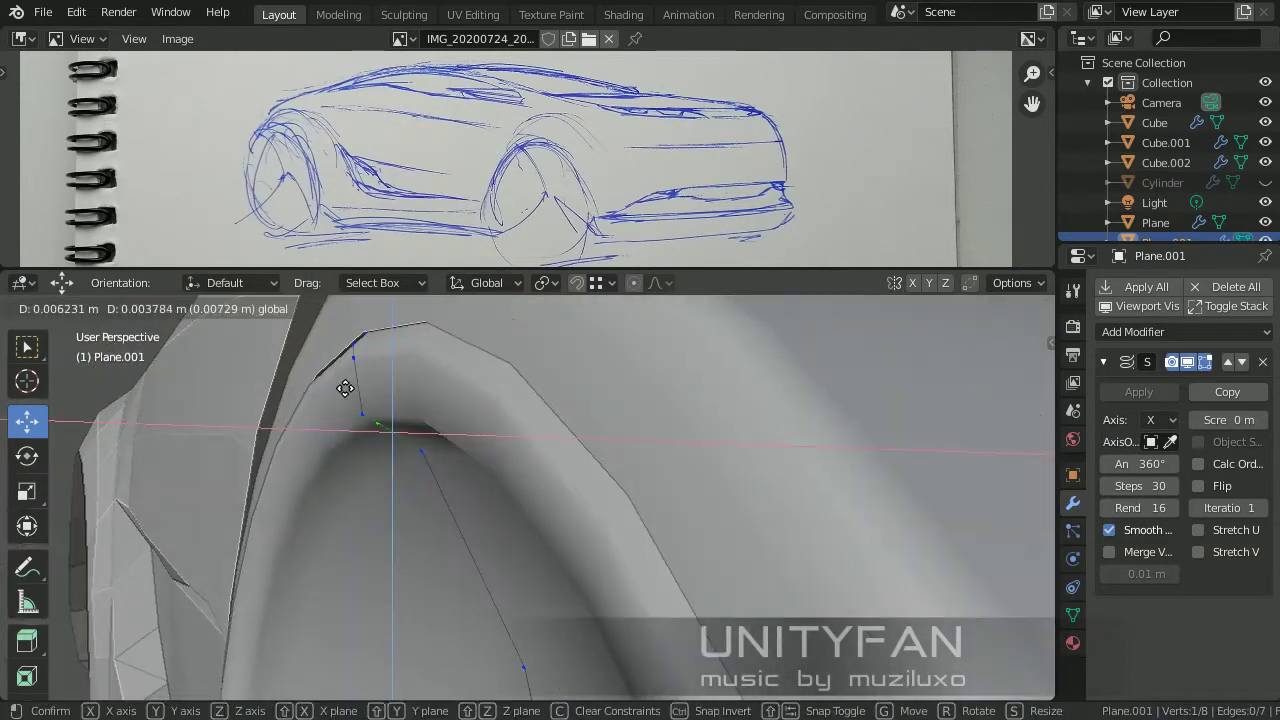
{"action": "left_click", "coordinate": [343, 386]}
{"action": "mouse_move", "coordinate": [343, 386]}
{"action": "middle_mouse_down"}
{"action": "mouse_move", "coordinate": [539, 470]}
{"action": "mouse_move", "coordinate": [463, 420]}
{"action": "mouse_move", "coordinate": [553, 516]}
{"action": "middle_mouse_up"}
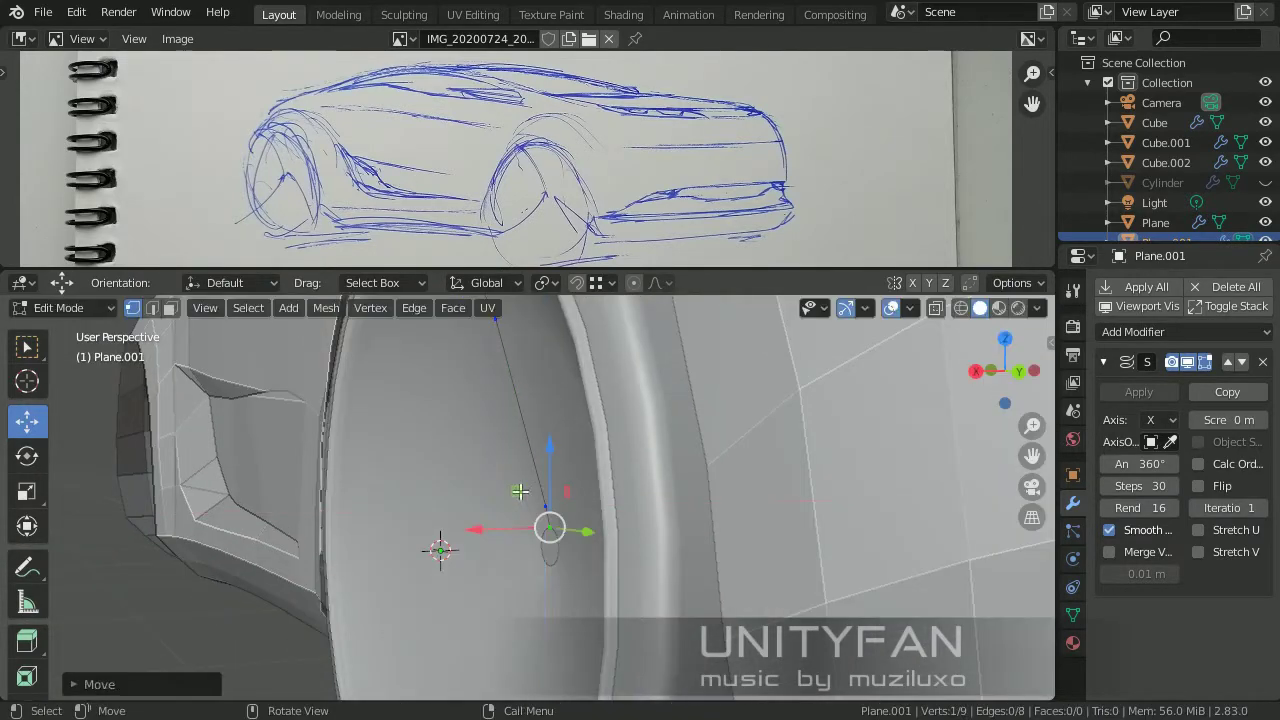
Select the disc's centre vertex, move it and check its coordinates in the sidebar.
{"action": "scroll", "coordinate": [563, 594], "scroll_direction": "down", "scroll_amount": 5}
{"action": "scroll", "coordinate": [311, 563], "scroll_direction": "up", "scroll_amount": 5}
{"action": "middle_click_drag", "start_coordinate": [311, 563], "coordinate": [250, 450]}
{"action": "key", "text": "alt+a"}
{"action": "key", "text": "2"}
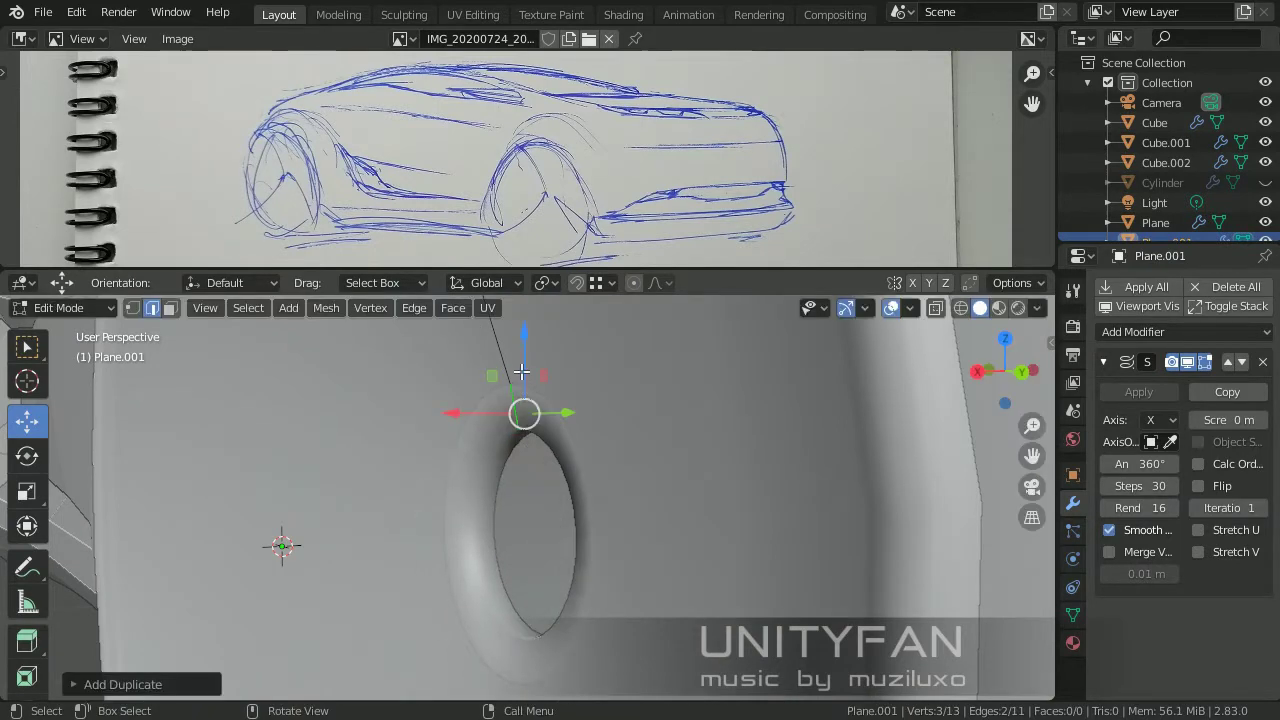
{"action": "mouse_move", "coordinate": [148, 318]}
{"action": "middle_mouse_down"}
{"action": "mouse_move", "coordinate": [223, 551]}
{"action": "mouse_move", "coordinate": [331, 480]}
{"action": "middle_mouse_up"}
{"action": "left_click", "coordinate": [455, 498]}
{"action": "key", "text": "g"}
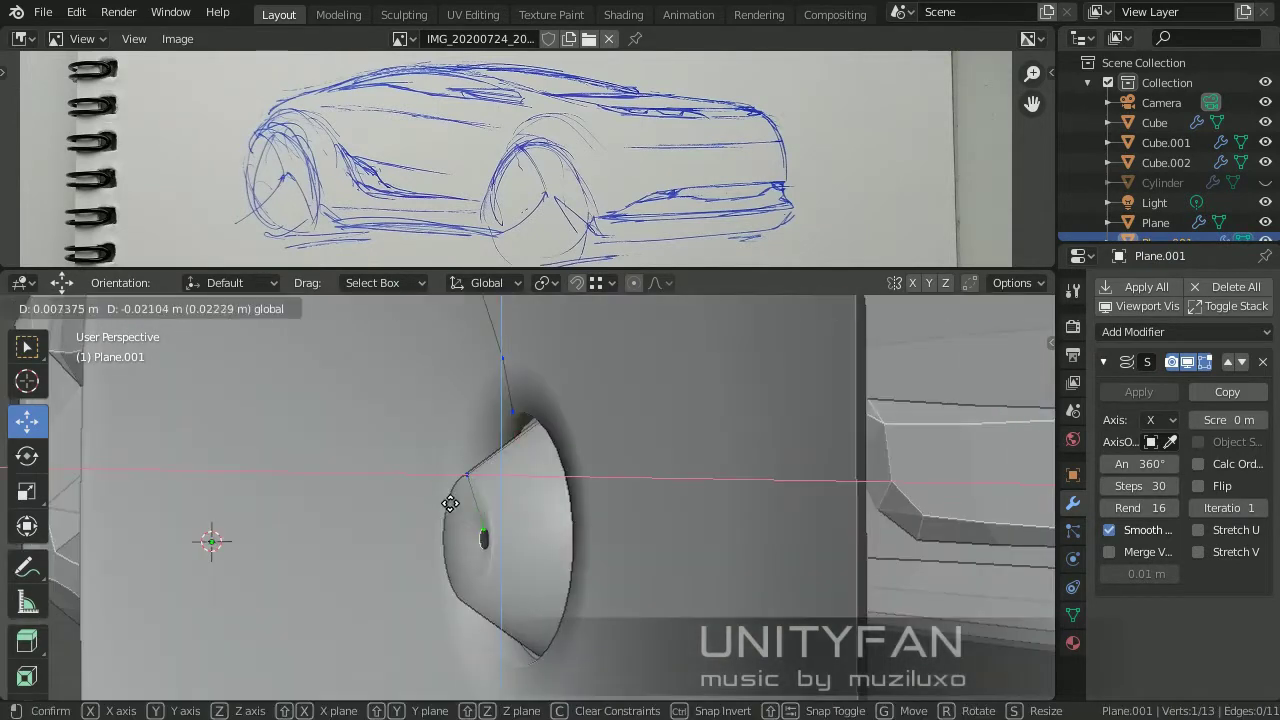
{"action": "key", "text": "n"}
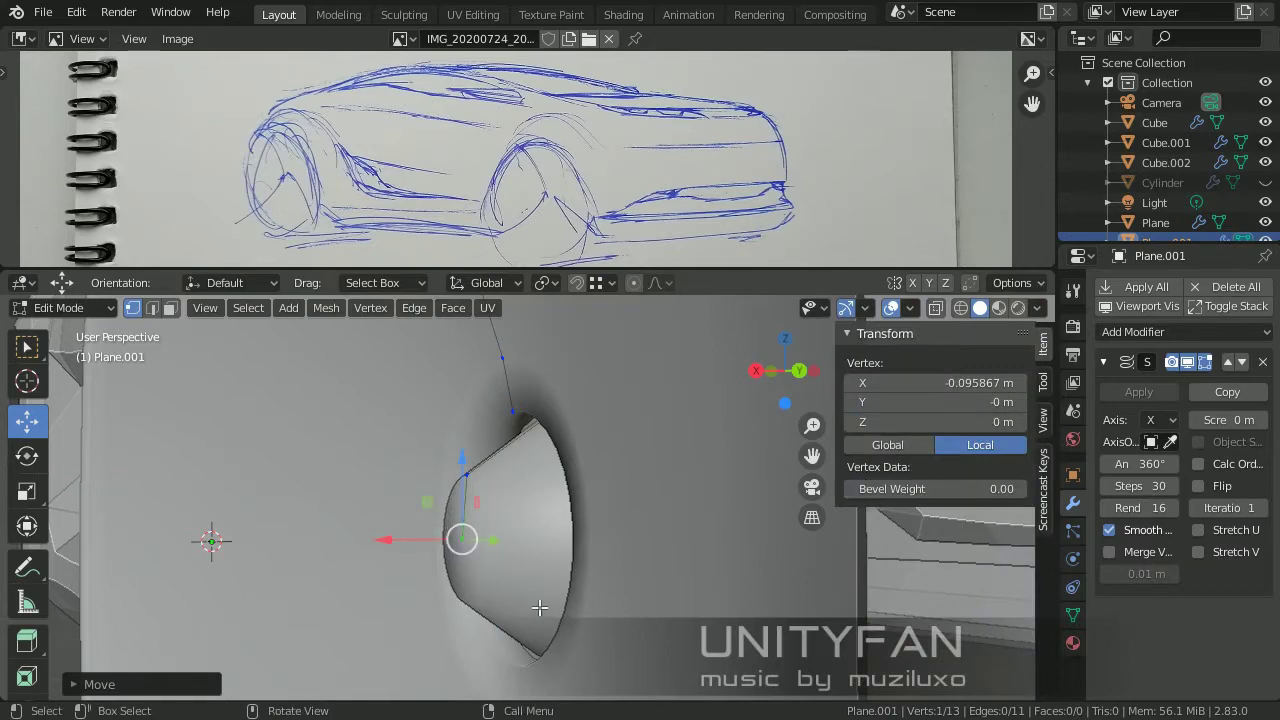
Extrude a small hub vertex at the centre and subdivide the selected edge.
{"action": "middle_click_drag", "start_coordinate": [539, 607], "coordinate": [200, 571]}
{"action": "key", "text": "e"}
{"action": "left_click", "coordinate": [484, 403]}
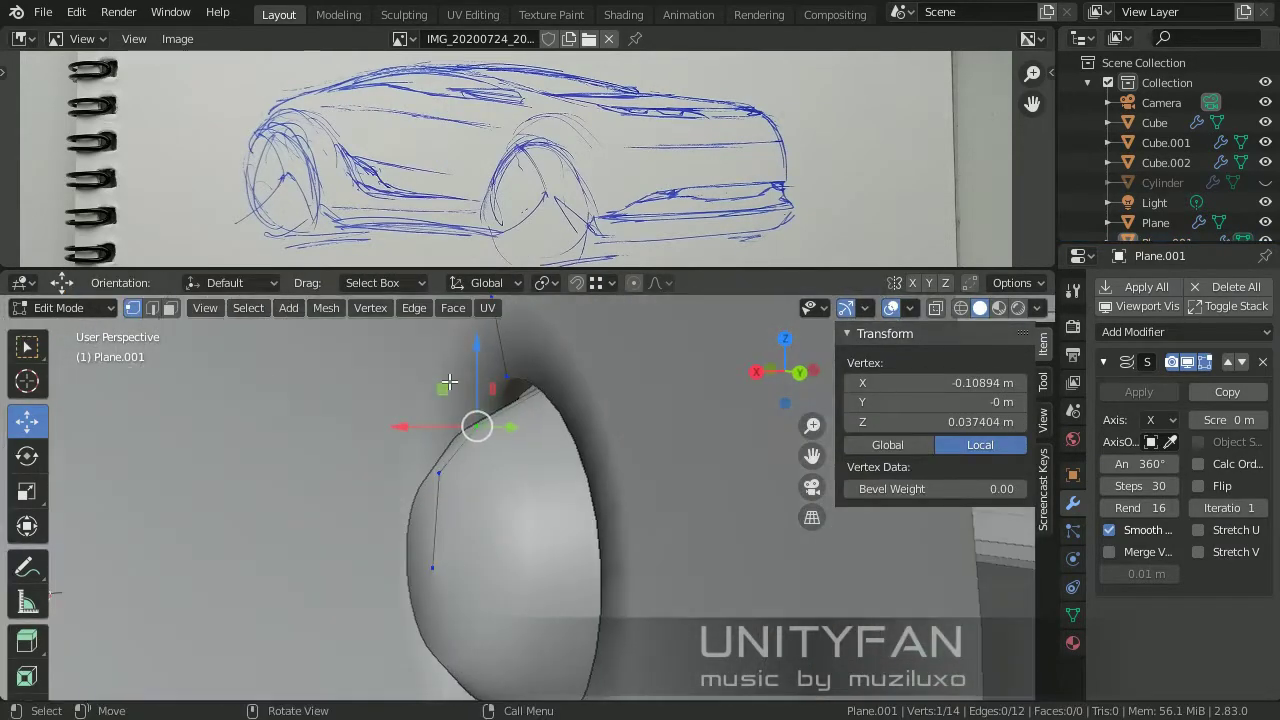
{"action": "right_click", "coordinate": [420, 389]}
{"action": "left_click", "coordinate": [362, 146]}
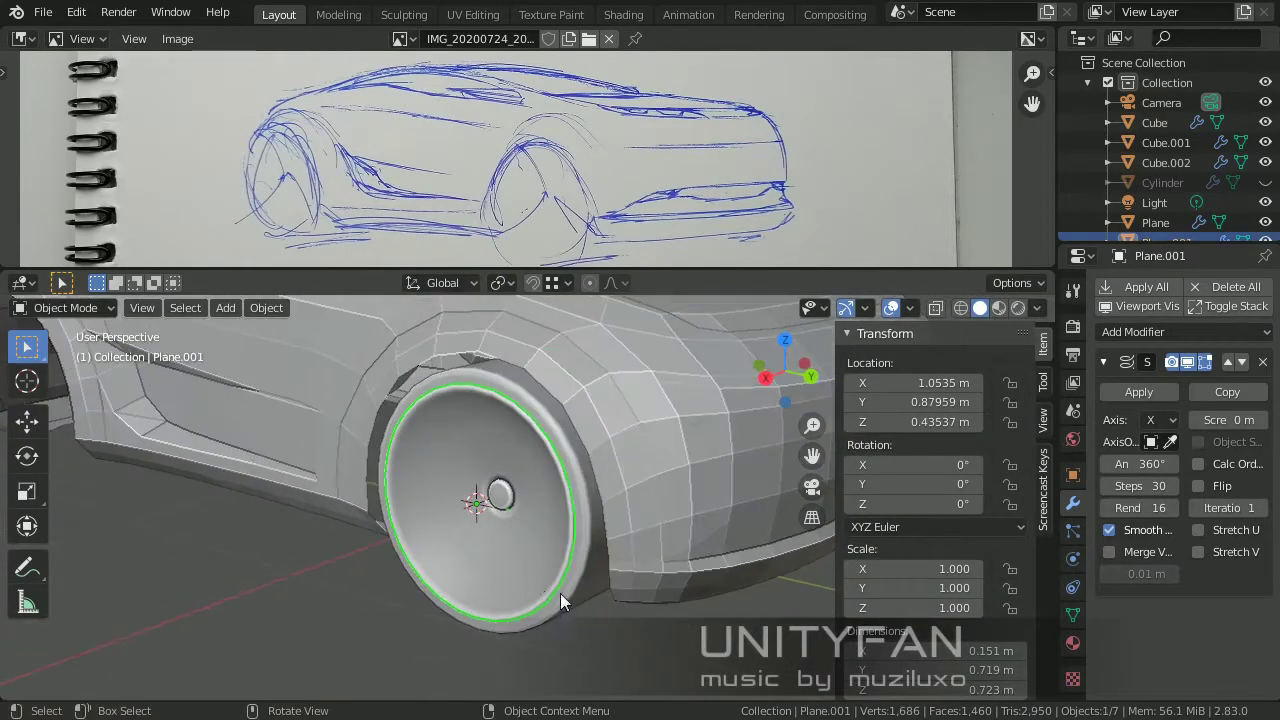
Add a new plane and scale it into a narrow strip beside the wheel hub.
{"action": "key", "text": "shift+a"}
{"action": "left_click", "coordinate": [421, 421]}
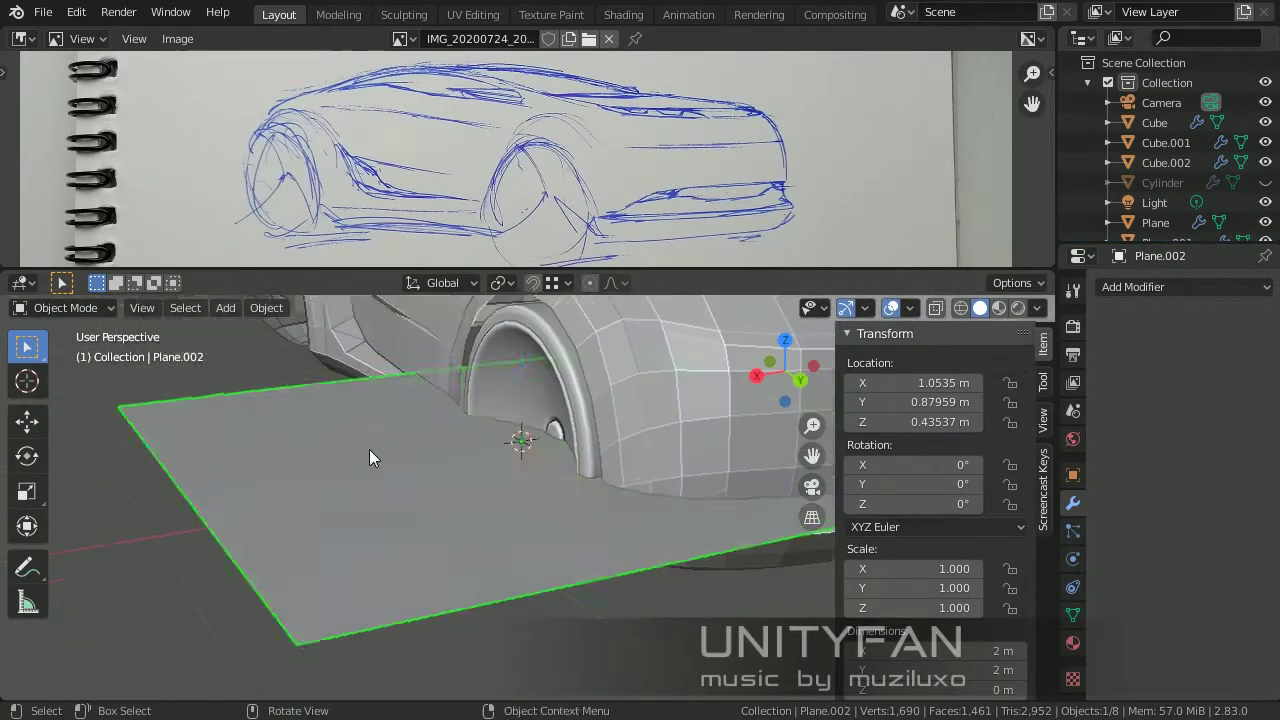
{"action": "key", "text": "Tab"}
{"action": "key", "text": "KP_1"}
{"action": "key", "text": "KP_Decimal"}
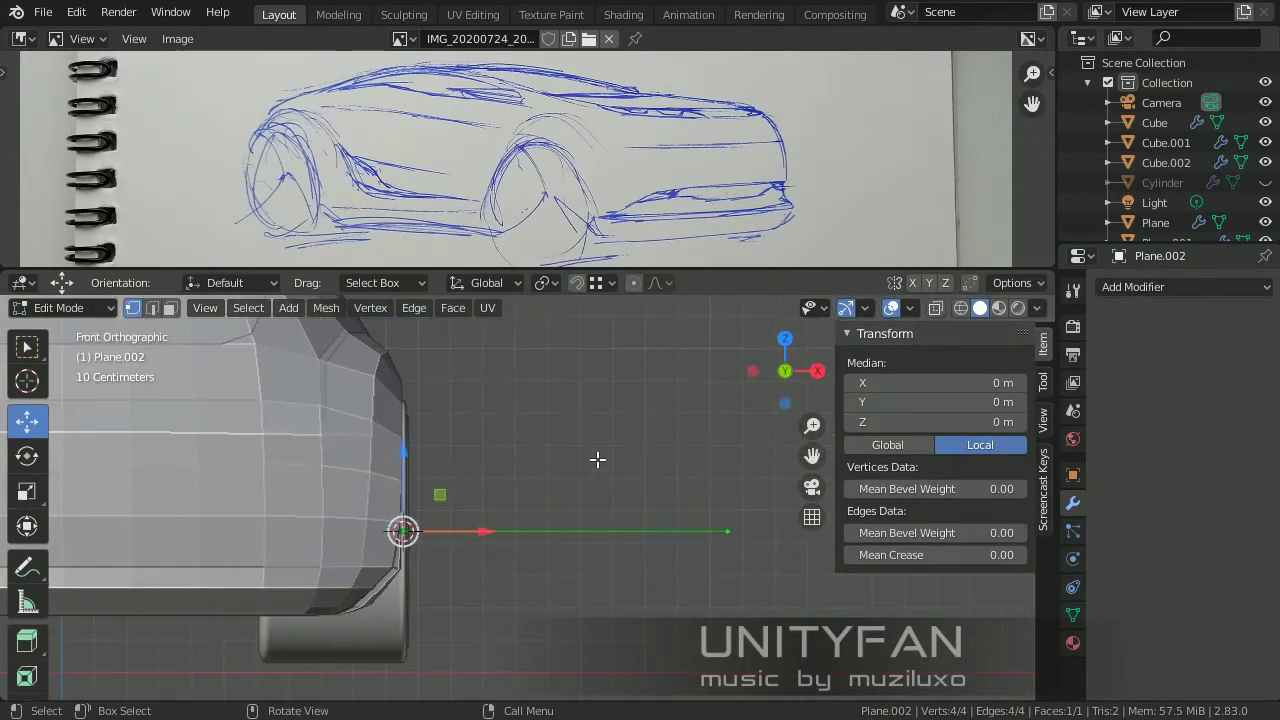
{"action": "key", "text": "s"}
{"action": "left_click", "coordinate": [432, 545]}
{"action": "middle_click_drag", "start_coordinate": [432, 545], "coordinate": [686, 594]}
{"action": "scroll", "coordinate": [686, 594], "scroll_direction": "up", "scroll_amount": 3}
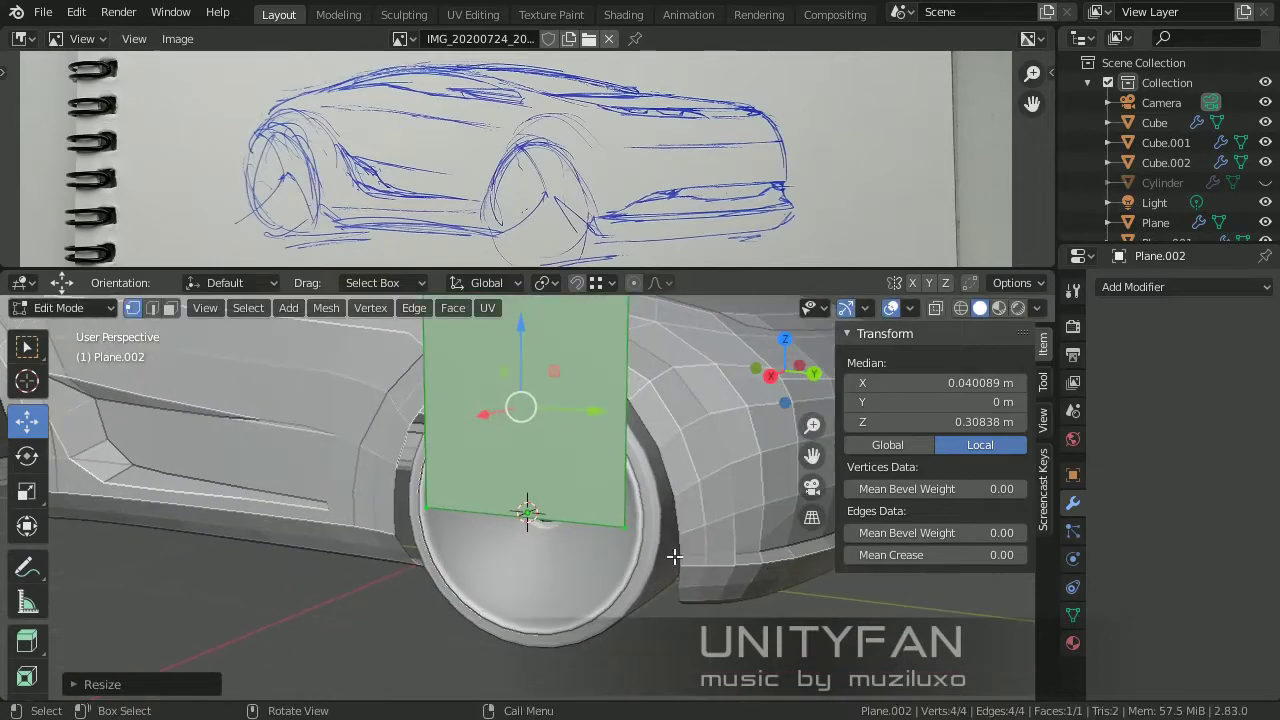
{"action": "middle_click_drag", "start_coordinate": [671, 551], "coordinate": [537, 468]}
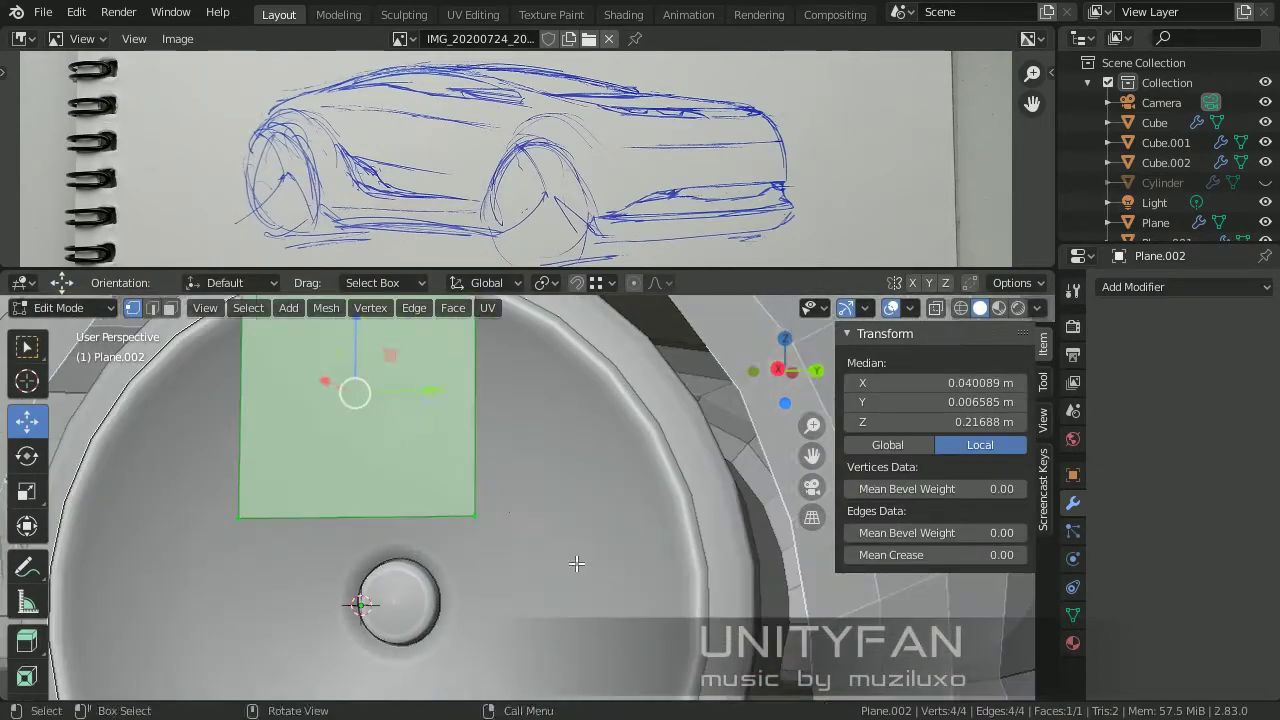
{"action": "scroll", "coordinate": [576, 563], "scroll_direction": "down", "scroll_amount": 2}
{"action": "left_click", "coordinate": [406, 488]}
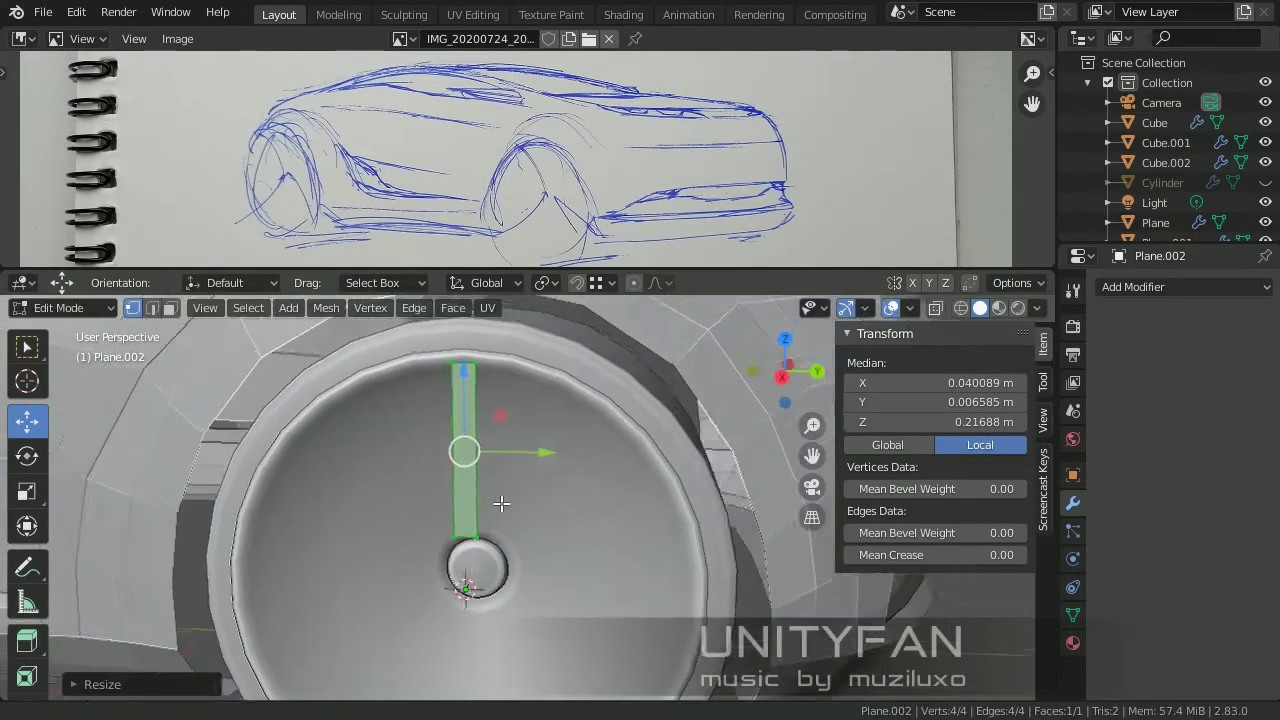
Rescale the strip and extend its end edge outward, bent near the hub.
{"action": "key", "text": "s"}
{"action": "left_click", "coordinate": [571, 528]}
{"action": "middle_click_drag", "start_coordinate": [571, 528], "coordinate": [425, 513]}
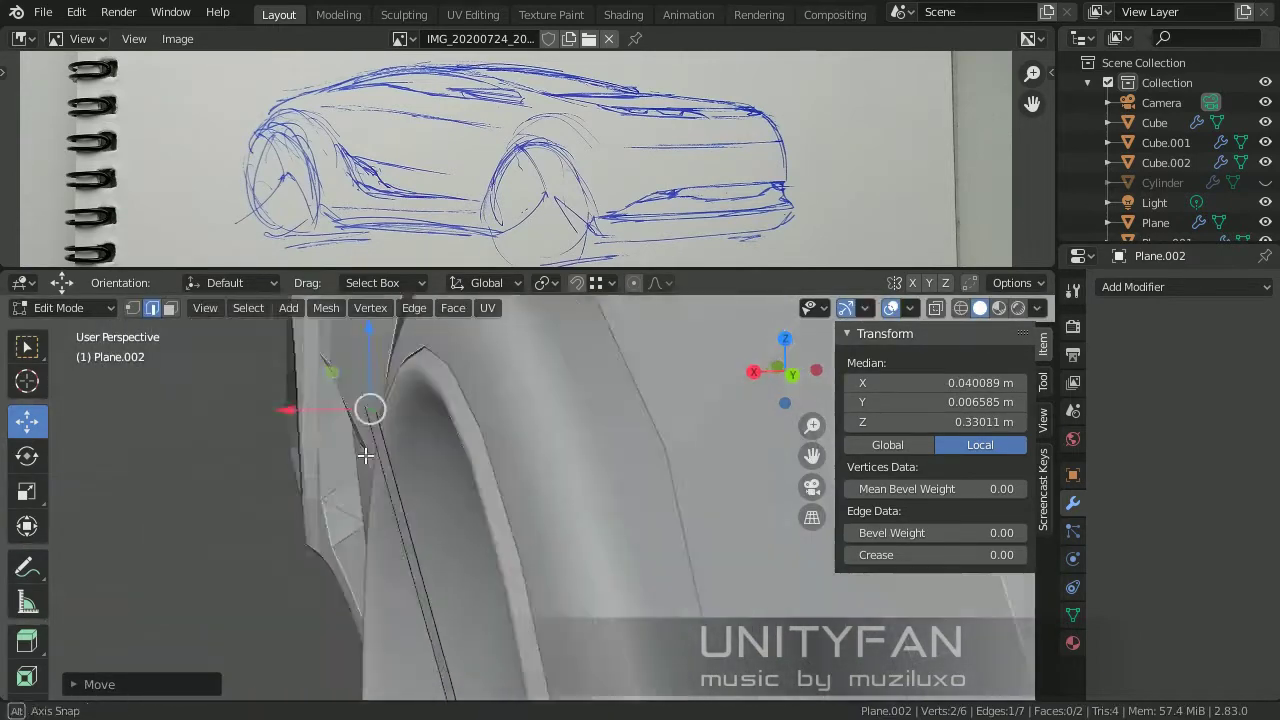
{"action": "left_click", "coordinate": [394, 343]}
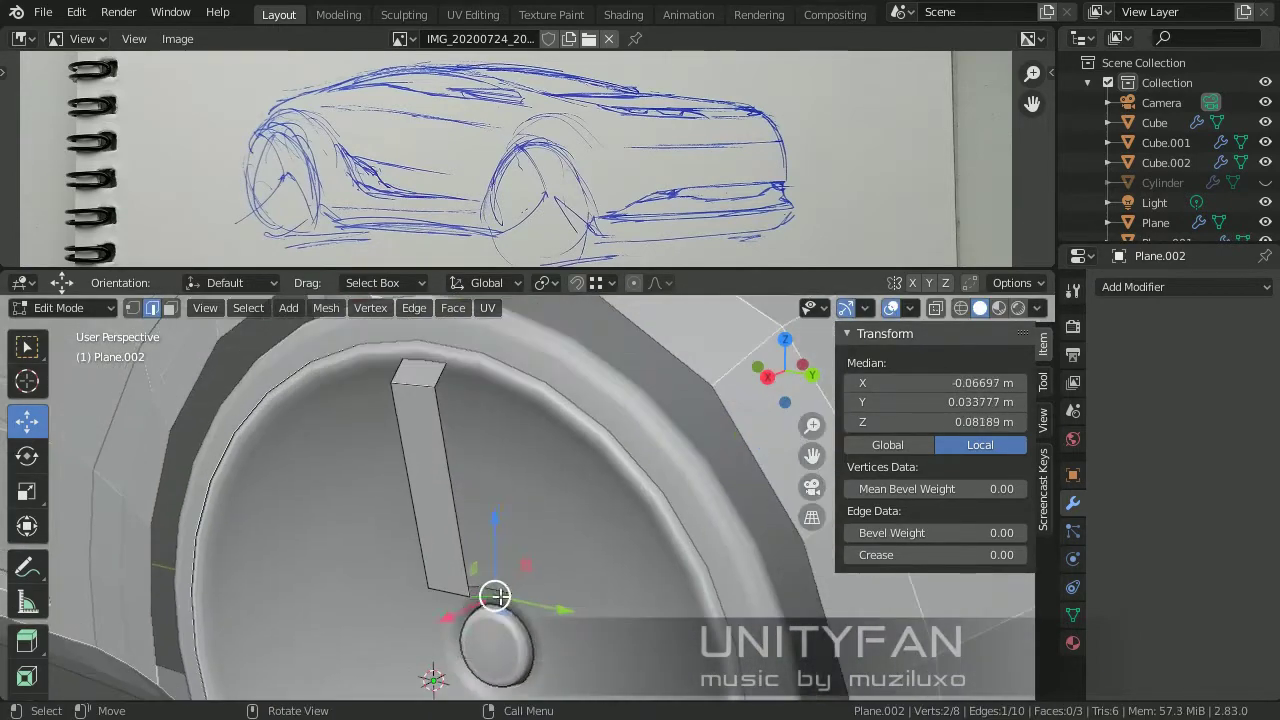
{"action": "middle_click_drag", "start_coordinate": [491, 491], "coordinate": [506, 480]}
Thicken the spoke strip with a Solidify modifier.
{"action": "key", "text": "Tab"}
{"action": "middle_click_drag", "start_coordinate": [598, 509], "coordinate": [381, 526]}
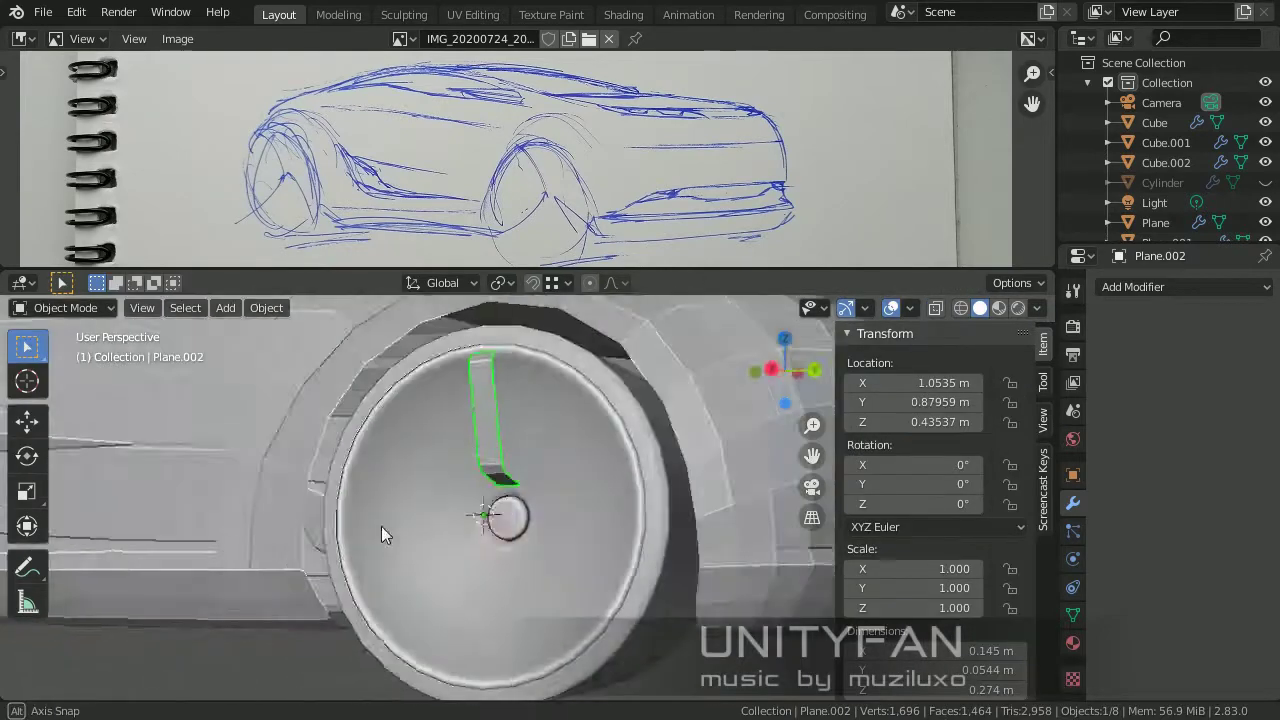
{"action": "right_click", "coordinate": [371, 371]}
{"action": "middle_click_drag", "start_coordinate": [371, 371], "coordinate": [437, 571]}
{"action": "left_click", "coordinate": [1180, 287]}
{"action": "left_click", "coordinate": [860, 597]}
Add a loop cut across the strip's bend, cancelling the accidental bevel.
{"action": "key", "text": "Tab"}
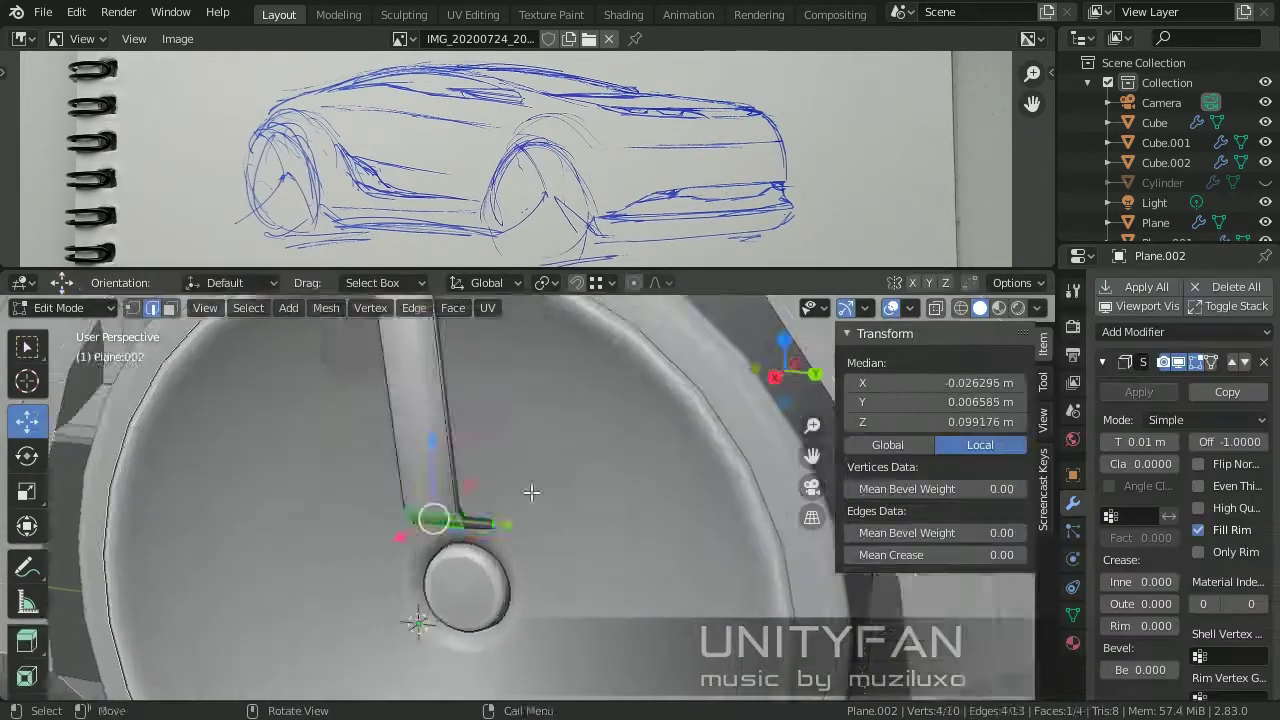
{"action": "middle_click_drag", "start_coordinate": [487, 455], "coordinate": [408, 507]}
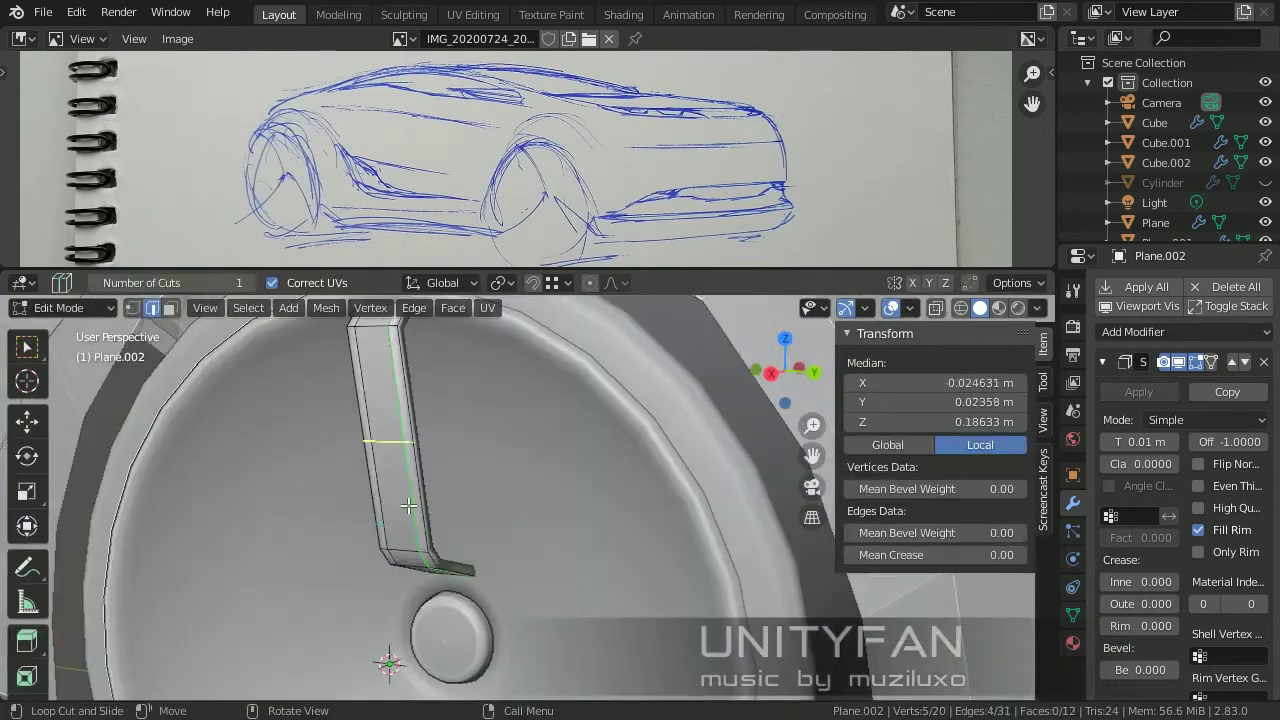
{"action": "middle_click_drag", "start_coordinate": [395, 431], "coordinate": [377, 480]}
{"action": "left_click", "coordinate": [377, 480]}
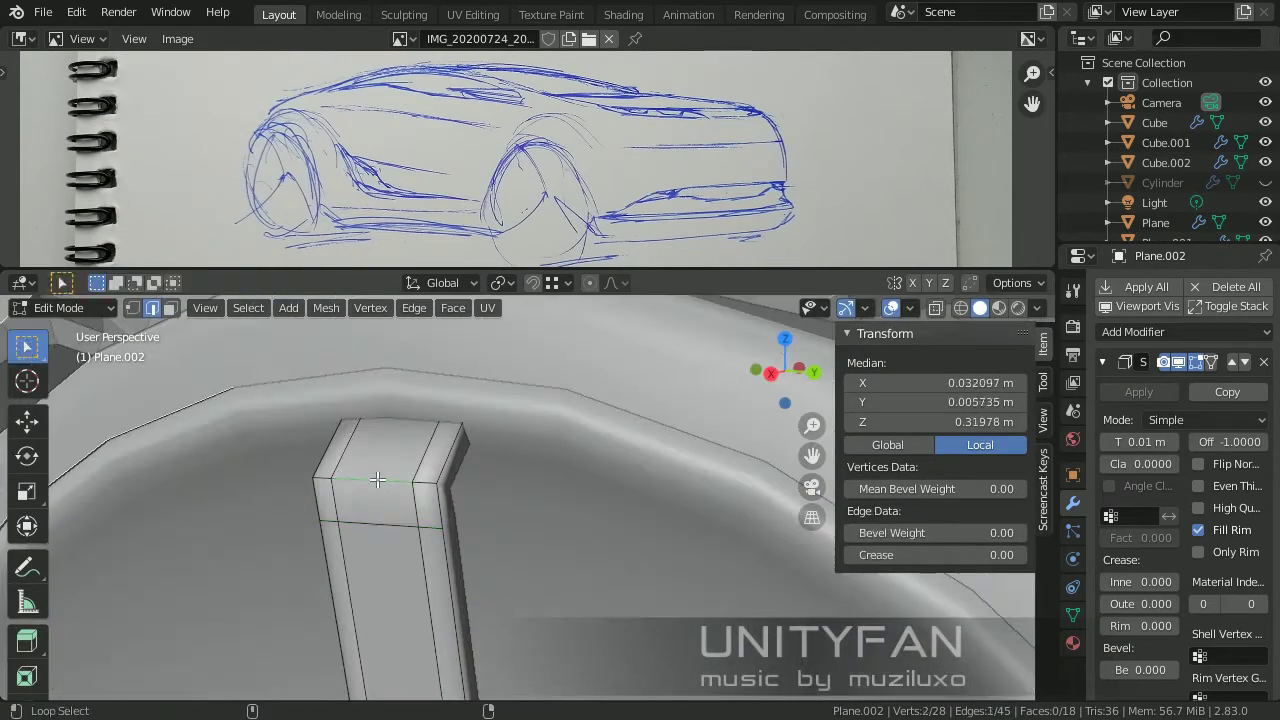
{"action": "right_click", "coordinate": [579, 535]}
{"action": "mouse_move", "coordinate": [579, 535]}
{"action": "middle_mouse_down"}
{"action": "mouse_move", "coordinate": [514, 466]}
{"action": "mouse_move", "coordinate": [453, 465]}
{"action": "middle_mouse_up"}
Select the wheel disc Plane.001 and enter its Edit Mode.
{"action": "key", "text": "Tab"}
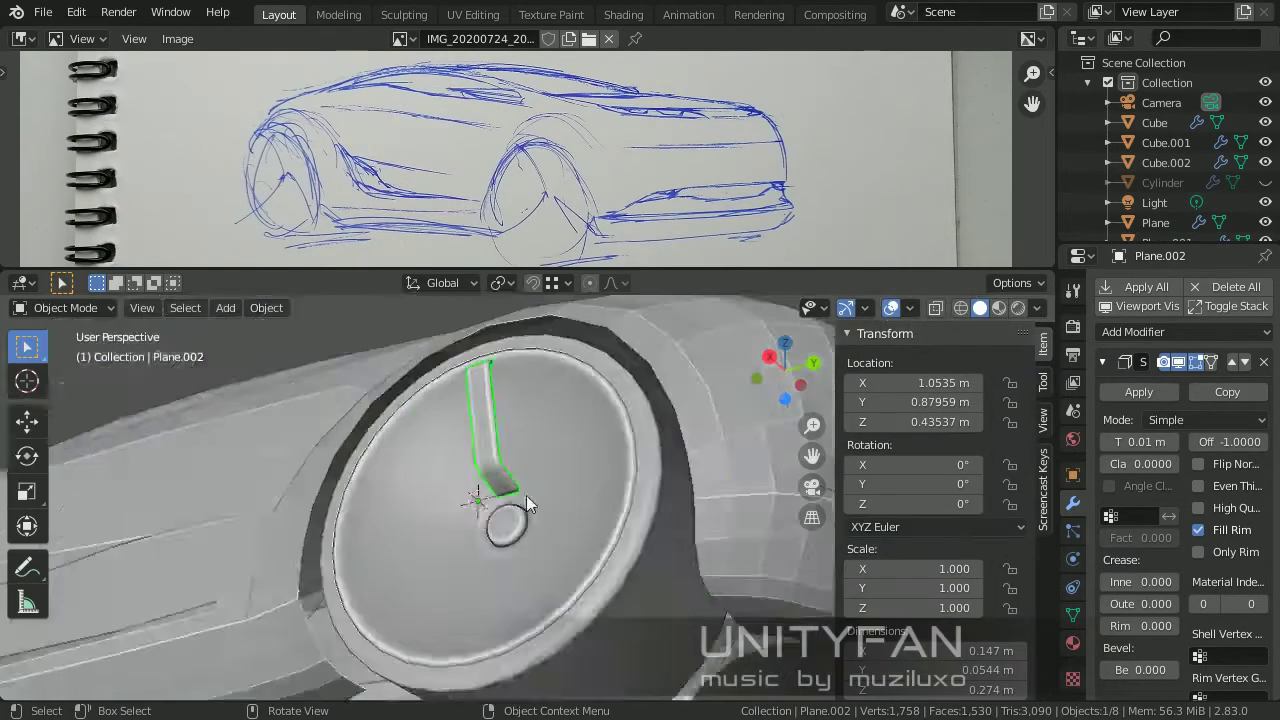
{"action": "left_click", "coordinate": [526, 495]}
{"action": "key", "text": "Tab"}
{"action": "mouse_move", "coordinate": [568, 581]}
{"action": "middle_mouse_down"}
{"action": "mouse_move", "coordinate": [525, 481]}
{"action": "mouse_move", "coordinate": [152, 315]}
{"action": "middle_mouse_up"}
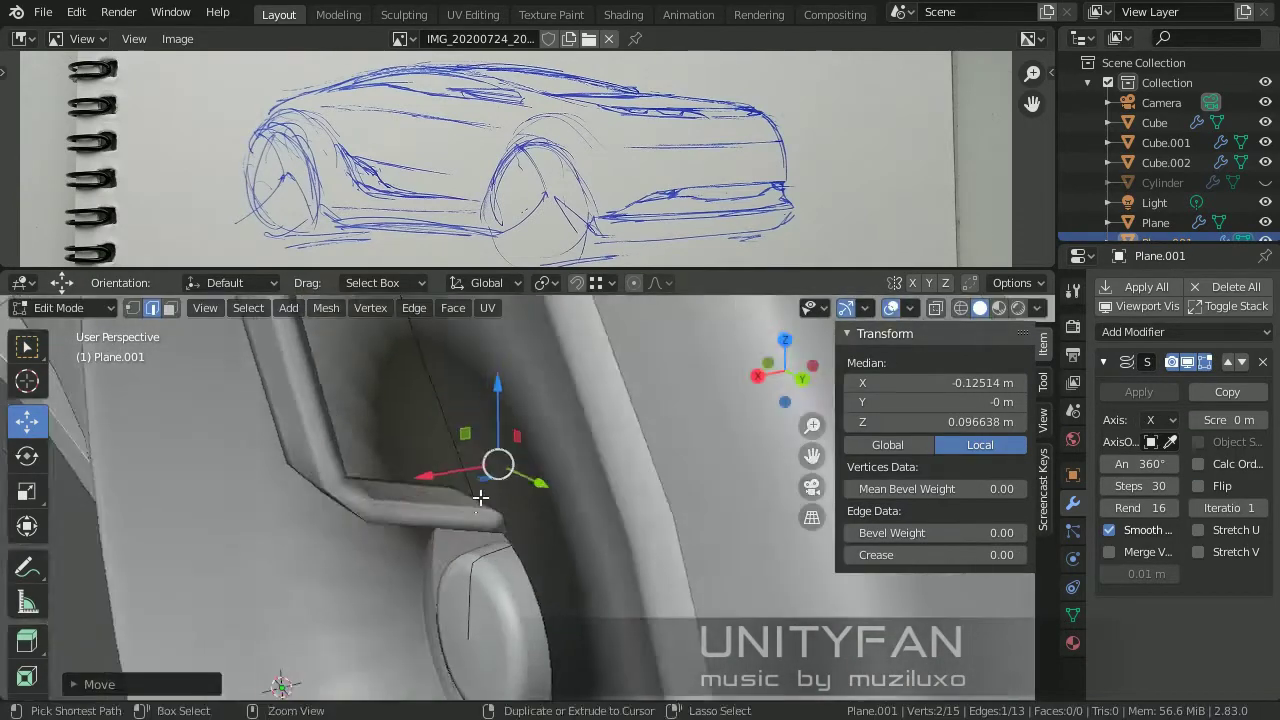
Move the spoke's vertices in wireframe view, then return to solid shading.
{"action": "key", "text": "shift+z"}
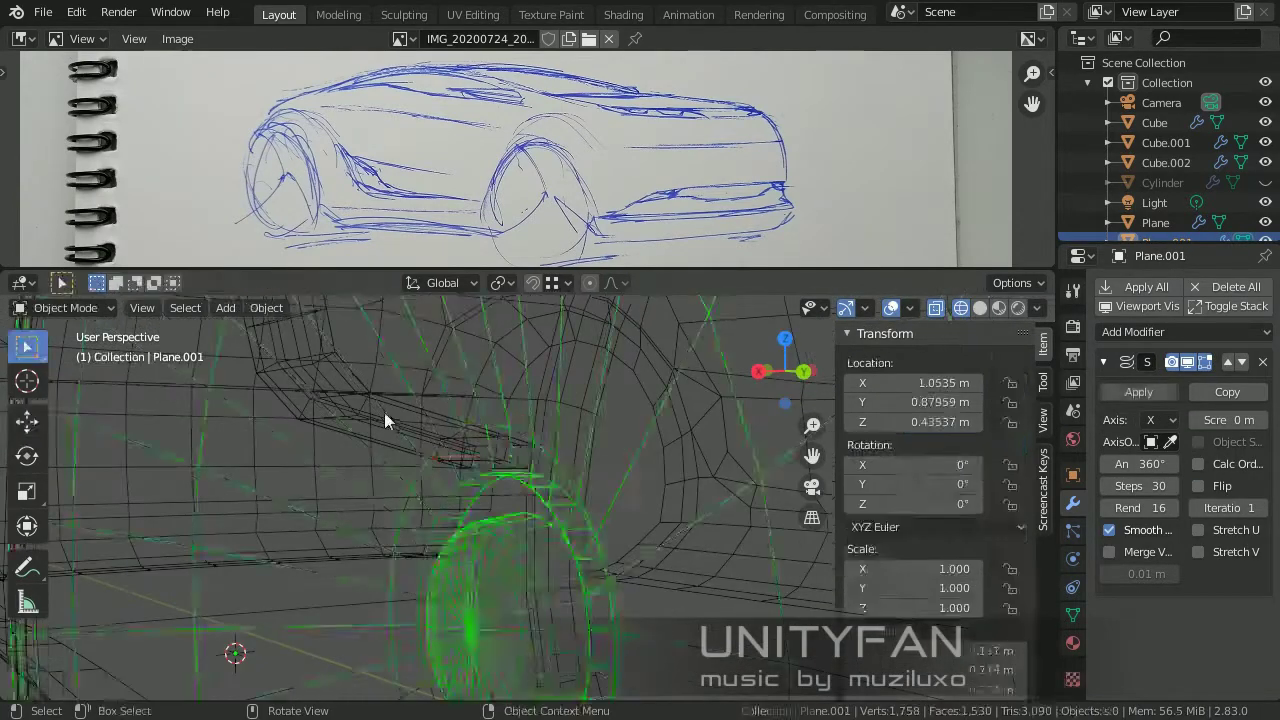
{"action": "left_click", "coordinate": [386, 420]}
{"action": "key", "text": "Tab"}
{"action": "left_click", "coordinate": [500, 487]}
{"action": "key", "text": "z"}
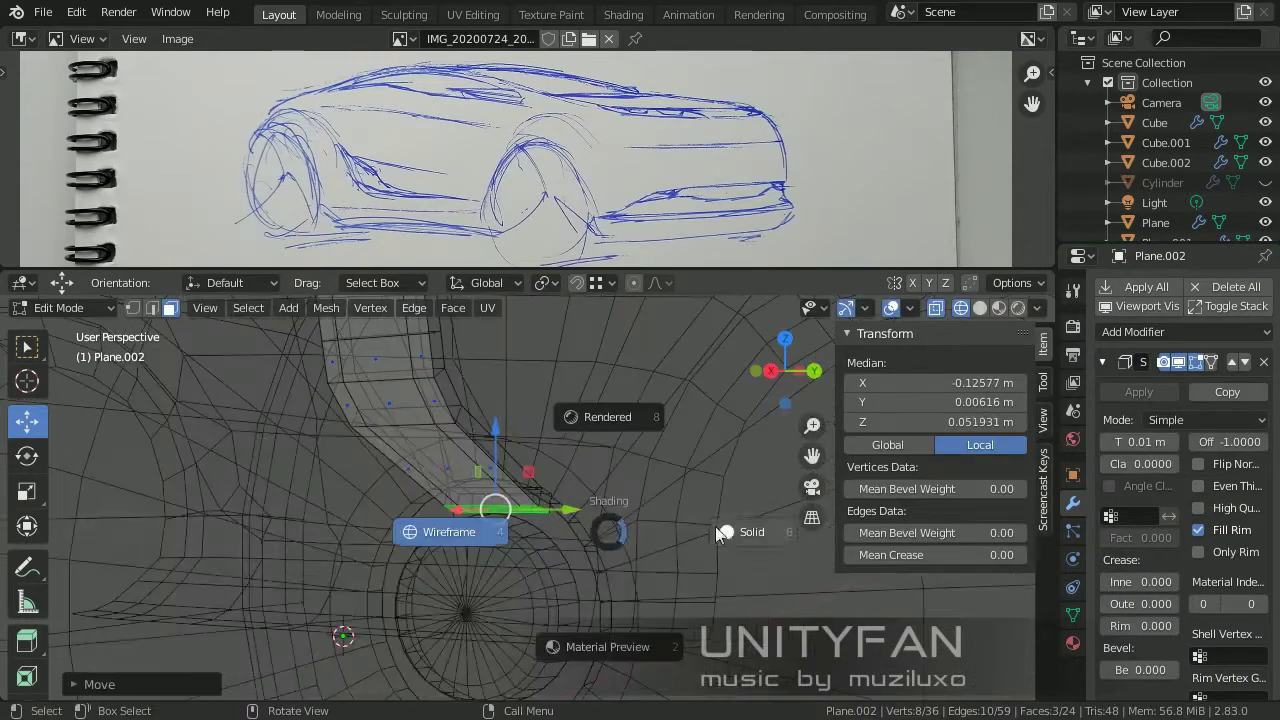
{"action": "left_click", "coordinate": [690, 530]}
{"action": "key", "text": "Tab"}
{"action": "middle_click_drag", "start_coordinate": [290, 612], "coordinate": [682, 575]}
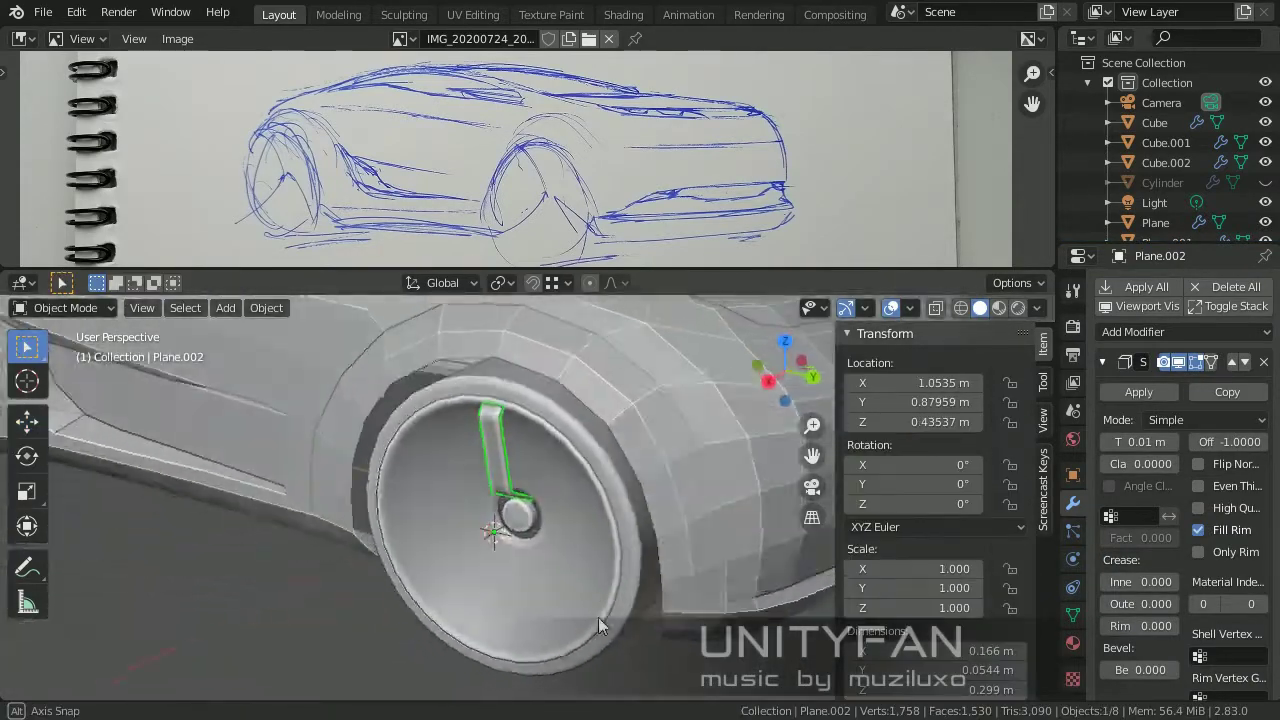
Slide the spoke's edge into its final position in Edit Mode.
{"action": "key", "text": "Tab"}
{"action": "key", "text": "KP_Decimal"}
{"action": "left_click", "coordinate": [484, 433]}
{"action": "key", "text": "Tab"}
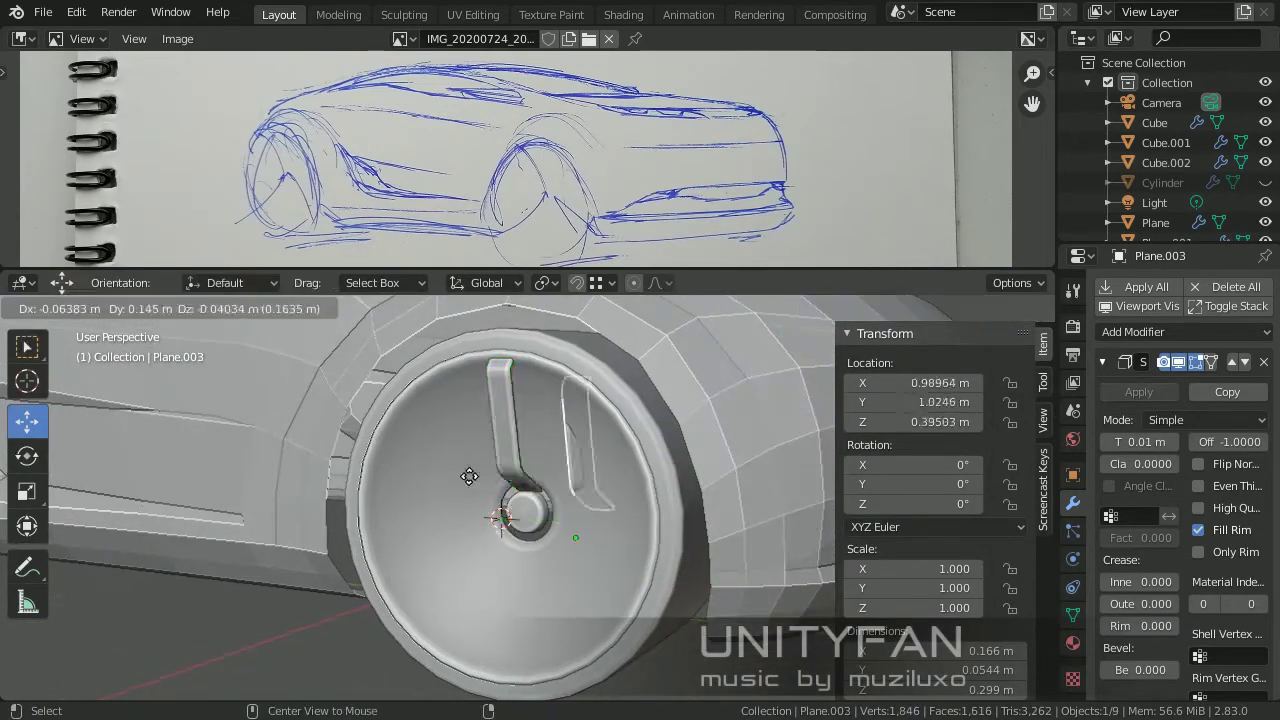
Duplicate the spoke twice, rotating the copies -120° and 120° around X.
{"action": "key", "text": "Return"}
{"action": "middle_click_drag", "start_coordinate": [700, 450], "coordinate": [612, 496]}
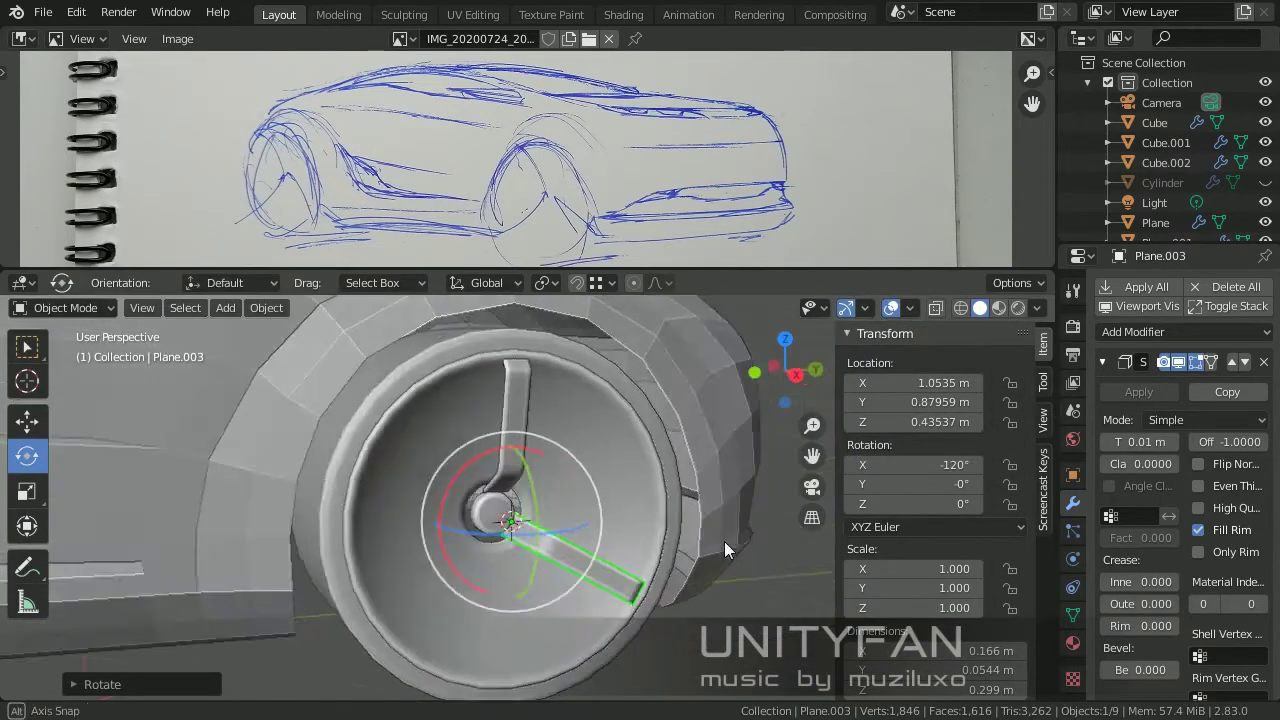
{"action": "left_click", "coordinate": [518, 400]}
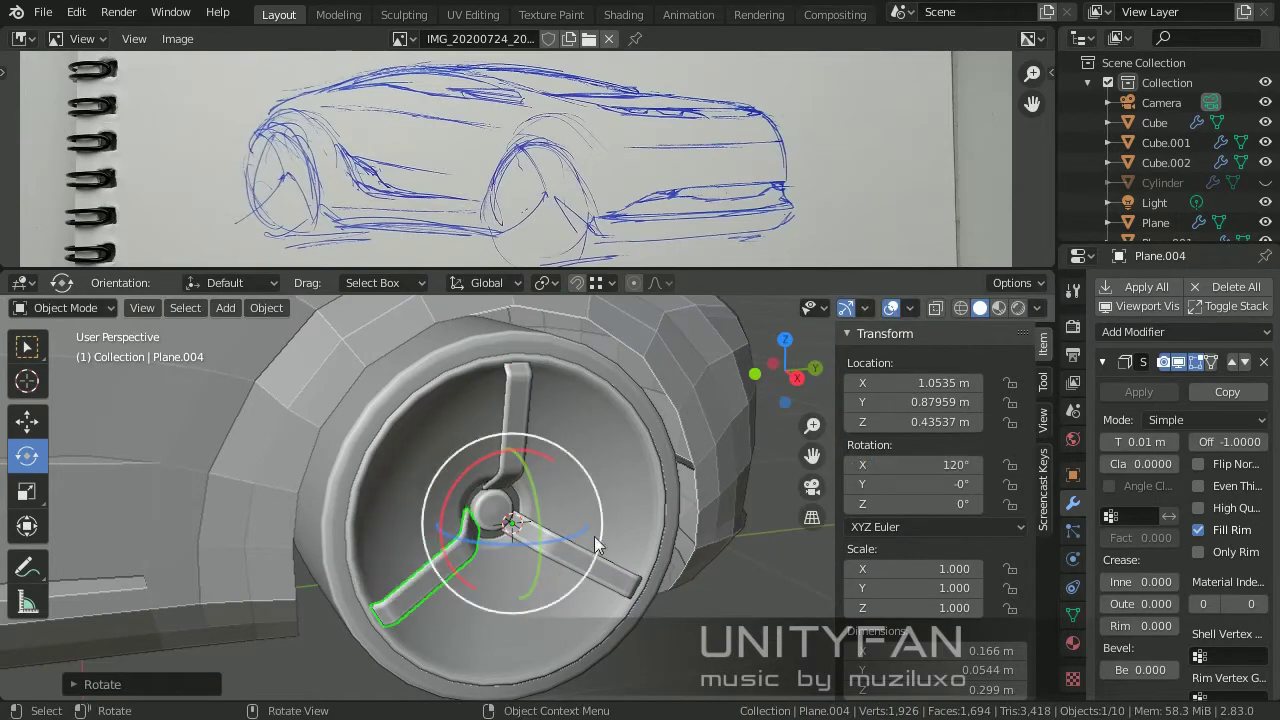
{"action": "middle_click_drag", "start_coordinate": [595, 545], "coordinate": [608, 540]}
Add an extra loop cut to the wheel disc Plane.001.
{"action": "left_click", "coordinate": [608, 540]}
{"action": "key", "text": "Tab"}
{"action": "key", "text": "ctrl+r"}
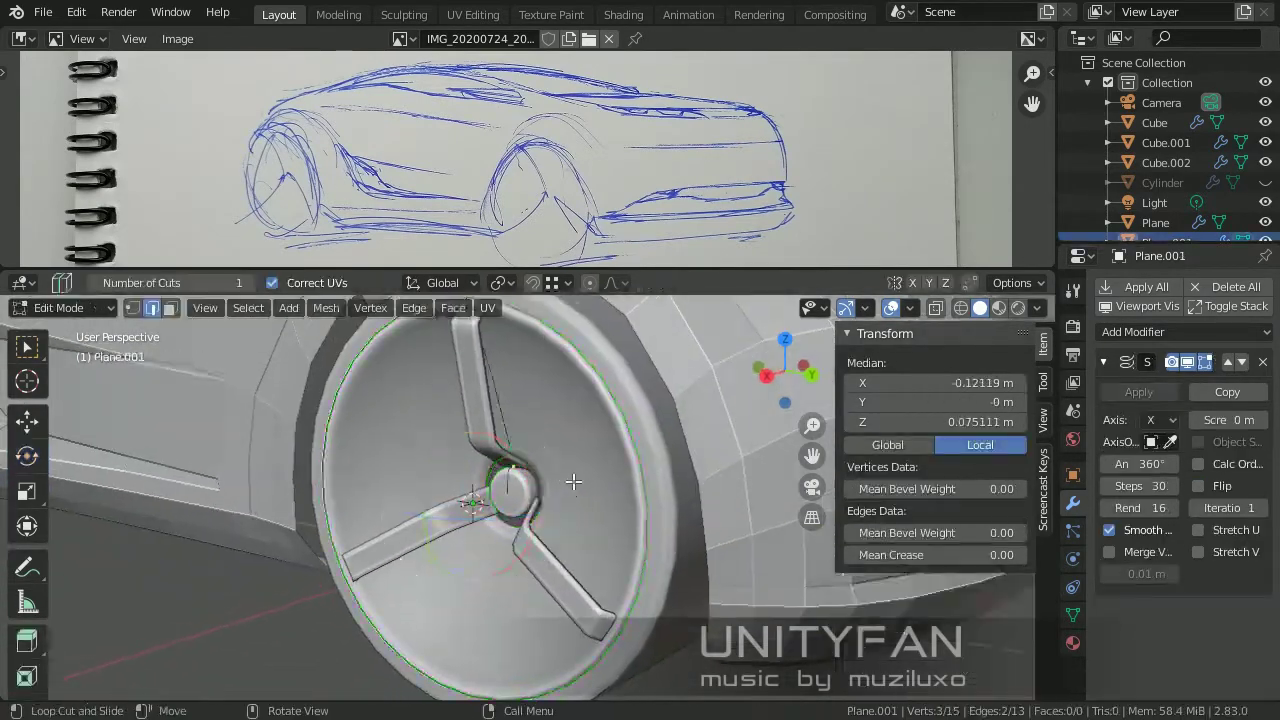
{"action": "scroll", "coordinate": [573, 482], "scroll_direction": "up", "scroll_amount": 2}
{"action": "scroll", "coordinate": [420, 586], "scroll_direction": "up", "scroll_amount": 3}
{"action": "scroll", "coordinate": [371, 614], "scroll_direction": "up", "scroll_amount": 2}
{"action": "key", "text": "alt+z"}
{"action": "key", "text": "shift+space"}
{"action": "key", "text": "g"}
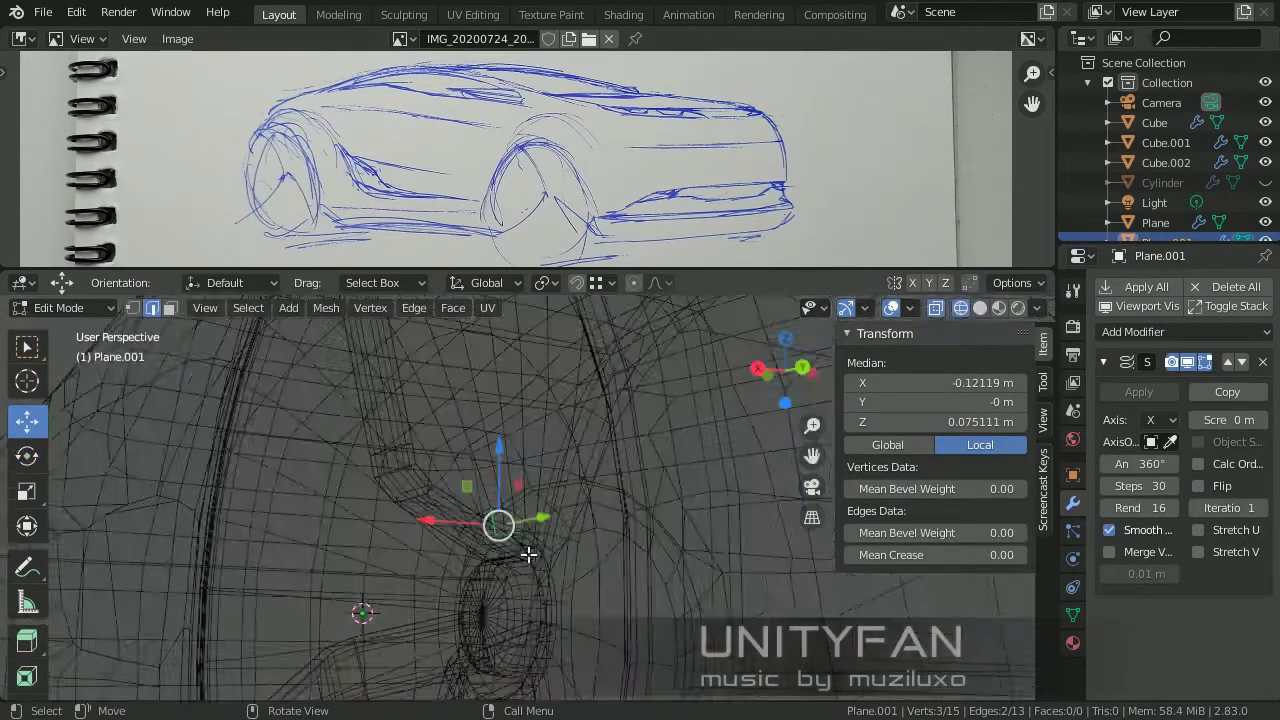
{"action": "key", "text": "alt+z"}
Select points along the disc edge and raise them along Z.
{"action": "middle_click_drag", "start_coordinate": [528, 554], "coordinate": [700, 437]}
{"action": "left_click", "coordinate": [580, 434], "text": "shift"}
{"action": "key", "text": "g"}
{"action": "key", "text": "z"}
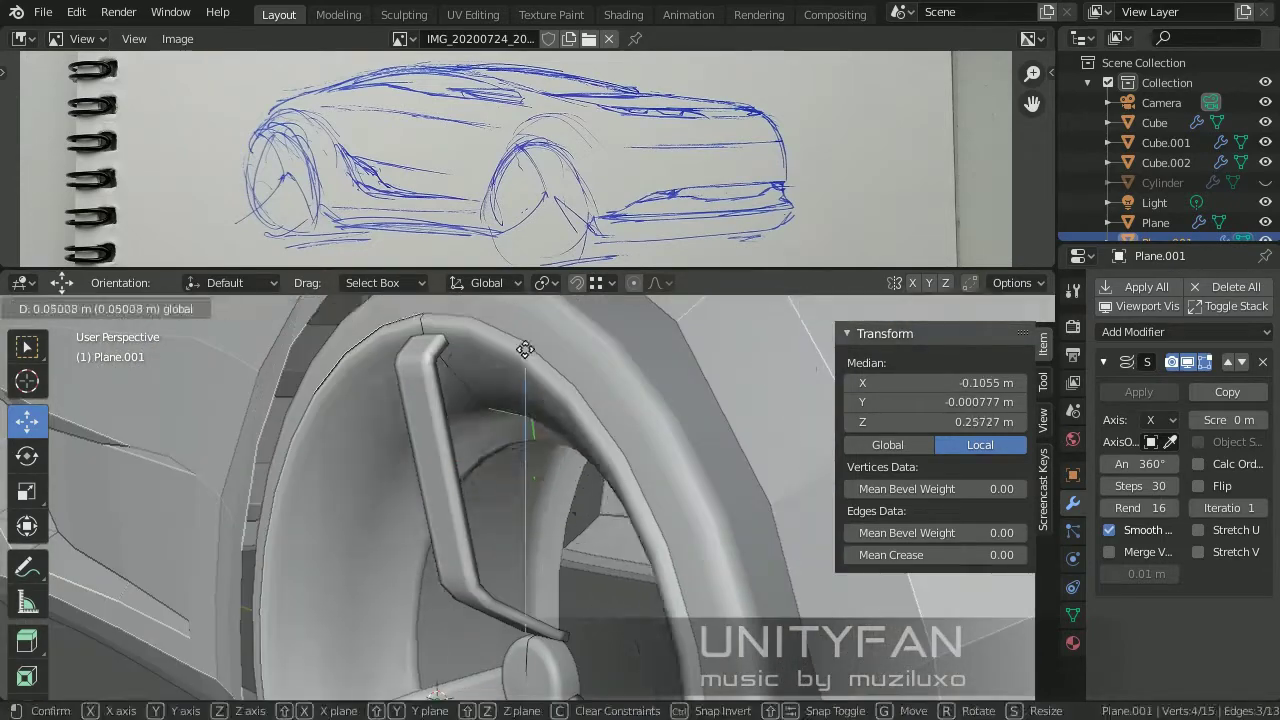
{"action": "left_click", "coordinate": [525, 350]}
Reposition a single disc vertex and select the vertex on the rim.
{"action": "middle_click_drag", "start_coordinate": [503, 446], "coordinate": [349, 457]}
{"action": "left_click", "coordinate": [349, 457]}
{"action": "key", "text": "g"}
{"action": "left_click", "coordinate": [511, 501]}
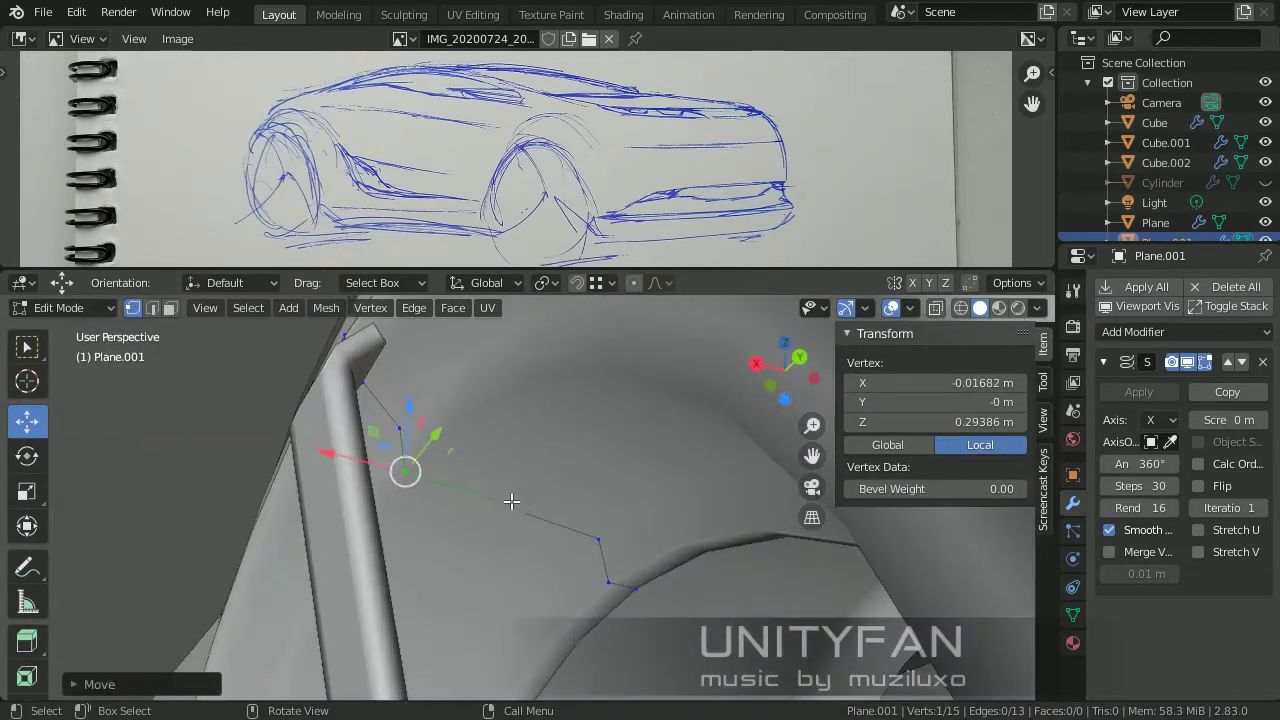
{"action": "left_click", "coordinate": [610, 582]}
{"action": "mouse_move", "coordinate": [615, 575]}
{"action": "middle_mouse_down"}
{"action": "mouse_move", "coordinate": [757, 506]}
{"action": "mouse_move", "coordinate": [323, 431]}
{"action": "middle_mouse_up"}
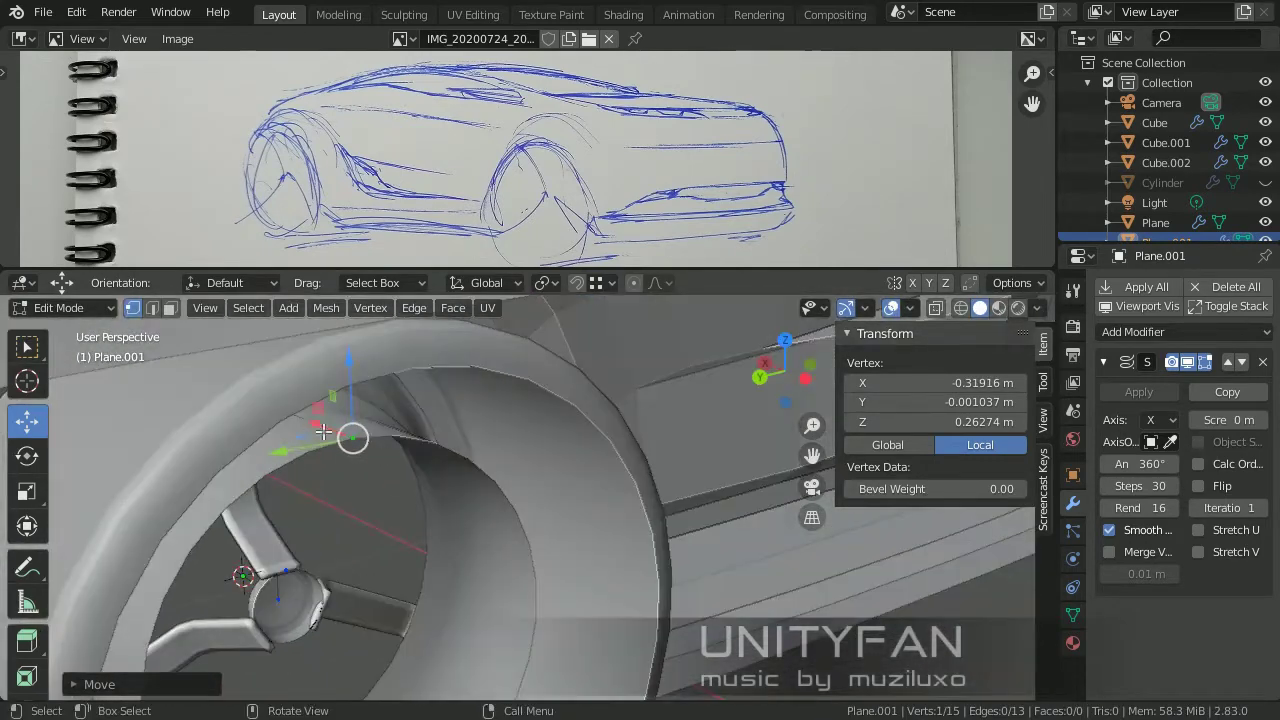
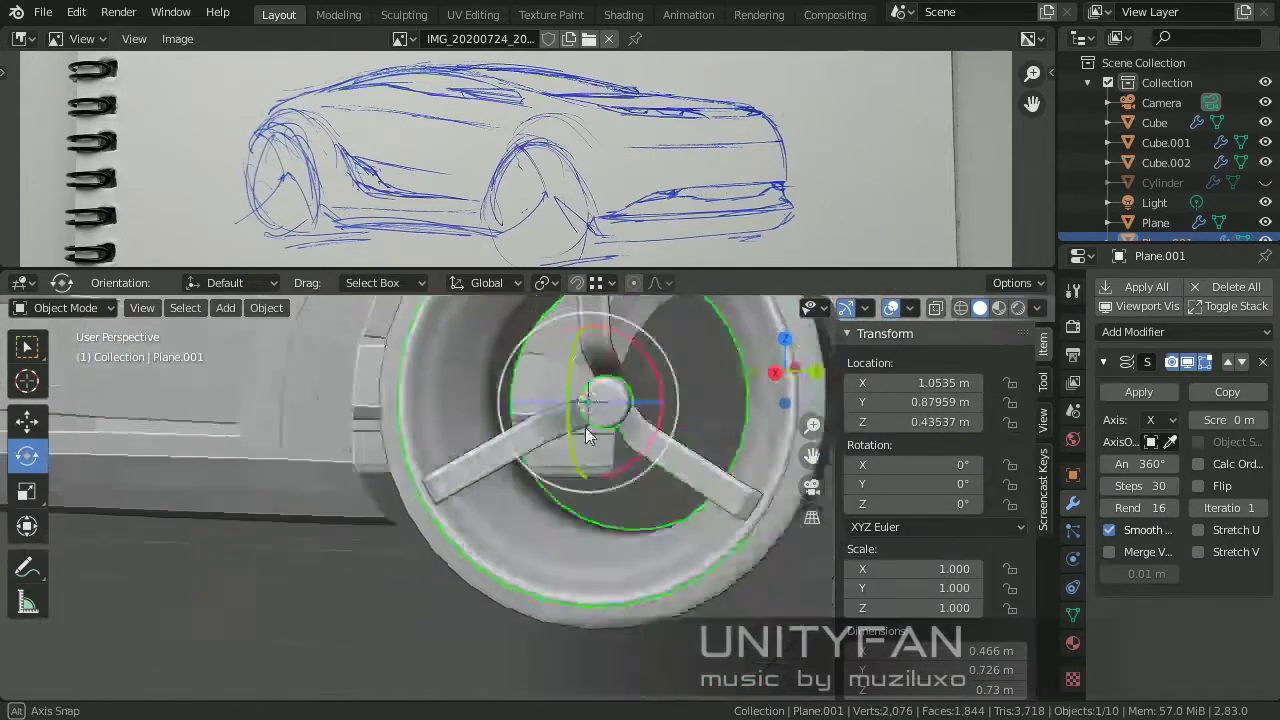
Extrude and move new vertices to extend the wheel profile toward the hub.
{"action": "key", "text": "Tab"}
{"action": "mouse_move", "coordinate": [572, 532]}
{"action": "middle_mouse_down"}
{"action": "mouse_move", "coordinate": [549, 509]}
{"action": "mouse_move", "coordinate": [434, 486]}
{"action": "mouse_move", "coordinate": [523, 420]}
{"action": "mouse_move", "coordinate": [537, 462]}
{"action": "middle_mouse_up"}
{"action": "left_click", "coordinate": [537, 392]}
{"action": "middle_click_drag", "start_coordinate": [537, 392], "coordinate": [524, 462]}
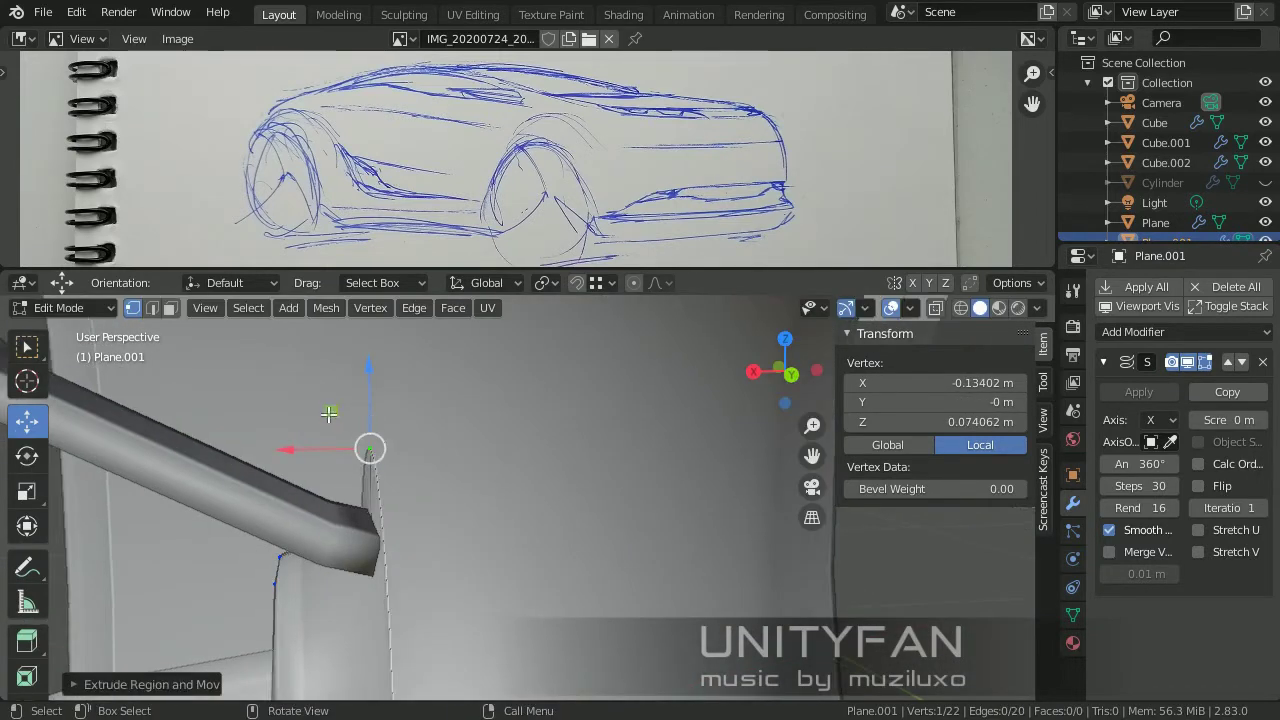
{"action": "mouse_move", "coordinate": [329, 413]}
{"action": "middle_mouse_down"}
{"action": "mouse_move", "coordinate": [400, 480]}
{"action": "mouse_move", "coordinate": [492, 370]}
{"action": "middle_mouse_up"}
{"action": "key", "text": "2"}
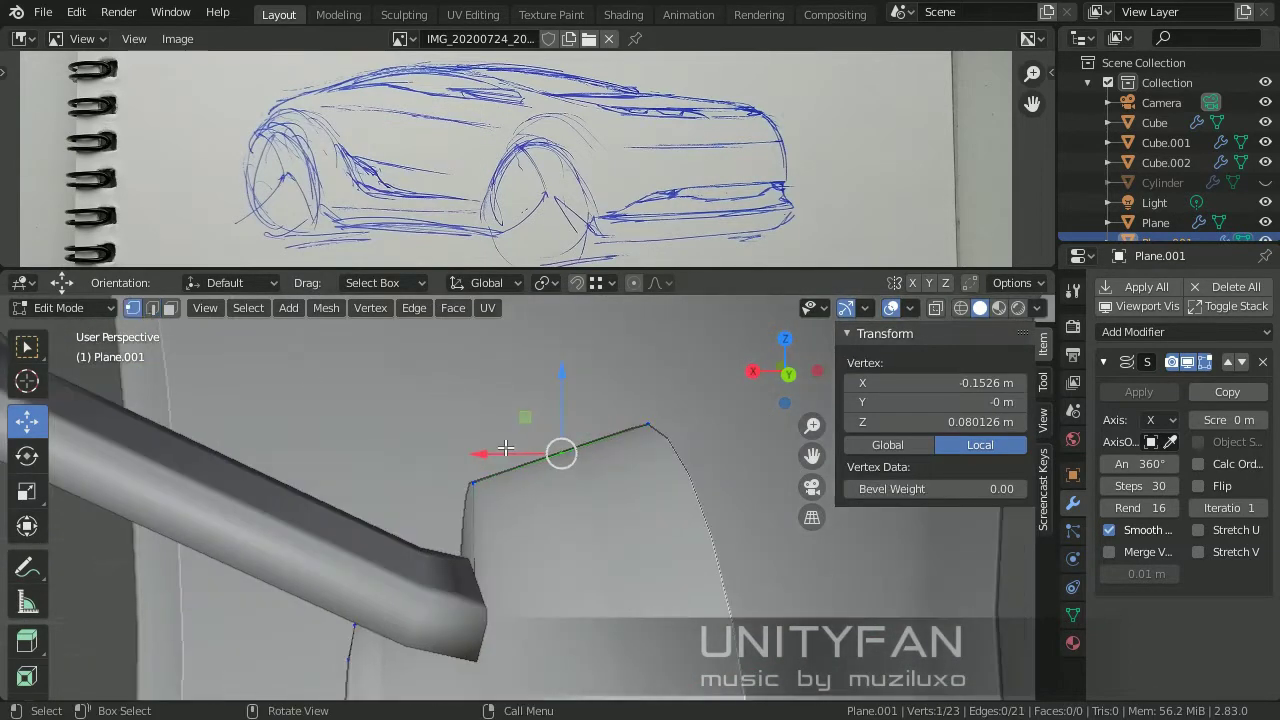
{"action": "left_click_drag", "start_coordinate": [506, 448], "coordinate": [450, 452]}
{"action": "middle_click_drag", "start_coordinate": [450, 452], "coordinate": [349, 473]}
{"action": "key", "text": "e"}
{"action": "left_click", "coordinate": [640, 465]}
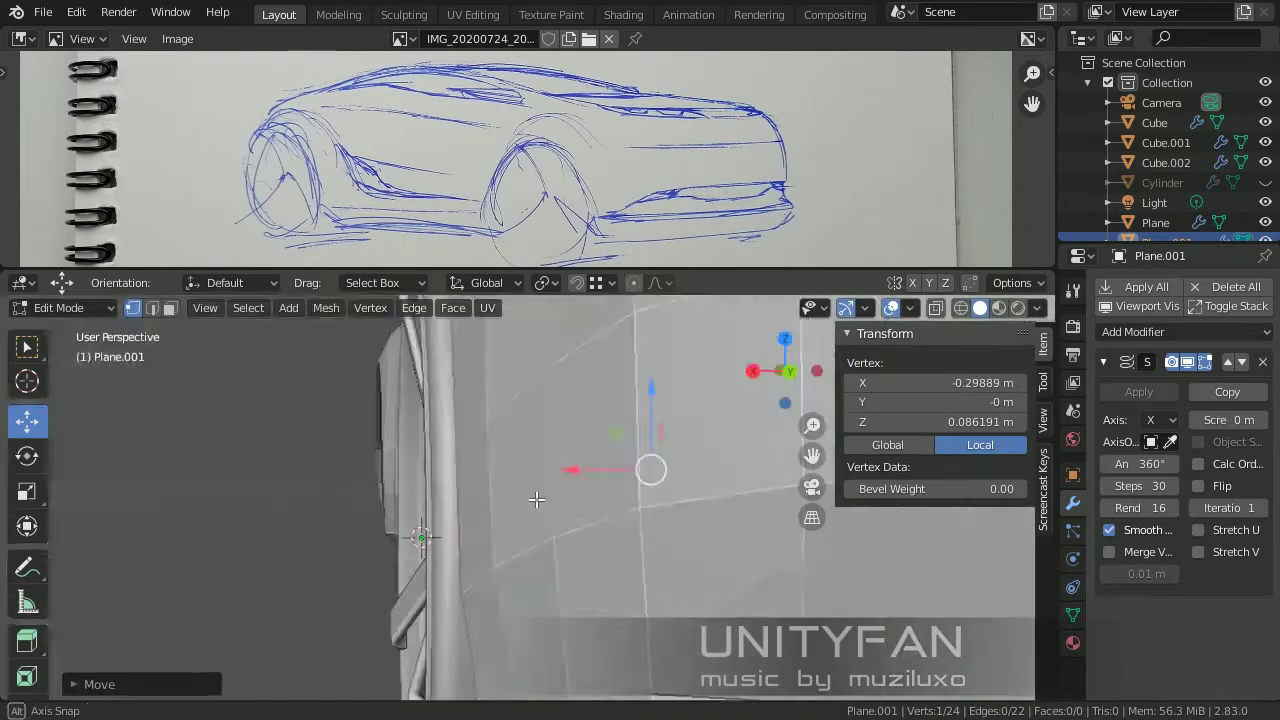
{"action": "mouse_move", "coordinate": [640, 465]}
{"action": "middle_mouse_down"}
{"action": "mouse_move", "coordinate": [574, 518]}
{"action": "mouse_move", "coordinate": [103, 586]}
{"action": "mouse_move", "coordinate": [171, 420]}
{"action": "mouse_move", "coordinate": [298, 536]}
{"action": "mouse_move", "coordinate": [166, 560]}
{"action": "mouse_move", "coordinate": [617, 534]}
{"action": "mouse_move", "coordinate": [652, 474]}
{"action": "mouse_move", "coordinate": [443, 491]}
{"action": "mouse_move", "coordinate": [443, 449]}
{"action": "middle_mouse_up"}
{"action": "left_click", "coordinate": [171, 420], "text": "shift"}
Check the wheel in Object Mode, then subdivide a profile edge in Edit Mode.
{"action": "key", "text": "Tab"}
{"action": "key", "text": "shift+space"}
{"action": "key", "text": "r"}
{"action": "key", "text": "Tab"}
{"action": "key", "text": "alt+a"}
{"action": "left_click", "coordinate": [391, 414]}
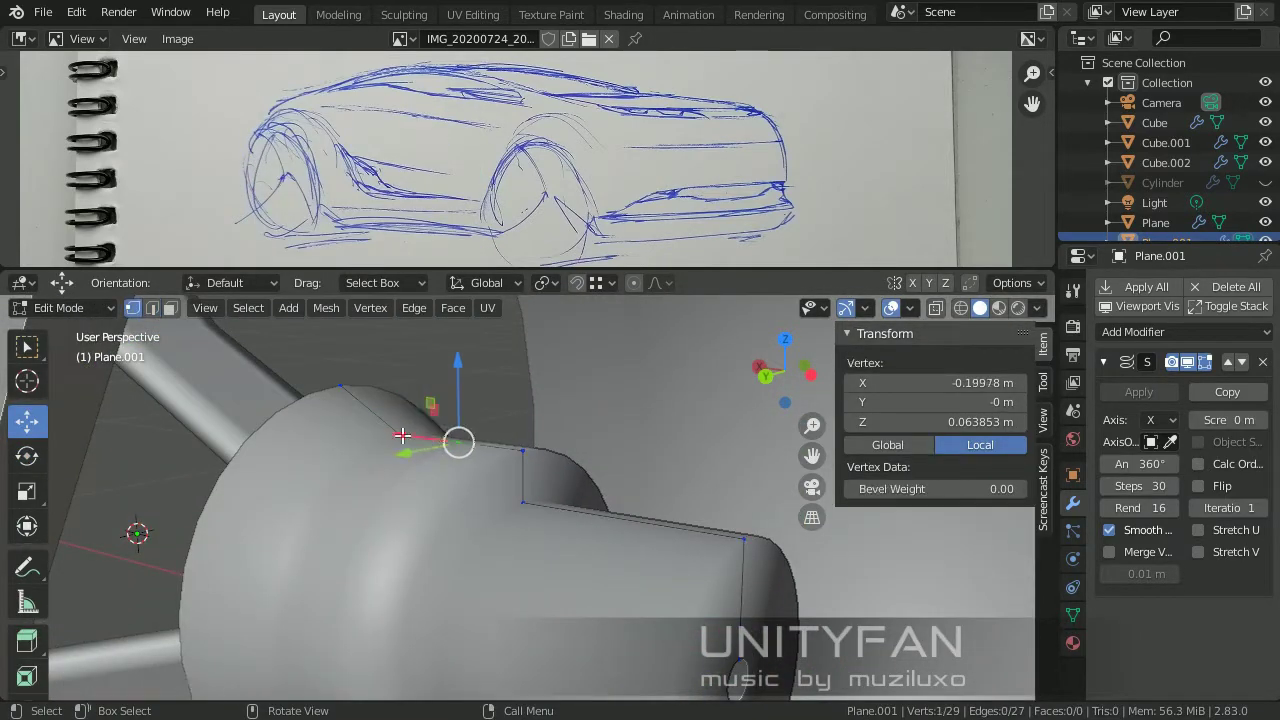
{"action": "right_click", "coordinate": [607, 512]}
{"action": "left_click", "coordinate": [600, 480]}
{"action": "right_click", "coordinate": [637, 523]}
{"action": "left_click", "coordinate": [698, 437]}
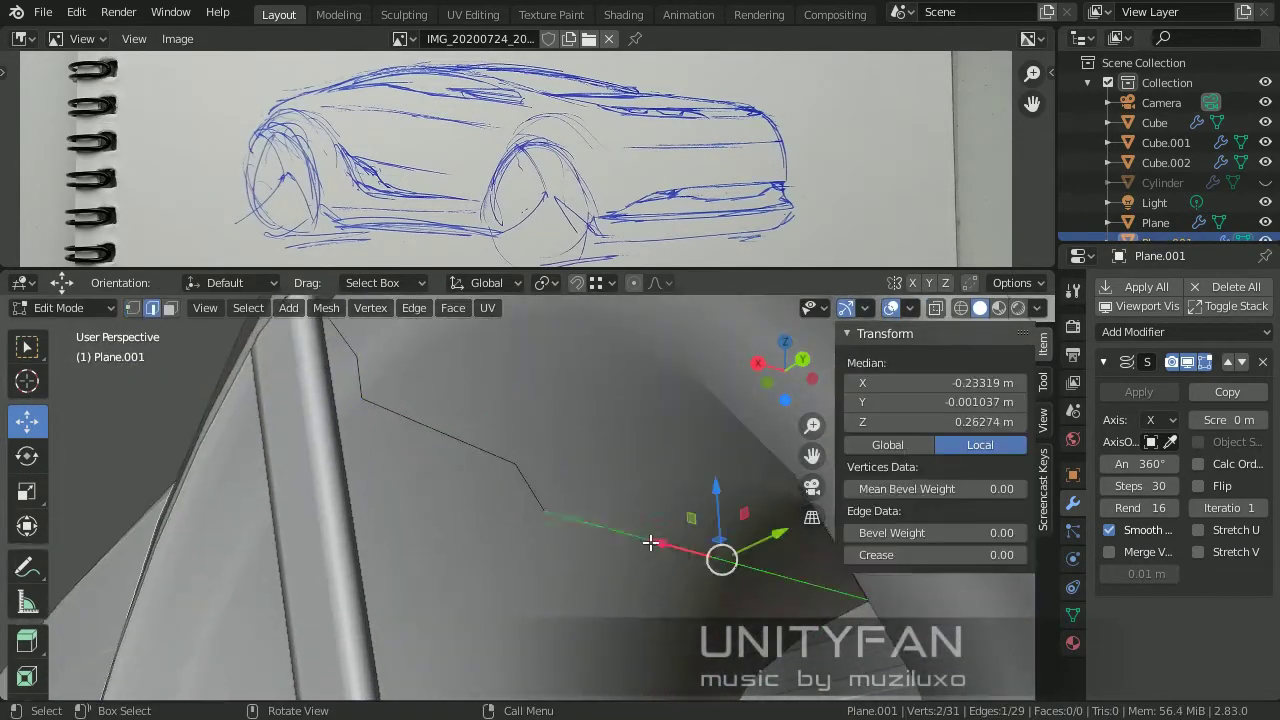
Subdivide more profile edges and drag the new midpoints to bend the curve.
{"action": "left_click", "coordinate": [590, 495]}
{"action": "right_click", "coordinate": [610, 485]}
{"action": "left_click", "coordinate": [627, 474]}
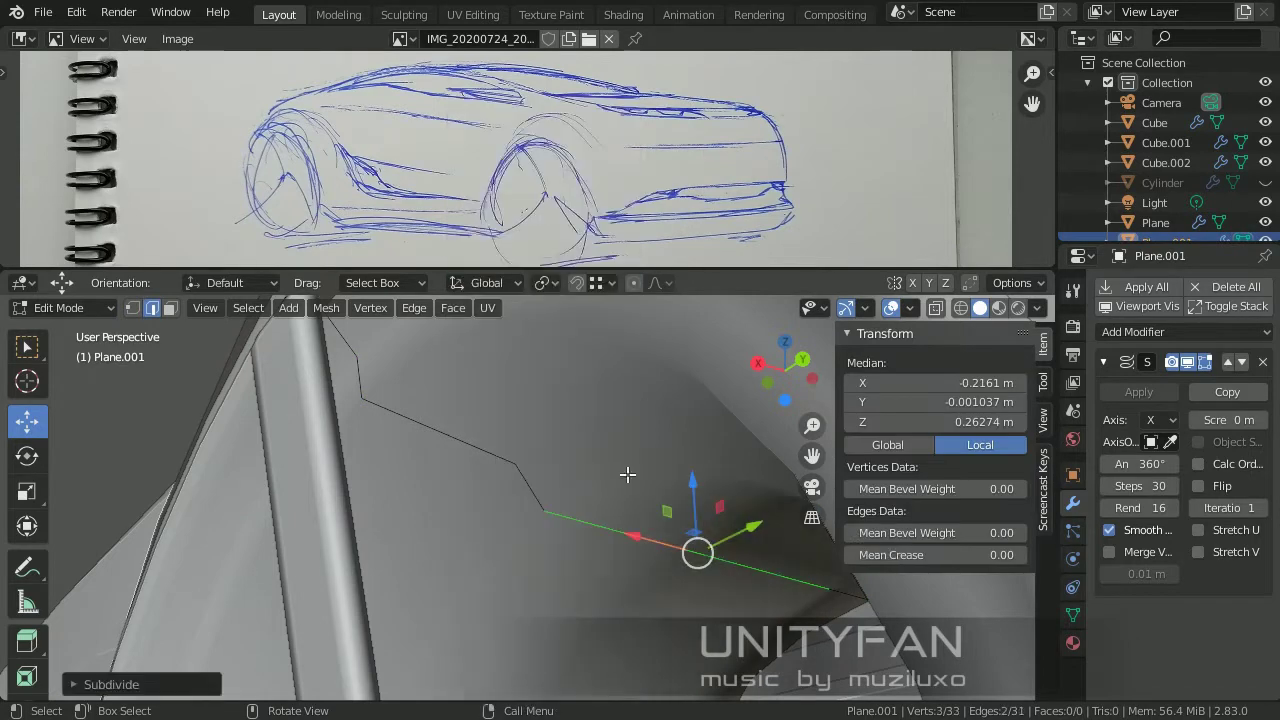
{"action": "right_click", "coordinate": [430, 440]}
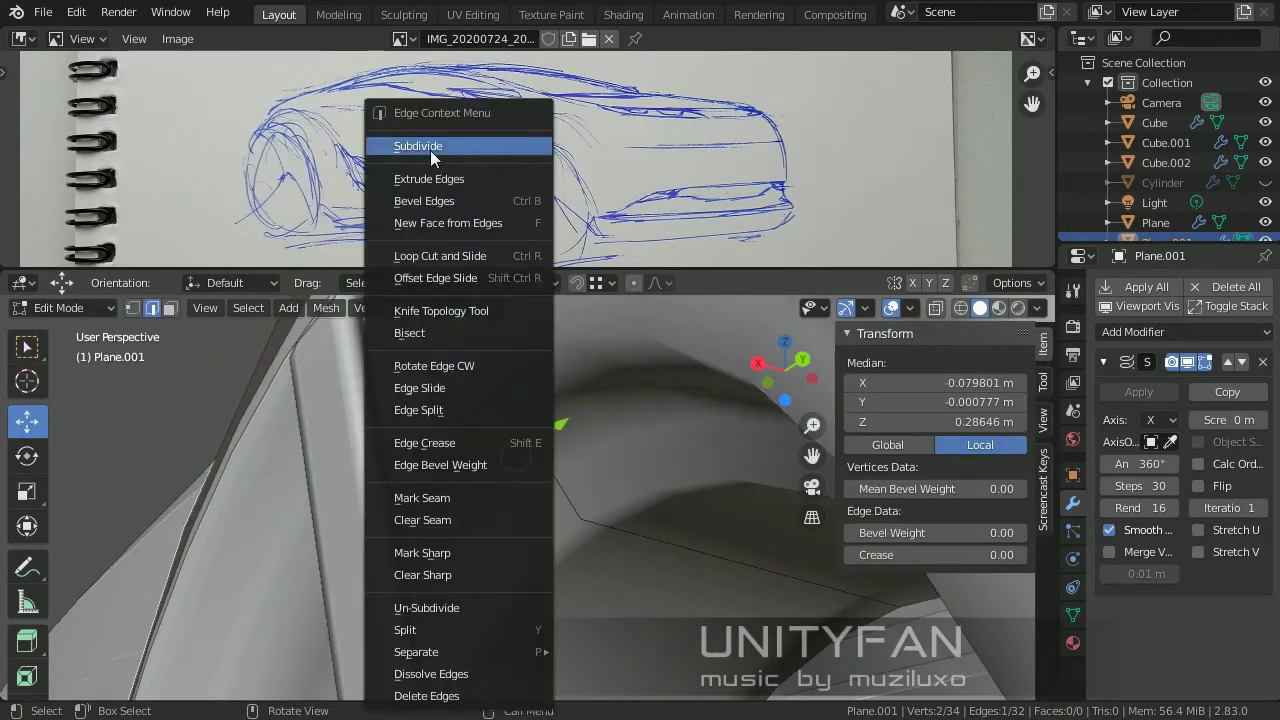
{"action": "left_click", "coordinate": [400, 141]}
{"action": "left_click_drag", "start_coordinate": [438, 440], "coordinate": [387, 389]}
{"action": "right_click", "coordinate": [486, 114]}
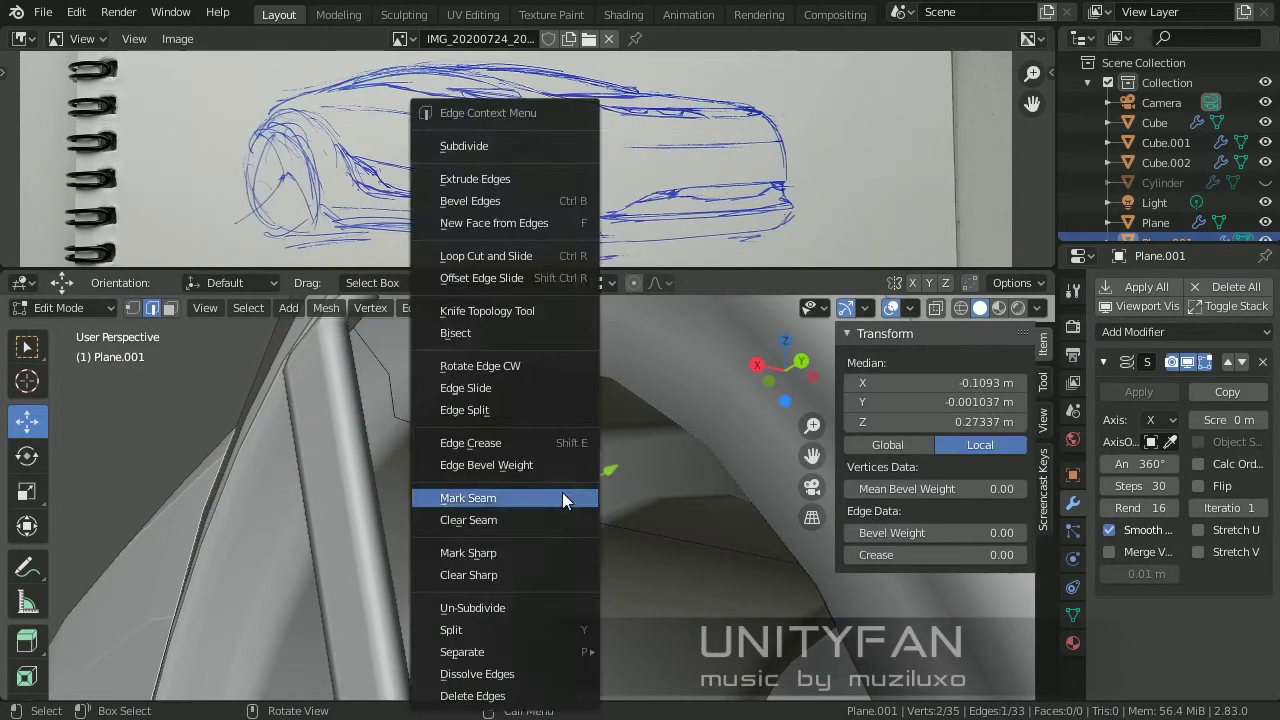
{"action": "right_click", "coordinate": [486, 149]}
{"action": "left_click", "coordinate": [486, 149]}
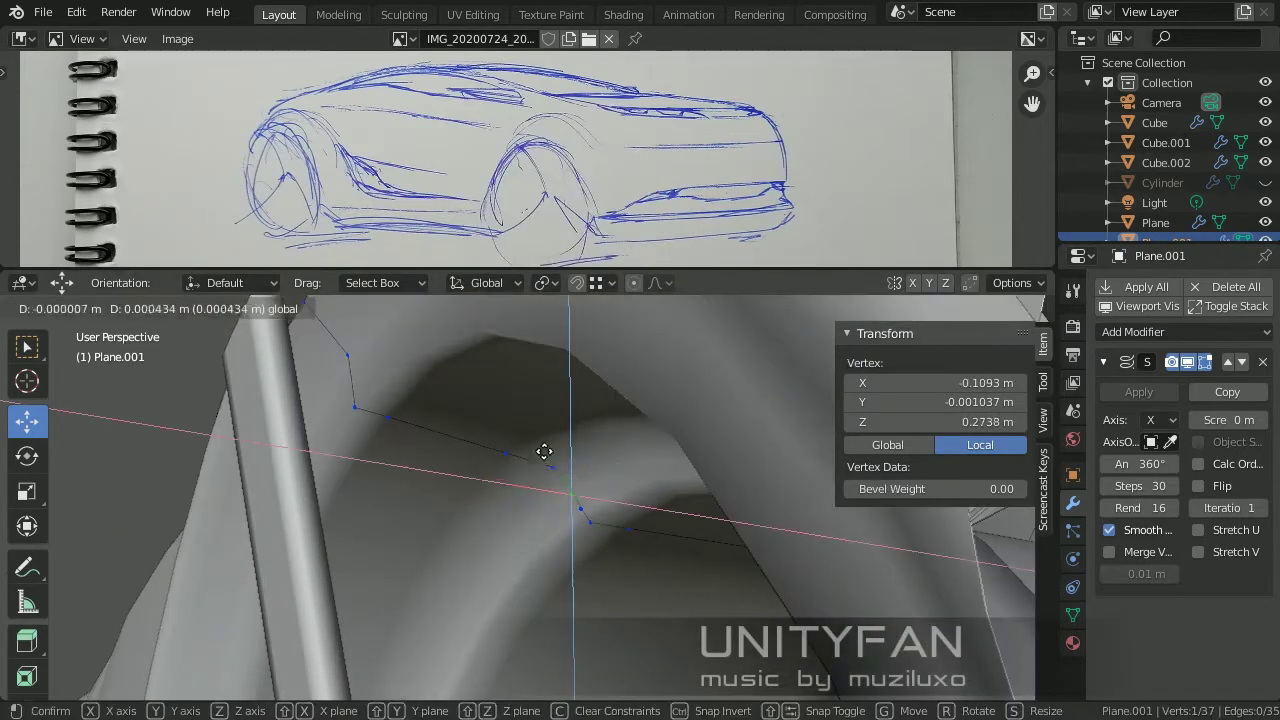
{"action": "left_click_drag", "start_coordinate": [431, 440], "coordinate": [412, 441]}
{"action": "middle_click_drag", "start_coordinate": [412, 441], "coordinate": [163, 320]}
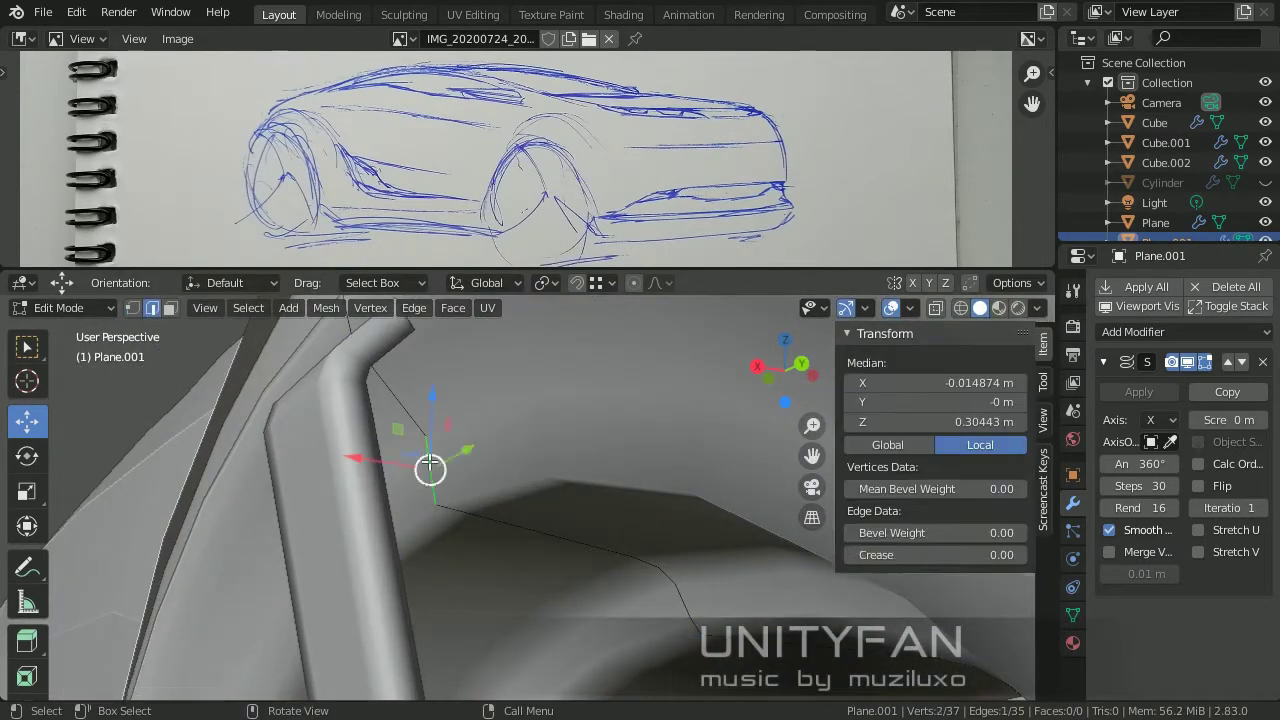
Subdivide one more edge and dissolve the two surplus vertices.
{"action": "right_click", "coordinate": [430, 466]}
{"action": "left_click", "coordinate": [430, 466]}
{"action": "middle_click_drag", "start_coordinate": [508, 423], "coordinate": [217, 368]}
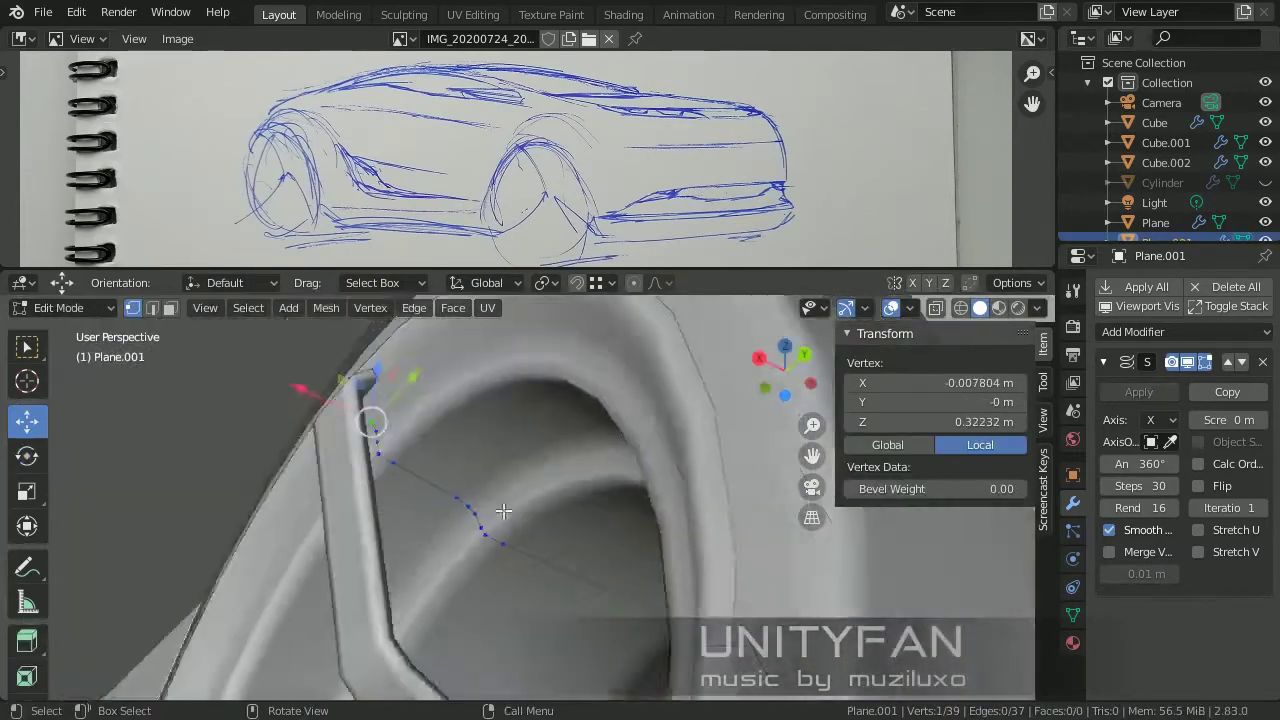
{"action": "key", "text": "x"}
{"action": "left_click", "coordinate": [466, 517]}
{"action": "middle_click_drag", "start_coordinate": [466, 517], "coordinate": [571, 599]}
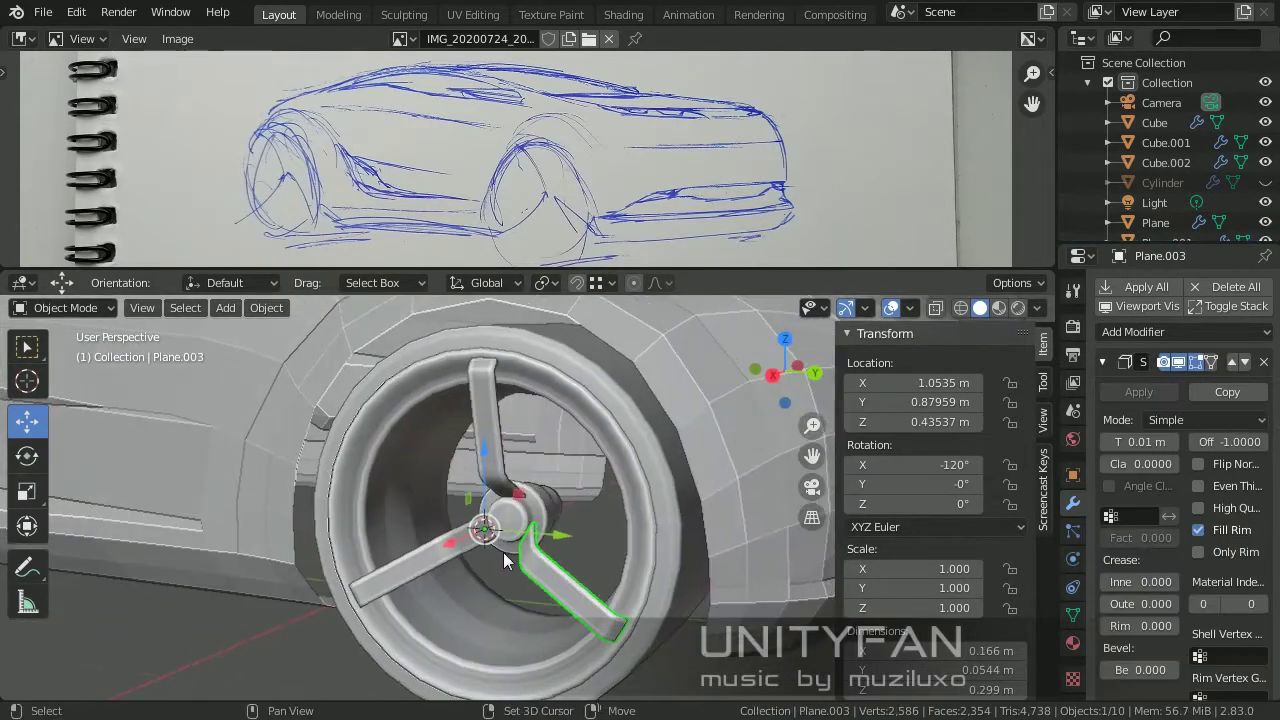
Add an Empty at the wheel centre and parent the wheel parts to it.
{"action": "key", "text": "shift+a"}
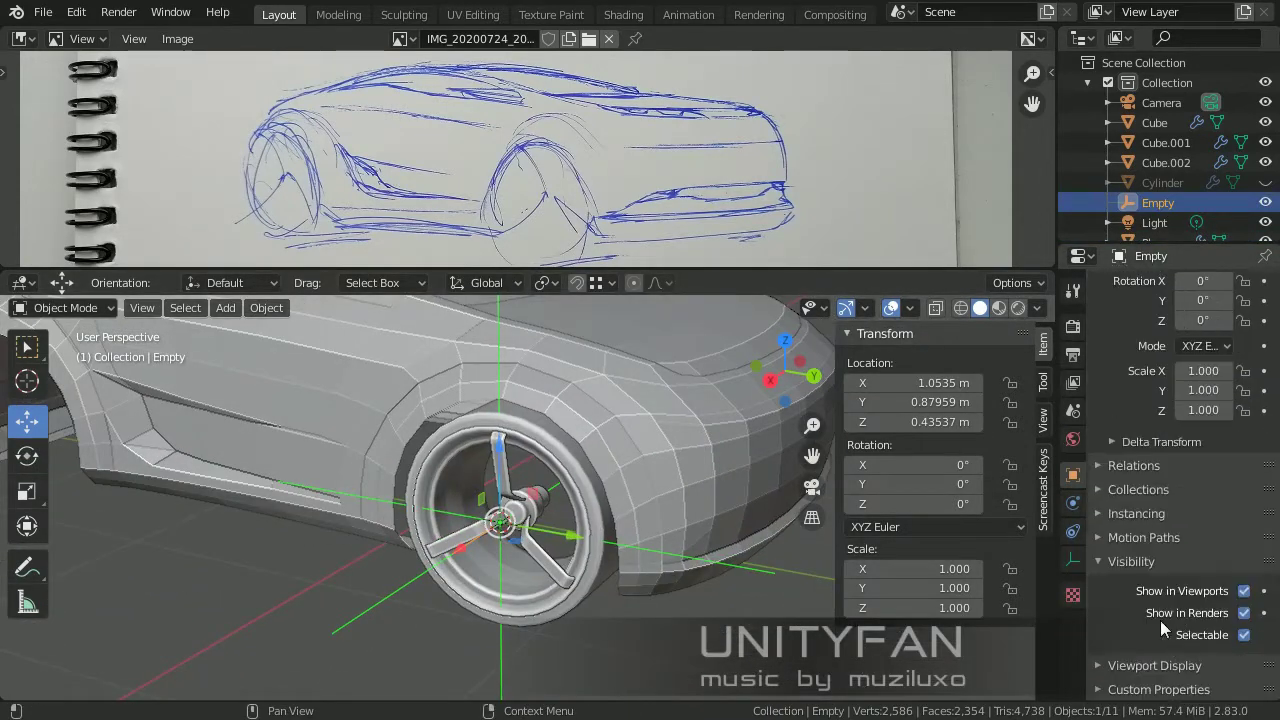
{"action": "left_click", "coordinate": [1073, 559]}
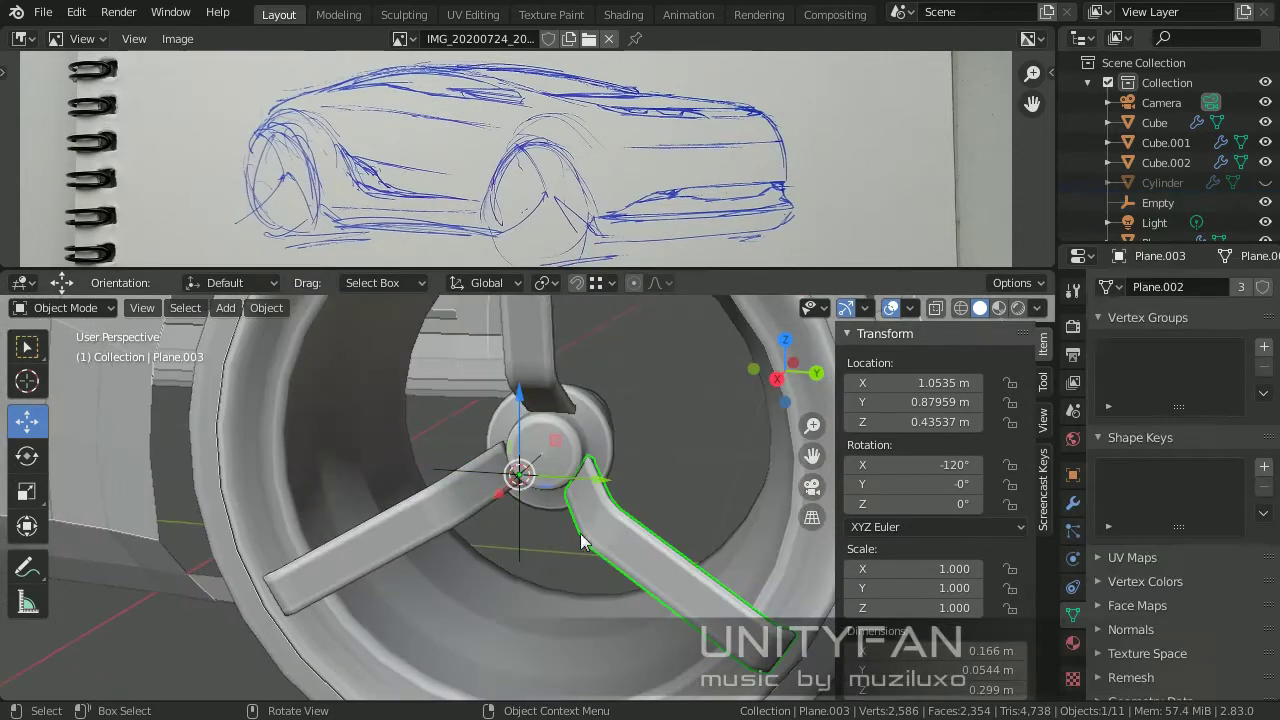
{"action": "key", "text": "ctrl+p"}
{"action": "left_click", "coordinate": [577, 539]}
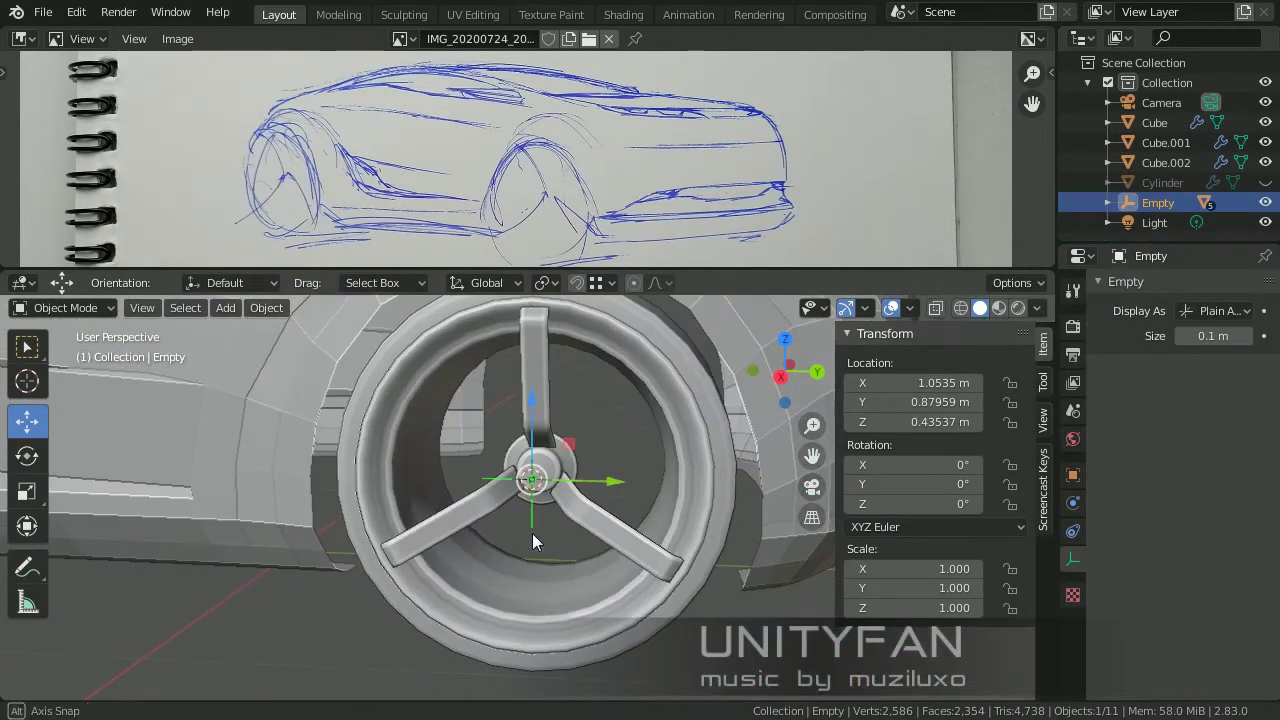
Snap to the wheel centre and move the whole wheel into a new collection.
{"action": "scroll", "coordinate": [532, 533], "scroll_direction": "down", "scroll_amount": 2}
{"action": "scroll", "coordinate": [563, 523], "scroll_direction": "down", "scroll_amount": 3}
{"action": "scroll", "coordinate": [605, 488], "scroll_direction": "down", "scroll_amount": 5}
{"action": "key", "text": "KP_Decimal"}
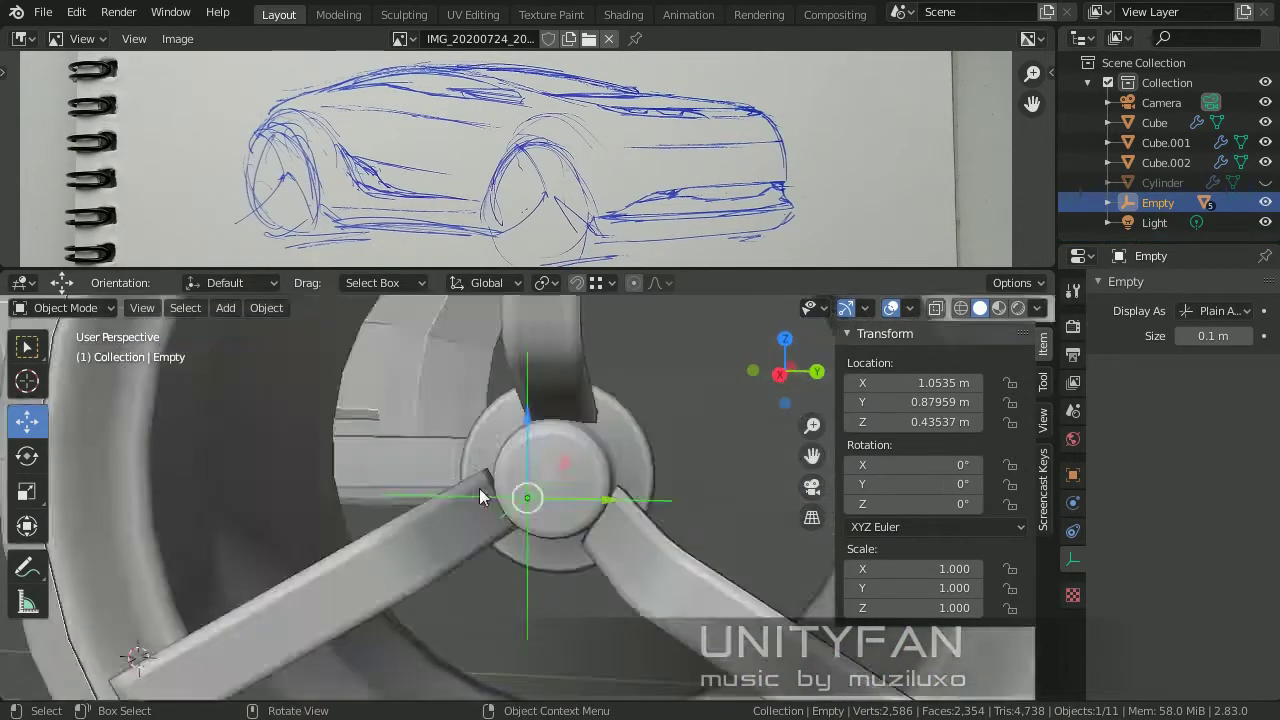
{"action": "key", "text": "shift+s"}
{"action": "left_click", "coordinate": [493, 413]}
{"action": "left_click", "coordinate": [582, 564]}
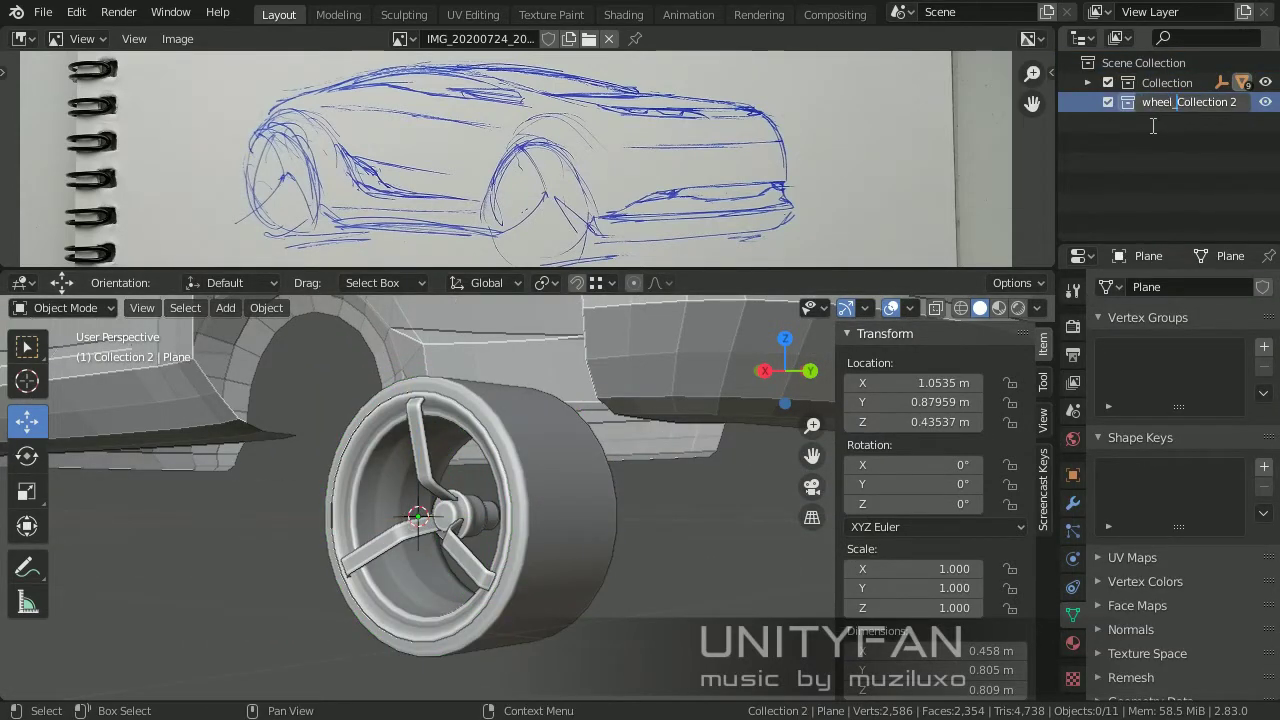
Exclude the original wheel collection from the scene.
{"action": "middle_click_drag", "start_coordinate": [646, 561], "coordinate": [380, 480]}
{"action": "left_click", "coordinate": [365, 474]}
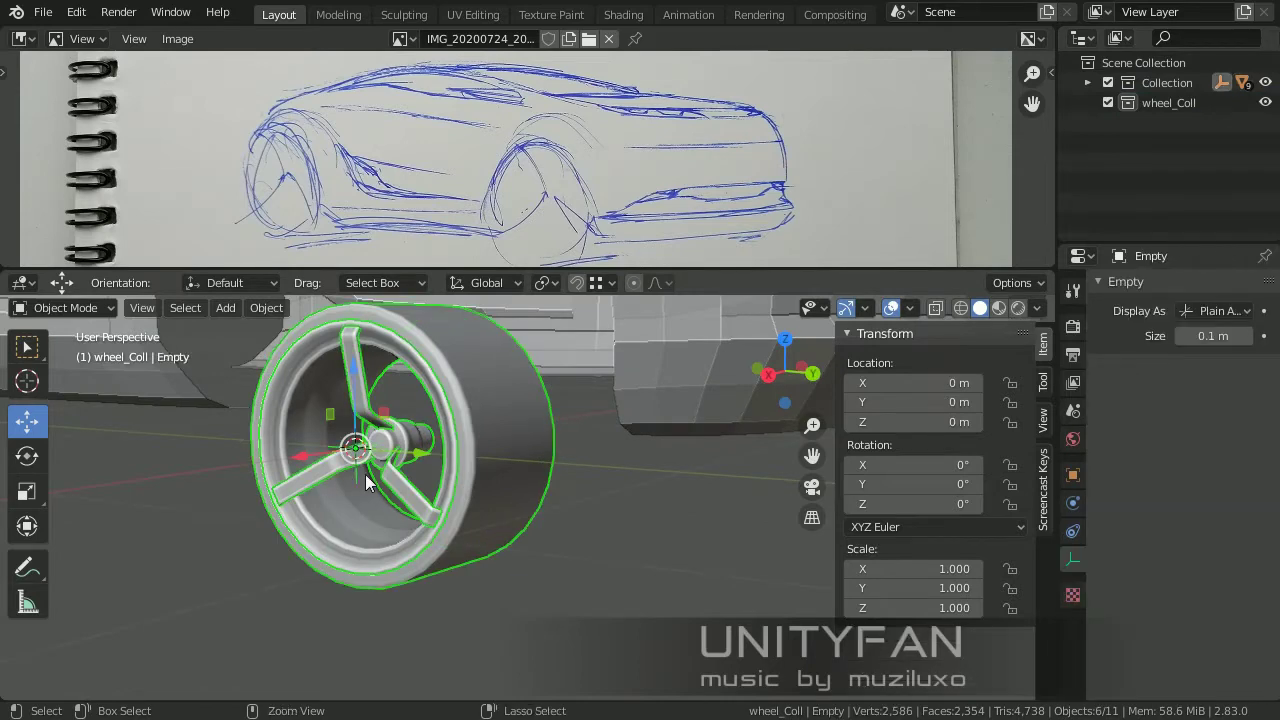
{"action": "left_click", "coordinate": [378, 527]}
{"action": "left_click", "coordinate": [1108, 102]}
{"action": "scroll", "coordinate": [529, 471], "scroll_direction": "down", "scroll_amount": 2}
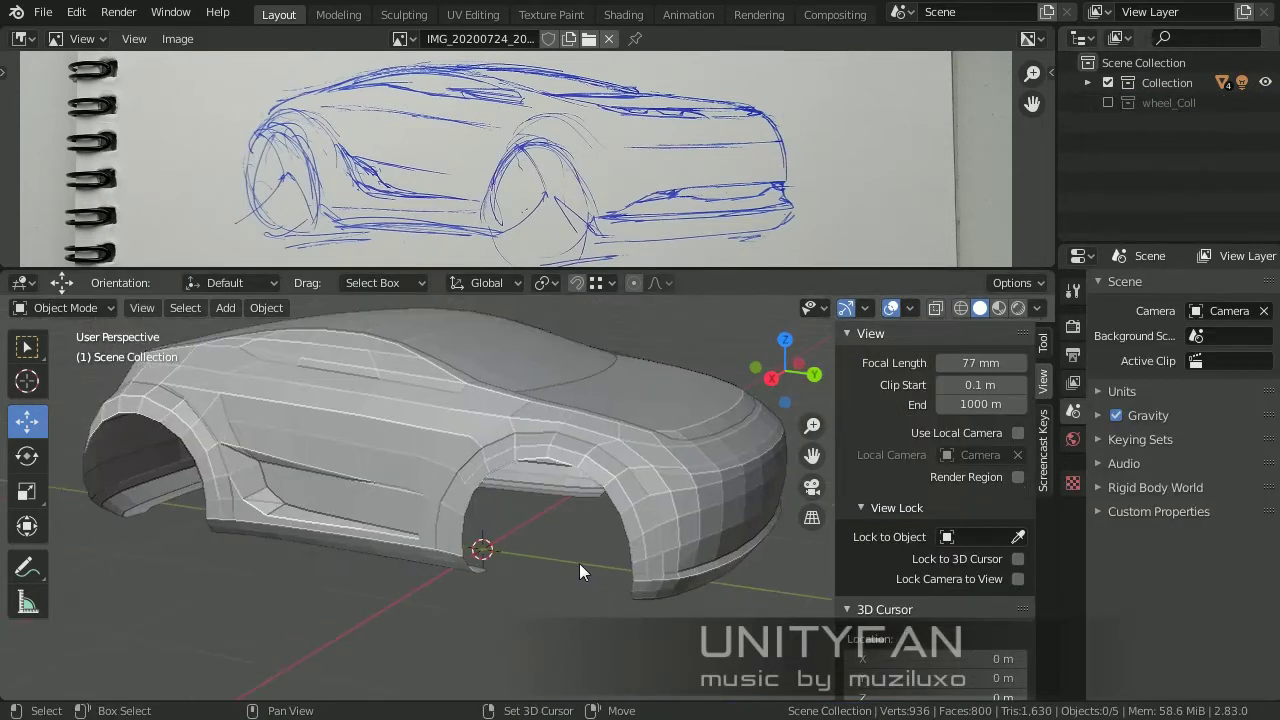
Add a wheel_Coll instance with 0.2 m size and place it at the front arch.
{"action": "key", "text": "shift+a"}
{"action": "left_click", "coordinate": [668, 695]}
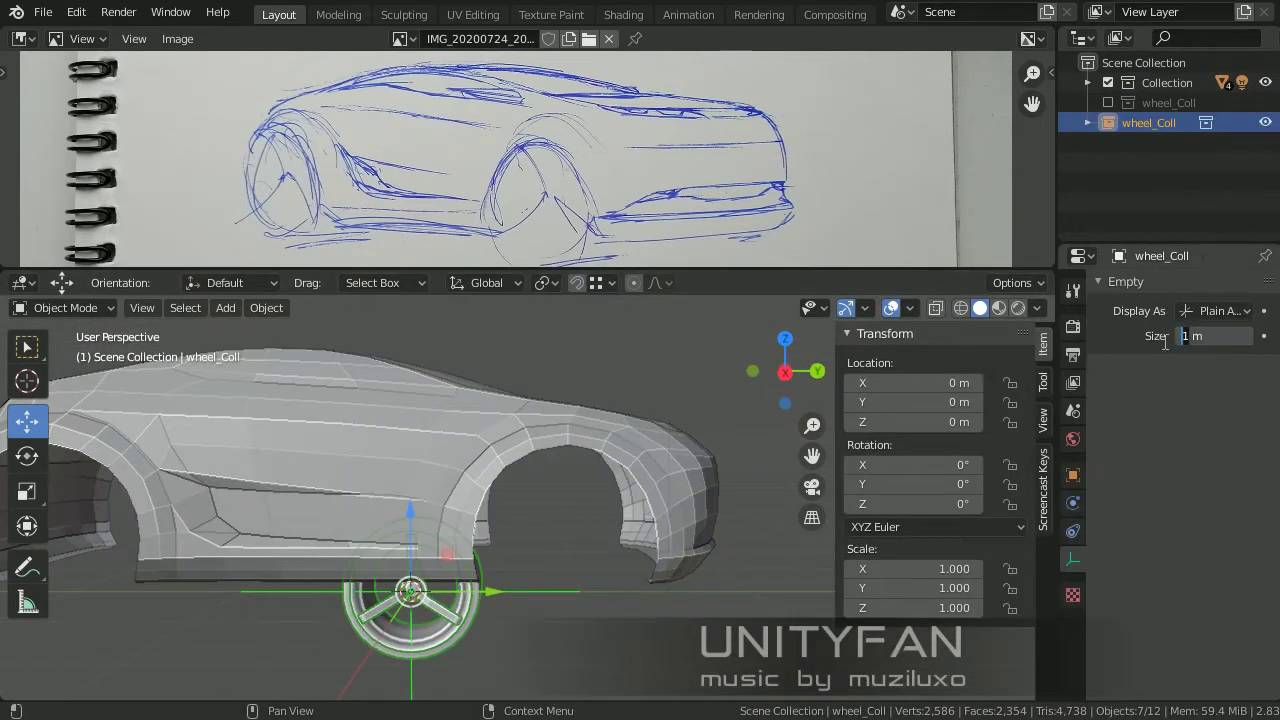
{"action": "type", "text": "0.2"}
{"action": "key", "text": "Return"}
{"action": "key", "text": "KP_3"}
{"action": "key", "text": "g"}
{"action": "left_click", "coordinate": [615, 495]}
{"action": "scroll", "coordinate": [615, 495], "scroll_direction": "up", "scroll_amount": 4}
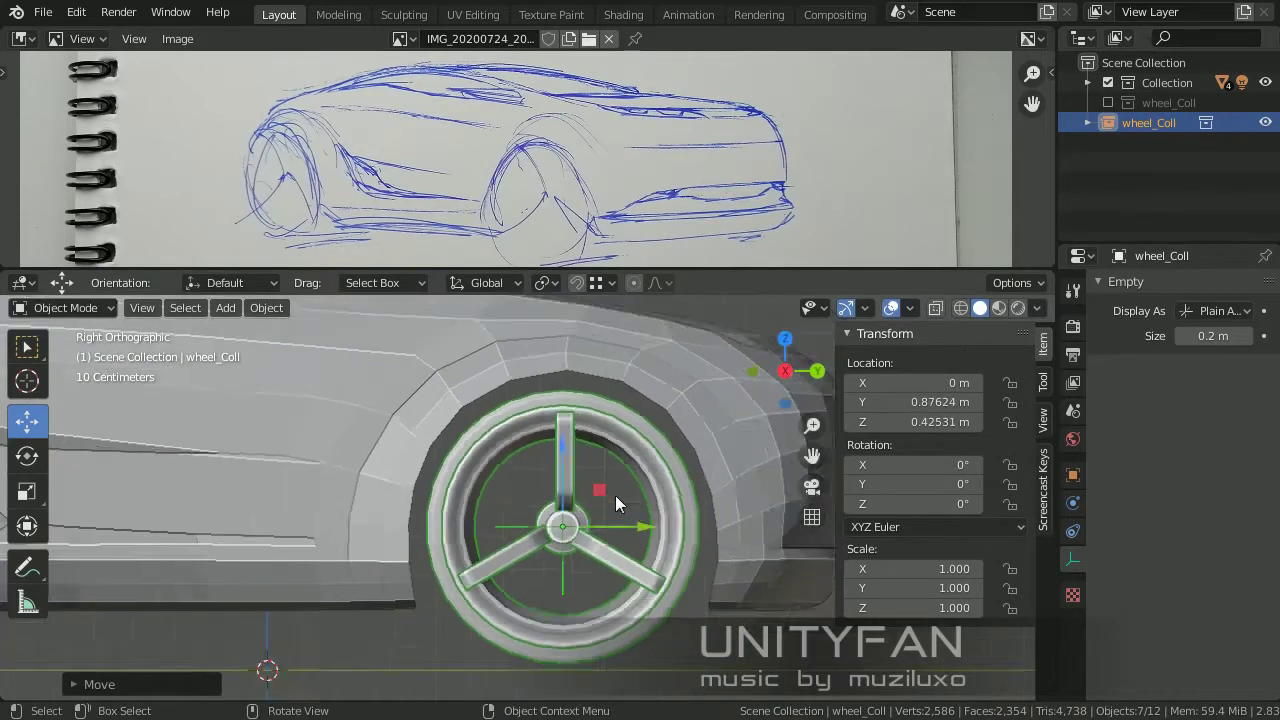
{"action": "scroll", "coordinate": [615, 495], "scroll_direction": "down", "scroll_amount": 4}
Move the wheel instance sideways so it sits under the body.
{"action": "key", "text": "ctrl+KP_1"}
{"action": "scroll", "coordinate": [560, 468], "scroll_direction": "up", "scroll_amount": 4}
{"action": "key", "text": "g"}
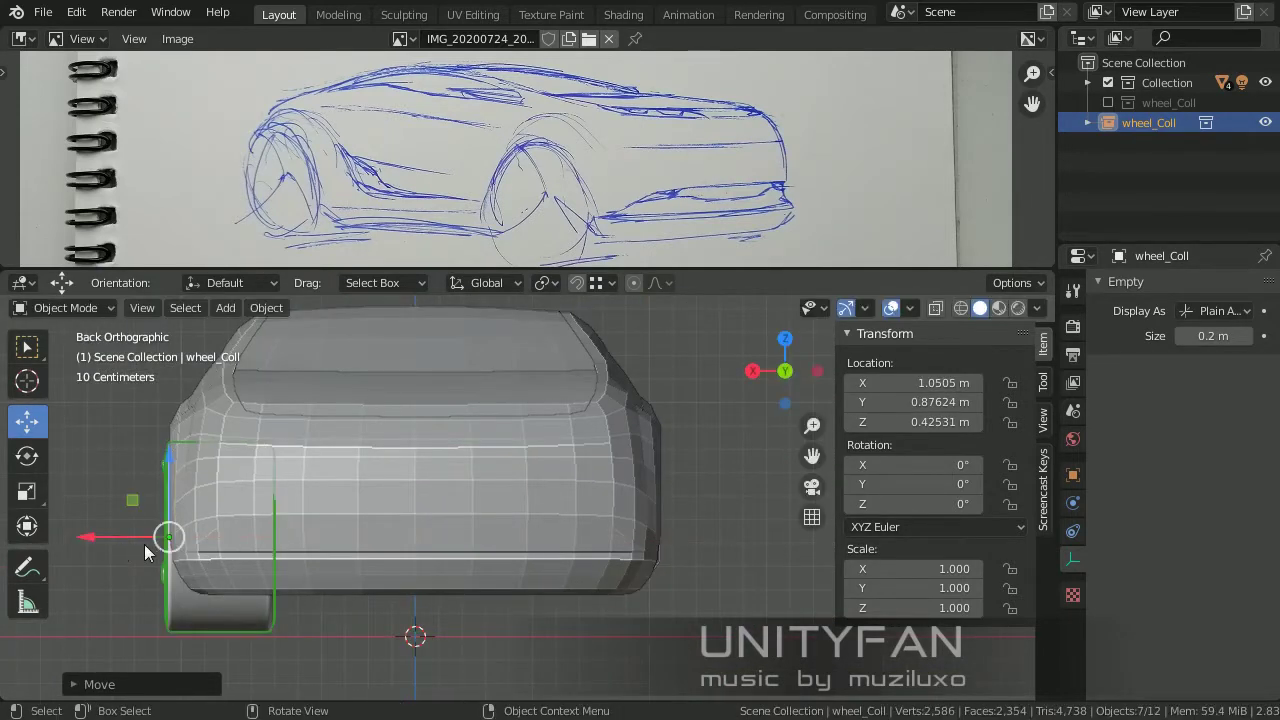
{"action": "middle_click_drag", "start_coordinate": [145, 553], "coordinate": [427, 558]}
{"action": "key", "text": "KP_3"}
{"action": "scroll", "coordinate": [405, 567], "scroll_direction": "up", "scroll_amount": 1}
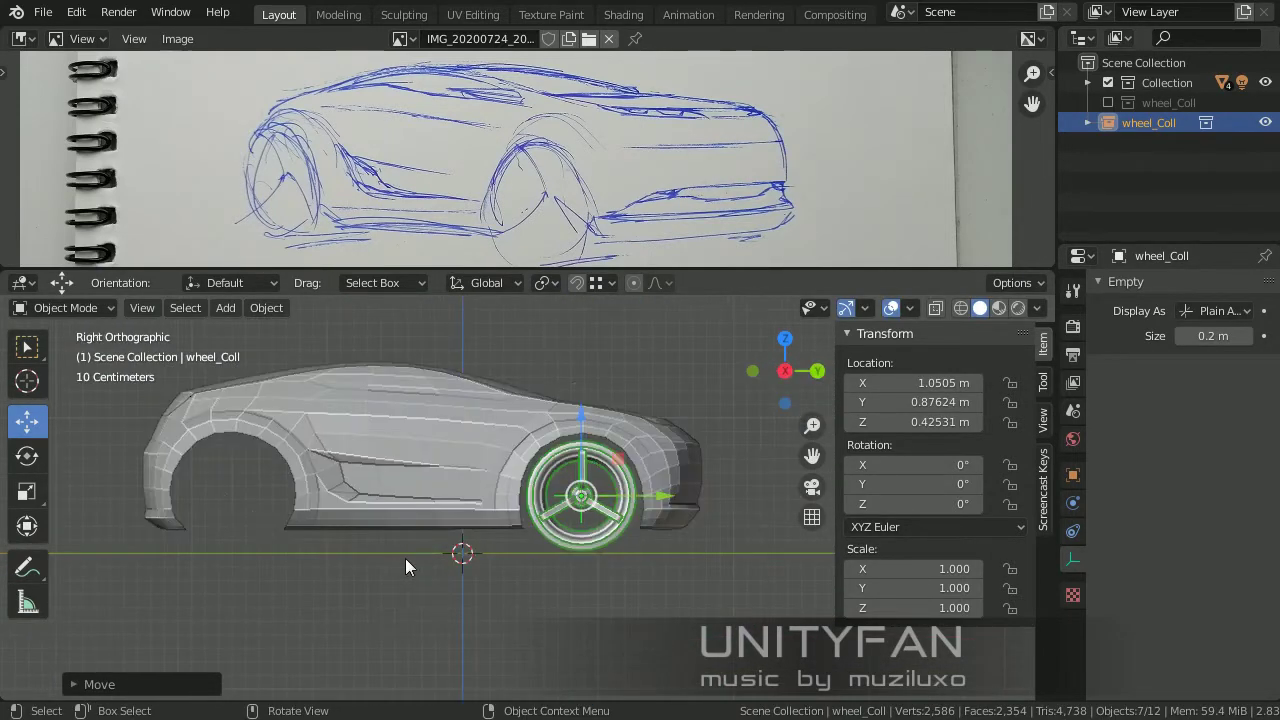
Duplicate the wheel along Y to the rear wheel arch.
{"action": "key", "text": "shift+d"}
{"action": "key", "text": "y"}
{"action": "left_click", "coordinate": [124, 561]}
{"action": "scroll", "coordinate": [124, 561], "scroll_direction": "up", "scroll_amount": 3}
{"action": "scroll", "coordinate": [412, 519], "scroll_direction": "up", "scroll_amount": 1}
{"action": "scroll", "coordinate": [519, 545], "scroll_direction": "down", "scroll_amount": 4}
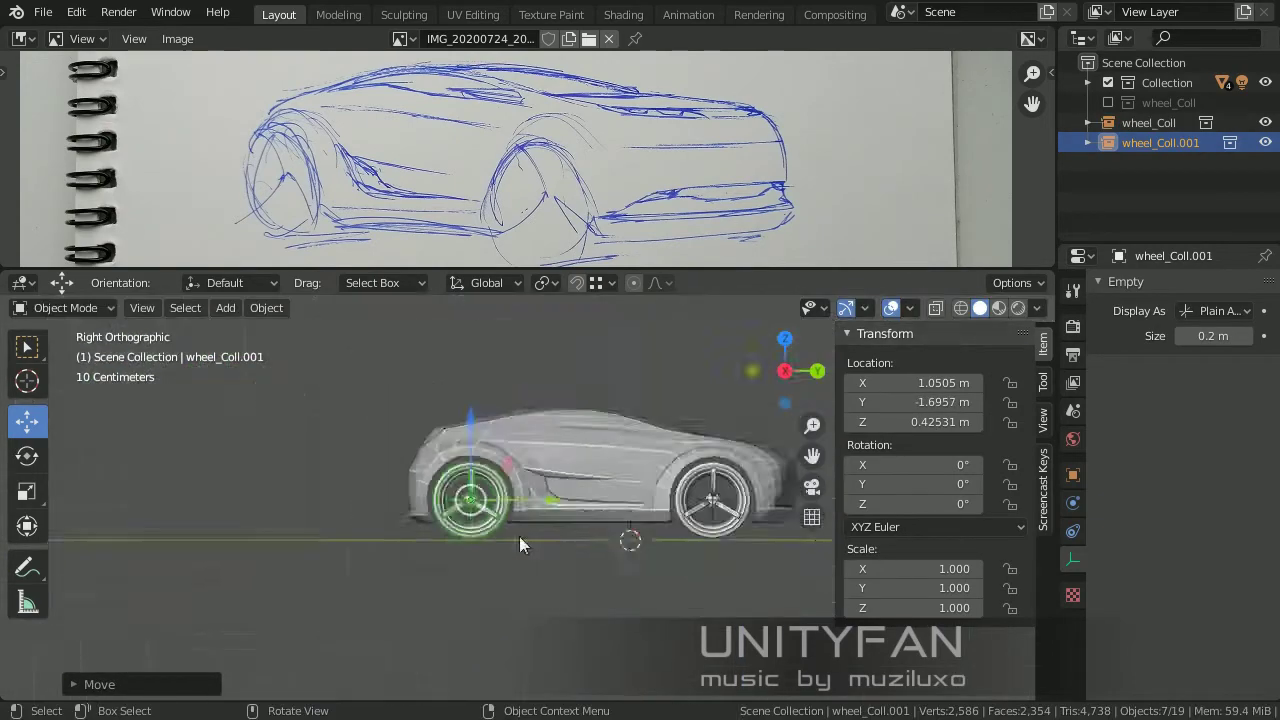
Duplicate both wheel instances along X to the car's other side.
{"action": "left_click", "coordinate": [519, 536], "text": "shift"}
{"action": "middle_click_drag", "start_coordinate": [519, 536], "coordinate": [624, 543]}
{"action": "left_click", "coordinate": [624, 543], "text": "shift"}
{"action": "key", "text": "KP_3"}
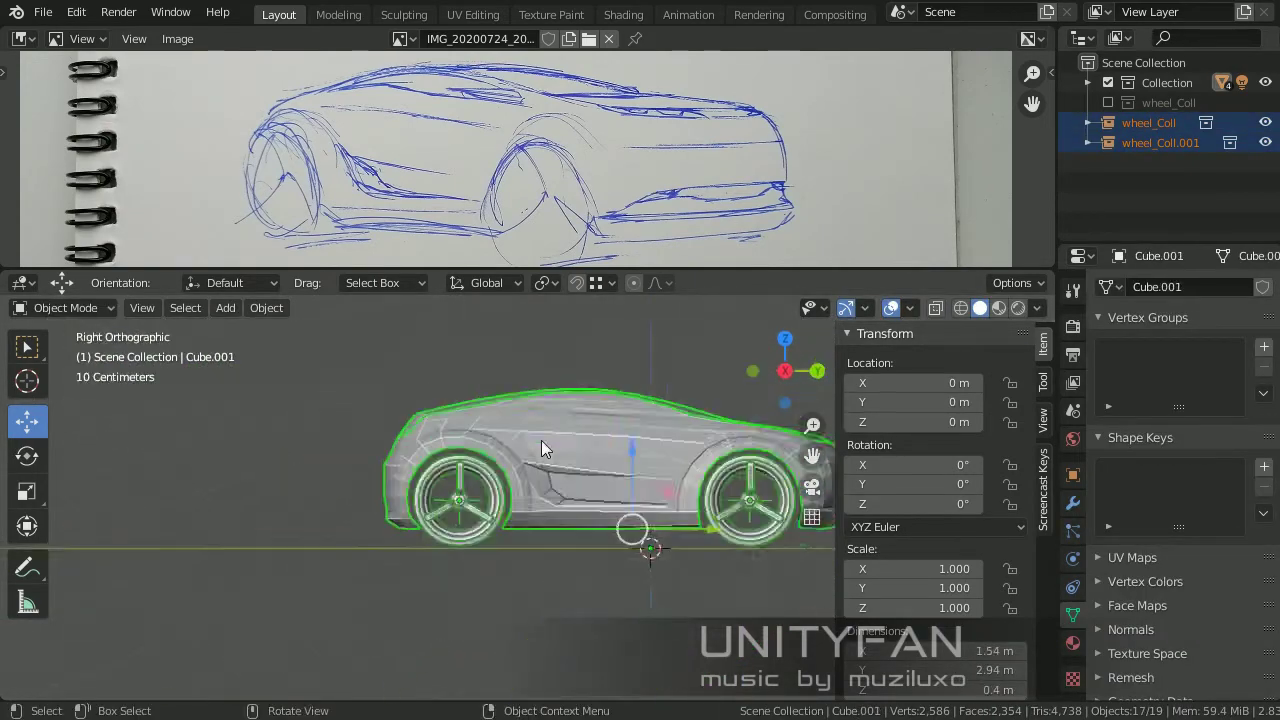
{"action": "scroll", "coordinate": [541, 440], "scroll_direction": "up", "scroll_amount": 3}
{"action": "middle_click_drag", "start_coordinate": [514, 498], "coordinate": [533, 479]}
{"action": "left_click", "coordinate": [344, 561]}
{"action": "key", "text": "ctrl+KP_1"}
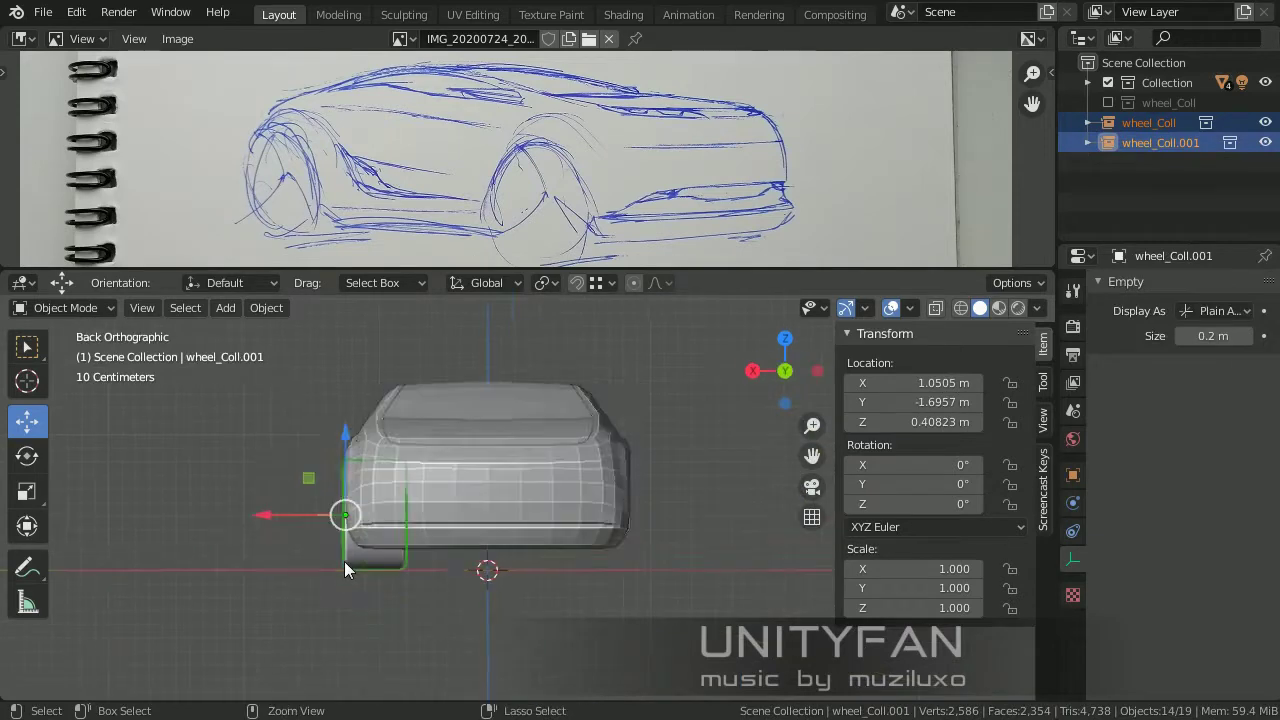
{"action": "key", "text": "shift+d"}
{"action": "key", "text": "x"}
{"action": "left_click", "coordinate": [596, 575]}
Shift the copied wheels along X until they sit under the far side.
{"action": "middle_click_drag", "start_coordinate": [596, 575], "coordinate": [903, 489]}
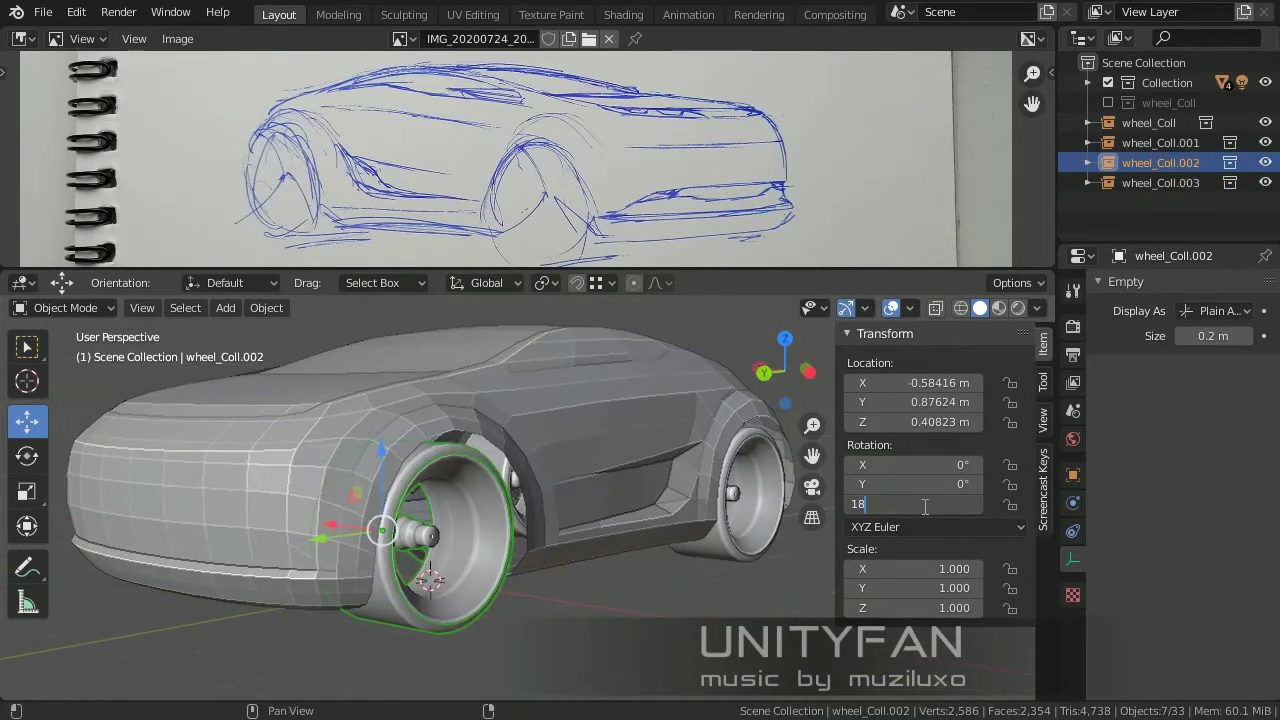
{"action": "key", "text": "ctrl+KP_1"}
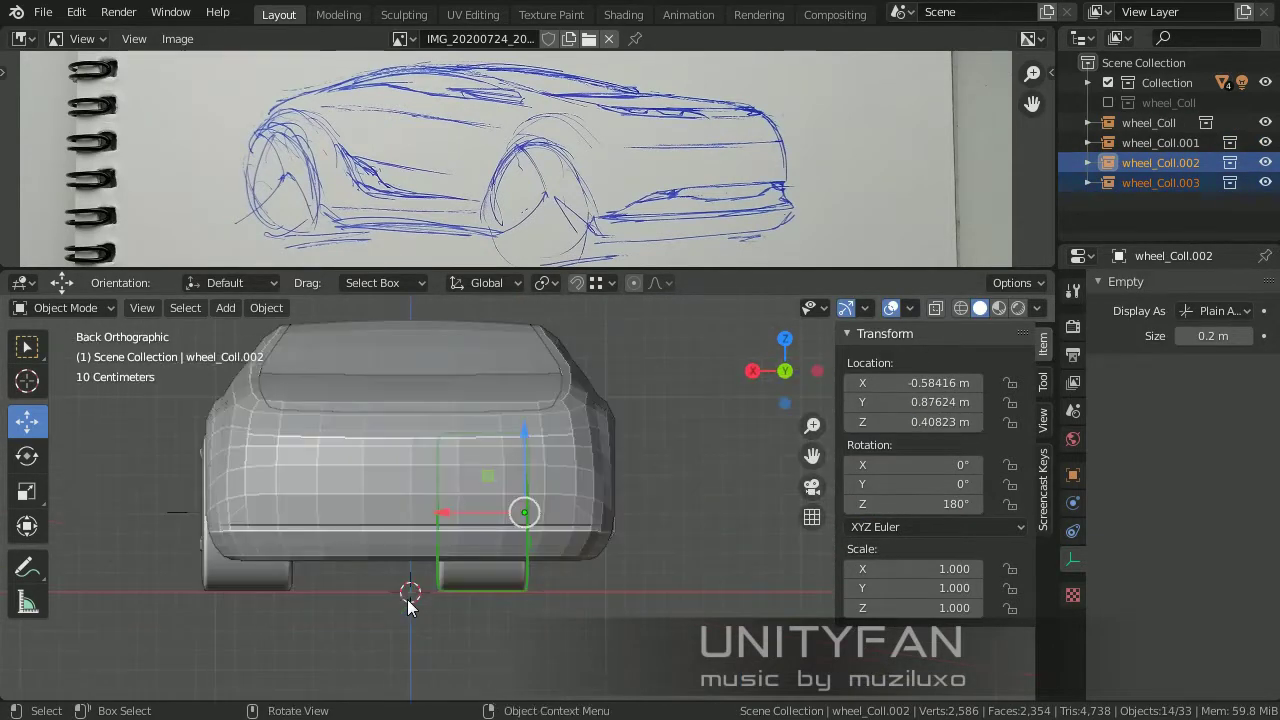
{"action": "scroll", "coordinate": [414, 594], "scroll_direction": "up", "scroll_amount": 4}
{"action": "key", "text": "g"}
{"action": "key", "text": "x"}
{"action": "left_click", "coordinate": [584, 516]}
{"action": "mouse_move", "coordinate": [584, 516]}
{"action": "middle_mouse_down"}
{"action": "mouse_move", "coordinate": [625, 560]}
{"action": "mouse_move", "coordinate": [592, 411]}
{"action": "mouse_move", "coordinate": [642, 460]}
{"action": "mouse_move", "coordinate": [619, 472]}
{"action": "middle_mouse_up"}
{"action": "left_click", "coordinate": [645, 577]}
Add a cube, loop-cut it and delete the unwanted faces.
{"action": "key", "text": "shift+a"}
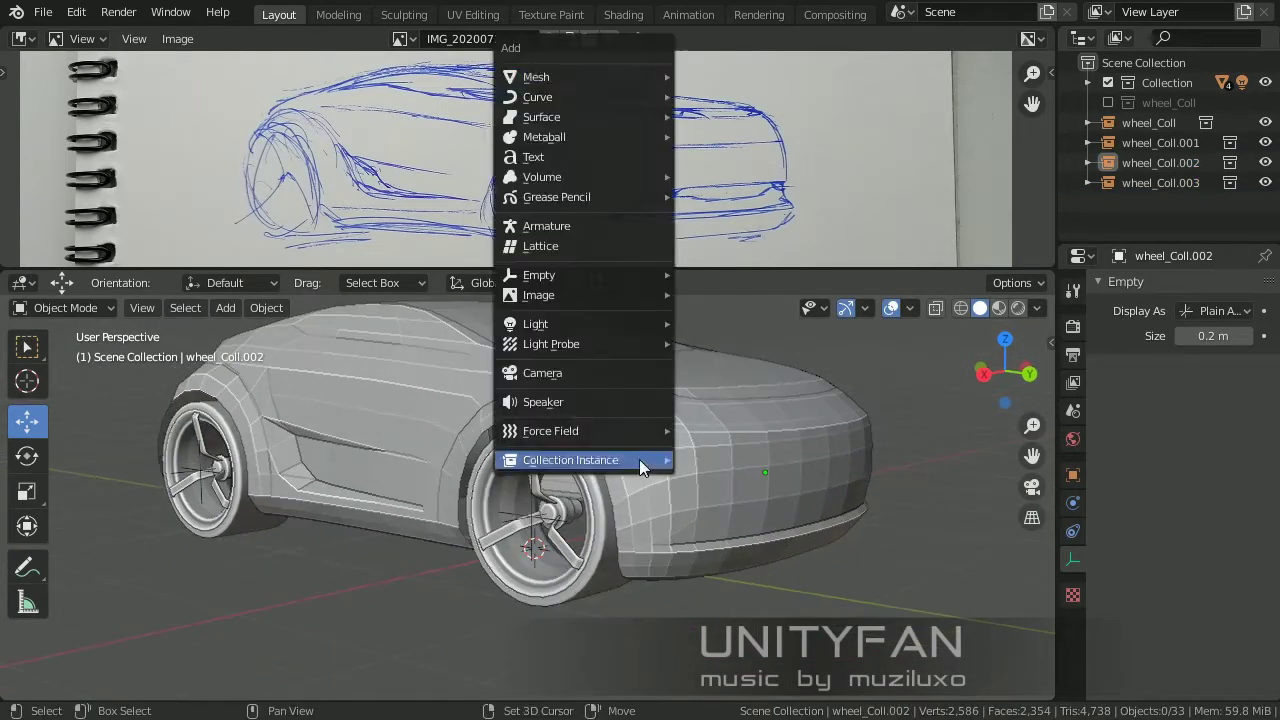
{"action": "left_click", "coordinate": [720, 100]}
{"action": "key", "text": "Tab"}
{"action": "mouse_move", "coordinate": [619, 290]}
{"action": "middle_mouse_down"}
{"action": "mouse_move", "coordinate": [738, 605]}
{"action": "mouse_move", "coordinate": [45, 524]}
{"action": "middle_mouse_up"}
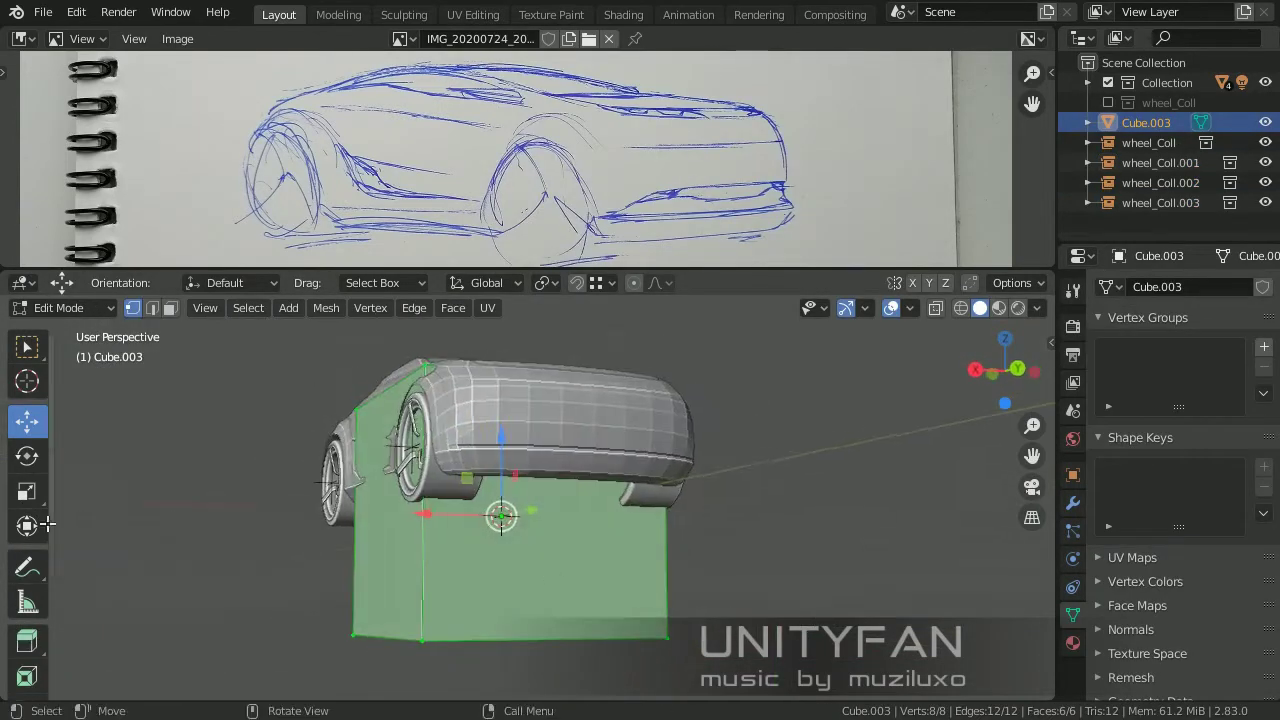
{"action": "left_click", "coordinate": [527, 478]}
{"action": "middle_click_drag", "start_coordinate": [527, 478], "coordinate": [565, 563]}
{"action": "left_click", "coordinate": [170, 308]}
{"action": "key", "text": "x"}
{"action": "left_click", "coordinate": [545, 443]}
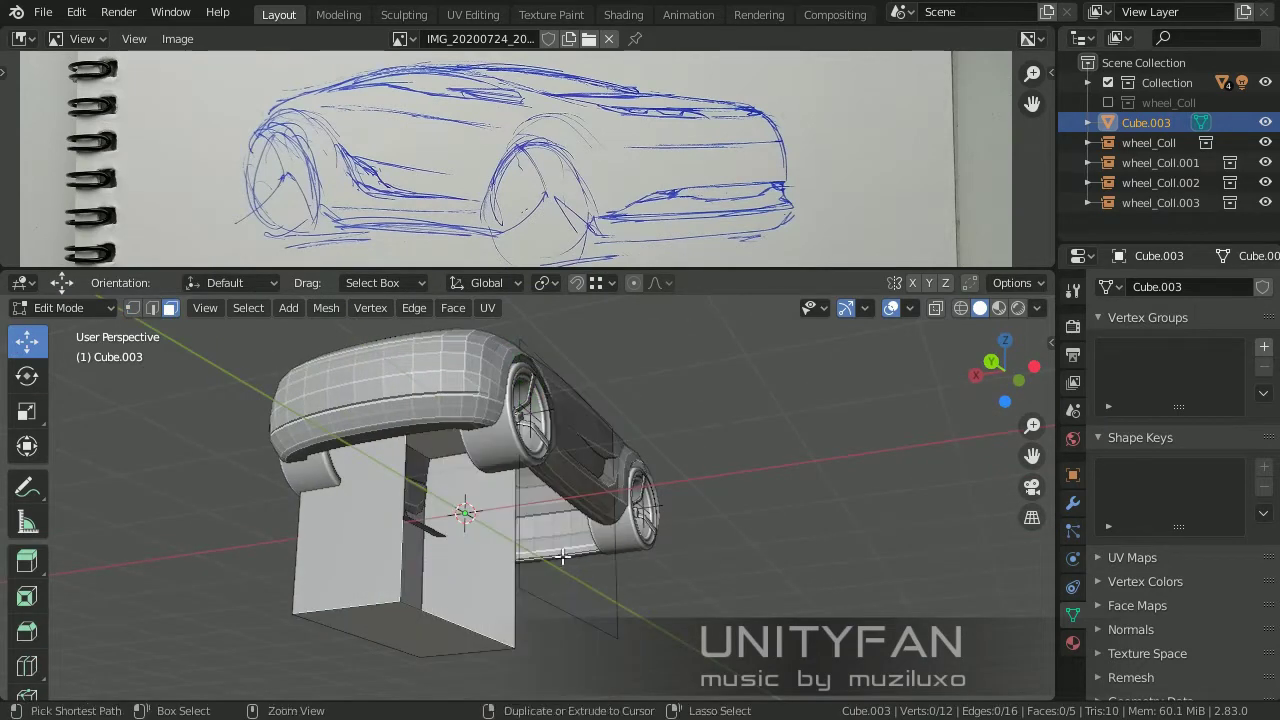
{"action": "key", "text": "Tab"}
Add a Mirror modifier on the X axis to the block.
{"action": "left_click", "coordinate": [1073, 503]}
{"action": "left_click", "coordinate": [1185, 331]}
{"action": "left_click", "coordinate": [700, 571]}
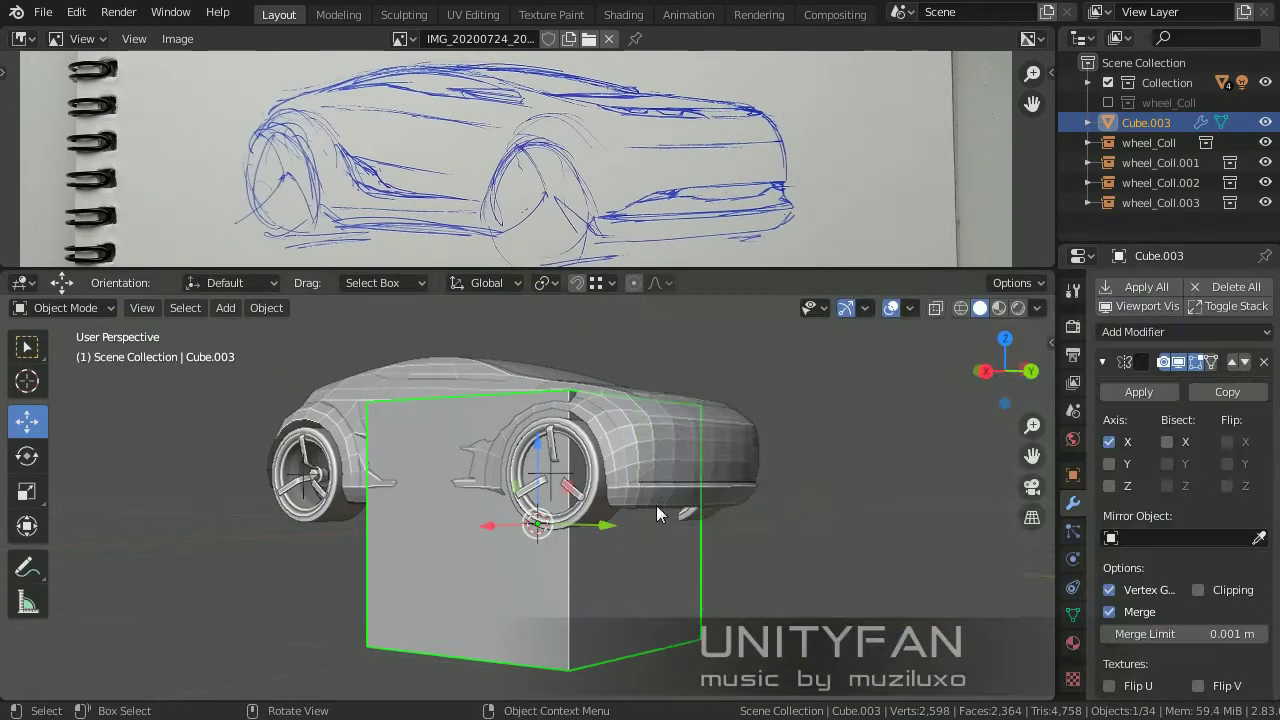
Lower the block's bottom face to the car's underside.
{"action": "key", "text": "Tab"}
{"action": "left_click", "coordinate": [530, 608]}
{"action": "left_click_drag", "start_coordinate": [530, 608], "coordinate": [530, 640]}
{"action": "middle_click_drag", "start_coordinate": [530, 640], "coordinate": [677, 511]}
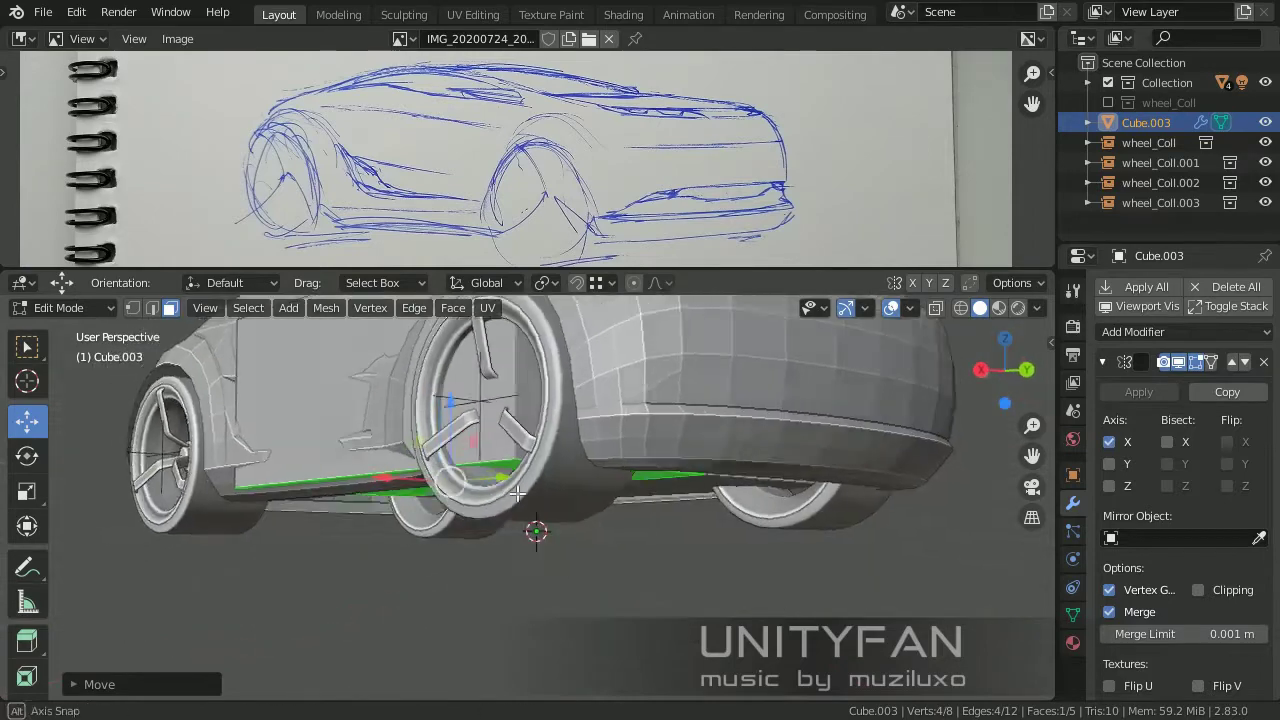
{"action": "left_click", "coordinate": [838, 537]}
{"action": "middle_click_drag", "start_coordinate": [838, 537], "coordinate": [589, 530]}
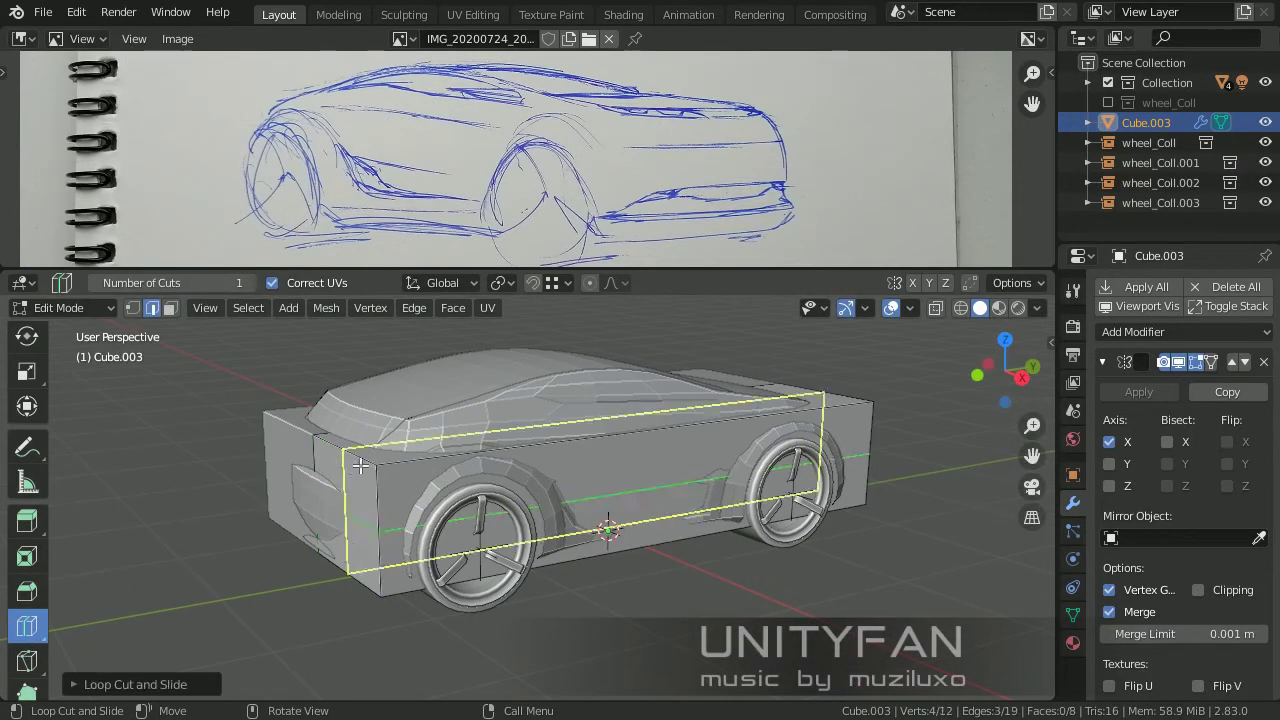
Add a loop cut running along the car body's side.
{"action": "left_click", "coordinate": [700, 530]}
{"action": "scroll", "coordinate": [628, 594], "scroll_direction": "up", "scroll_amount": 3}
{"action": "mouse_move", "coordinate": [628, 594]}
{"action": "middle_mouse_down"}
{"action": "mouse_move", "coordinate": [247, 449]}
{"action": "mouse_move", "coordinate": [251, 429]}
{"action": "middle_mouse_up"}
{"action": "key", "text": "shift+space"}
{"action": "key", "text": "g"}
{"action": "left_click_drag", "start_coordinate": [251, 429], "coordinate": [258, 432]}
Select the rear-corner and arch vertices and raise them along the Z axis.
{"action": "mouse_move", "coordinate": [380, 457]}
{"action": "middle_mouse_down"}
{"action": "mouse_move", "coordinate": [503, 487]}
{"action": "mouse_move", "coordinate": [501, 457]}
{"action": "mouse_move", "coordinate": [449, 640]}
{"action": "mouse_move", "coordinate": [577, 487]}
{"action": "middle_mouse_up"}
{"action": "left_click", "coordinate": [503, 487]}
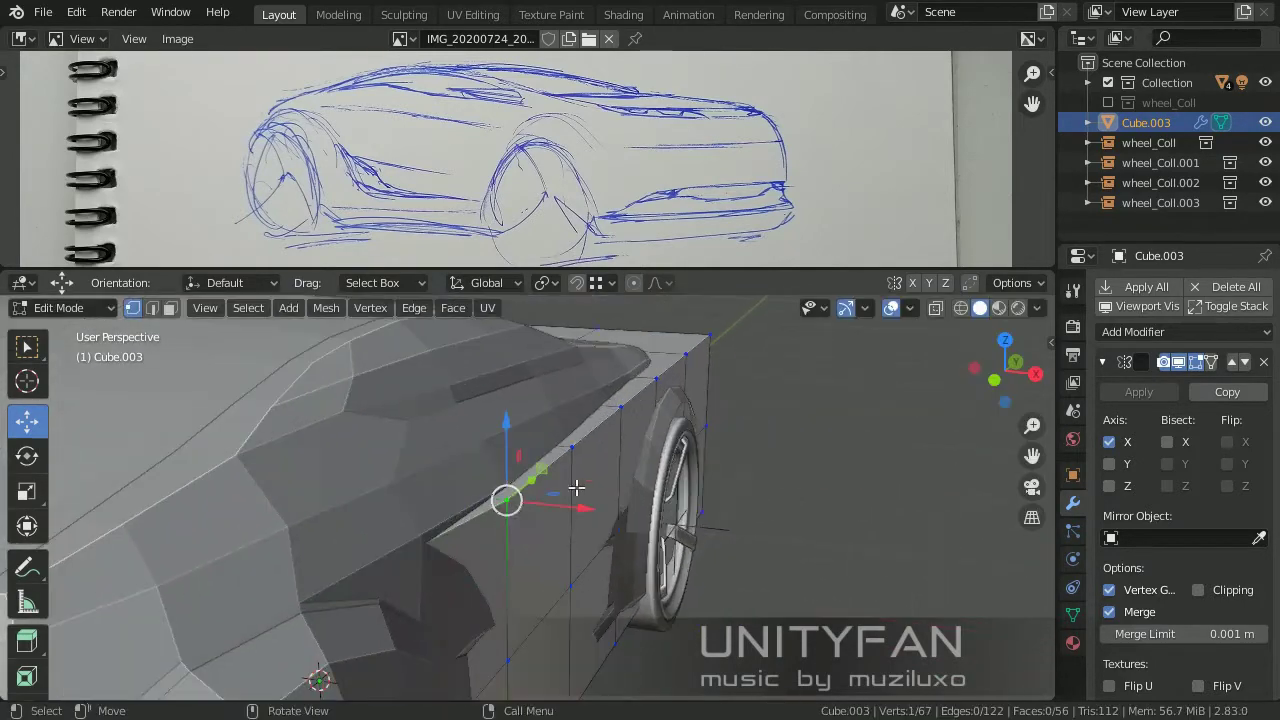
{"action": "left_click", "coordinate": [578, 615], "text": "shift"}
{"action": "middle_click_drag", "start_coordinate": [578, 615], "coordinate": [673, 501]}
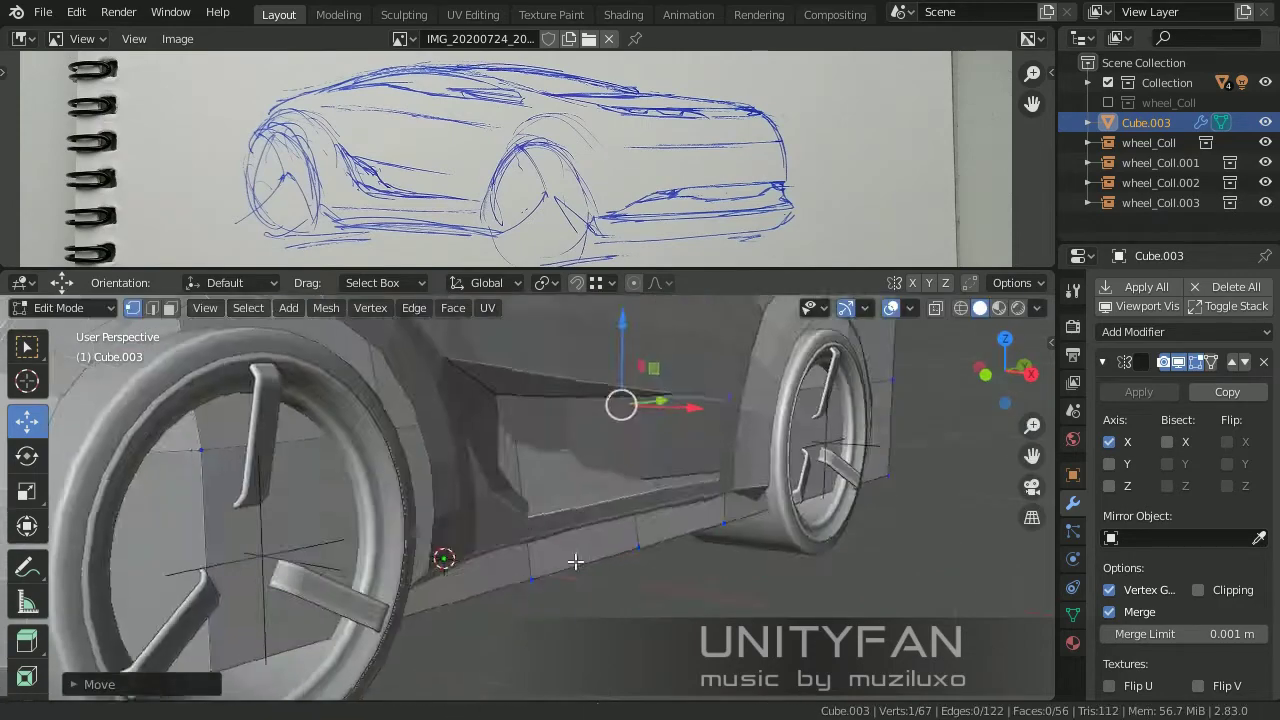
{"action": "mouse_move", "coordinate": [434, 635]}
{"action": "middle_mouse_down"}
{"action": "mouse_move", "coordinate": [570, 565]}
{"action": "mouse_move", "coordinate": [733, 606]}
{"action": "mouse_move", "coordinate": [586, 716]}
{"action": "mouse_move", "coordinate": [640, 569]}
{"action": "middle_mouse_up"}
{"action": "left_click", "coordinate": [570, 565], "text": "ctrl"}
{"action": "key", "text": "g"}
{"action": "mouse_move", "coordinate": [734, 539]}
{"action": "middle_mouse_down"}
{"action": "mouse_move", "coordinate": [600, 510]}
{"action": "mouse_move", "coordinate": [571, 523]}
{"action": "mouse_move", "coordinate": [555, 447]}
{"action": "middle_mouse_up"}
{"action": "middle_click_drag", "start_coordinate": [540, 492], "coordinate": [551, 466]}
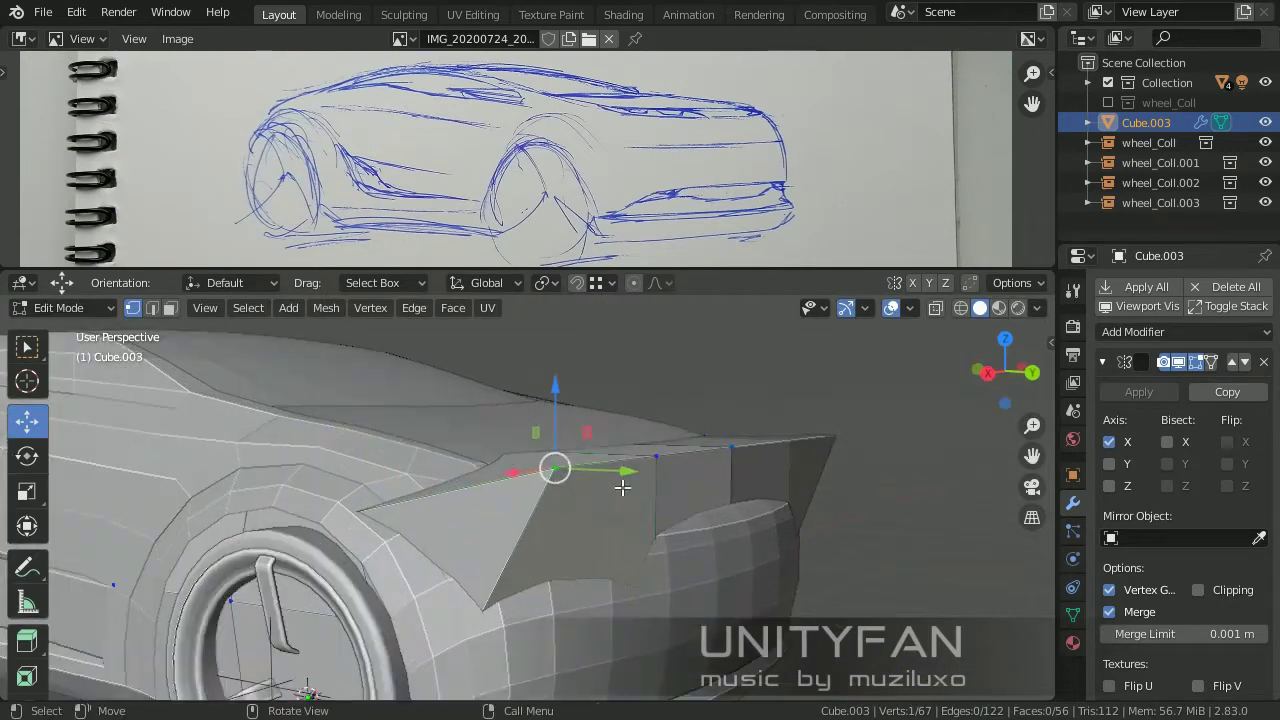
{"action": "key", "text": "g"}
{"action": "key", "text": "z"}
{"action": "left_click", "coordinate": [671, 500]}
Move vertices on the Cube body down near the sill.
{"action": "mouse_move", "coordinate": [671, 500]}
{"action": "middle_mouse_down"}
{"action": "mouse_move", "coordinate": [581, 540]}
{"action": "mouse_move", "coordinate": [608, 493]}
{"action": "mouse_move", "coordinate": [577, 540]}
{"action": "mouse_move", "coordinate": [382, 501]}
{"action": "mouse_move", "coordinate": [501, 454]}
{"action": "middle_mouse_up"}
{"action": "left_click", "coordinate": [674, 507]}
{"action": "key", "text": "g"}
{"action": "left_click", "coordinate": [625, 567]}
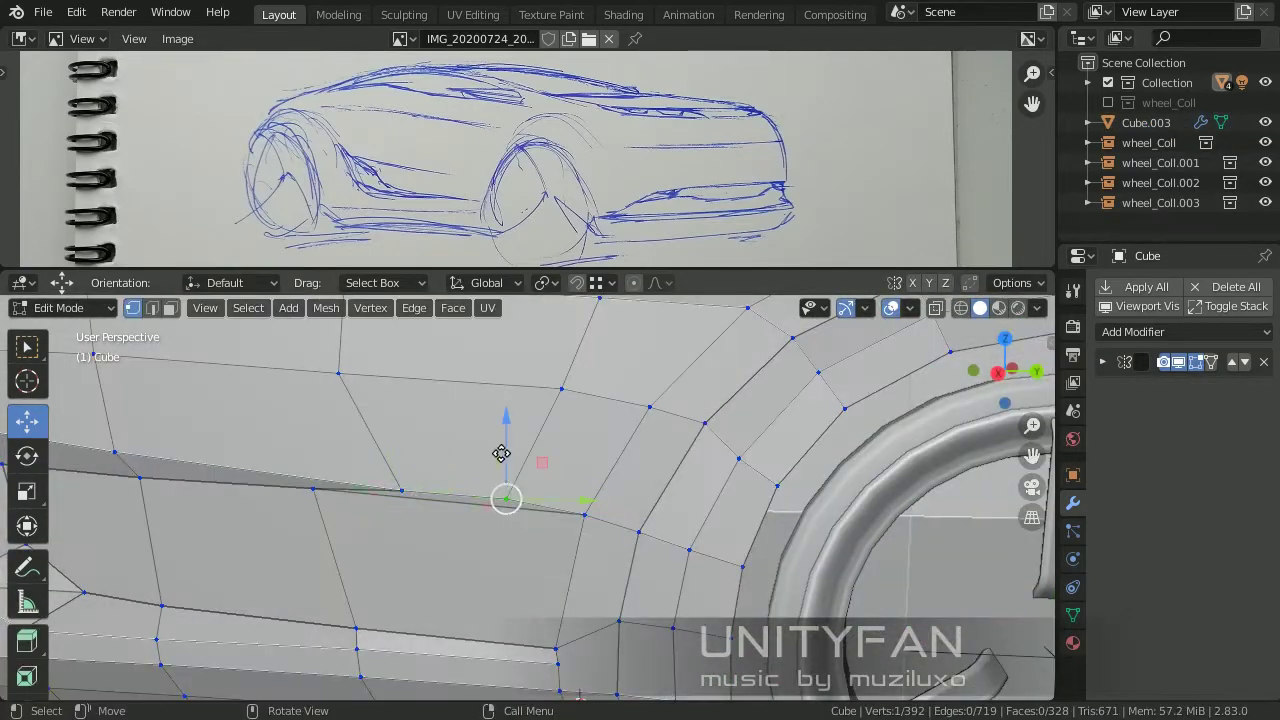
{"action": "scroll", "coordinate": [527, 487], "scroll_direction": "down", "scroll_amount": 5}
Return to editing Cube.003 and knife-cut along the wheel arch edge.
{"action": "key", "text": "Tab"}
{"action": "left_click", "coordinate": [700, 560]}
{"action": "key", "text": "Tab"}
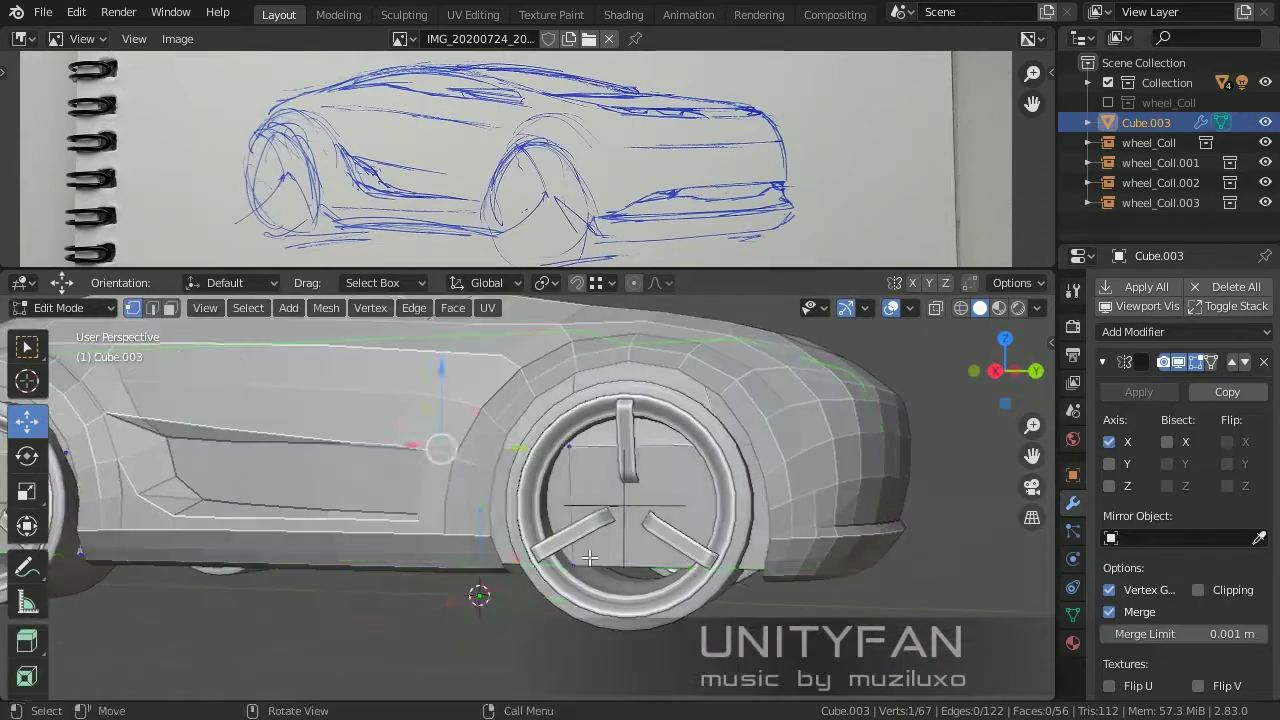
{"action": "mouse_move", "coordinate": [600, 580]}
{"action": "middle_mouse_down"}
{"action": "mouse_move", "coordinate": [574, 514]}
{"action": "mouse_move", "coordinate": [593, 611]}
{"action": "middle_mouse_up"}
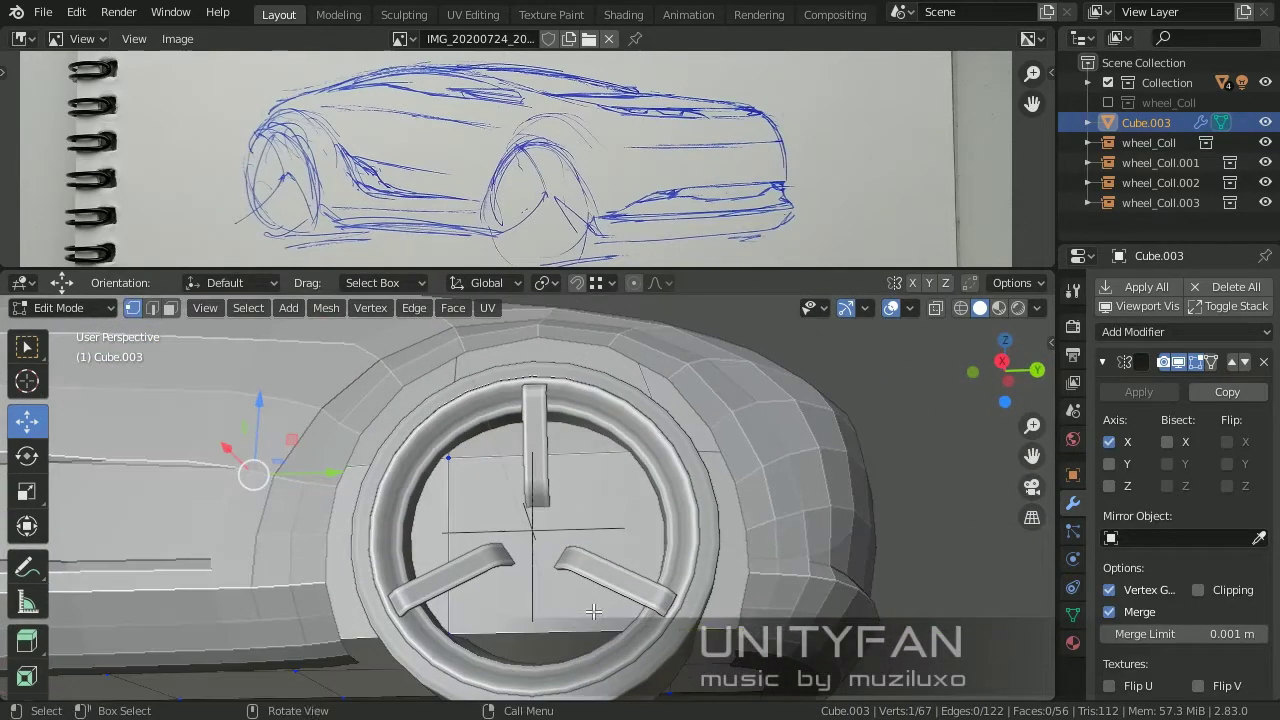
{"action": "left_click", "coordinate": [718, 451]}
{"action": "middle_click_drag", "start_coordinate": [718, 451], "coordinate": [600, 368]}
{"action": "key", "text": "Return"}
Switch to face selection and remove the faces inside the wheel arch.
{"action": "middle_click_drag", "start_coordinate": [347, 632], "coordinate": [426, 539]}
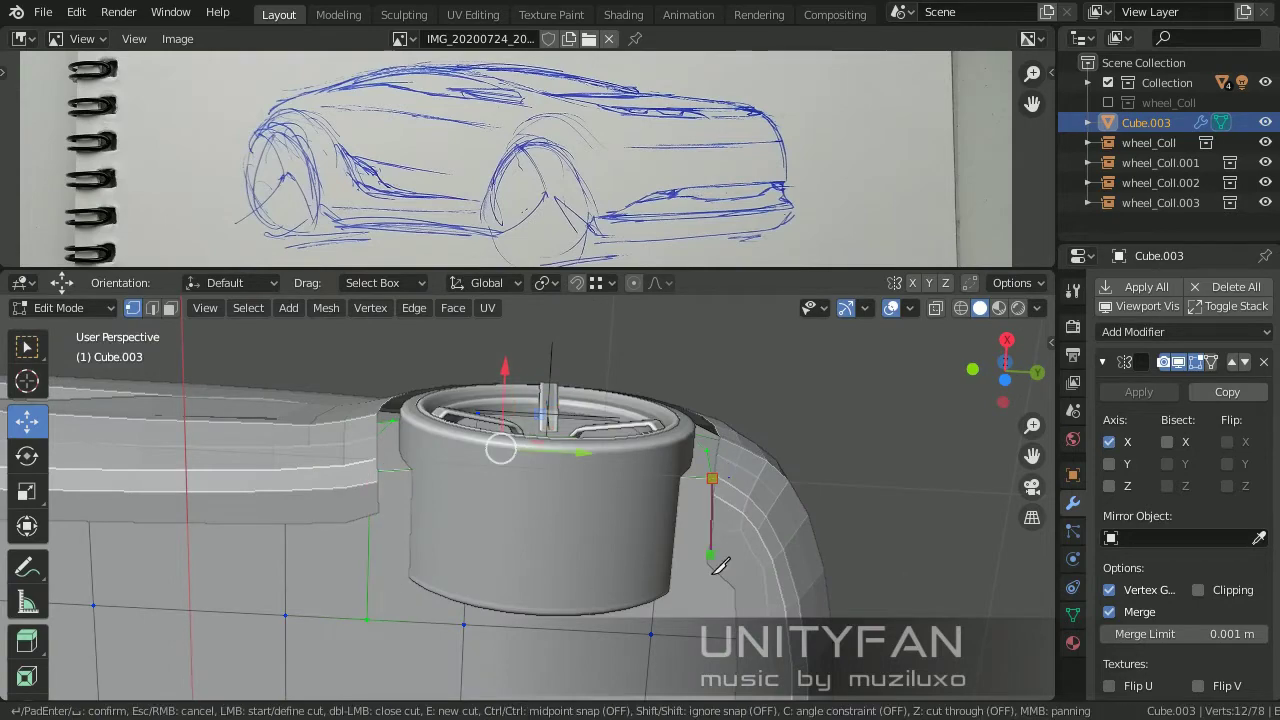
{"action": "middle_click_drag", "start_coordinate": [652, 633], "coordinate": [631, 565]}
{"action": "key", "text": "3"}
{"action": "key", "text": "ctrl+z"}
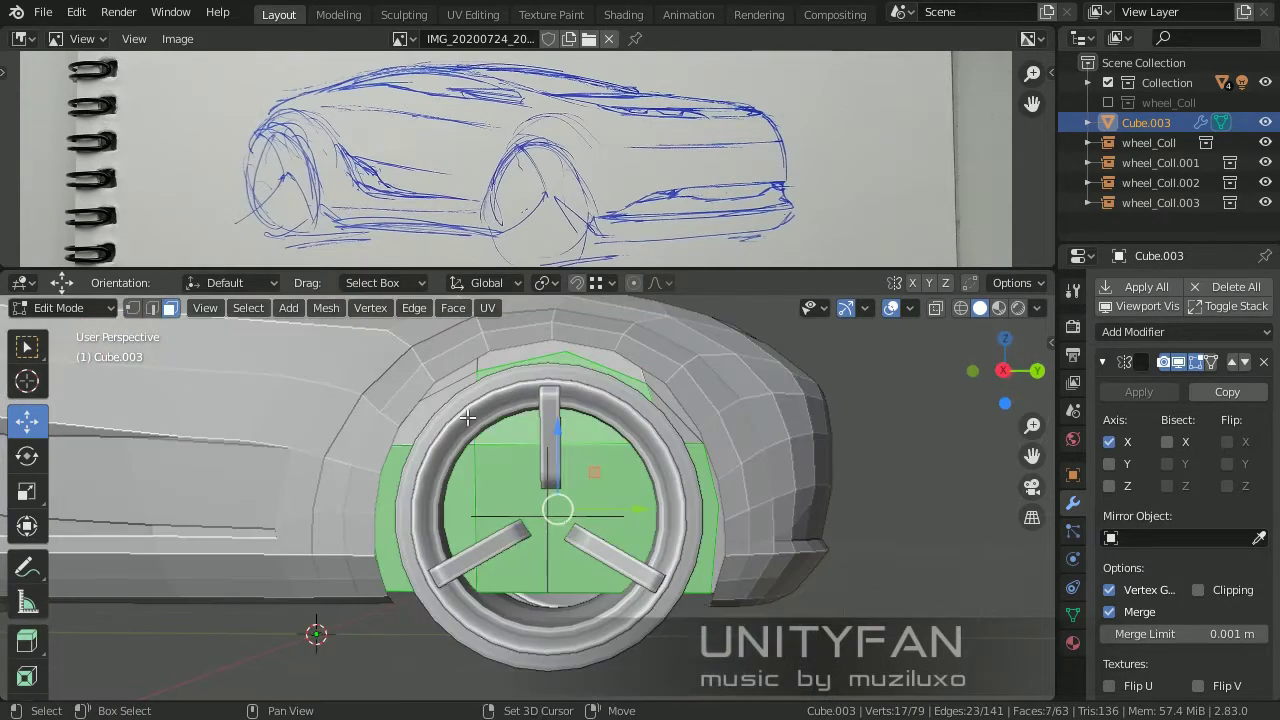
{"action": "mouse_move", "coordinate": [675, 434]}
{"action": "middle_mouse_down"}
{"action": "mouse_move", "coordinate": [503, 562]}
{"action": "mouse_move", "coordinate": [243, 677]}
{"action": "mouse_move", "coordinate": [591, 583]}
{"action": "mouse_move", "coordinate": [583, 299]}
{"action": "middle_mouse_up"}
{"action": "middle_click_drag", "start_coordinate": [560, 501], "coordinate": [729, 588]}
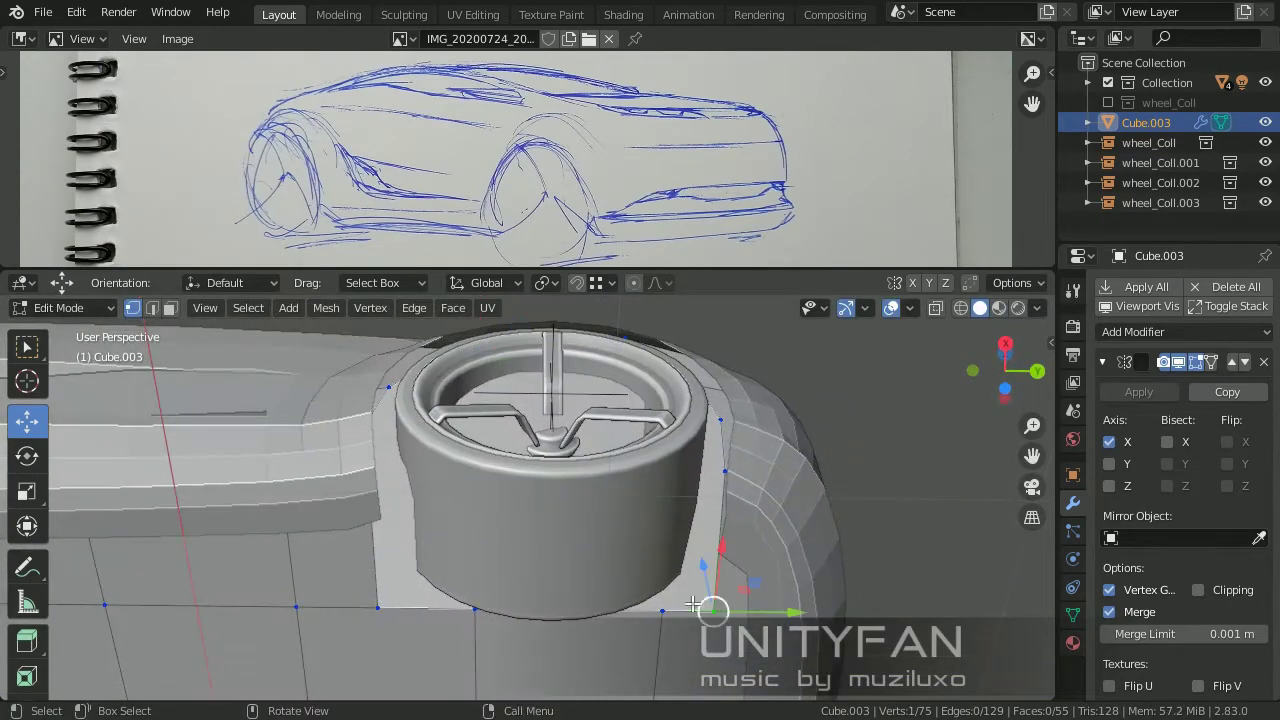
Fill a new face across the arch gap and open the edge operations menu.
{"action": "left_click", "coordinate": [533, 565]}
{"action": "middle_click_drag", "start_coordinate": [533, 565], "coordinate": [623, 545]}
{"action": "key", "text": "f"}
{"action": "middle_click_drag", "start_coordinate": [661, 483], "coordinate": [636, 481]}
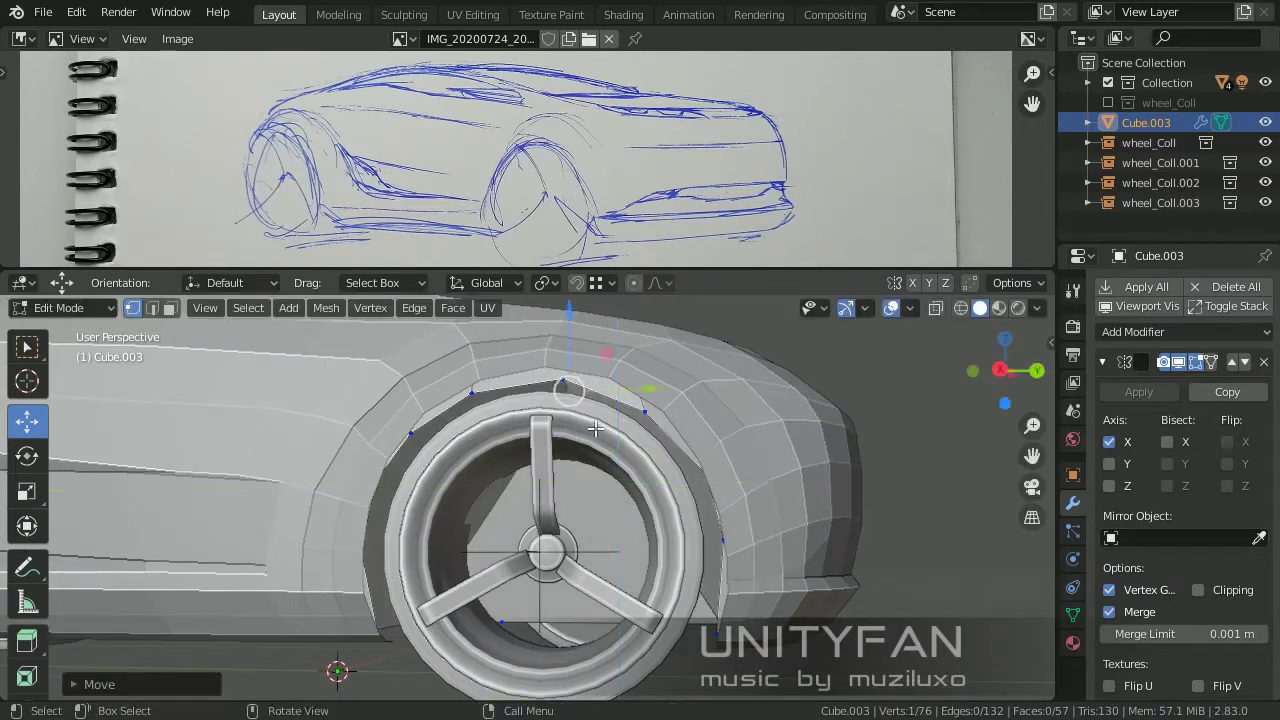
{"action": "middle_click_drag", "start_coordinate": [595, 428], "coordinate": [557, 520]}
{"action": "right_click", "coordinate": [430, 350]}
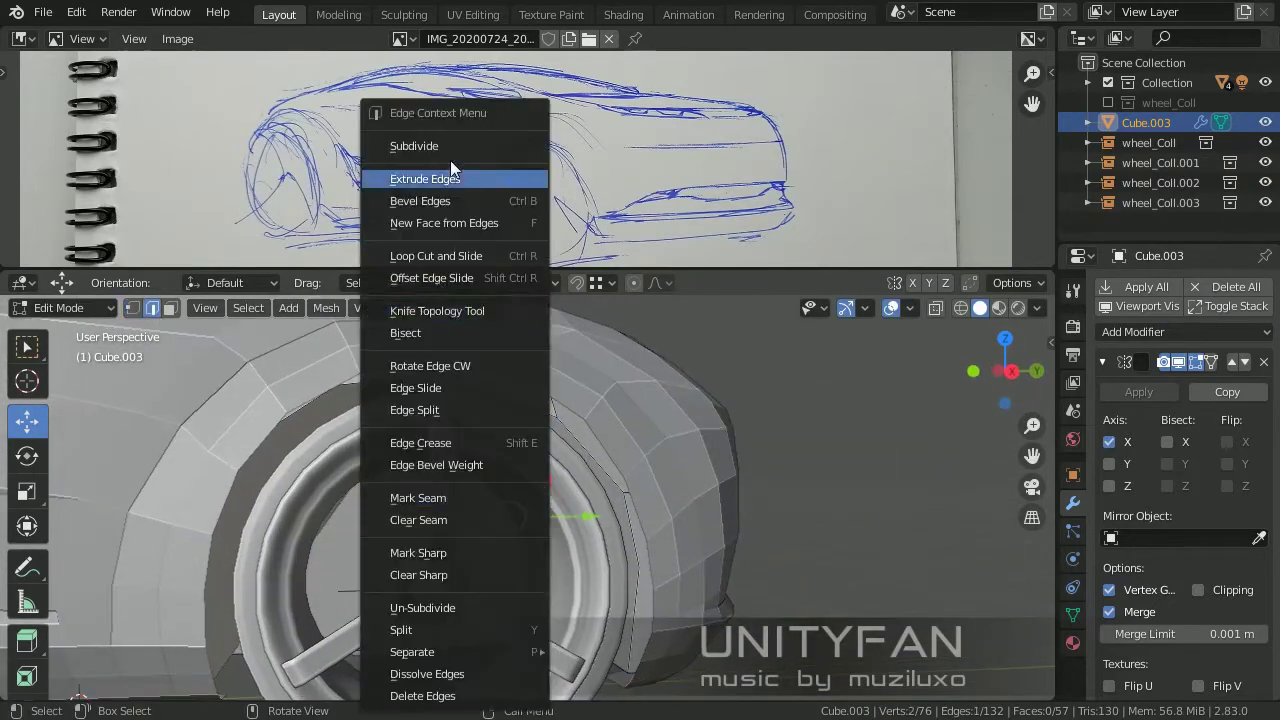
{"action": "middle_click_drag", "start_coordinate": [339, 470], "coordinate": [236, 315]}
Reposition one arch vertex while keeping it within the side plane.
{"action": "key", "text": "1"}
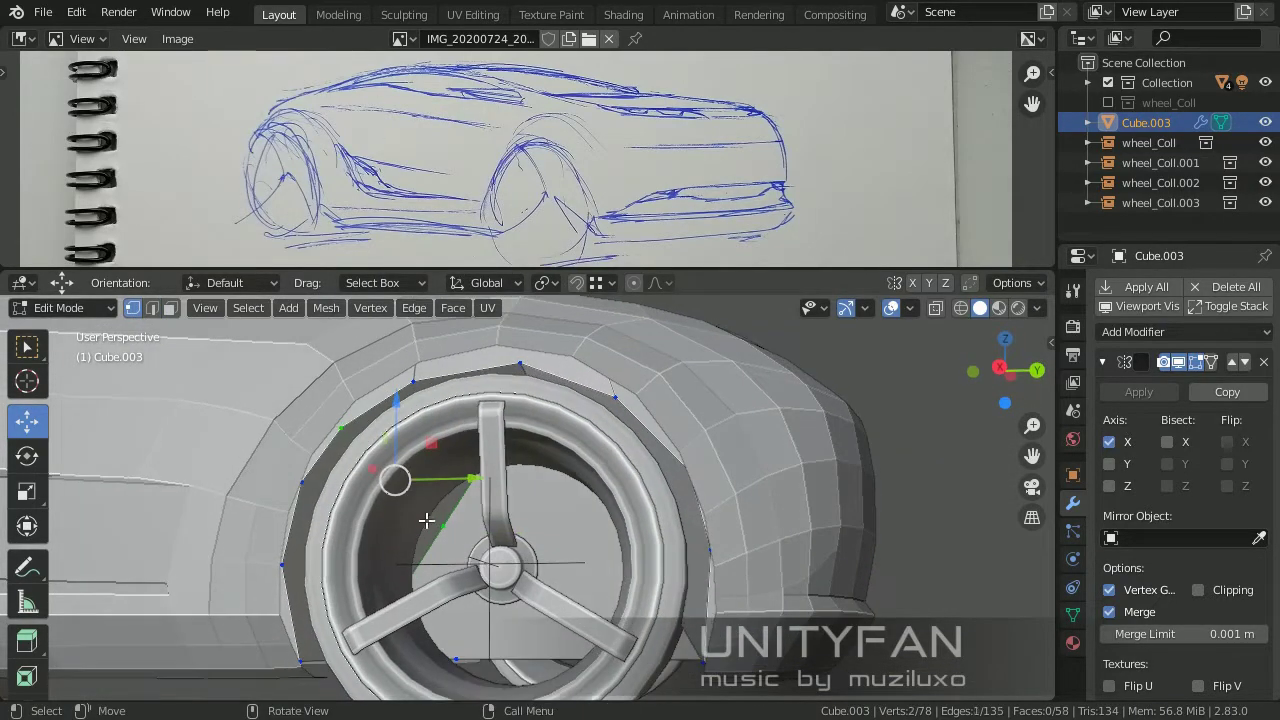
{"action": "scroll", "coordinate": [426, 520], "scroll_direction": "down", "scroll_amount": 2}
{"action": "scroll", "coordinate": [514, 523], "scroll_direction": "down", "scroll_amount": 3}
{"action": "left_click", "coordinate": [392, 455]}
{"action": "key", "text": "g"}
{"action": "key", "text": "shift+x"}
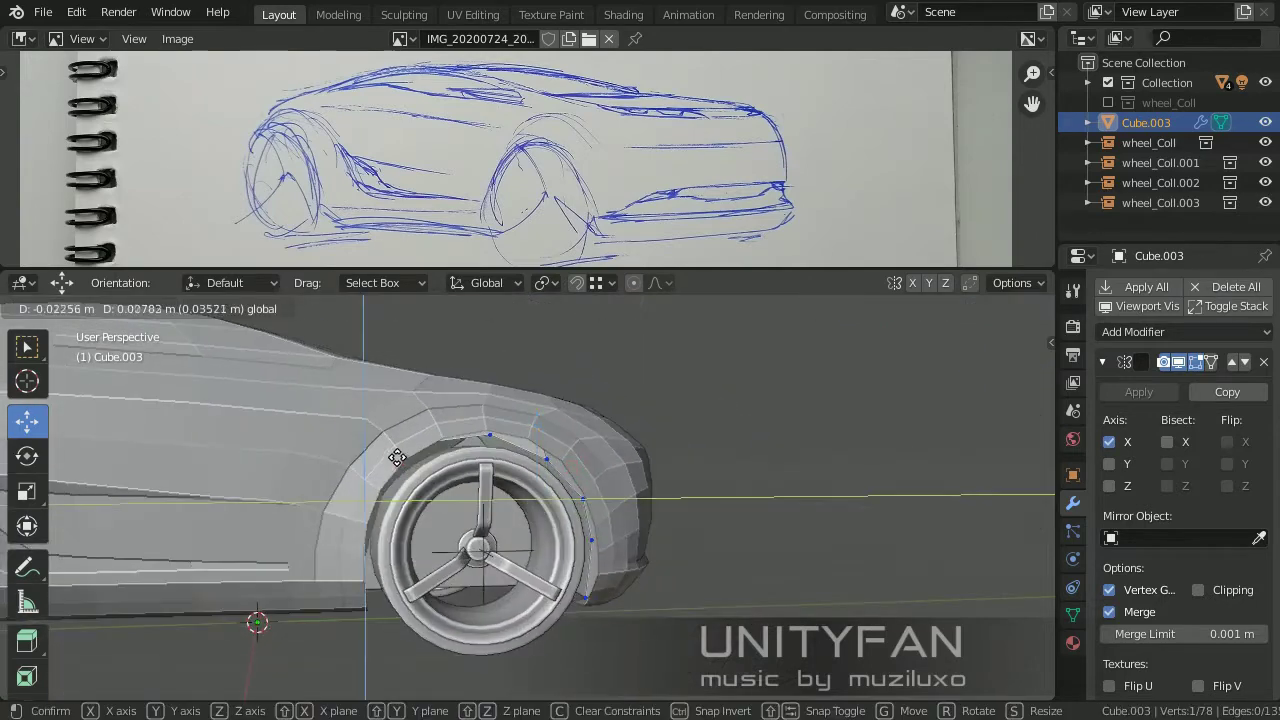
{"action": "left_click", "coordinate": [397, 457]}
Move a second arch vertex within the side plane to round the arch.
{"action": "middle_click_drag", "start_coordinate": [397, 457], "coordinate": [588, 467]}
{"action": "key", "text": "g"}
{"action": "key", "text": "shift+x"}
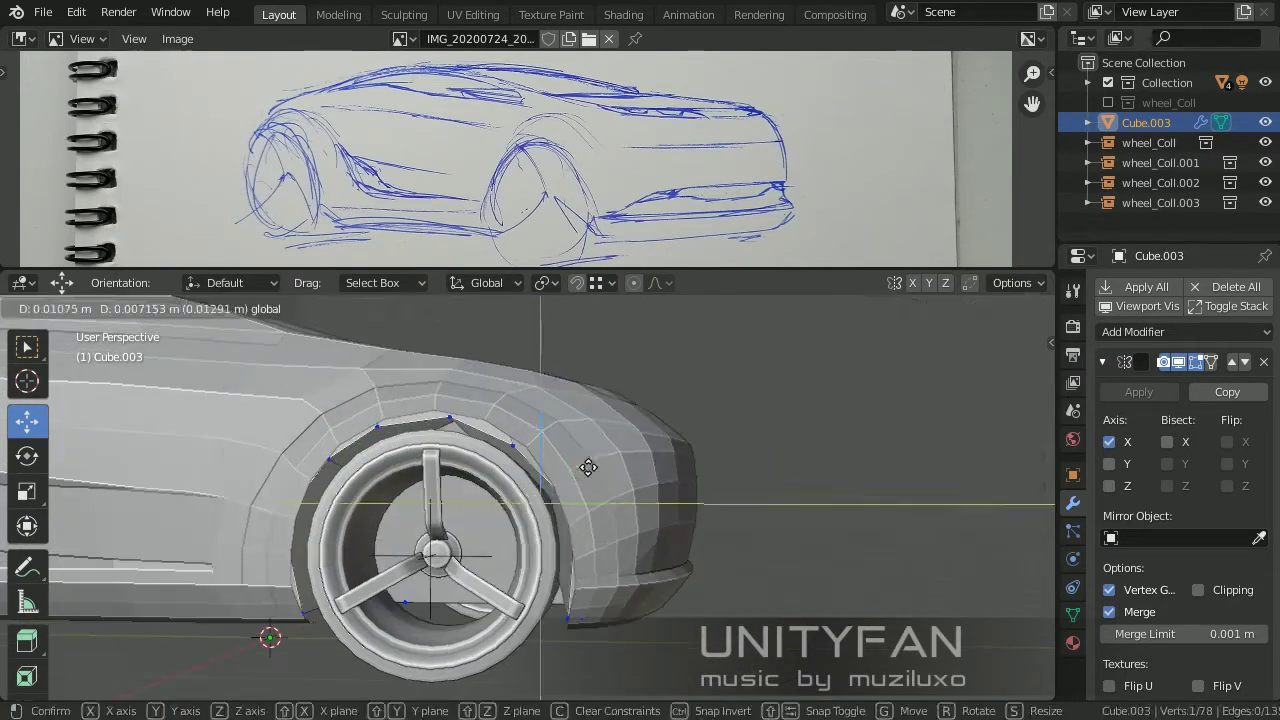
{"action": "left_click", "coordinate": [588, 467]}
{"action": "scroll", "coordinate": [608, 552], "scroll_direction": "up", "scroll_amount": 3}
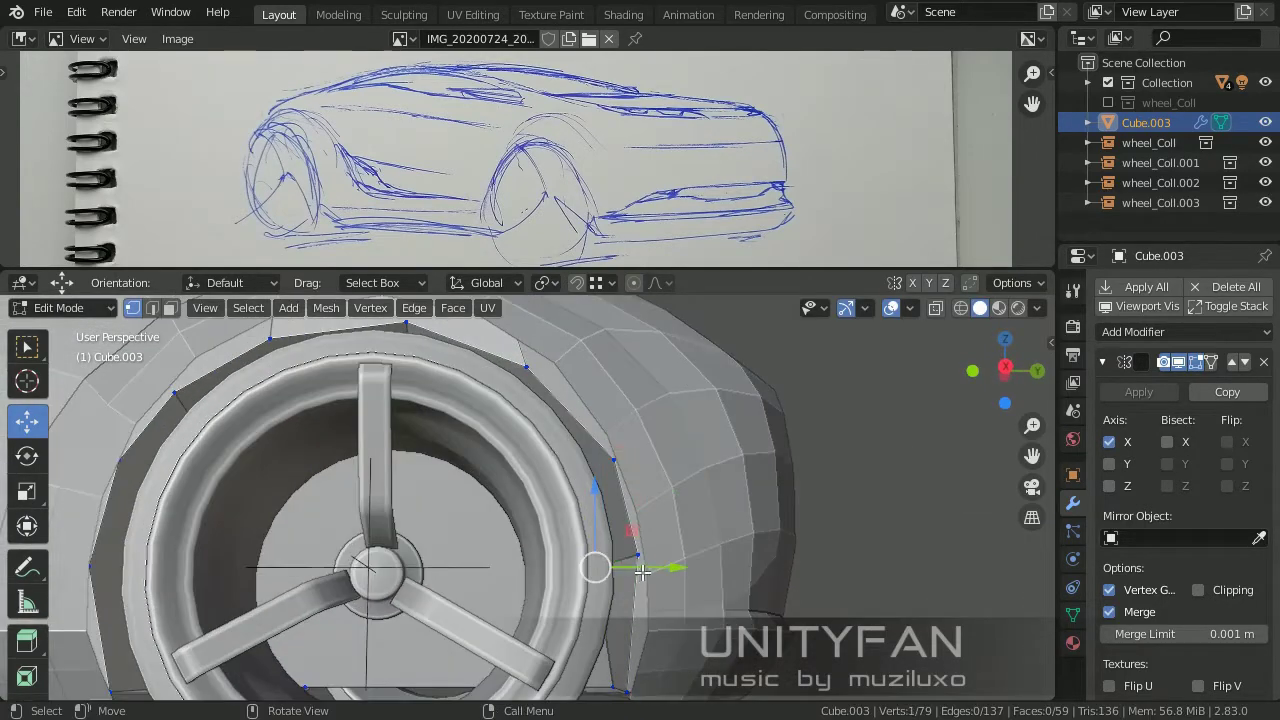
{"action": "scroll", "coordinate": [642, 572], "scroll_direction": "up", "scroll_amount": 3}
{"action": "middle_click_drag", "start_coordinate": [642, 572], "coordinate": [600, 540]}
{"action": "scroll", "coordinate": [595, 532], "scroll_direction": "down", "scroll_amount": 3}
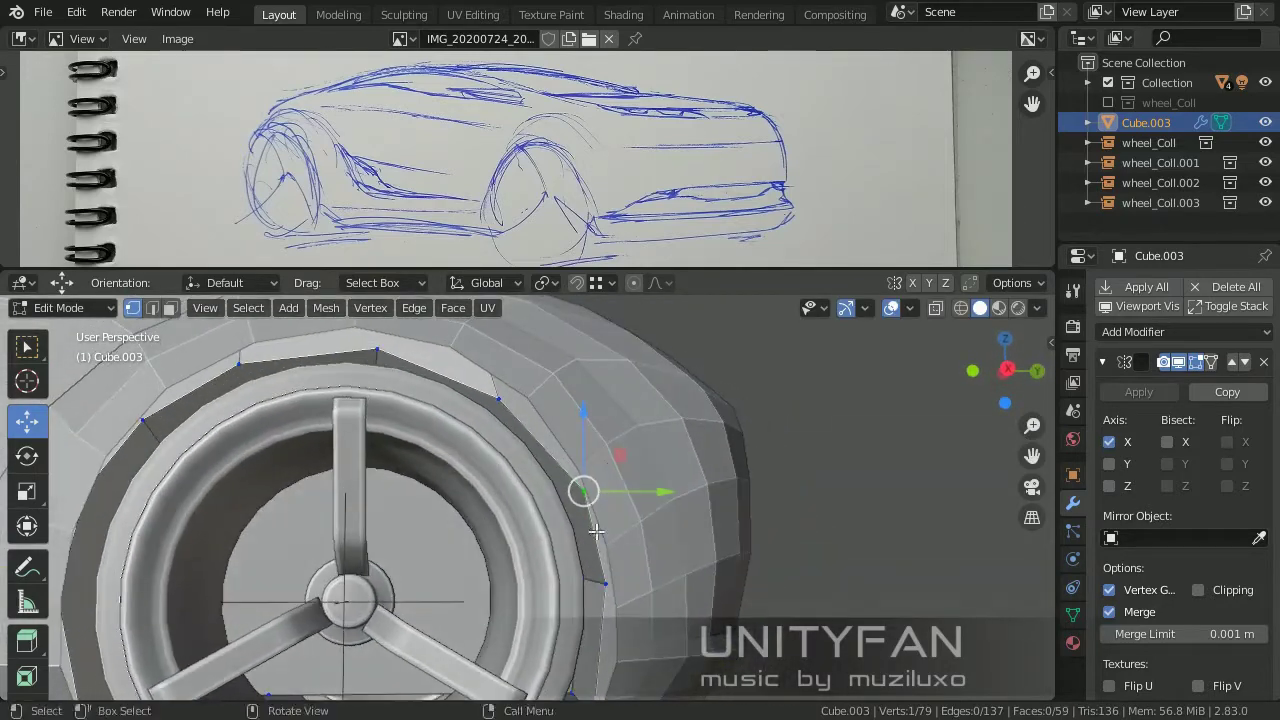
Commit the knife cut and make another knife cut around the arch.
{"action": "key", "text": "Return"}
{"action": "mouse_move", "coordinate": [470, 425]}
{"action": "middle_mouse_down"}
{"action": "mouse_move", "coordinate": [471, 493]}
{"action": "mouse_move", "coordinate": [517, 456]}
{"action": "middle_mouse_up"}
{"action": "key", "text": "k"}
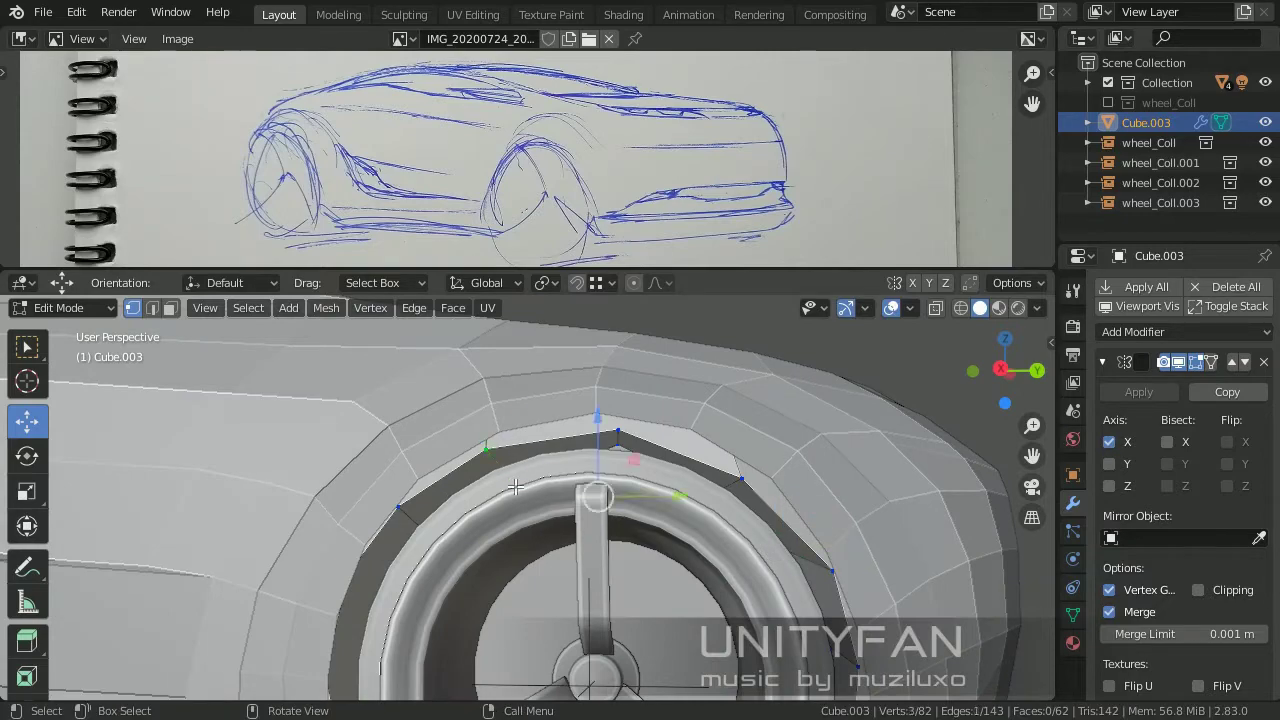
{"action": "middle_click_drag", "start_coordinate": [487, 544], "coordinate": [548, 552]}
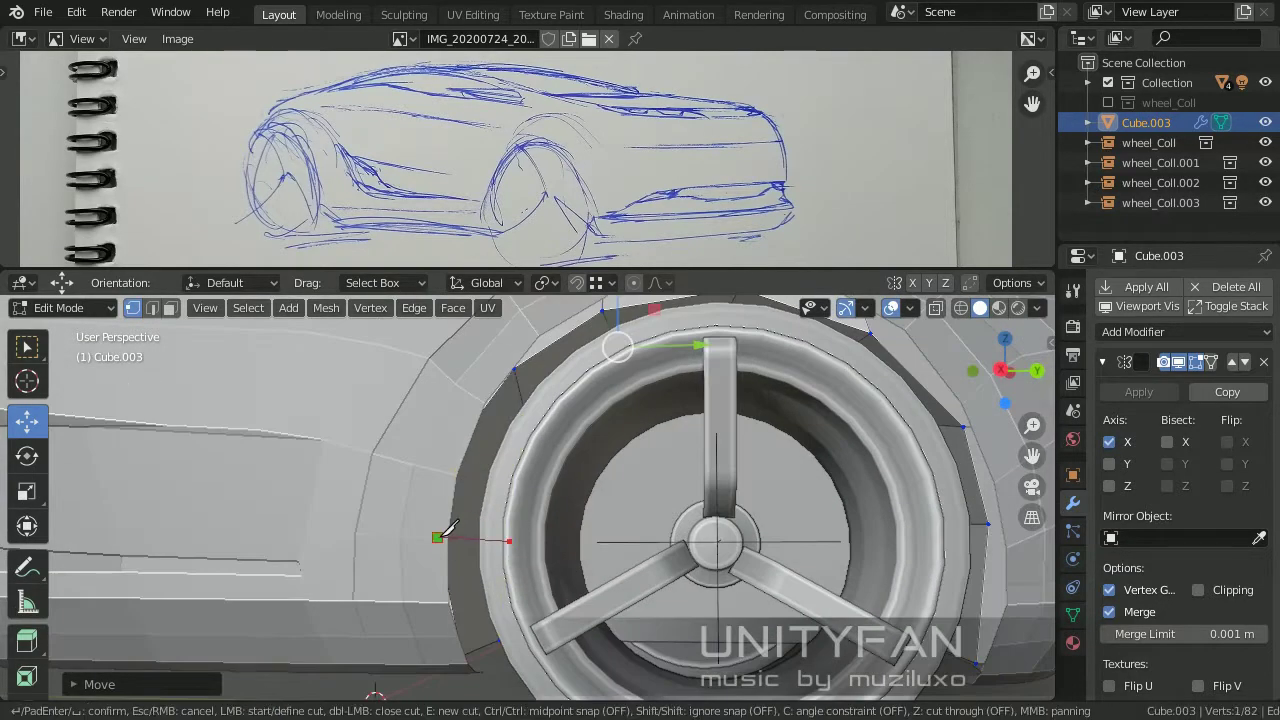
{"action": "key", "text": "Return"}
{"action": "middle_click_drag", "start_coordinate": [447, 530], "coordinate": [508, 617]}
{"action": "scroll", "coordinate": [508, 617], "scroll_direction": "down", "scroll_amount": 3}
{"action": "scroll", "coordinate": [497, 623], "scroll_direction": "up", "scroll_amount": 3}
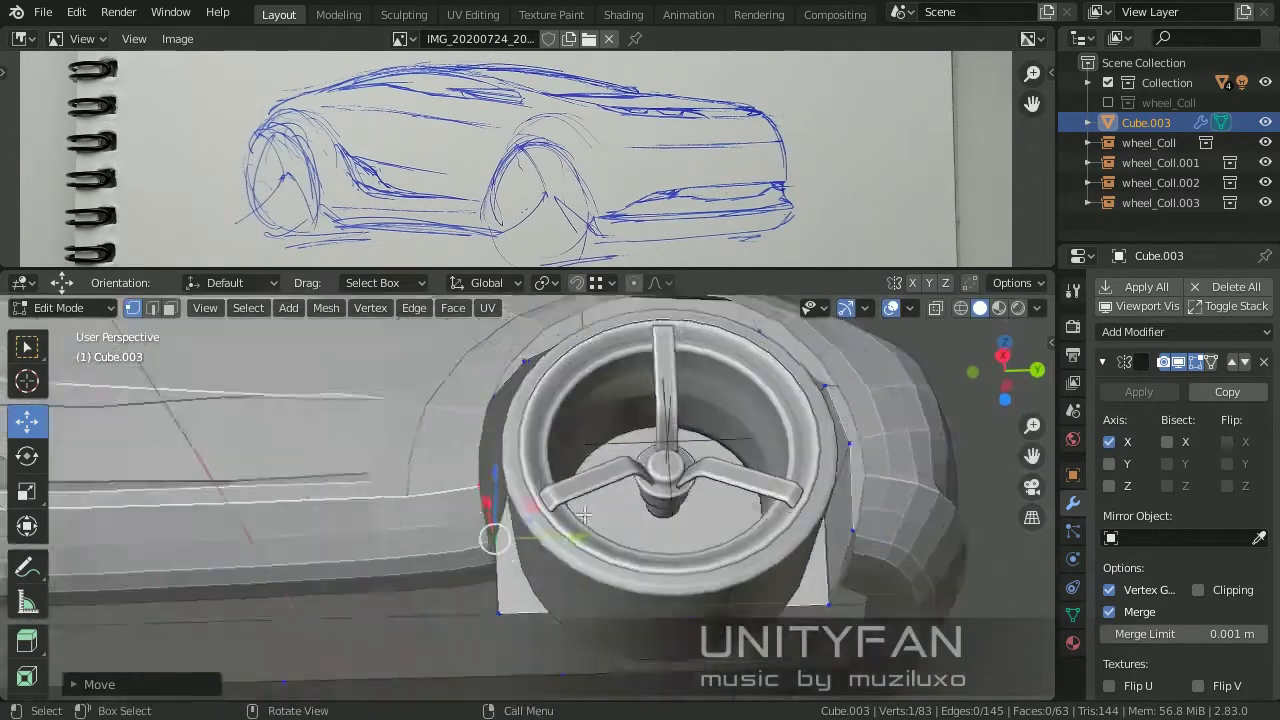
Select the faces surrounding the wheel arch in face mode.
{"action": "key", "text": "3"}
{"action": "middle_click_drag", "start_coordinate": [583, 515], "coordinate": [660, 500]}
{"action": "left_click", "coordinate": [700, 470], "text": "alt"}
{"action": "left_click", "coordinate": [643, 614], "text": "shift"}
{"action": "middle_click_drag", "start_coordinate": [643, 614], "coordinate": [426, 445]}
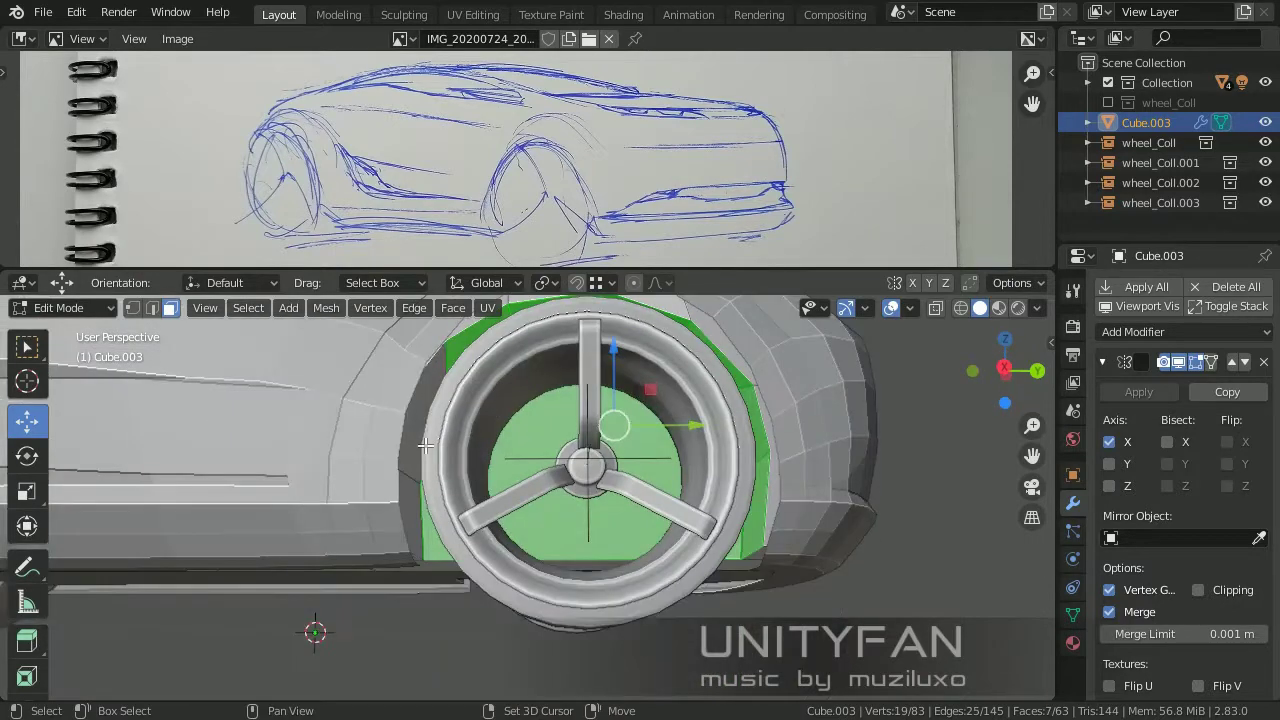
{"action": "left_click", "coordinate": [426, 445], "text": "shift"}
{"action": "scroll", "coordinate": [600, 520], "scroll_direction": "down", "scroll_amount": 3}
Place the duplicated arch faces, hide the wheels, and re-enter body editing.
{"action": "scroll", "coordinate": [334, 533], "scroll_direction": "up", "scroll_amount": 4}
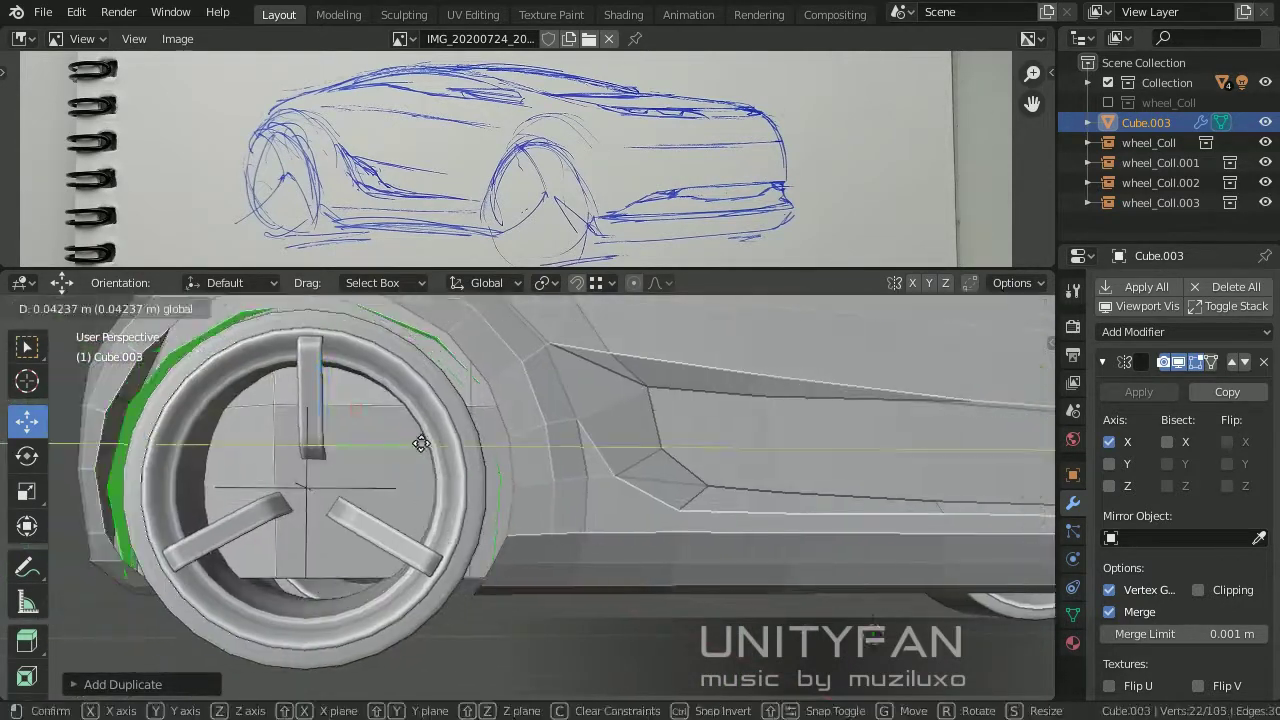
{"action": "left_click", "coordinate": [420, 443]}
{"action": "key", "text": "Tab"}
{"action": "key", "text": "shift+h"}
{"action": "mouse_move", "coordinate": [500, 540]}
{"action": "middle_mouse_down"}
{"action": "mouse_move", "coordinate": [549, 557]}
{"action": "mouse_move", "coordinate": [389, 551]}
{"action": "middle_mouse_up"}
{"action": "key", "text": "Tab"}
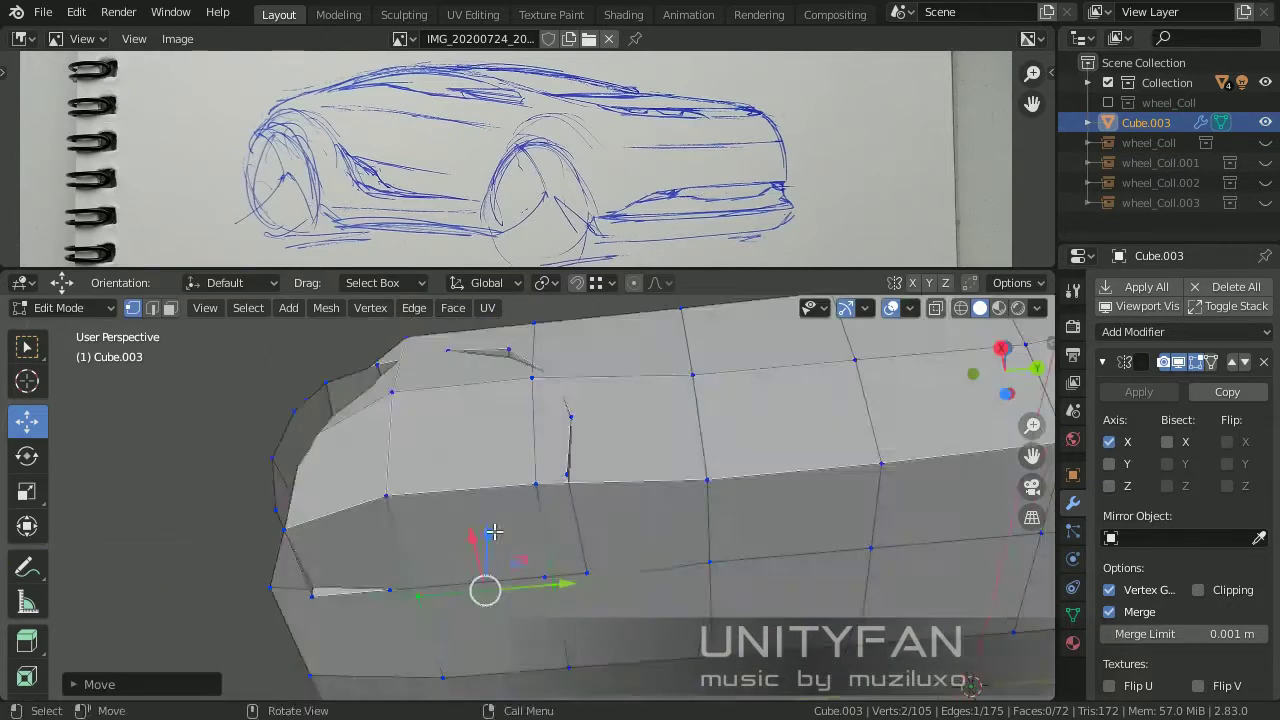
Knife-cut a new outline on the body's side near the wheel arch.
{"action": "middle_click_drag", "start_coordinate": [493, 532], "coordinate": [600, 500]}
{"action": "key", "text": "k"}
{"action": "left_click", "coordinate": [599, 625]}
{"action": "left_click", "coordinate": [606, 538]}
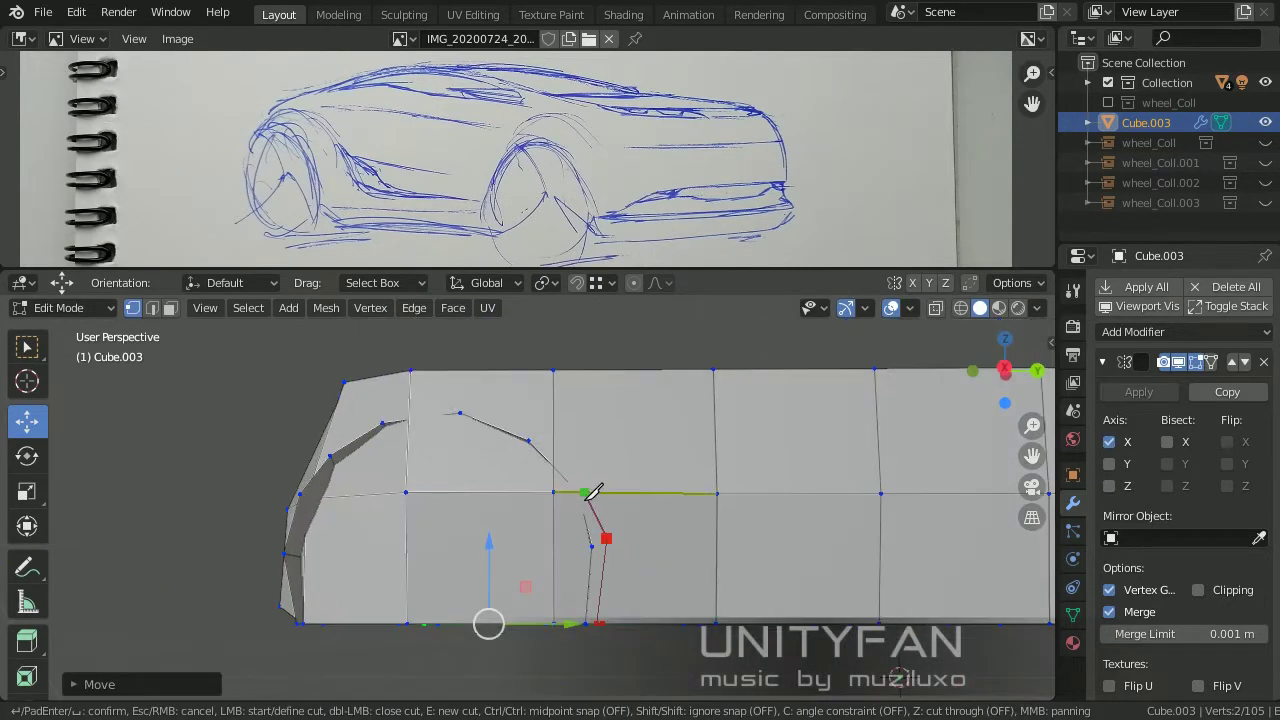
{"action": "middle_click_drag", "start_coordinate": [477, 390], "coordinate": [590, 405]}
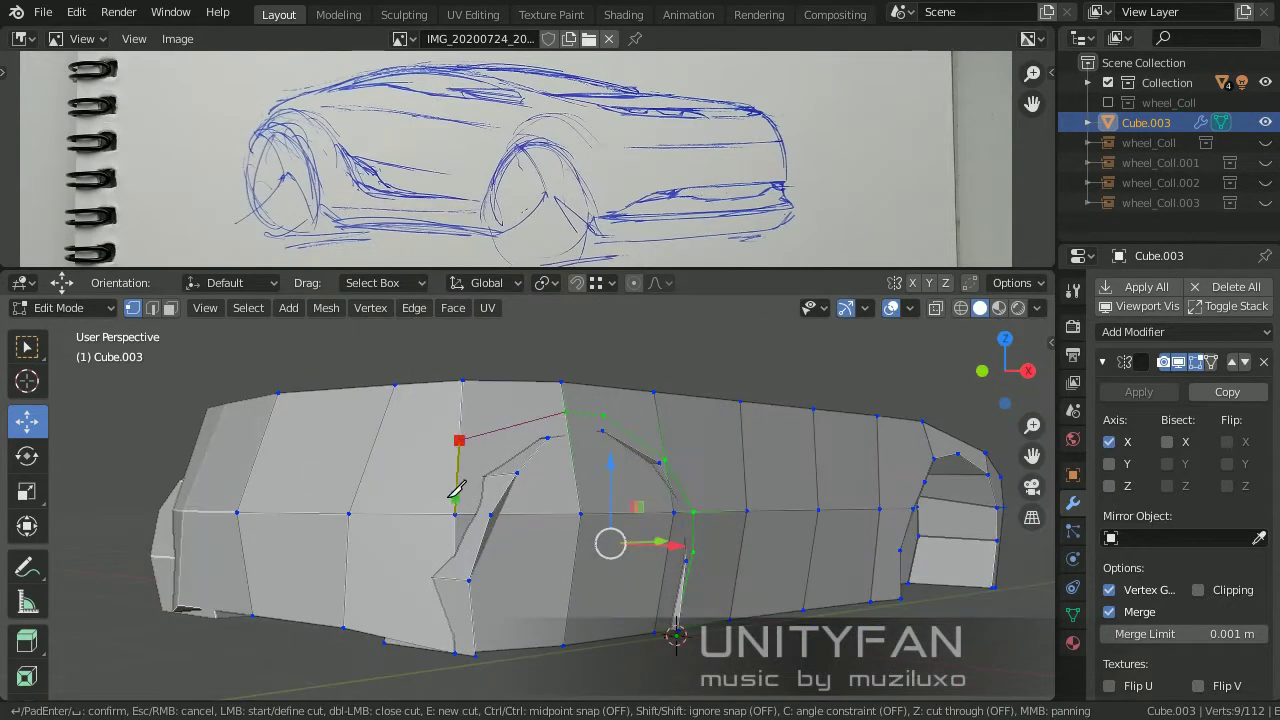
{"action": "mouse_move", "coordinate": [455, 490]}
{"action": "middle_mouse_down"}
{"action": "mouse_move", "coordinate": [391, 470]}
{"action": "mouse_move", "coordinate": [426, 438]}
{"action": "middle_mouse_up"}
{"action": "key", "text": "Return"}
Delete the selected side faces to open a hole in the body.
{"action": "key", "text": "3"}
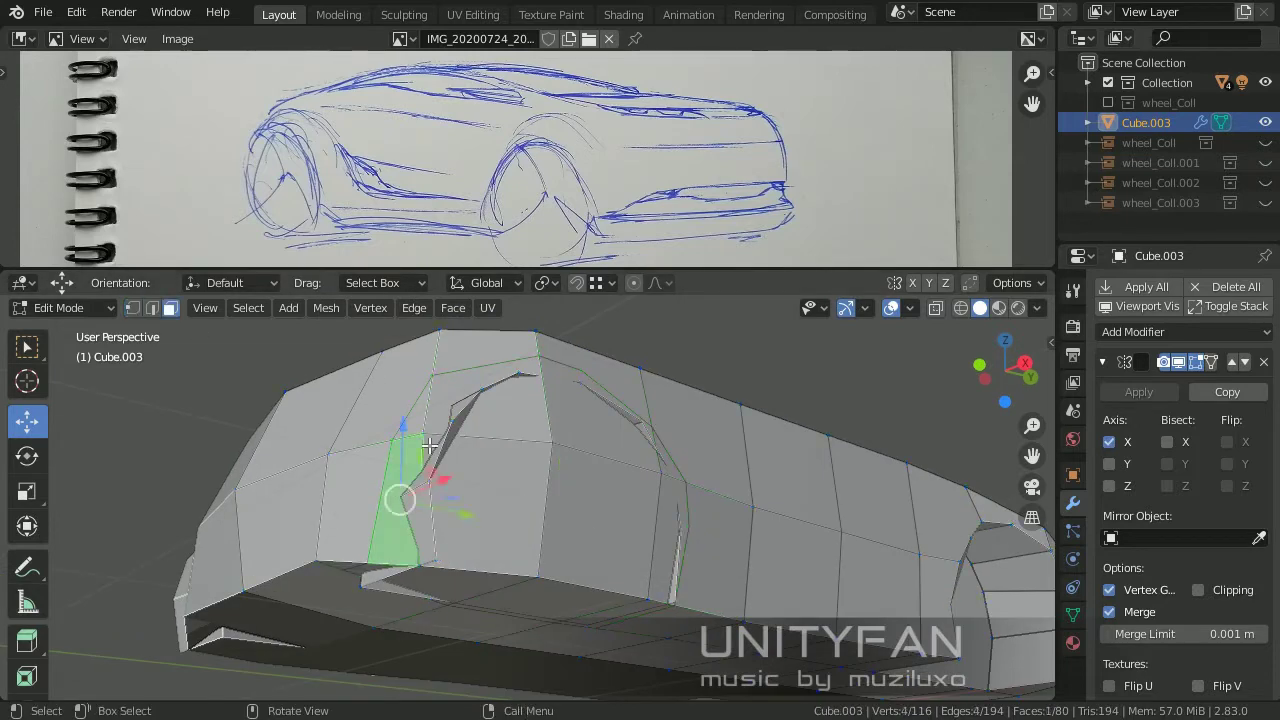
{"action": "mouse_move", "coordinate": [610, 457]}
{"action": "middle_mouse_down"}
{"action": "mouse_move", "coordinate": [430, 470]}
{"action": "mouse_move", "coordinate": [343, 410]}
{"action": "middle_mouse_up"}
{"action": "key", "text": "x"}
{"action": "left_click", "coordinate": [408, 494]}
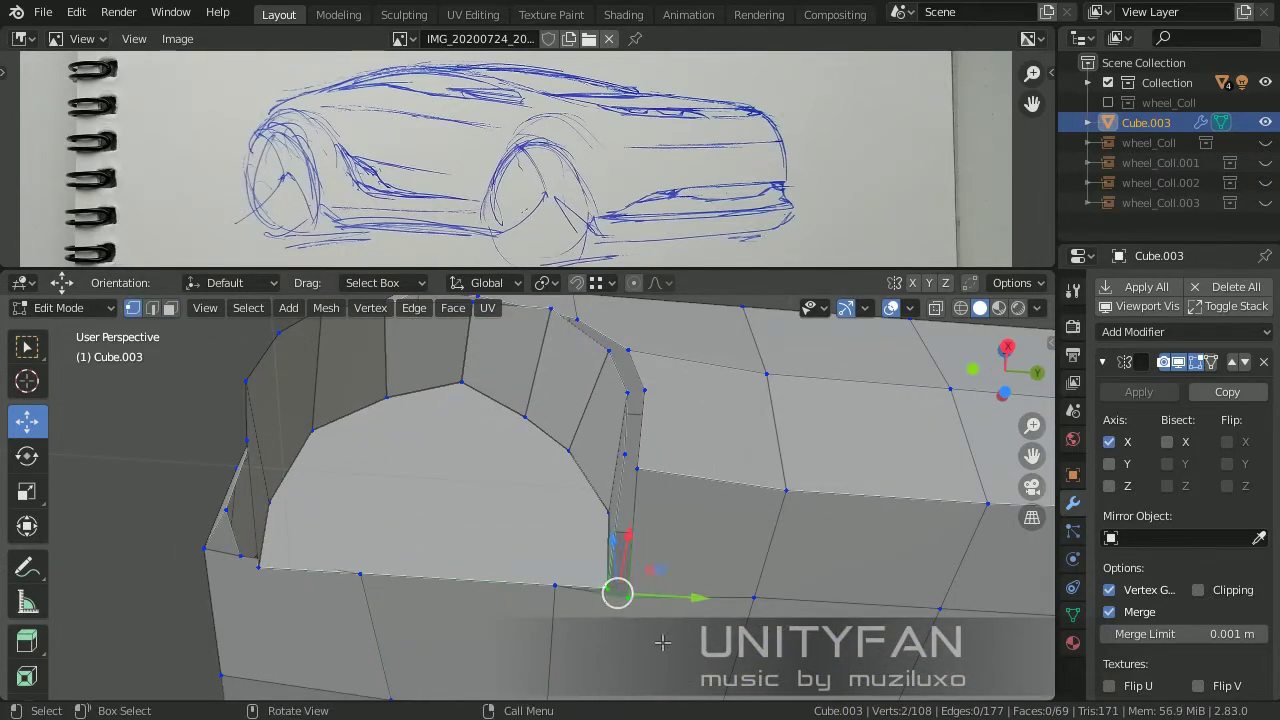
{"action": "mouse_move", "coordinate": [640, 566]}
{"action": "middle_mouse_down"}
{"action": "mouse_move", "coordinate": [592, 540]}
{"action": "mouse_move", "coordinate": [617, 514]}
{"action": "mouse_move", "coordinate": [618, 603]}
{"action": "mouse_move", "coordinate": [537, 480]}
{"action": "middle_mouse_up"}
Merge the arch lip's vertex pairs at last into the body, then return to Object Mode.
{"action": "key", "text": "m"}
{"action": "left_click", "coordinate": [624, 565]}
{"action": "scroll", "coordinate": [483, 464], "scroll_direction": "up", "scroll_amount": 2}
{"action": "left_click", "coordinate": [551, 516], "text": "shift"}
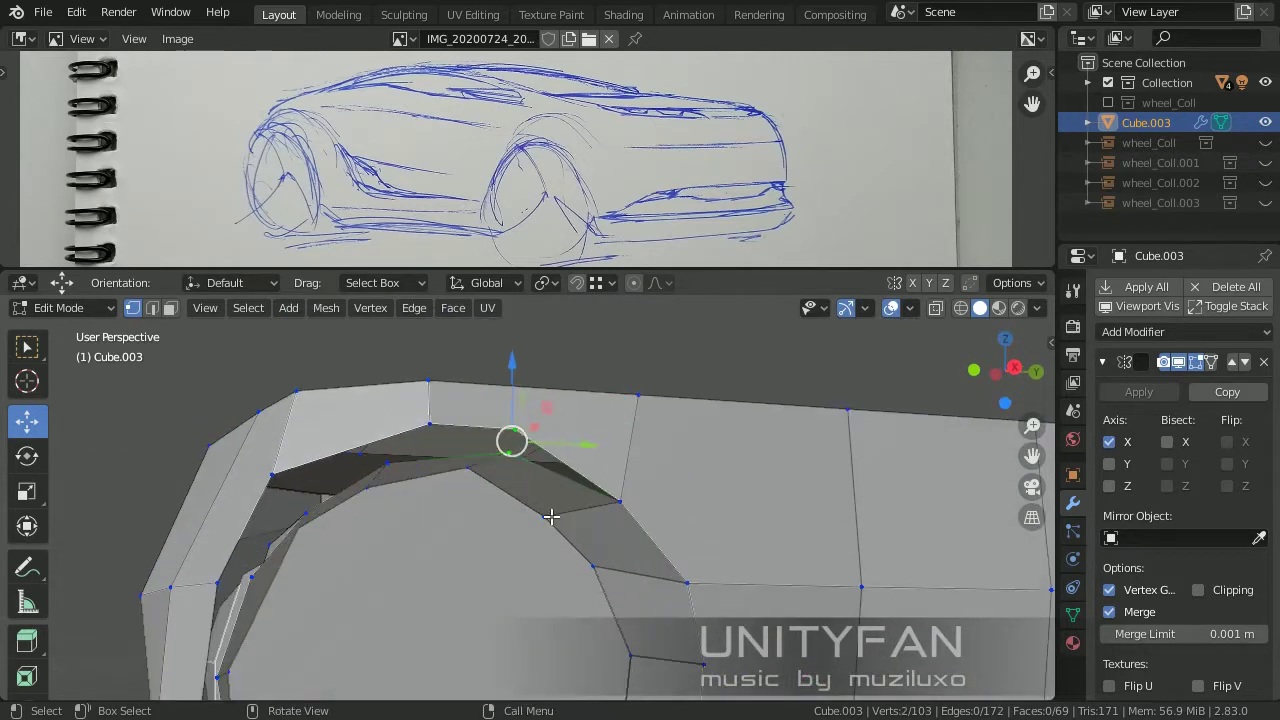
{"action": "left_click", "coordinate": [394, 466]}
{"action": "left_click", "coordinate": [471, 366], "text": "shift"}
{"action": "key", "text": "m"}
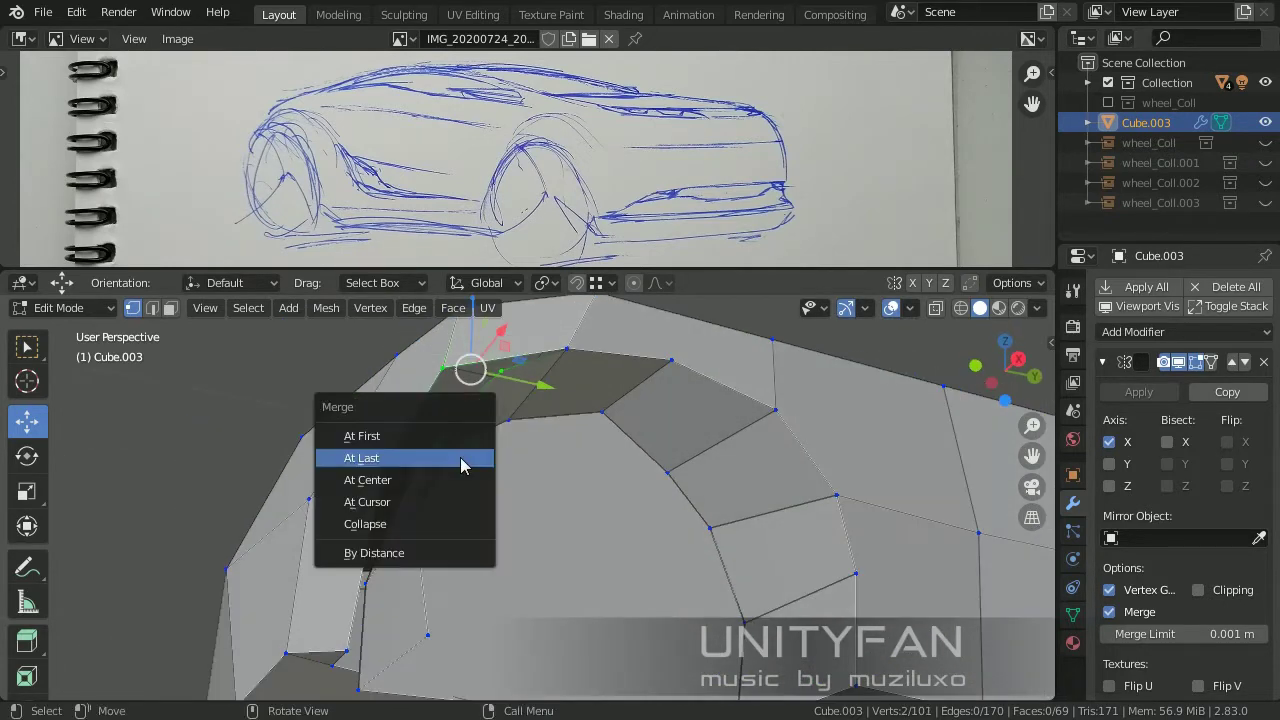
{"action": "left_click", "coordinate": [455, 457]}
{"action": "left_click", "coordinate": [586, 494]}
{"action": "left_click", "coordinate": [466, 540], "text": "shift"}
{"action": "key", "text": "m"}
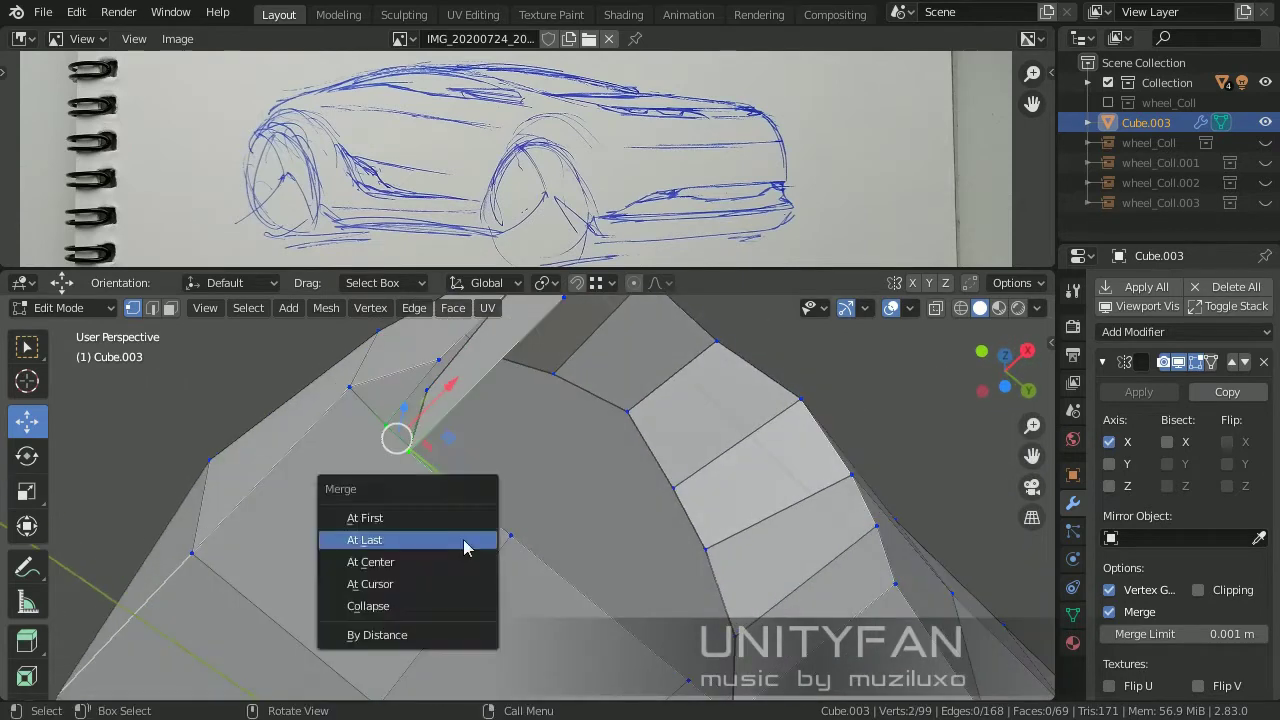
{"action": "left_click", "coordinate": [466, 537]}
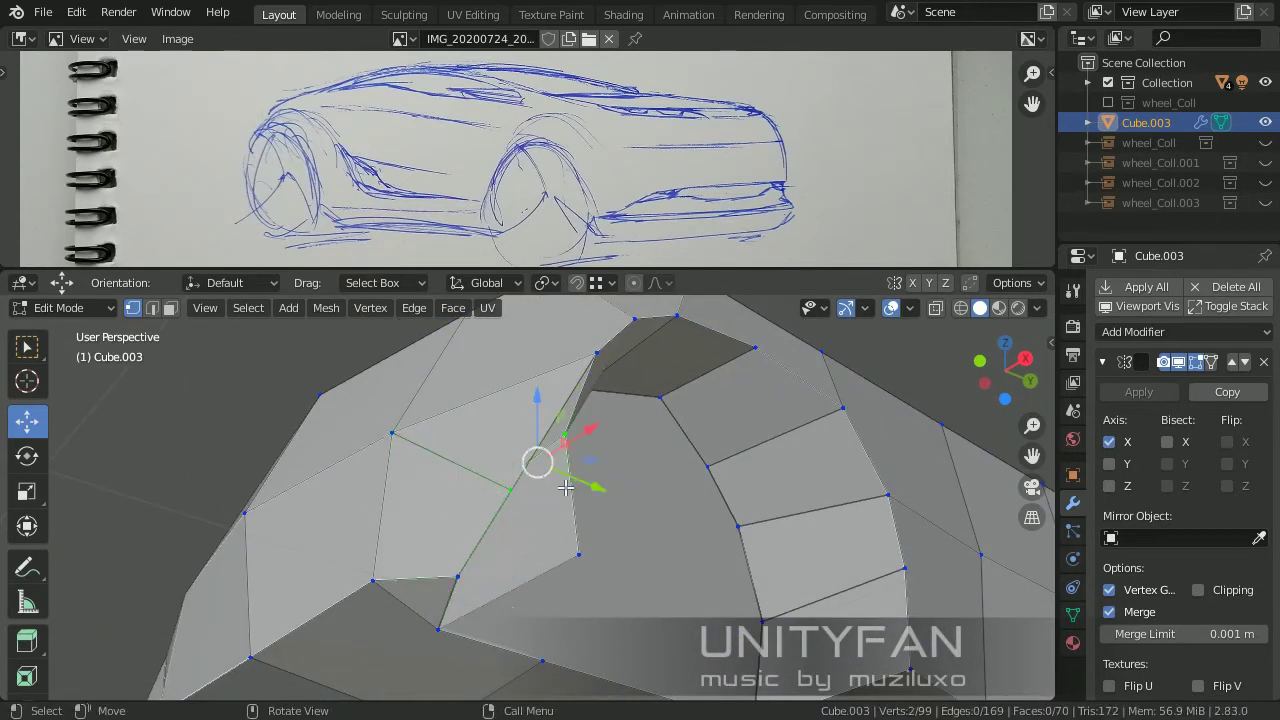
{"action": "scroll", "coordinate": [568, 547], "scroll_direction": "down", "scroll_amount": 4}
{"action": "key", "text": "Tab"}
Unhide the wheel collections and delete the stray wheel cylinder.
{"action": "key", "text": "alt+h"}
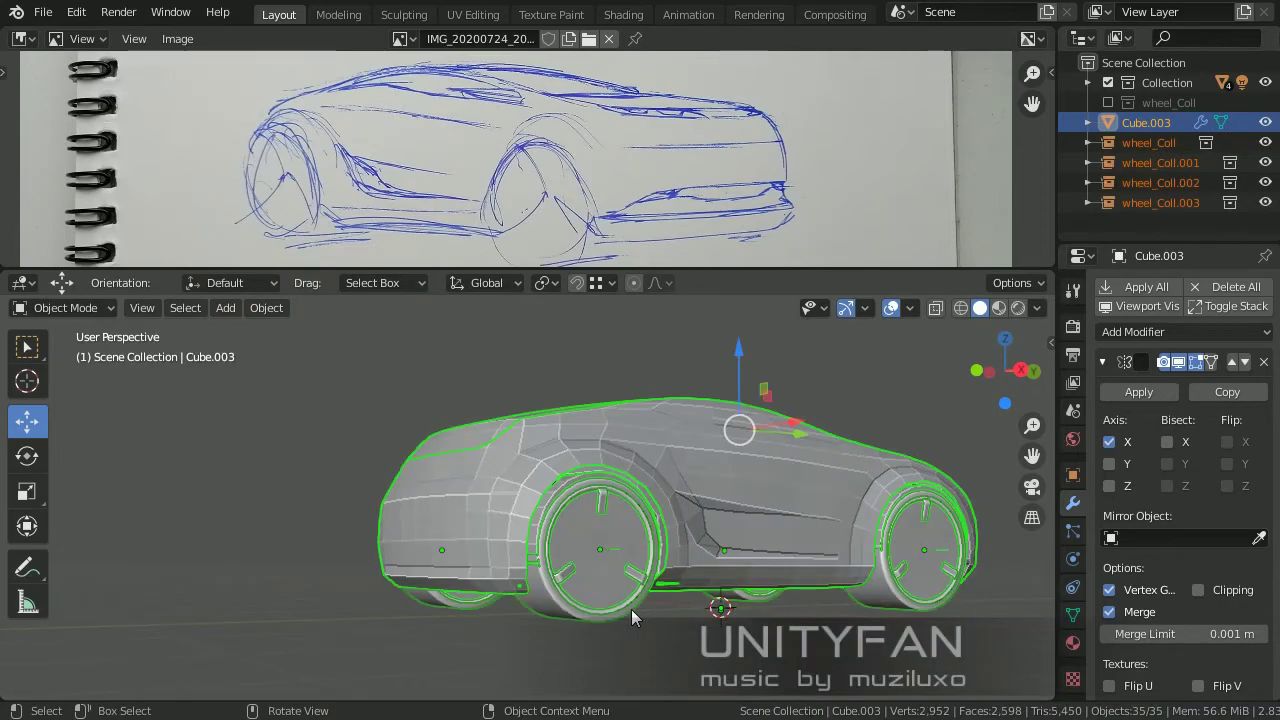
{"action": "middle_click_drag", "start_coordinate": [631, 609], "coordinate": [590, 522]}
{"action": "scroll", "coordinate": [590, 522], "scroll_direction": "up", "scroll_amount": 2}
{"action": "left_click", "coordinate": [590, 522]}
{"action": "mouse_move", "coordinate": [519, 408]}
{"action": "middle_mouse_down"}
{"action": "mouse_move", "coordinate": [623, 486]}
{"action": "mouse_move", "coordinate": [561, 442]}
{"action": "mouse_move", "coordinate": [513, 487]}
{"action": "mouse_move", "coordinate": [670, 601]}
{"action": "mouse_move", "coordinate": [613, 577]}
{"action": "mouse_move", "coordinate": [508, 459]}
{"action": "mouse_move", "coordinate": [617, 603]}
{"action": "mouse_move", "coordinate": [580, 543]}
{"action": "middle_mouse_up"}
{"action": "key", "text": "x"}
{"action": "left_click", "coordinate": [605, 476]}
Switch the viewport to Material Preview shading.
{"action": "left_click", "coordinate": [561, 442]}
{"action": "key", "text": "Tab"}
{"action": "key", "text": "Tab"}
{"action": "scroll", "coordinate": [508, 459], "scroll_direction": "up", "scroll_amount": 2}
{"action": "left_click", "coordinate": [613, 603]}
{"action": "key", "text": "z"}
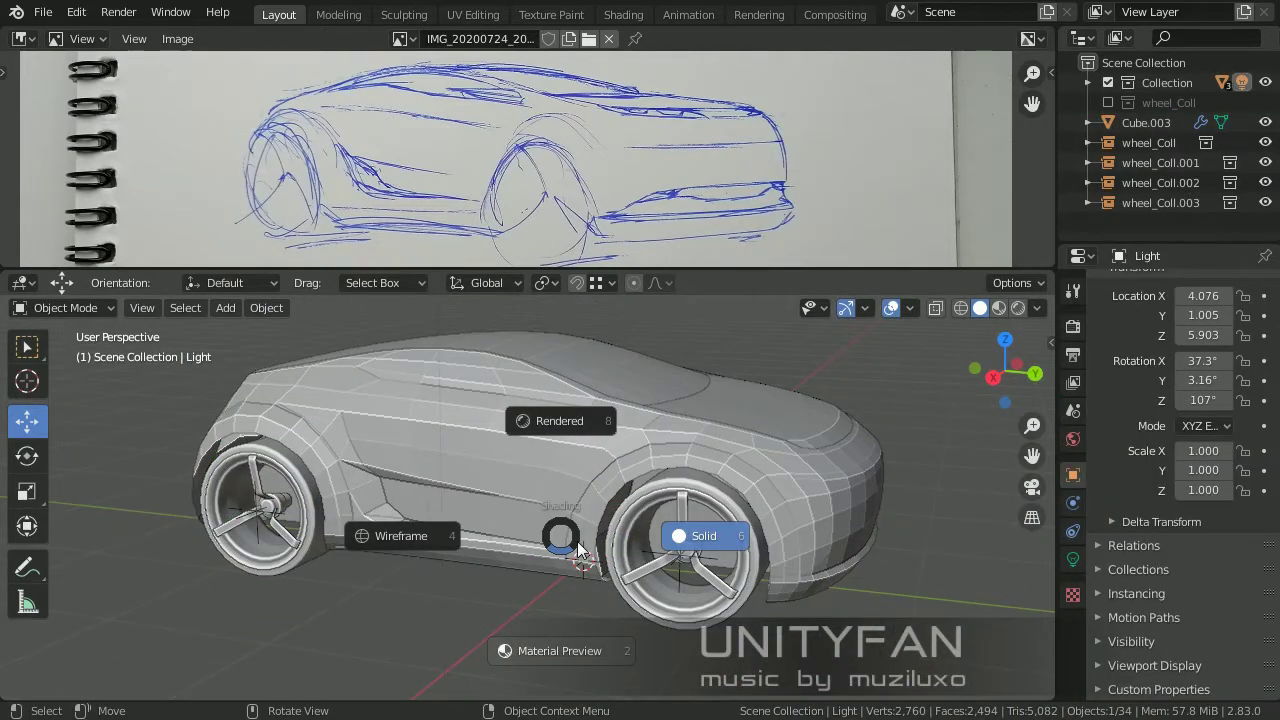
{"action": "left_click", "coordinate": [560, 650]}
Add a plane under the car and scale it up into a large ground plane.
{"action": "key", "text": "shift+a"}
{"action": "left_click", "coordinate": [660, 320]}
{"action": "key", "text": "s"}
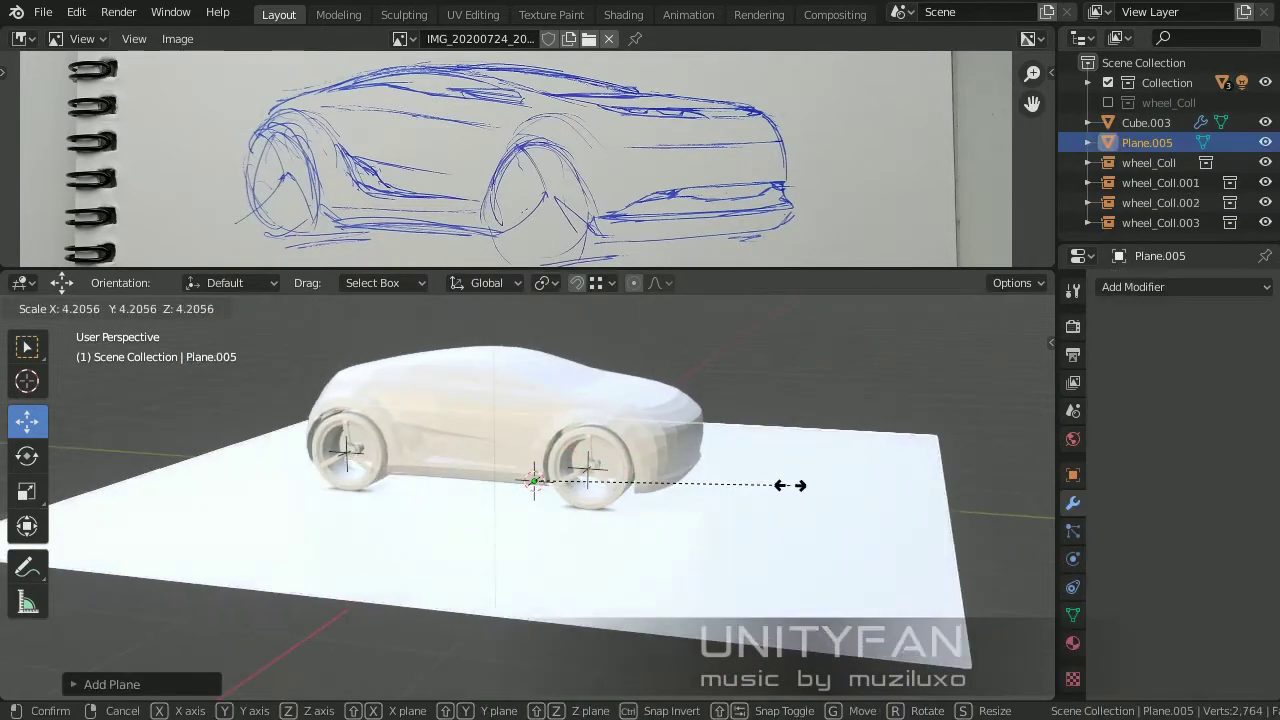
{"action": "left_click", "coordinate": [790, 485]}
{"action": "middle_click_drag", "start_coordinate": [790, 485], "coordinate": [620, 500]}
Give the plane a new 'shadow' material and create a black shadow image.
{"action": "left_click", "coordinate": [1073, 643]}
{"action": "left_click", "coordinate": [1153, 372]}
{"action": "double_click", "coordinate": [1153, 372]}
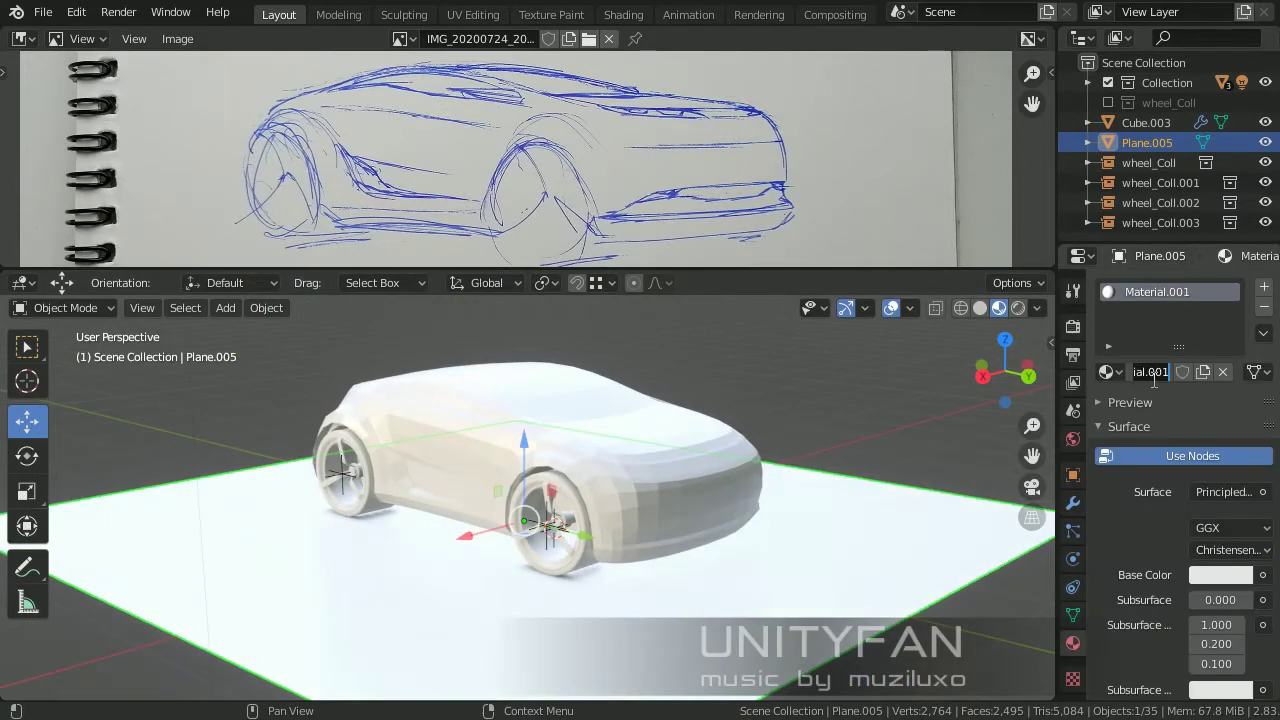
{"action": "scroll", "coordinate": [600, 440], "scroll_direction": "up", "scroll_amount": 3}
{"action": "scroll", "coordinate": [686, 429], "scroll_direction": "up", "scroll_amount": 1}
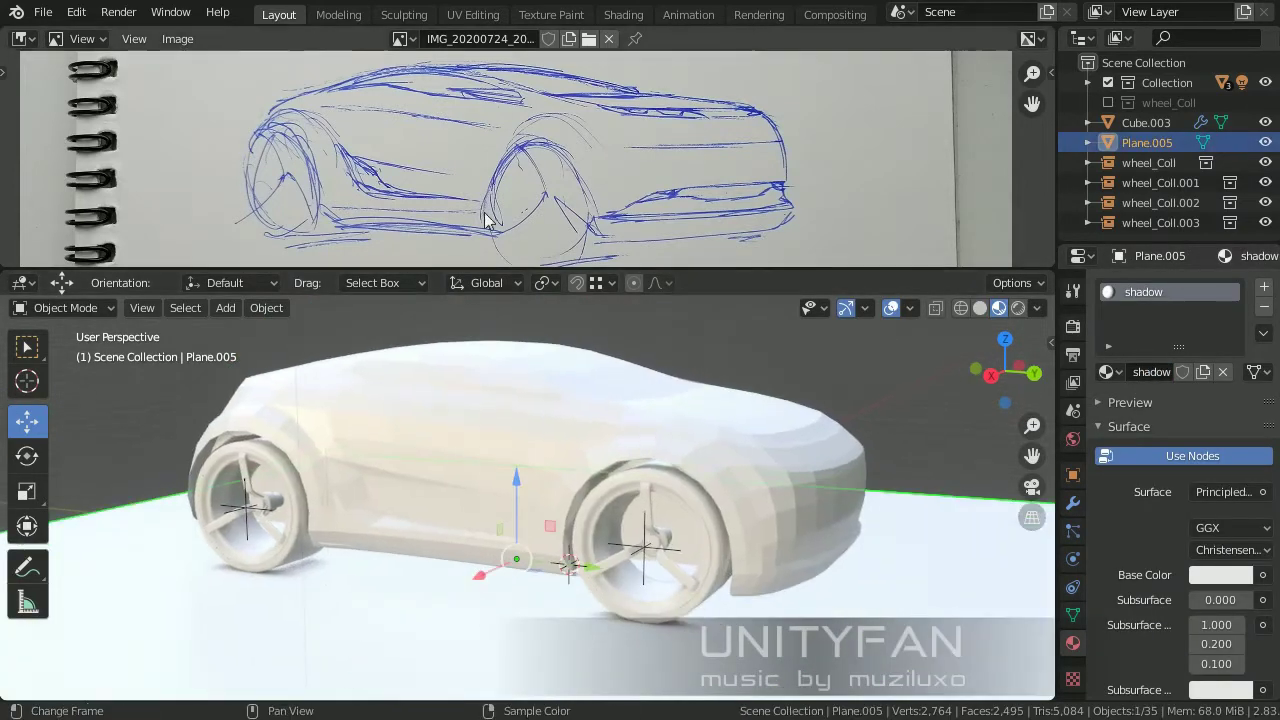
{"action": "key", "text": "alt+n"}
{"action": "key", "text": "Return"}
{"action": "key", "text": "Return"}
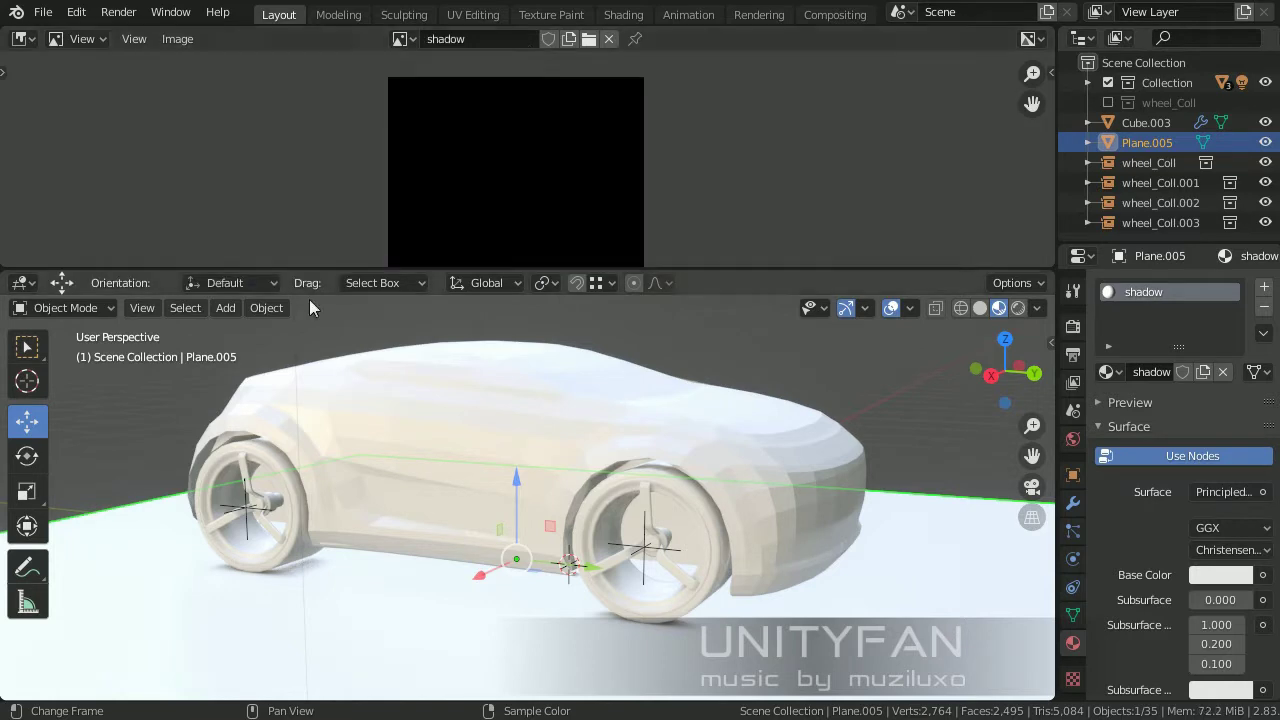
In a new node editor, connect an Image Texture node to the shadow material's Base Color.
{"action": "left_click_drag", "start_coordinate": [1052, 30], "coordinate": [355, 100]}
{"action": "left_click", "coordinate": [373, 38]}
{"action": "left_click", "coordinate": [411, 132]}
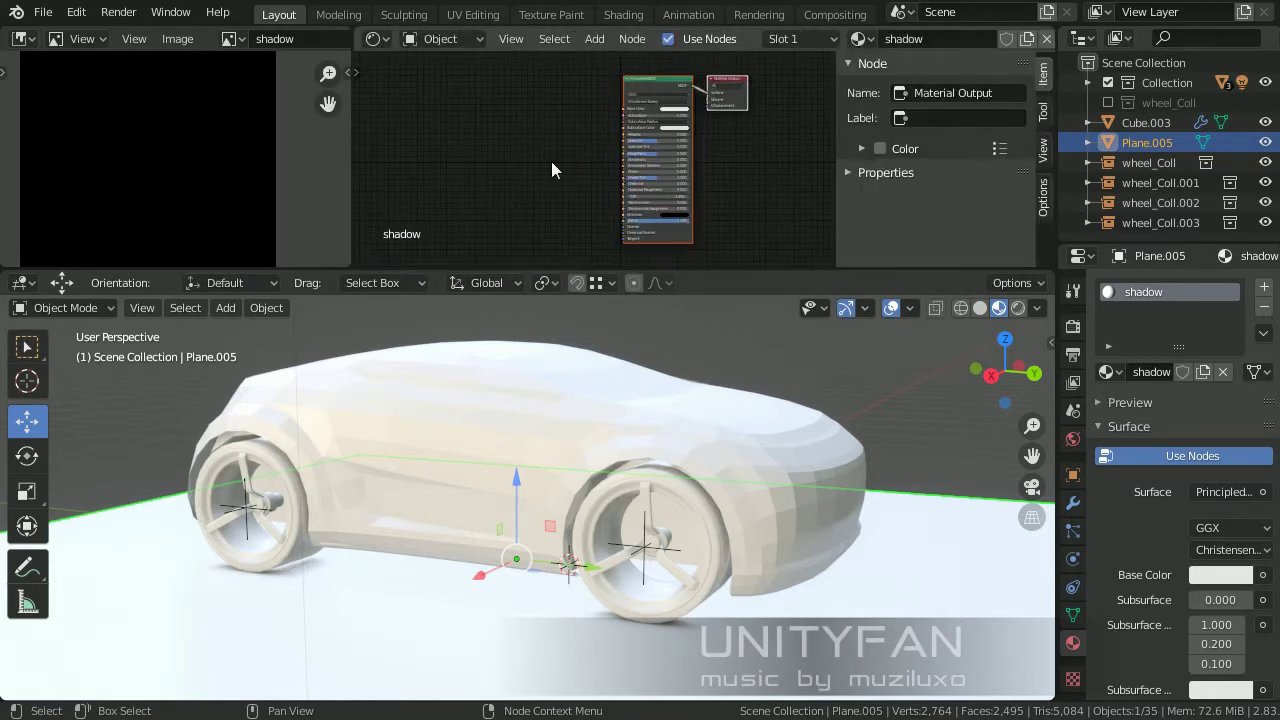
{"action": "left_click", "coordinate": [618, 356]}
{"action": "scroll", "coordinate": [635, 145], "scroll_direction": "up", "scroll_amount": 2}
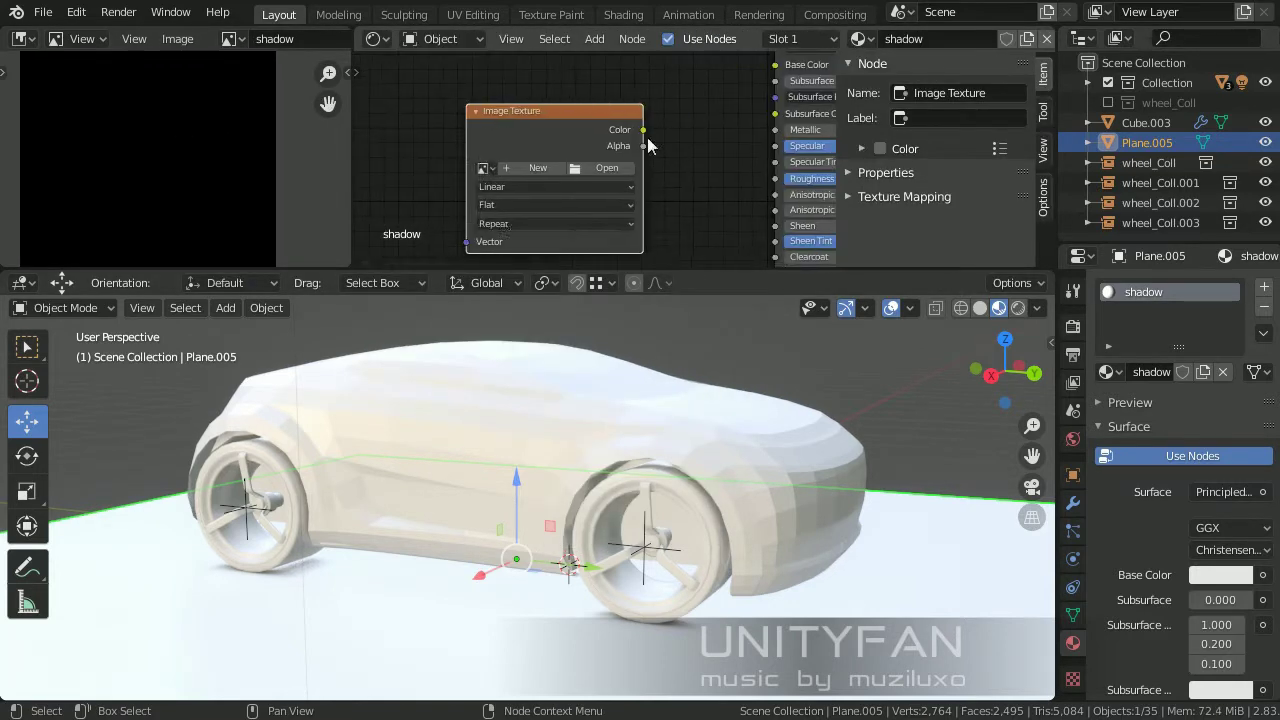
{"action": "middle_click_drag", "start_coordinate": [680, 198], "coordinate": [536, 227]}
{"action": "left_click_drag", "start_coordinate": [499, 158], "coordinate": [631, 93]}
{"action": "scroll", "coordinate": [1150, 560], "scroll_direction": "down", "scroll_amount": 5}
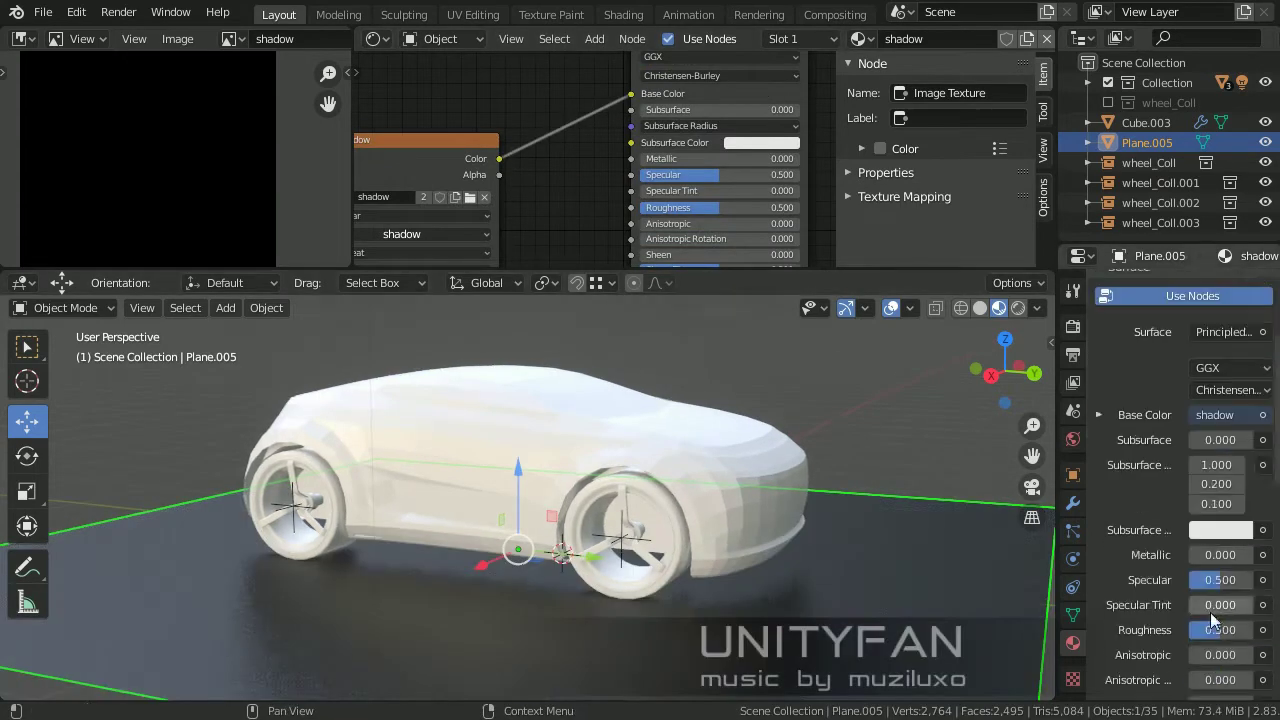
Save the file, switch to Cycles and start baking Ambient Occlusion onto the plane.
{"action": "left_click", "coordinate": [43, 12]}
{"action": "left_click", "coordinate": [79, 140]}
{"action": "scroll", "coordinate": [1136, 466], "scroll_direction": "down", "scroll_amount": 2}
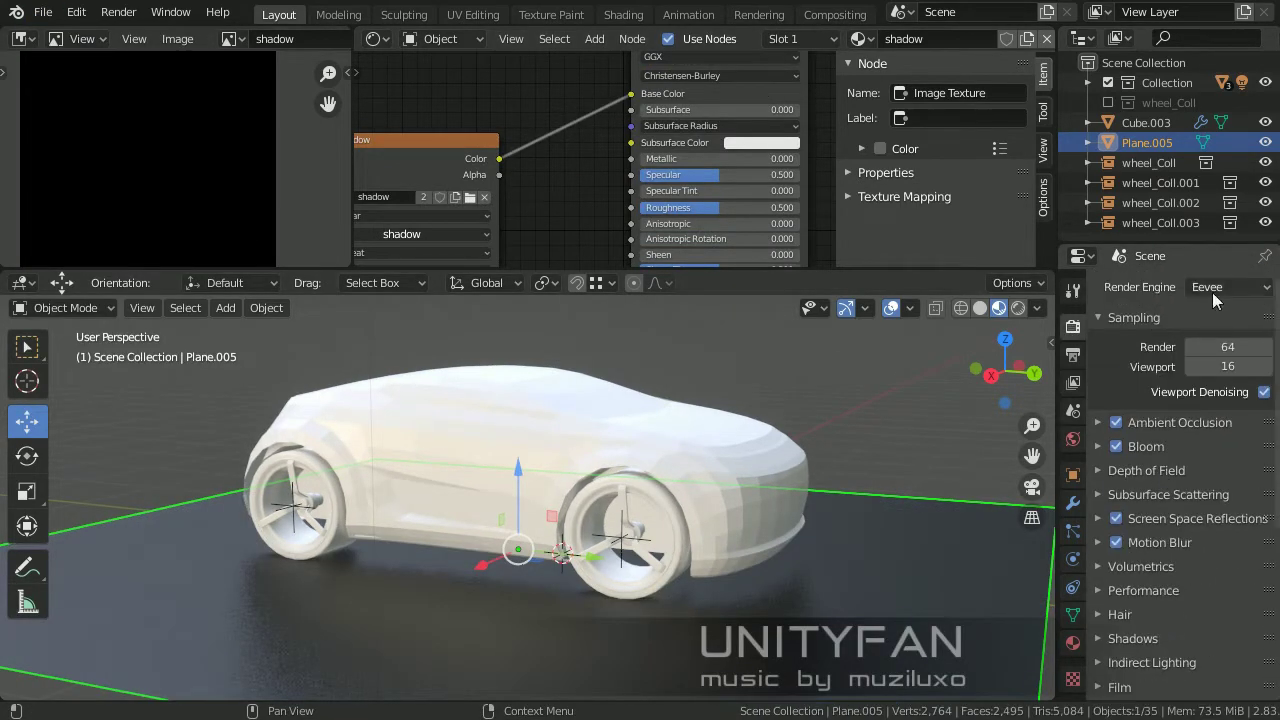
{"action": "left_click", "coordinate": [1122, 494]}
{"action": "left_click", "coordinate": [1230, 578]}
{"action": "left_click", "coordinate": [1160, 528]}
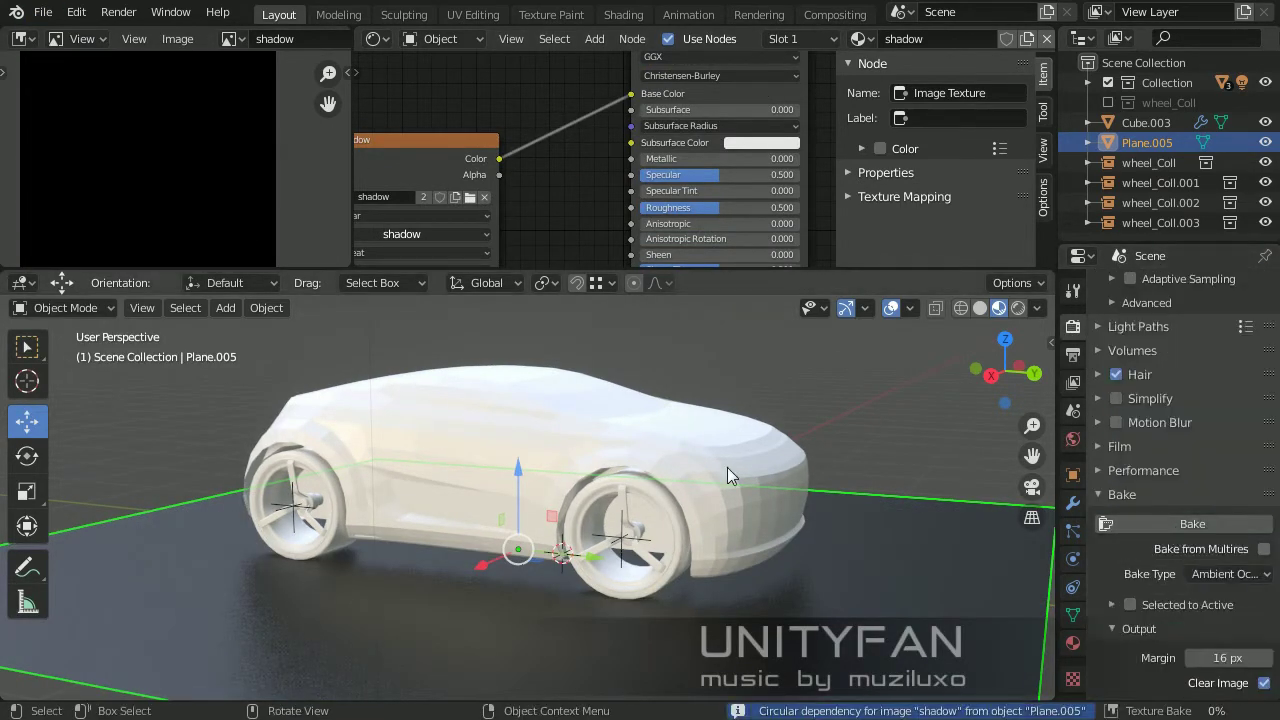
{"action": "left_click", "coordinate": [1170, 524]}
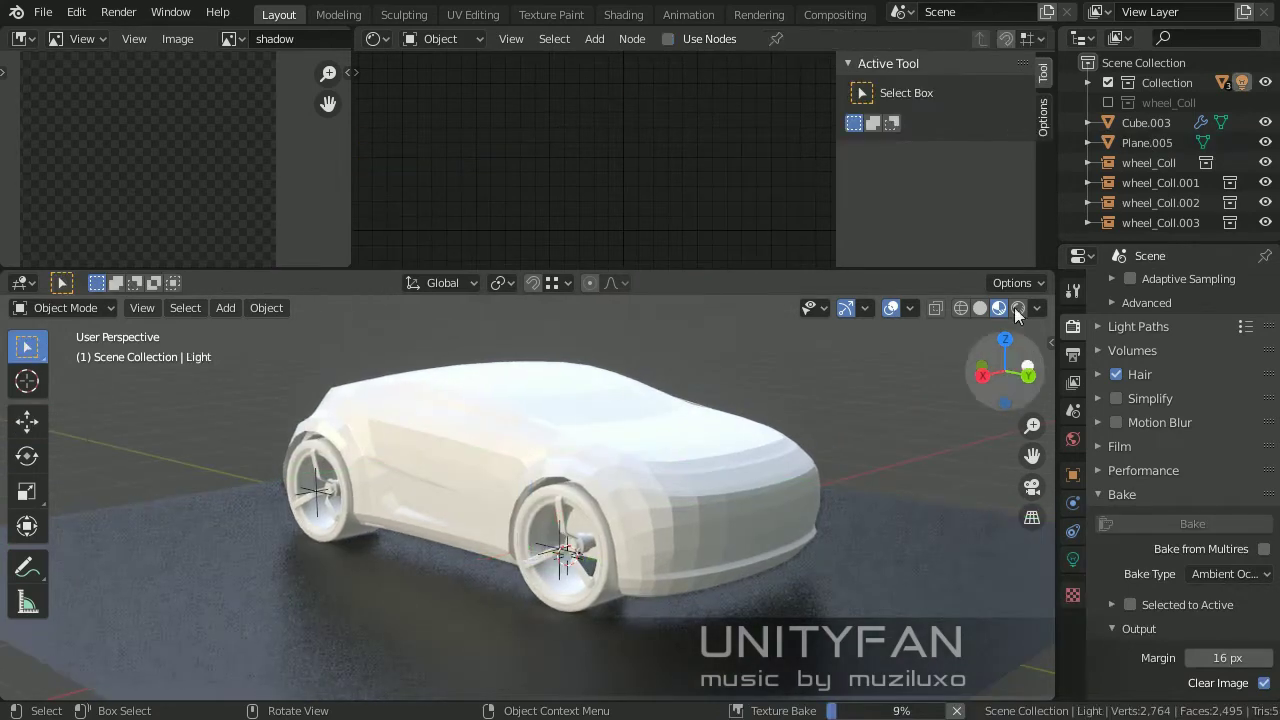
Once the Ambient Occlusion bake finishes, save the baked image as shadow.png.
{"action": "mouse_move", "coordinate": [855, 458]}
{"action": "middle_mouse_down"}
{"action": "mouse_move", "coordinate": [721, 473]}
{"action": "mouse_move", "coordinate": [861, 479]}
{"action": "mouse_move", "coordinate": [806, 469]}
{"action": "mouse_move", "coordinate": [848, 481]}
{"action": "mouse_move", "coordinate": [536, 485]}
{"action": "mouse_move", "coordinate": [816, 554]}
{"action": "mouse_move", "coordinate": [735, 571]}
{"action": "mouse_move", "coordinate": [652, 562]}
{"action": "mouse_move", "coordinate": [780, 589]}
{"action": "mouse_move", "coordinate": [662, 575]}
{"action": "mouse_move", "coordinate": [795, 569]}
{"action": "mouse_move", "coordinate": [726, 551]}
{"action": "mouse_move", "coordinate": [739, 547]}
{"action": "mouse_move", "coordinate": [709, 531]}
{"action": "mouse_move", "coordinate": [770, 535]}
{"action": "mouse_move", "coordinate": [752, 532]}
{"action": "mouse_move", "coordinate": [729, 555]}
{"action": "mouse_move", "coordinate": [755, 555]}
{"action": "mouse_move", "coordinate": [764, 506]}
{"action": "mouse_move", "coordinate": [760, 541]}
{"action": "mouse_move", "coordinate": [585, 515]}
{"action": "mouse_move", "coordinate": [606, 508]}
{"action": "mouse_move", "coordinate": [588, 514]}
{"action": "mouse_move", "coordinate": [602, 481]}
{"action": "mouse_move", "coordinate": [832, 547]}
{"action": "middle_mouse_up"}
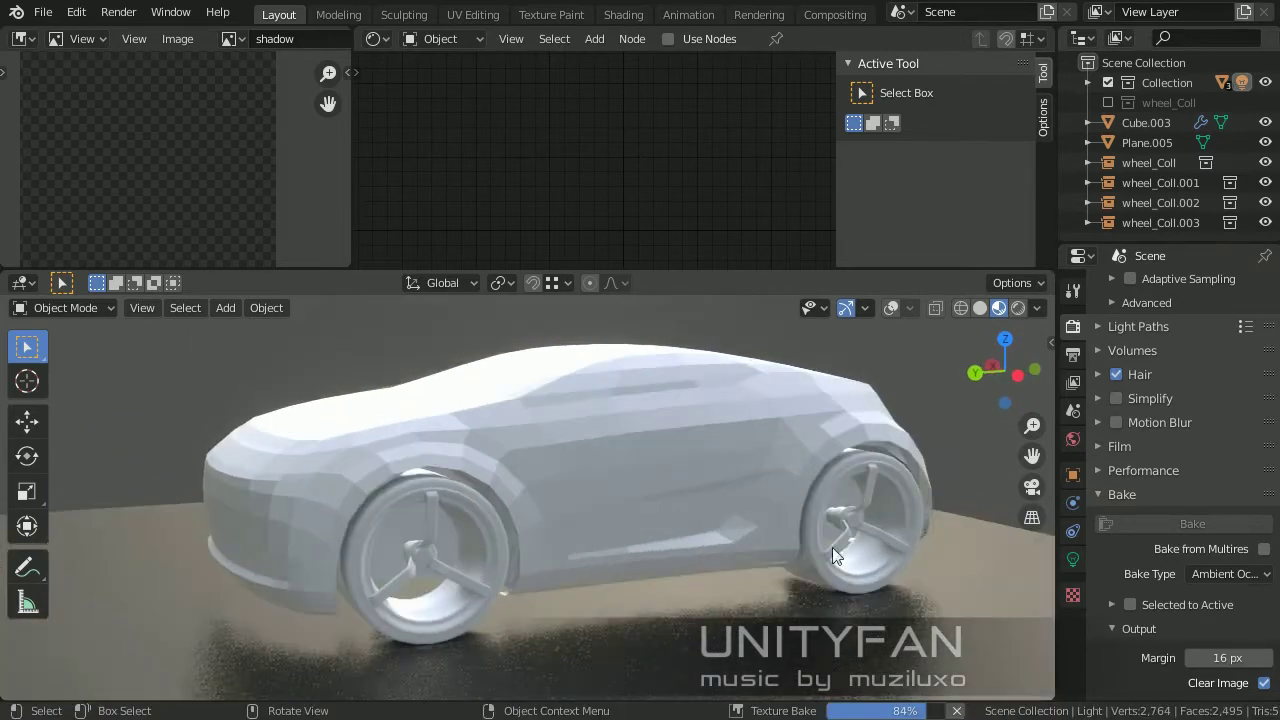
{"action": "middle_click_drag", "start_coordinate": [971, 621], "coordinate": [520, 560]}
{"action": "left_click", "coordinate": [176, 38]}
{"action": "left_click", "coordinate": [248, 220]}
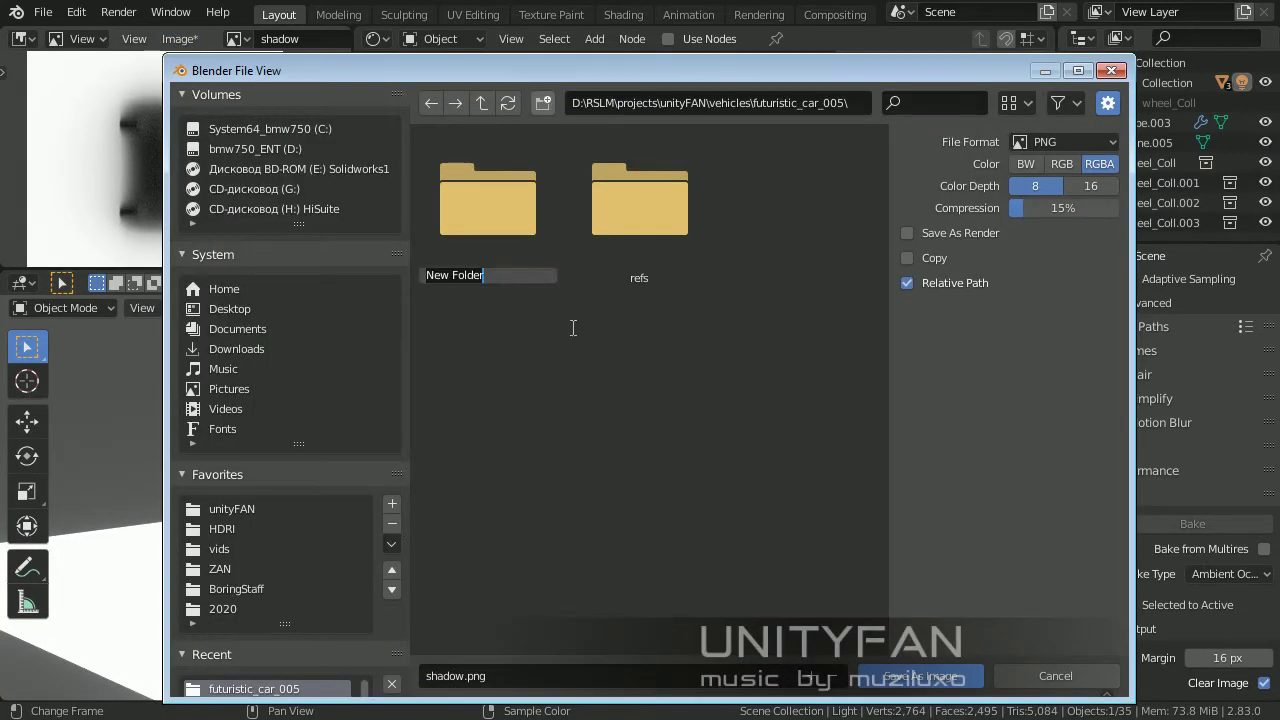
{"action": "left_click", "coordinate": [935, 678]}
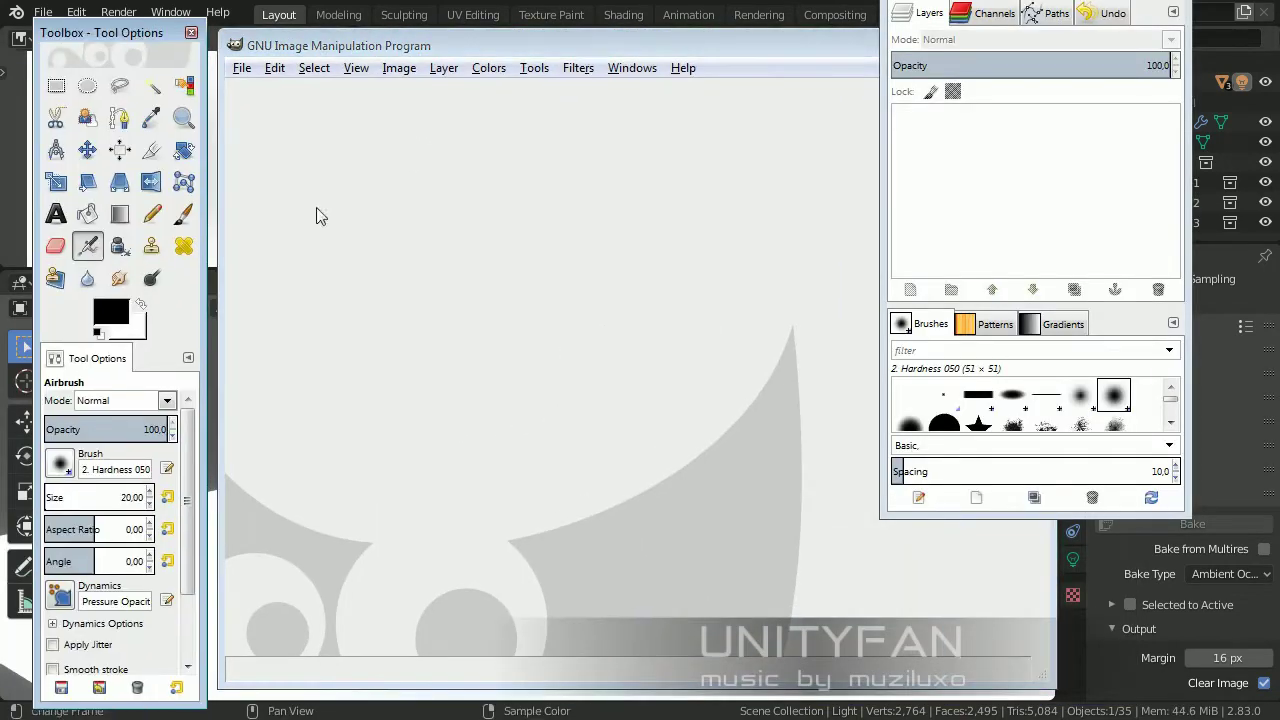
Open shadow.png from the unityFAN/vehicles/futuristic_car_005 folder in GIMP.
{"action": "left_click", "coordinate": [241, 67]}
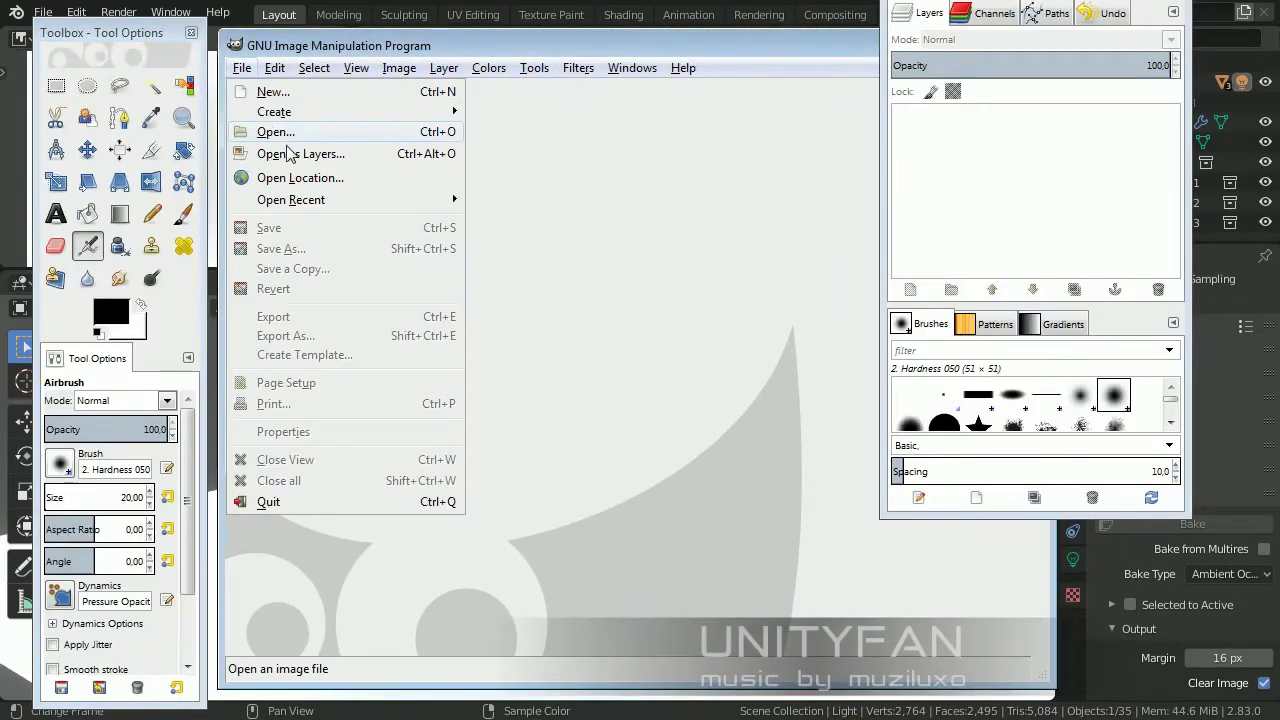
{"action": "left_click", "coordinate": [270, 130]}
{"action": "left_click", "coordinate": [225, 594]}
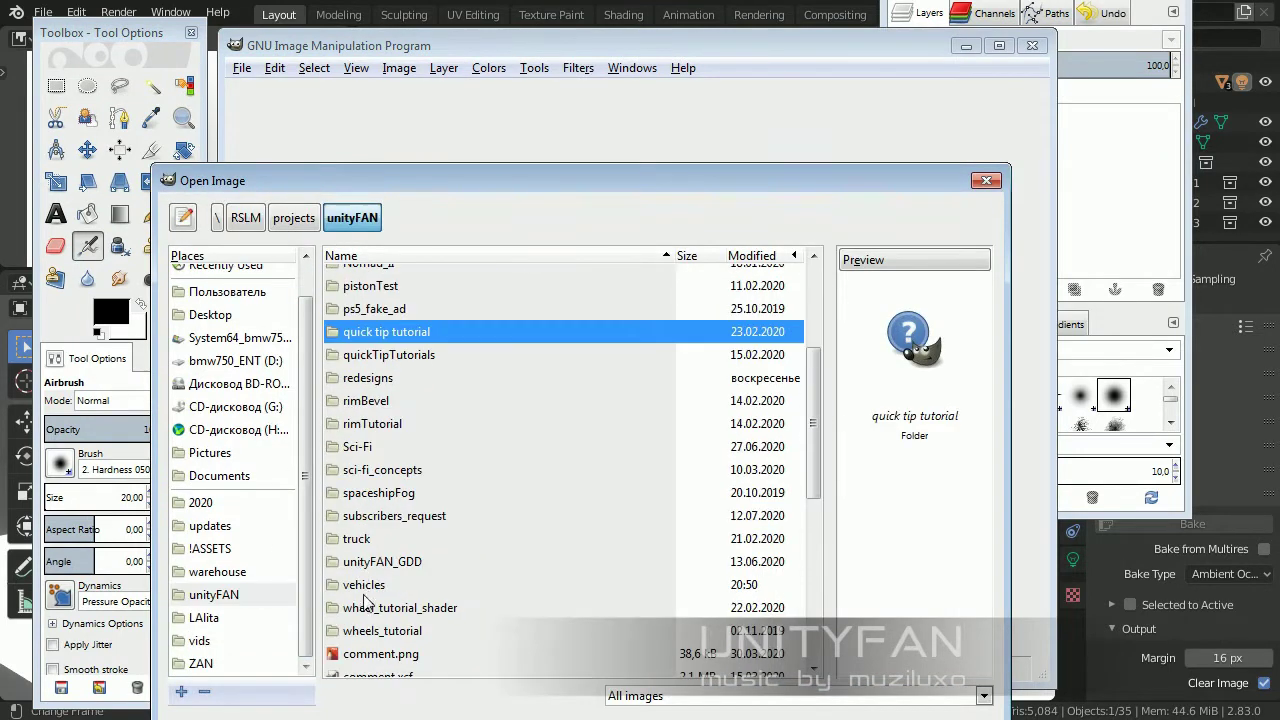
{"action": "double_click", "coordinate": [364, 588]}
{"action": "double_click", "coordinate": [368, 299]}
{"action": "double_click", "coordinate": [375, 275]}
Turn white into transparency, duplicate the layer to darken it, and overwrite shadow.png.
{"action": "left_click", "coordinate": [489, 67]}
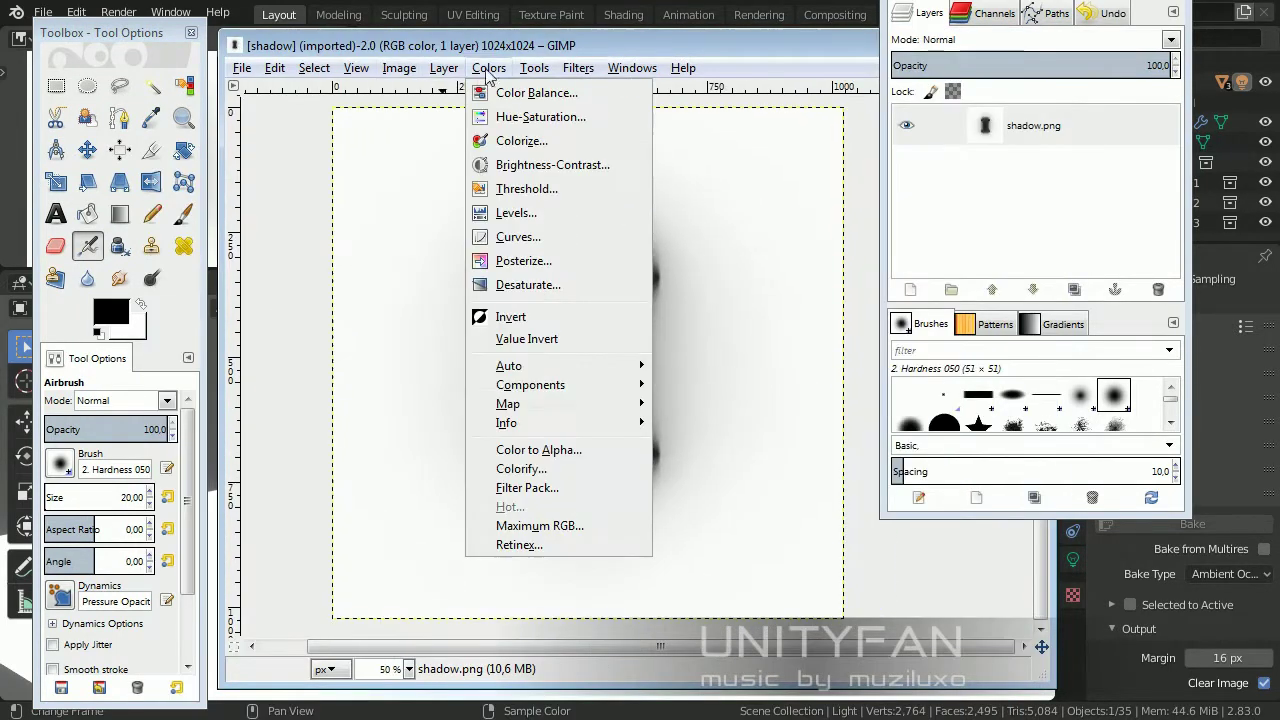
{"action": "left_click", "coordinate": [514, 449]}
{"action": "left_click", "coordinate": [508, 586]}
{"action": "left_click", "coordinate": [1074, 289]}
{"action": "left_click", "coordinate": [242, 67]}
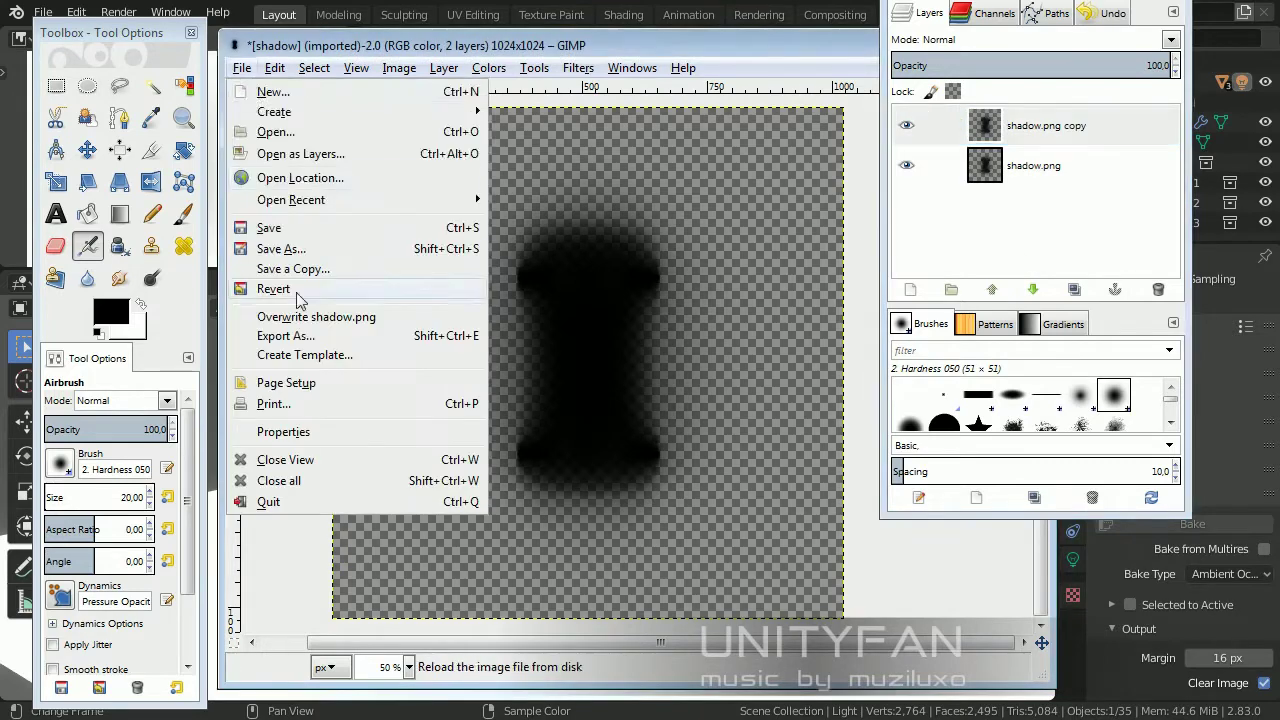
{"action": "left_click", "coordinate": [340, 314]}
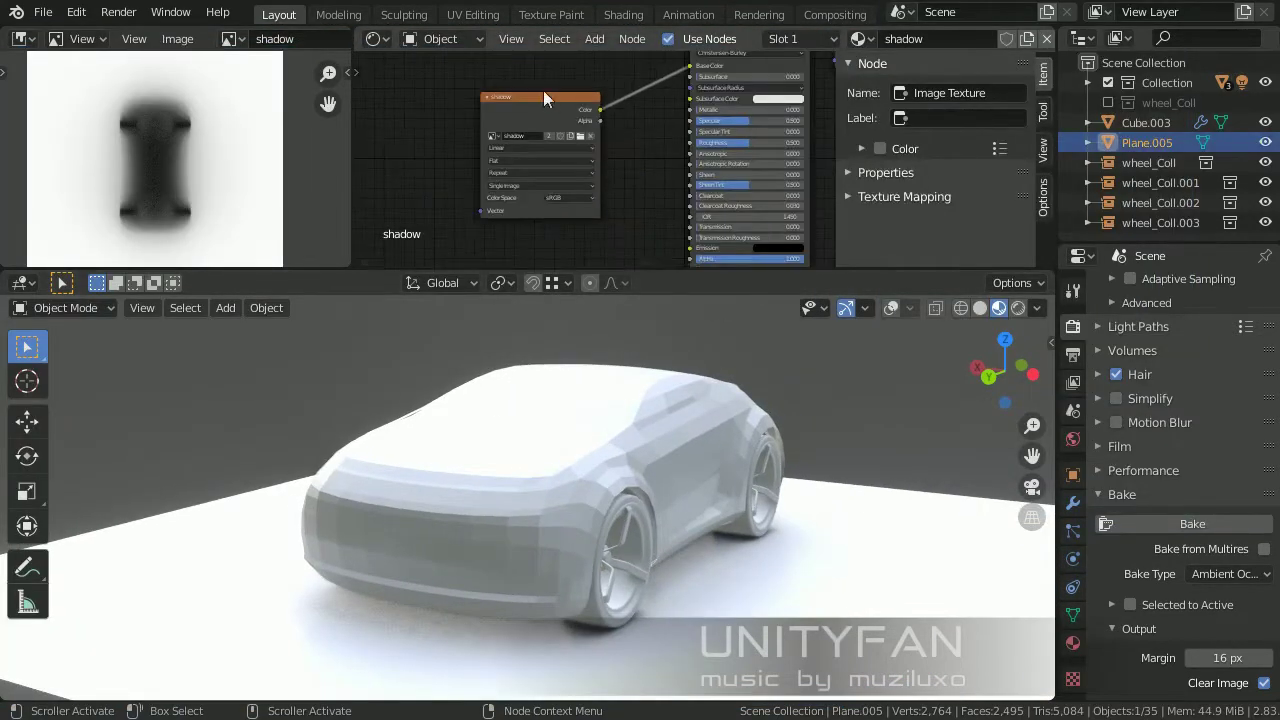
Link the image texture's Alpha to the shader Alpha and set Base Color to black.
{"action": "left_click_drag", "start_coordinate": [605, 150], "coordinate": [668, 206]}
{"action": "middle_click_drag", "start_coordinate": [617, 154], "coordinate": [600, 215]}
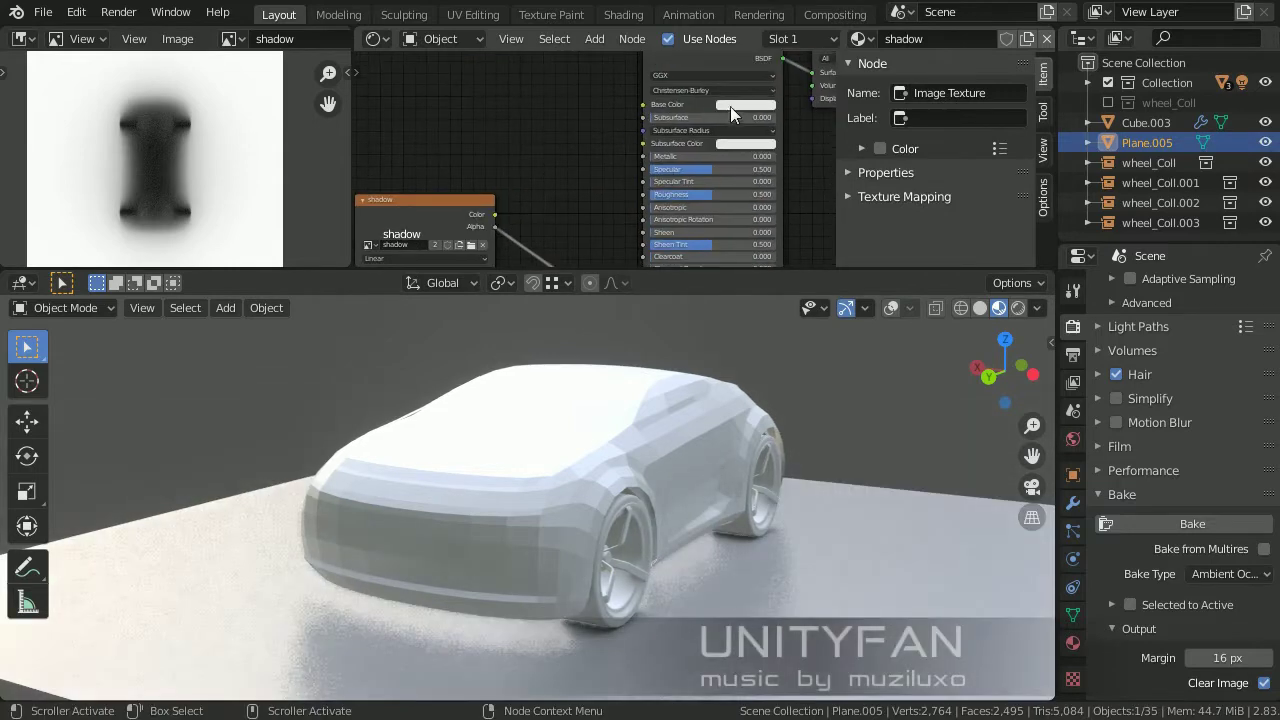
{"action": "left_click", "coordinate": [730, 106]}
{"action": "left_click_drag", "start_coordinate": [805, 238], "coordinate": [764, 238]}
{"action": "scroll", "coordinate": [1131, 513], "scroll_direction": "down", "scroll_amount": 2}
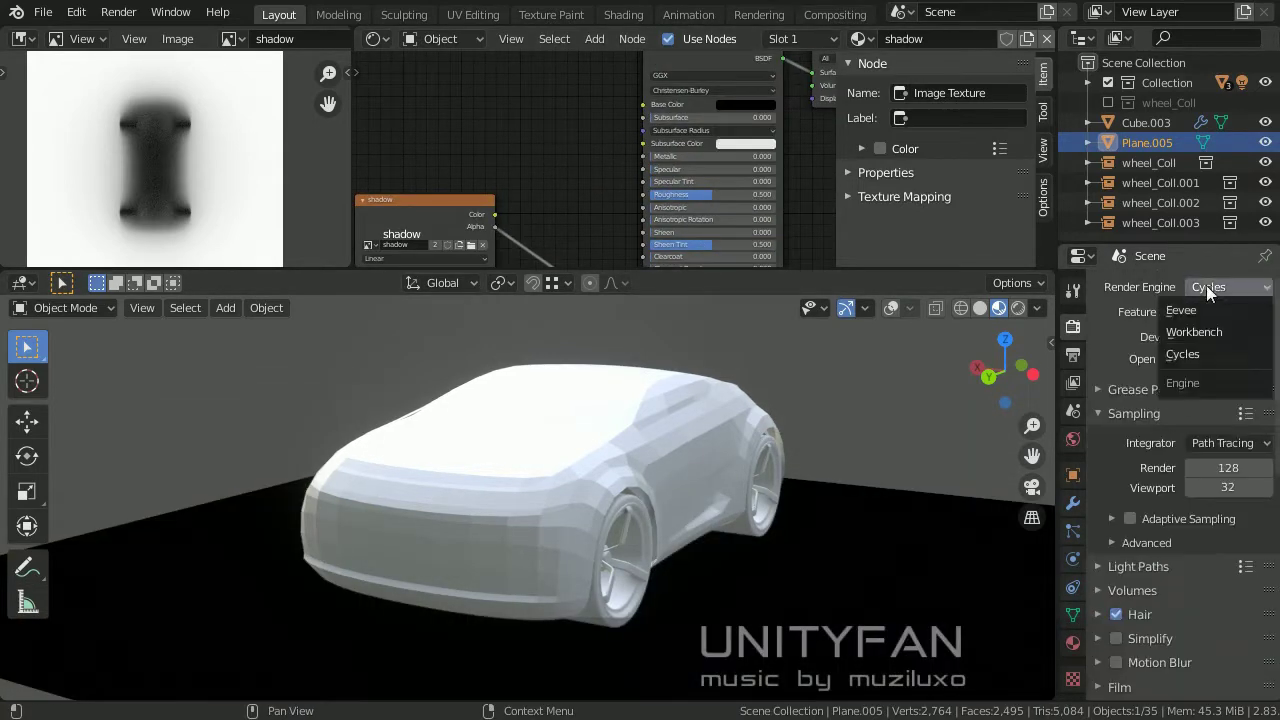
Switch back to Eevee, set the material's Blend Mode to Alpha Blend, and save.
{"action": "left_click", "coordinate": [1181, 310]}
{"action": "left_click", "coordinate": [1073, 643]}
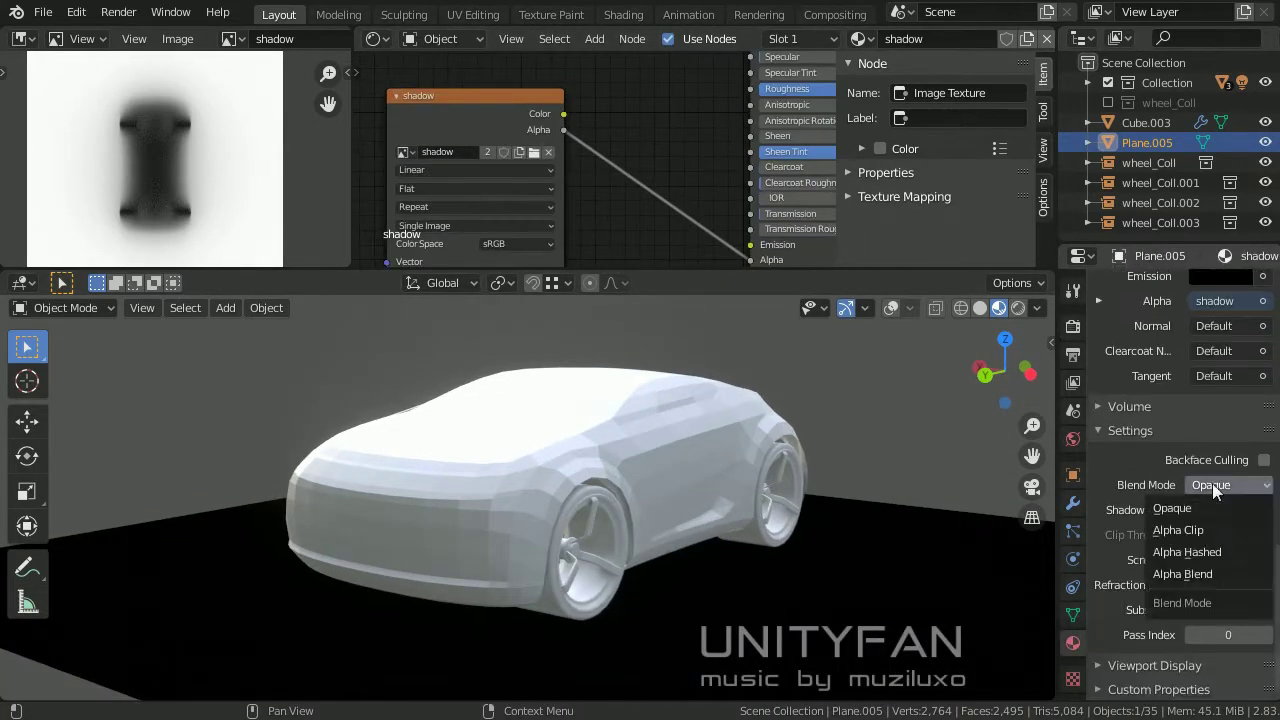
{"action": "left_click", "coordinate": [1183, 574]}
{"action": "key", "text": "ctrl+s"}
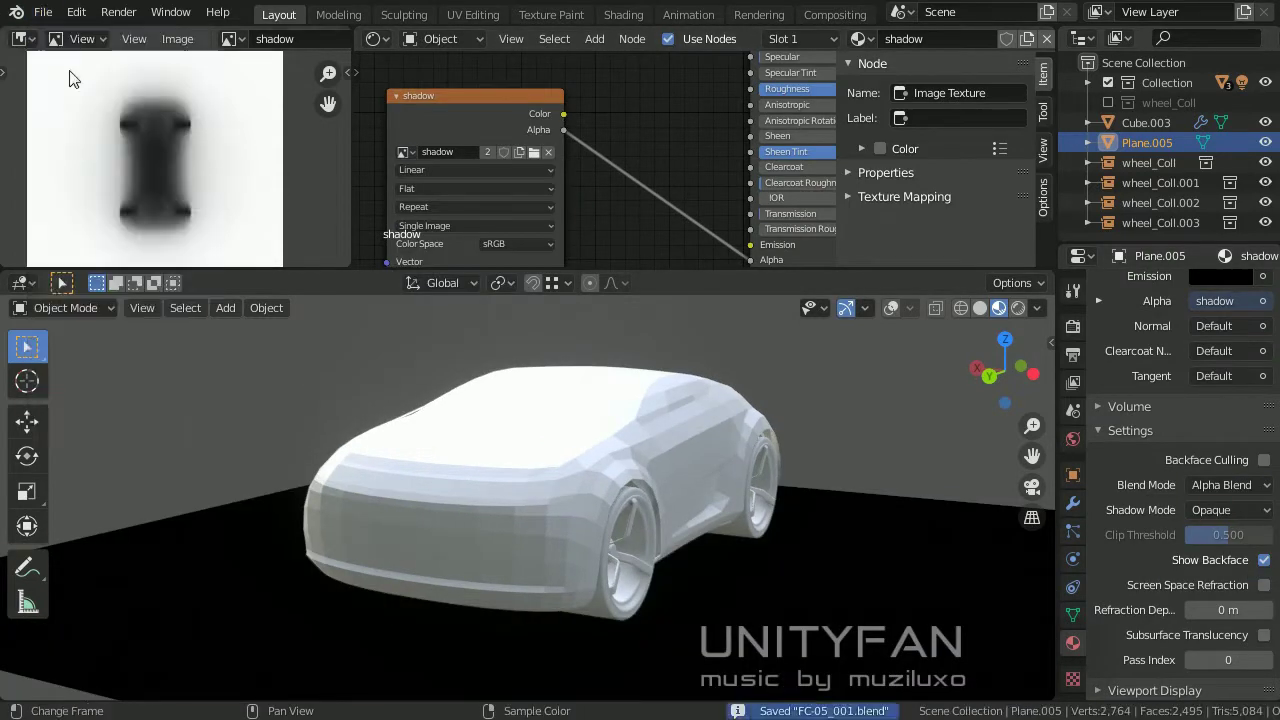
Reload the edited shadow image, then open the image list and area border options.
{"action": "left_click", "coordinate": [43, 12]}
{"action": "left_click", "coordinate": [290, 26]}
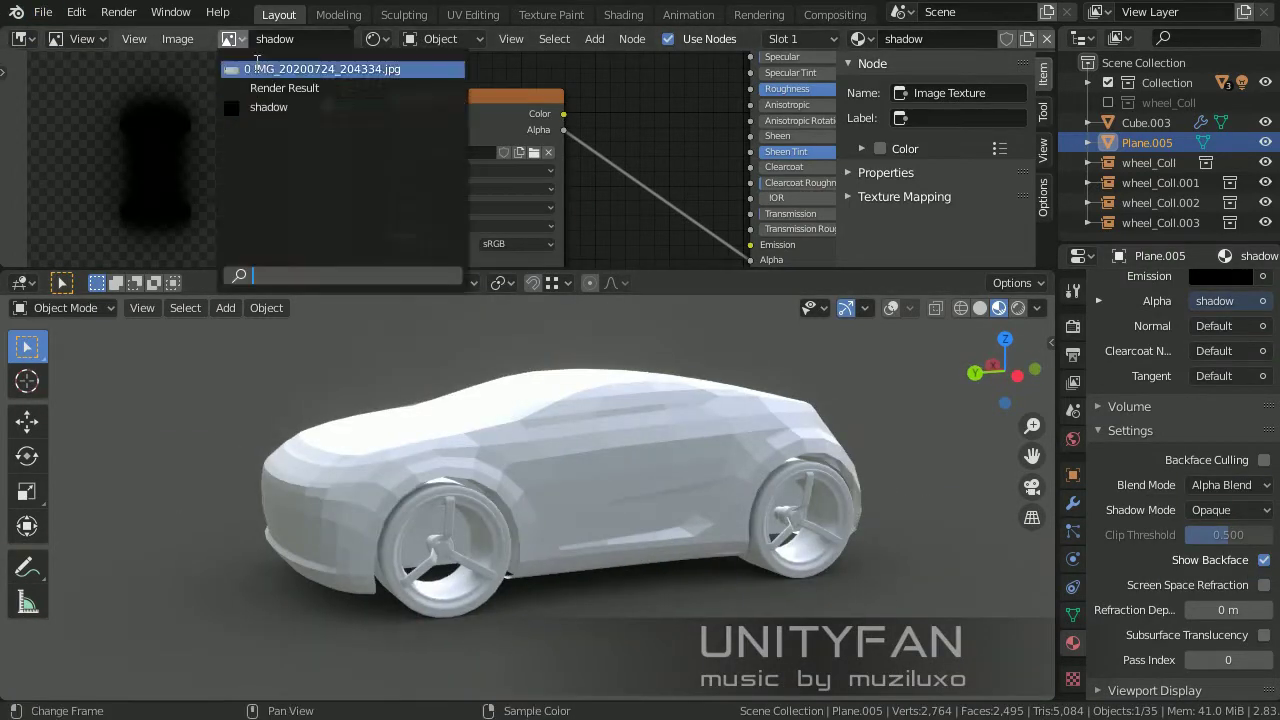
{"action": "left_click", "coordinate": [257, 68]}
{"action": "right_click", "coordinate": [366, 120]}
Show the car sketch across the joined top area and re-enable wheel_Coll.
{"action": "left_click", "coordinate": [351, 150]}
{"action": "left_click", "coordinate": [600, 150]}
{"action": "mouse_move", "coordinate": [600, 450]}
{"action": "middle_mouse_down"}
{"action": "mouse_move", "coordinate": [829, 502]}
{"action": "mouse_move", "coordinate": [1000, 400]}
{"action": "middle_mouse_up"}
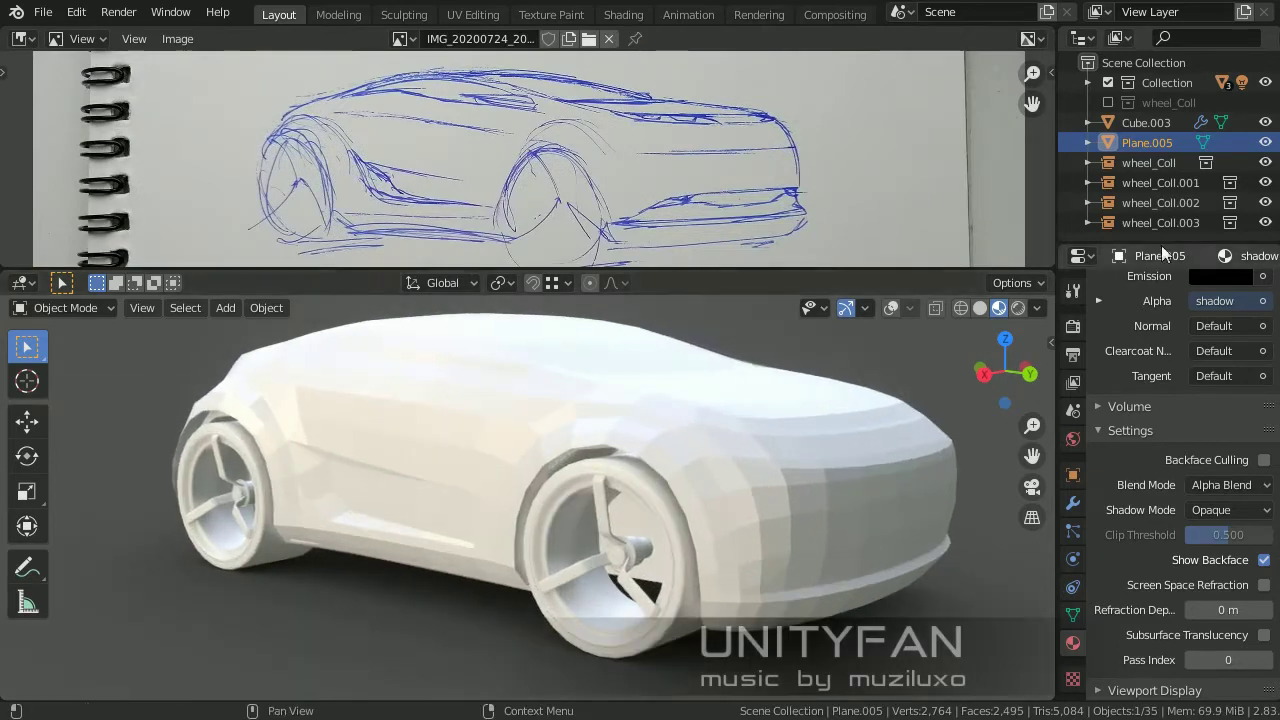
{"action": "left_click", "coordinate": [1108, 102]}
Select the wheel rim and give it a new material in Material Preview.
{"action": "middle_click_drag", "start_coordinate": [1118, 118], "coordinate": [614, 515]}
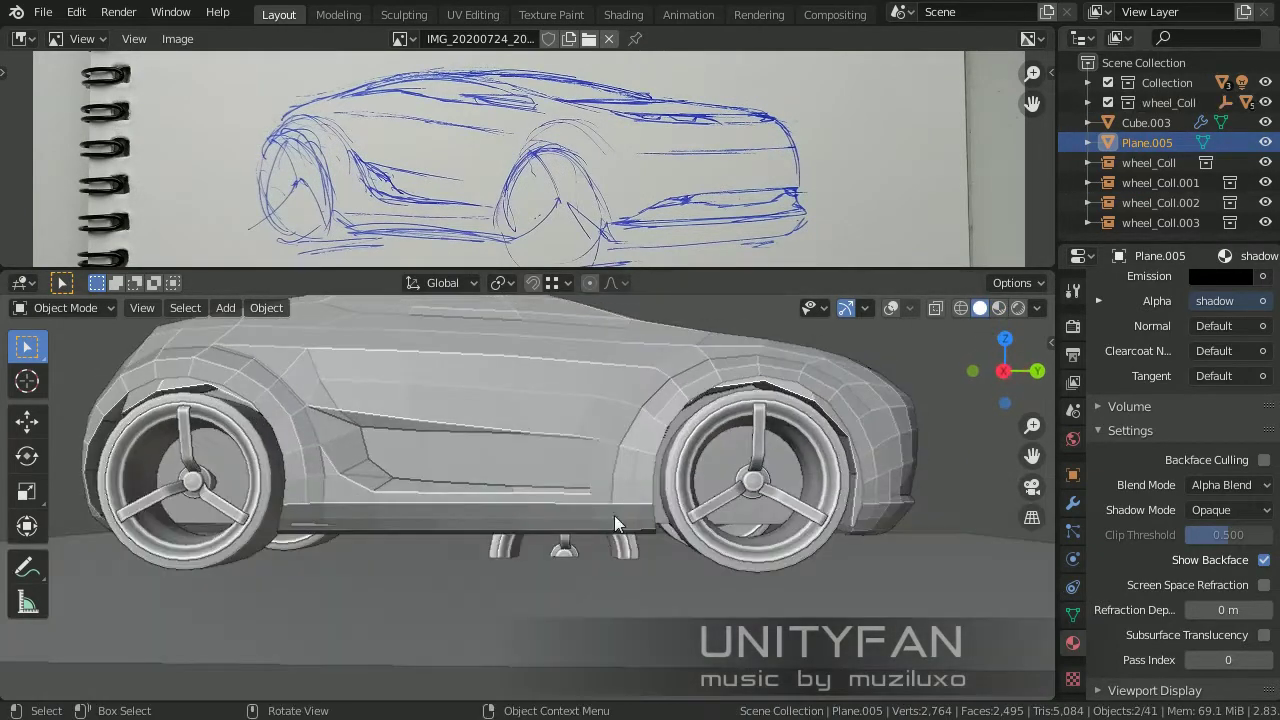
{"action": "scroll", "coordinate": [411, 540], "scroll_direction": "up", "scroll_amount": 5}
{"action": "left_click", "coordinate": [411, 540]}
{"action": "scroll", "coordinate": [411, 540], "scroll_direction": "down", "scroll_amount": 5}
{"action": "middle_click_drag", "start_coordinate": [470, 576], "coordinate": [611, 500]}
{"action": "key", "text": "shift+alt+z"}
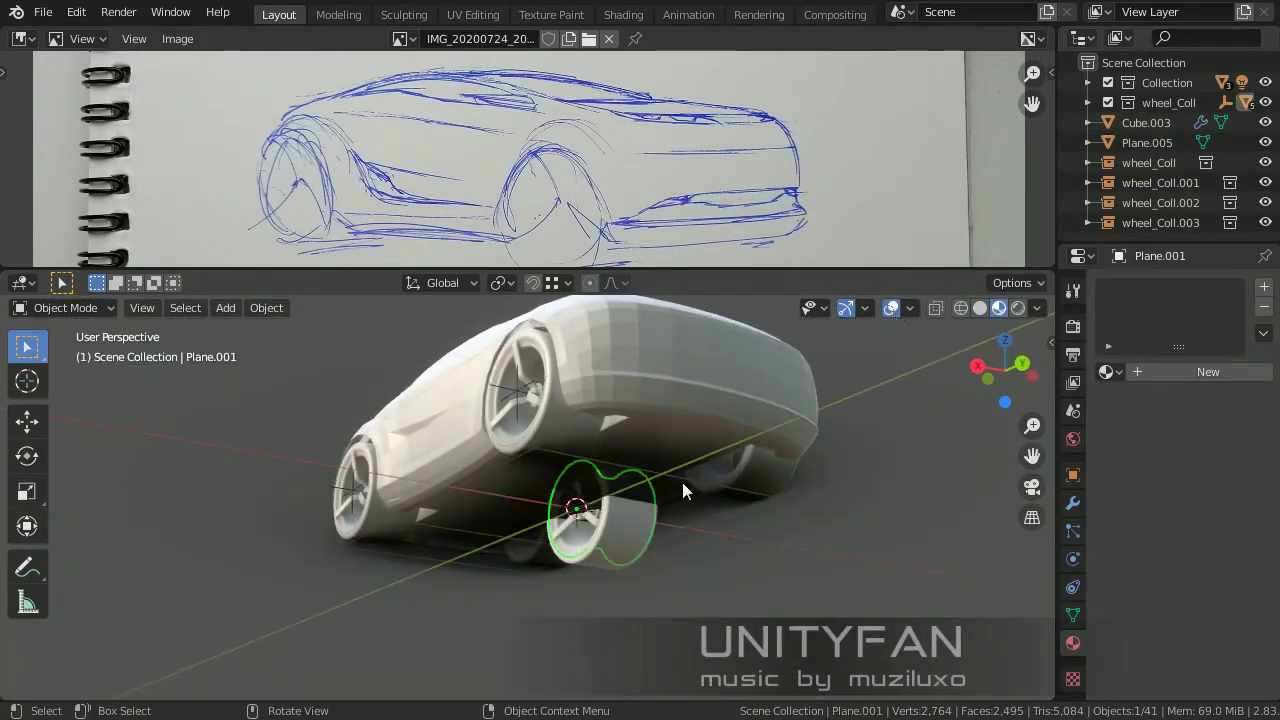
{"action": "middle_click_drag", "start_coordinate": [682, 482], "coordinate": [1069, 518], "text": "shift"}
{"action": "left_click", "coordinate": [1208, 371]}
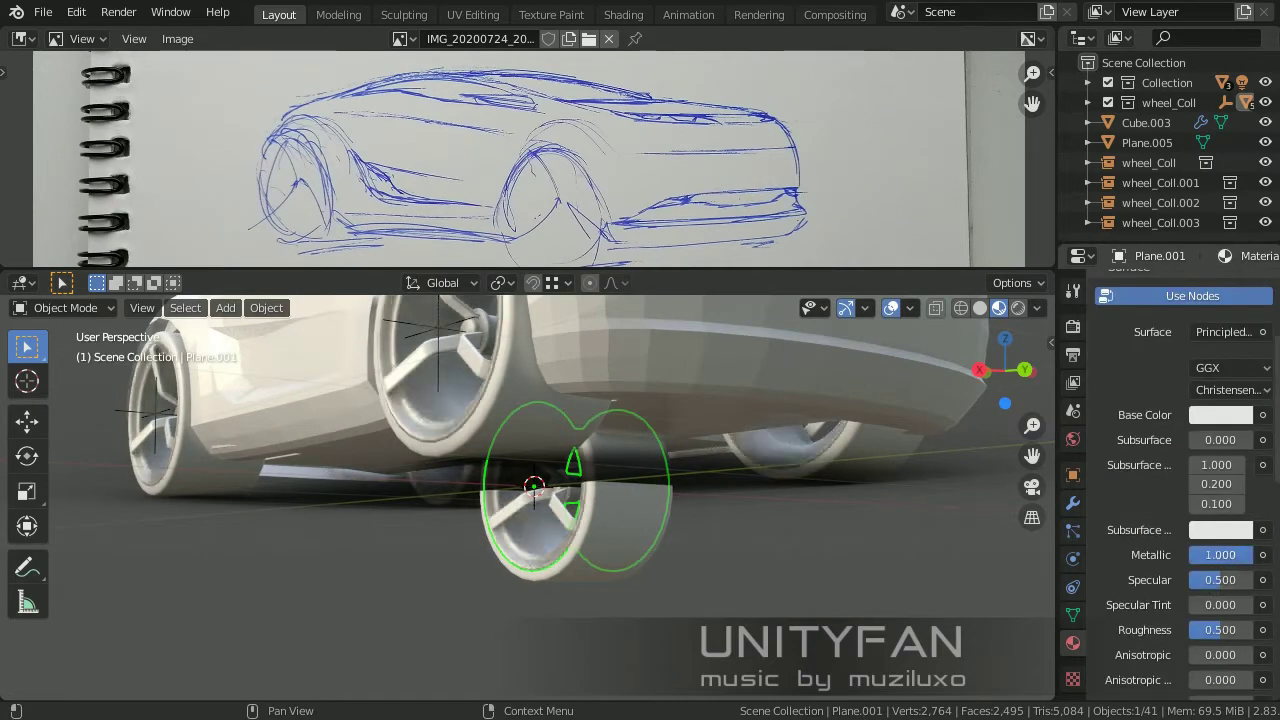
Apply the metallic material to the inner wheel parts with a black base colour.
{"action": "mouse_move", "coordinate": [600, 500]}
{"action": "middle_mouse_down"}
{"action": "mouse_move", "coordinate": [560, 540]}
{"action": "mouse_move", "coordinate": [540, 530]}
{"action": "middle_mouse_up"}
{"action": "scroll", "coordinate": [1180, 450], "scroll_direction": "up", "scroll_amount": 5}
{"action": "scroll", "coordinate": [510, 588], "scroll_direction": "up", "scroll_amount": 4}
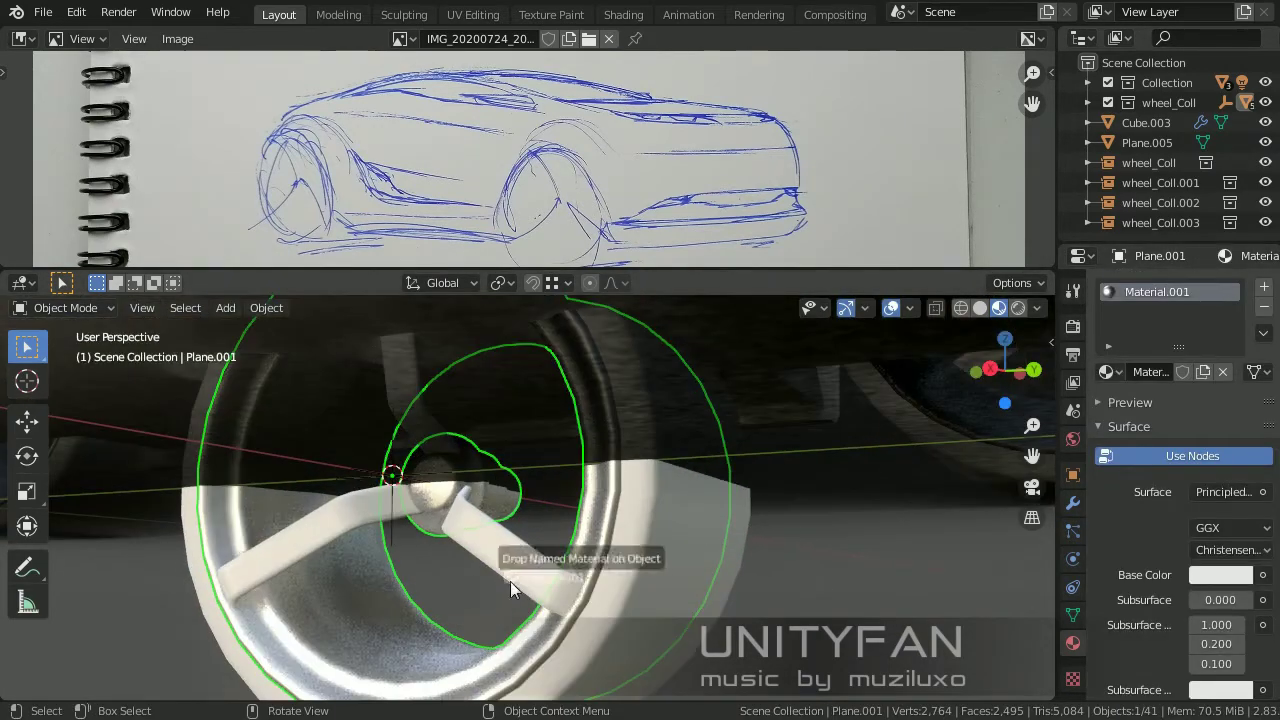
{"action": "scroll", "coordinate": [510, 588], "scroll_direction": "down", "scroll_amount": 4}
{"action": "left_click", "coordinate": [500, 560]}
{"action": "left_click", "coordinate": [564, 548]}
{"action": "middle_click_drag", "start_coordinate": [564, 548], "coordinate": [700, 500]}
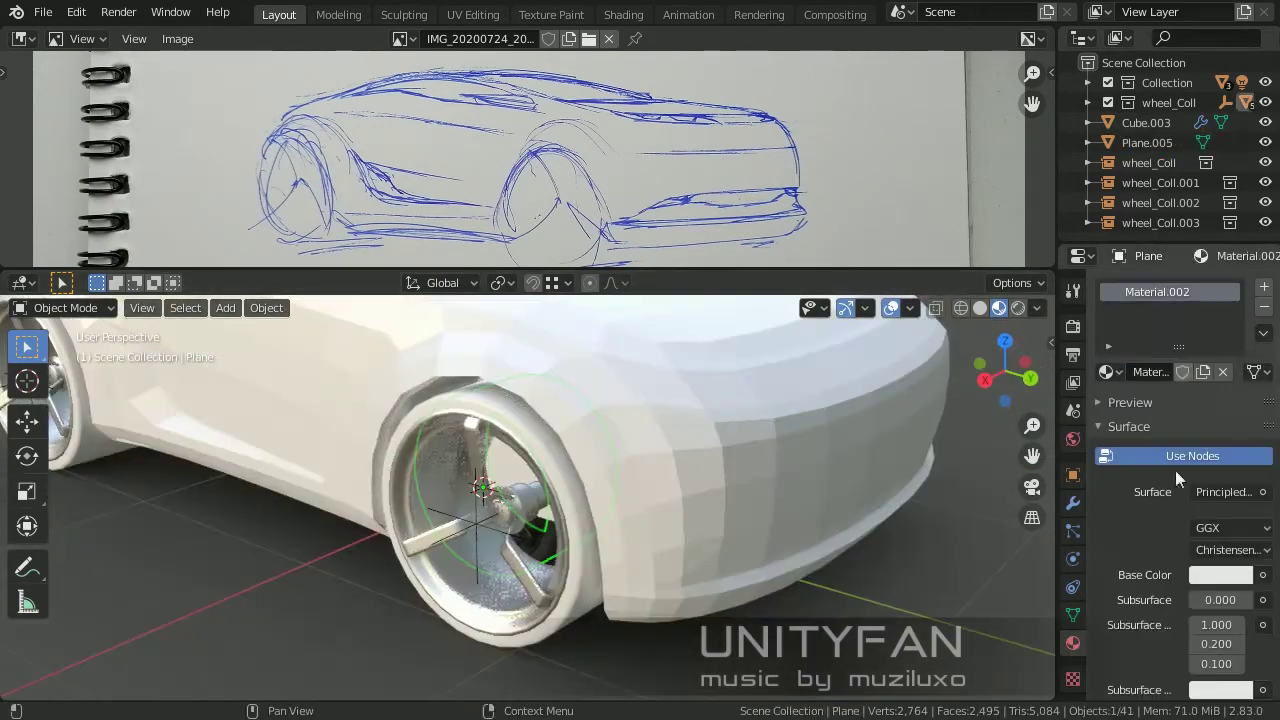
{"action": "left_click", "coordinate": [1220, 574]}
{"action": "left_click_drag", "start_coordinate": [1240, 290], "coordinate": [1240, 436]}
Select the shadow plane, then the car body.
{"action": "mouse_move", "coordinate": [700, 450]}
{"action": "middle_mouse_down"}
{"action": "mouse_move", "coordinate": [872, 426]}
{"action": "mouse_move", "coordinate": [511, 435]}
{"action": "mouse_move", "coordinate": [707, 428]}
{"action": "mouse_move", "coordinate": [600, 450]}
{"action": "middle_mouse_up"}
{"action": "left_click", "coordinate": [872, 426]}
{"action": "left_click", "coordinate": [707, 428]}
Set the car body's base colour to black and reselect the body.
{"action": "left_click", "coordinate": [1220, 574]}
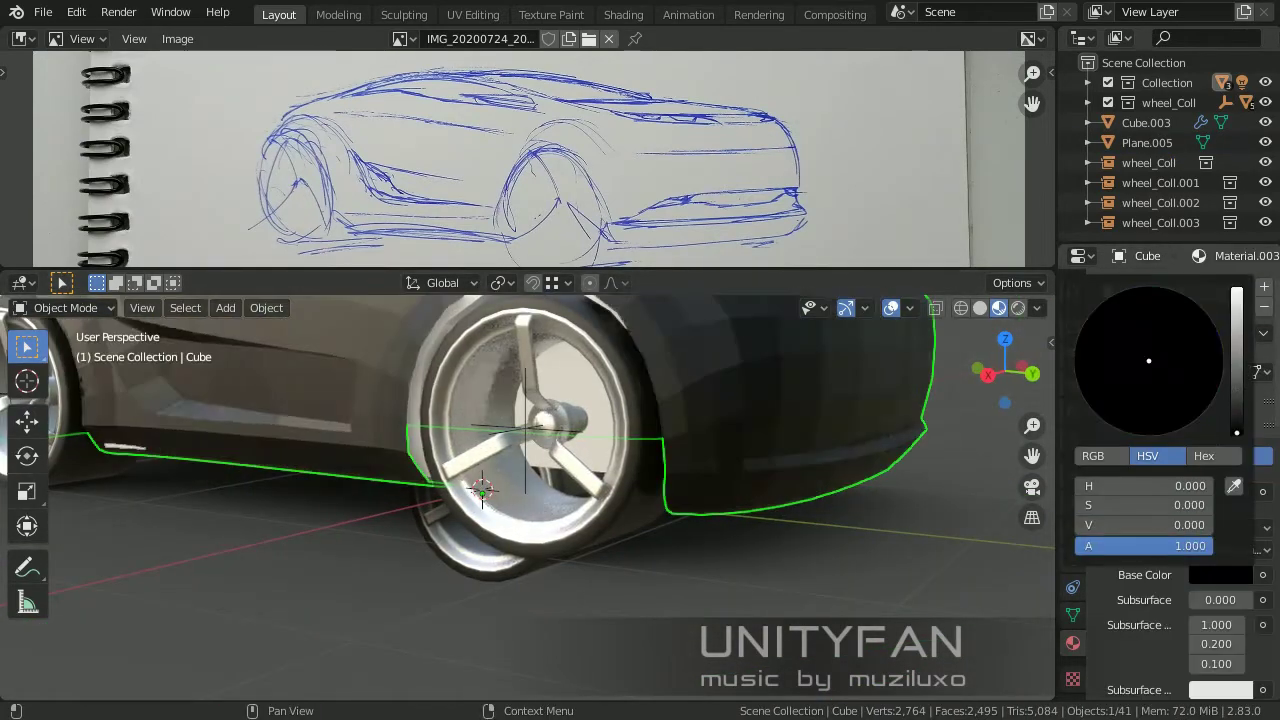
{"action": "mouse_move", "coordinate": [1000, 470]}
{"action": "middle_mouse_down"}
{"action": "mouse_move", "coordinate": [832, 478]}
{"action": "mouse_move", "coordinate": [766, 416]}
{"action": "mouse_move", "coordinate": [900, 400]}
{"action": "middle_mouse_up"}
{"action": "left_click", "coordinate": [766, 416]}
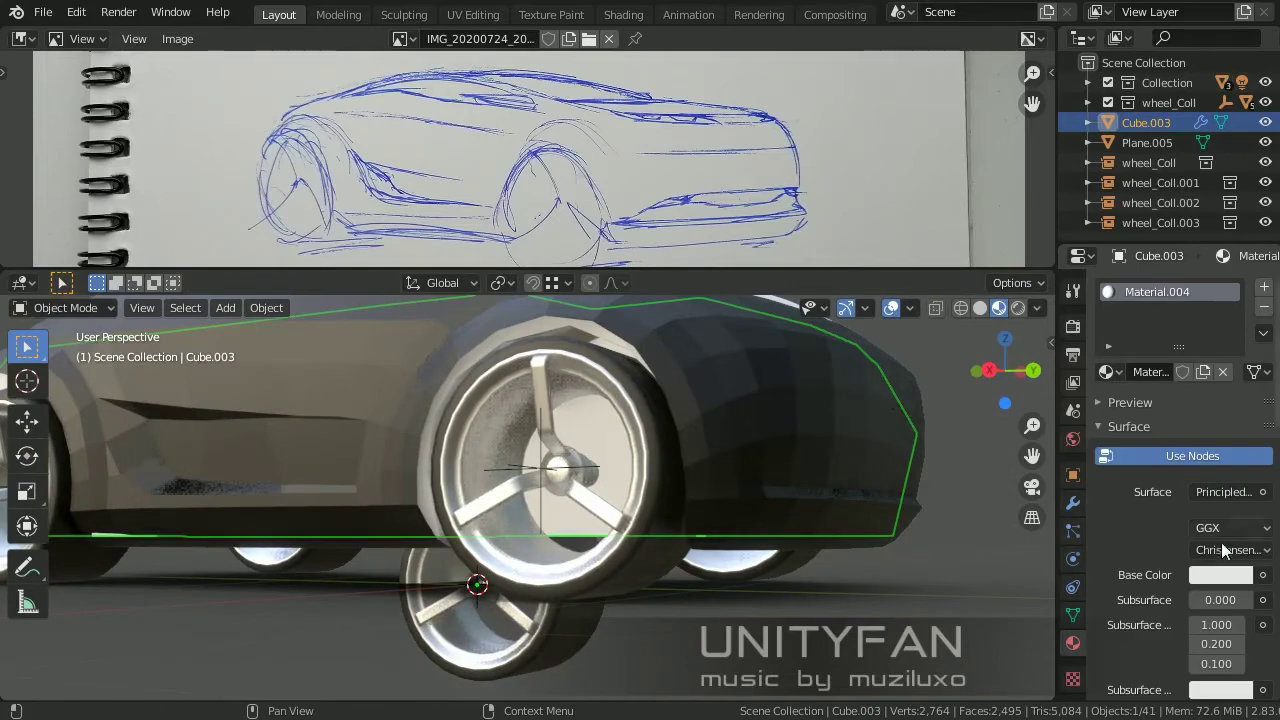
{"action": "mouse_move", "coordinate": [640, 470]}
{"action": "middle_mouse_down"}
{"action": "mouse_move", "coordinate": [707, 524]}
{"action": "mouse_move", "coordinate": [561, 465]}
{"action": "mouse_move", "coordinate": [500, 414]}
{"action": "mouse_move", "coordinate": [560, 440]}
{"action": "middle_mouse_up"}
{"action": "left_click", "coordinate": [707, 524]}
Make the windshield glass black and shade it smooth.
{"action": "left_click", "coordinate": [500, 414]}
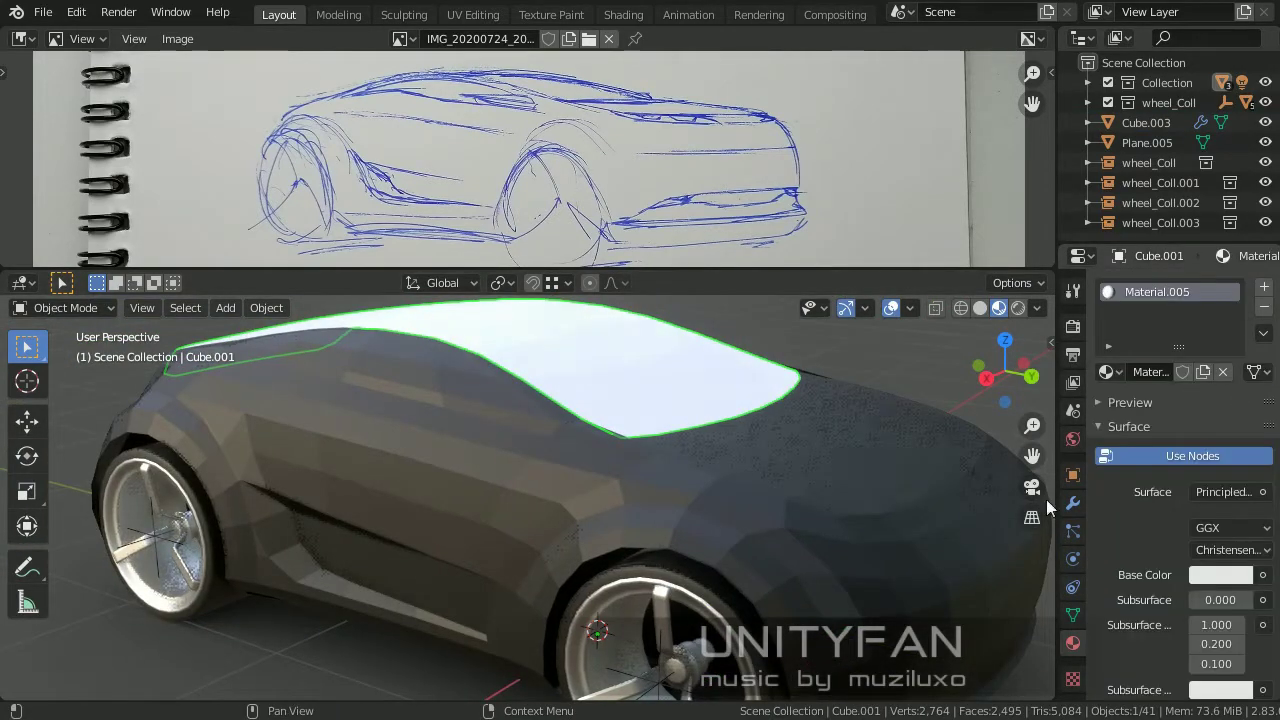
{"action": "left_click", "coordinate": [1220, 574]}
{"action": "left_click", "coordinate": [1238, 428]}
{"action": "right_click", "coordinate": [643, 420]}
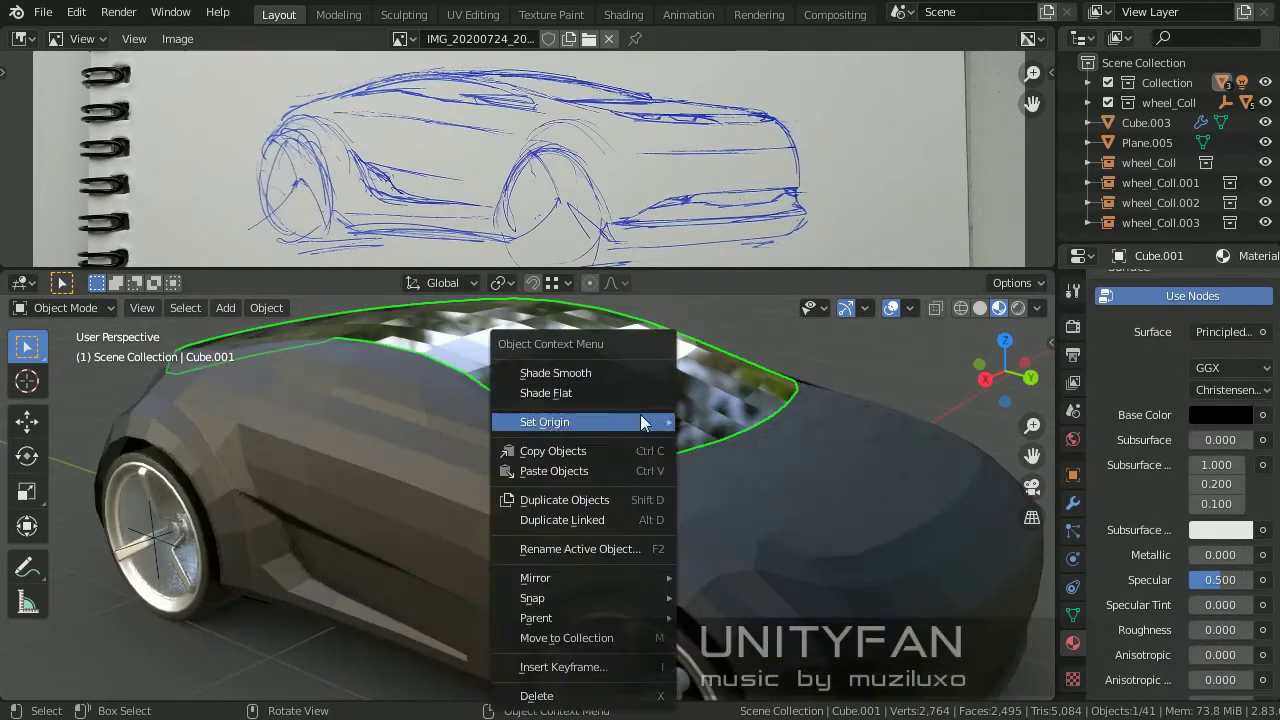
{"action": "left_click", "coordinate": [595, 370]}
Hide the viewport overlays for a clean view of the car.
{"action": "mouse_move", "coordinate": [595, 370]}
{"action": "middle_mouse_down"}
{"action": "mouse_move", "coordinate": [886, 400]}
{"action": "mouse_move", "coordinate": [781, 453]}
{"action": "middle_mouse_up"}
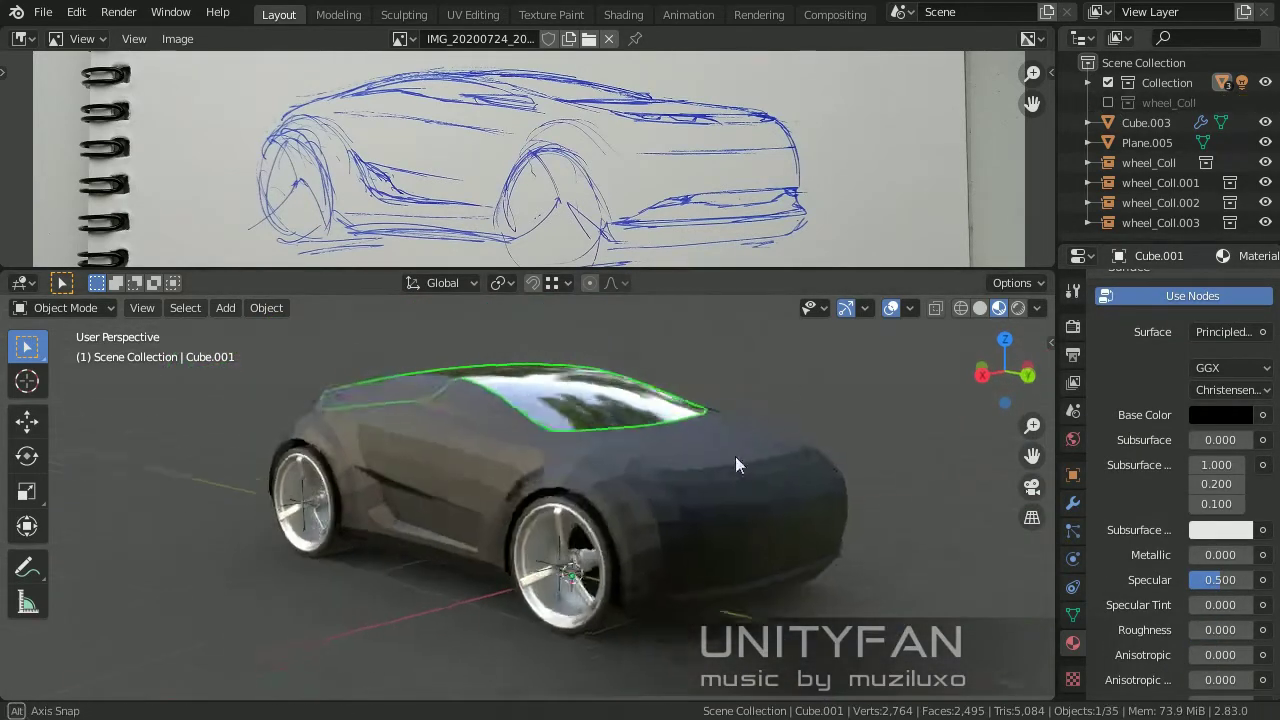
{"action": "scroll", "coordinate": [735, 456], "scroll_direction": "up", "scroll_amount": 3}
{"action": "left_click", "coordinate": [891, 308]}
{"action": "mouse_move", "coordinate": [898, 310]}
{"action": "middle_mouse_down"}
{"action": "mouse_move", "coordinate": [828, 535]}
{"action": "mouse_move", "coordinate": [770, 530]}
{"action": "middle_mouse_up"}
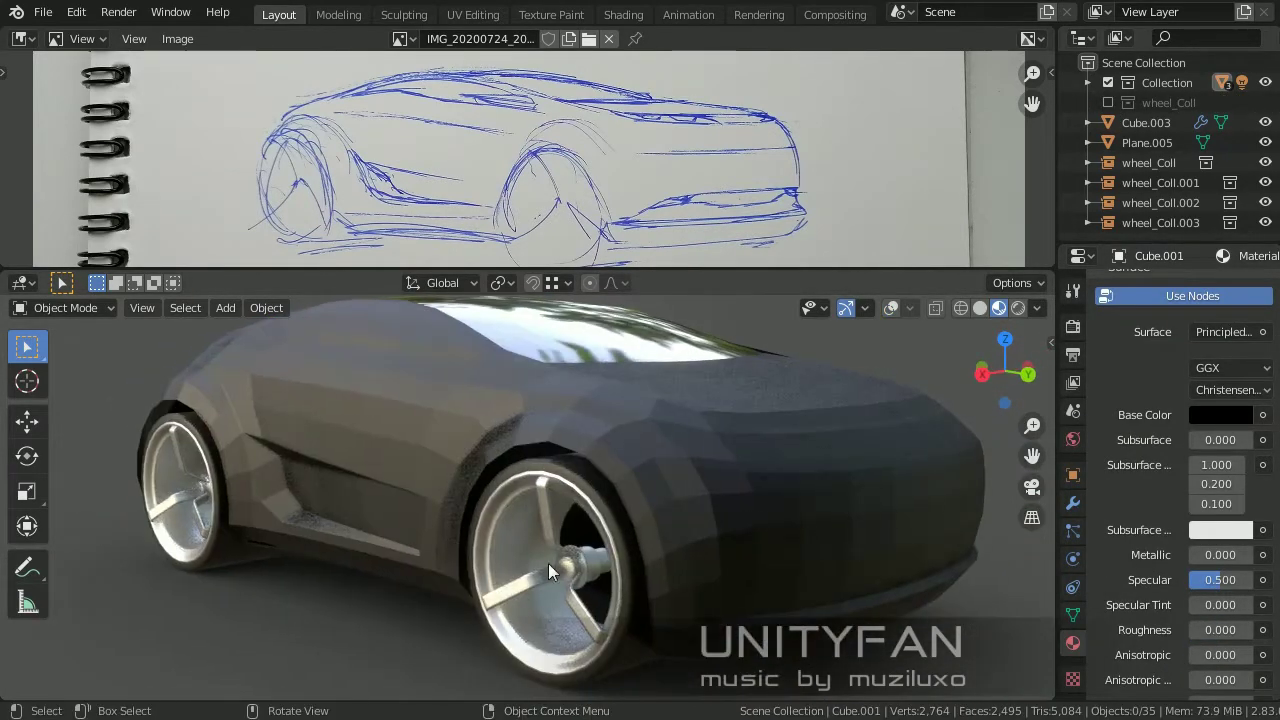
Name the wheel disk material 'wheelDisk' and tone its colour down to grey.
{"action": "left_click", "coordinate": [592, 627]}
{"action": "middle_click_drag", "start_coordinate": [592, 627], "coordinate": [578, 627]}
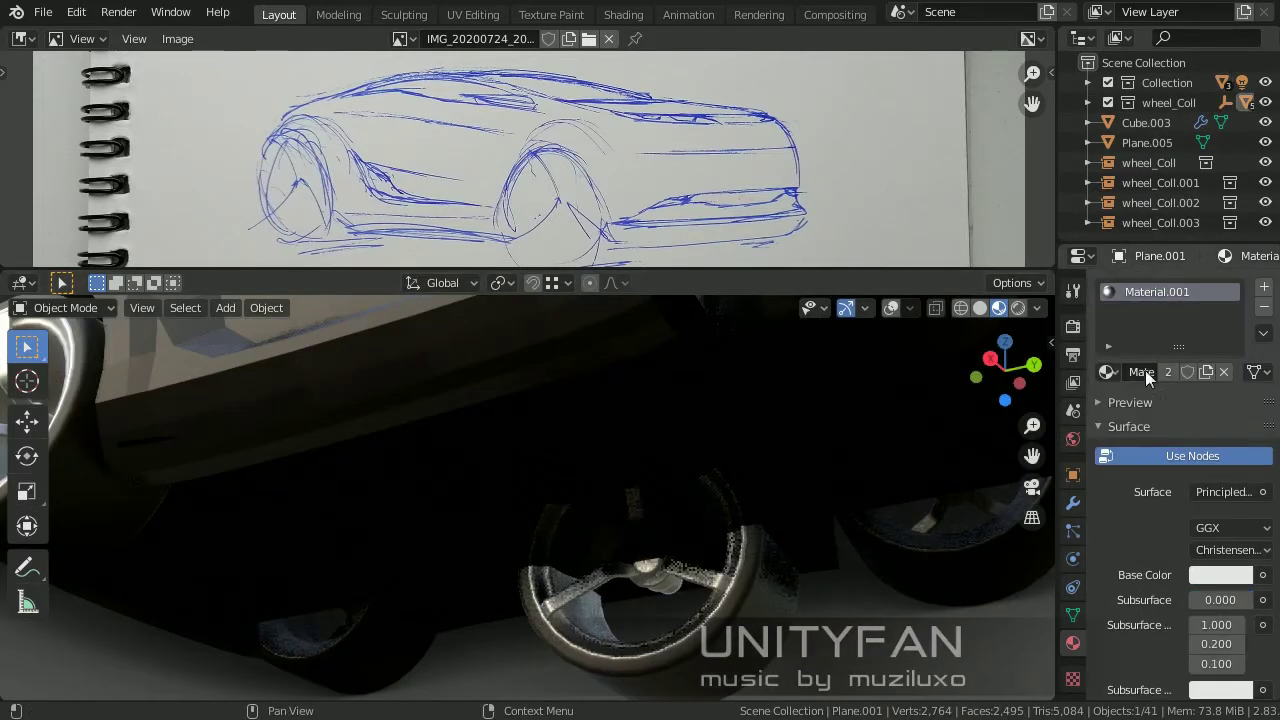
{"action": "type", "text": "wheelDisk"}
{"action": "key", "text": "Return"}
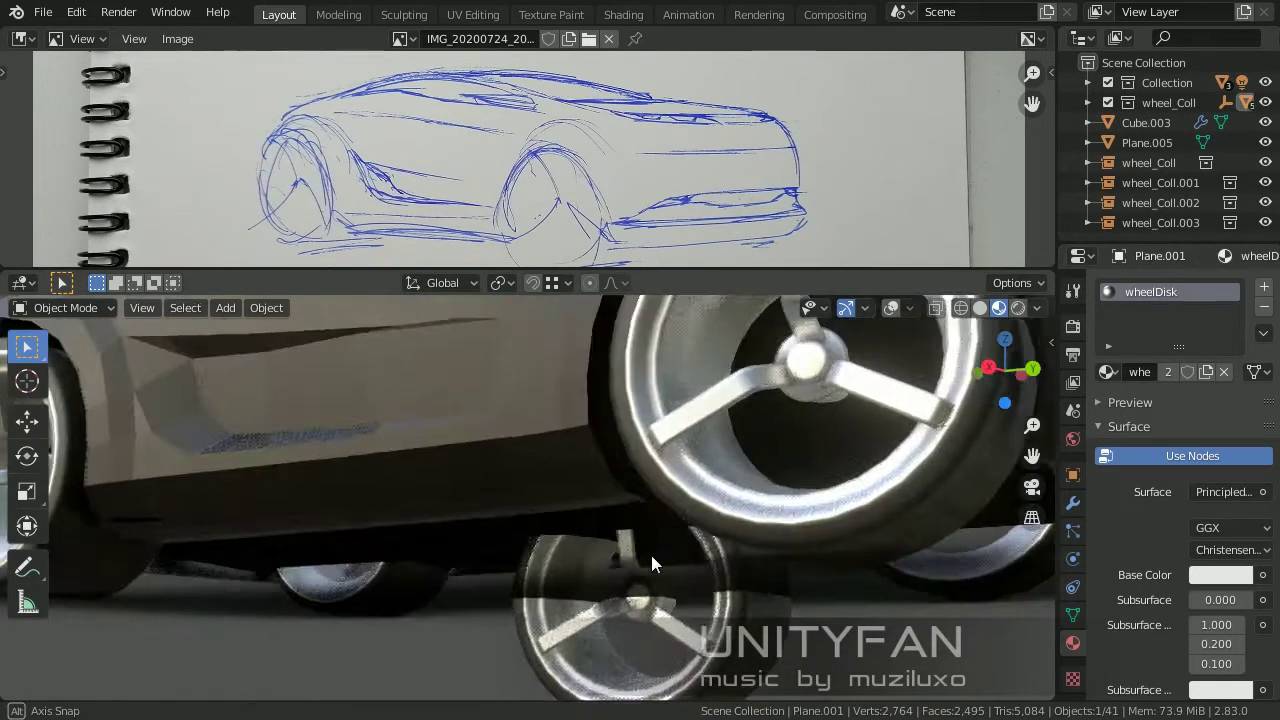
{"action": "left_click", "coordinate": [1220, 574]}
{"action": "left_click_drag", "start_coordinate": [1248, 300], "coordinate": [1248, 370]}
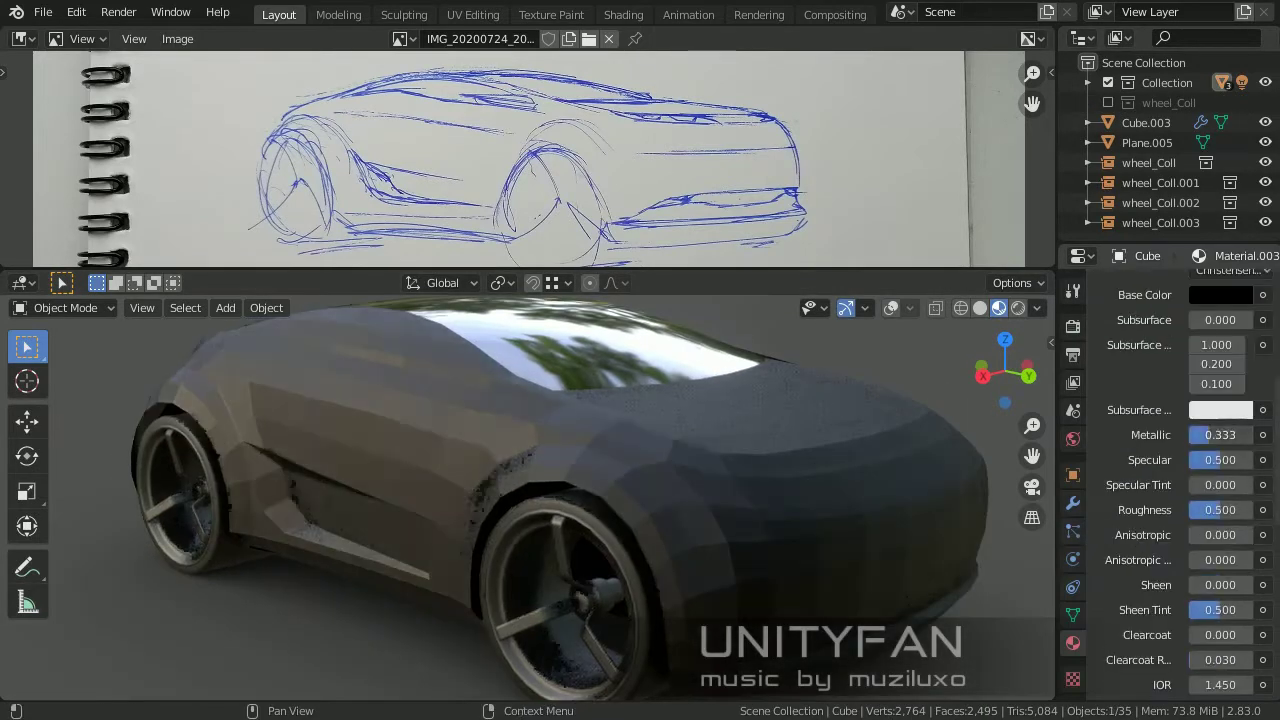
Make the body shiny with Metallic 0.939 and Clearcoat 1.000.
{"action": "right_click", "coordinate": [1220, 434]}
{"action": "left_click_drag", "start_coordinate": [1220, 434], "coordinate": [1258, 442]}
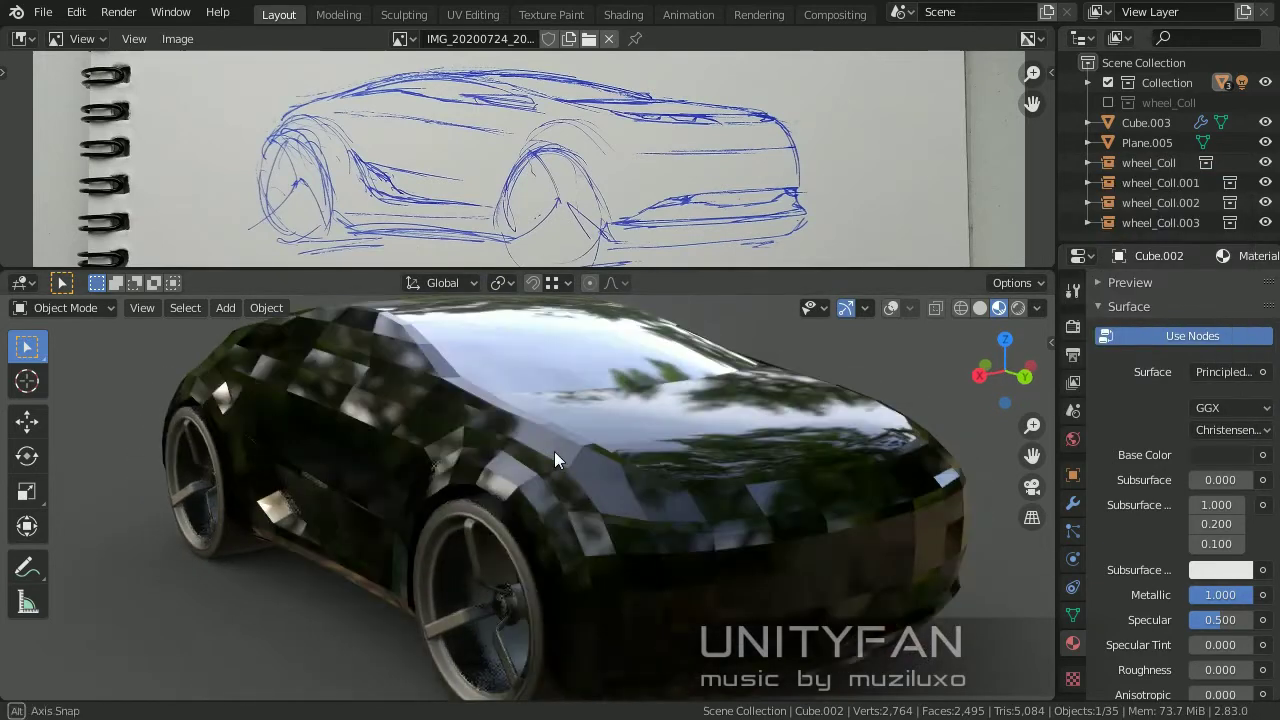
{"action": "scroll", "coordinate": [1214, 586], "scroll_direction": "down", "scroll_amount": 1}
{"action": "key", "text": "BackSpace"}
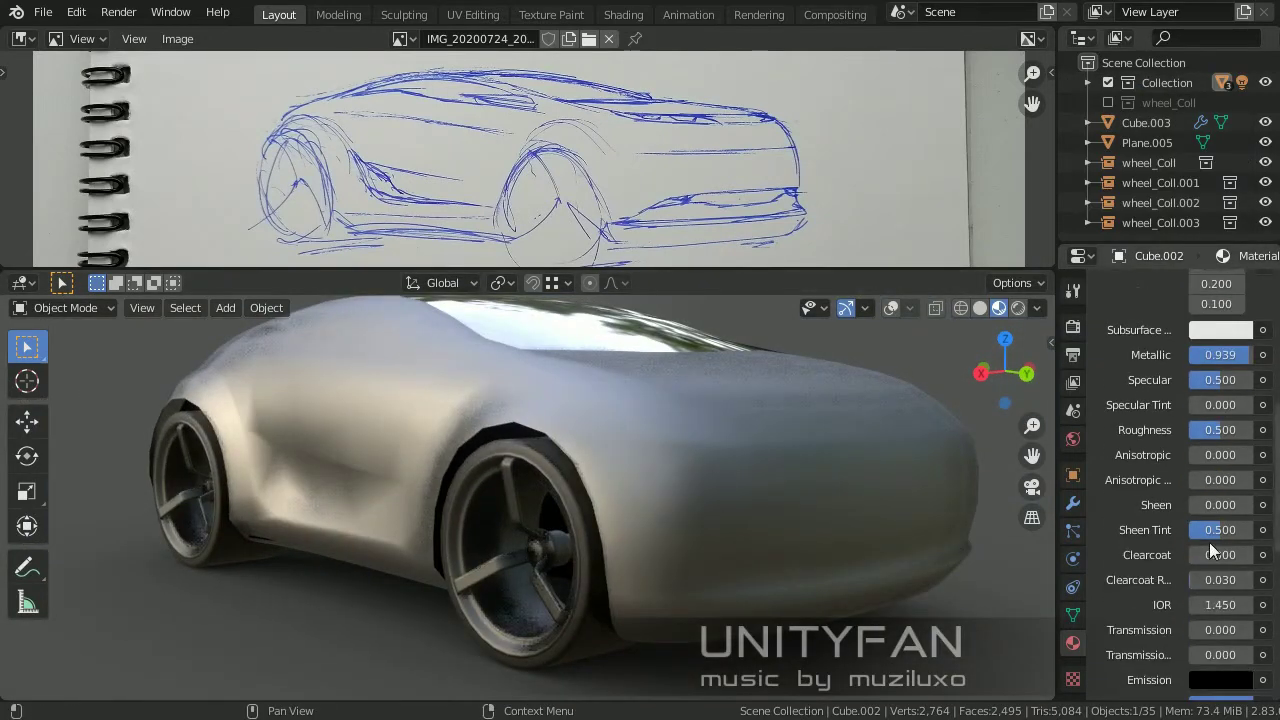
{"action": "scroll", "coordinate": [1209, 542], "scroll_direction": "down", "scroll_amount": 1}
{"action": "key", "text": "ctrl+v"}
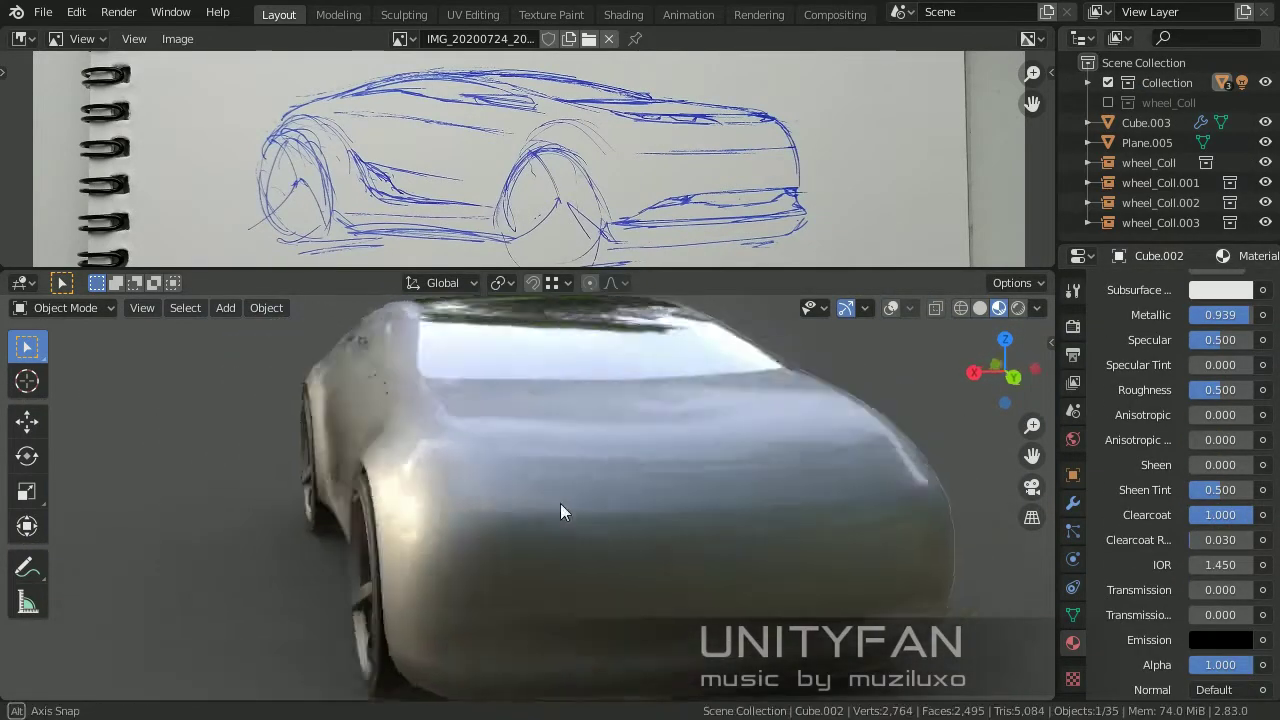
In Edit Mode on the body, make a knife cut across the car roof.
{"action": "key", "text": "Tab"}
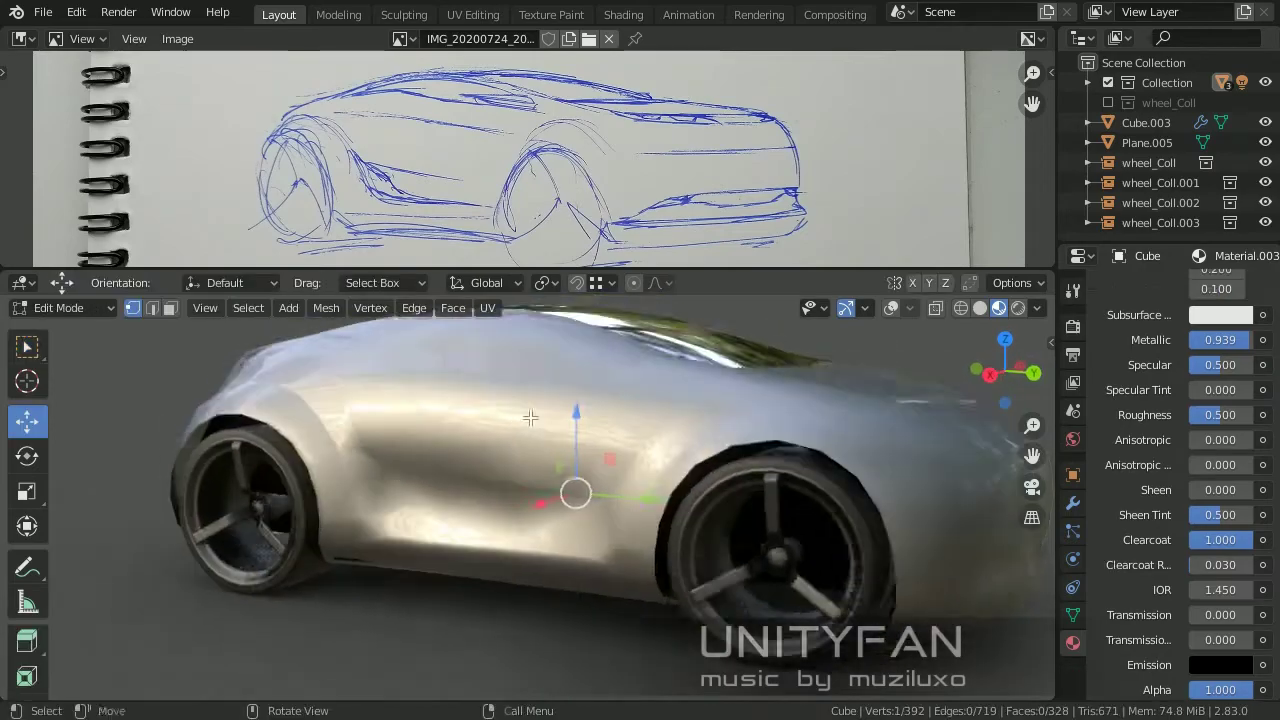
{"action": "scroll", "coordinate": [427, 451], "scroll_direction": "up", "scroll_amount": 3}
{"action": "middle_click_drag", "start_coordinate": [427, 451], "coordinate": [806, 548]}
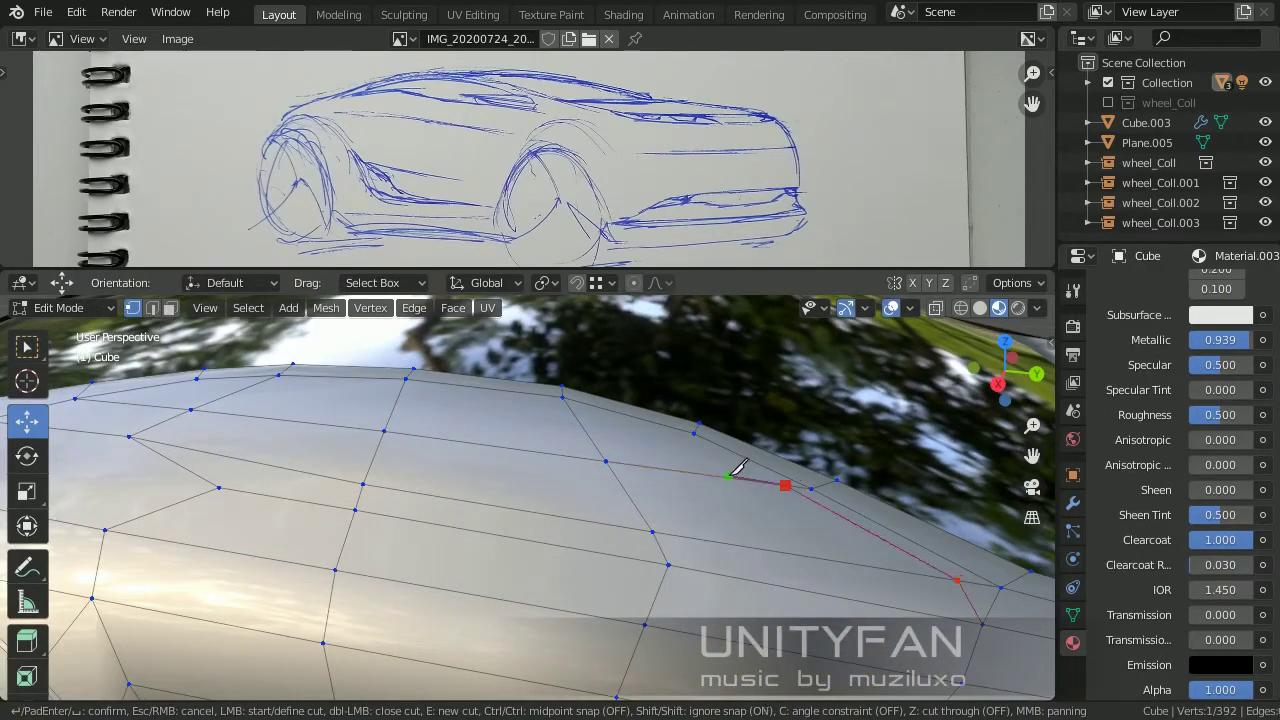
{"action": "middle_click_drag", "start_coordinate": [738, 468], "coordinate": [848, 492]}
{"action": "middle_click_drag", "start_coordinate": [283, 413], "coordinate": [402, 423]}
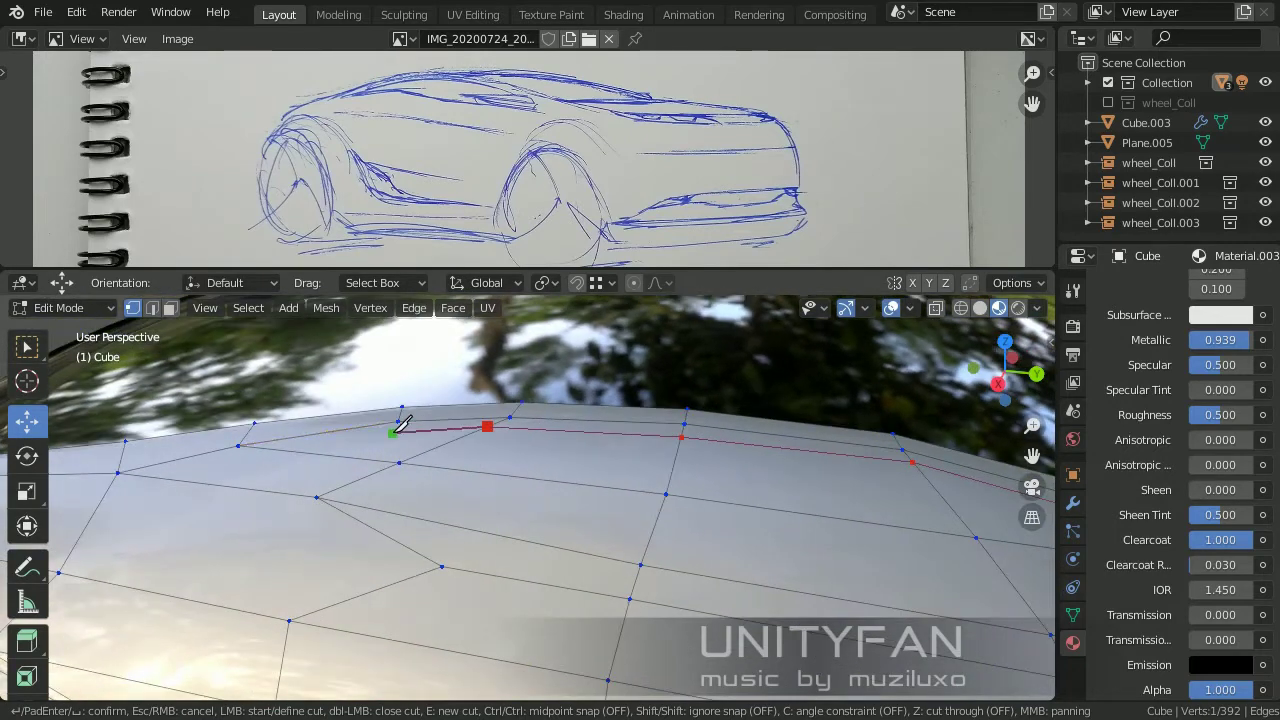
{"action": "middle_click_drag", "start_coordinate": [165, 479], "coordinate": [236, 340]}
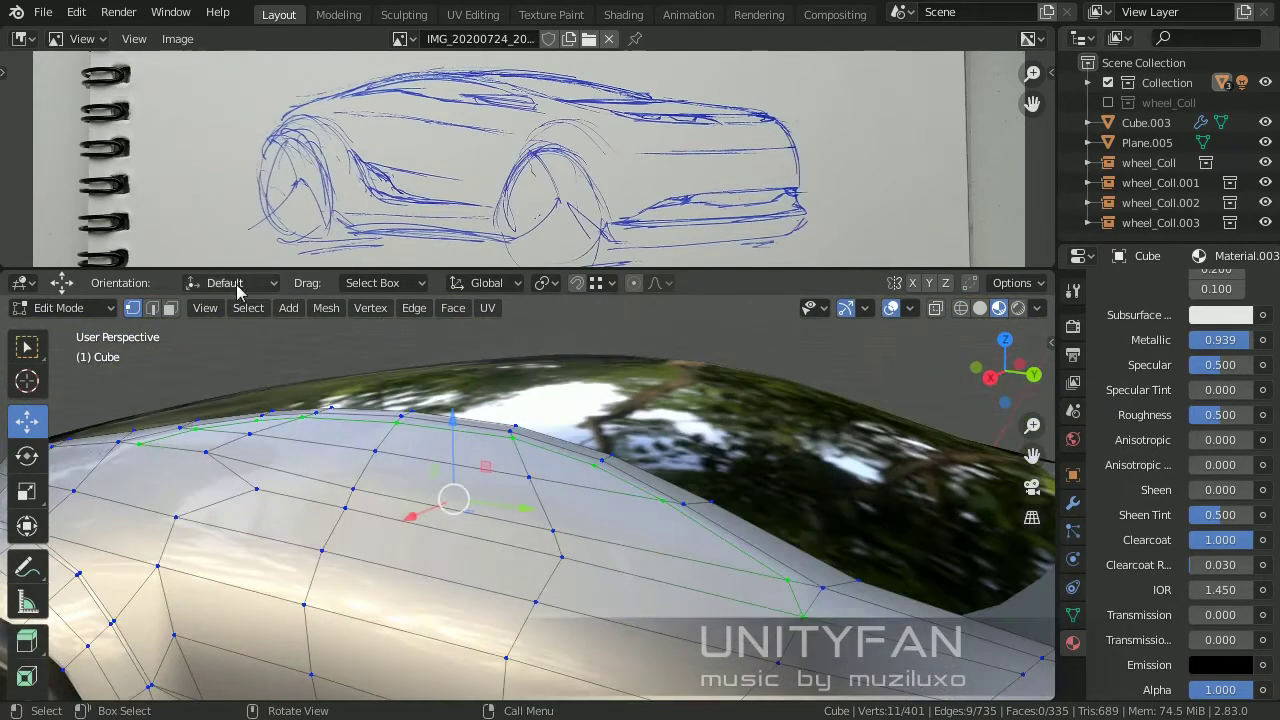
{"action": "middle_click_drag", "start_coordinate": [677, 561], "coordinate": [710, 503]}
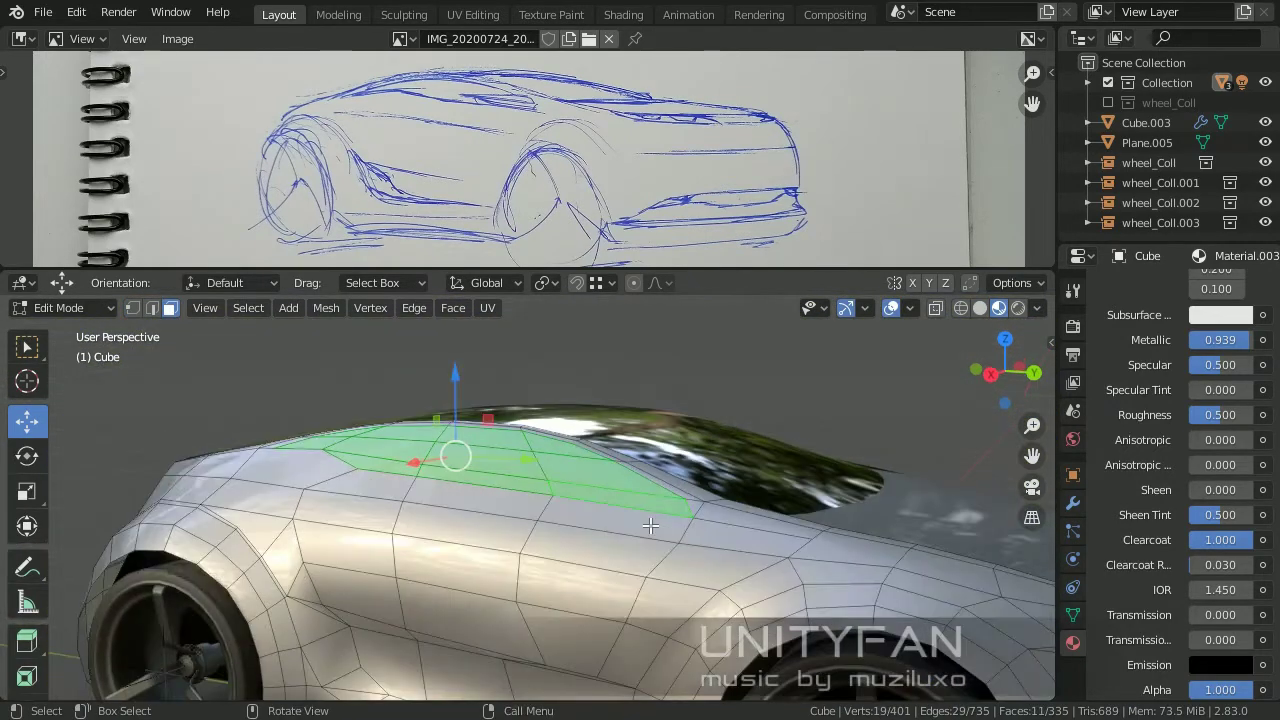
Give a car piece the shared material and select the Cube.004 window face.
{"action": "key", "text": "Tab"}
{"action": "left_click_drag", "start_coordinate": [560, 437], "coordinate": [560, 440]}
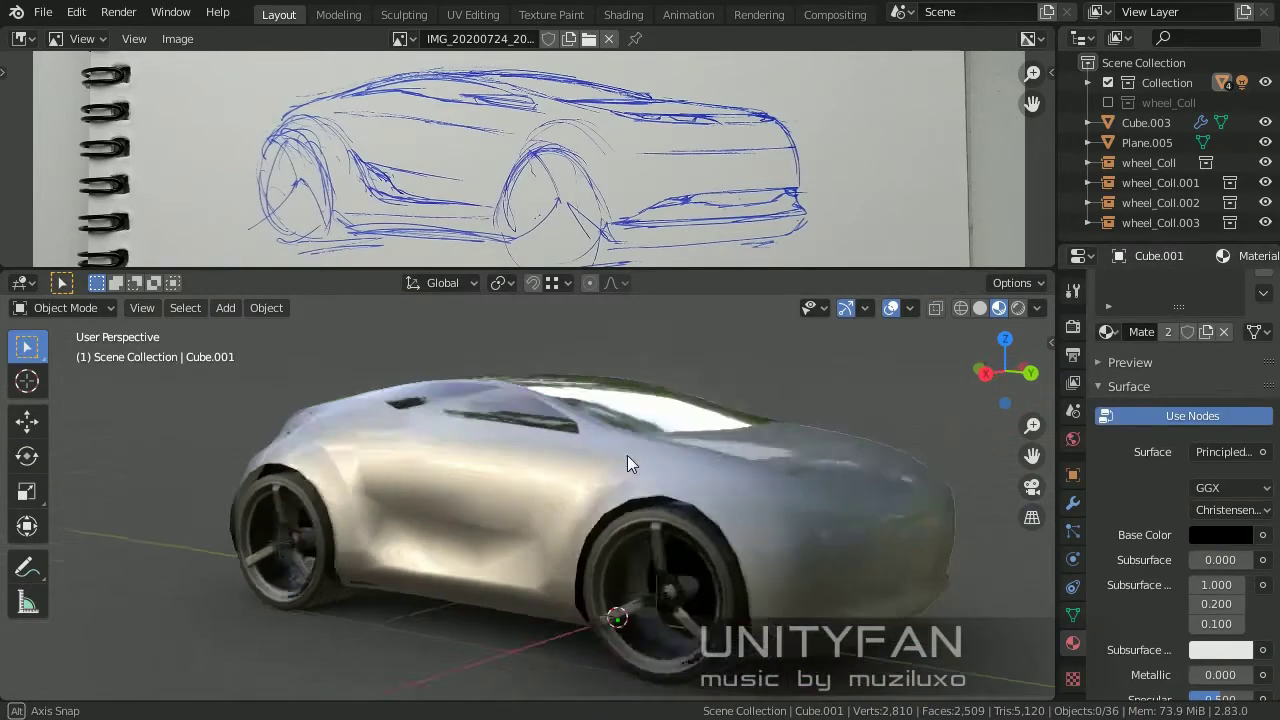
{"action": "mouse_move", "coordinate": [627, 455]}
{"action": "middle_mouse_down"}
{"action": "mouse_move", "coordinate": [701, 457]}
{"action": "mouse_move", "coordinate": [516, 502]}
{"action": "mouse_move", "coordinate": [686, 515]}
{"action": "mouse_move", "coordinate": [591, 486]}
{"action": "mouse_move", "coordinate": [496, 420]}
{"action": "mouse_move", "coordinate": [430, 400]}
{"action": "middle_mouse_up"}
{"action": "left_click", "coordinate": [686, 515]}
{"action": "key", "text": "Tab"}
{"action": "left_click", "coordinate": [496, 420]}
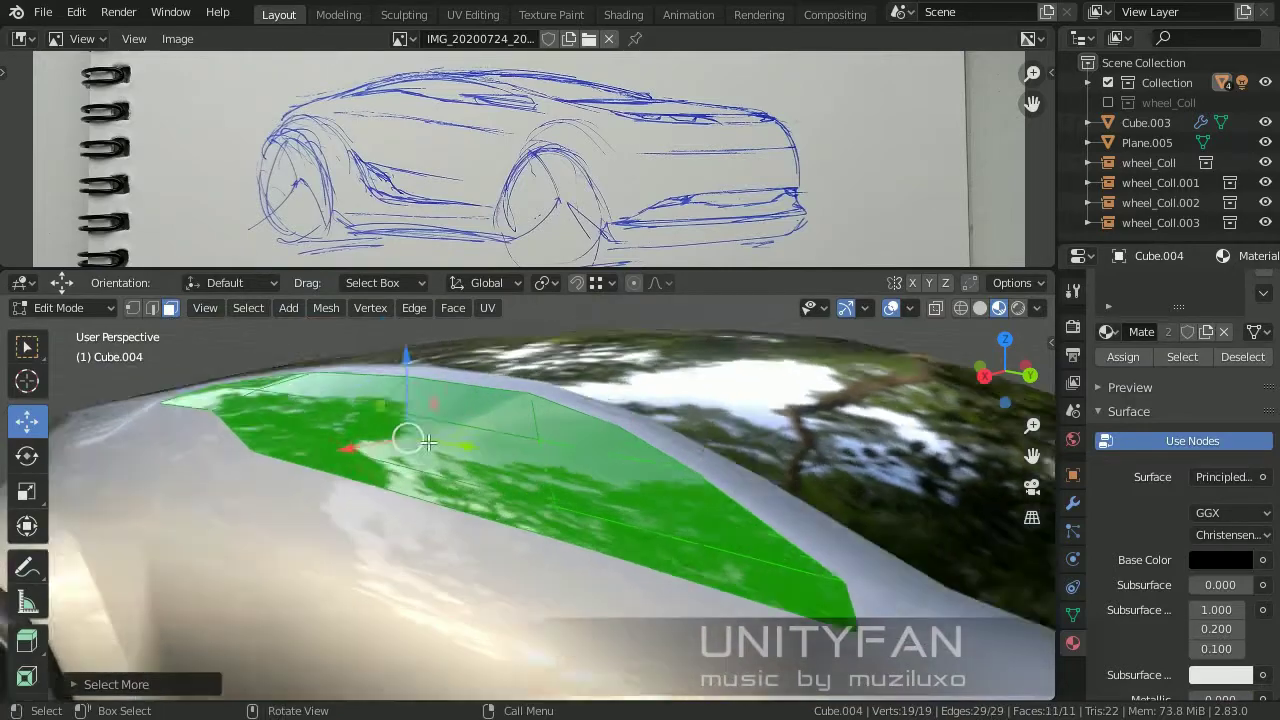
In vertex mode, select the window-edge vertices on both sides of the body's roof.
{"action": "key", "text": "Tab"}
{"action": "left_click", "coordinate": [330, 420]}
{"action": "key", "text": "Tab"}
{"action": "mouse_move", "coordinate": [330, 420]}
{"action": "middle_mouse_down"}
{"action": "mouse_move", "coordinate": [277, 330]}
{"action": "mouse_move", "coordinate": [497, 437]}
{"action": "middle_mouse_up"}
{"action": "key", "text": "1"}
{"action": "left_click", "coordinate": [497, 437]}
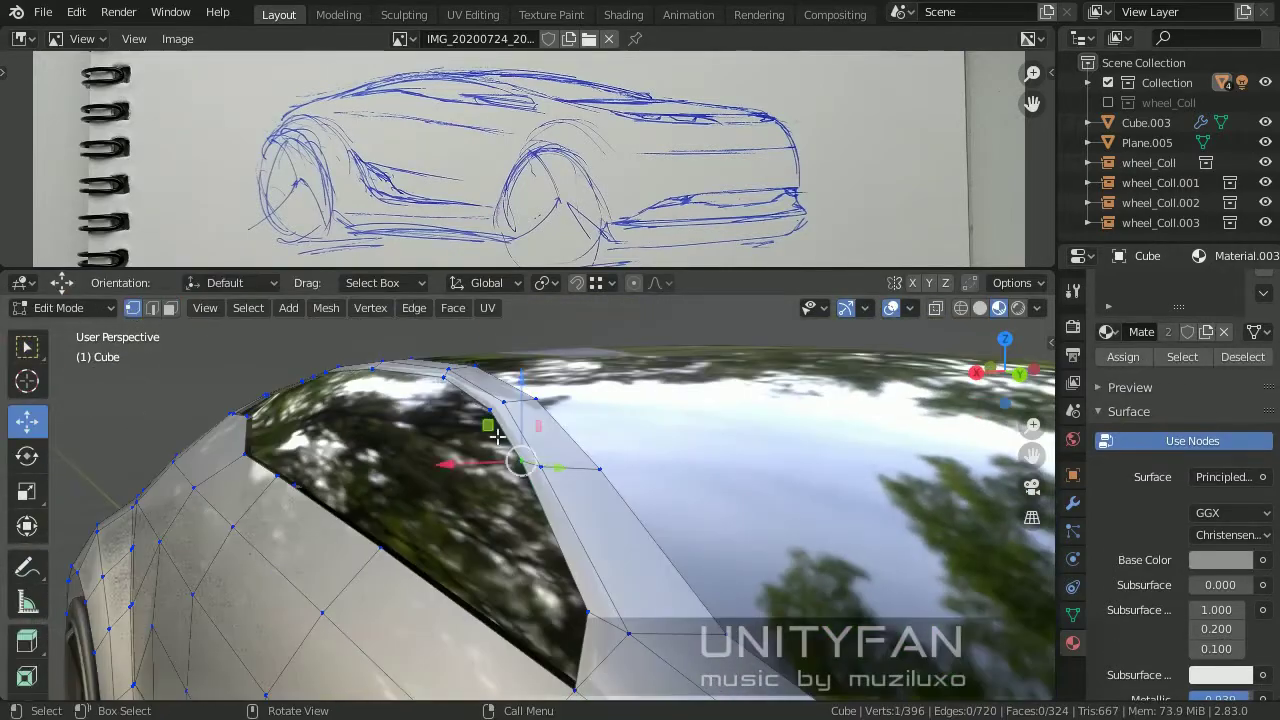
{"action": "mouse_move", "coordinate": [540, 487]}
{"action": "middle_mouse_down"}
{"action": "mouse_move", "coordinate": [608, 486]}
{"action": "mouse_move", "coordinate": [623, 443]}
{"action": "mouse_move", "coordinate": [400, 363]}
{"action": "middle_mouse_up"}
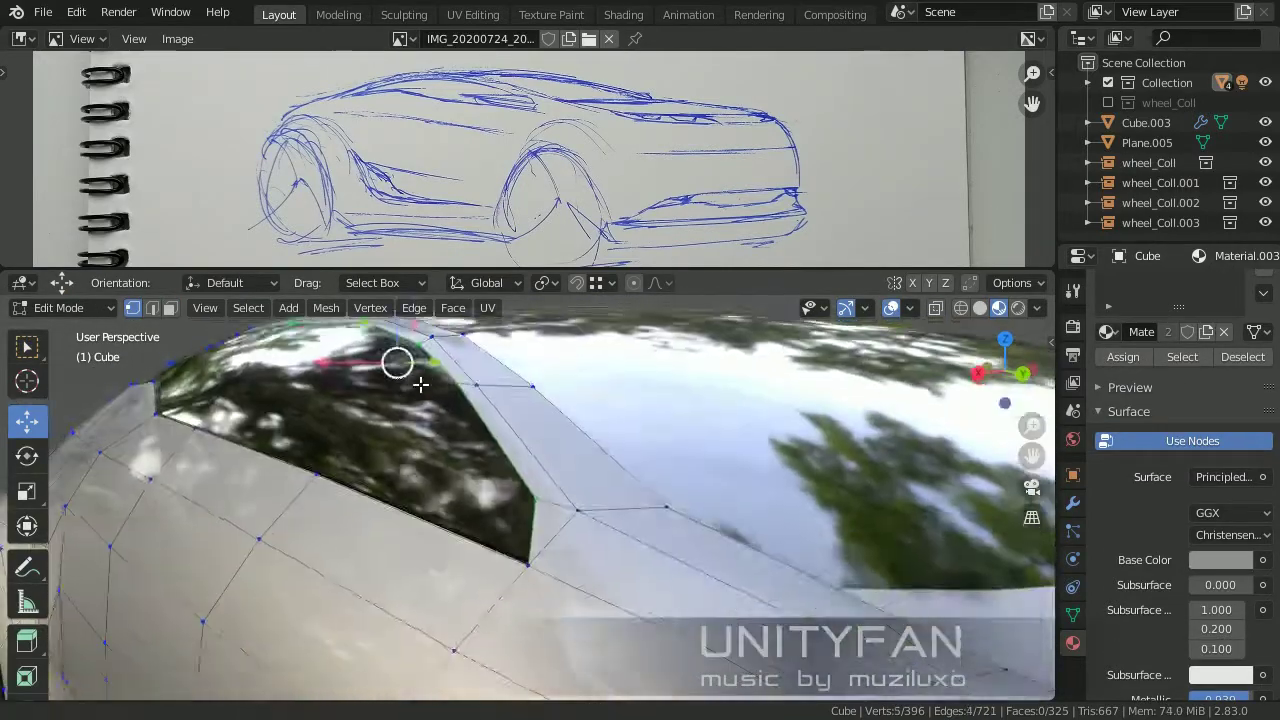
{"action": "left_click", "coordinate": [322, 377], "text": "ctrl"}
{"action": "key", "text": "j"}
{"action": "mouse_move", "coordinate": [303, 404]}
{"action": "middle_mouse_down"}
{"action": "mouse_move", "coordinate": [600, 388]}
{"action": "mouse_move", "coordinate": [578, 453]}
{"action": "mouse_move", "coordinate": [400, 514]}
{"action": "middle_mouse_up"}
{"action": "left_click", "coordinate": [600, 388]}
Move the selected window-edge vertices with G to reshape the side-window edge.
{"action": "key", "text": "Tab"}
{"action": "key", "text": "Tab"}
{"action": "key", "text": "g"}
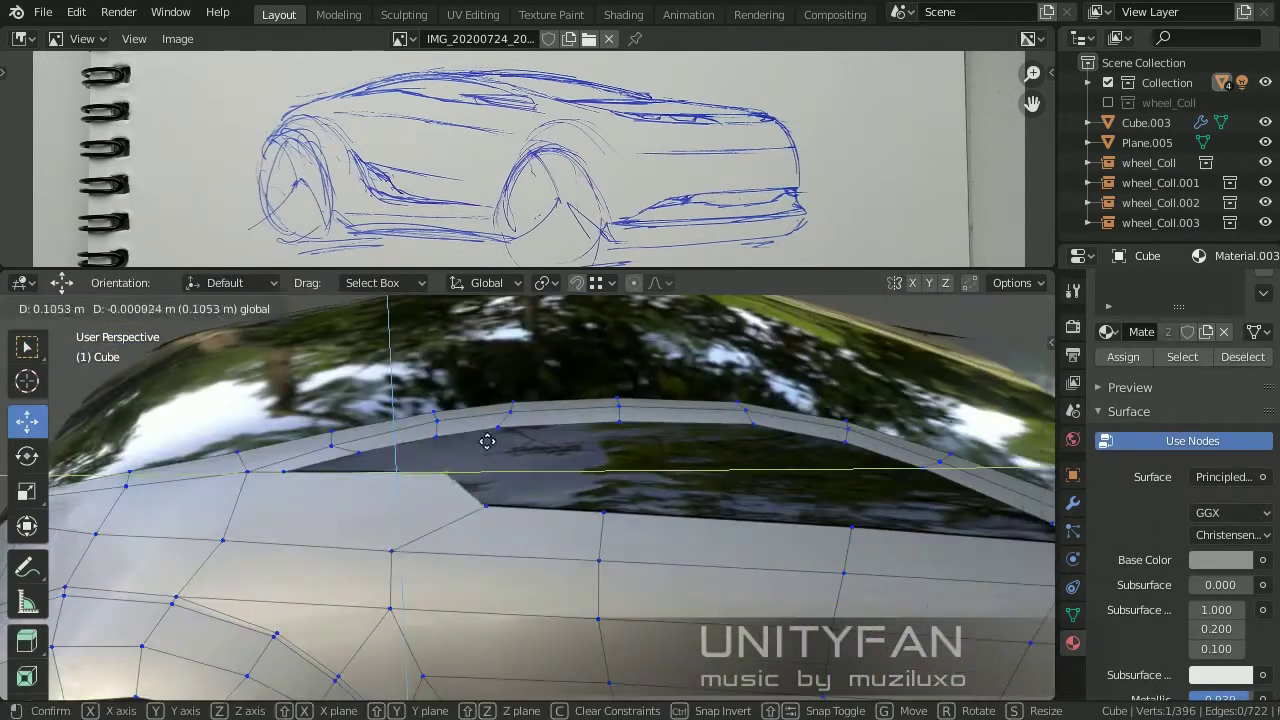
{"action": "key", "text": "g"}
{"action": "left_click", "coordinate": [543, 443]}
{"action": "mouse_move", "coordinate": [543, 443]}
{"action": "middle_mouse_down"}
{"action": "mouse_move", "coordinate": [520, 470]}
{"action": "mouse_move", "coordinate": [565, 490]}
{"action": "mouse_move", "coordinate": [452, 486]}
{"action": "mouse_move", "coordinate": [534, 453]}
{"action": "middle_mouse_up"}
{"action": "key", "text": "Tab"}
Switch between the Cube.003 piece and the body mesh to check the reshaped edge.
{"action": "key", "text": "Tab"}
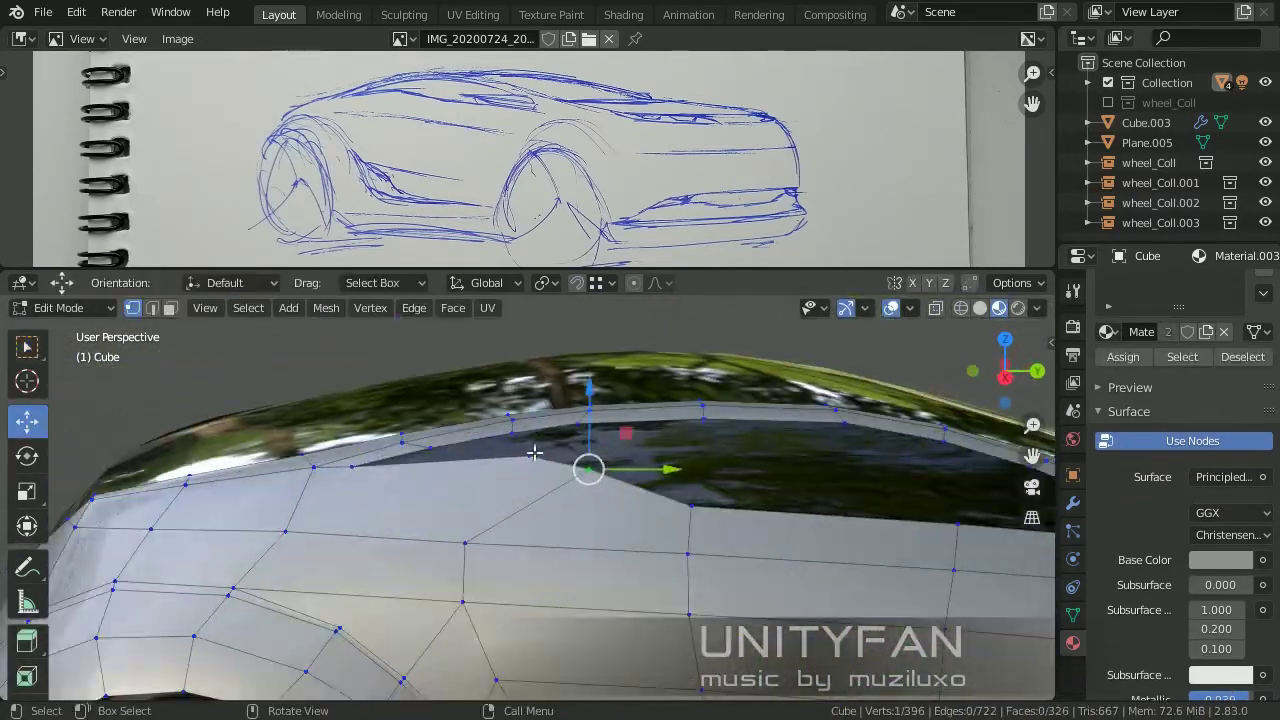
{"action": "left_click", "coordinate": [576, 409]}
{"action": "mouse_move", "coordinate": [576, 409]}
{"action": "middle_mouse_down"}
{"action": "mouse_move", "coordinate": [277, 400]}
{"action": "mouse_move", "coordinate": [586, 457]}
{"action": "mouse_move", "coordinate": [477, 563]}
{"action": "mouse_move", "coordinate": [600, 540]}
{"action": "mouse_move", "coordinate": [827, 554]}
{"action": "mouse_move", "coordinate": [592, 528]}
{"action": "mouse_move", "coordinate": [319, 451]}
{"action": "middle_mouse_up"}
{"action": "key", "text": "Tab"}
{"action": "left_click", "coordinate": [477, 554]}
{"action": "key", "text": "Tab"}
{"action": "key", "text": "Tab"}
{"action": "left_click", "coordinate": [592, 528]}
{"action": "key", "text": "Tab"}
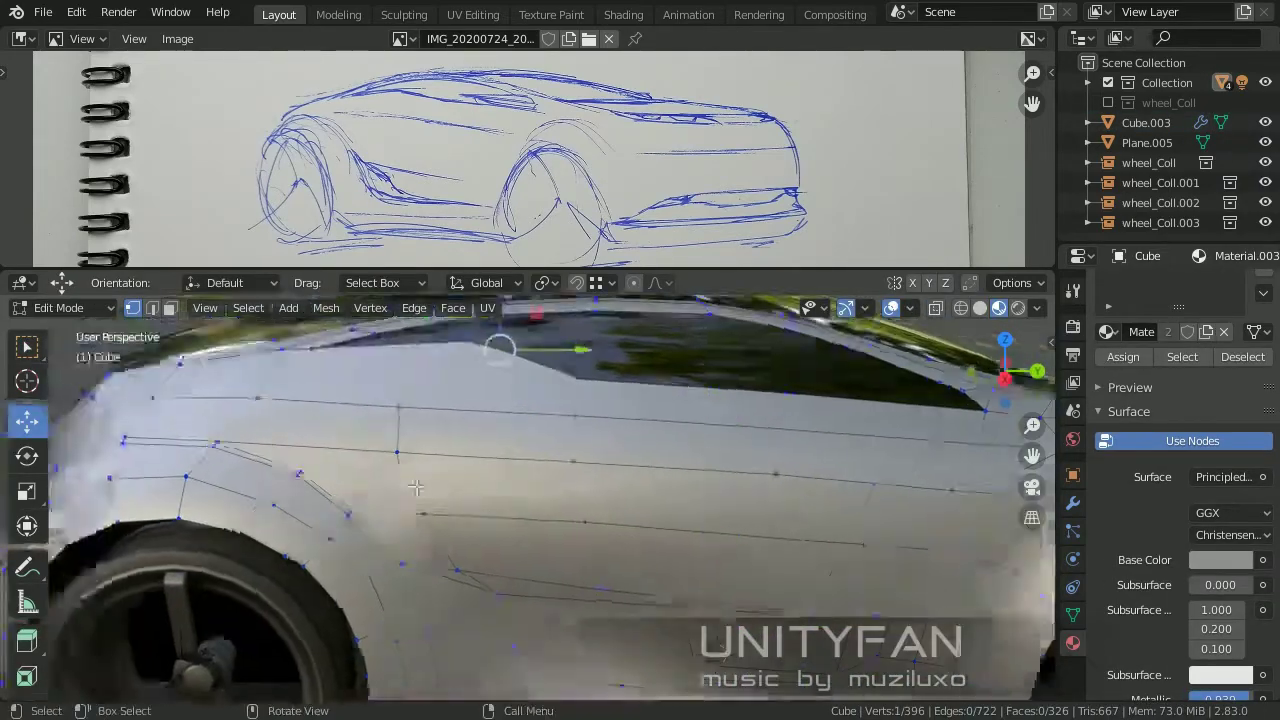
{"action": "middle_click_drag", "start_coordinate": [692, 443], "coordinate": [662, 460]}
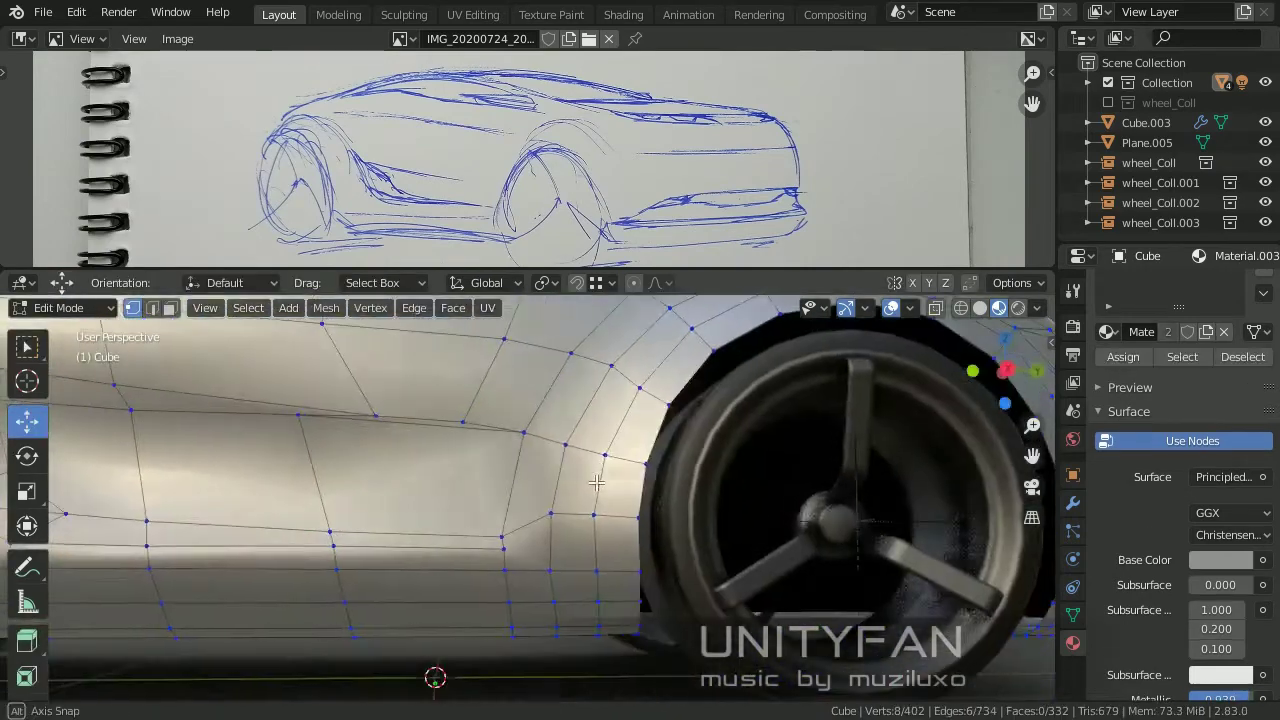
Zoom in on the body mesh and finish the pending knife cut.
{"action": "middle_click_drag", "start_coordinate": [596, 482], "coordinate": [602, 525]}
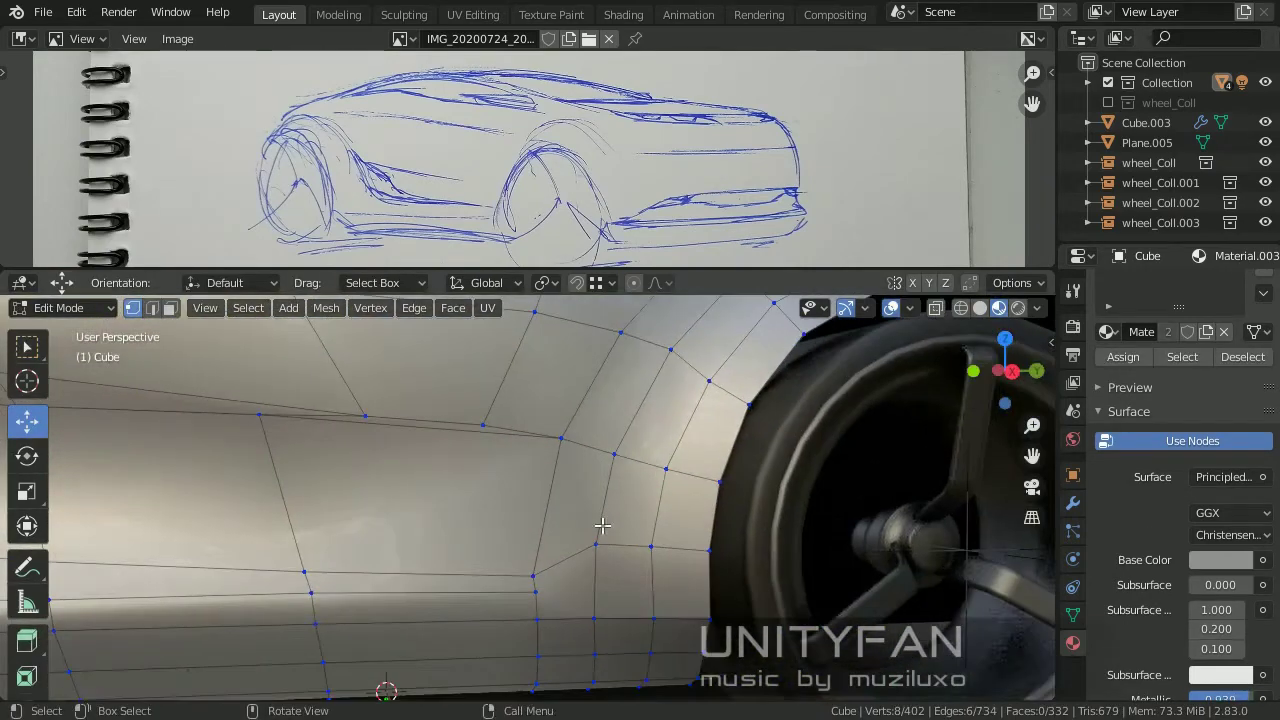
{"action": "scroll", "coordinate": [603, 555], "scroll_direction": "up", "scroll_amount": 1}
{"action": "scroll", "coordinate": [599, 570], "scroll_direction": "up", "scroll_amount": 1}
{"action": "scroll", "coordinate": [610, 500], "scroll_direction": "up", "scroll_amount": 1}
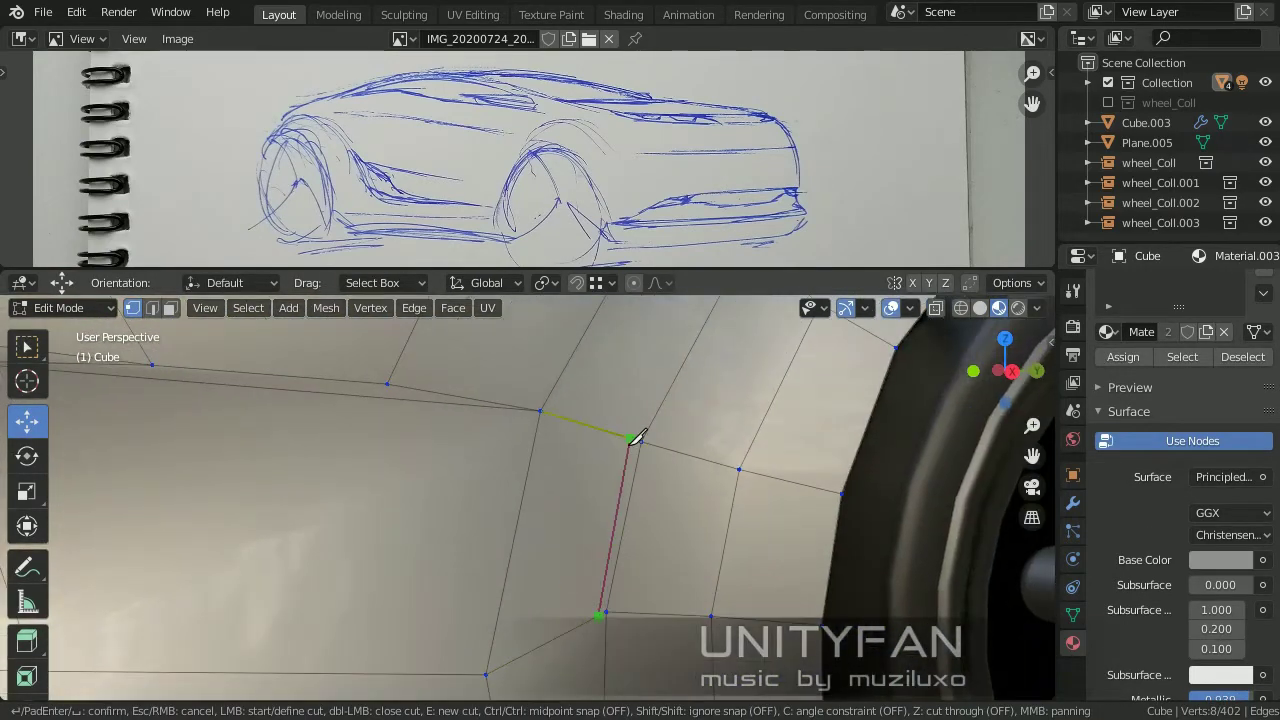
{"action": "scroll", "coordinate": [620, 445], "scroll_direction": "up", "scroll_amount": 1}
{"action": "scroll", "coordinate": [560, 490], "scroll_direction": "down", "scroll_amount": 3}
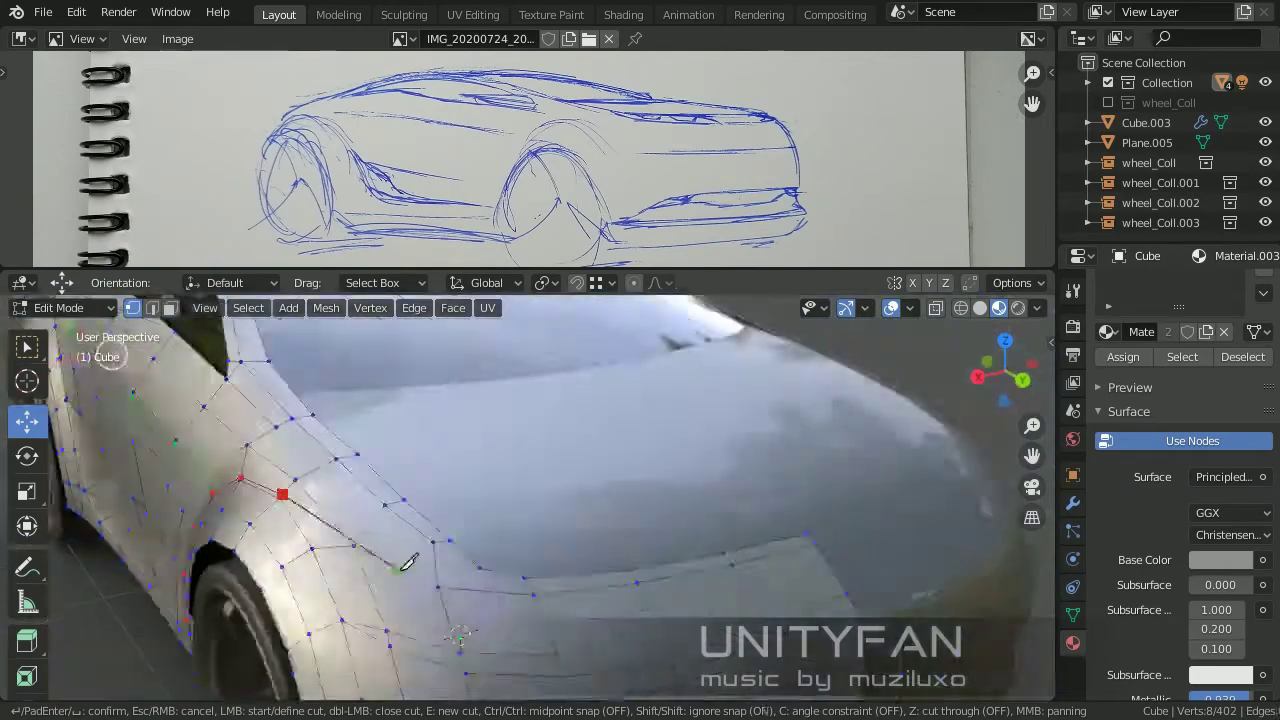
{"action": "key", "text": "Return"}
In the right side view, knife-cut the fender behind the front wheel.
{"action": "key", "text": "Tab"}
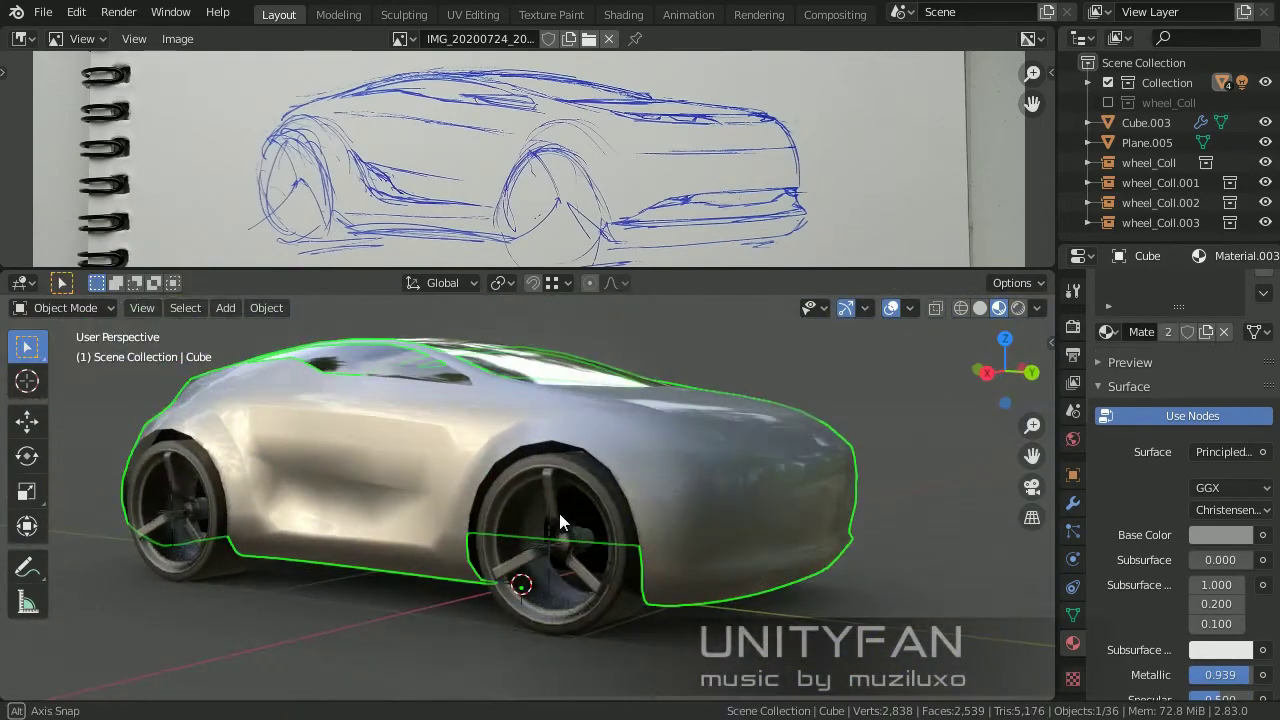
{"action": "mouse_move", "coordinate": [559, 513]}
{"action": "middle_mouse_down"}
{"action": "mouse_move", "coordinate": [592, 516]}
{"action": "mouse_move", "coordinate": [568, 494]}
{"action": "middle_mouse_up"}
{"action": "key", "text": "Tab"}
{"action": "key", "text": "KP_3"}
{"action": "scroll", "coordinate": [560, 510], "scroll_direction": "up", "scroll_amount": 3}
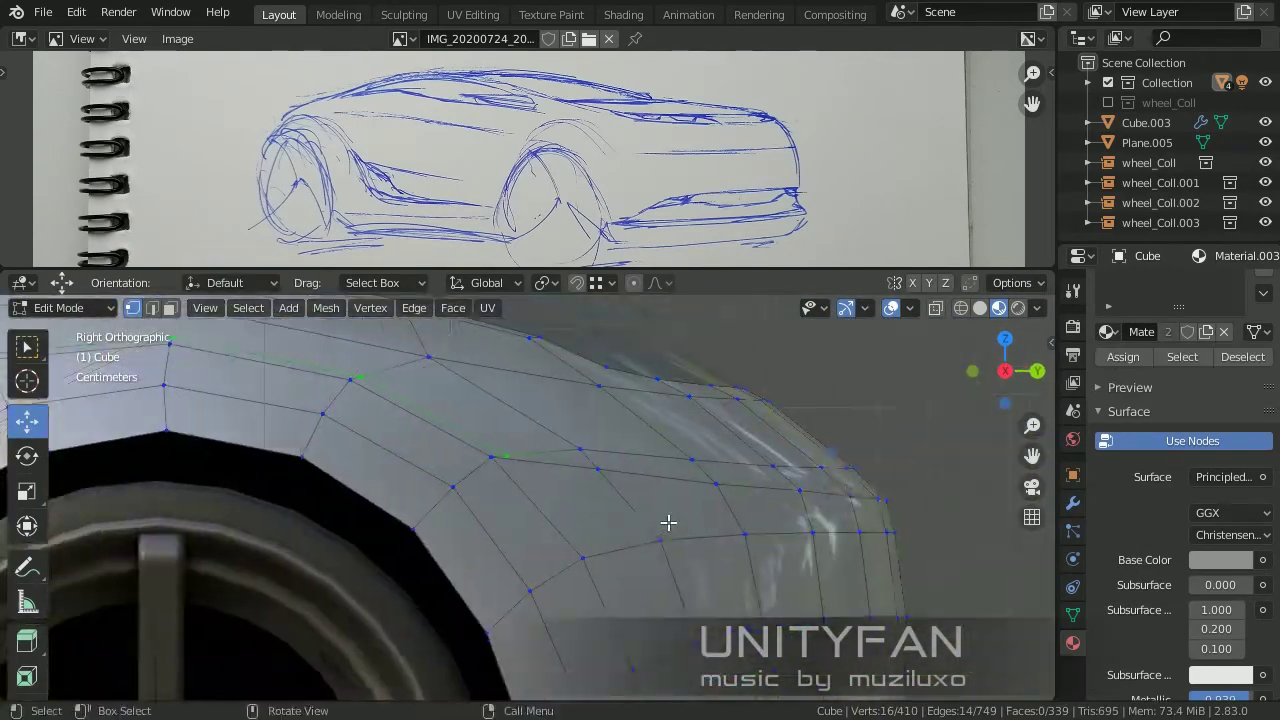
{"action": "key", "text": "k"}
{"action": "scroll", "coordinate": [677, 492], "scroll_direction": "up", "scroll_amount": 2}
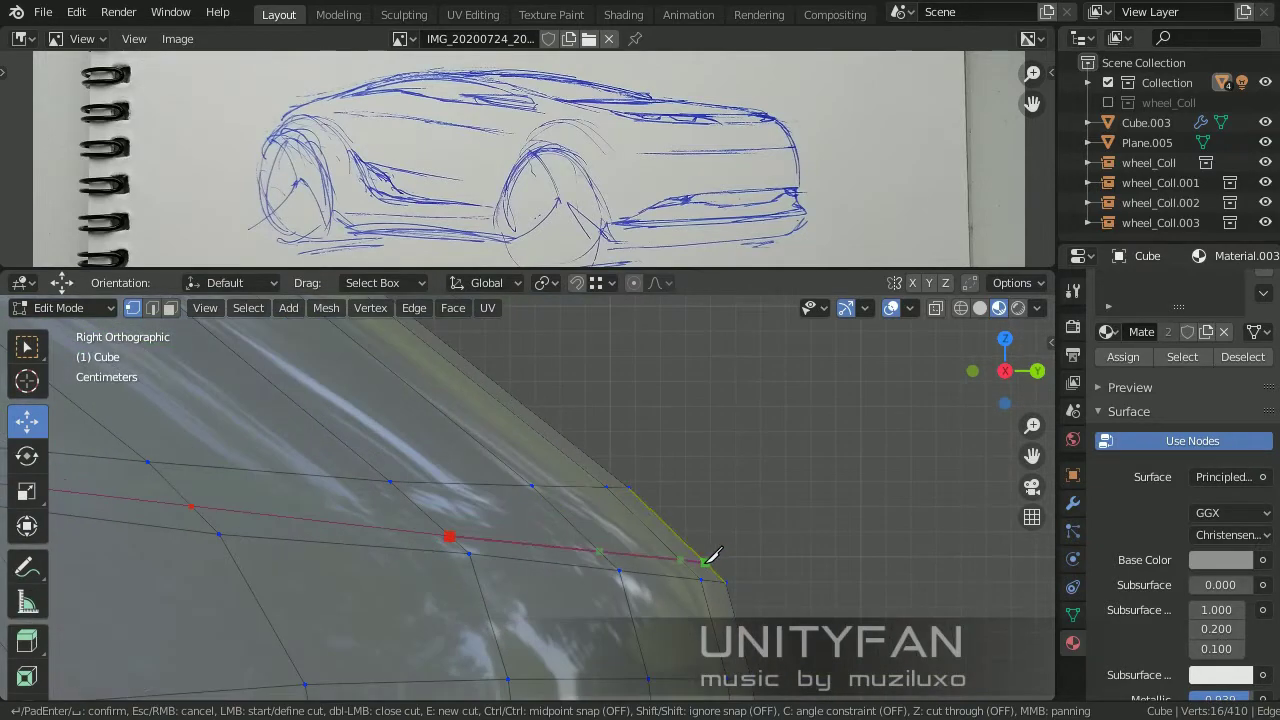
{"action": "key", "text": "Return"}
Check the whole car, then select a new edge loop on the side panel.
{"action": "scroll", "coordinate": [600, 540], "scroll_direction": "down", "scroll_amount": 3}
{"action": "key", "text": "Tab"}
{"action": "mouse_move", "coordinate": [451, 557]}
{"action": "middle_mouse_down"}
{"action": "mouse_move", "coordinate": [508, 508]}
{"action": "mouse_move", "coordinate": [582, 496]}
{"action": "middle_mouse_up"}
{"action": "key", "text": "Tab"}
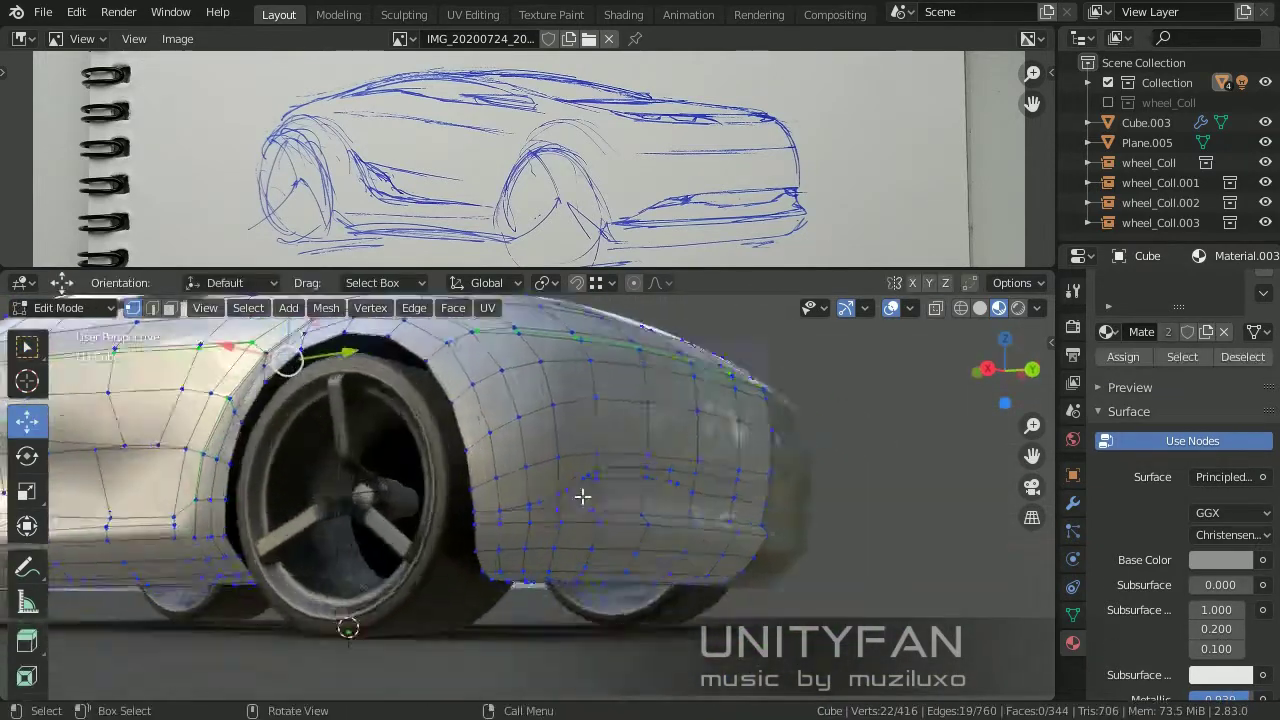
{"action": "scroll", "coordinate": [582, 496], "scroll_direction": "up", "scroll_amount": 4}
{"action": "scroll", "coordinate": [50, 622], "scroll_direction": "down", "scroll_amount": 1}
{"action": "key", "text": "Tab"}
{"action": "scroll", "coordinate": [600, 500], "scroll_direction": "down", "scroll_amount": 3}
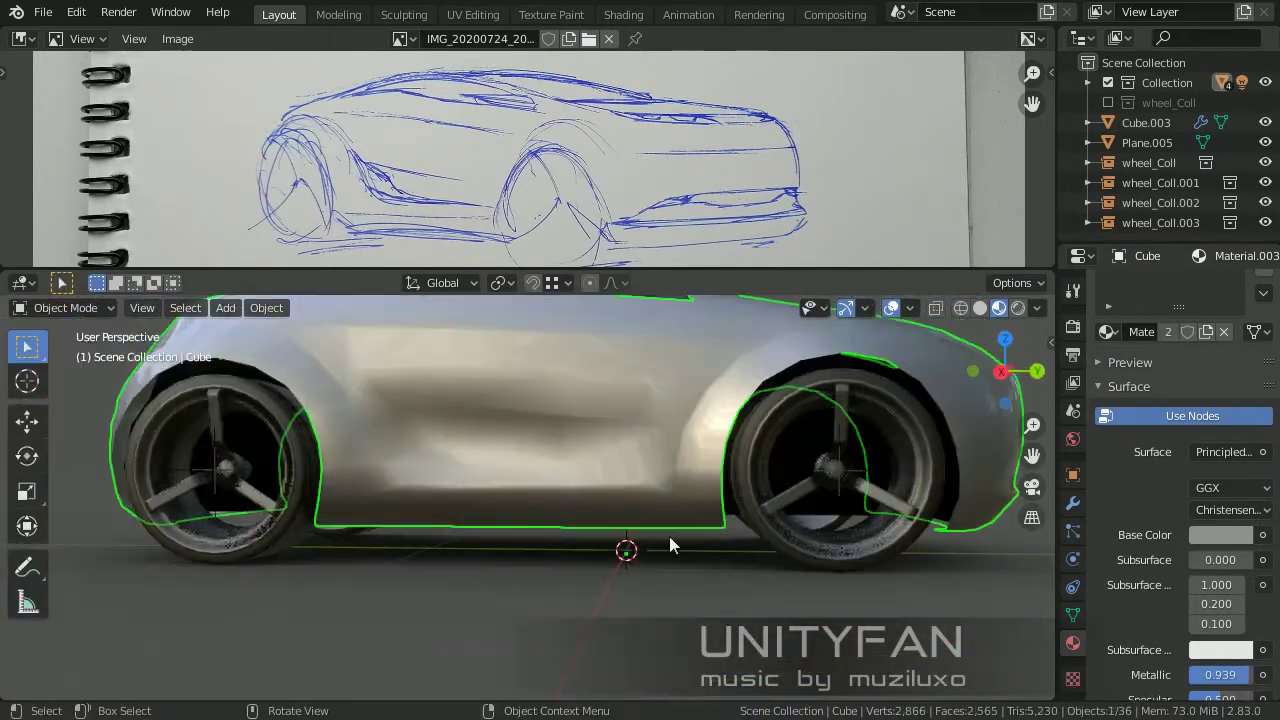
{"action": "key", "text": "Tab"}
{"action": "scroll", "coordinate": [600, 500], "scroll_direction": "up", "scroll_amount": 4}
{"action": "left_click", "coordinate": [350, 451]}
Select a vertical edge loop on the side of the body.
{"action": "key", "text": "Tab"}
{"action": "scroll", "coordinate": [615, 513], "scroll_direction": "down", "scroll_amount": 3}
{"action": "mouse_move", "coordinate": [615, 513]}
{"action": "middle_mouse_down"}
{"action": "mouse_move", "coordinate": [552, 582]}
{"action": "mouse_move", "coordinate": [470, 570]}
{"action": "middle_mouse_up"}
{"action": "key", "text": "Tab"}
{"action": "scroll", "coordinate": [576, 552], "scroll_direction": "up", "scroll_amount": 4}
{"action": "left_click", "coordinate": [538, 563]}
Add an edge loop across the side panel and confirm the cut.
{"action": "key", "text": "Tab"}
{"action": "scroll", "coordinate": [538, 563], "scroll_direction": "down", "scroll_amount": 3}
{"action": "key", "text": "Tab"}
{"action": "scroll", "coordinate": [466, 564], "scroll_direction": "up", "scroll_amount": 4}
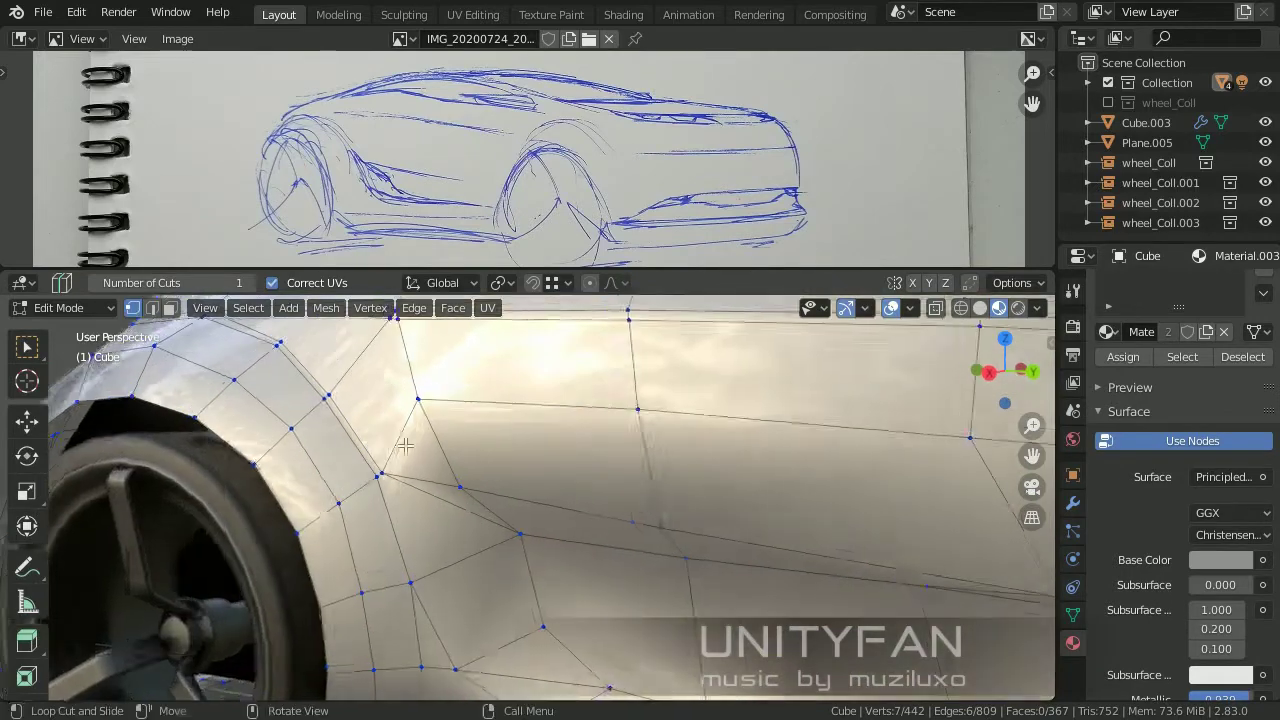
{"action": "middle_click_drag", "start_coordinate": [405, 446], "coordinate": [38, 378]}
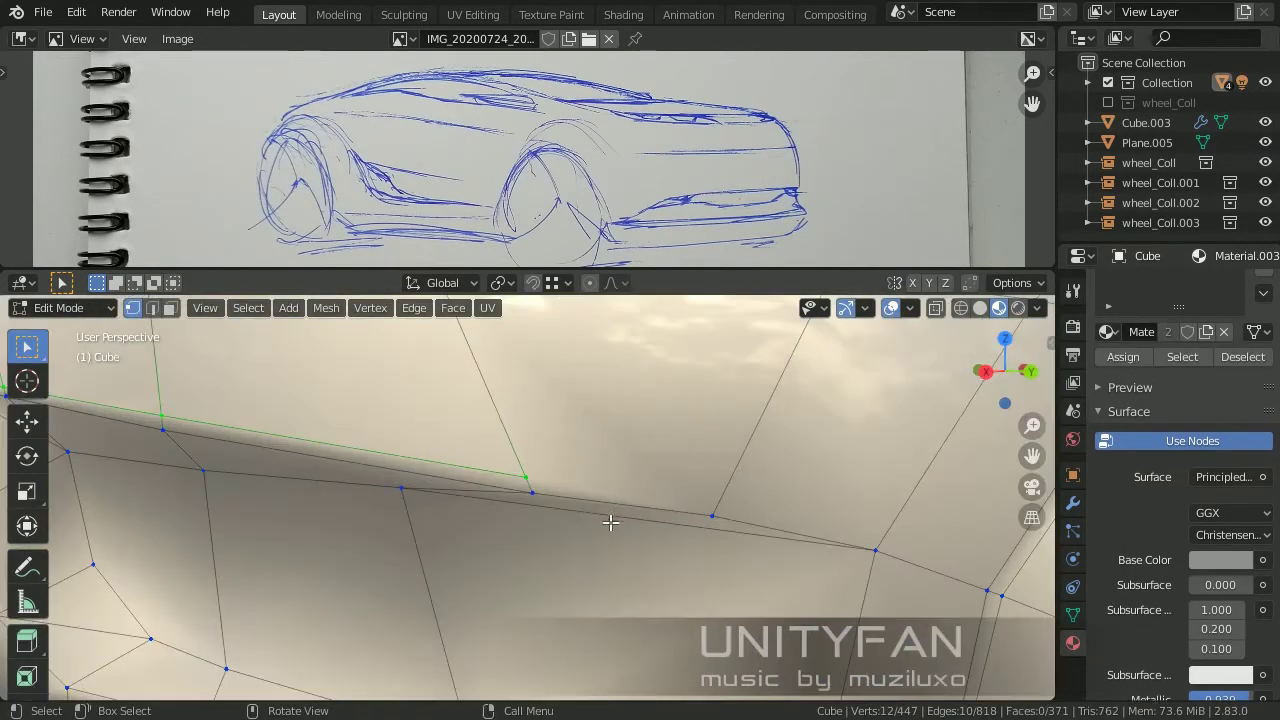
{"action": "key", "text": "Return"}
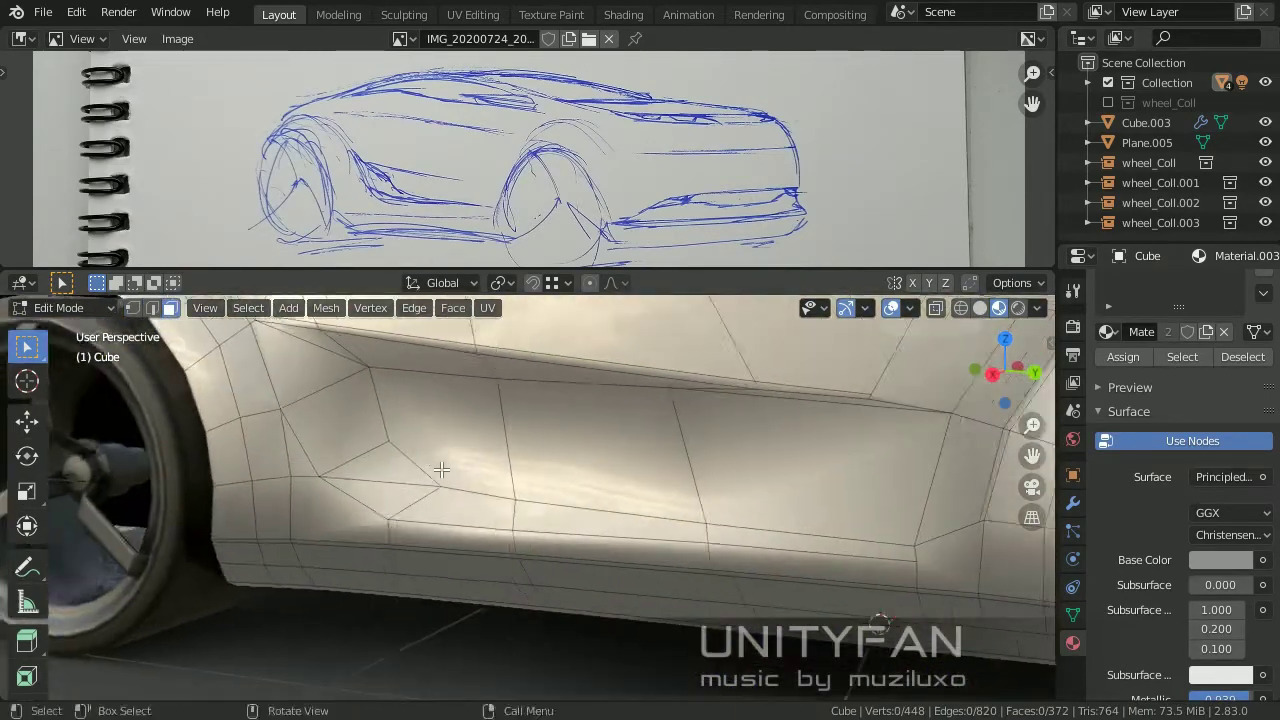
Merge the stray vertices by the triangular face near the vent area into one.
{"action": "left_click", "coordinate": [441, 469]}
{"action": "mouse_move", "coordinate": [441, 469]}
{"action": "middle_mouse_down"}
{"action": "mouse_move", "coordinate": [500, 491]}
{"action": "mouse_move", "coordinate": [463, 493]}
{"action": "middle_mouse_up"}
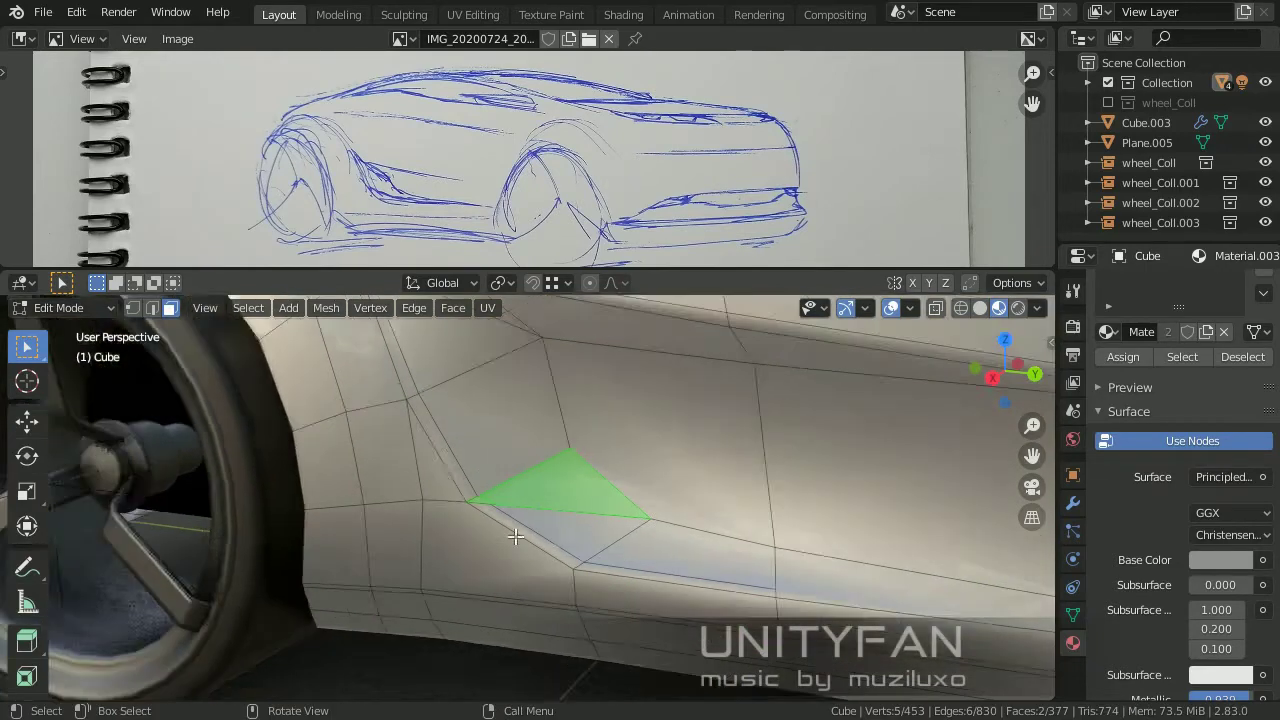
{"action": "left_click", "coordinate": [560, 540]}
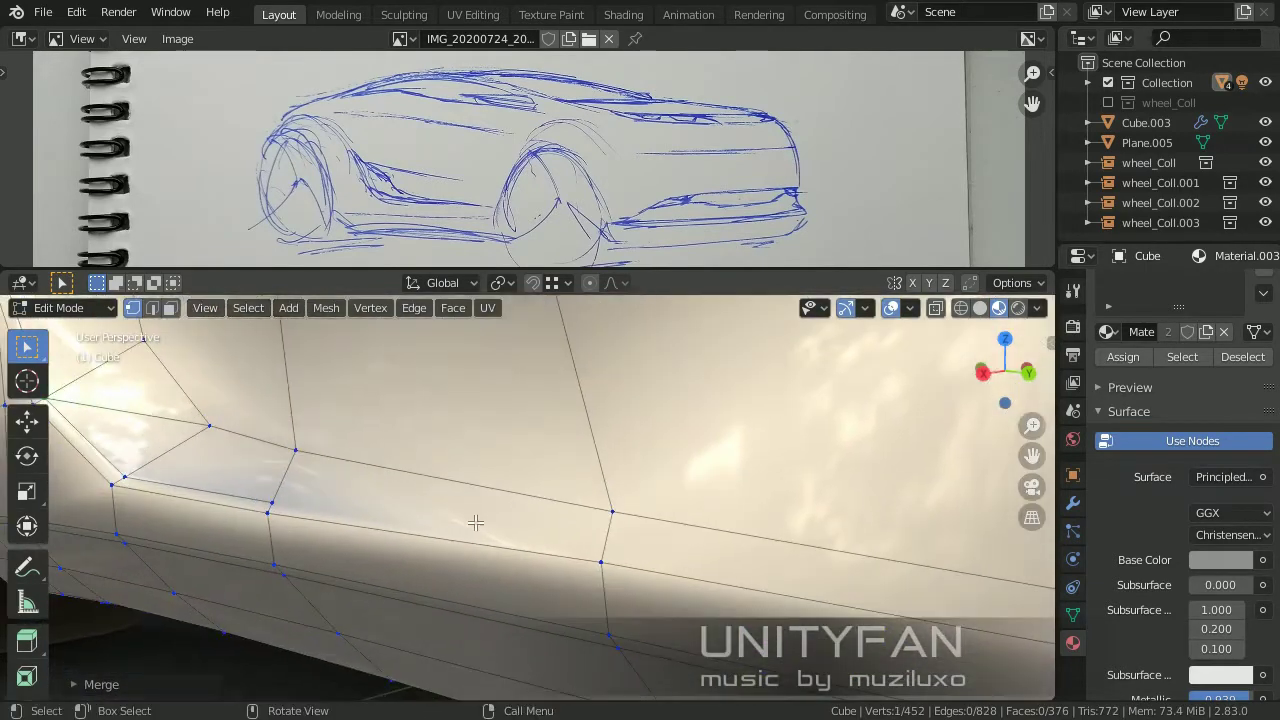
{"action": "middle_click_drag", "start_coordinate": [594, 539], "coordinate": [594, 584]}
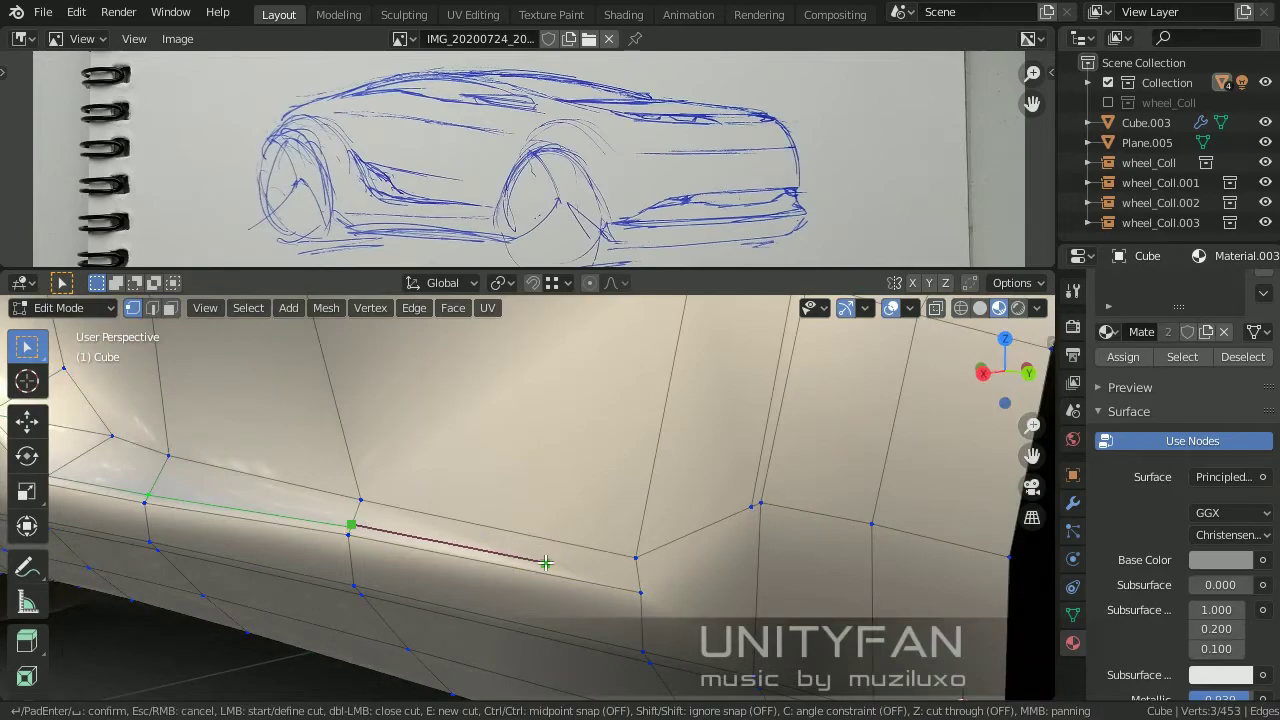
{"action": "key", "text": "Return"}
{"action": "key", "text": "Tab"}
{"action": "middle_click_drag", "start_coordinate": [427, 532], "coordinate": [442, 500]}
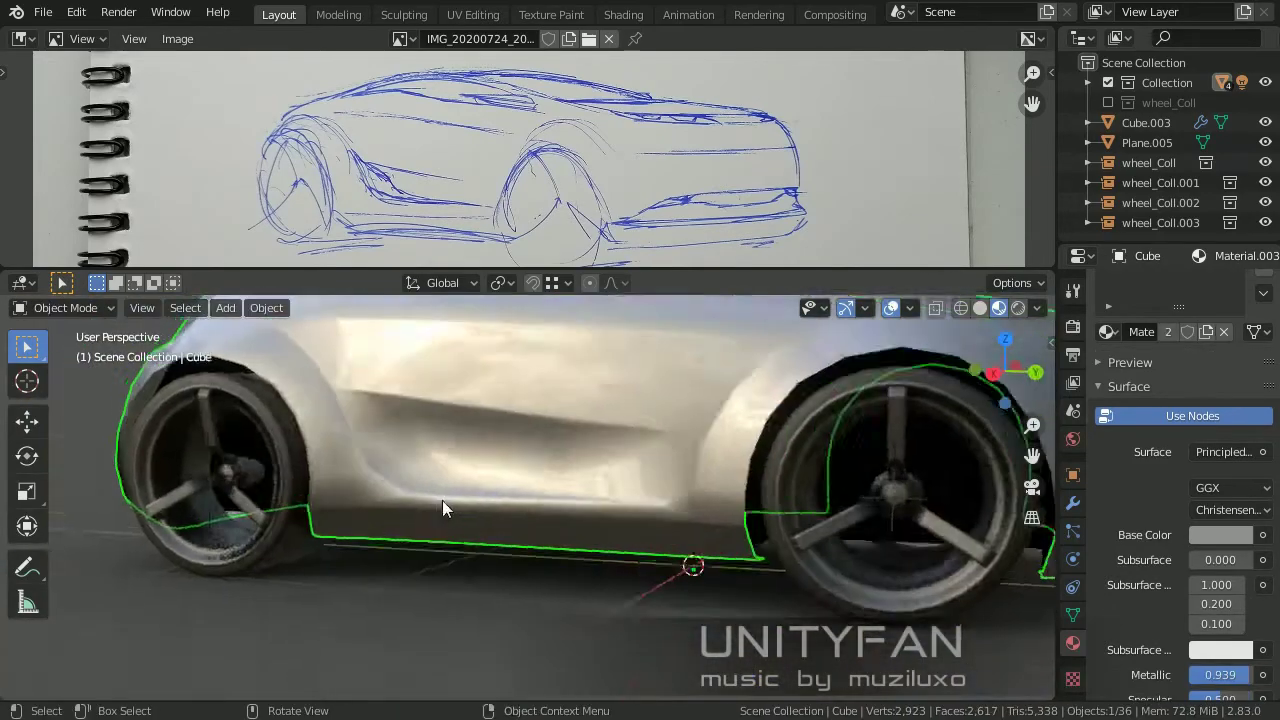
{"action": "key", "text": "Tab"}
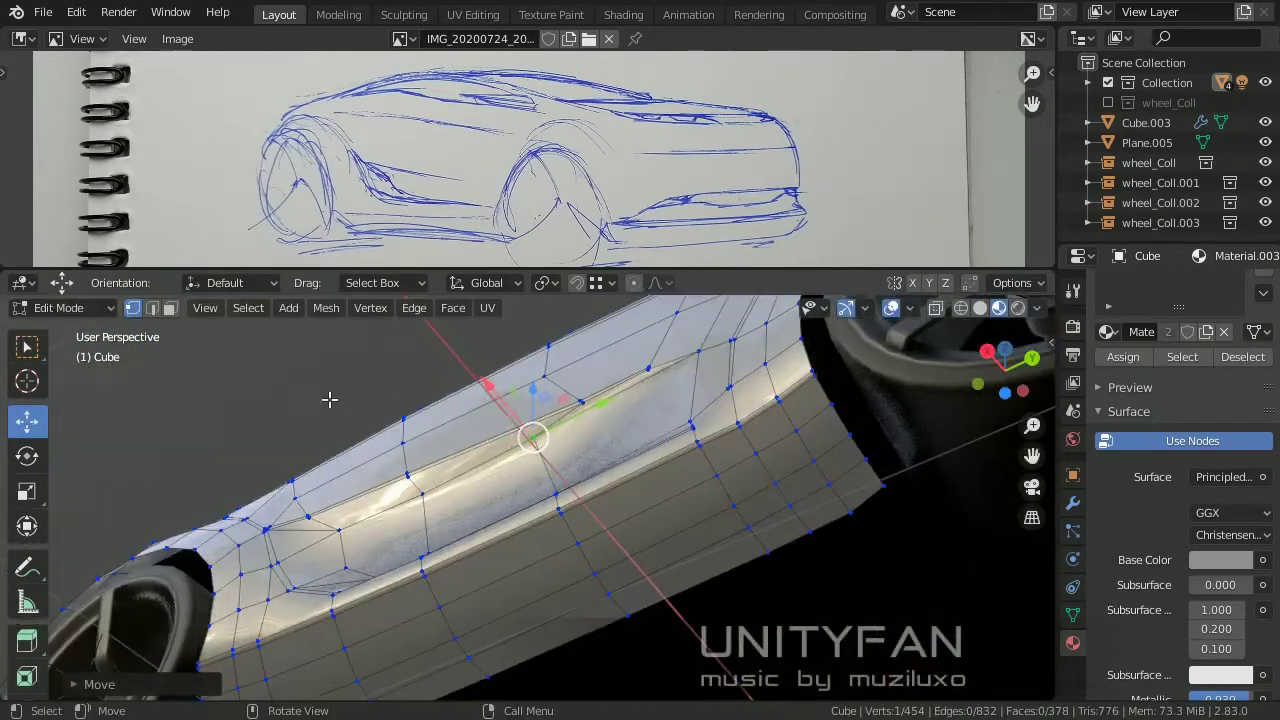
{"action": "mouse_move", "coordinate": [329, 399]}
{"action": "middle_mouse_down"}
{"action": "mouse_move", "coordinate": [657, 445]}
{"action": "mouse_move", "coordinate": [600, 470]}
{"action": "middle_mouse_up"}
{"action": "scroll", "coordinate": [600, 470], "scroll_direction": "down", "scroll_amount": 3}
Knife-cut a new line starting at a vertex on the side panel.
{"action": "key", "text": "Tab"}
{"action": "scroll", "coordinate": [415, 504], "scroll_direction": "up", "scroll_amount": 5}
{"action": "middle_click_drag", "start_coordinate": [415, 504], "coordinate": [495, 493]}
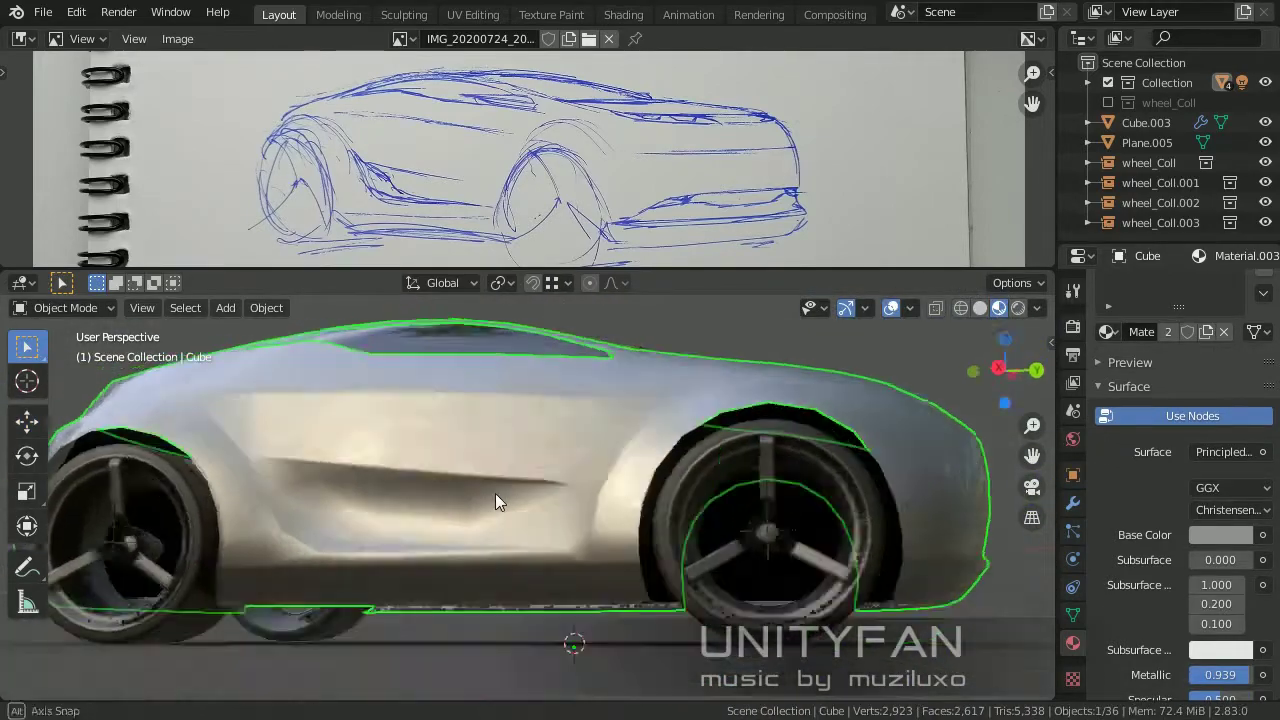
{"action": "key", "text": "Tab"}
{"action": "scroll", "coordinate": [495, 493], "scroll_direction": "up", "scroll_amount": 3}
{"action": "scroll", "coordinate": [531, 520], "scroll_direction": "up", "scroll_amount": 2}
{"action": "left_click", "coordinate": [226, 468]}
{"action": "middle_click_drag", "start_coordinate": [236, 463], "coordinate": [368, 470]}
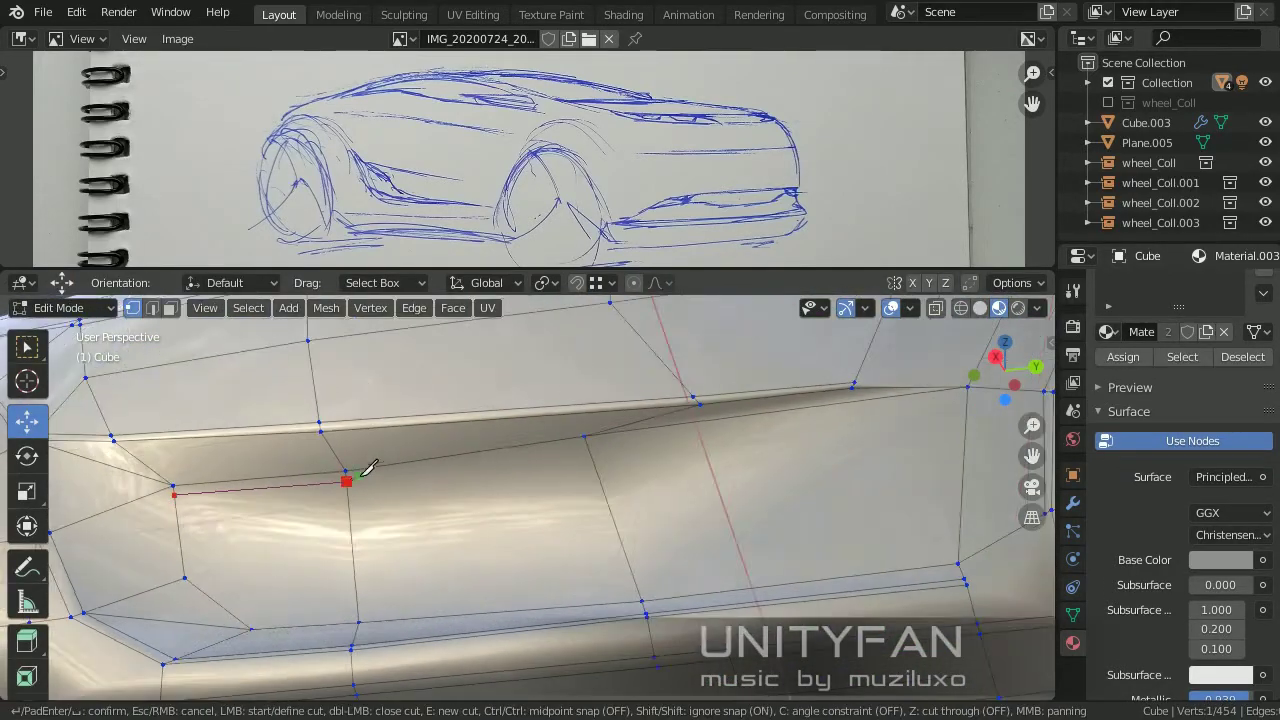
{"action": "middle_click_drag", "start_coordinate": [828, 462], "coordinate": [700, 470]}
{"action": "key", "text": "Return"}
Trace the vent outline on the side panel with a knife cut.
{"action": "key", "text": "Tab"}
{"action": "key", "text": "Tab"}
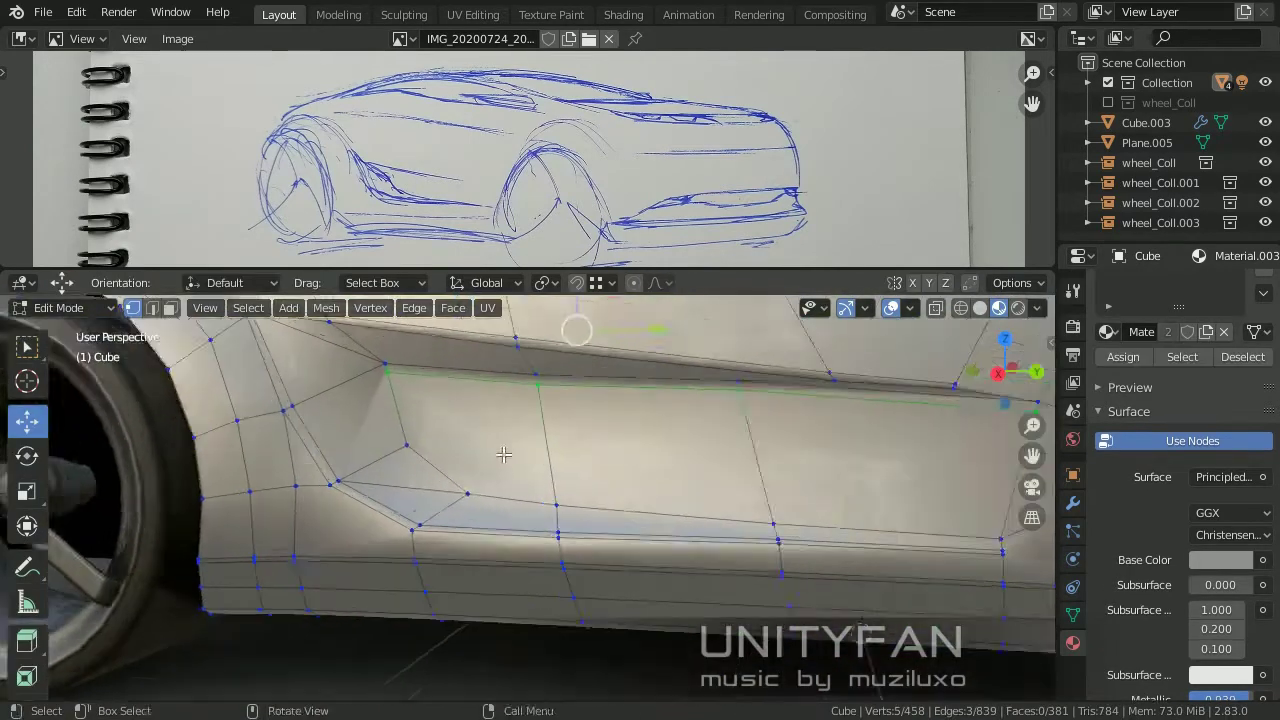
{"action": "middle_click_drag", "start_coordinate": [500, 440], "coordinate": [548, 488]}
{"action": "key", "text": "k"}
{"action": "middle_click_drag", "start_coordinate": [606, 374], "coordinate": [631, 563]}
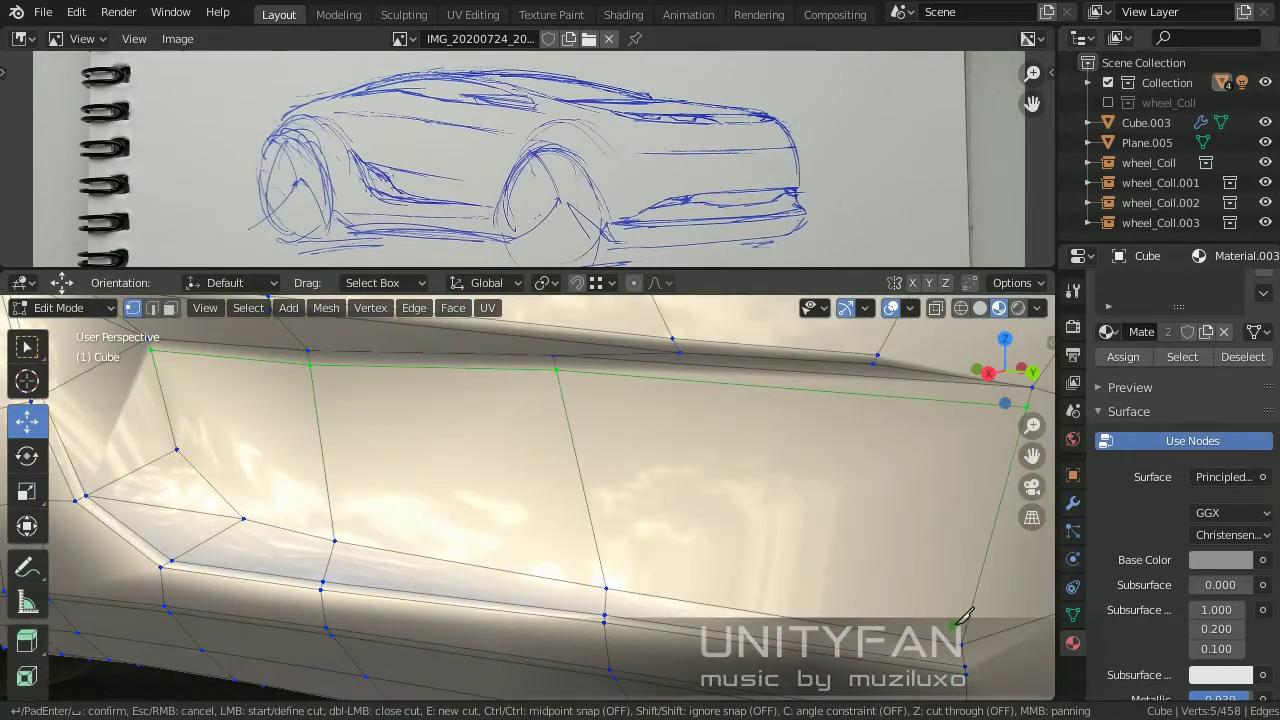
{"action": "middle_click_drag", "start_coordinate": [180, 350], "coordinate": [193, 500]}
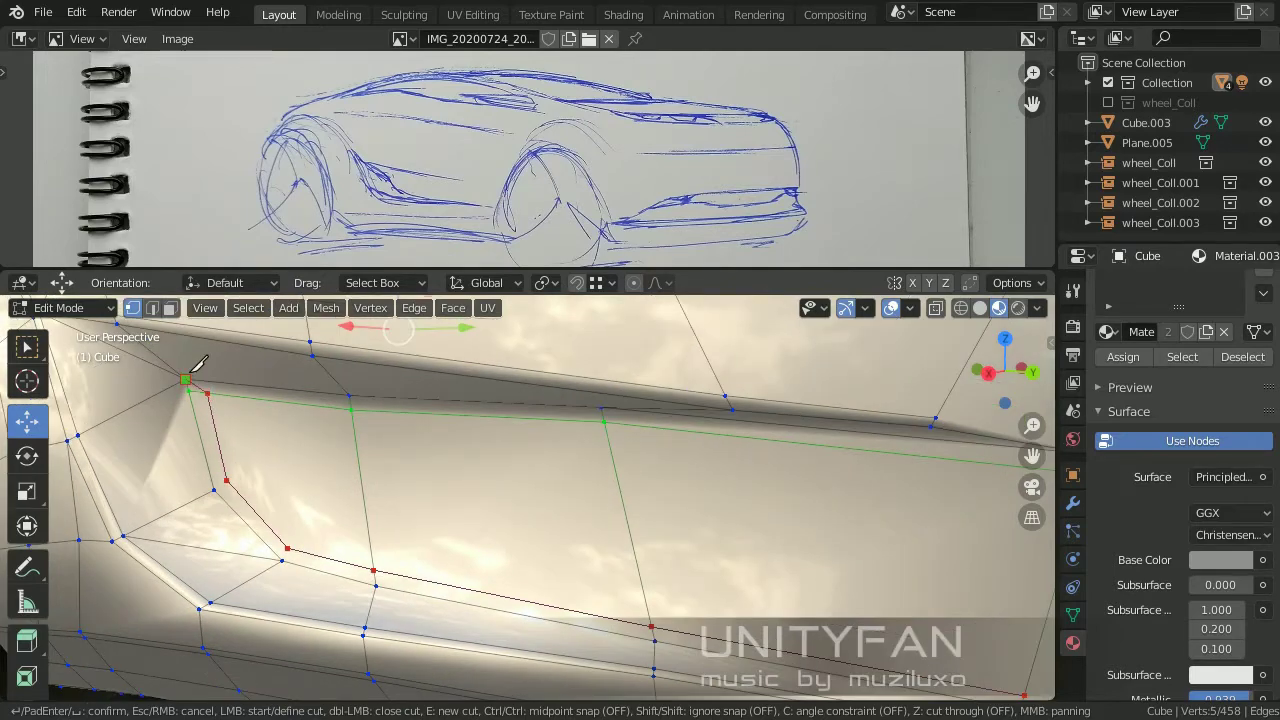
{"action": "key", "text": "Return"}
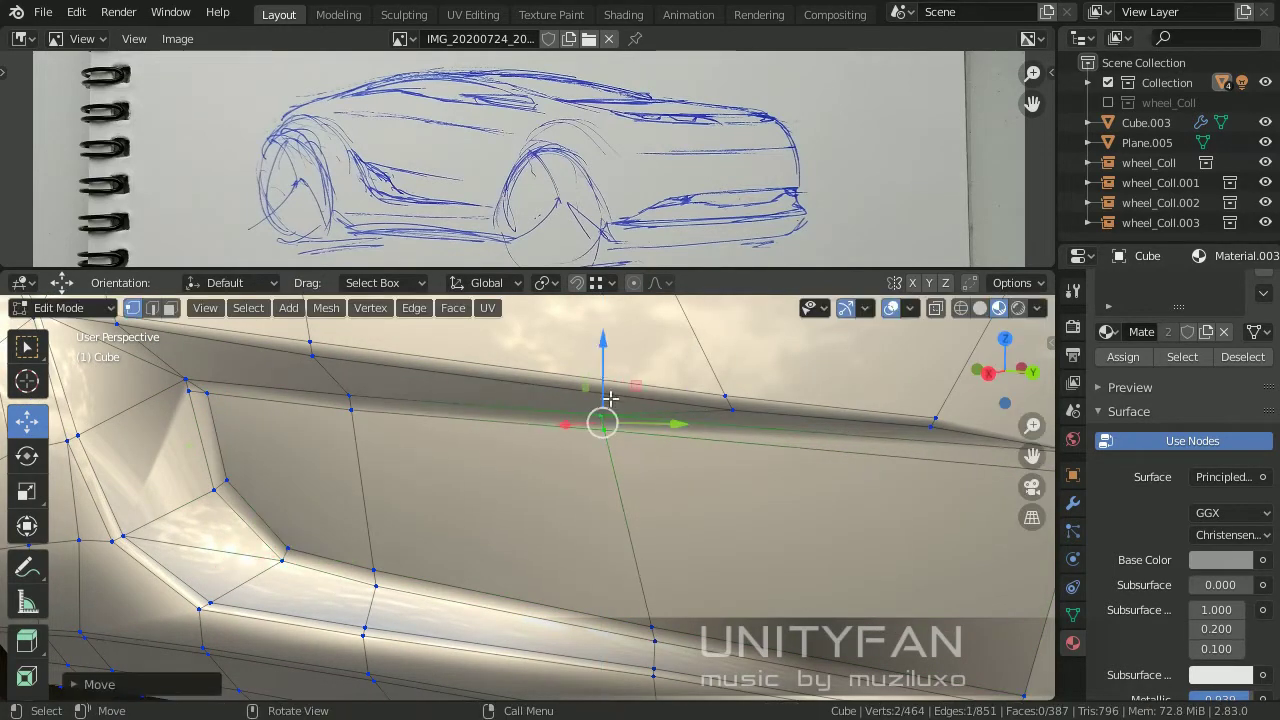
Select the faces inside the vent outline.
{"action": "key", "text": "Tab"}
{"action": "scroll", "coordinate": [509, 523], "scroll_direction": "down", "scroll_amount": 3}
{"action": "key", "text": "Tab"}
{"action": "scroll", "coordinate": [606, 509], "scroll_direction": "up", "scroll_amount": 3}
{"action": "middle_click_drag", "start_coordinate": [606, 509], "coordinate": [589, 514]}
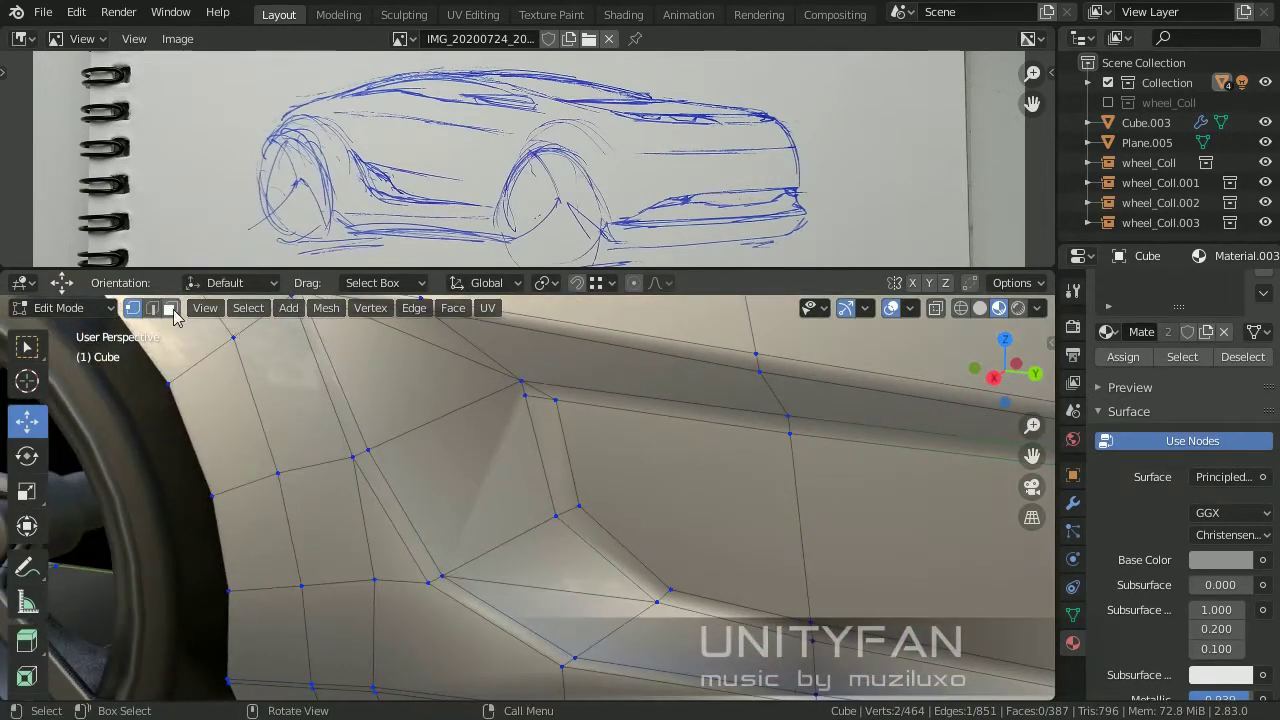
{"action": "middle_click_drag", "start_coordinate": [474, 437], "coordinate": [651, 508]}
Delete the side vent faces to open a hole in the body.
{"action": "key", "text": "x"}
{"action": "left_click", "coordinate": [531, 489]}
{"action": "key", "text": "Tab"}
Add a Subdivision Surface modifier to the car body.
{"action": "scroll", "coordinate": [563, 528], "scroll_direction": "down", "scroll_amount": 3}
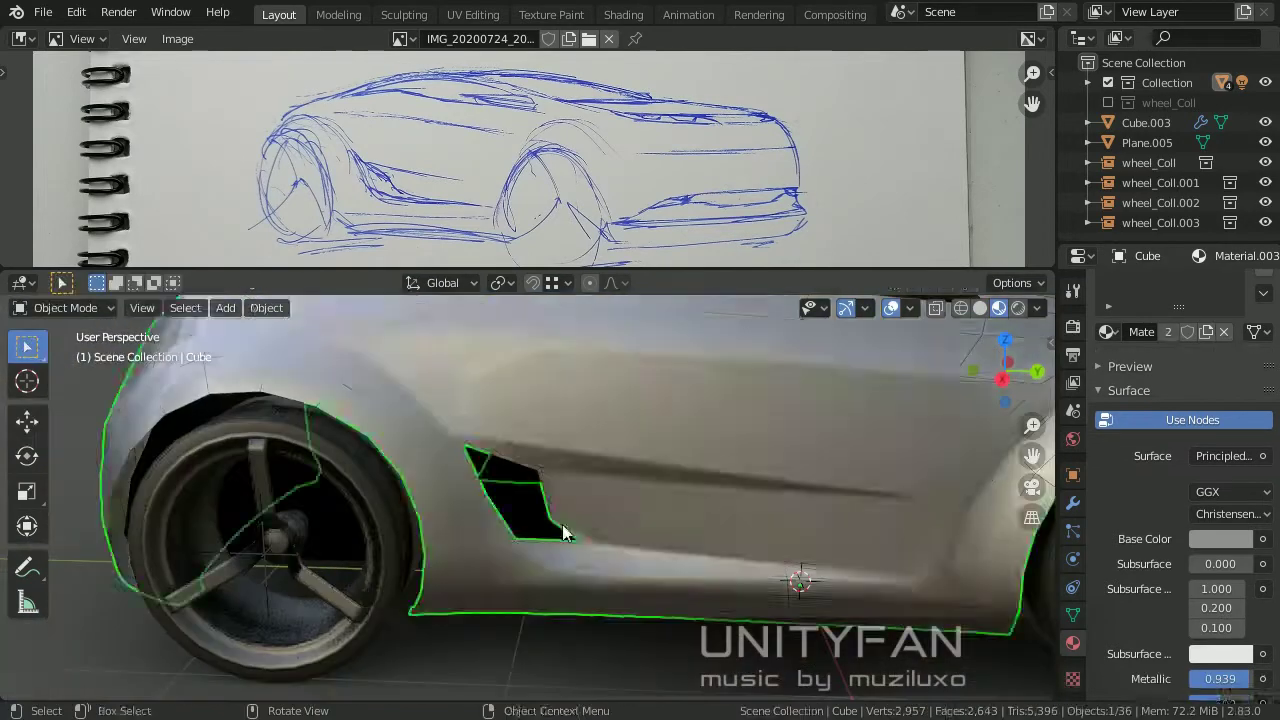
{"action": "middle_click_drag", "start_coordinate": [563, 528], "coordinate": [481, 530]}
{"action": "scroll", "coordinate": [481, 532], "scroll_direction": "down", "scroll_amount": 4}
{"action": "left_click", "coordinate": [1073, 503]}
{"action": "left_click", "coordinate": [1185, 331]}
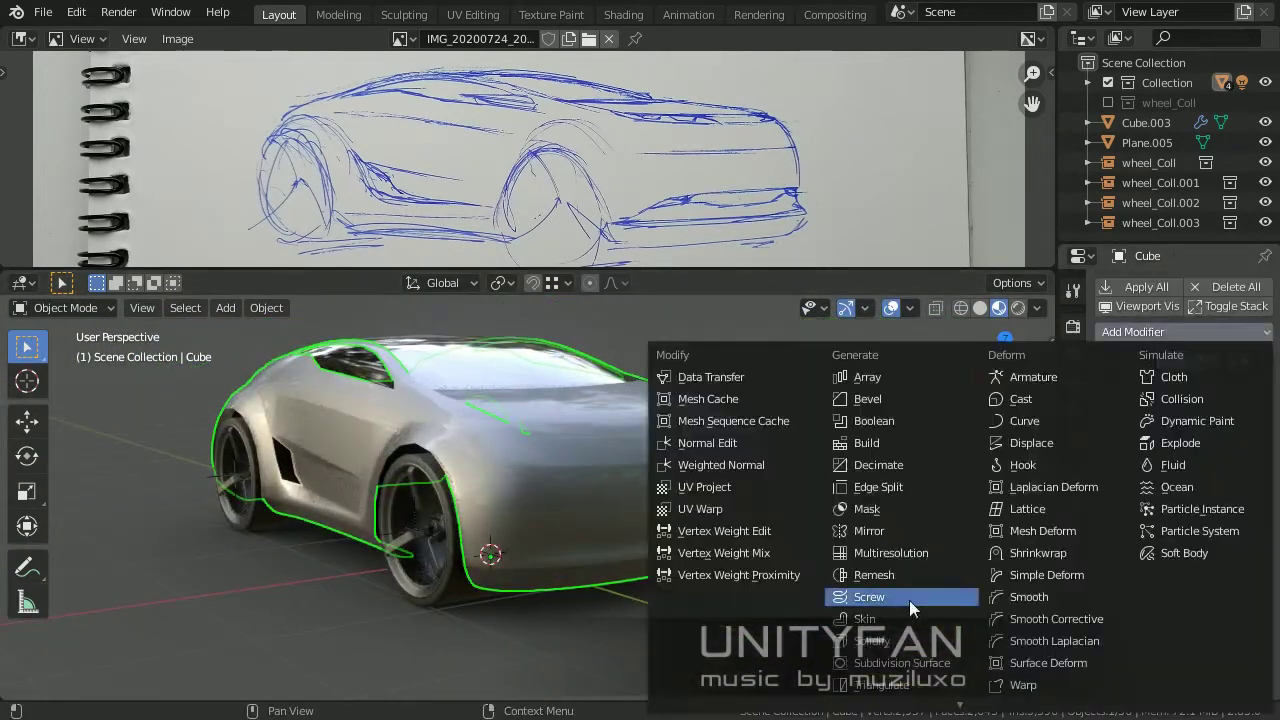
{"action": "left_click", "coordinate": [880, 664]}
{"action": "mouse_move", "coordinate": [548, 575]}
{"action": "middle_mouse_down"}
{"action": "mouse_move", "coordinate": [834, 577]}
{"action": "mouse_move", "coordinate": [540, 545]}
{"action": "mouse_move", "coordinate": [622, 558]}
{"action": "mouse_move", "coordinate": [335, 493]}
{"action": "mouse_move", "coordinate": [630, 474]}
{"action": "mouse_move", "coordinate": [332, 458]}
{"action": "middle_mouse_up"}
Knife-cut the door crease into the body mesh.
{"action": "key", "text": "Tab"}
{"action": "scroll", "coordinate": [335, 491], "scroll_direction": "up", "scroll_amount": 2}
{"action": "scroll", "coordinate": [630, 474], "scroll_direction": "up", "scroll_amount": 5}
{"action": "scroll", "coordinate": [630, 474], "scroll_direction": "up", "scroll_amount": 3}
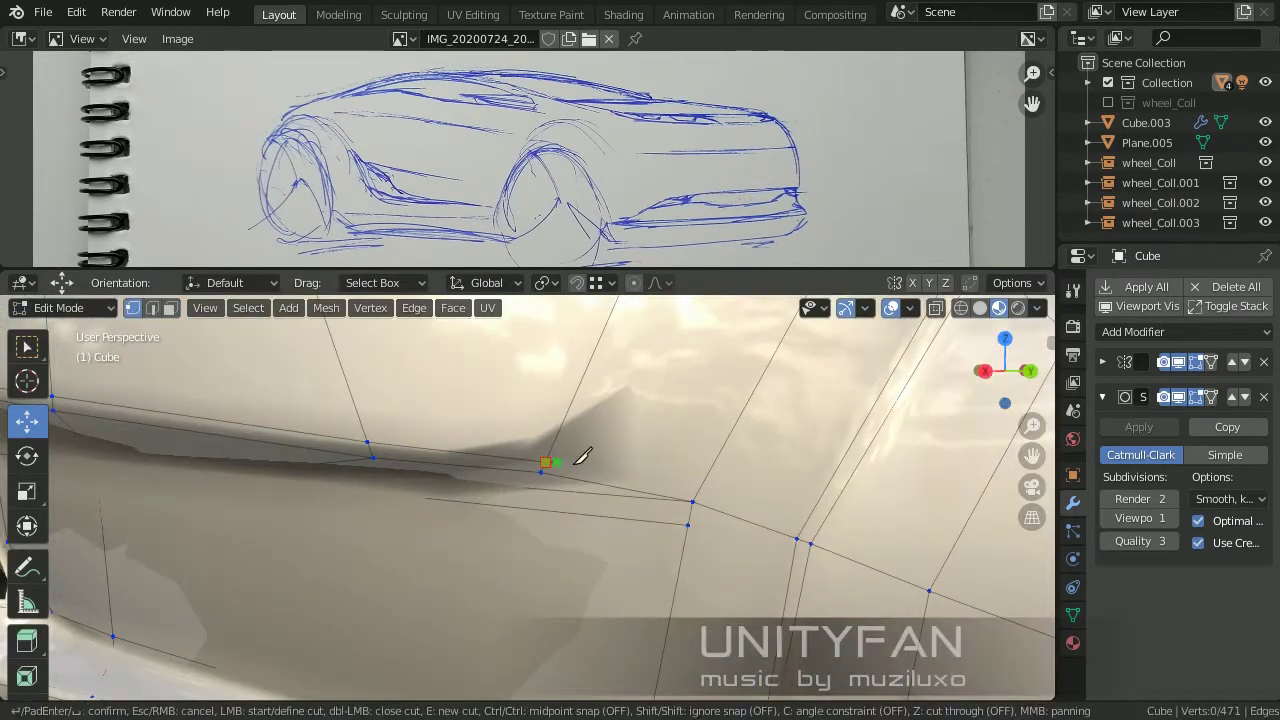
{"action": "scroll", "coordinate": [701, 488], "scroll_direction": "down", "scroll_amount": 2}
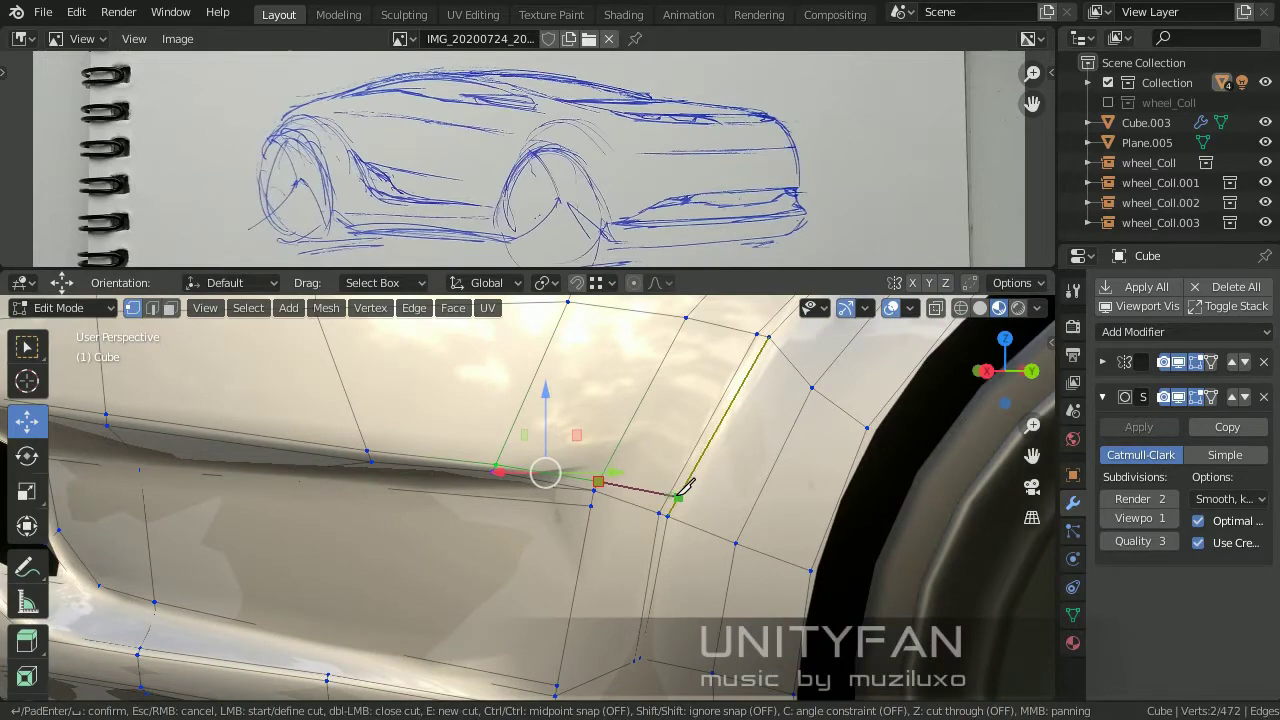
{"action": "key", "text": "Return"}
{"action": "key", "text": "Tab"}
Edge-slide an edge on the hood piece Cube.002.
{"action": "scroll", "coordinate": [755, 560], "scroll_direction": "down", "scroll_amount": 5}
{"action": "middle_click_drag", "start_coordinate": [755, 560], "coordinate": [537, 576]}
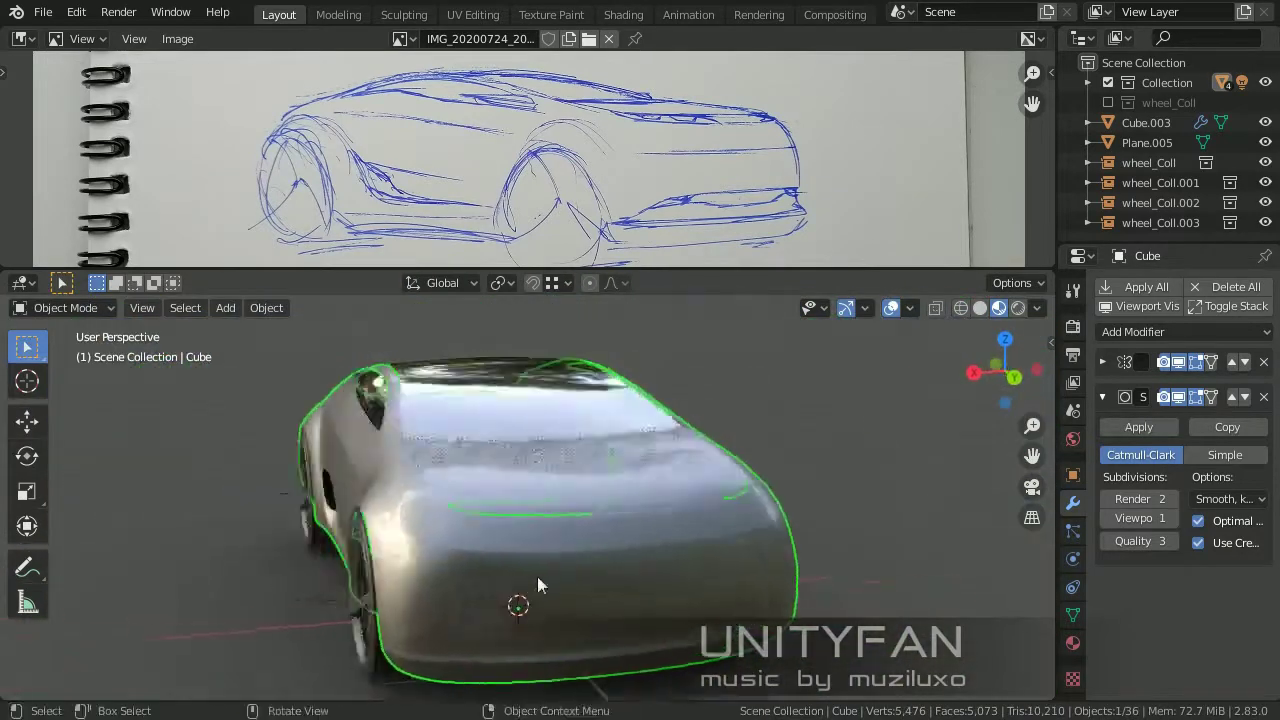
{"action": "left_click", "coordinate": [575, 503]}
{"action": "key", "text": "Tab"}
{"action": "scroll", "coordinate": [576, 505], "scroll_direction": "up", "scroll_amount": 3}
{"action": "scroll", "coordinate": [657, 551], "scroll_direction": "up", "scroll_amount": 2}
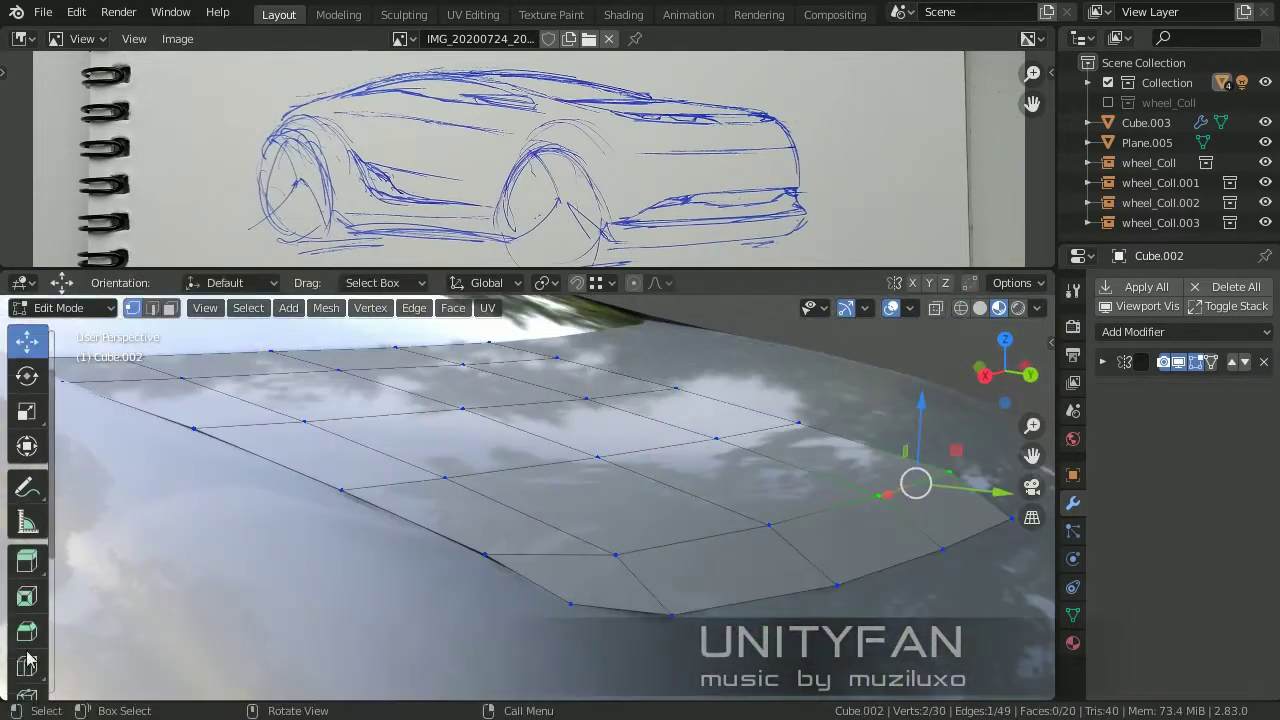
{"action": "left_click", "coordinate": [603, 570]}
{"action": "key", "text": "Tab"}
Separate the front strip of hood faces into its own object.
{"action": "scroll", "coordinate": [655, 566], "scroll_direction": "down", "scroll_amount": 5}
{"action": "middle_click_drag", "start_coordinate": [753, 498], "coordinate": [656, 526]}
{"action": "left_click", "coordinate": [656, 526]}
{"action": "scroll", "coordinate": [659, 532], "scroll_direction": "up", "scroll_amount": 4}
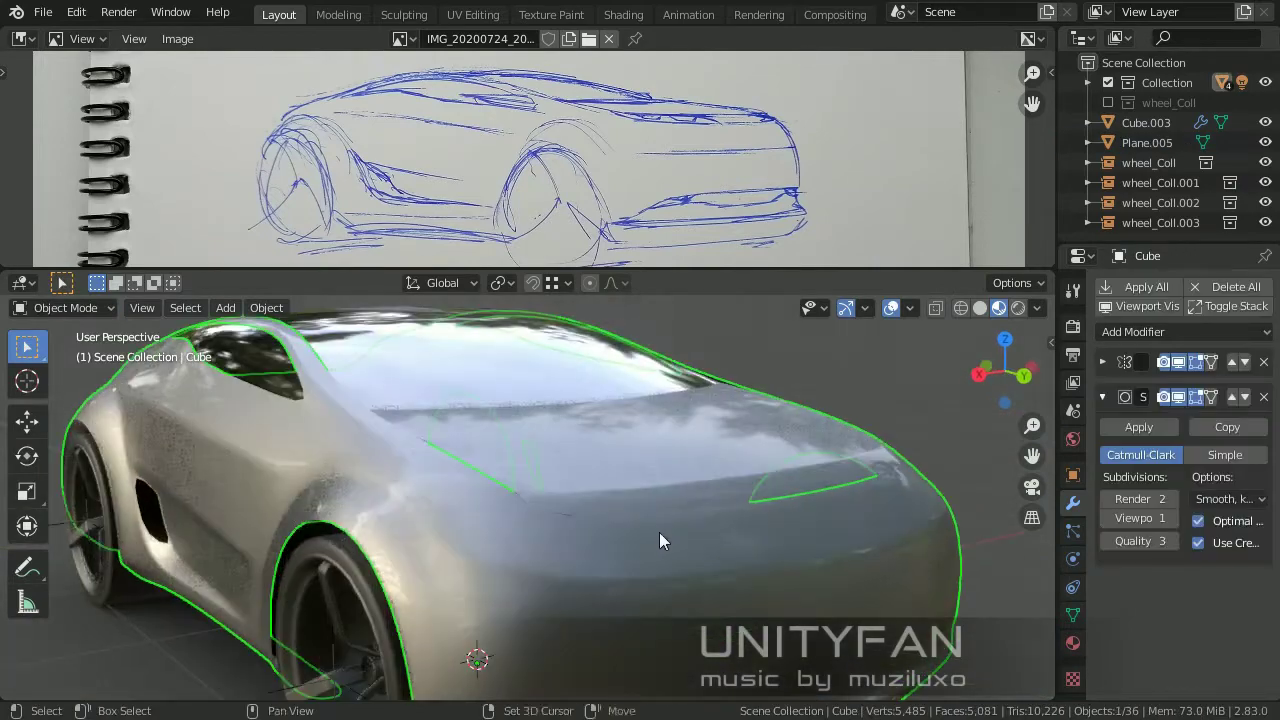
{"action": "scroll", "coordinate": [659, 533], "scroll_direction": "up", "scroll_amount": 3}
{"action": "left_click", "coordinate": [700, 528], "text": "alt"}
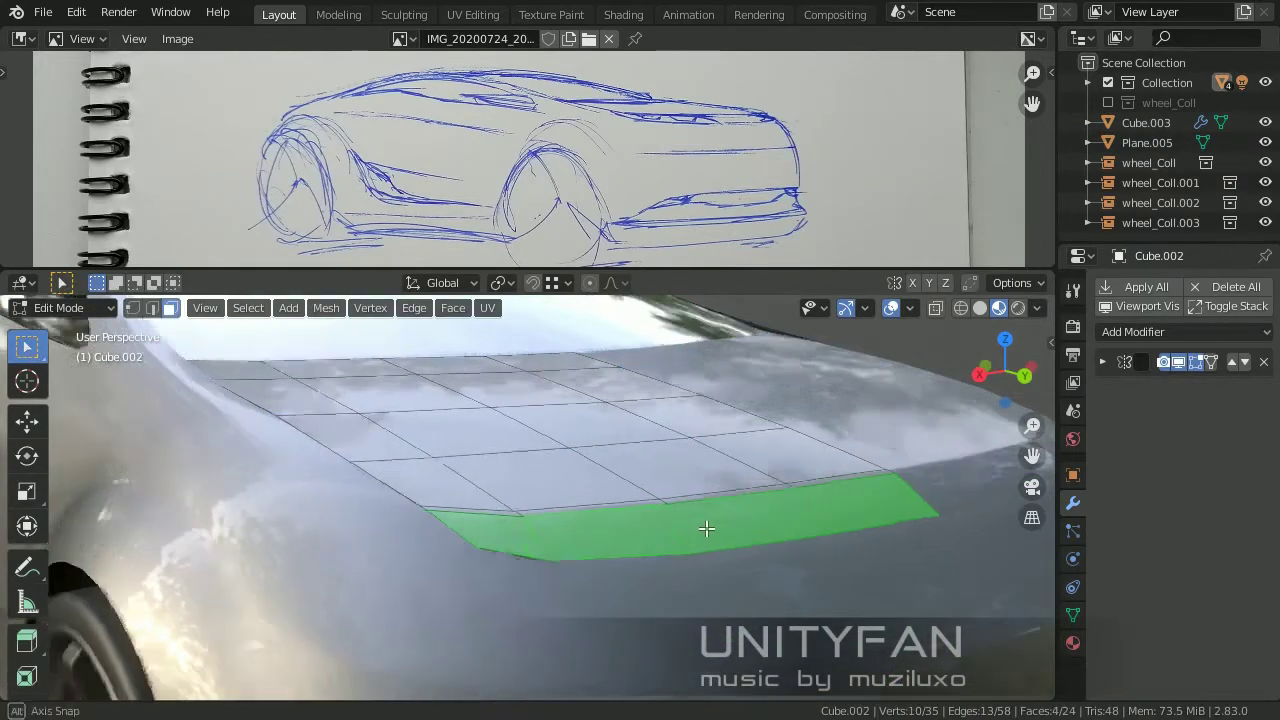
{"action": "key", "text": "p"}
{"action": "left_click", "coordinate": [710, 527]}
{"action": "key", "text": "Tab"}
Separate the lower side strip of body faces into a new object, Cube.006.
{"action": "scroll", "coordinate": [700, 525], "scroll_direction": "down", "scroll_amount": 5}
{"action": "mouse_move", "coordinate": [674, 523]}
{"action": "middle_mouse_down"}
{"action": "mouse_move", "coordinate": [640, 513]}
{"action": "mouse_move", "coordinate": [749, 522]}
{"action": "mouse_move", "coordinate": [766, 480]}
{"action": "mouse_move", "coordinate": [806, 522]}
{"action": "mouse_move", "coordinate": [806, 550]}
{"action": "middle_mouse_up"}
{"action": "left_click", "coordinate": [806, 550]}
{"action": "key", "text": "Tab"}
{"action": "scroll", "coordinate": [806, 550], "scroll_direction": "up", "scroll_amount": 5}
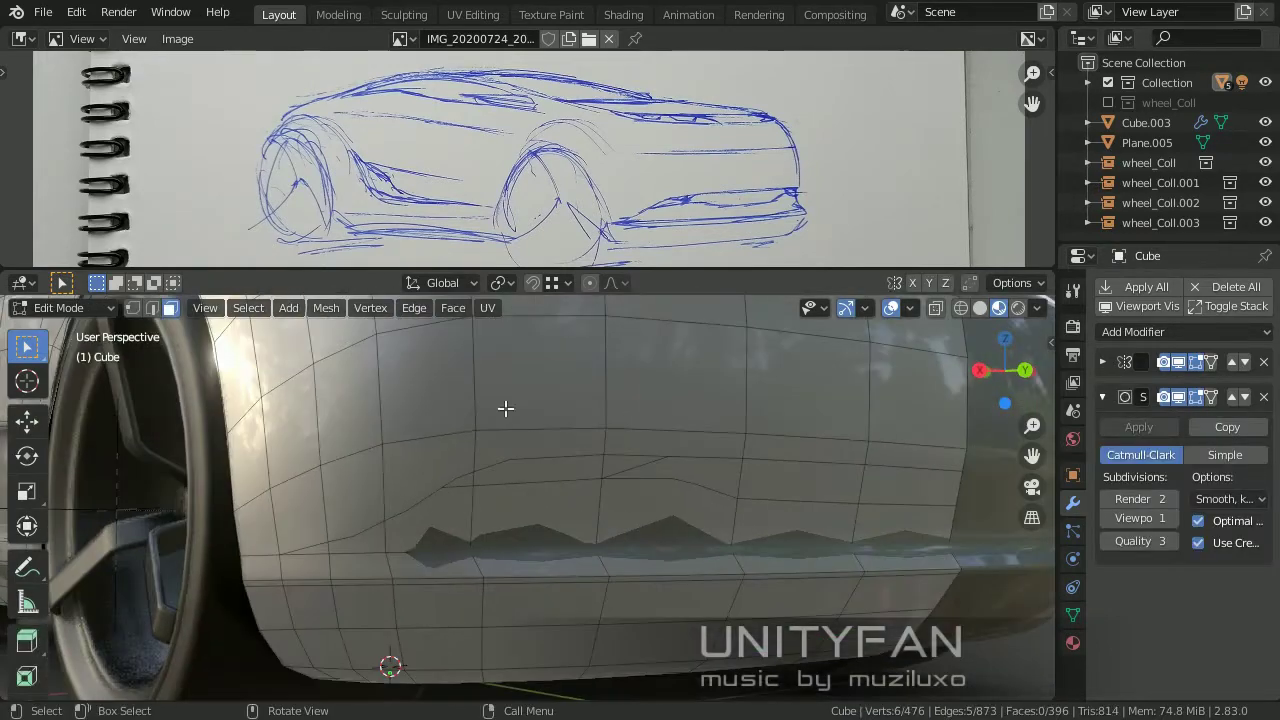
{"action": "left_click", "coordinate": [533, 492], "text": "alt"}
{"action": "scroll", "coordinate": [842, 520], "scroll_direction": "down", "scroll_amount": 5}
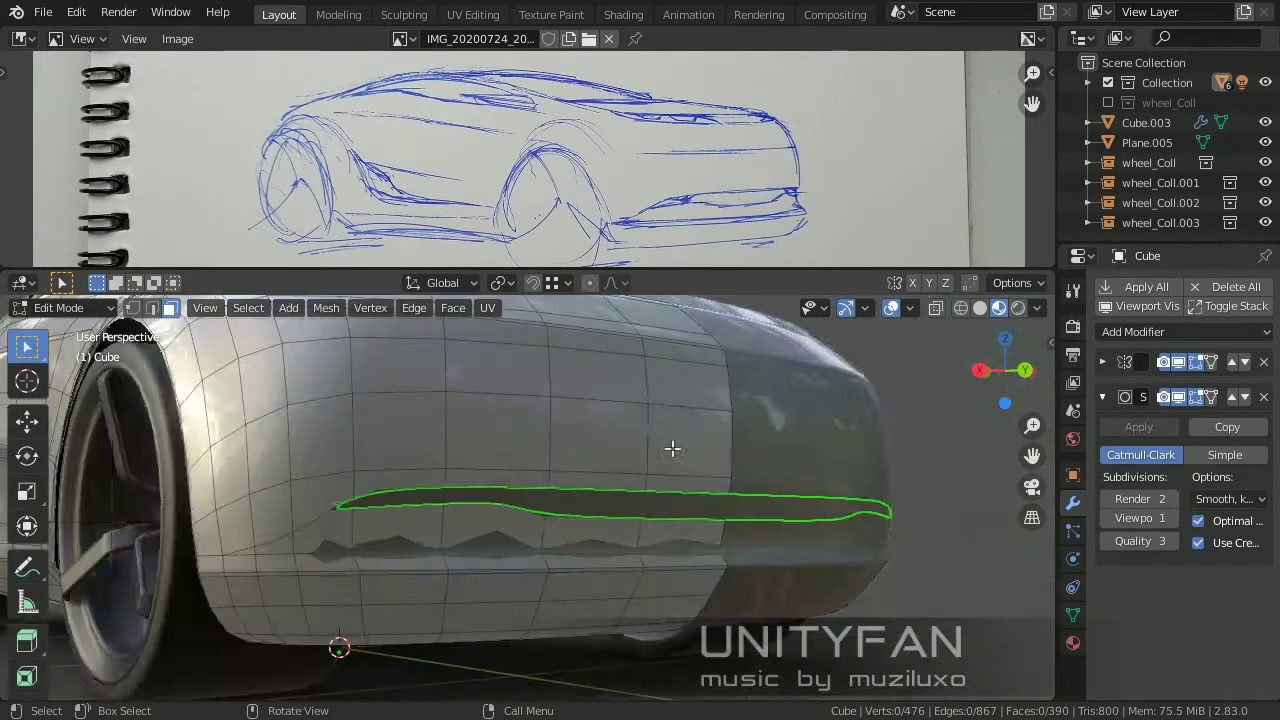
{"action": "key", "text": "p"}
{"action": "left_click", "coordinate": [723, 501]}
{"action": "key", "text": "Tab"}
{"action": "left_click", "coordinate": [723, 505]}
{"action": "mouse_move", "coordinate": [723, 505]}
{"action": "middle_mouse_down"}
{"action": "mouse_move", "coordinate": [578, 497]}
{"action": "mouse_move", "coordinate": [591, 451]}
{"action": "middle_mouse_up"}
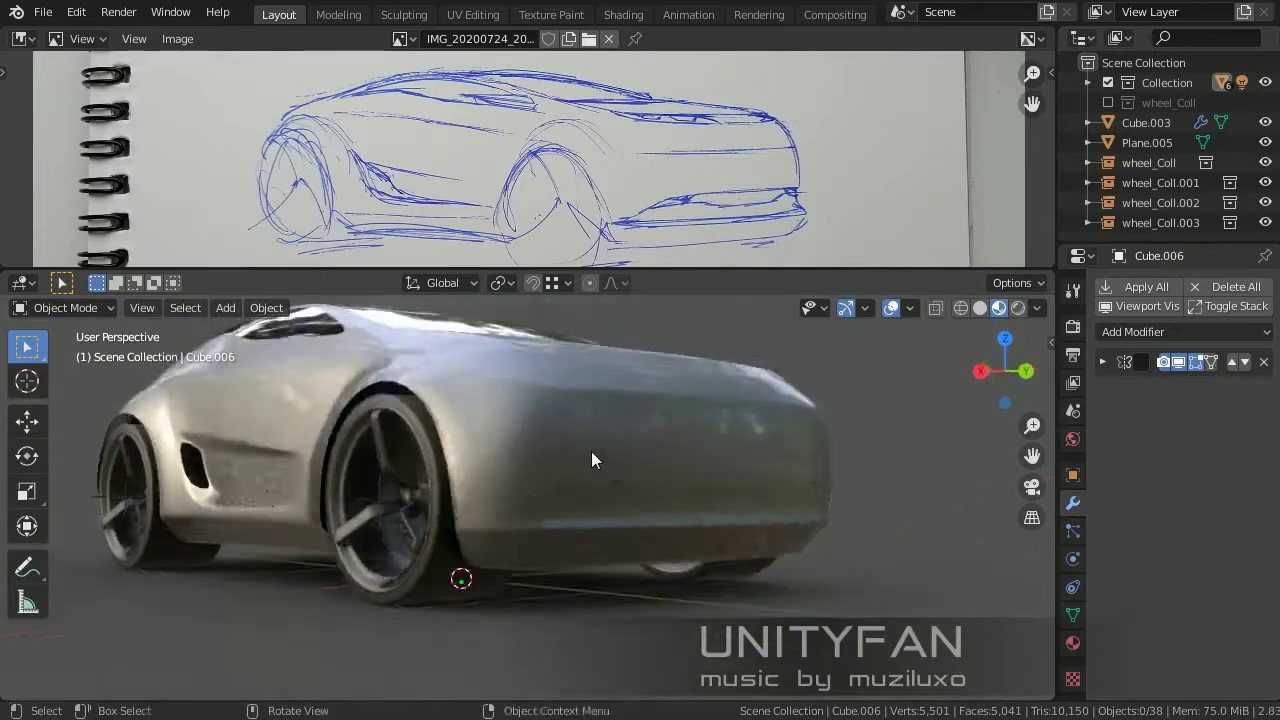
Preview the body at viewport subdivision level 2, then return it to 1.
{"action": "left_click", "coordinate": [591, 451]}
{"action": "key", "text": "Tab"}
{"action": "scroll", "coordinate": [537, 460], "scroll_direction": "up", "scroll_amount": 3}
{"action": "key", "text": "Tab"}
{"action": "middle_click_drag", "start_coordinate": [529, 503], "coordinate": [578, 528]}
{"action": "key", "text": "Tab"}
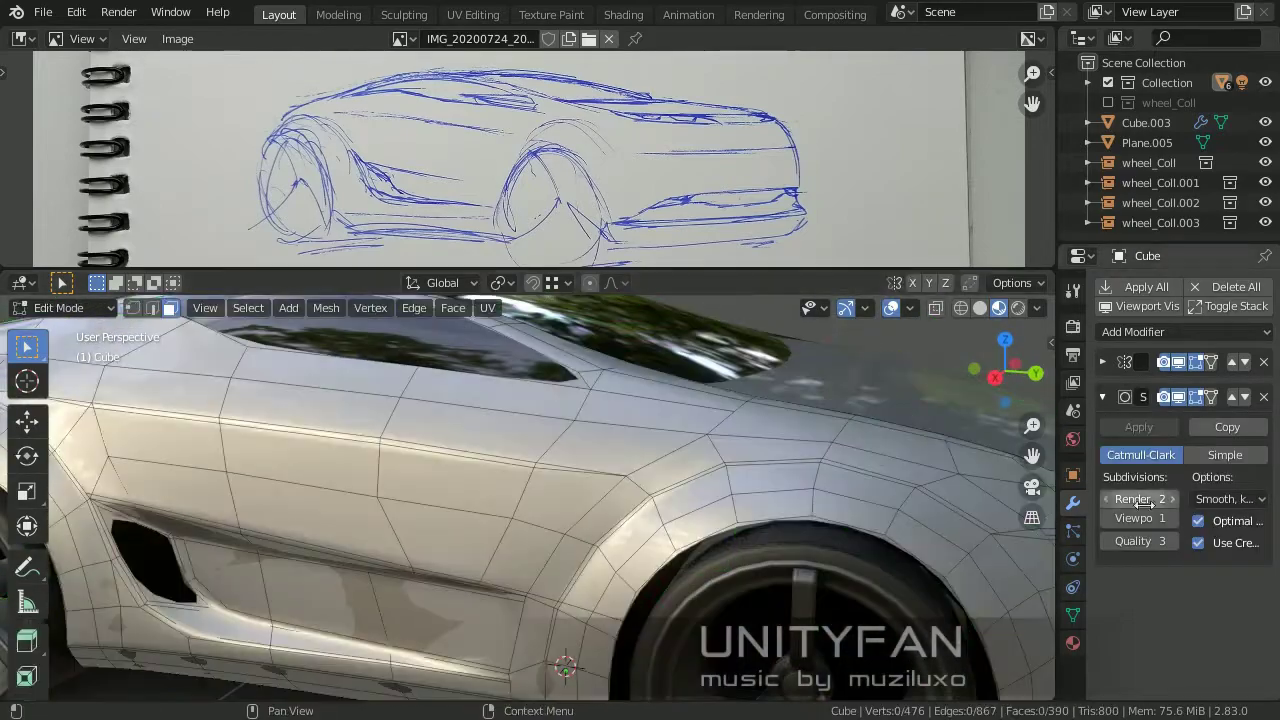
{"action": "key", "text": "ctrl+2"}
{"action": "key", "text": "Tab"}
{"action": "scroll", "coordinate": [695, 505], "scroll_direction": "down", "scroll_amount": 5}
{"action": "key", "text": "Tab"}
{"action": "scroll", "coordinate": [656, 495], "scroll_direction": "up", "scroll_amount": 8}
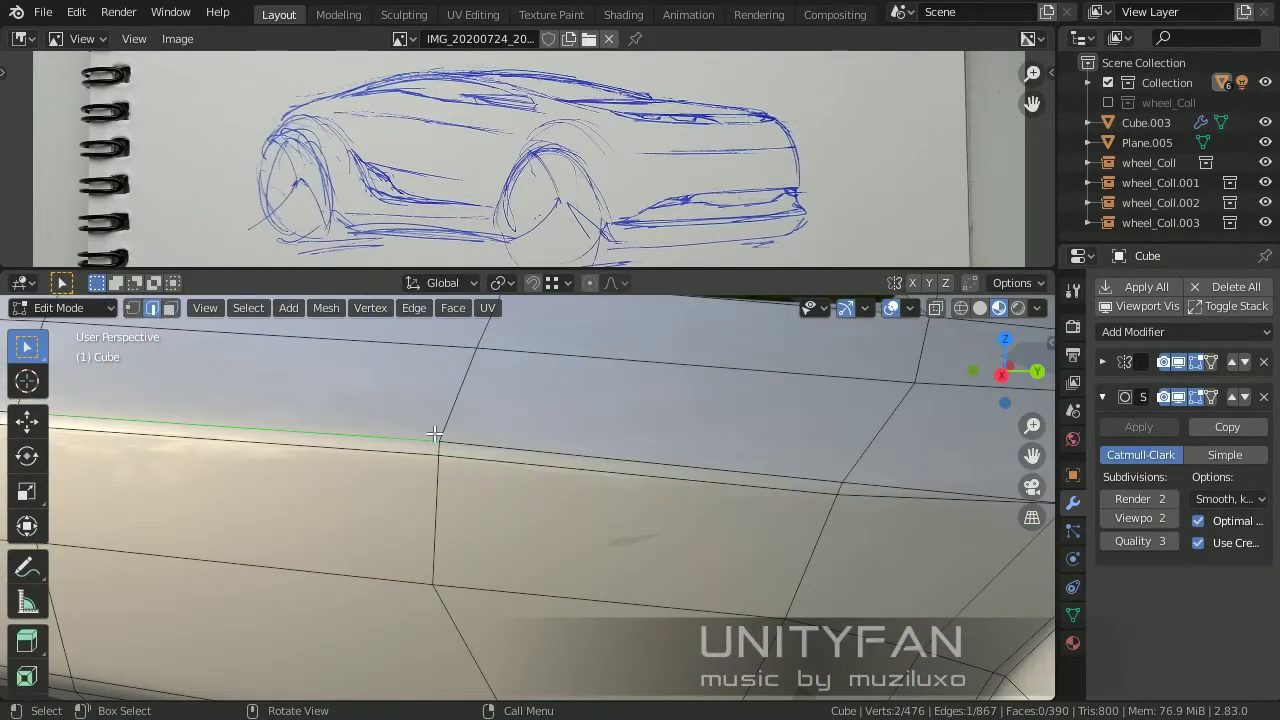
{"action": "key", "text": "Tab"}
{"action": "scroll", "coordinate": [482, 486], "scroll_direction": "down", "scroll_amount": 6}
{"action": "key", "text": "ctrl+1"}
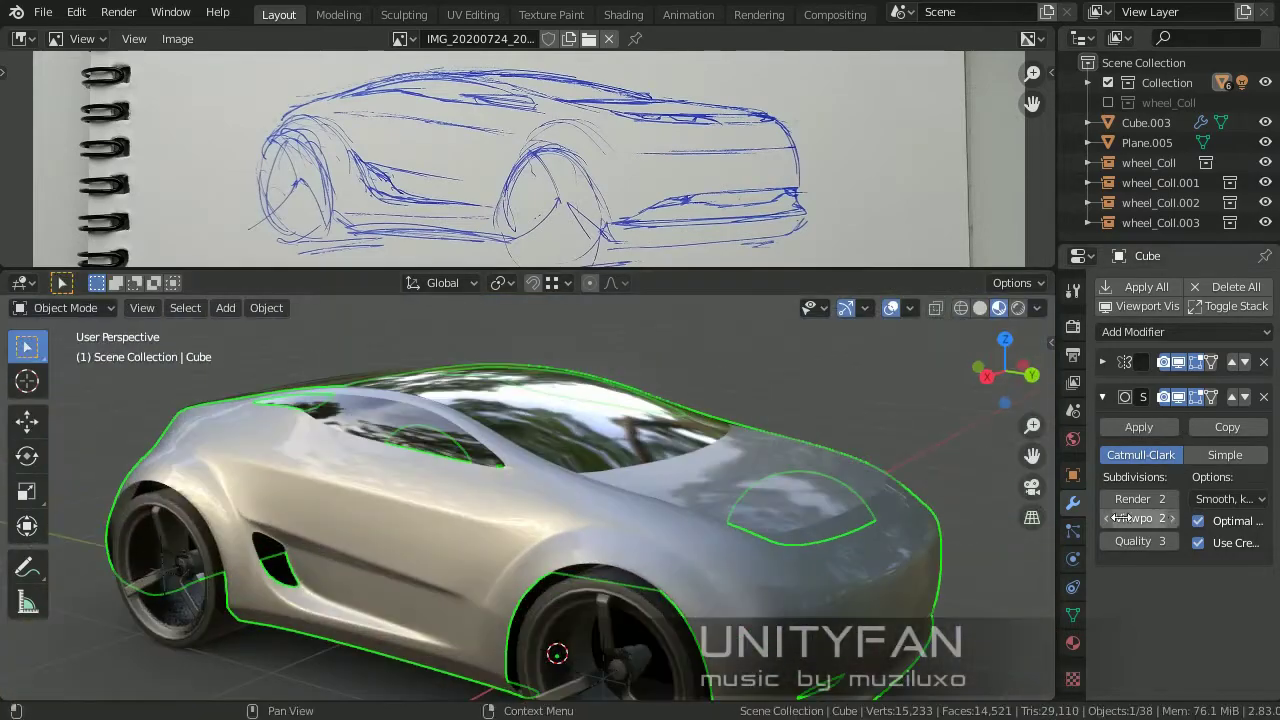
{"action": "mouse_move", "coordinate": [482, 486]}
{"action": "middle_mouse_down"}
{"action": "mouse_move", "coordinate": [755, 481]}
{"action": "mouse_move", "coordinate": [763, 454]}
{"action": "middle_mouse_up"}
Knife-cut near the side vent and merge the selected vertices into one.
{"action": "key", "text": "Tab"}
{"action": "scroll", "coordinate": [614, 566], "scroll_direction": "up", "scroll_amount": 4}
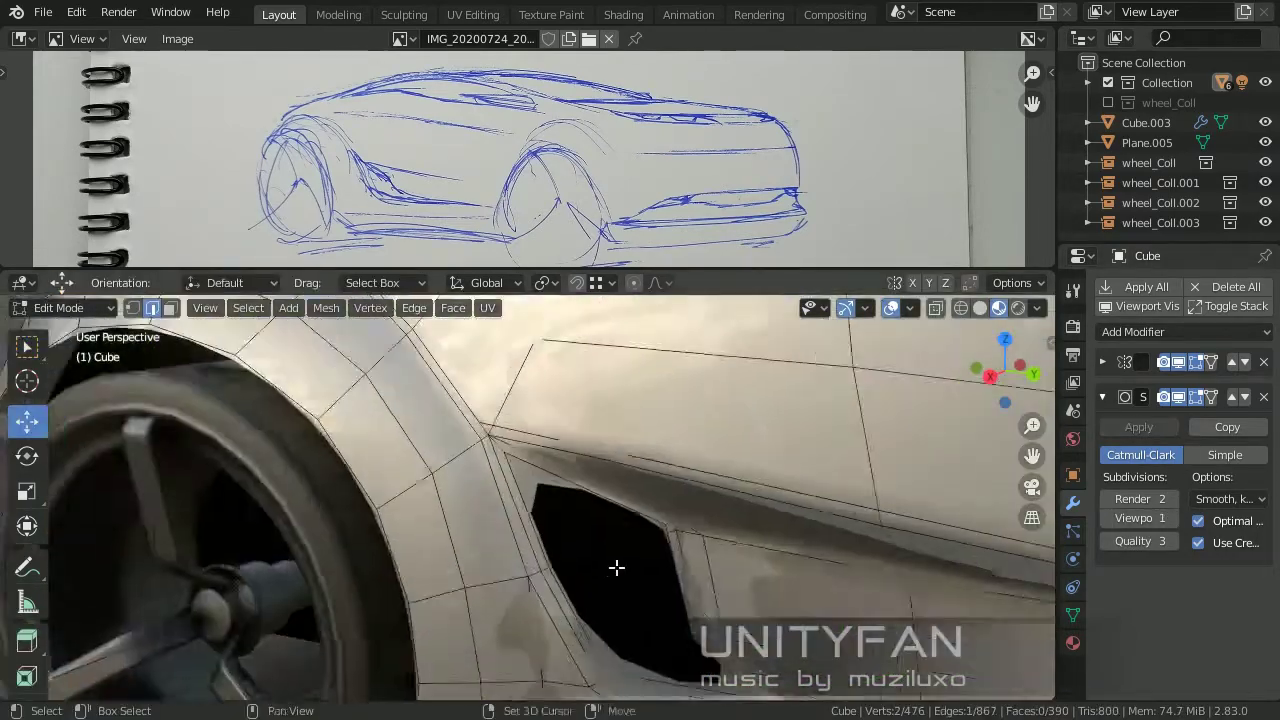
{"action": "scroll", "coordinate": [600, 540], "scroll_direction": "up", "scroll_amount": 3}
{"action": "scroll", "coordinate": [563, 523], "scroll_direction": "up", "scroll_amount": 2}
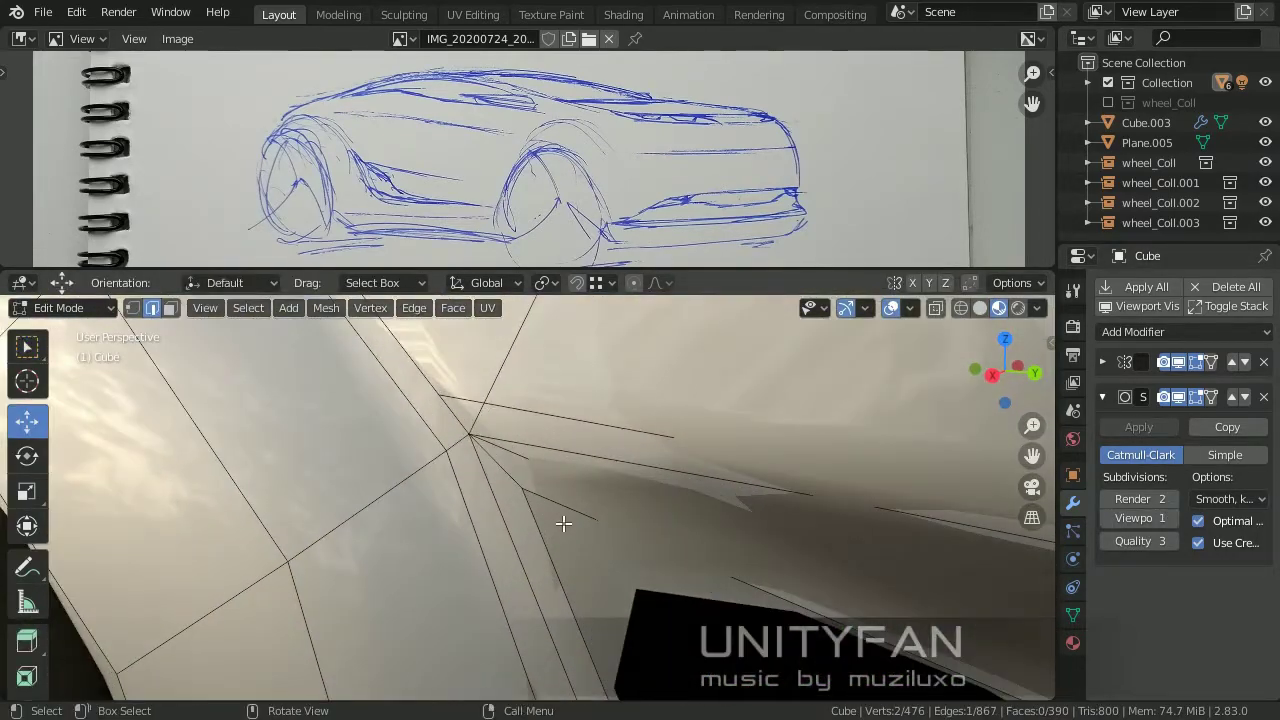
{"action": "left_click", "coordinate": [514, 480]}
{"action": "key", "text": "Return"}
{"action": "key", "text": "m"}
{"action": "scroll", "coordinate": [520, 486], "scroll_direction": "down", "scroll_amount": 4}
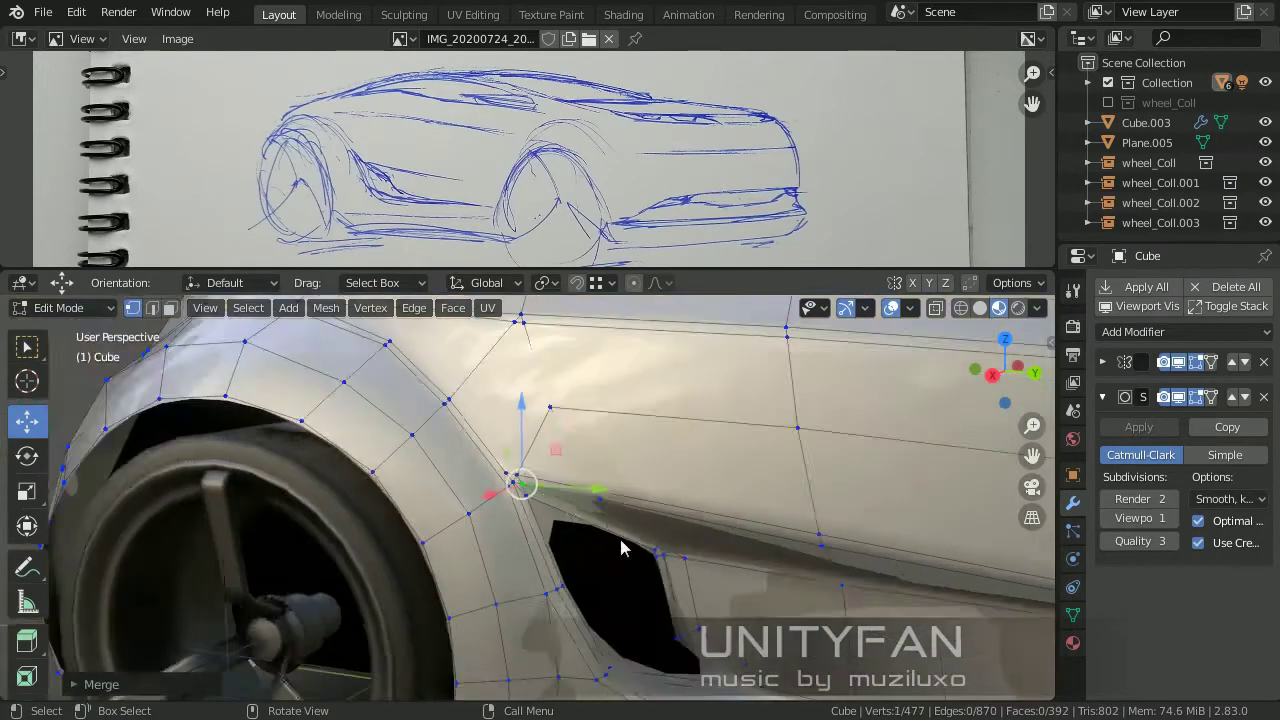
Add a knife cut on the vent edge and check the smoothed result.
{"action": "middle_click_drag", "start_coordinate": [520, 486], "coordinate": [437, 451]}
{"action": "scroll", "coordinate": [437, 451], "scroll_direction": "up", "scroll_amount": 4}
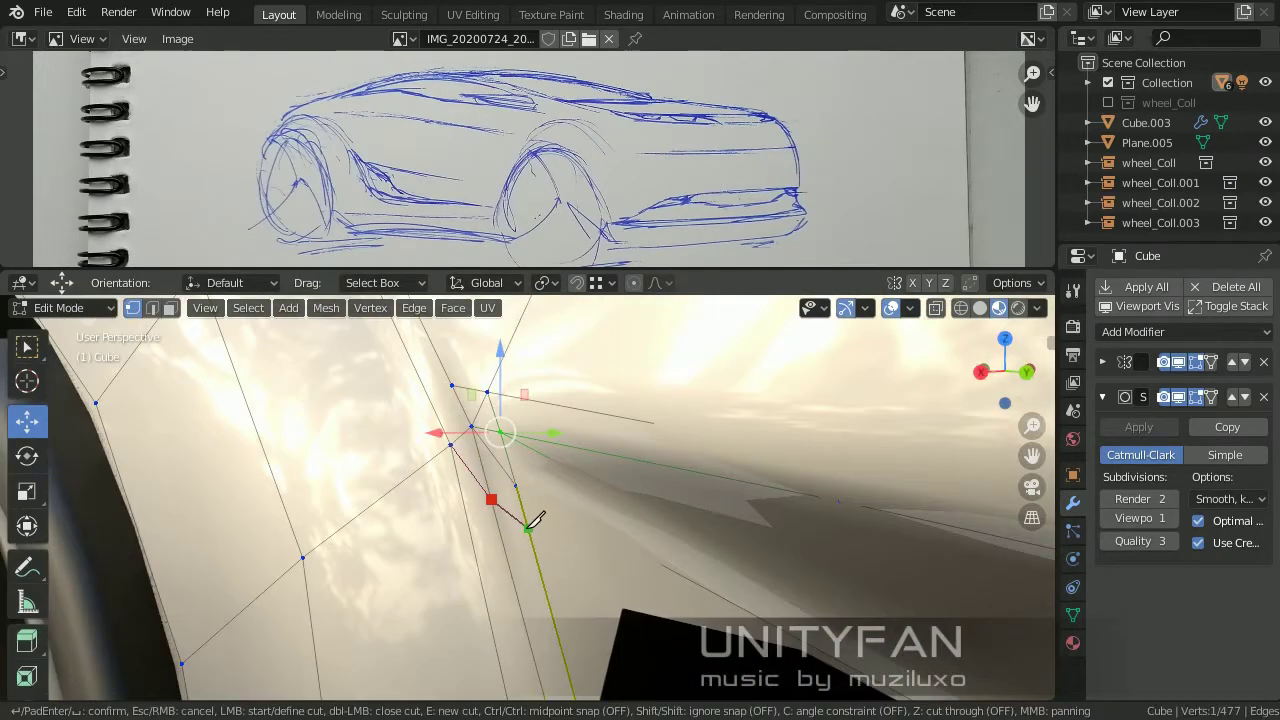
{"action": "left_click", "coordinate": [533, 521]}
{"action": "key", "text": "Return"}
{"action": "key", "text": "Tab"}
{"action": "mouse_move", "coordinate": [533, 521]}
{"action": "middle_mouse_down"}
{"action": "mouse_move", "coordinate": [633, 493]}
{"action": "mouse_move", "coordinate": [580, 490]}
{"action": "middle_mouse_up"}
{"action": "key", "text": "Tab"}
{"action": "scroll", "coordinate": [633, 493], "scroll_direction": "up", "scroll_amount": 3}
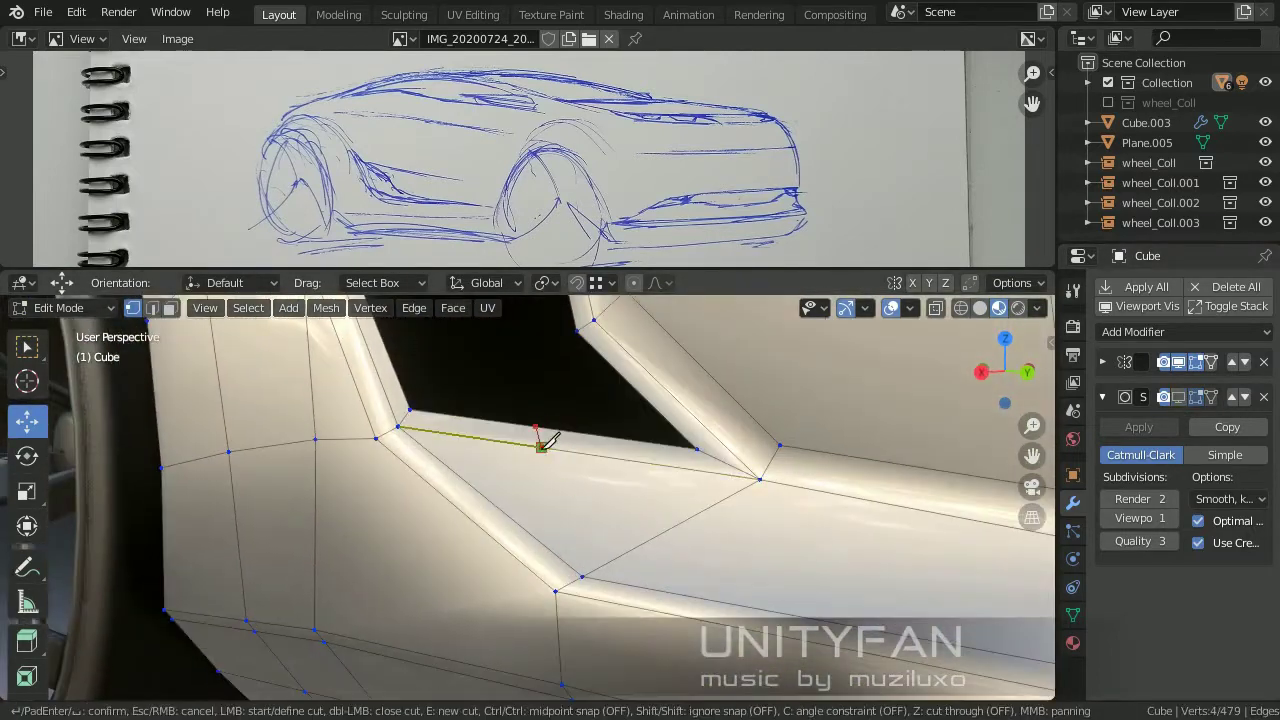
Move vertices of the vent outline to reshape the opening's corners.
{"action": "middle_click_drag", "start_coordinate": [593, 568], "coordinate": [693, 520]}
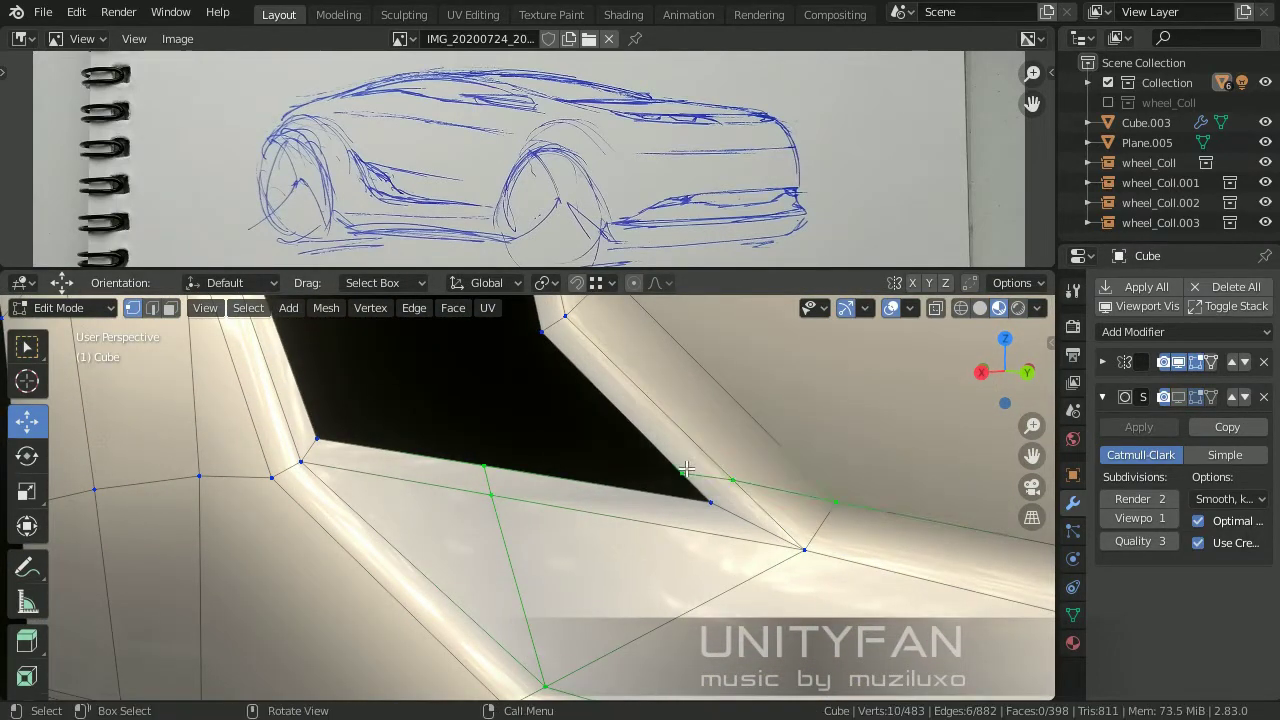
{"action": "left_click_drag", "start_coordinate": [491, 415], "coordinate": [500, 440]}
{"action": "mouse_move", "coordinate": [500, 440]}
{"action": "middle_mouse_down"}
{"action": "mouse_move", "coordinate": [656, 569]}
{"action": "mouse_move", "coordinate": [720, 567]}
{"action": "mouse_move", "coordinate": [543, 549]}
{"action": "mouse_move", "coordinate": [548, 492]}
{"action": "middle_mouse_up"}
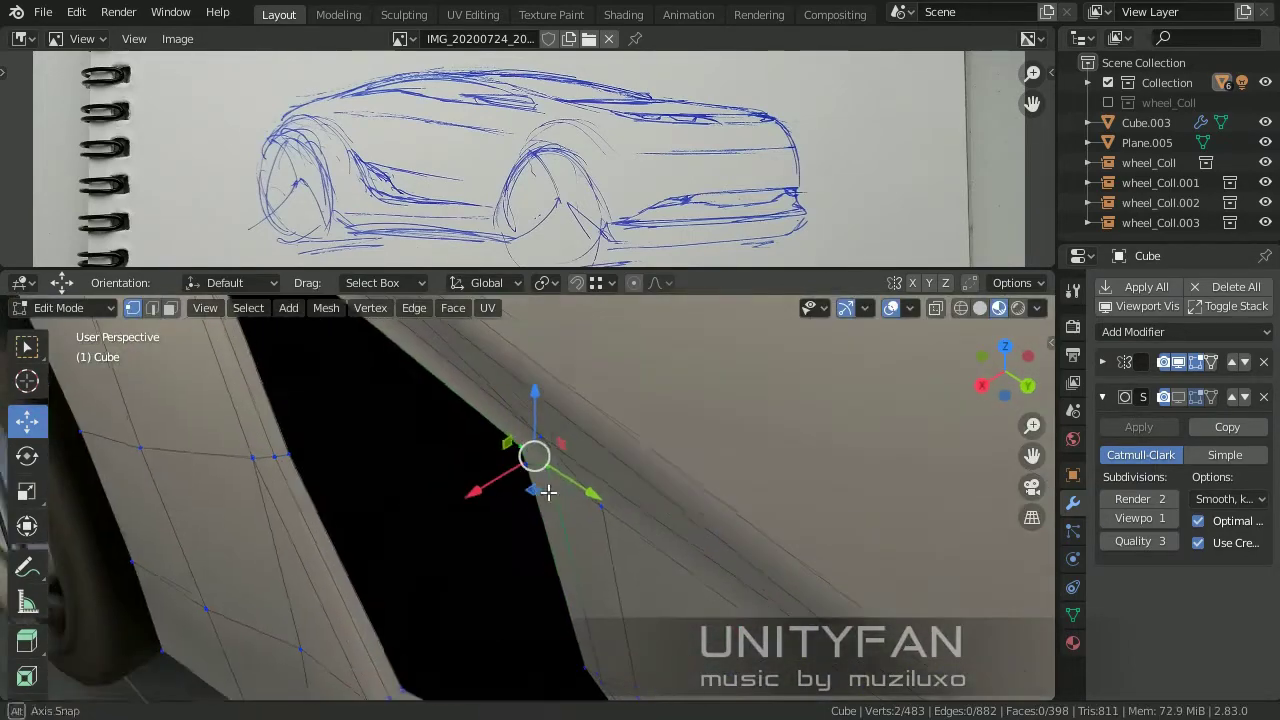
{"action": "left_click", "coordinate": [467, 467]}
{"action": "middle_click_drag", "start_coordinate": [467, 467], "coordinate": [608, 478]}
{"action": "mouse_move", "coordinate": [652, 429]}
{"action": "middle_mouse_down"}
{"action": "mouse_move", "coordinate": [623, 509]}
{"action": "mouse_move", "coordinate": [666, 491]}
{"action": "mouse_move", "coordinate": [666, 434]}
{"action": "mouse_move", "coordinate": [648, 547]}
{"action": "mouse_move", "coordinate": [491, 554]}
{"action": "mouse_move", "coordinate": [643, 523]}
{"action": "middle_mouse_up"}
{"action": "left_click_drag", "start_coordinate": [643, 523], "coordinate": [563, 551]}
{"action": "middle_click_drag", "start_coordinate": [563, 551], "coordinate": [681, 521]}
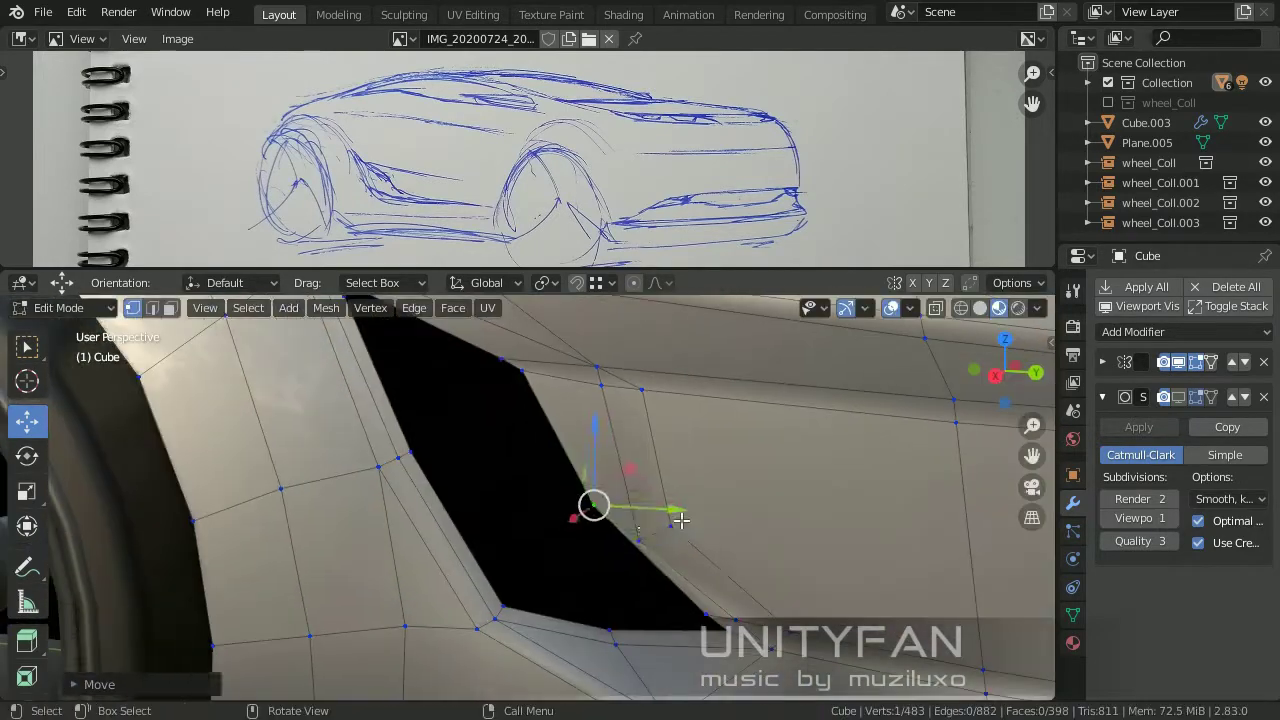
{"action": "left_click", "coordinate": [677, 471]}
{"action": "mouse_move", "coordinate": [677, 471]}
{"action": "middle_mouse_down"}
{"action": "mouse_move", "coordinate": [503, 500]}
{"action": "mouse_move", "coordinate": [571, 383]}
{"action": "mouse_move", "coordinate": [491, 514]}
{"action": "mouse_move", "coordinate": [428, 460]}
{"action": "mouse_move", "coordinate": [735, 518]}
{"action": "middle_mouse_up"}
{"action": "key", "text": "k"}
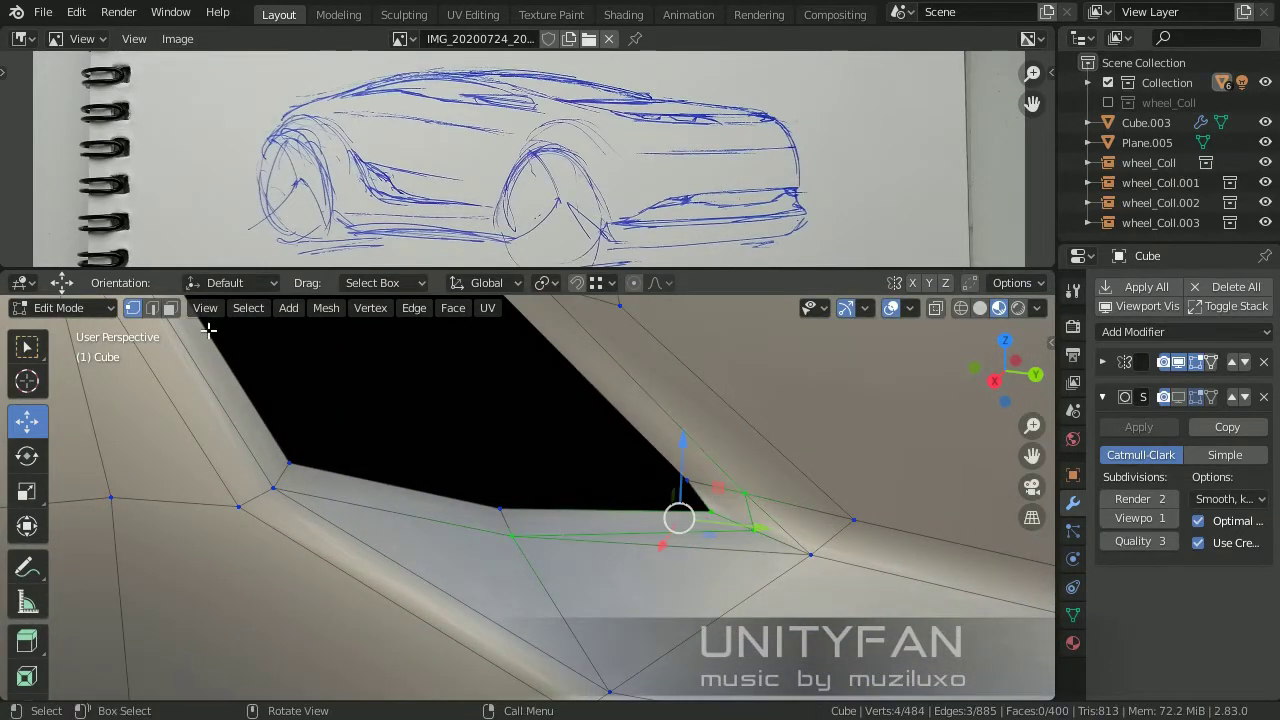
Add a 0.004 m Solidify modifier to give the car body thickness.
{"action": "scroll", "coordinate": [707, 548], "scroll_direction": "down", "scroll_amount": 5}
{"action": "key", "text": "Tab"}
{"action": "scroll", "coordinate": [647, 581], "scroll_direction": "down", "scroll_amount": 3}
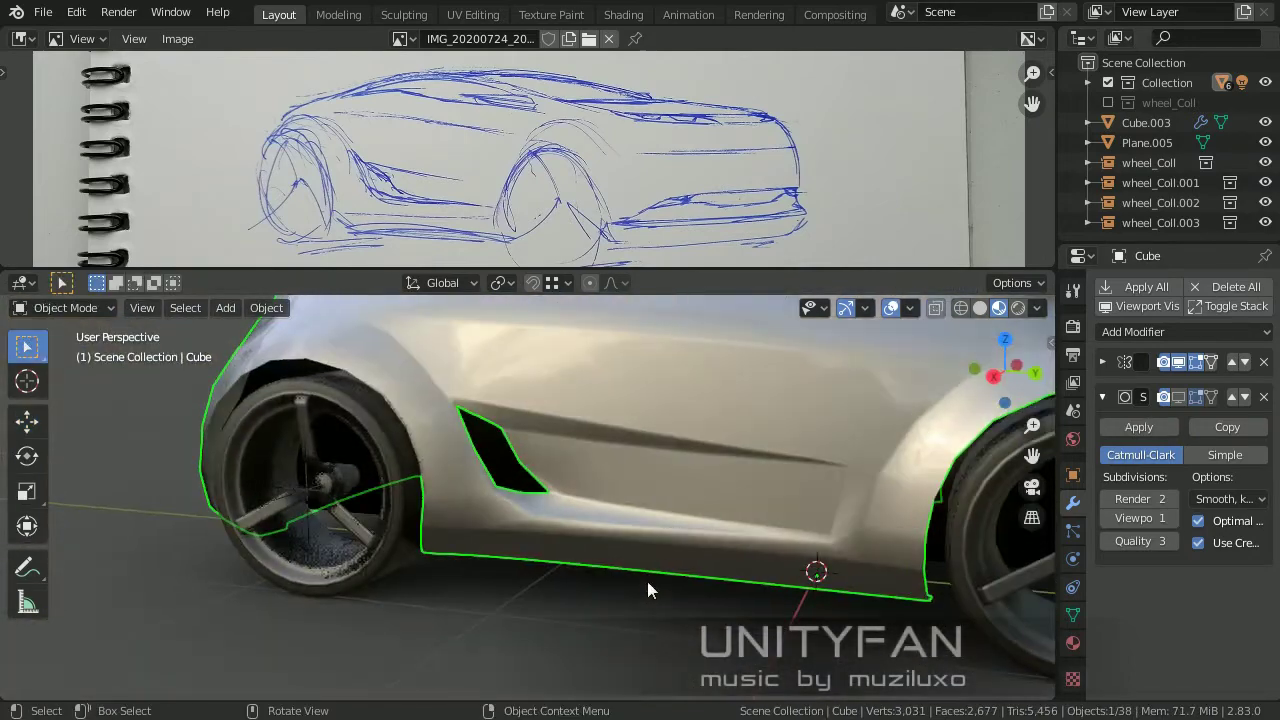
{"action": "mouse_move", "coordinate": [647, 581]}
{"action": "middle_mouse_down"}
{"action": "mouse_move", "coordinate": [571, 483]}
{"action": "mouse_move", "coordinate": [535, 500]}
{"action": "mouse_move", "coordinate": [586, 534]}
{"action": "mouse_move", "coordinate": [543, 523]}
{"action": "mouse_move", "coordinate": [600, 500]}
{"action": "middle_mouse_up"}
{"action": "left_click", "coordinate": [1143, 332]}
{"action": "left_click", "coordinate": [1148, 613]}
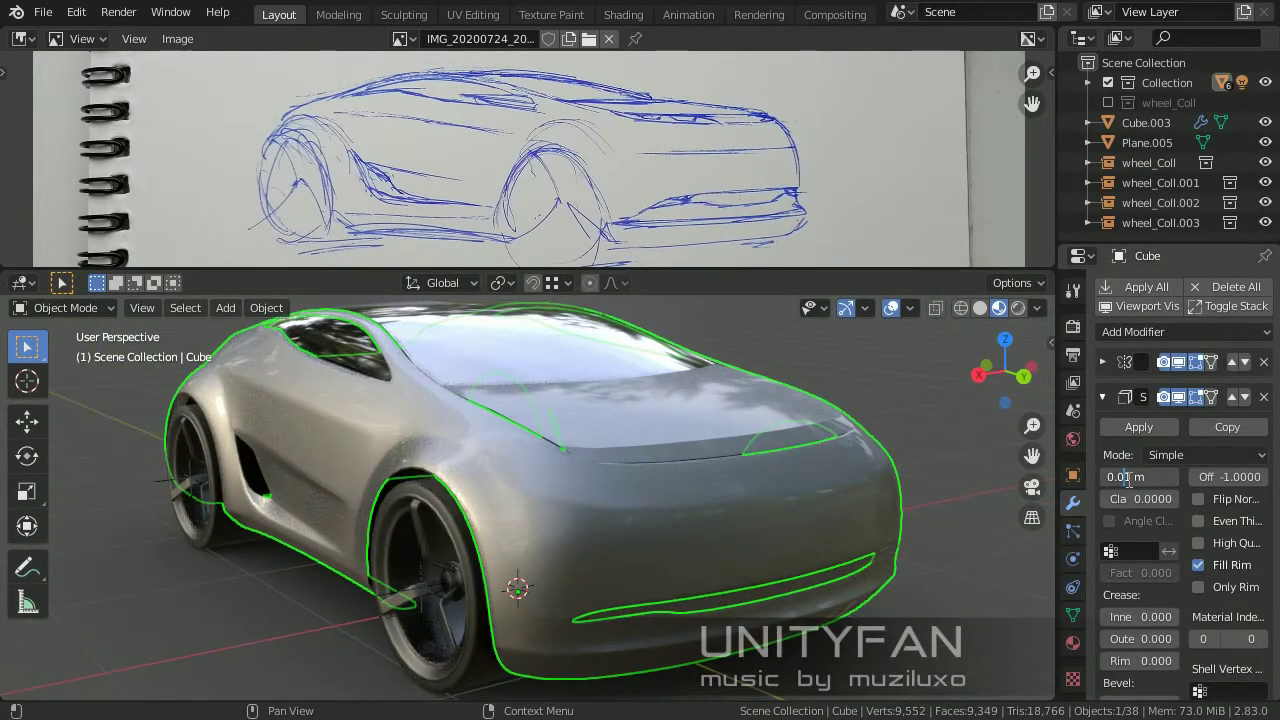
Loop-cut a new edge loop following the wheel-arch edge.
{"action": "middle_click_drag", "start_coordinate": [680, 520], "coordinate": [622, 546]}
{"action": "key", "text": "Tab"}
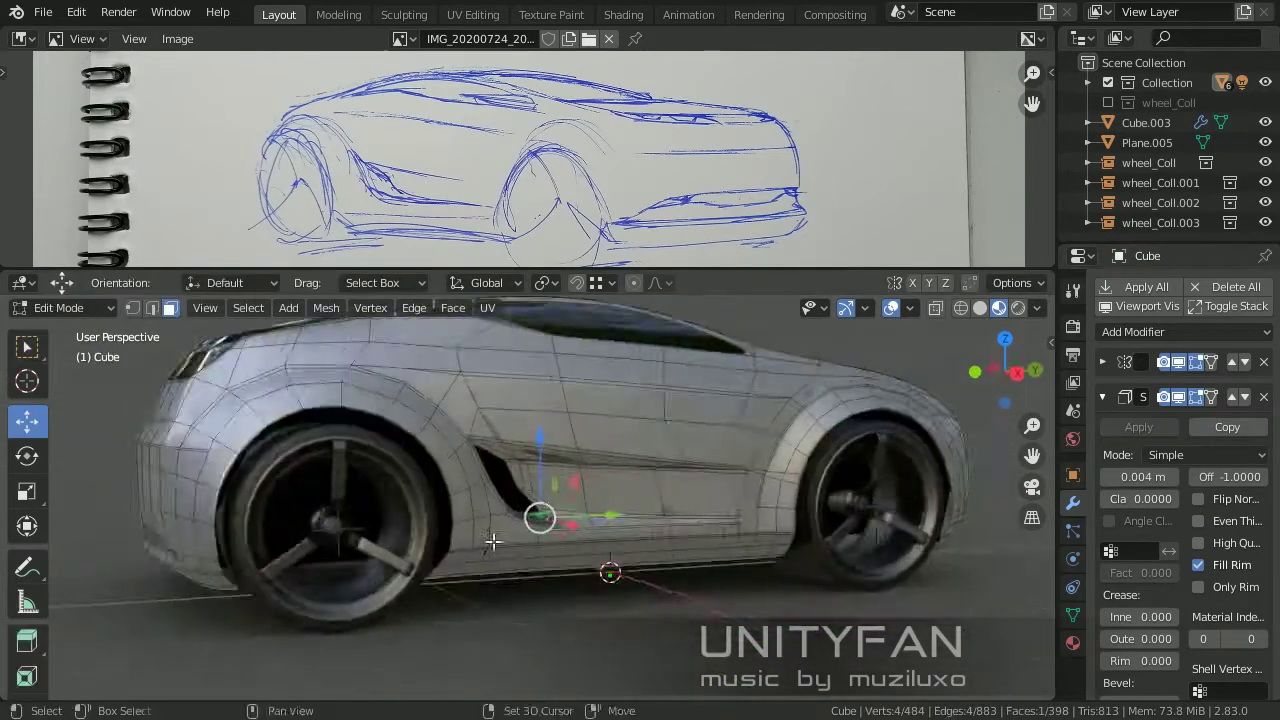
{"action": "scroll", "coordinate": [529, 477], "scroll_direction": "up", "scroll_amount": 3}
{"action": "scroll", "coordinate": [584, 587], "scroll_direction": "up", "scroll_amount": 2}
{"action": "scroll", "coordinate": [16, 605], "scroll_direction": "down", "scroll_amount": 2}
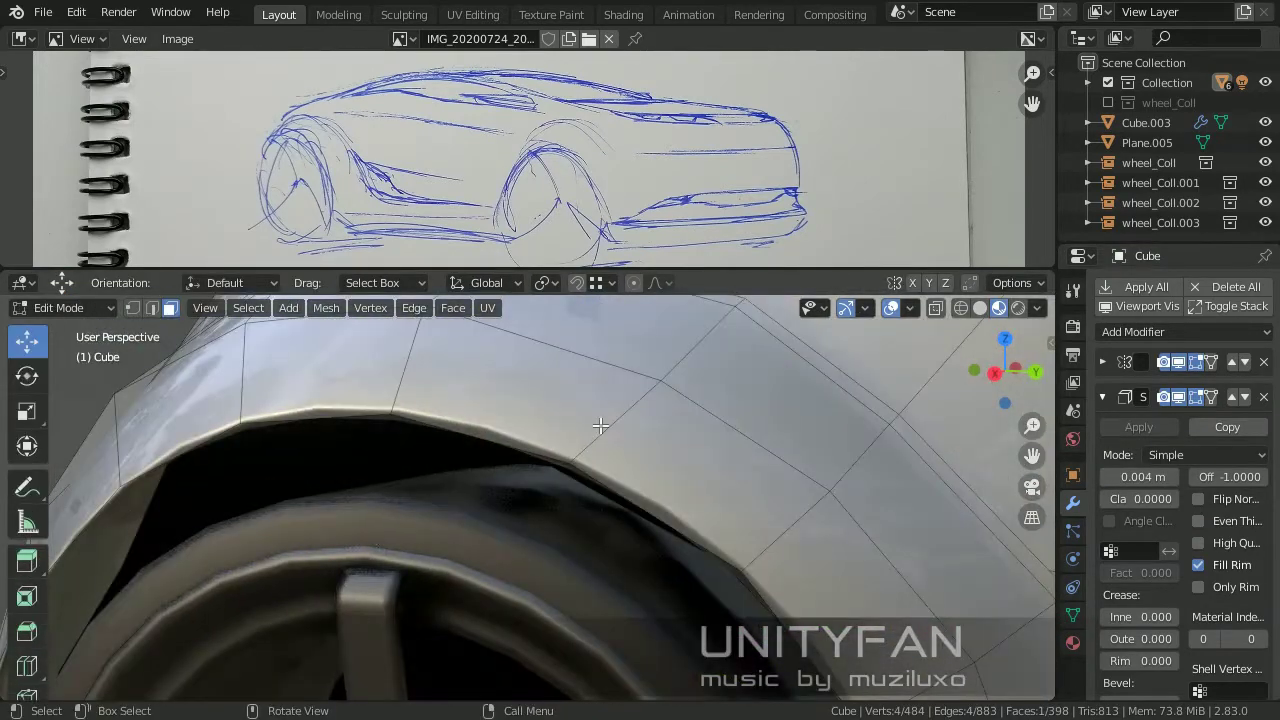
{"action": "left_click", "coordinate": [567, 455]}
{"action": "scroll", "coordinate": [580, 450], "scroll_direction": "down", "scroll_amount": 4}
{"action": "middle_click_drag", "start_coordinate": [590, 450], "coordinate": [612, 437]}
{"action": "scroll", "coordinate": [612, 437], "scroll_direction": "up", "scroll_amount": 4}
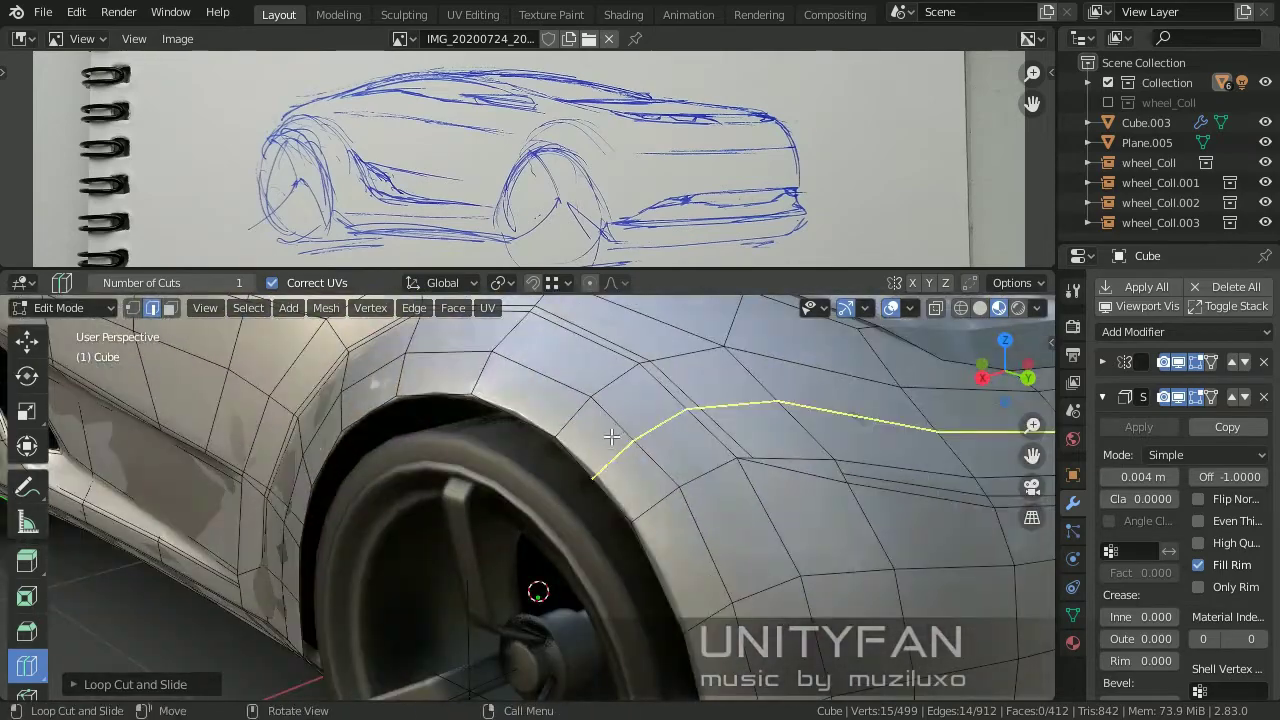
{"action": "scroll", "coordinate": [667, 539], "scroll_direction": "up", "scroll_amount": 3}
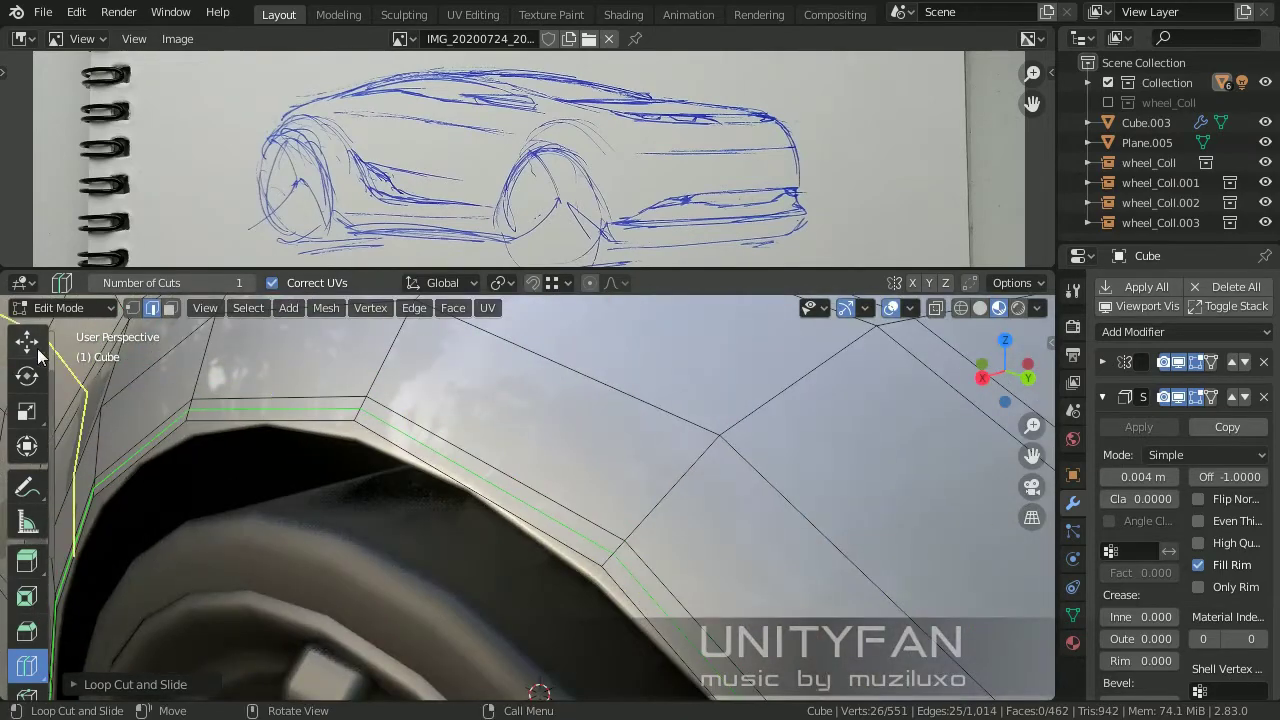
Dissolve the selected edges on the lower front body and check the smoothed result.
{"action": "left_click", "coordinate": [386, 535]}
{"action": "scroll", "coordinate": [450, 500], "scroll_direction": "down", "scroll_amount": 4}
{"action": "key", "text": "Tab"}
{"action": "scroll", "coordinate": [620, 484], "scroll_direction": "up", "scroll_amount": 5}
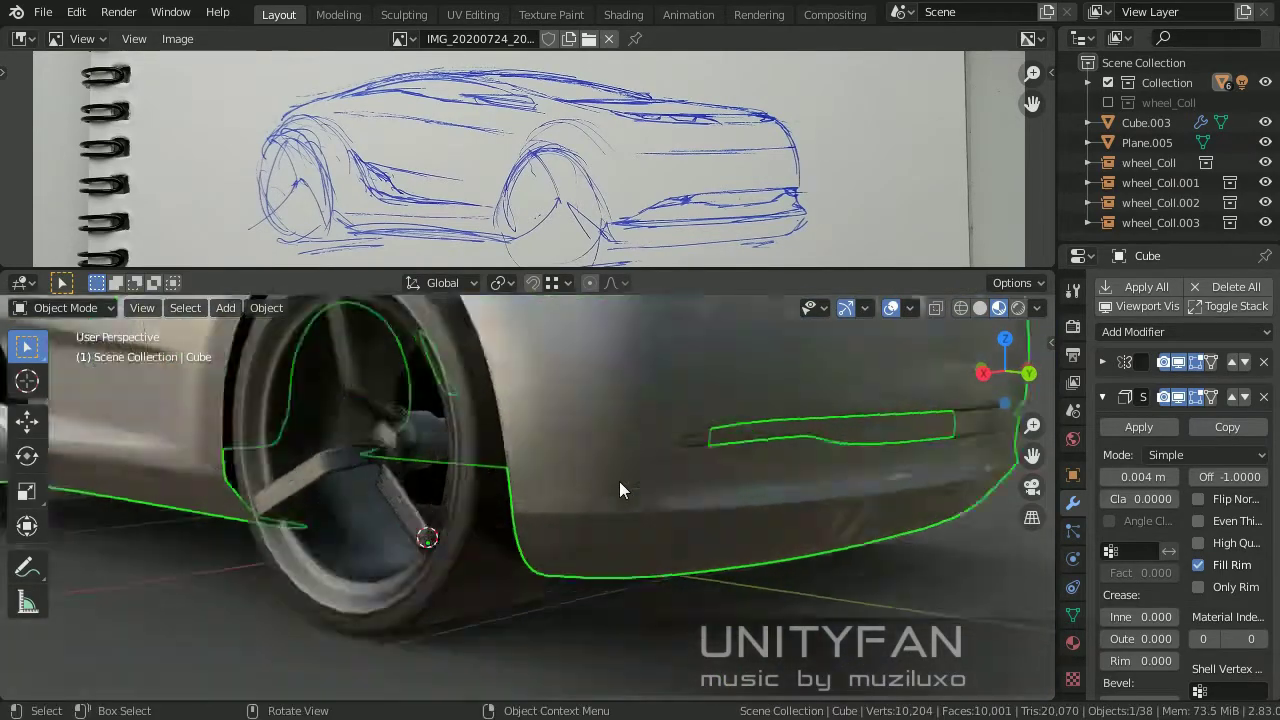
{"action": "key", "text": "Tab"}
{"action": "scroll", "coordinate": [697, 398], "scroll_direction": "up", "scroll_amount": 2}
Select the lower front edge strip and delete its faces to open a thin gap.
{"action": "left_click", "coordinate": [451, 491], "text": "ctrl"}
{"action": "middle_click_drag", "start_coordinate": [434, 509], "coordinate": [679, 560]}
{"action": "left_click", "coordinate": [503, 517], "text": "ctrl"}
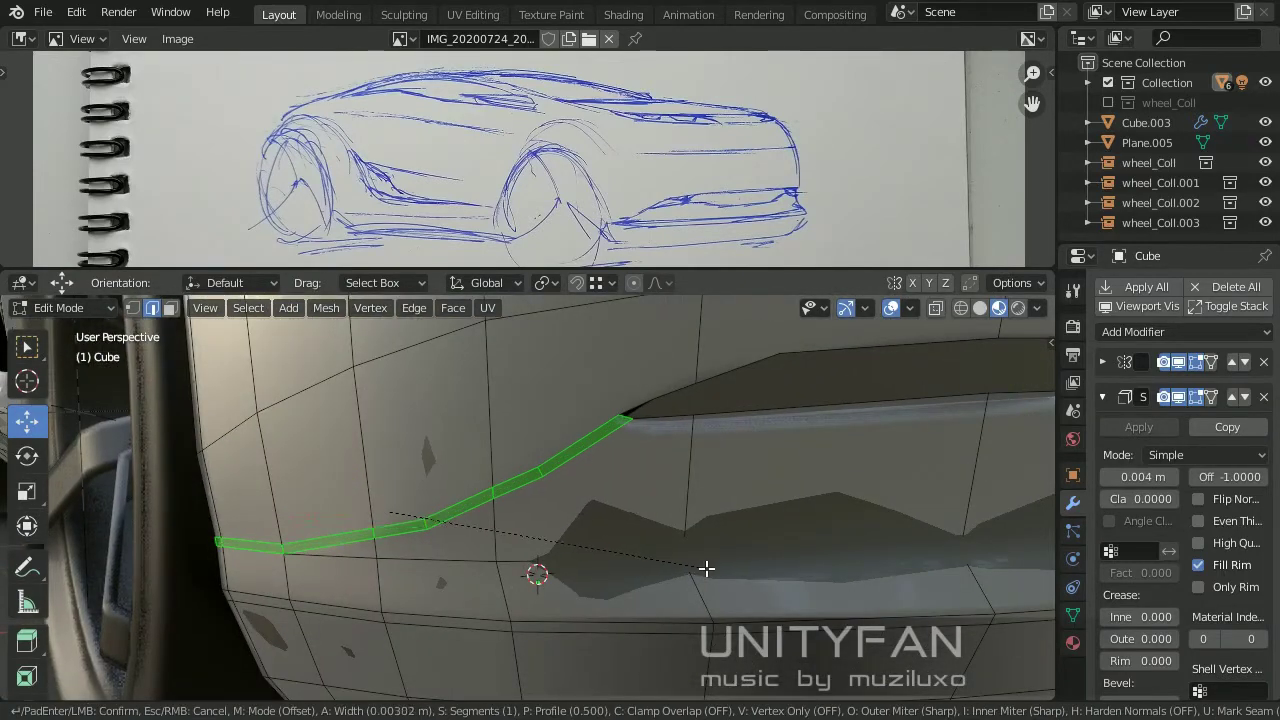
{"action": "left_click", "coordinate": [330, 334]}
{"action": "scroll", "coordinate": [491, 486], "scroll_direction": "down", "scroll_amount": 3}
{"action": "key", "text": "Tab"}
{"action": "key", "text": "Tab"}
{"action": "scroll", "coordinate": [377, 514], "scroll_direction": "up", "scroll_amount": 4}
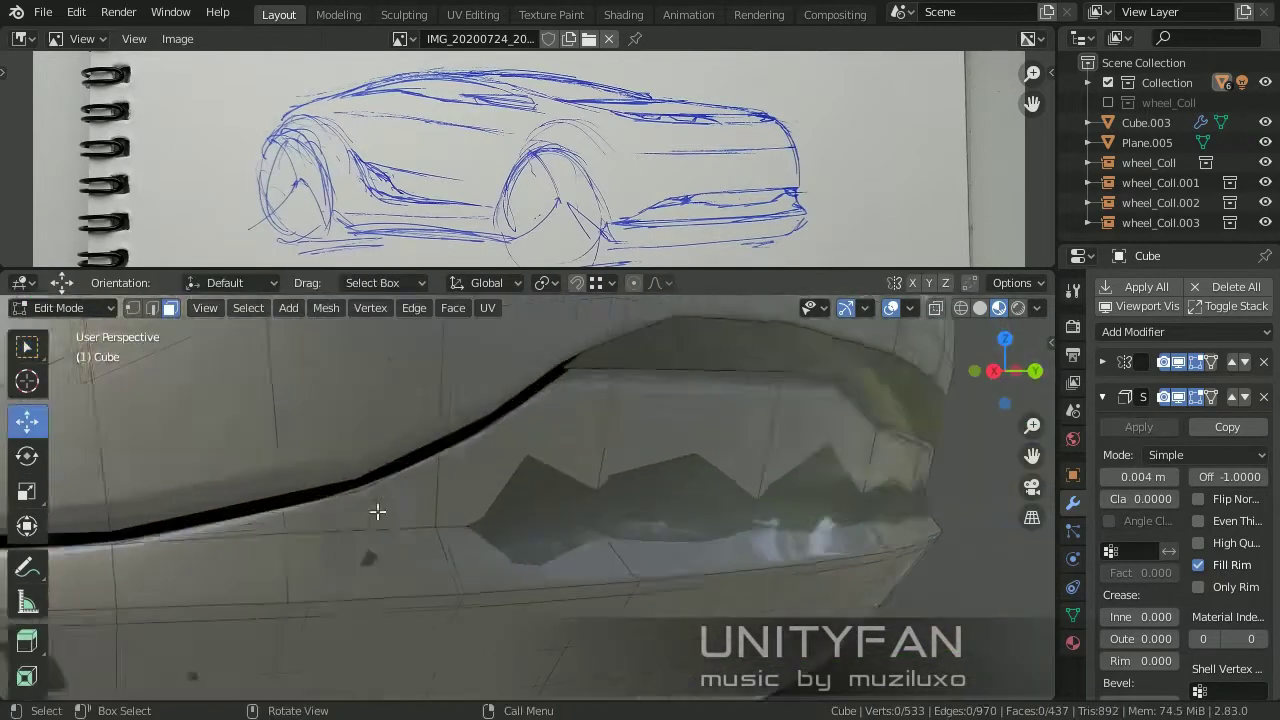
Split the lower front panel off as its own object with Separate Selection.
{"action": "key", "text": "a"}
{"action": "scroll", "coordinate": [520, 491], "scroll_direction": "down", "scroll_amount": 3}
{"action": "key", "text": "p"}
{"action": "left_click", "coordinate": [503, 503]}
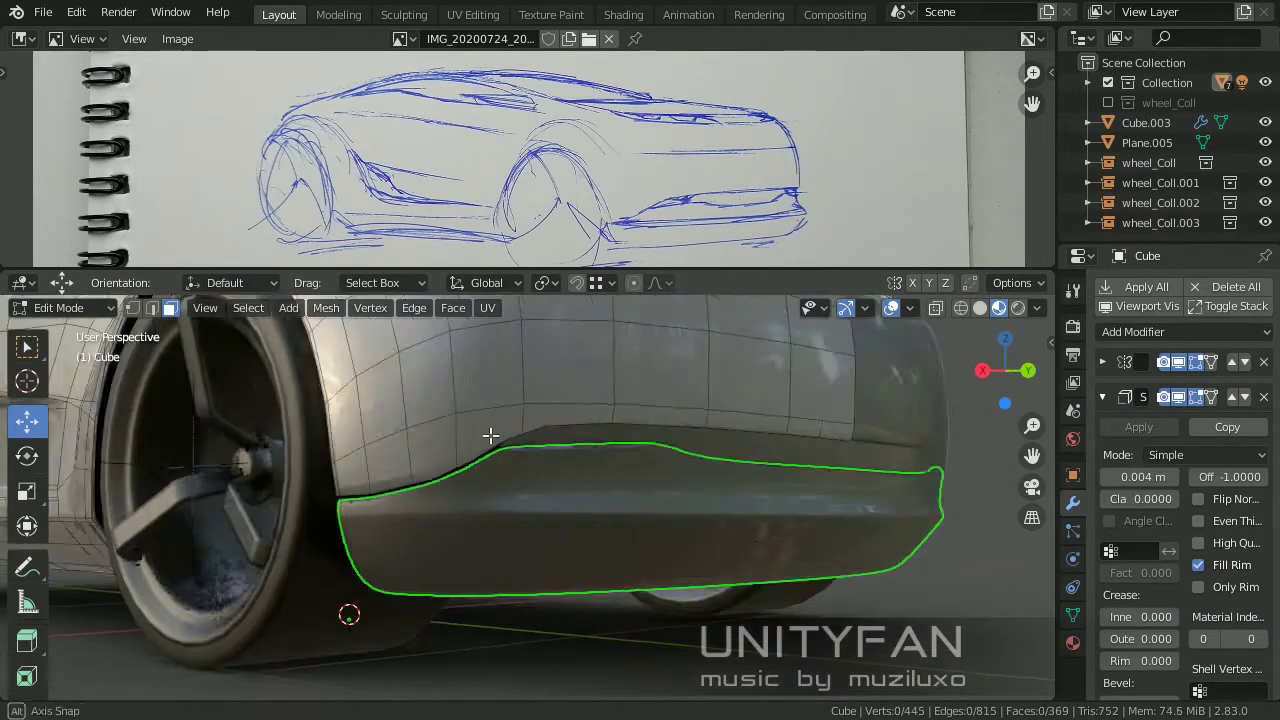
{"action": "key", "text": "Tab"}
{"action": "scroll", "coordinate": [491, 434], "scroll_direction": "up", "scroll_amount": 3}
On the main body, knife-cut a new line along the edge above the gap.
{"action": "left_click", "coordinate": [494, 433]}
{"action": "mouse_move", "coordinate": [494, 433]}
{"action": "middle_mouse_down"}
{"action": "mouse_move", "coordinate": [695, 416]}
{"action": "mouse_move", "coordinate": [633, 518]}
{"action": "mouse_move", "coordinate": [564, 541]}
{"action": "middle_mouse_up"}
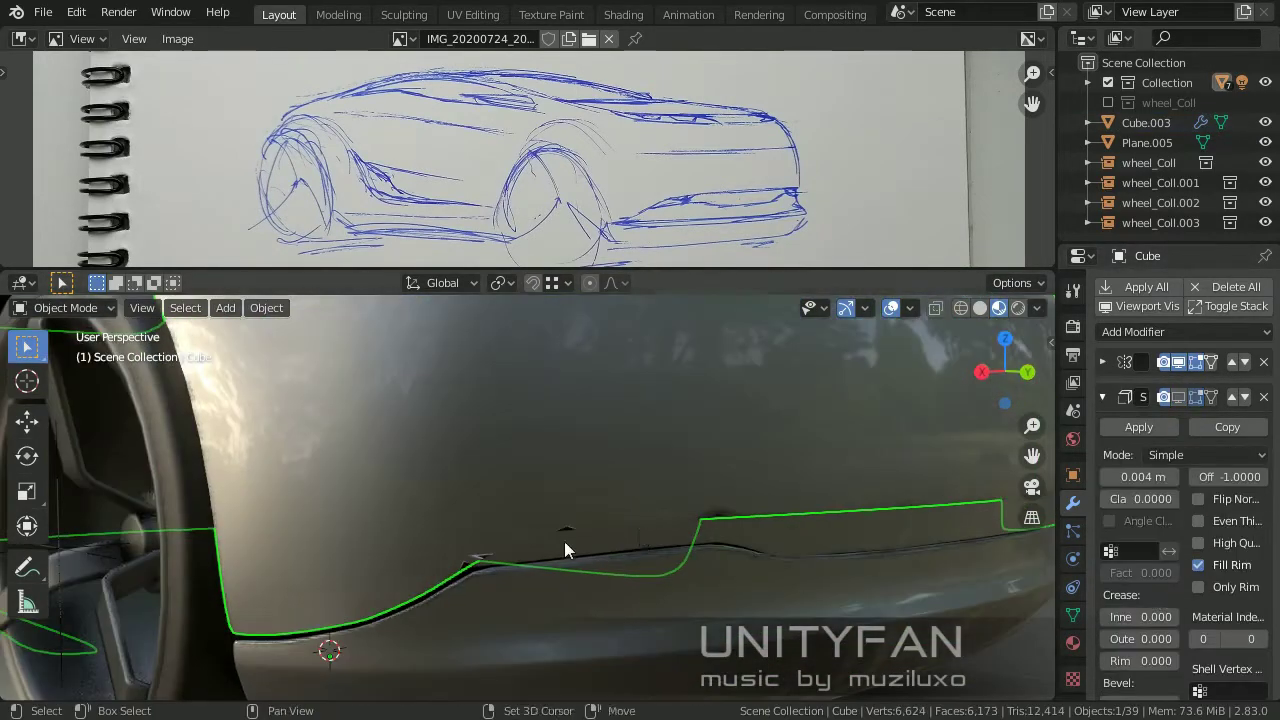
{"action": "key", "text": "Tab"}
{"action": "mouse_move", "coordinate": [528, 467]}
{"action": "middle_mouse_down", "text": "shift"}
{"action": "mouse_move", "coordinate": [400, 571]}
{"action": "mouse_move", "coordinate": [470, 483]}
{"action": "middle_mouse_up", "text": "shift"}
{"action": "key", "text": "1"}
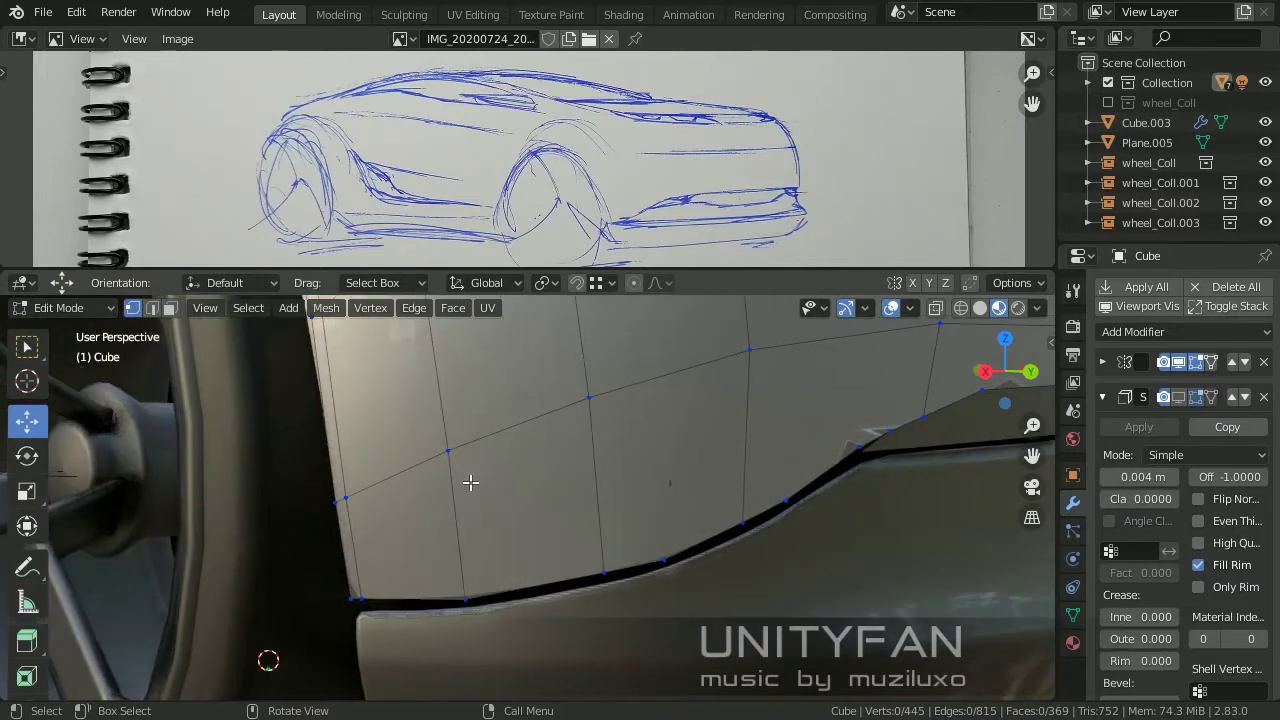
{"action": "key", "text": "Escape"}
{"action": "middle_click_drag", "start_coordinate": [365, 578], "coordinate": [510, 710]}
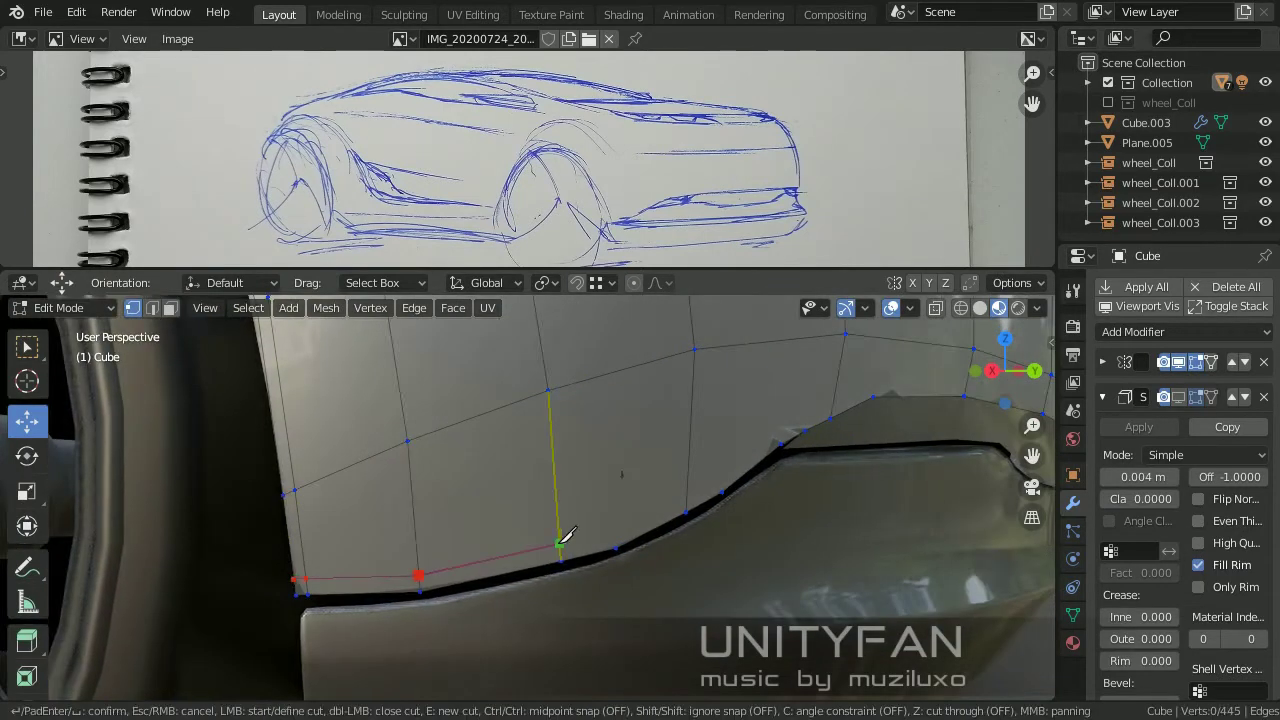
{"action": "left_click", "coordinate": [560, 543]}
{"action": "middle_click_drag", "start_coordinate": [560, 543], "coordinate": [461, 596]}
{"action": "middle_click_drag", "start_coordinate": [447, 516], "coordinate": [442, 549]}
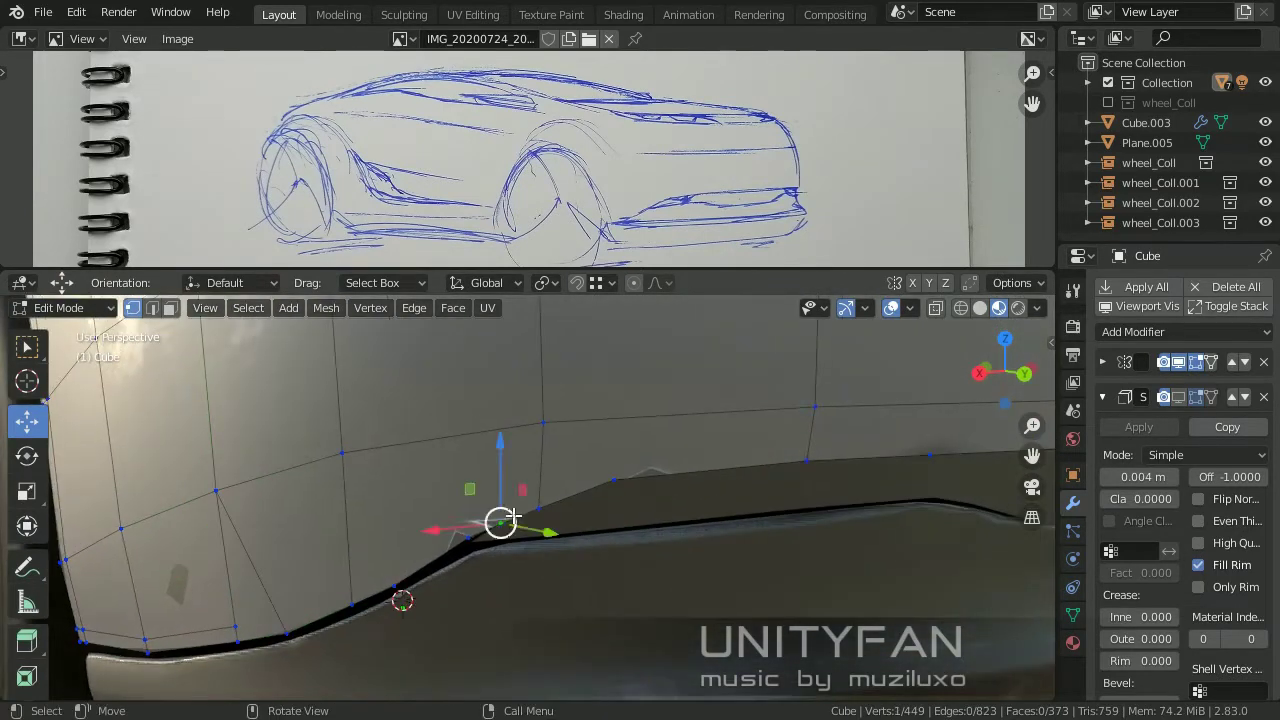
Dissolve two stray vertices along the body edge above the gap.
{"action": "key", "text": "x"}
{"action": "left_click", "coordinate": [510, 540]}
{"action": "middle_click_drag", "start_coordinate": [563, 523], "coordinate": [357, 560]}
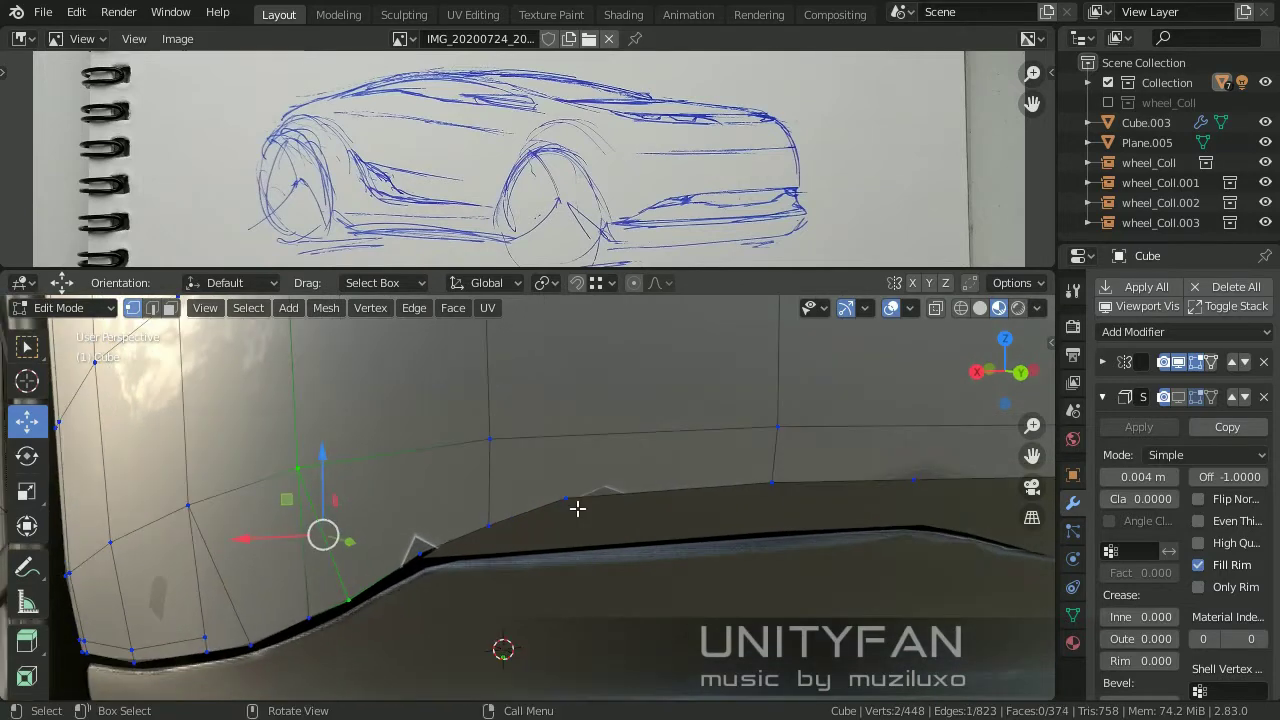
{"action": "key", "text": "x"}
{"action": "left_click", "coordinate": [365, 530]}
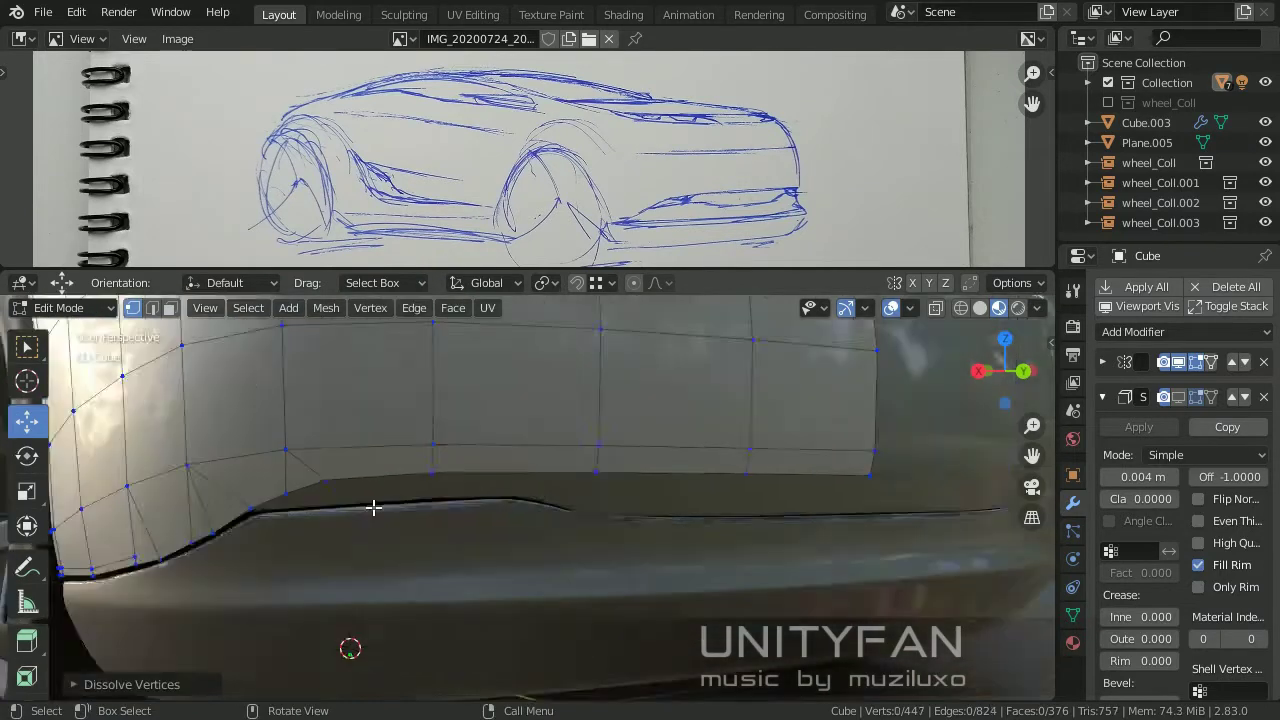
{"action": "middle_click_drag", "start_coordinate": [371, 509], "coordinate": [464, 519]}
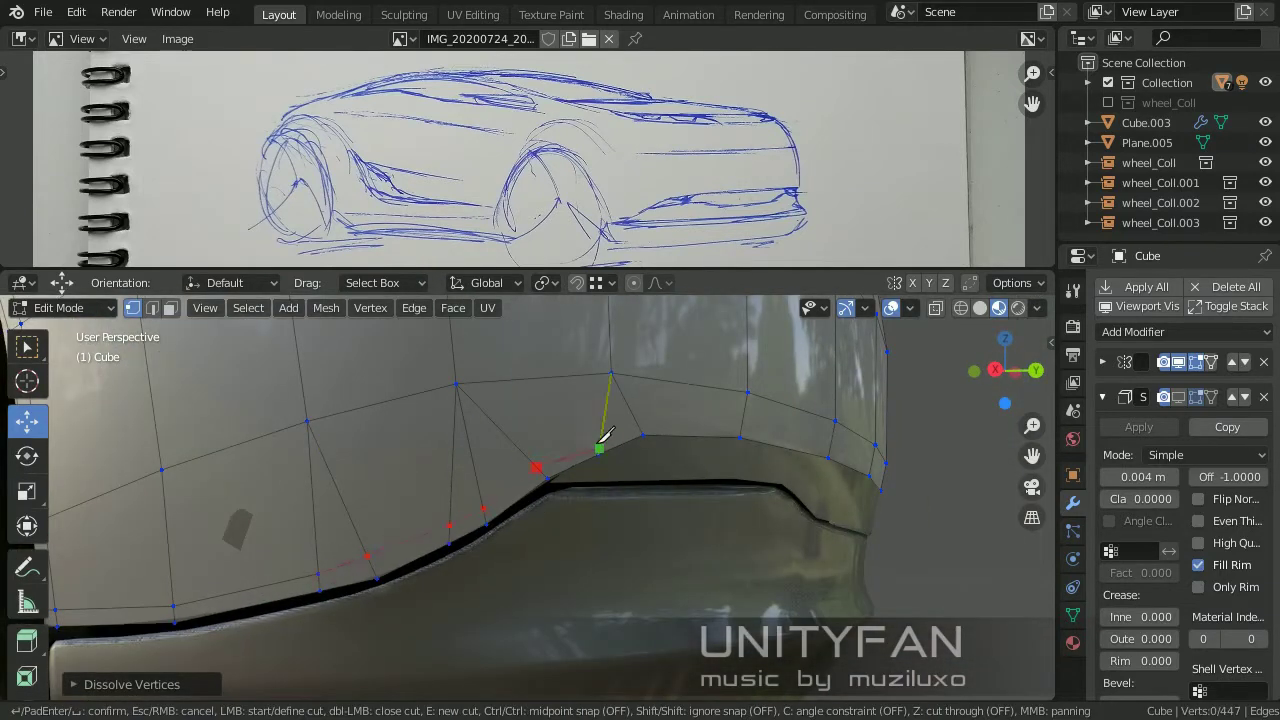
{"action": "middle_click_drag", "start_coordinate": [605, 437], "coordinate": [712, 452]}
{"action": "middle_click_drag", "start_coordinate": [688, 519], "coordinate": [557, 481]}
{"action": "key", "text": "k"}
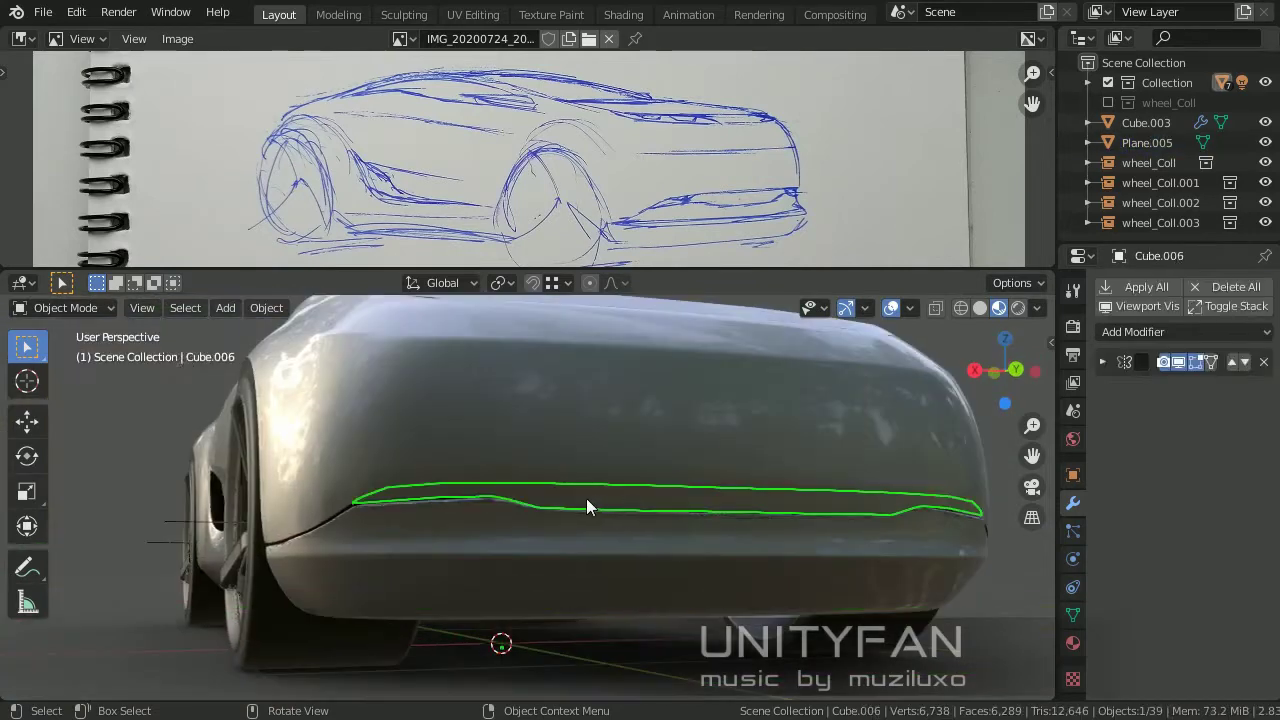
Separate the selected lower front faces into Cube.008, then return to editing the main body.
{"action": "key", "text": "p"}
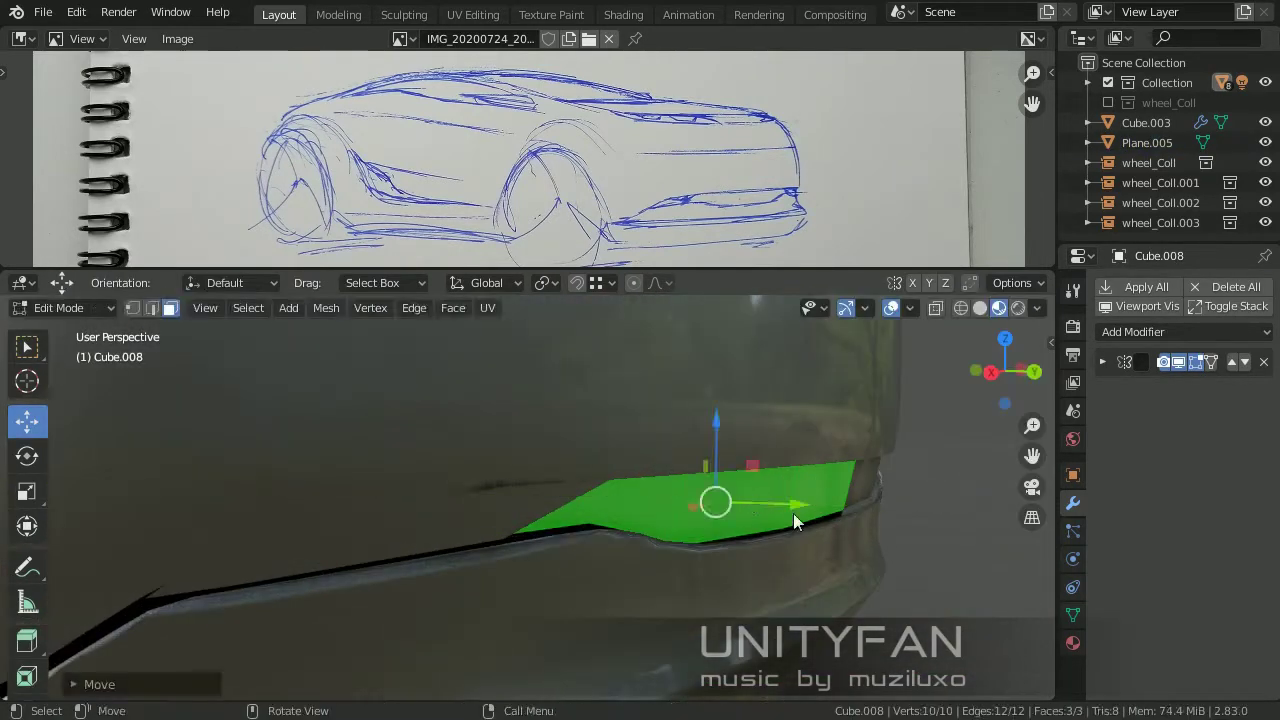
{"action": "left_click", "coordinate": [1073, 643]}
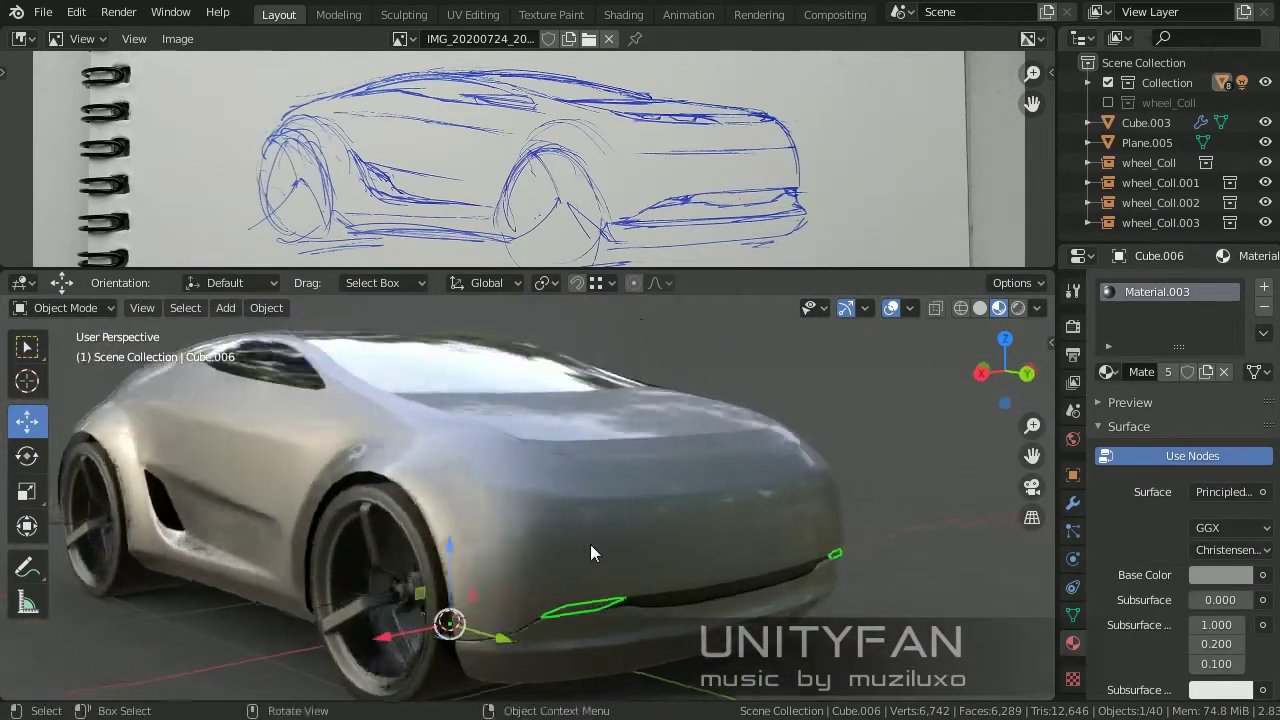
{"action": "left_click", "coordinate": [632, 516]}
{"action": "key", "text": "Tab"}
Knife-cut and reposition vertices along the side-window edge of the body Cube.
{"action": "scroll", "coordinate": [592, 418], "scroll_direction": "up", "scroll_amount": 8}
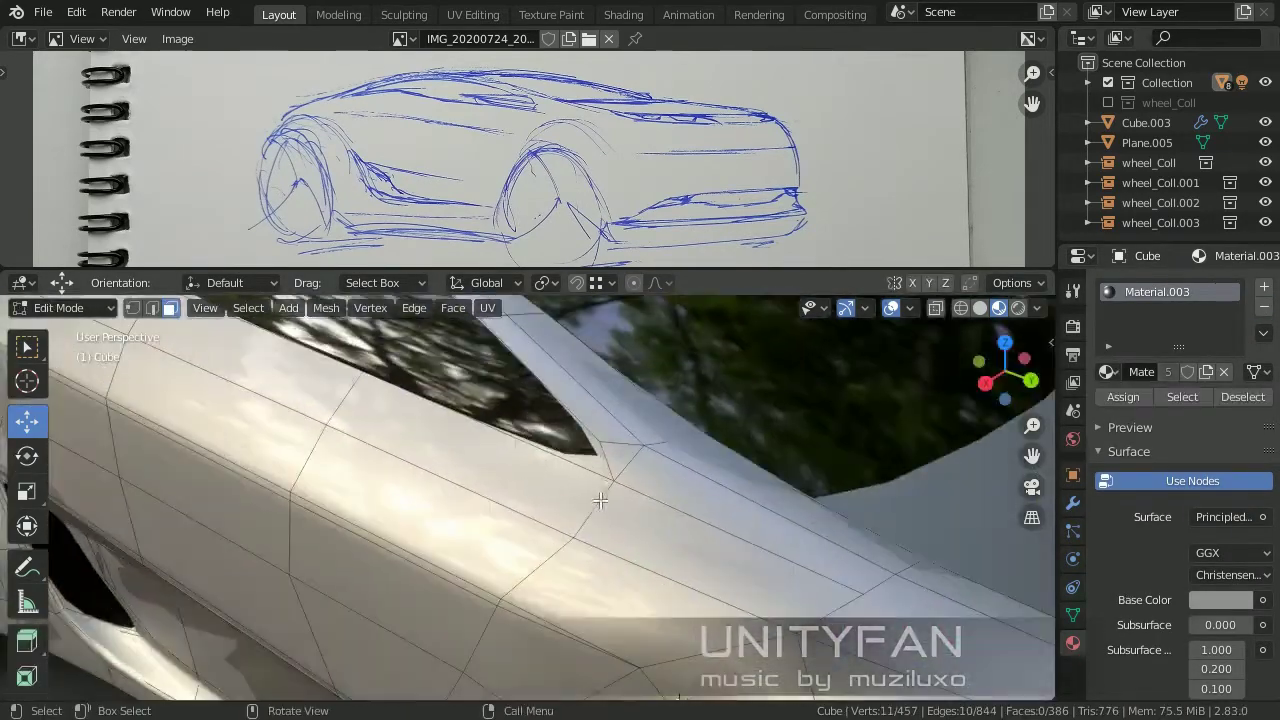
{"action": "key", "text": "k"}
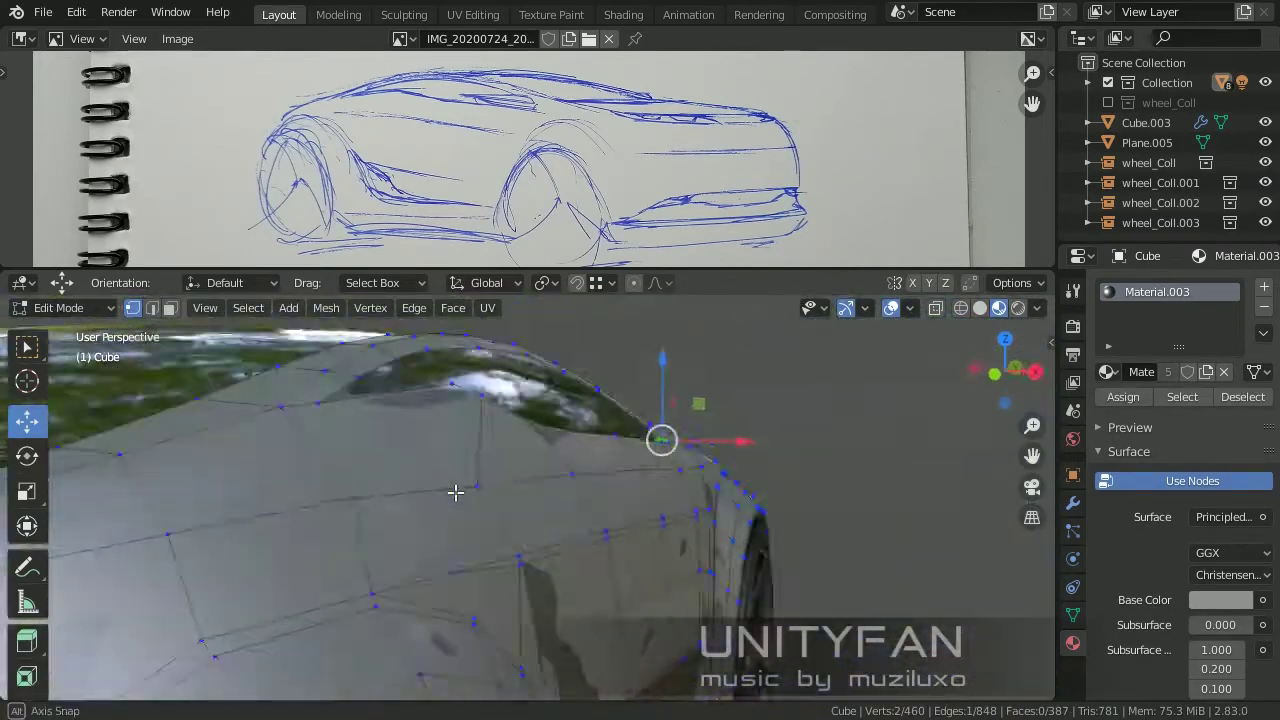
{"action": "middle_click_drag", "start_coordinate": [455, 492], "coordinate": [480, 458]}
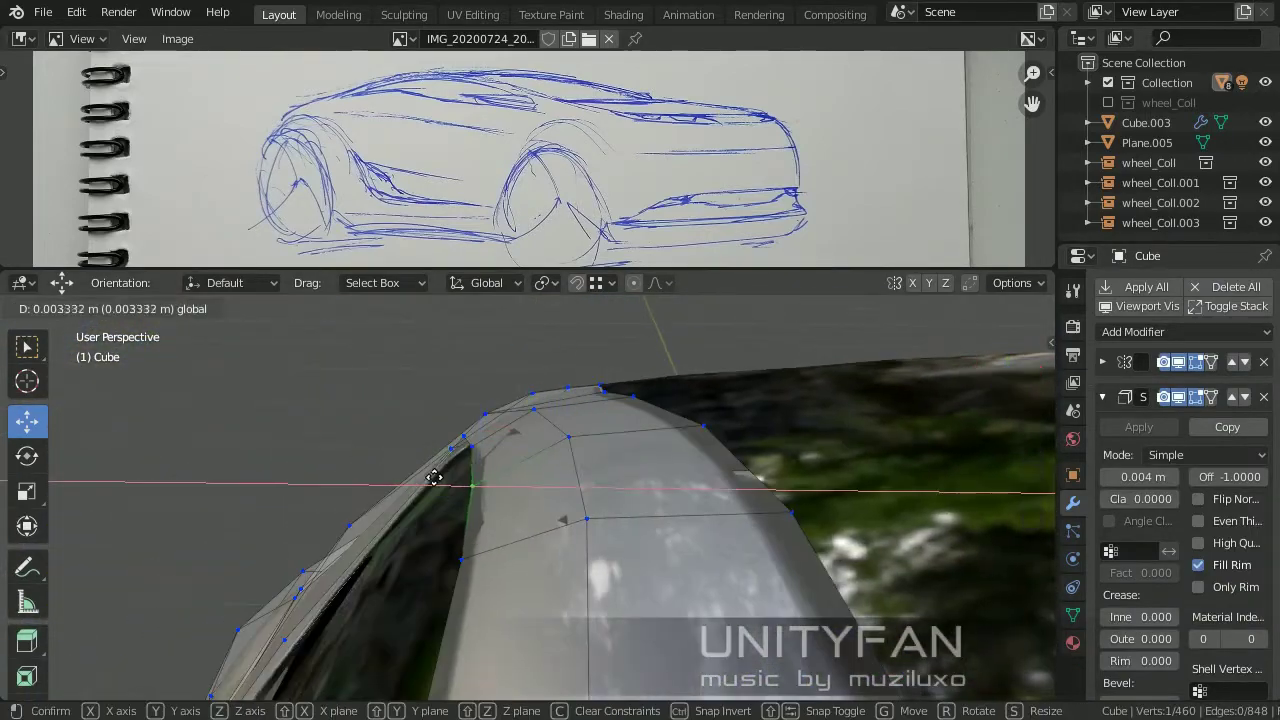
{"action": "left_click", "coordinate": [434, 478]}
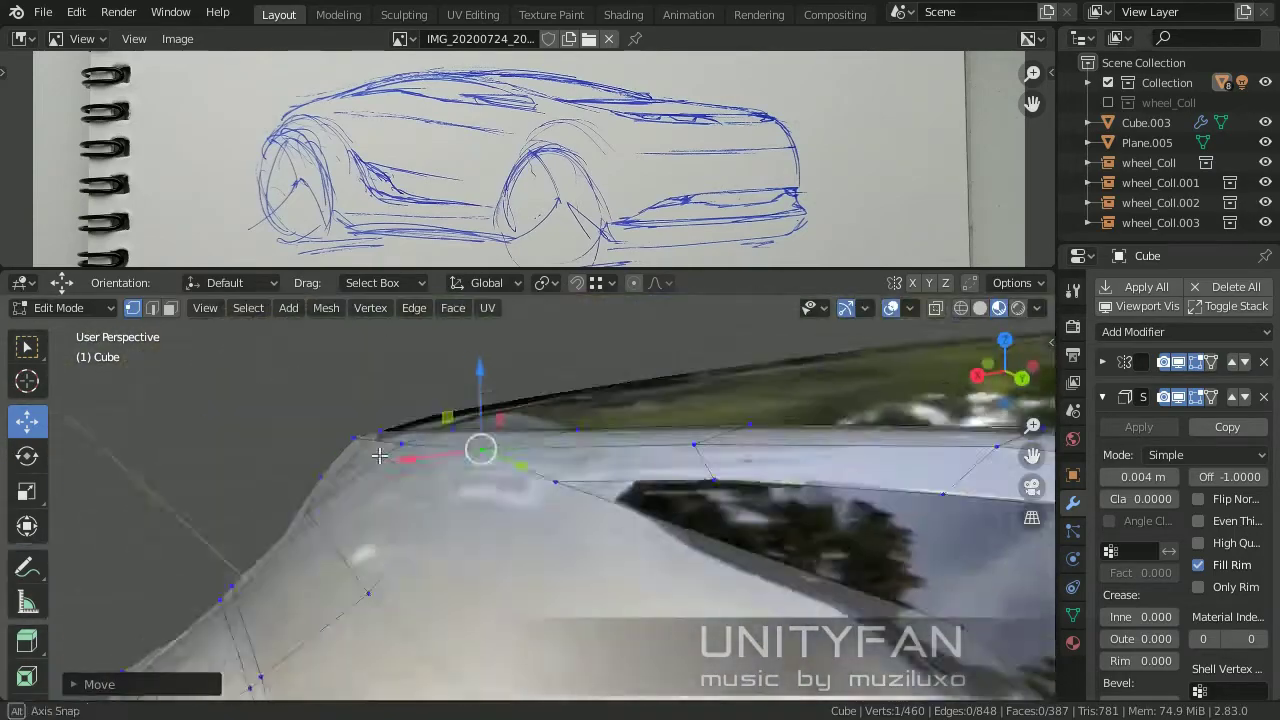
{"action": "middle_click_drag", "start_coordinate": [379, 456], "coordinate": [493, 459]}
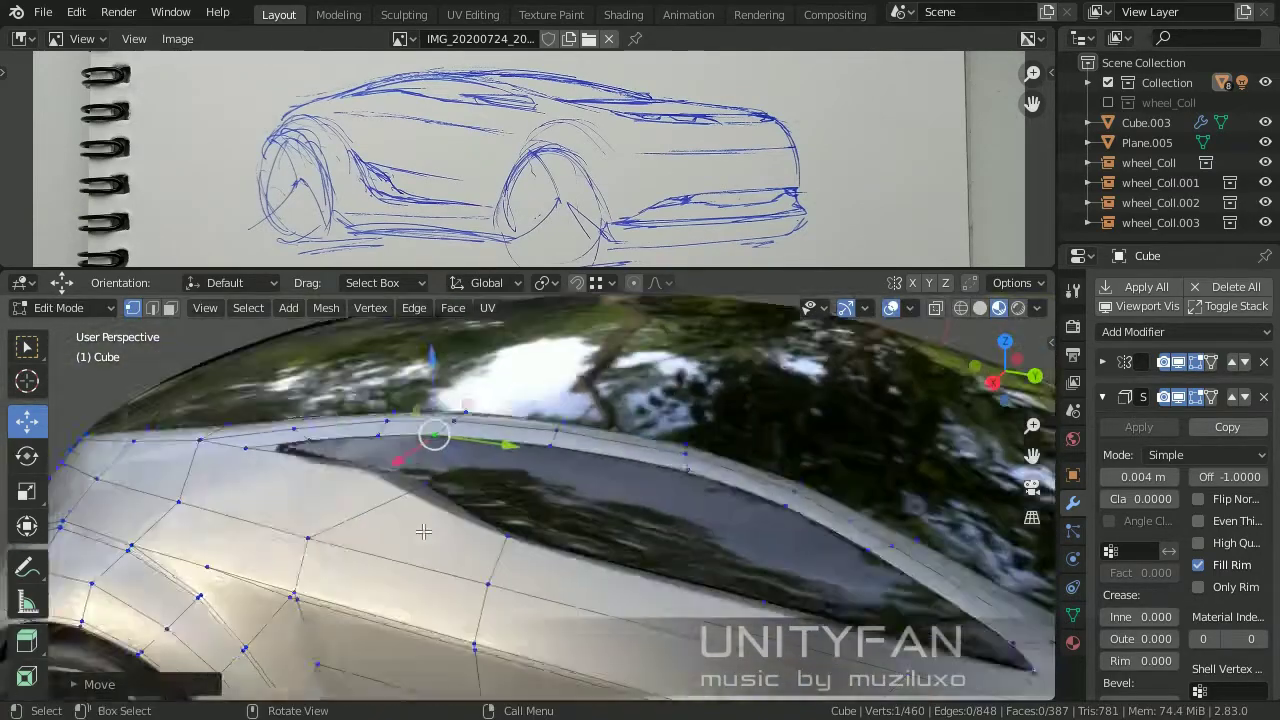
{"action": "mouse_move", "coordinate": [436, 543]}
{"action": "middle_mouse_down"}
{"action": "mouse_move", "coordinate": [584, 527]}
{"action": "mouse_move", "coordinate": [700, 540]}
{"action": "middle_mouse_up"}
{"action": "scroll", "coordinate": [771, 557], "scroll_direction": "up", "scroll_amount": 5}
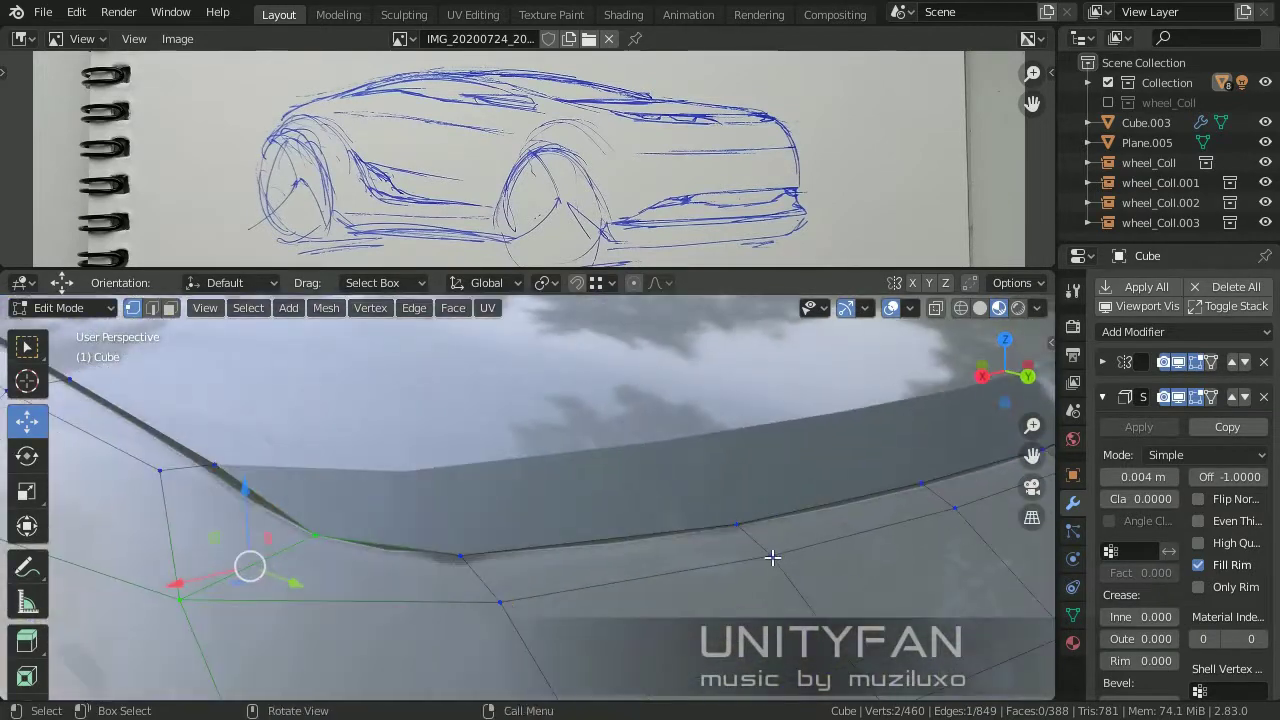
{"action": "key", "text": "k"}
{"action": "middle_click_drag", "start_coordinate": [785, 507], "coordinate": [893, 458]}
Confirm a knife cut across the car front and move the windshield-edge vertex.
{"action": "middle_click_drag", "start_coordinate": [752, 487], "coordinate": [471, 549]}
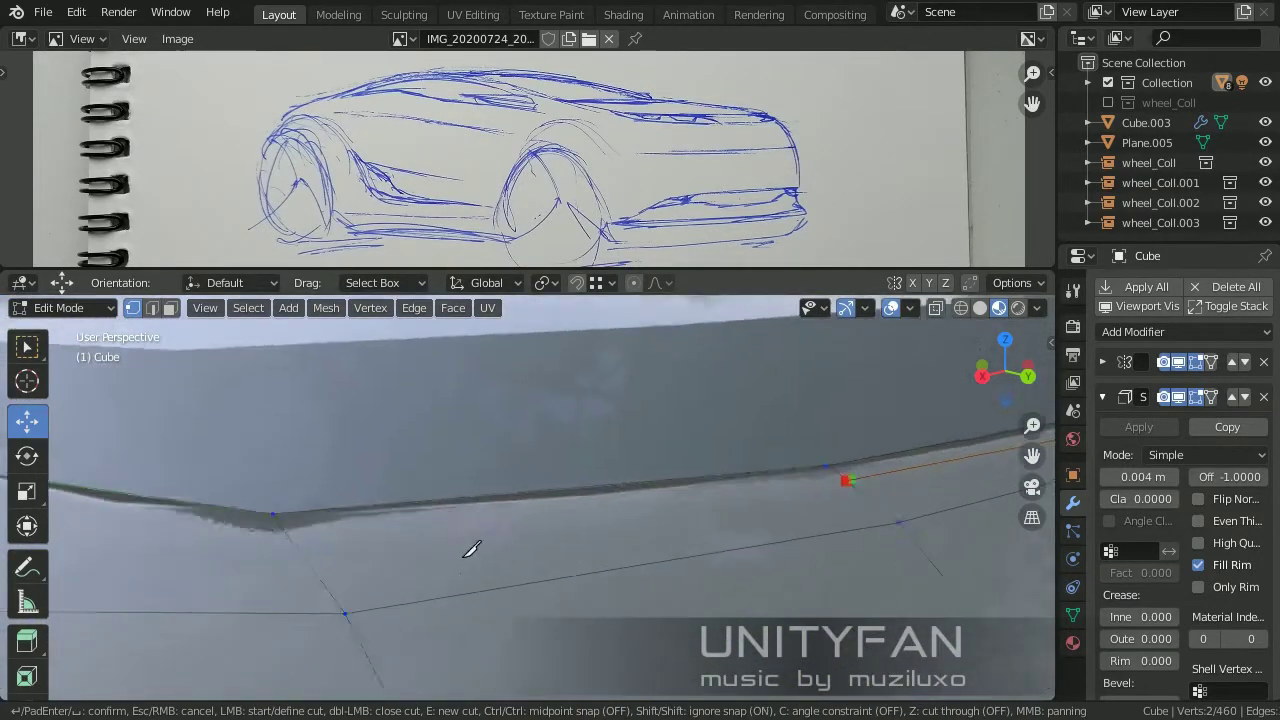
{"action": "scroll", "coordinate": [500, 557], "scroll_direction": "down", "scroll_amount": 3}
{"action": "scroll", "coordinate": [466, 629], "scroll_direction": "down", "scroll_amount": 3}
{"action": "key", "text": "Return"}
{"action": "left_click", "coordinate": [387, 427]}
{"action": "scroll", "coordinate": [400, 480], "scroll_direction": "up", "scroll_amount": 5}
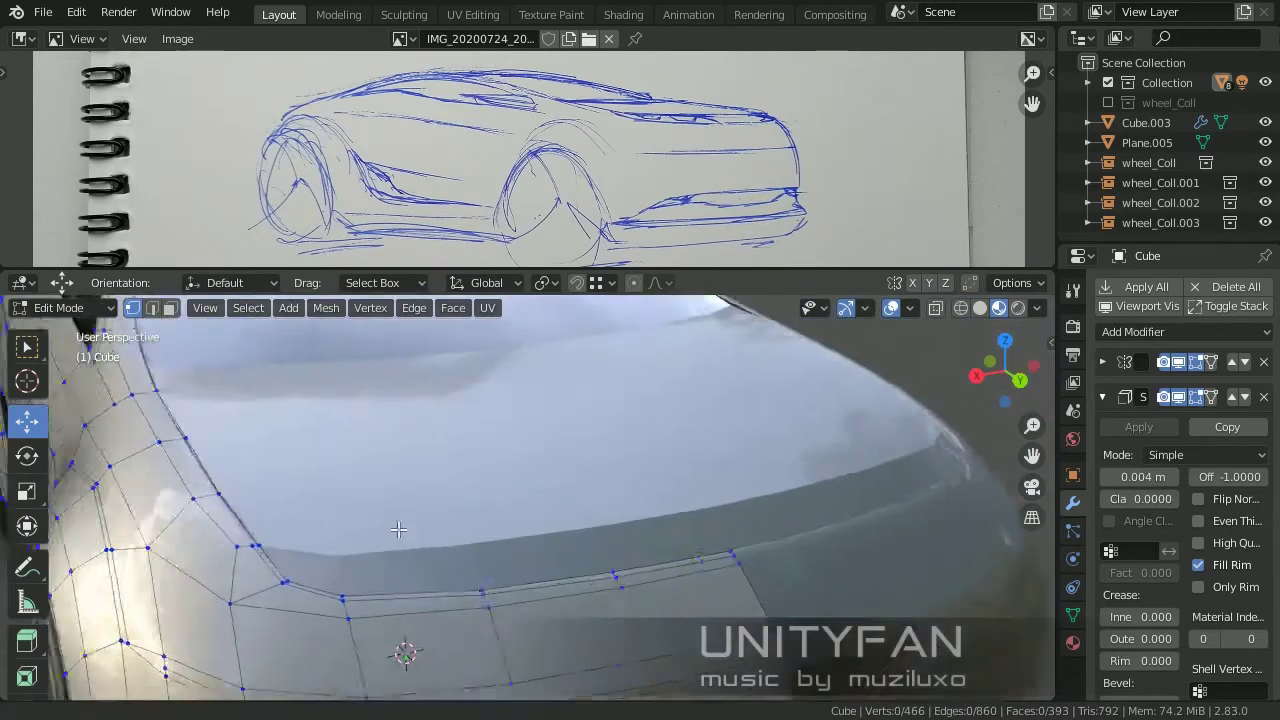
{"action": "left_click", "coordinate": [225, 432]}
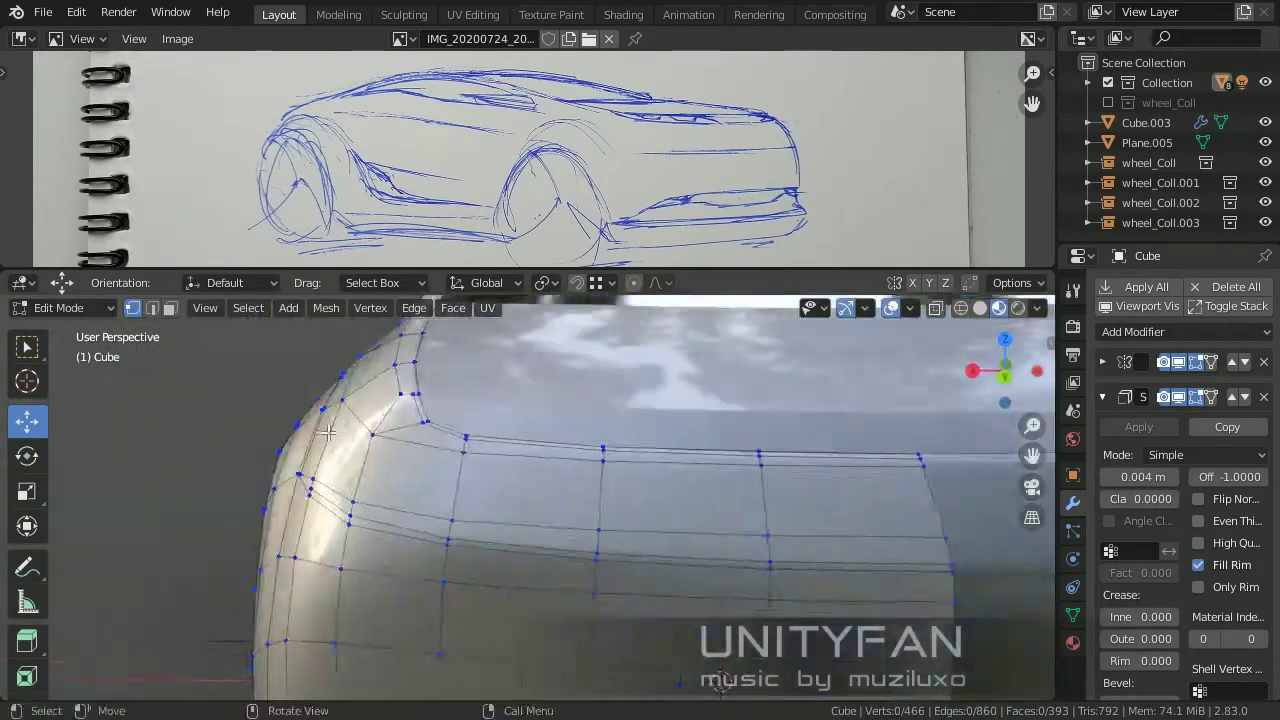
{"action": "mouse_move", "coordinate": [225, 432]}
{"action": "middle_mouse_down"}
{"action": "mouse_move", "coordinate": [606, 506]}
{"action": "mouse_move", "coordinate": [651, 531]}
{"action": "mouse_move", "coordinate": [278, 508]}
{"action": "middle_mouse_up"}
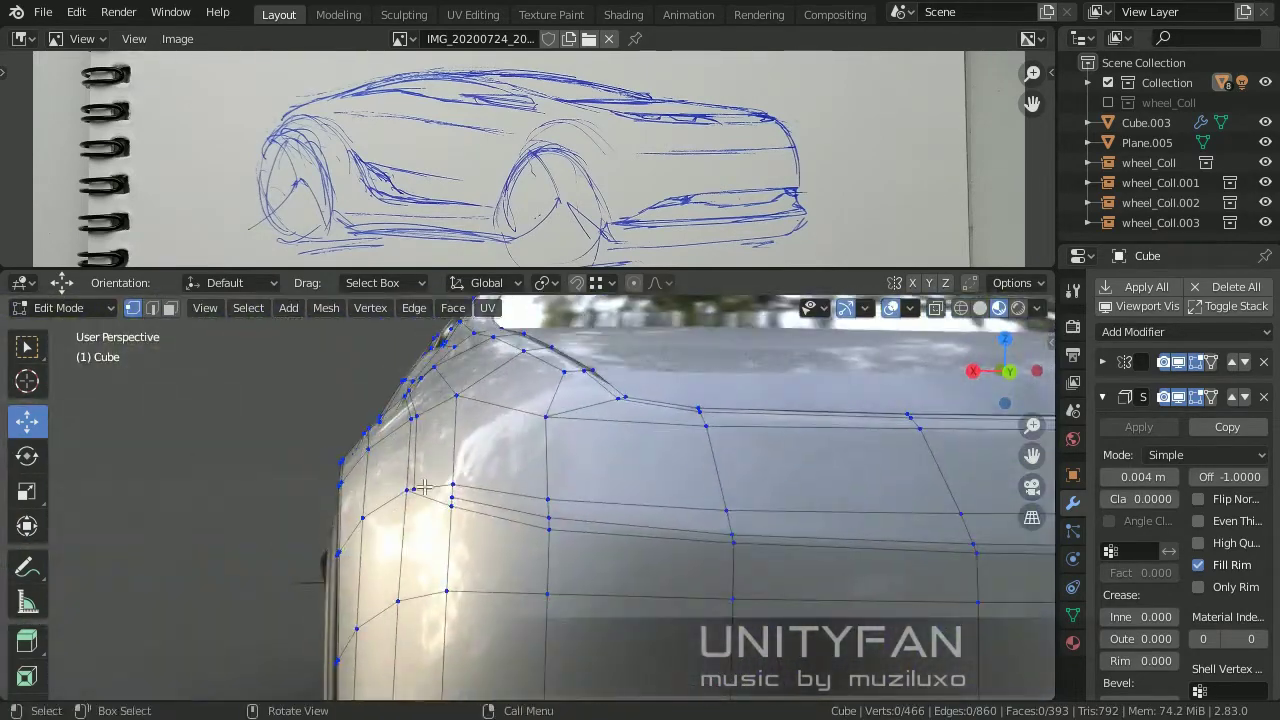
{"action": "mouse_move", "coordinate": [390, 486]}
{"action": "middle_mouse_down"}
{"action": "mouse_move", "coordinate": [357, 463]}
{"action": "mouse_move", "coordinate": [428, 400]}
{"action": "mouse_move", "coordinate": [280, 380]}
{"action": "mouse_move", "coordinate": [376, 537]}
{"action": "mouse_move", "coordinate": [600, 430]}
{"action": "mouse_move", "coordinate": [586, 380]}
{"action": "mouse_move", "coordinate": [515, 568]}
{"action": "mouse_move", "coordinate": [579, 520]}
{"action": "mouse_move", "coordinate": [396, 531]}
{"action": "mouse_move", "coordinate": [628, 562]}
{"action": "mouse_move", "coordinate": [606, 534]}
{"action": "mouse_move", "coordinate": [603, 651]}
{"action": "middle_mouse_up"}
Knife-cut another new edge across the curved side panel.
{"action": "key", "text": "Tab"}
{"action": "key", "text": "Tab"}
{"action": "key", "text": "k"}
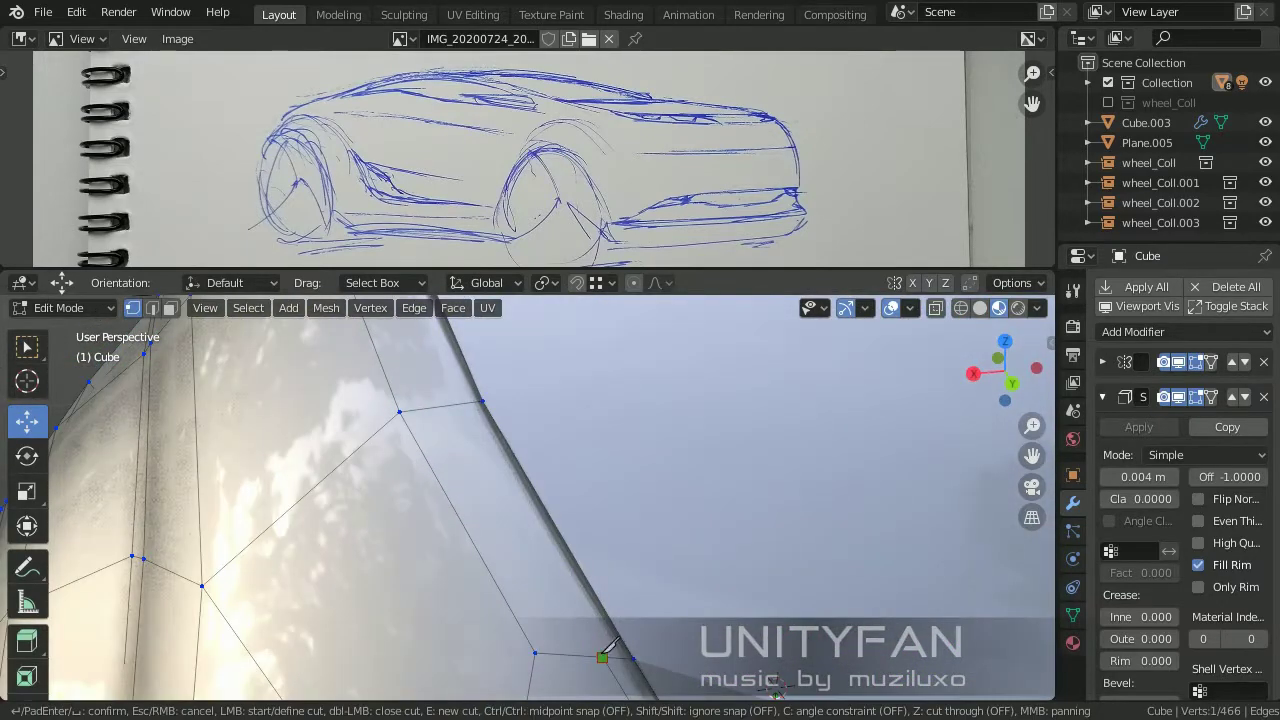
{"action": "middle_click_drag", "start_coordinate": [484, 512], "coordinate": [521, 554]}
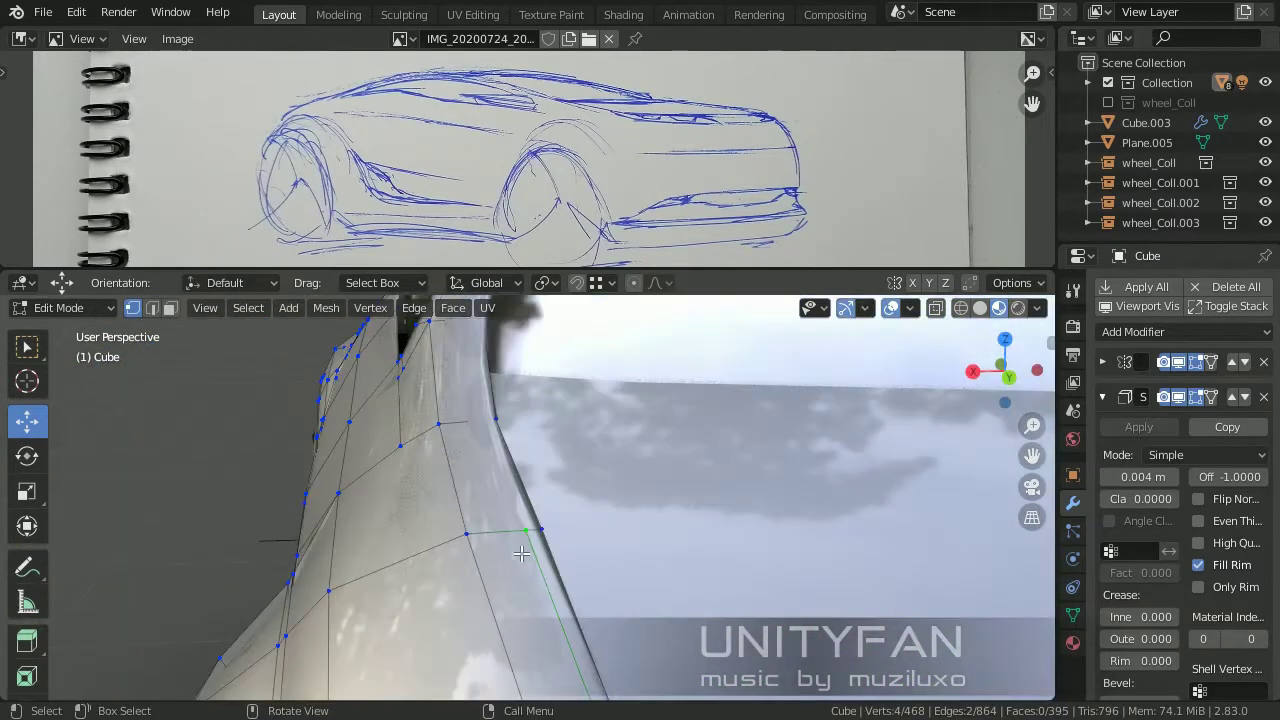
{"action": "key", "text": "Return"}
{"action": "middle_click_drag", "start_coordinate": [499, 321], "coordinate": [535, 448]}
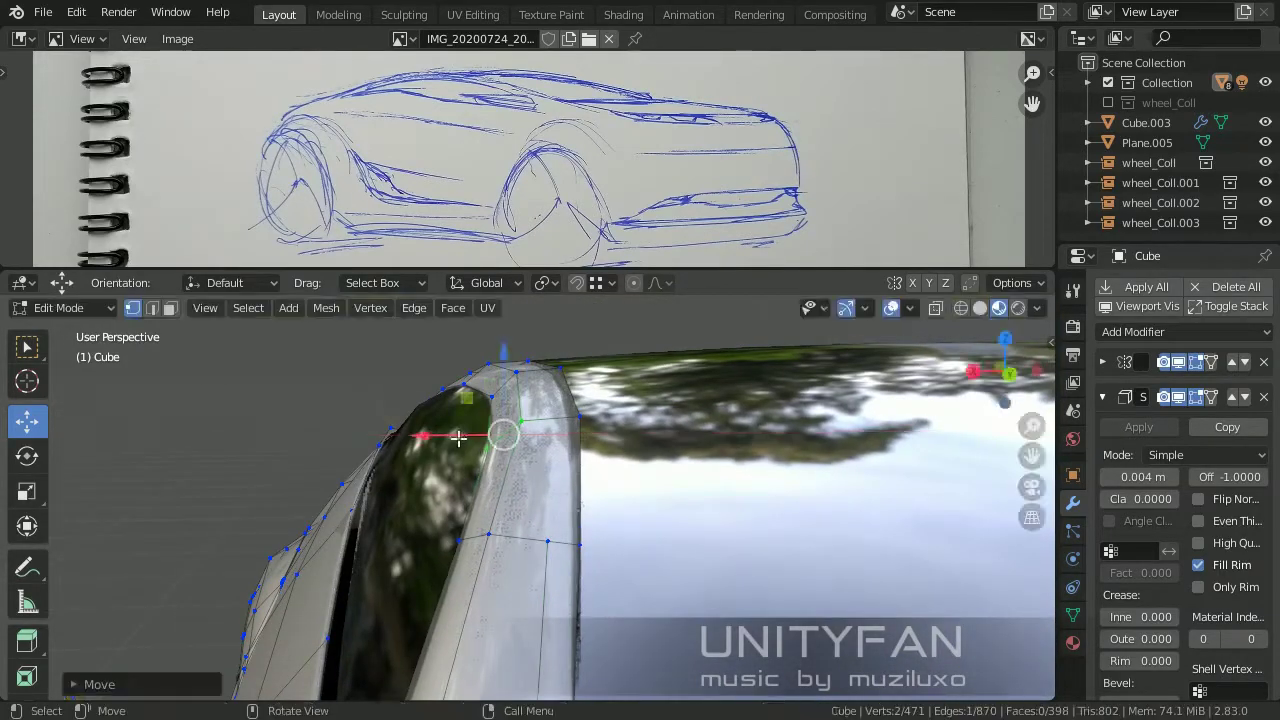
{"action": "mouse_move", "coordinate": [457, 437]}
{"action": "middle_mouse_down"}
{"action": "mouse_move", "coordinate": [386, 534]}
{"action": "mouse_move", "coordinate": [694, 471]}
{"action": "mouse_move", "coordinate": [366, 517]}
{"action": "mouse_move", "coordinate": [530, 480]}
{"action": "middle_mouse_up"}
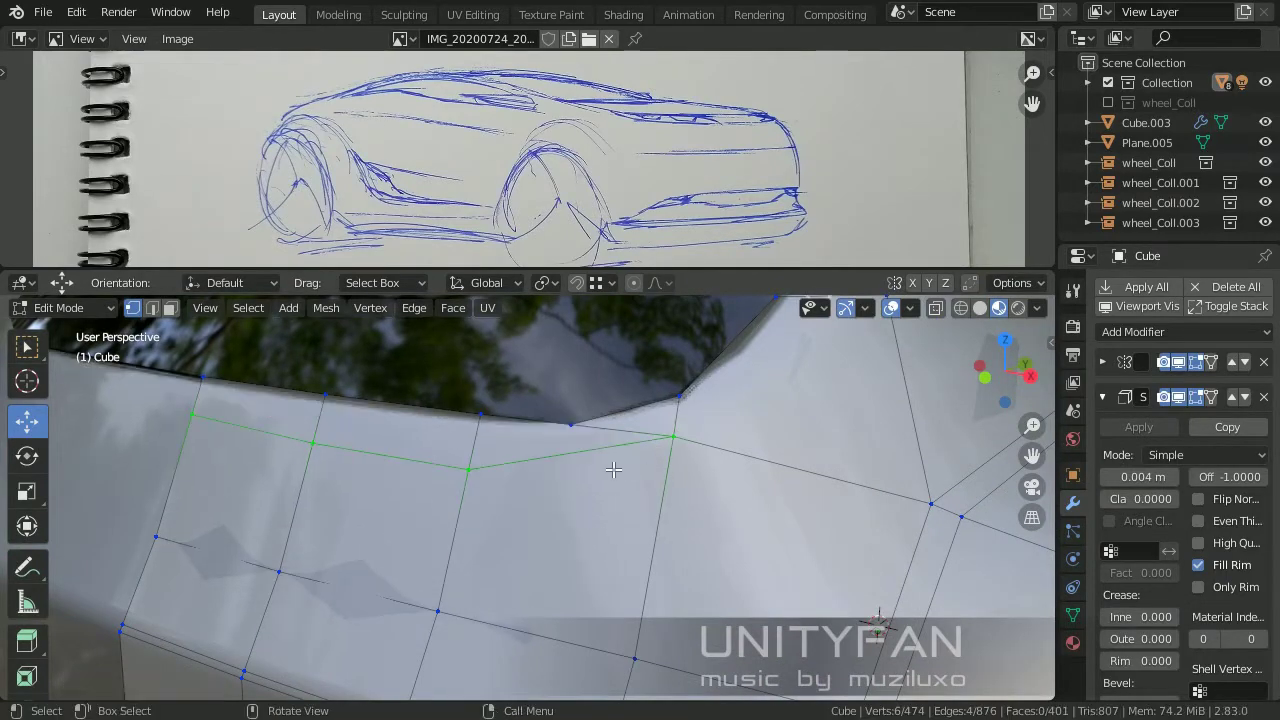
Pick a vertex and a face below the windshield, then clear the selection.
{"action": "key", "text": "k"}
{"action": "mouse_move", "coordinate": [613, 469]}
{"action": "middle_mouse_down"}
{"action": "mouse_move", "coordinate": [580, 445]}
{"action": "mouse_move", "coordinate": [528, 529]}
{"action": "mouse_move", "coordinate": [491, 514]}
{"action": "mouse_move", "coordinate": [600, 471]}
{"action": "mouse_move", "coordinate": [745, 487]}
{"action": "mouse_move", "coordinate": [710, 551]}
{"action": "mouse_move", "coordinate": [197, 360]}
{"action": "mouse_move", "coordinate": [528, 523]}
{"action": "mouse_move", "coordinate": [254, 402]}
{"action": "middle_mouse_up"}
{"action": "left_click", "coordinate": [540, 455]}
{"action": "key", "text": "3"}
{"action": "left_click", "coordinate": [745, 487]}
{"action": "key", "text": "1"}
{"action": "key", "text": "alt+a"}
Make a knife cut on the body below the windshield.
{"action": "key", "text": "k"}
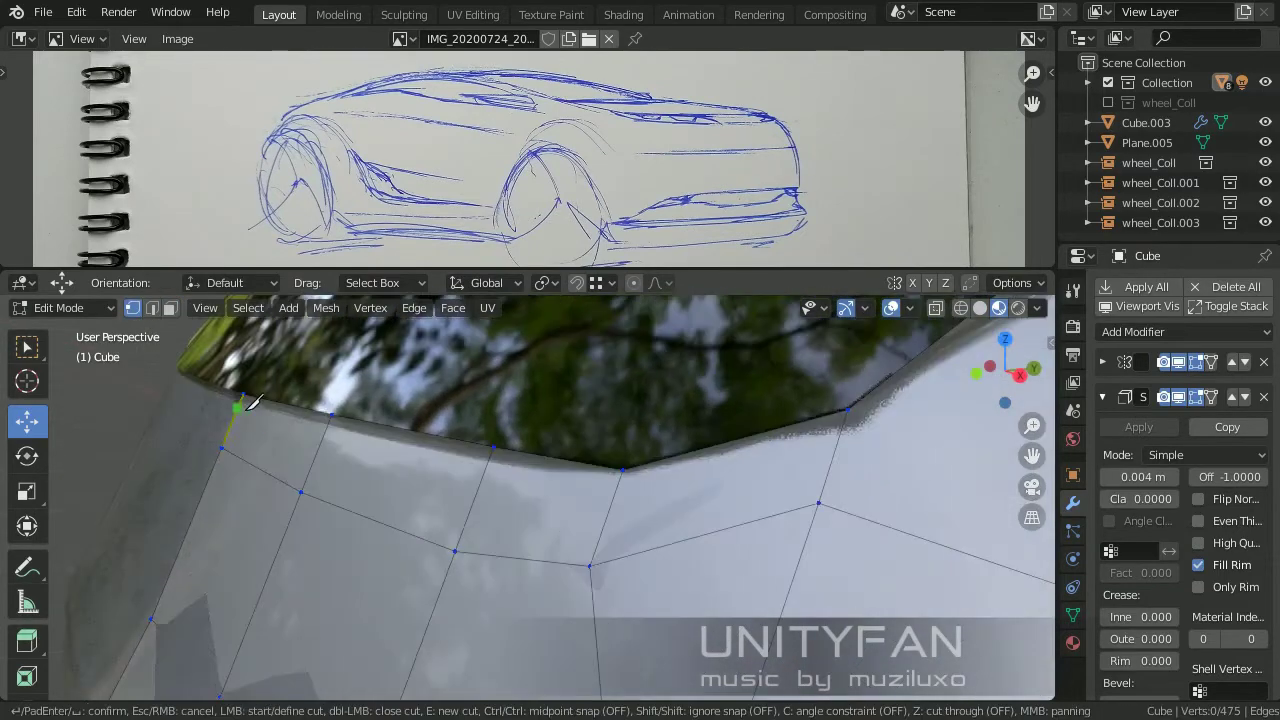
{"action": "key", "text": "Return"}
{"action": "mouse_move", "coordinate": [845, 428]}
{"action": "middle_mouse_down"}
{"action": "mouse_move", "coordinate": [443, 509]}
{"action": "mouse_move", "coordinate": [640, 525]}
{"action": "middle_mouse_up"}
{"action": "left_click", "coordinate": [700, 452]}
{"action": "mouse_move", "coordinate": [700, 452]}
{"action": "middle_mouse_down"}
{"action": "mouse_move", "coordinate": [804, 548]}
{"action": "mouse_move", "coordinate": [786, 434]}
{"action": "mouse_move", "coordinate": [234, 563]}
{"action": "mouse_move", "coordinate": [618, 568]}
{"action": "mouse_move", "coordinate": [668, 598]}
{"action": "middle_mouse_up"}
{"action": "key", "text": "Return"}
Add two more knife cuts across the hood and windshield area.
{"action": "key", "text": "k"}
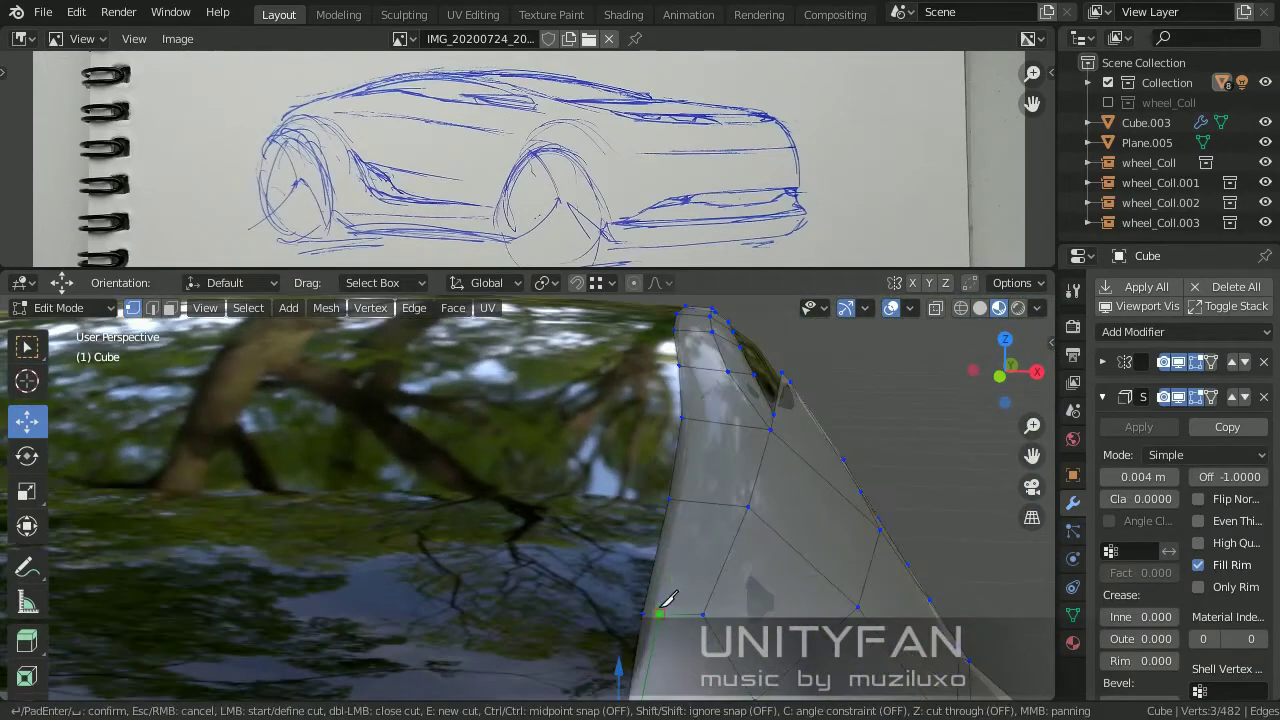
{"action": "key", "text": "Return"}
{"action": "mouse_move", "coordinate": [694, 419]}
{"action": "middle_mouse_down"}
{"action": "mouse_move", "coordinate": [731, 460]}
{"action": "mouse_move", "coordinate": [672, 537]}
{"action": "middle_mouse_up"}
{"action": "key", "text": "k"}
{"action": "left_click", "coordinate": [700, 352]}
{"action": "key", "text": "Return"}
{"action": "mouse_move", "coordinate": [706, 350]}
{"action": "middle_mouse_down"}
{"action": "mouse_move", "coordinate": [608, 503]}
{"action": "mouse_move", "coordinate": [537, 491]}
{"action": "middle_mouse_up"}
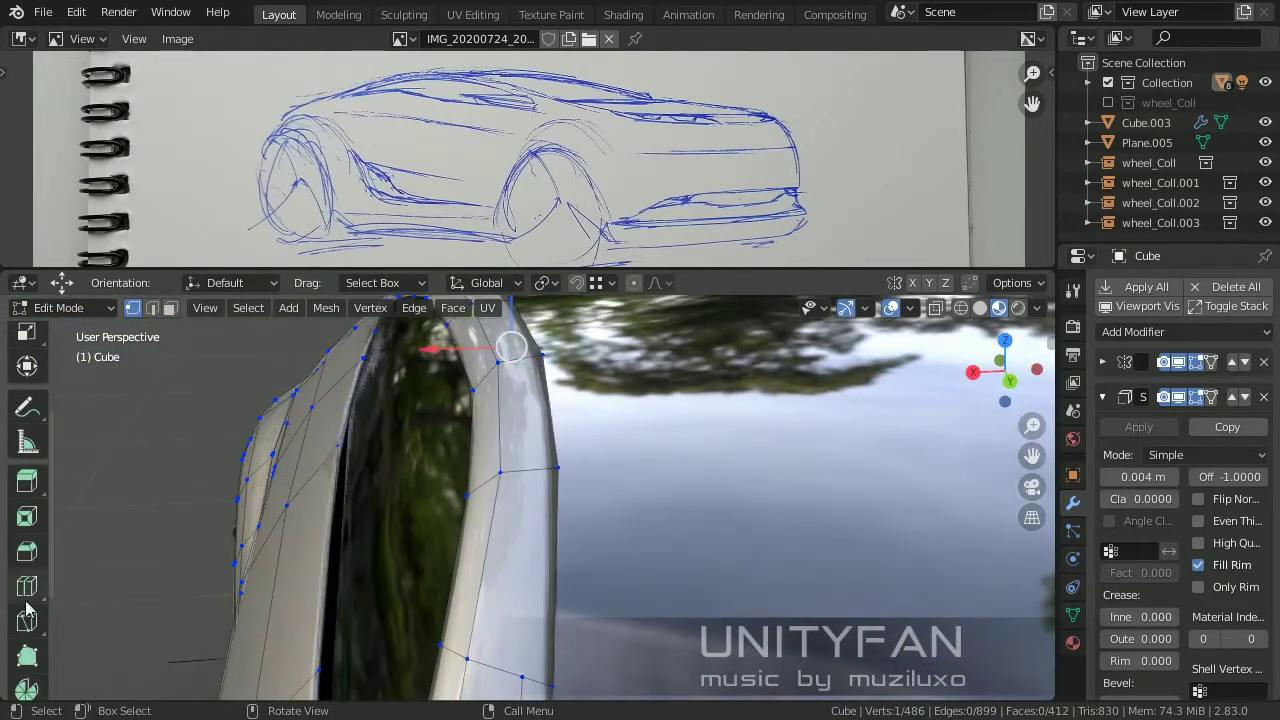
Add an edge loop along the body side and nudge vertices along X.
{"action": "left_click", "coordinate": [27, 603]}
{"action": "left_click_drag", "start_coordinate": [560, 456], "coordinate": [556, 458]}
{"action": "scroll", "coordinate": [35, 374], "scroll_direction": "up", "scroll_amount": 5}
{"action": "left_click", "coordinate": [27, 346]}
{"action": "mouse_move", "coordinate": [450, 480]}
{"action": "middle_mouse_down"}
{"action": "mouse_move", "coordinate": [563, 523]}
{"action": "mouse_move", "coordinate": [363, 482]}
{"action": "mouse_move", "coordinate": [467, 501]}
{"action": "middle_mouse_up"}
{"action": "key", "text": "shift+space"}
{"action": "key", "text": "g"}
{"action": "left_click_drag", "start_coordinate": [465, 501], "coordinate": [467, 501]}
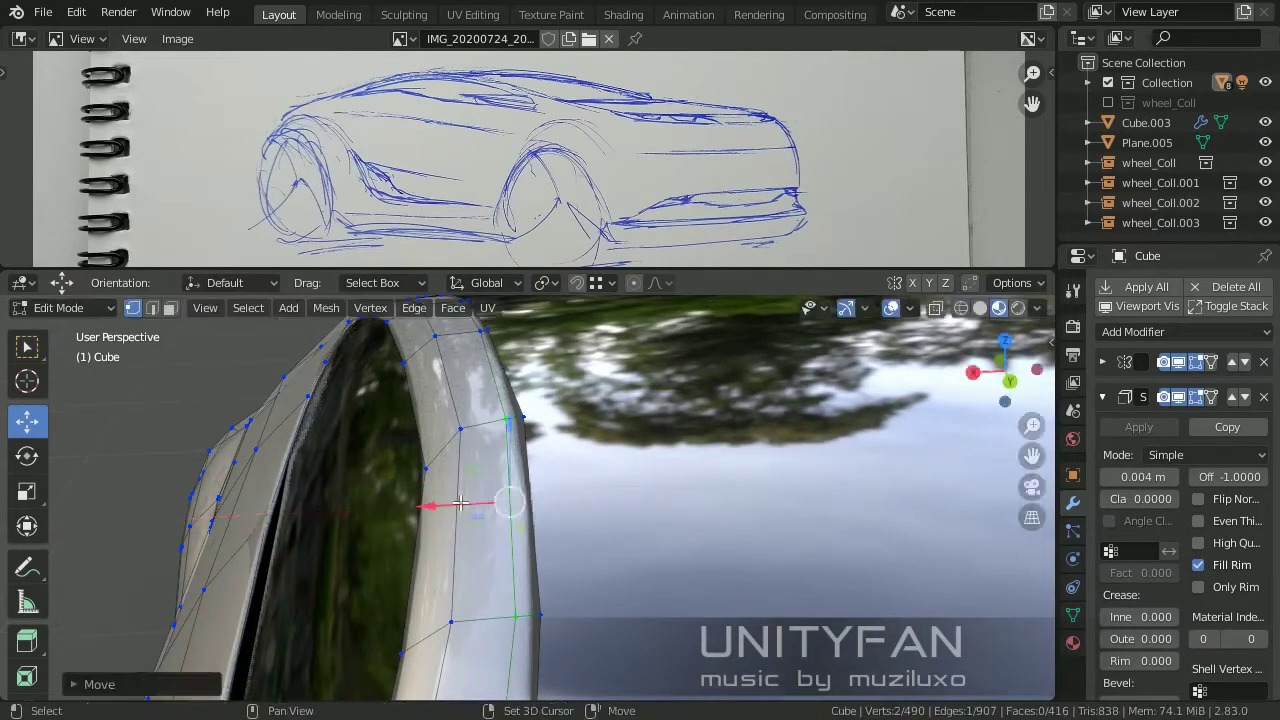
{"action": "mouse_move", "coordinate": [460, 503]}
{"action": "middle_mouse_down"}
{"action": "mouse_move", "coordinate": [500, 530]}
{"action": "mouse_move", "coordinate": [467, 550]}
{"action": "mouse_move", "coordinate": [535, 543]}
{"action": "mouse_move", "coordinate": [300, 560]}
{"action": "middle_mouse_up"}
{"action": "key", "text": "Tab"}
{"action": "key", "text": "Tab"}
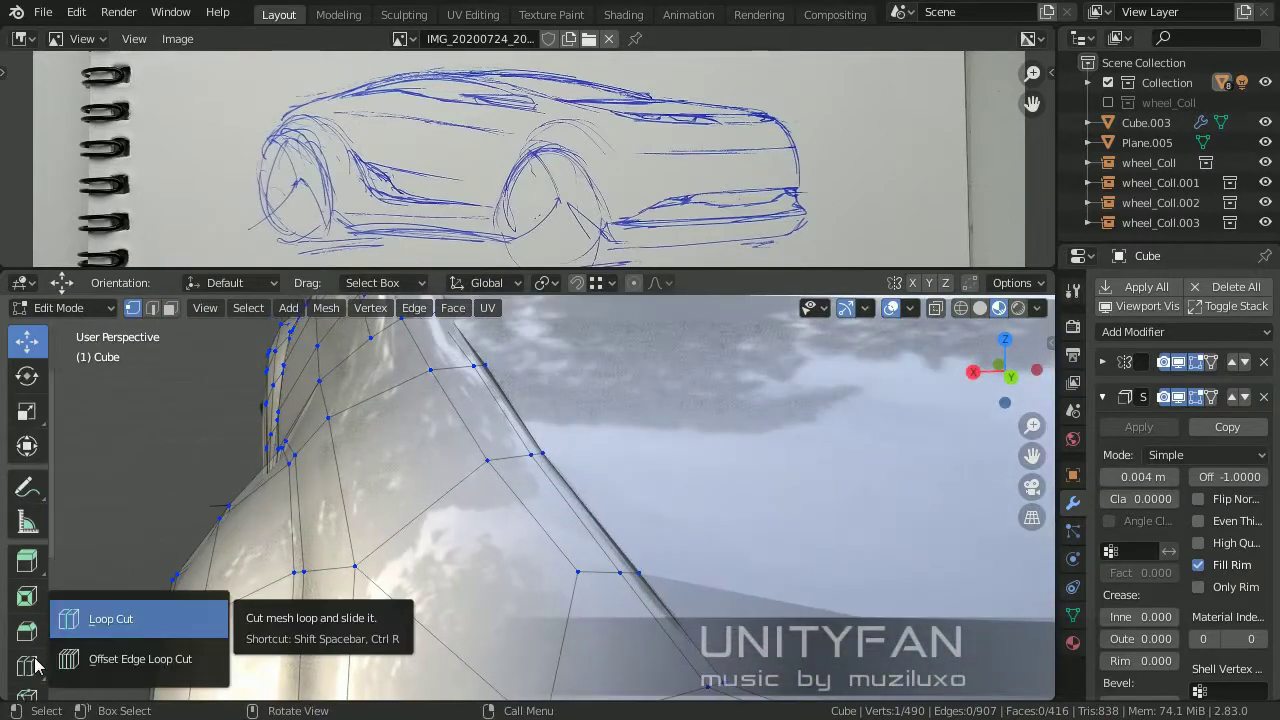
Dissolve the unwanted edge loop and make a final knife cut on the surface.
{"action": "left_click", "coordinate": [592, 576]}
{"action": "middle_click_drag", "start_coordinate": [592, 576], "coordinate": [665, 622]}
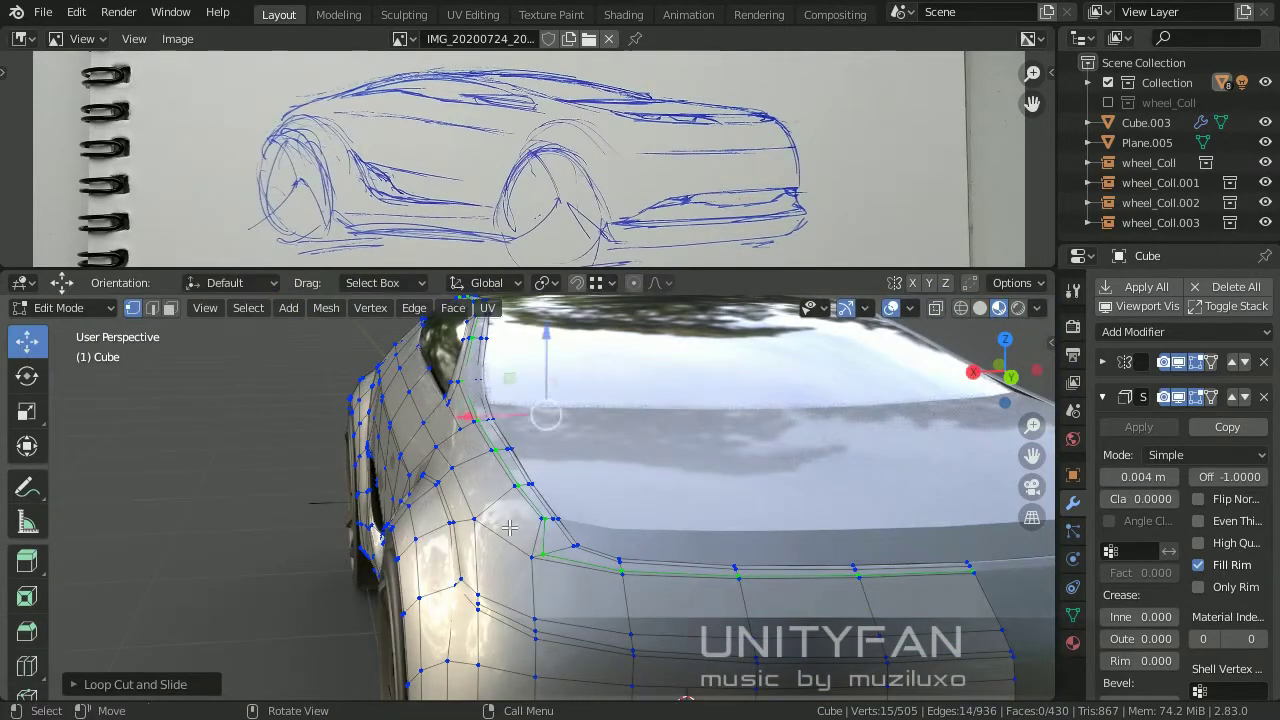
{"action": "middle_click_drag", "start_coordinate": [509, 527], "coordinate": [600, 560]}
{"action": "key", "text": "x"}
{"action": "left_click", "coordinate": [646, 600]}
{"action": "key", "text": "x"}
{"action": "left_click", "coordinate": [646, 600]}
{"action": "mouse_move", "coordinate": [646, 600]}
{"action": "middle_mouse_down"}
{"action": "mouse_move", "coordinate": [579, 499]}
{"action": "mouse_move", "coordinate": [420, 456]}
{"action": "middle_mouse_up"}
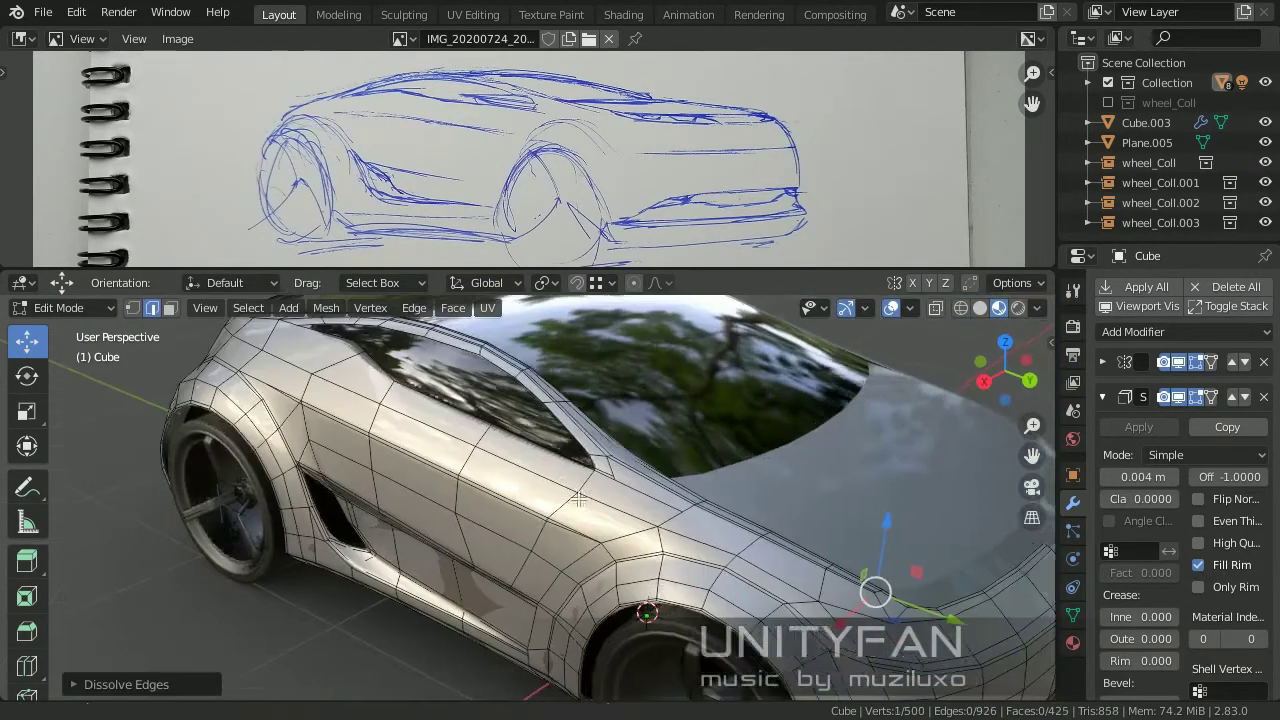
{"action": "mouse_move", "coordinate": [516, 432]}
{"action": "middle_mouse_down"}
{"action": "mouse_move", "coordinate": [520, 457]}
{"action": "mouse_move", "coordinate": [703, 523]}
{"action": "mouse_move", "coordinate": [556, 479]}
{"action": "mouse_move", "coordinate": [634, 566]}
{"action": "mouse_move", "coordinate": [235, 597]}
{"action": "mouse_move", "coordinate": [528, 567]}
{"action": "middle_mouse_up"}
{"action": "left_click", "coordinate": [545, 516]}
{"action": "key", "text": "Return"}
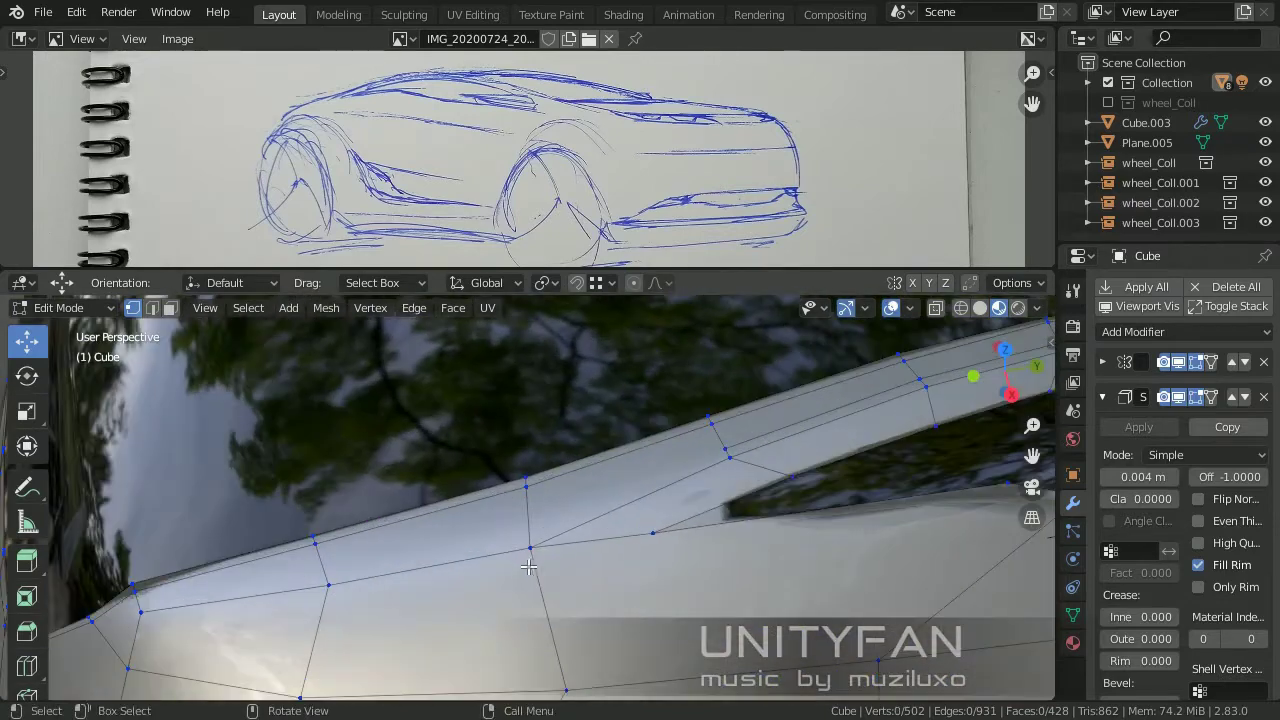
Commit the last knife cut and return to Object Mode to view the whole car.
{"action": "key", "text": "Return"}
{"action": "key", "text": "Tab"}
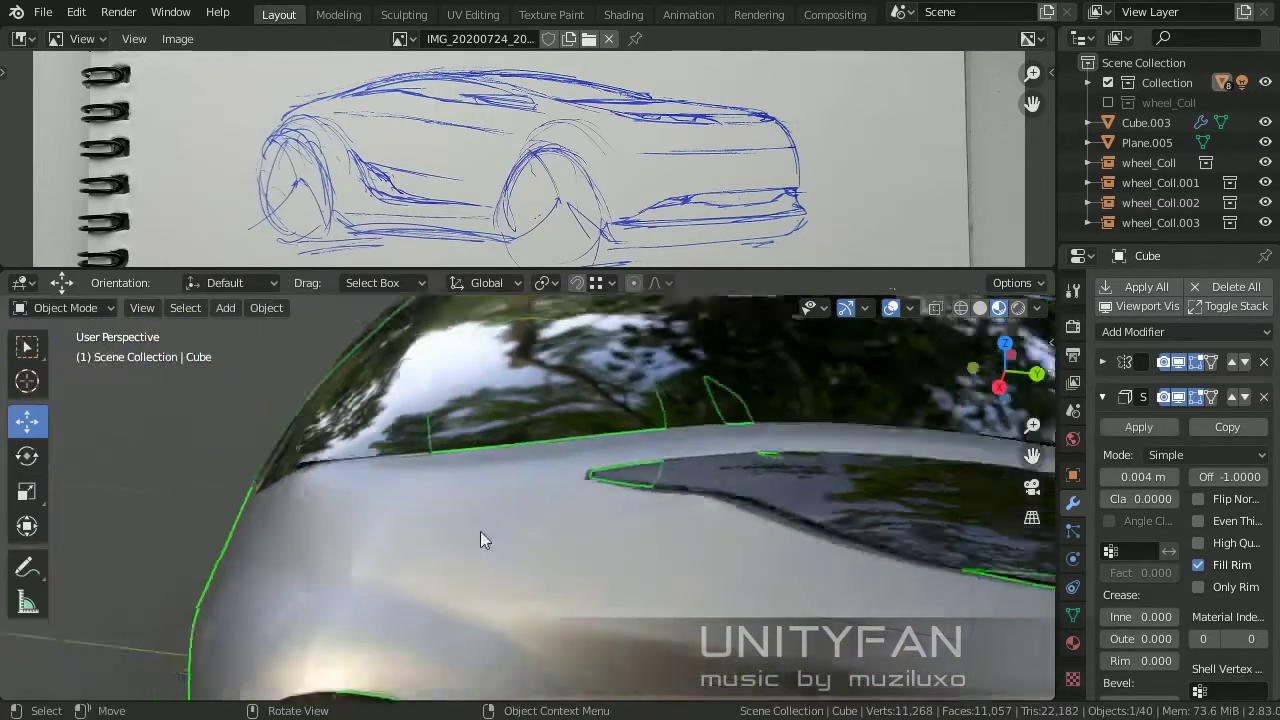
{"action": "scroll", "coordinate": [480, 531], "scroll_direction": "down", "scroll_amount": 5}
{"action": "scroll", "coordinate": [339, 491], "scroll_direction": "down", "scroll_amount": 3}
{"action": "mouse_move", "coordinate": [485, 431]}
{"action": "middle_mouse_down"}
{"action": "mouse_move", "coordinate": [826, 500]}
{"action": "mouse_move", "coordinate": [765, 548]}
{"action": "middle_mouse_up"}
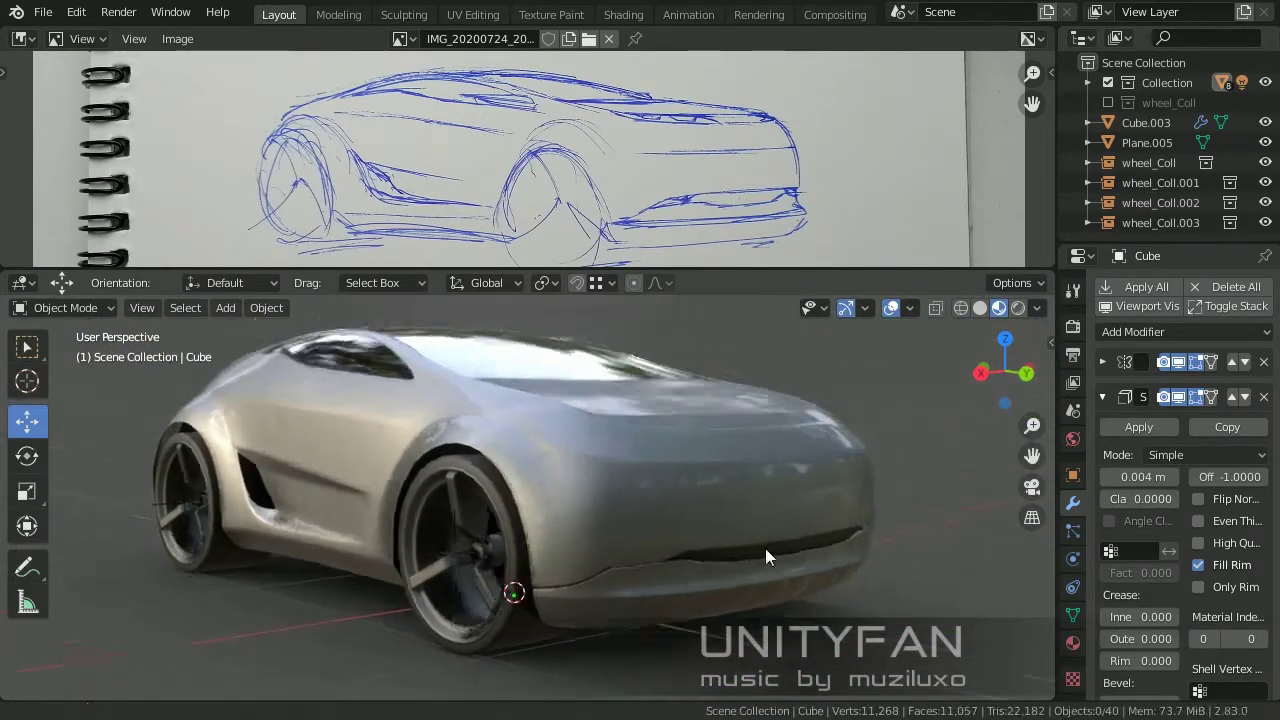
{"action": "scroll", "coordinate": [765, 548], "scroll_direction": "up", "scroll_amount": 5}
Add a Subdivision Surface modifier to the hood panel Cube.002.
{"action": "left_click", "coordinate": [710, 518]}
{"action": "middle_click_drag", "start_coordinate": [900, 560], "coordinate": [938, 636]}
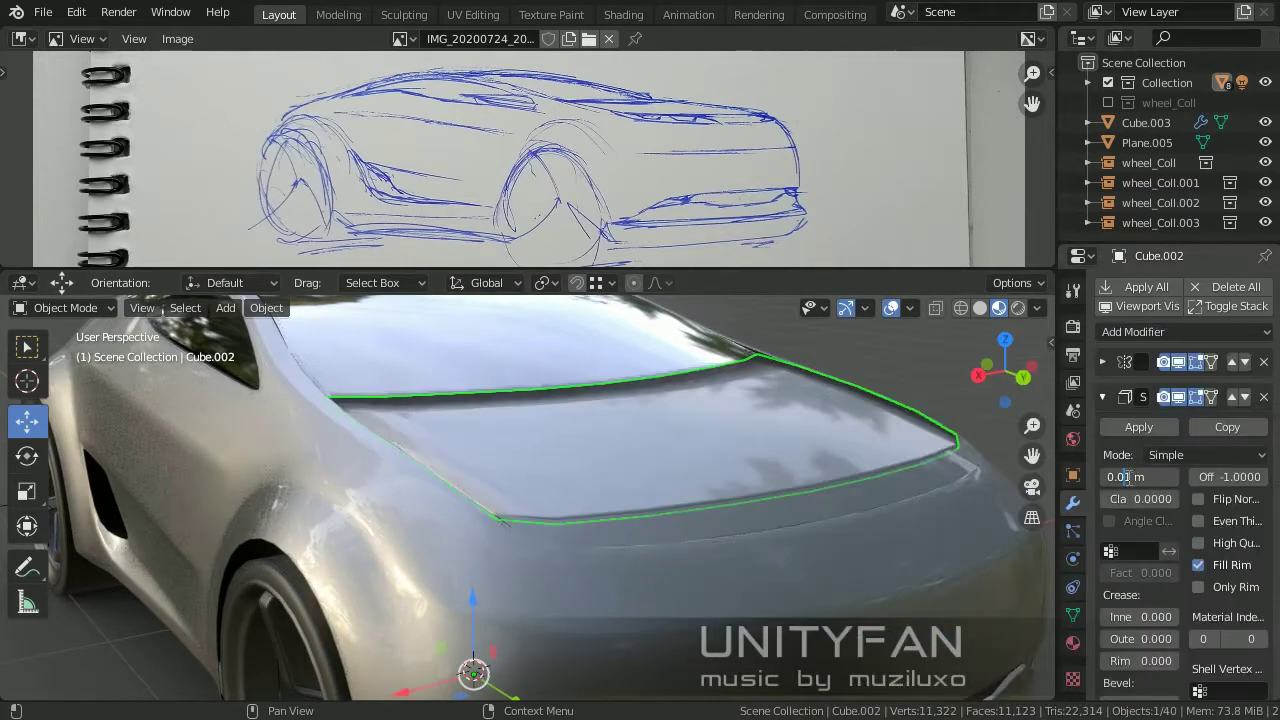
{"action": "scroll", "coordinate": [600, 500], "scroll_direction": "down", "scroll_amount": 5}
{"action": "left_click", "coordinate": [1185, 331]}
{"action": "left_click", "coordinate": [840, 657]}
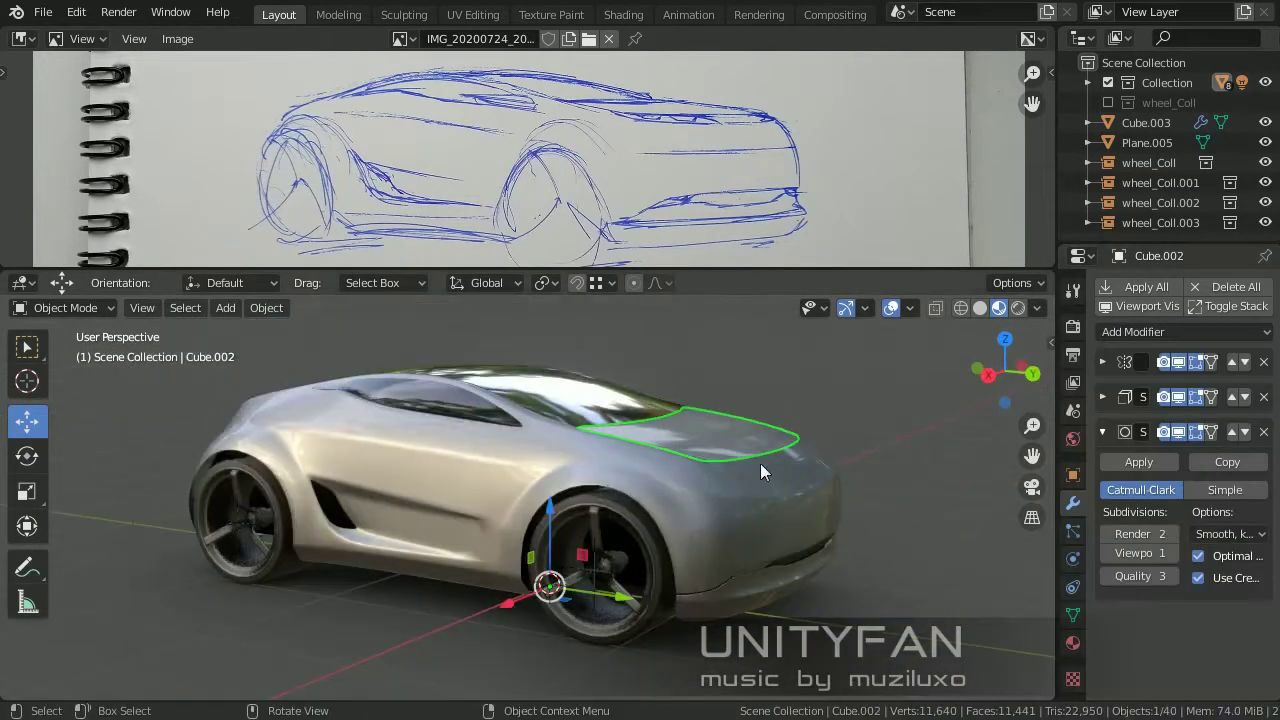
Add an edge loop across the hood panel and dissolve a small edge face.
{"action": "key", "text": "Tab"}
{"action": "scroll", "coordinate": [571, 504], "scroll_direction": "up", "scroll_amount": 5}
{"action": "middle_click_drag", "start_coordinate": [571, 504], "coordinate": [480, 480]}
{"action": "scroll", "coordinate": [480, 480], "scroll_direction": "up", "scroll_amount": 3}
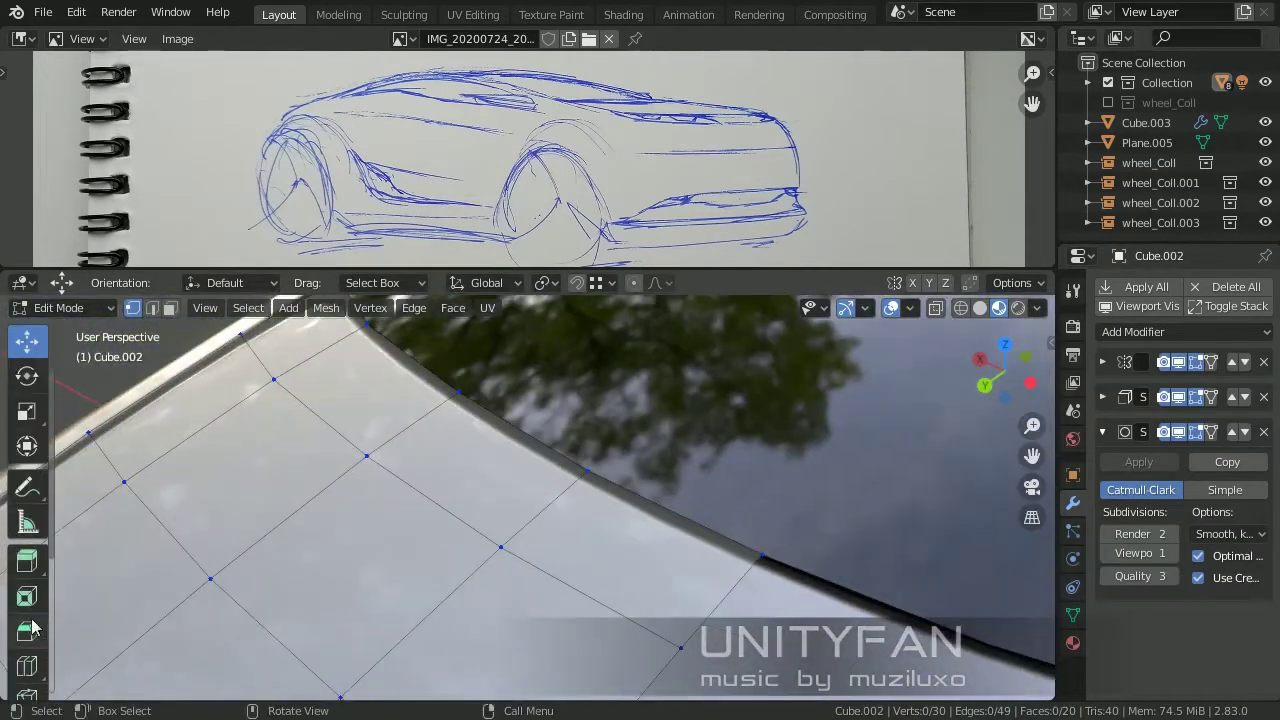
{"action": "left_click", "coordinate": [606, 490]}
{"action": "middle_click_drag", "start_coordinate": [606, 490], "coordinate": [571, 426]}
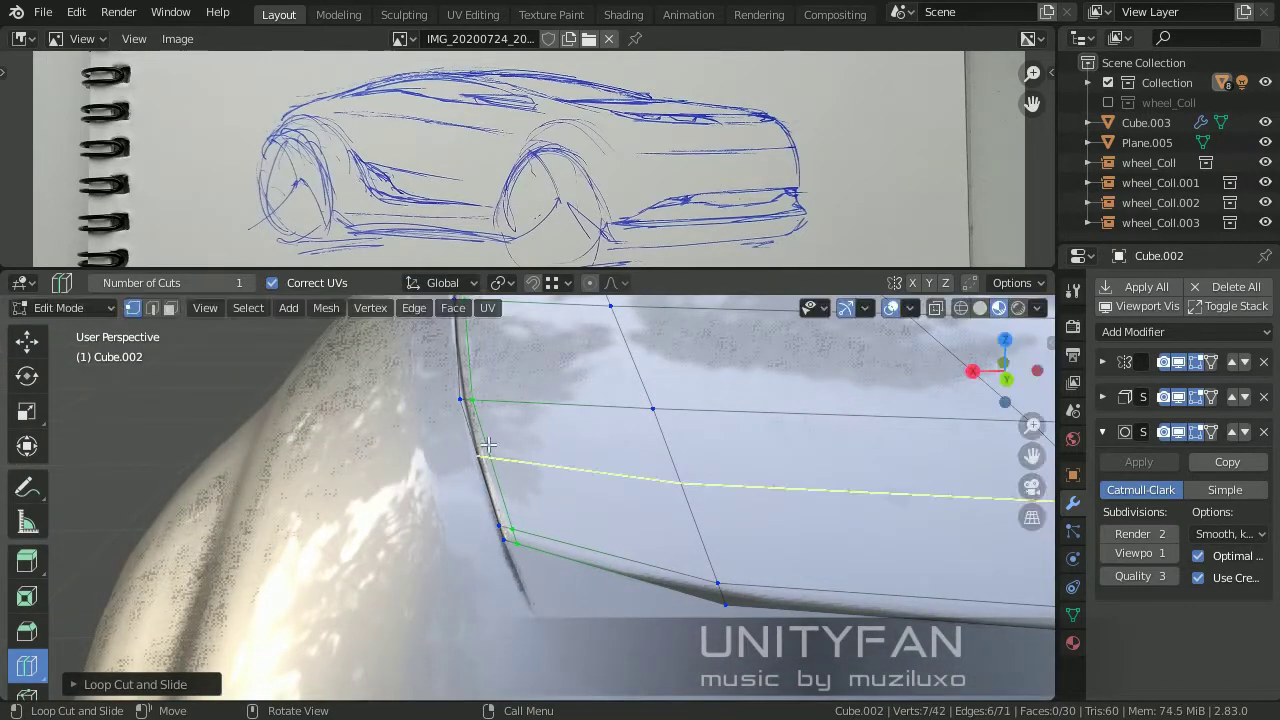
{"action": "left_click", "coordinate": [24, 350]}
{"action": "middle_click_drag", "start_coordinate": [60, 345], "coordinate": [149, 318]}
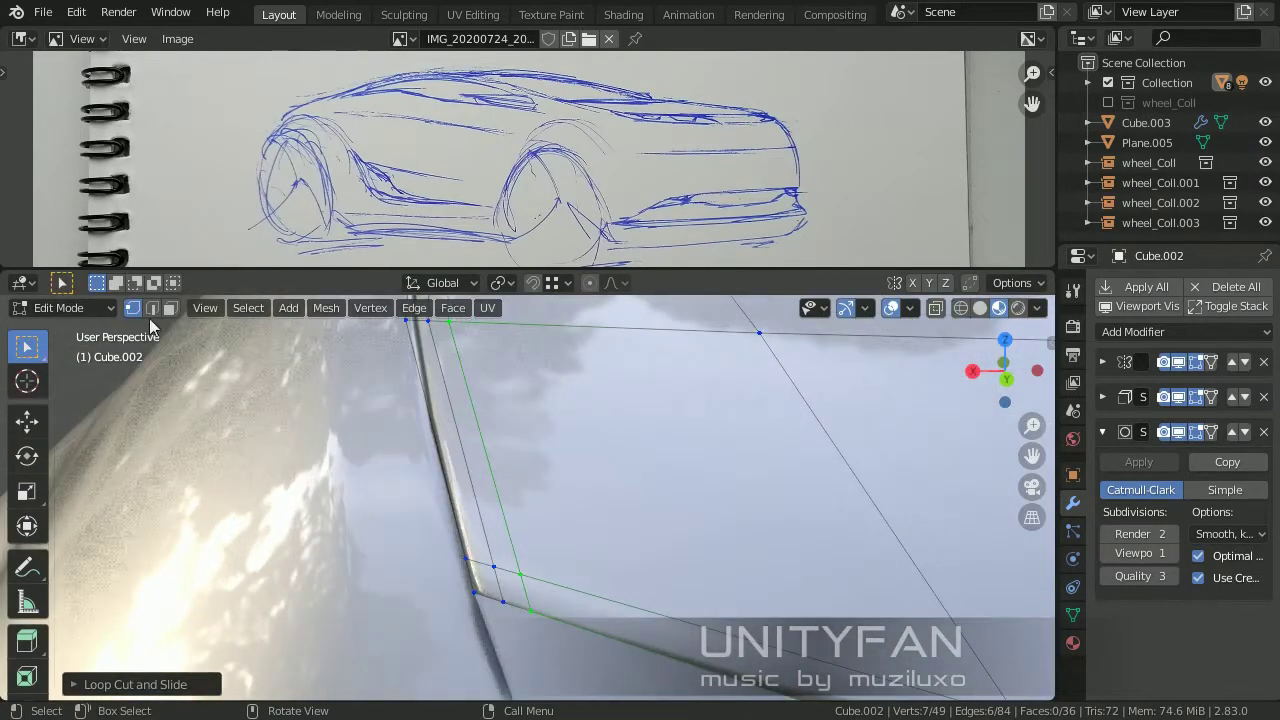
{"action": "key", "text": "x"}
{"action": "left_click", "coordinate": [471, 534]}
{"action": "middle_click_drag", "start_coordinate": [471, 534], "coordinate": [275, 496]}
Extrude the panel's front edge to form the slim headlight pieces.
{"action": "key", "text": "2"}
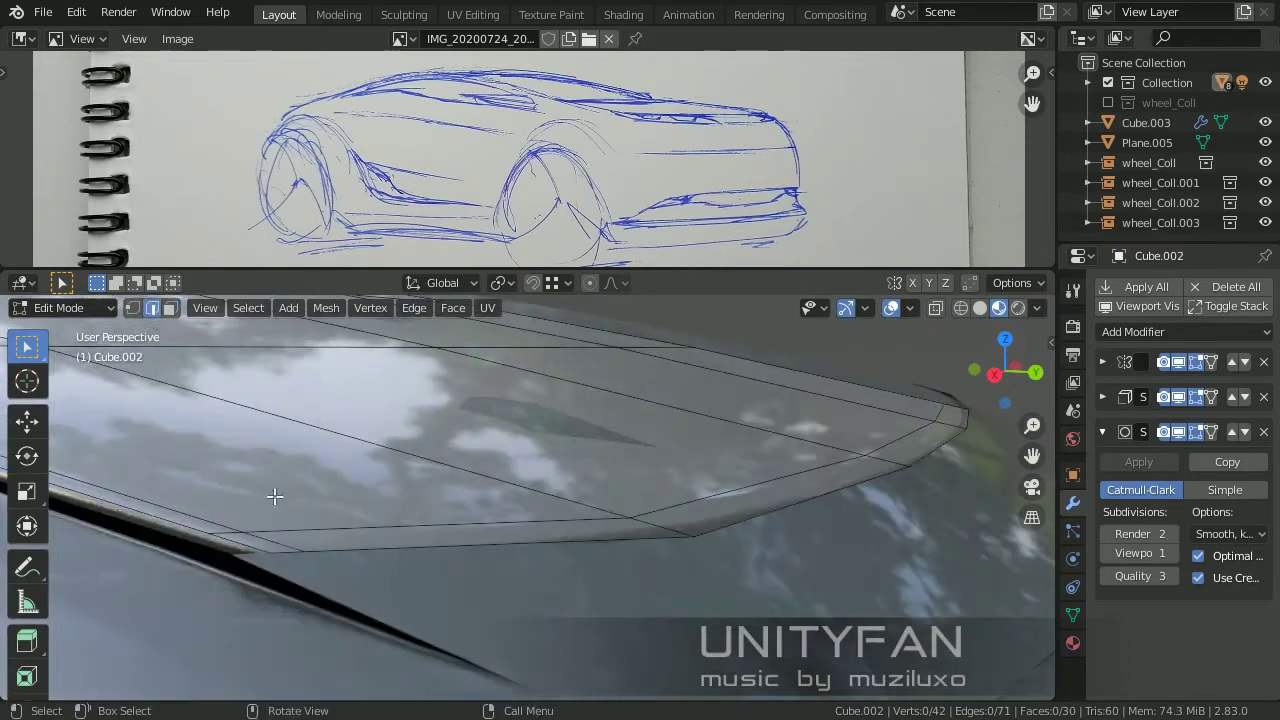
{"action": "left_click", "coordinate": [27, 421]}
{"action": "middle_click_drag", "start_coordinate": [400, 440], "coordinate": [734, 457]}
{"action": "key", "text": "e"}
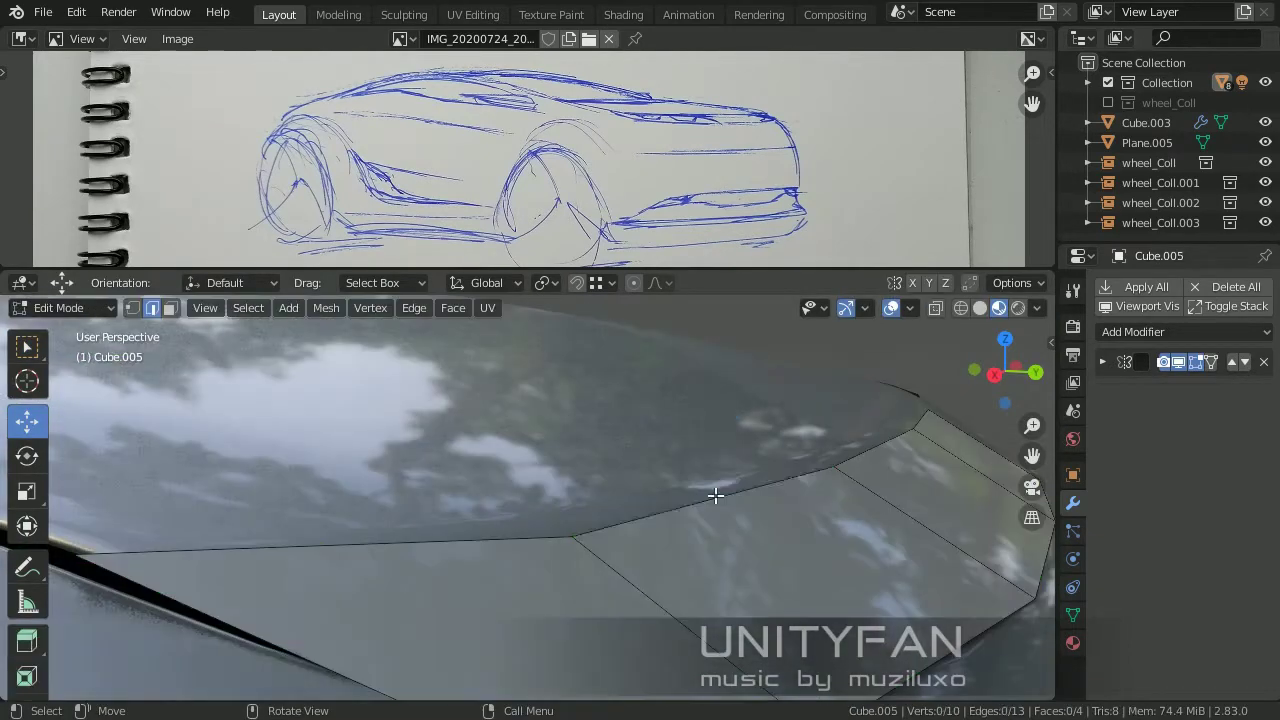
{"action": "key", "text": "e"}
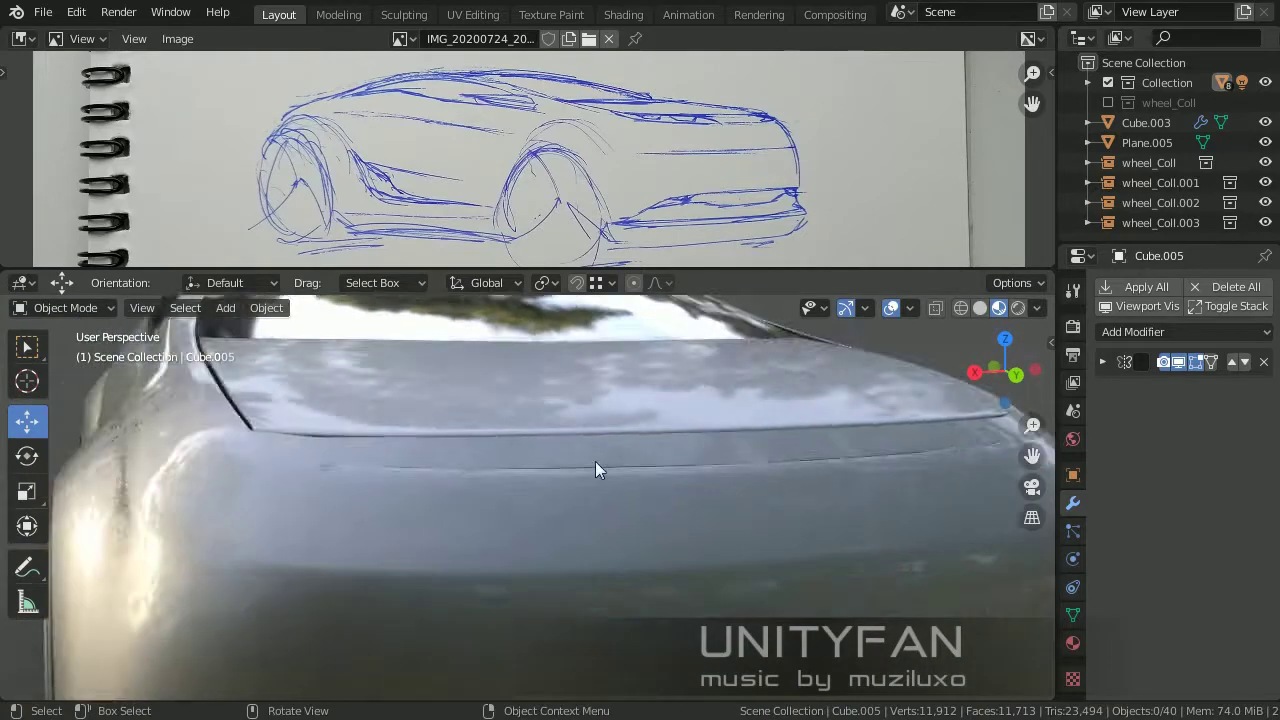
{"action": "mouse_move", "coordinate": [595, 461]}
{"action": "middle_mouse_down"}
{"action": "mouse_move", "coordinate": [574, 479]}
{"action": "mouse_move", "coordinate": [524, 482]}
{"action": "middle_mouse_up"}
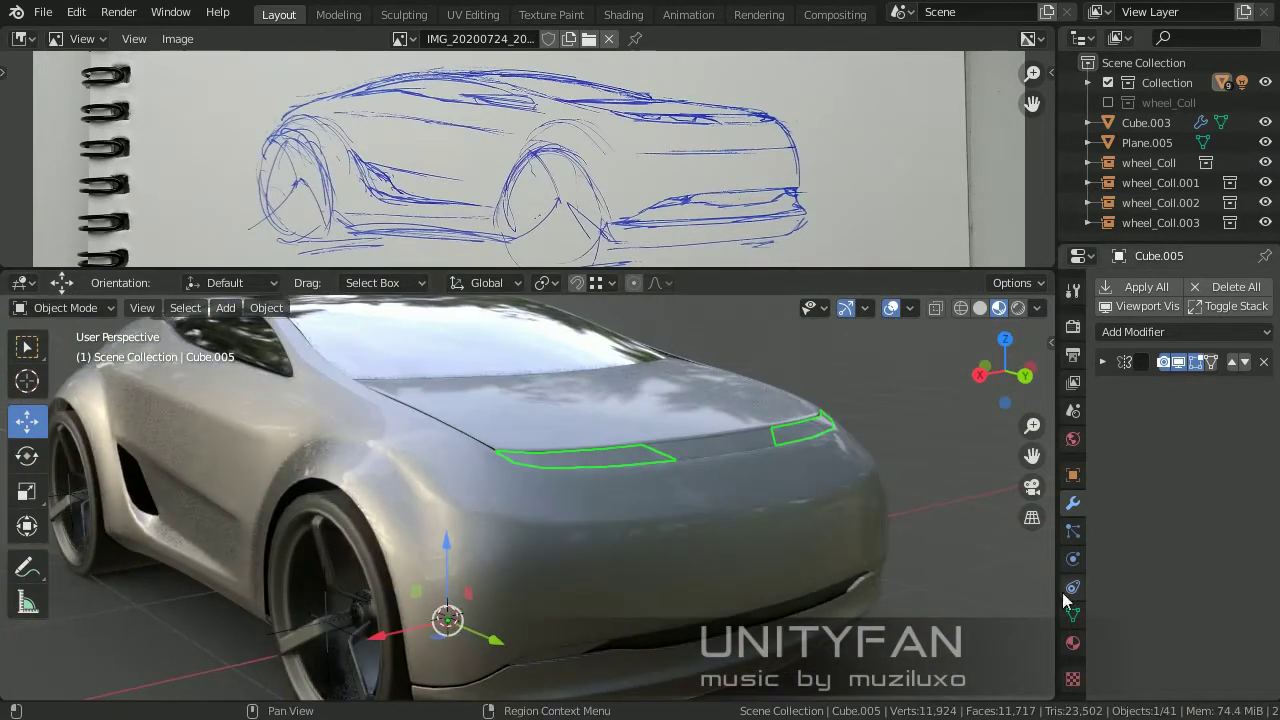
Give the headlight material a black base, Roughness 0, Alpha 0.3 and Alpha Blend mode.
{"action": "left_click", "coordinate": [1073, 643]}
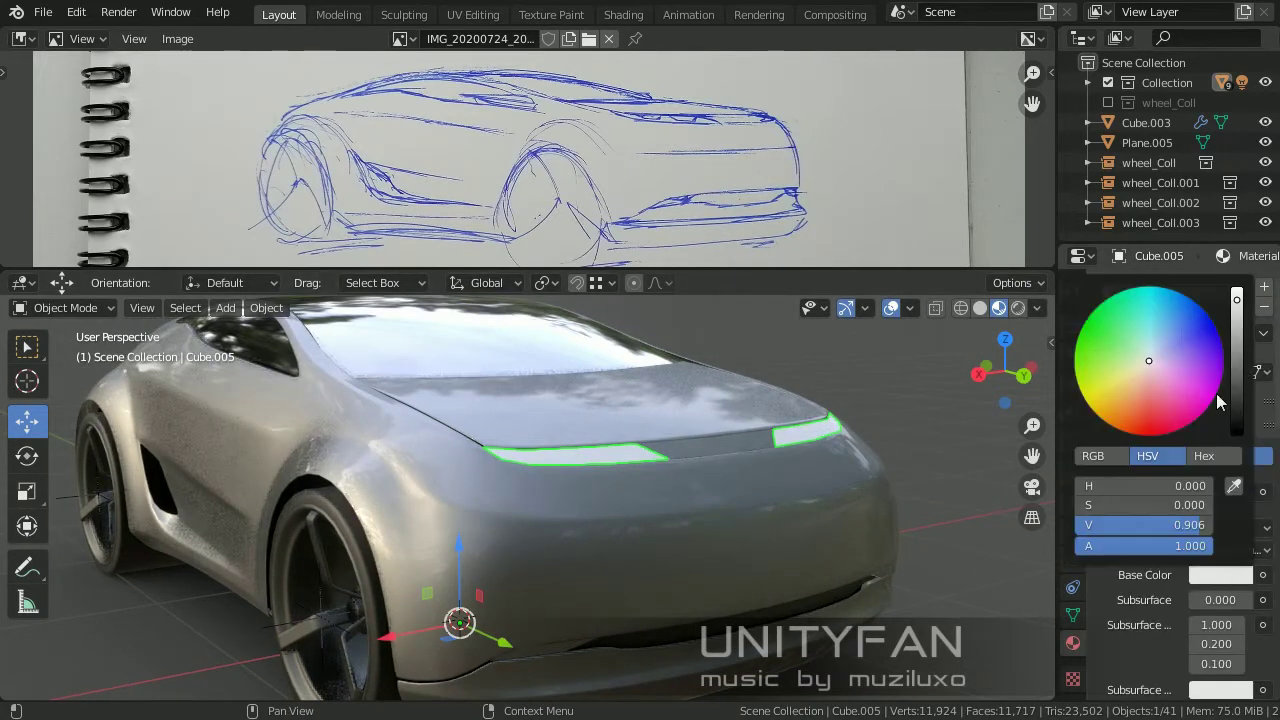
{"action": "scroll", "coordinate": [1132, 590], "scroll_direction": "down", "scroll_amount": 5}
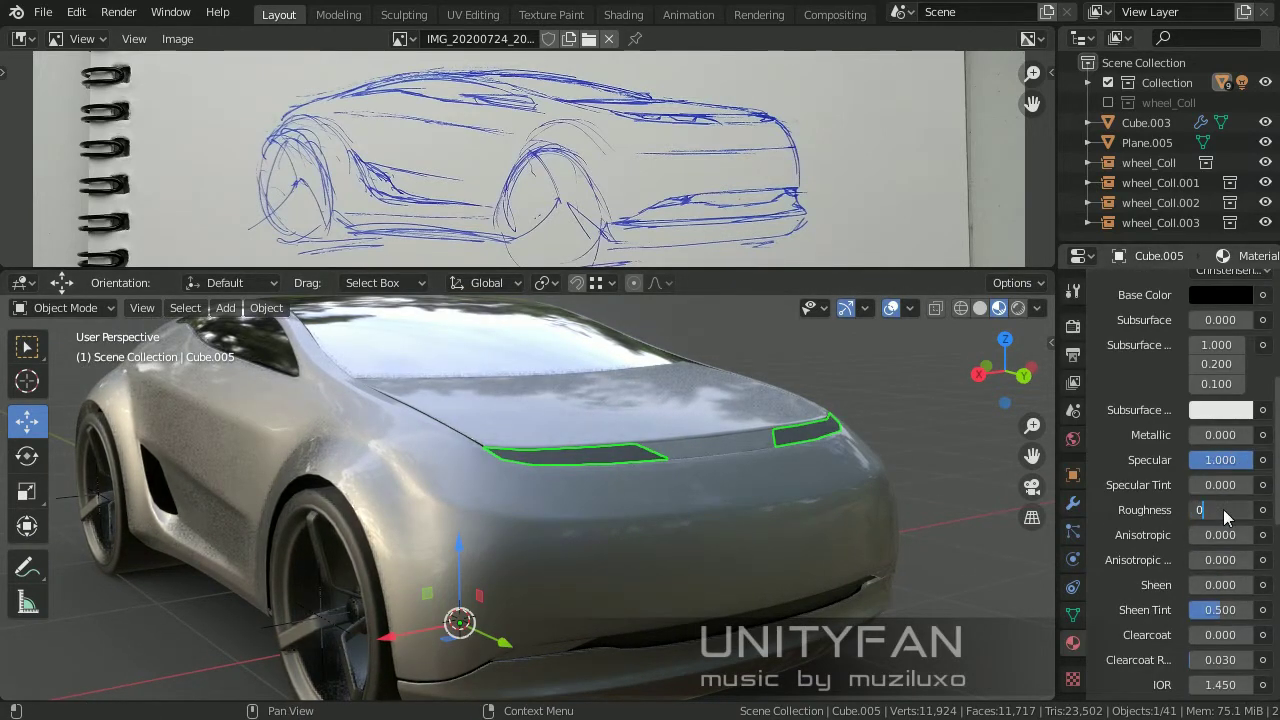
{"action": "scroll", "coordinate": [1221, 525], "scroll_direction": "down", "scroll_amount": 5}
{"action": "scroll", "coordinate": [1224, 610], "scroll_direction": "down", "scroll_amount": 2}
{"action": "left_click", "coordinate": [1224, 610]}
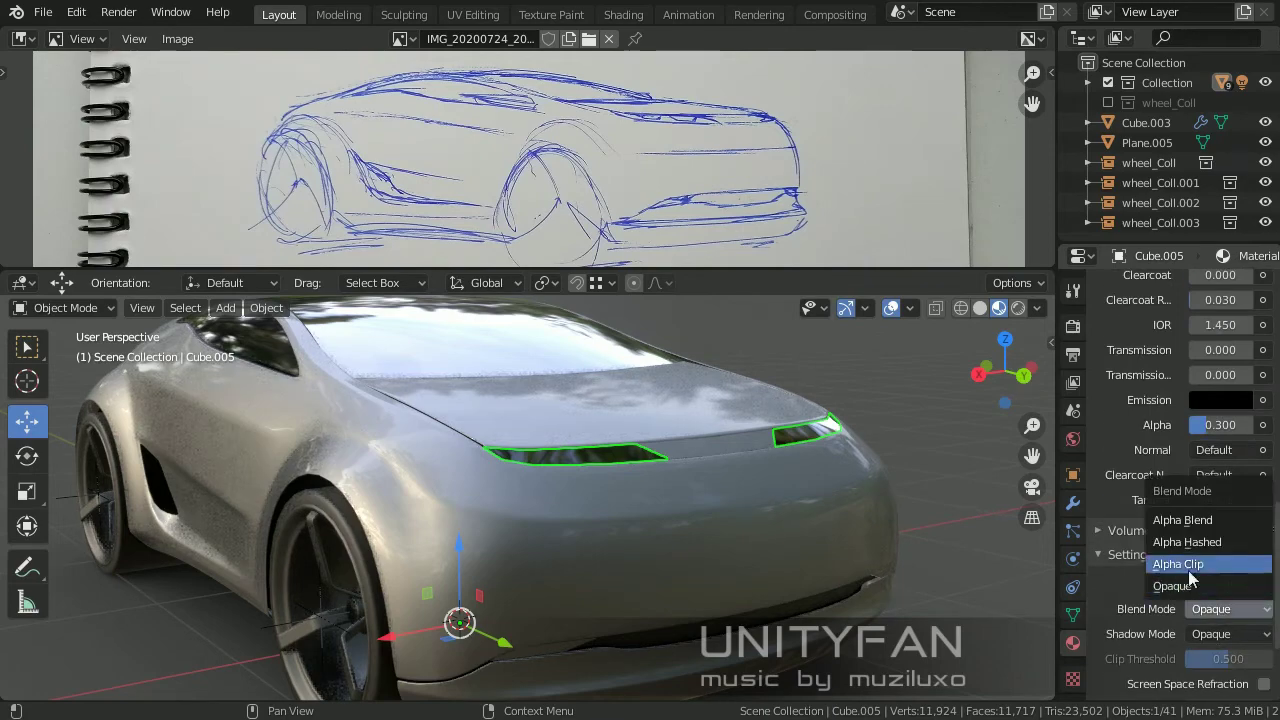
Orbit to a lower frontal view and select the headlight pieces.
{"action": "mouse_move", "coordinate": [899, 456]}
{"action": "middle_mouse_down"}
{"action": "mouse_move", "coordinate": [557, 498]}
{"action": "mouse_move", "coordinate": [618, 475]}
{"action": "mouse_move", "coordinate": [718, 530]}
{"action": "mouse_move", "coordinate": [656, 368]}
{"action": "middle_mouse_up"}
{"action": "left_click", "coordinate": [656, 368]}
{"action": "scroll", "coordinate": [1165, 485], "scroll_direction": "up", "scroll_amount": 6}
{"action": "scroll", "coordinate": [1165, 485], "scroll_direction": "up", "scroll_amount": 5}
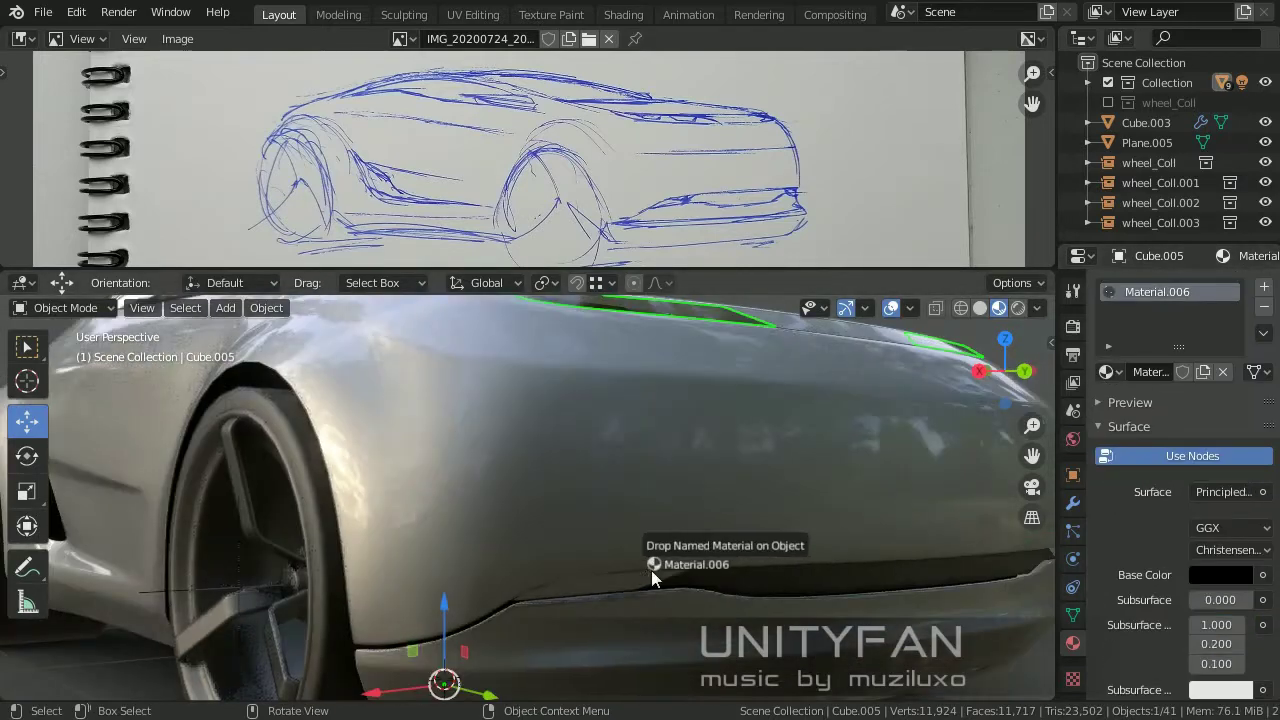
Add Solidify and Subdivision Surface modifiers to the small trim piece on the lower body.
{"action": "left_click_drag", "start_coordinate": [1160, 291], "coordinate": [651, 570]}
{"action": "left_click", "coordinate": [651, 570]}
{"action": "left_click", "coordinate": [1073, 503]}
{"action": "left_click", "coordinate": [1185, 331]}
{"action": "left_click", "coordinate": [855, 606]}
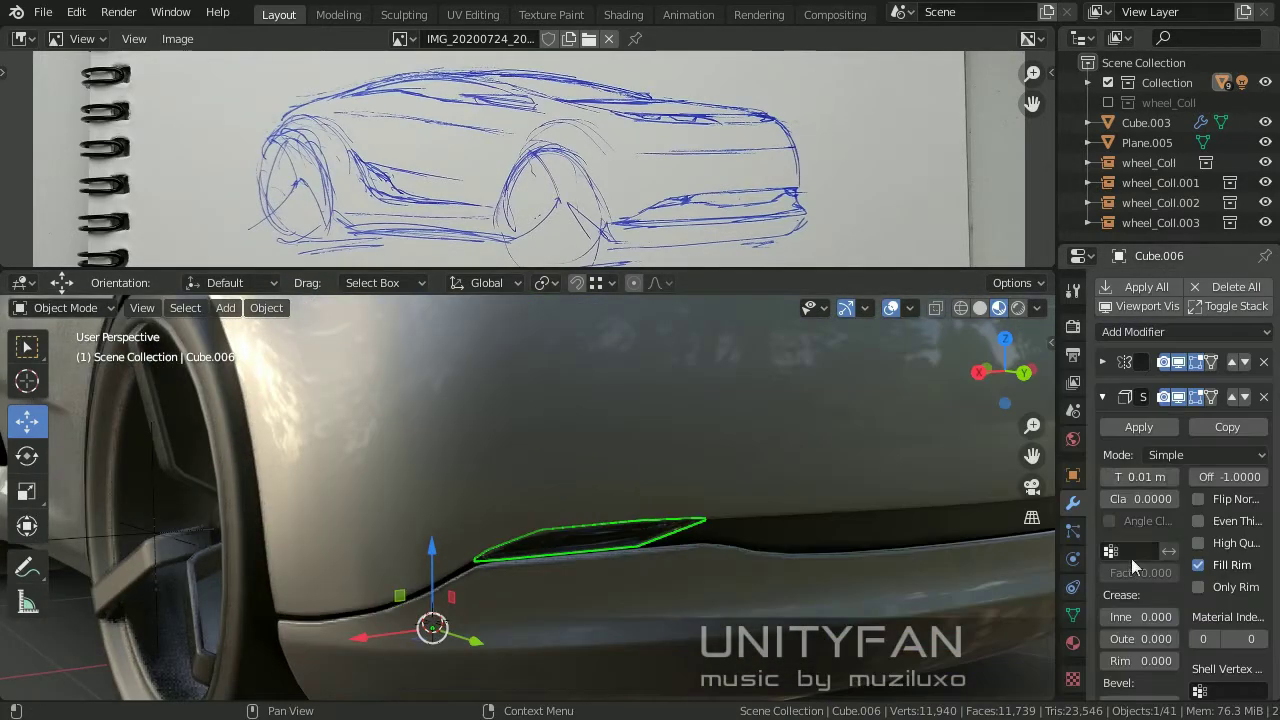
{"action": "left_click", "coordinate": [1185, 331]}
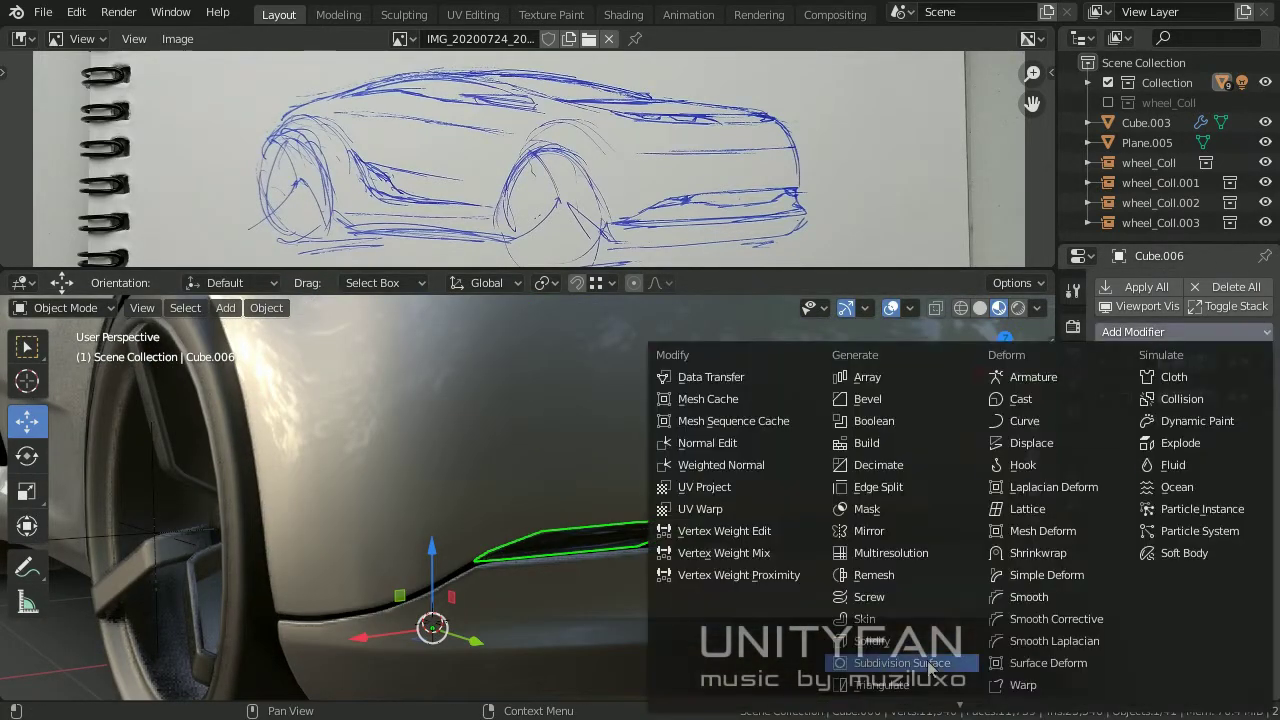
{"action": "left_click", "coordinate": [880, 662]}
Knife-cut new edges into the trim strip and dissolve unwanted vertices.
{"action": "key", "text": "Tab"}
{"action": "mouse_move", "coordinate": [491, 457]}
{"action": "middle_mouse_down"}
{"action": "mouse_move", "coordinate": [409, 460]}
{"action": "mouse_move", "coordinate": [415, 521]}
{"action": "middle_mouse_up"}
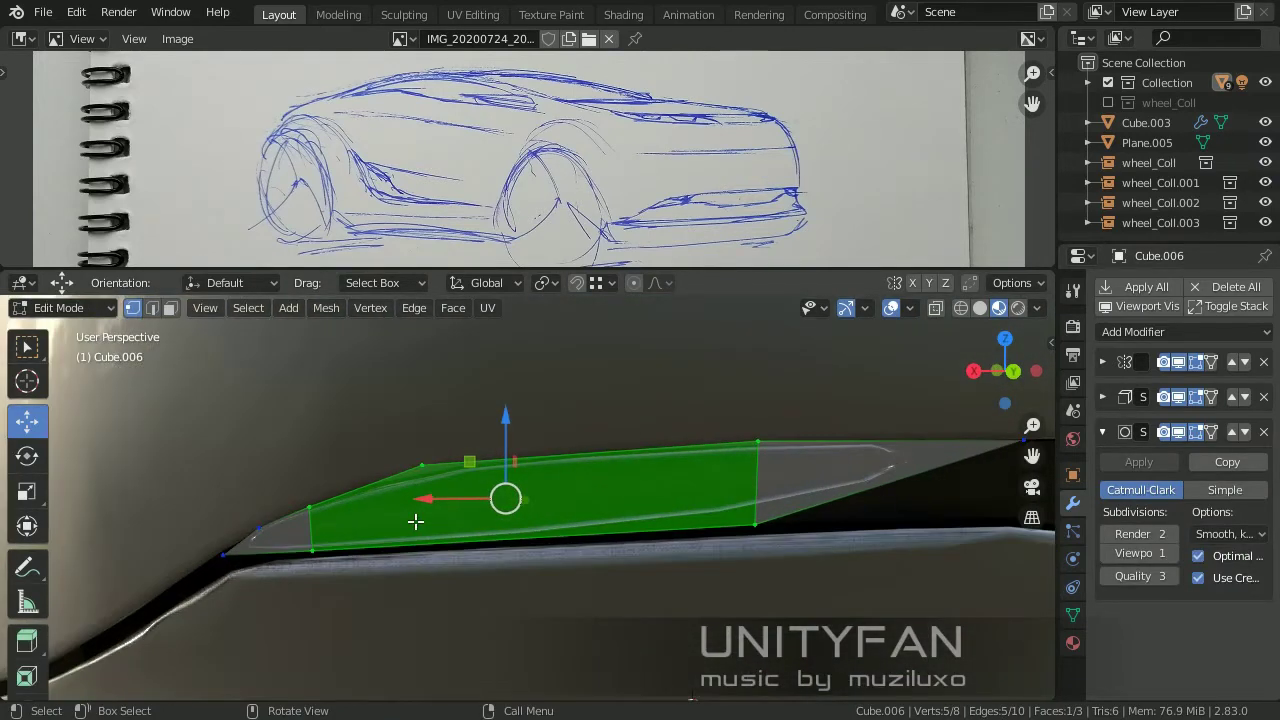
{"action": "mouse_move", "coordinate": [760, 500]}
{"action": "middle_mouse_down"}
{"action": "mouse_move", "coordinate": [814, 508]}
{"action": "mouse_move", "coordinate": [666, 541]}
{"action": "mouse_move", "coordinate": [400, 560]}
{"action": "middle_mouse_up"}
{"action": "key", "text": "Return"}
{"action": "key", "text": "x"}
{"action": "left_click", "coordinate": [369, 569]}
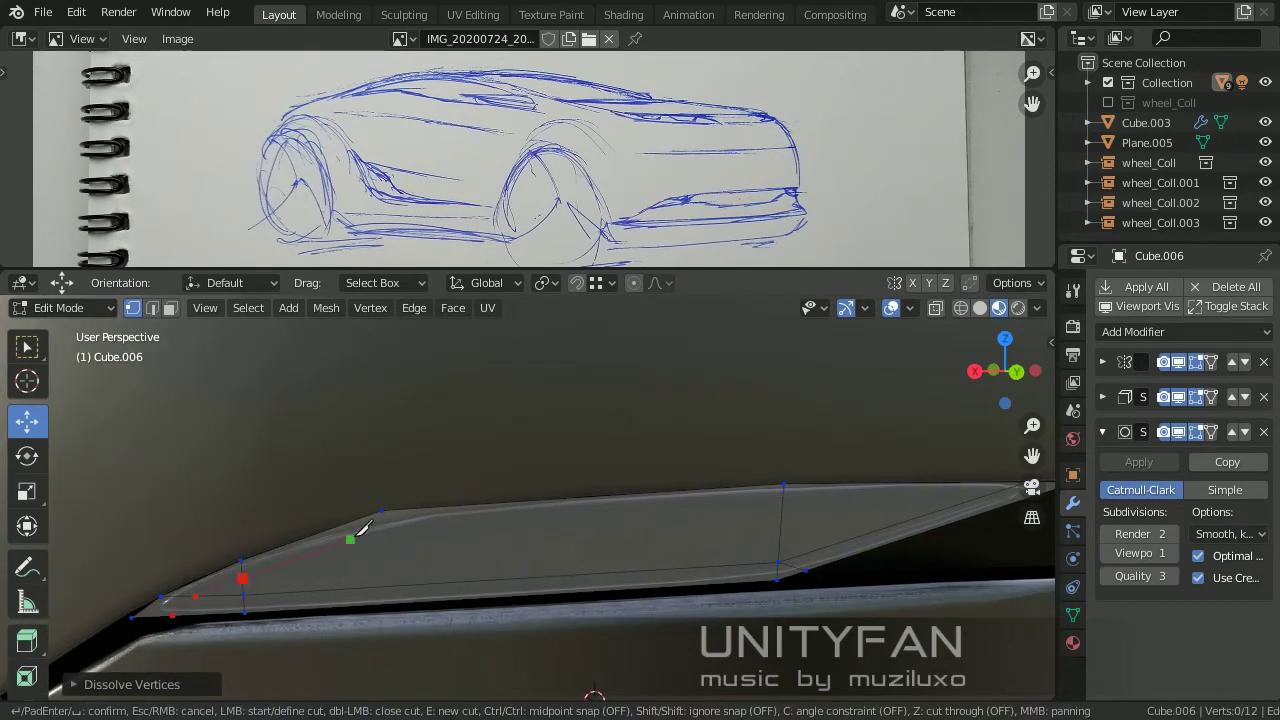
{"action": "key", "text": "Return"}
{"action": "middle_click_drag", "start_coordinate": [381, 508], "coordinate": [357, 507]}
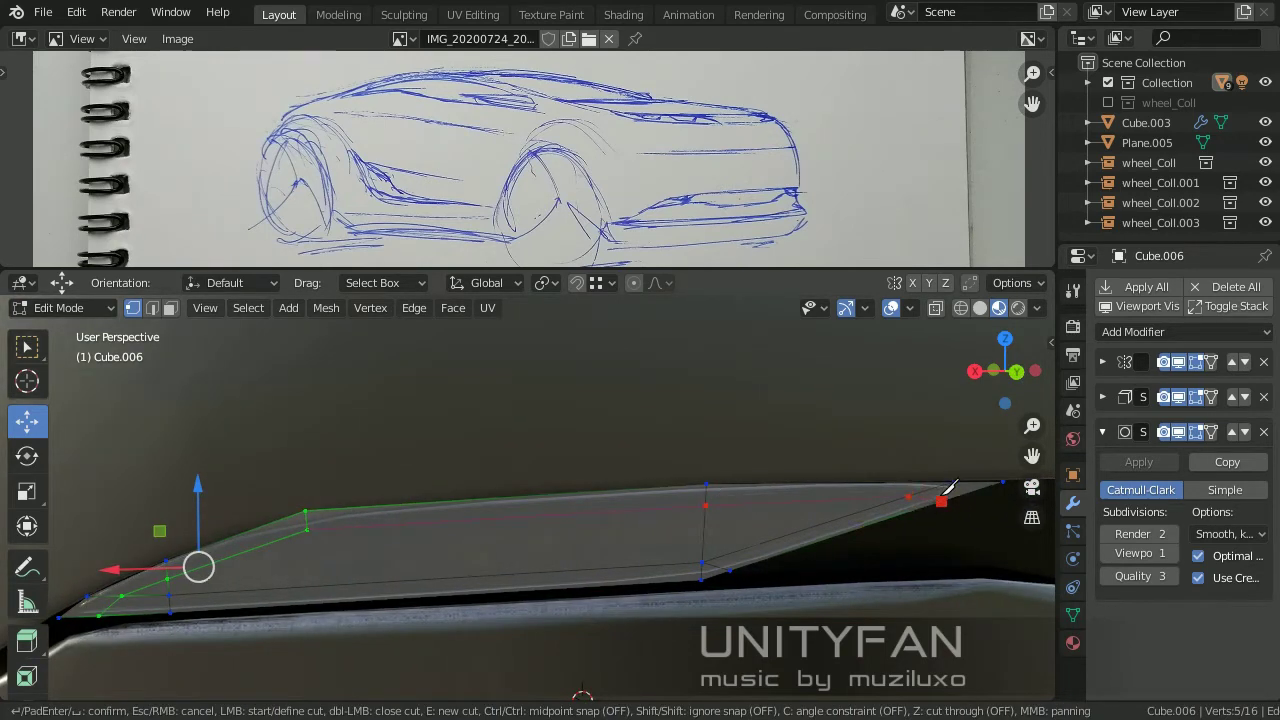
{"action": "key", "text": "Return"}
{"action": "mouse_move", "coordinate": [950, 487]}
{"action": "middle_mouse_down"}
{"action": "mouse_move", "coordinate": [438, 514]}
{"action": "mouse_move", "coordinate": [551, 503]}
{"action": "middle_mouse_up"}
{"action": "key", "text": "Return"}
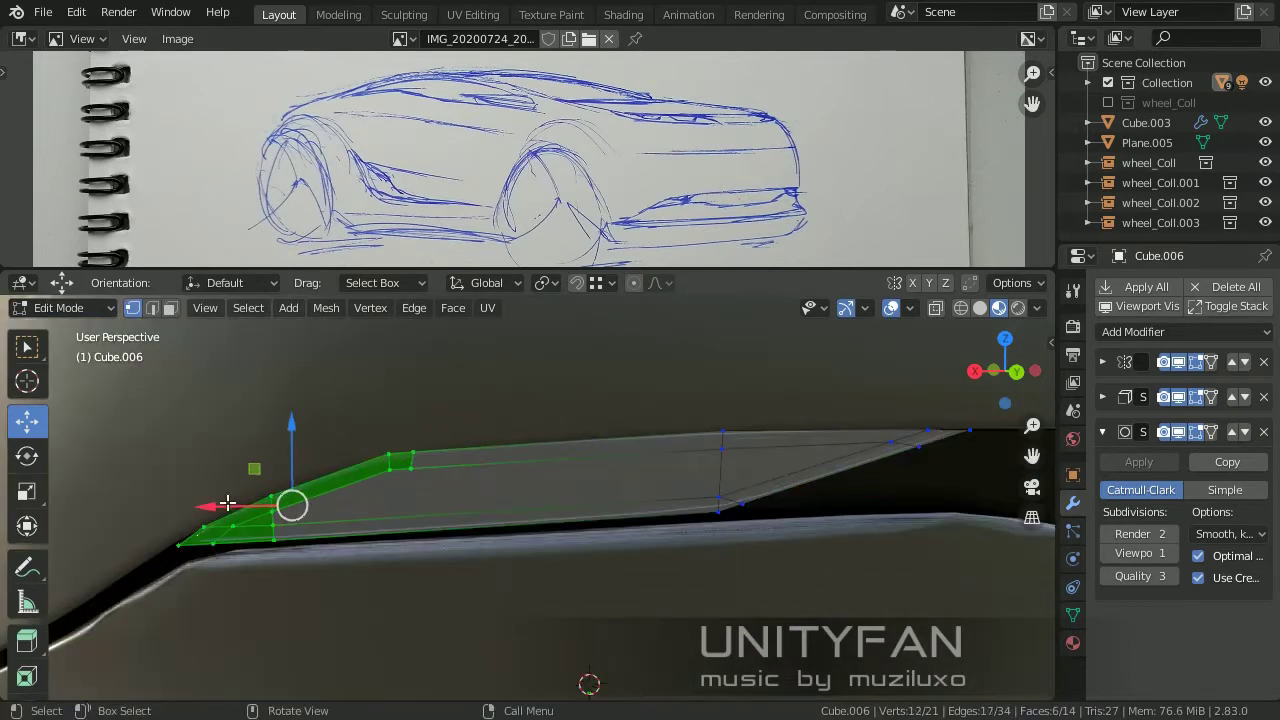
Raise the strip's top-edge vertices vertically to follow the window line.
{"action": "left_click_drag", "start_coordinate": [835, 500], "coordinate": [461, 434]}
{"action": "key", "text": "g"}
{"action": "key", "text": "z"}
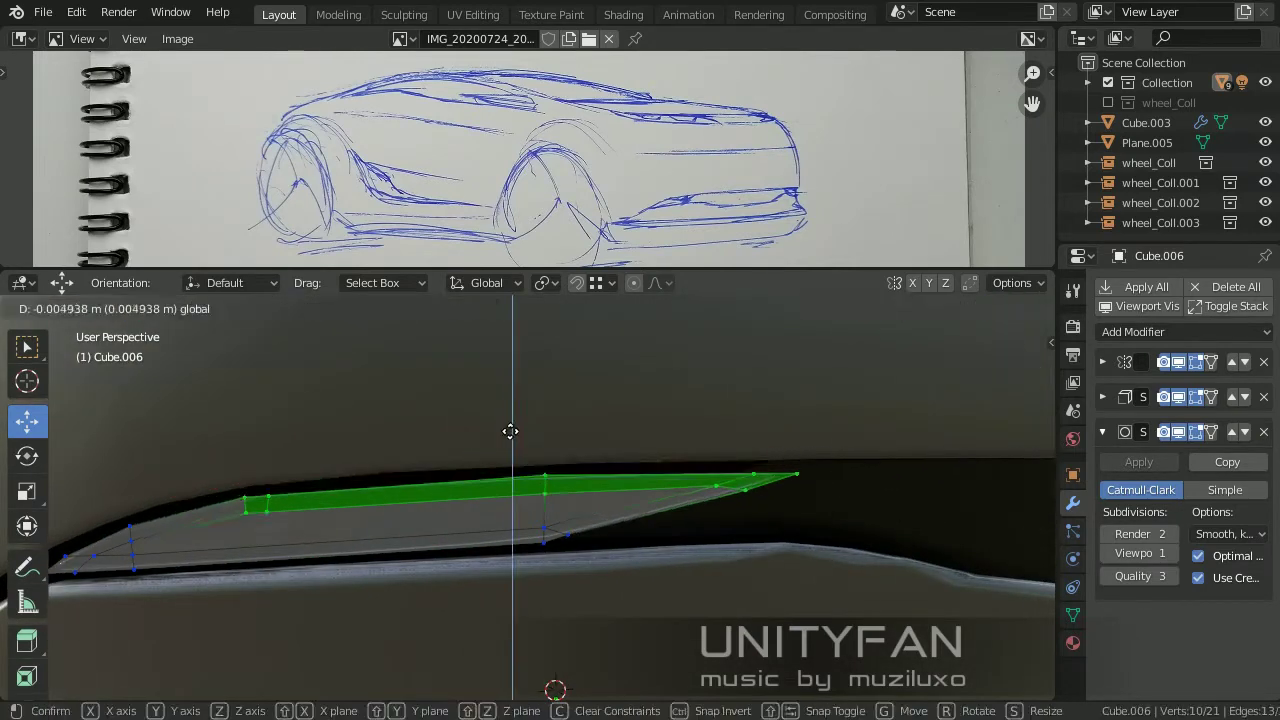
{"action": "middle_click_drag", "start_coordinate": [509, 428], "coordinate": [501, 485]}
{"action": "key", "text": "Tab"}
{"action": "key", "text": "Tab"}
{"action": "key", "text": "Tab"}
Knife-cut along the upper edge of the body panel below the window.
{"action": "left_click", "coordinate": [386, 591]}
{"action": "key", "text": "Tab"}
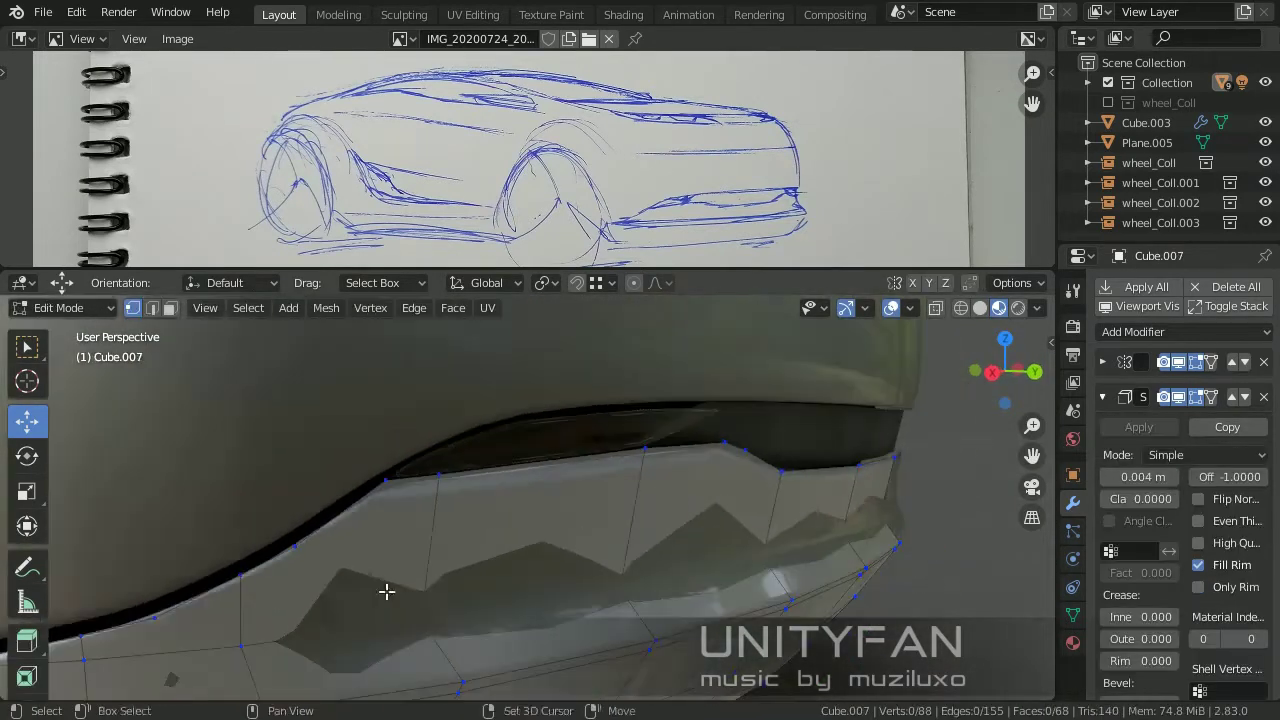
{"action": "mouse_move", "coordinate": [386, 591]}
{"action": "middle_mouse_down"}
{"action": "mouse_move", "coordinate": [423, 531]}
{"action": "mouse_move", "coordinate": [425, 488]}
{"action": "middle_mouse_up"}
{"action": "key", "text": "k"}
{"action": "left_click", "coordinate": [350, 525]}
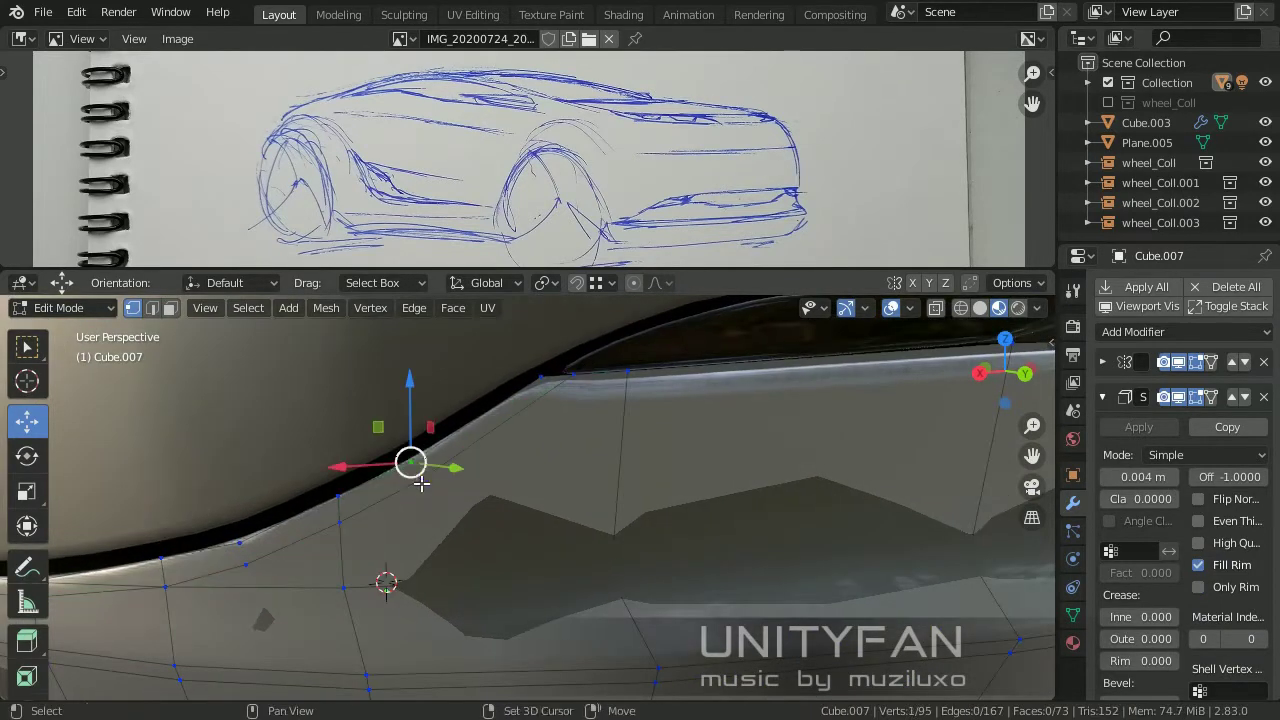
{"action": "middle_click_drag", "start_coordinate": [245, 538], "coordinate": [293, 453]}
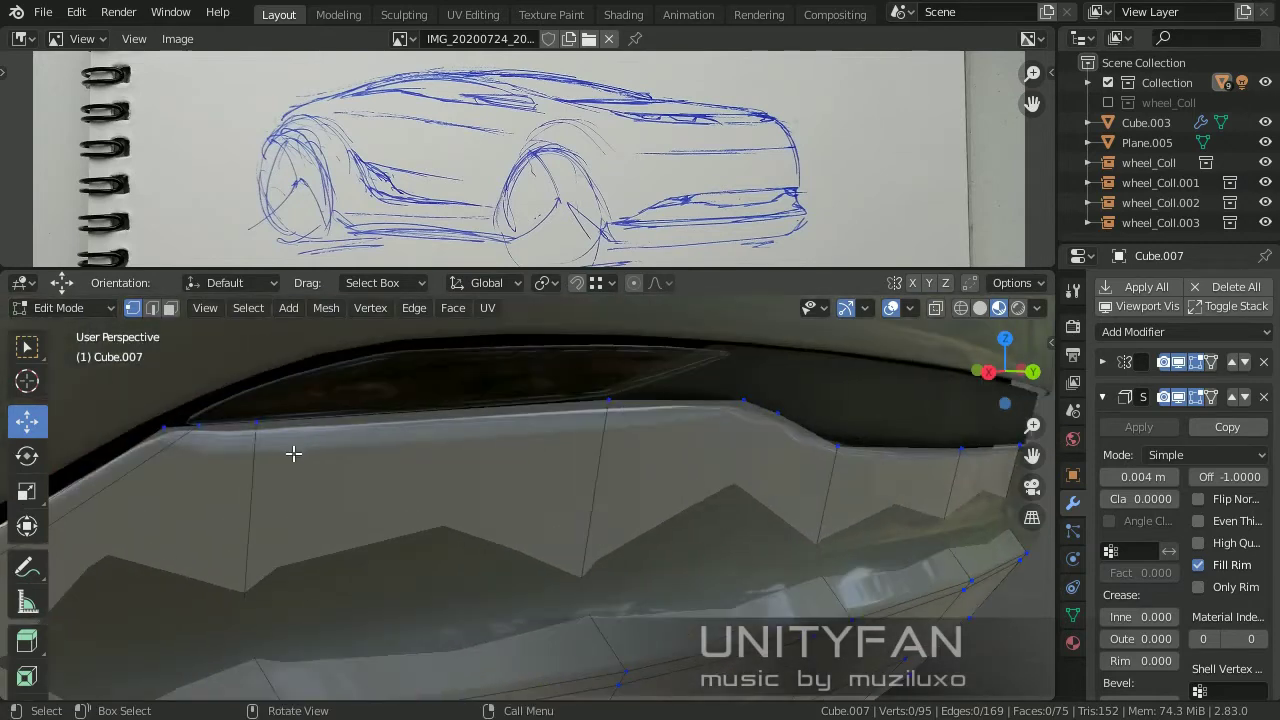
{"action": "left_click", "coordinate": [172, 444]}
{"action": "middle_click_drag", "start_coordinate": [172, 444], "coordinate": [557, 440]}
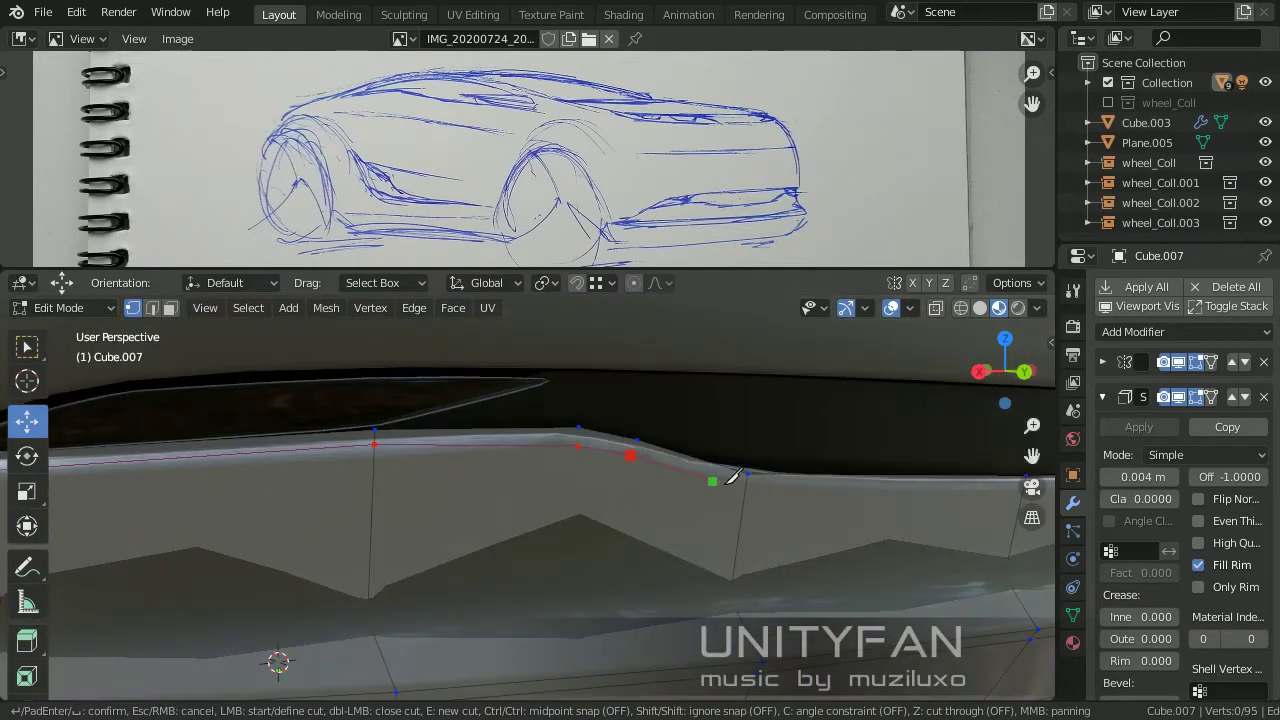
Connect two panel-edge vertices with a new edge and confirm the panel cuts.
{"action": "middle_click_drag", "start_coordinate": [660, 519], "coordinate": [475, 555]}
{"action": "key", "text": "j"}
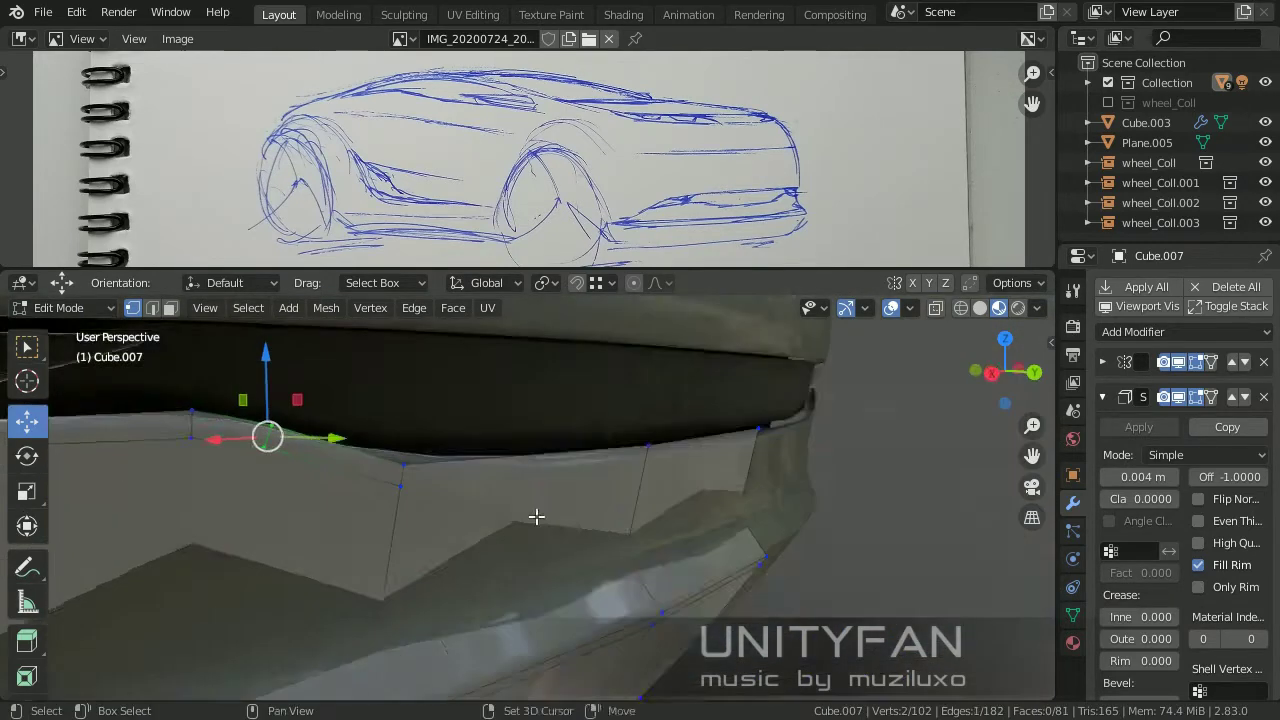
{"action": "middle_click_drag", "start_coordinate": [531, 517], "coordinate": [484, 539]}
{"action": "key", "text": "Return"}
{"action": "mouse_move", "coordinate": [697, 560]}
{"action": "middle_mouse_down"}
{"action": "mouse_move", "coordinate": [449, 517]}
{"action": "mouse_move", "coordinate": [421, 500]}
{"action": "mouse_move", "coordinate": [770, 528]}
{"action": "mouse_move", "coordinate": [576, 509]}
{"action": "mouse_move", "coordinate": [477, 462]}
{"action": "mouse_move", "coordinate": [539, 393]}
{"action": "middle_mouse_up"}
{"action": "key", "text": "Tab"}
{"action": "left_click", "coordinate": [770, 528]}
{"action": "scroll", "coordinate": [537, 528], "scroll_direction": "up", "scroll_amount": 5}
Add Solidify and Subdivision Surface modifiers to the headlight glass.
{"action": "left_click", "coordinate": [536, 528]}
{"action": "key", "text": "Tab"}
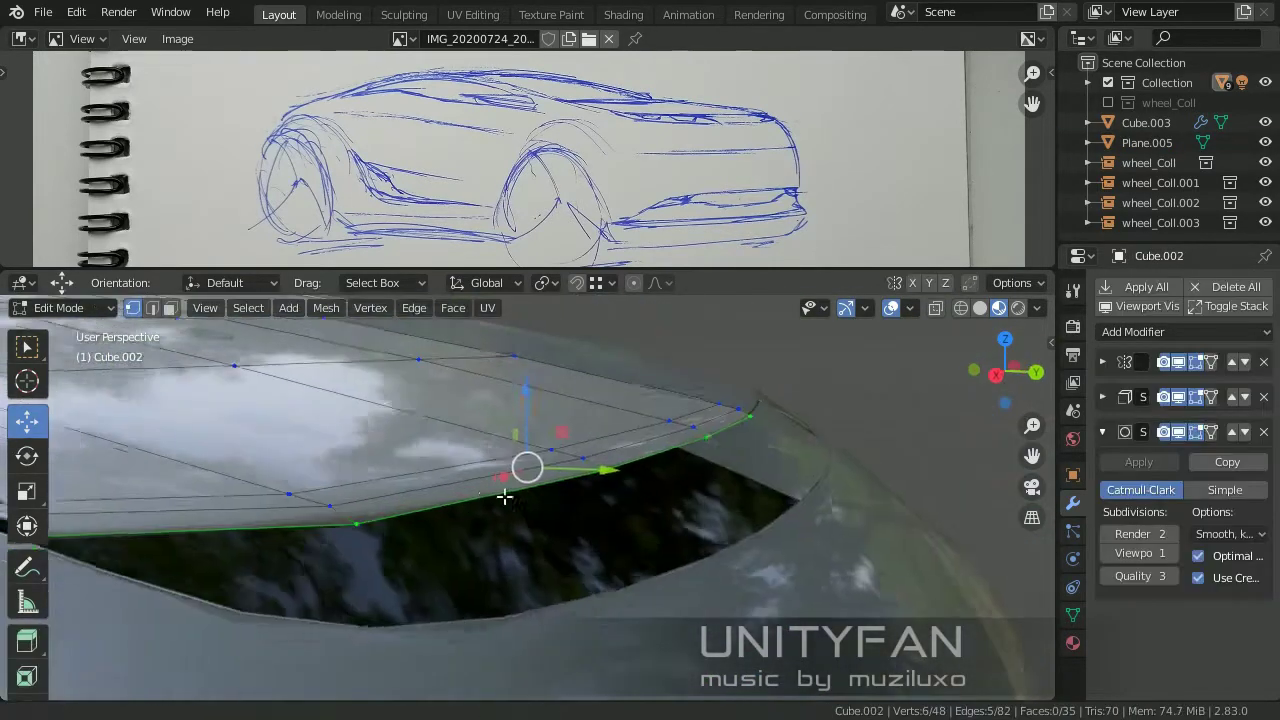
{"action": "mouse_move", "coordinate": [506, 491]}
{"action": "middle_mouse_down"}
{"action": "mouse_move", "coordinate": [609, 493]}
{"action": "mouse_move", "coordinate": [450, 540]}
{"action": "middle_mouse_up"}
{"action": "scroll", "coordinate": [30, 628], "scroll_direction": "down", "scroll_amount": 2}
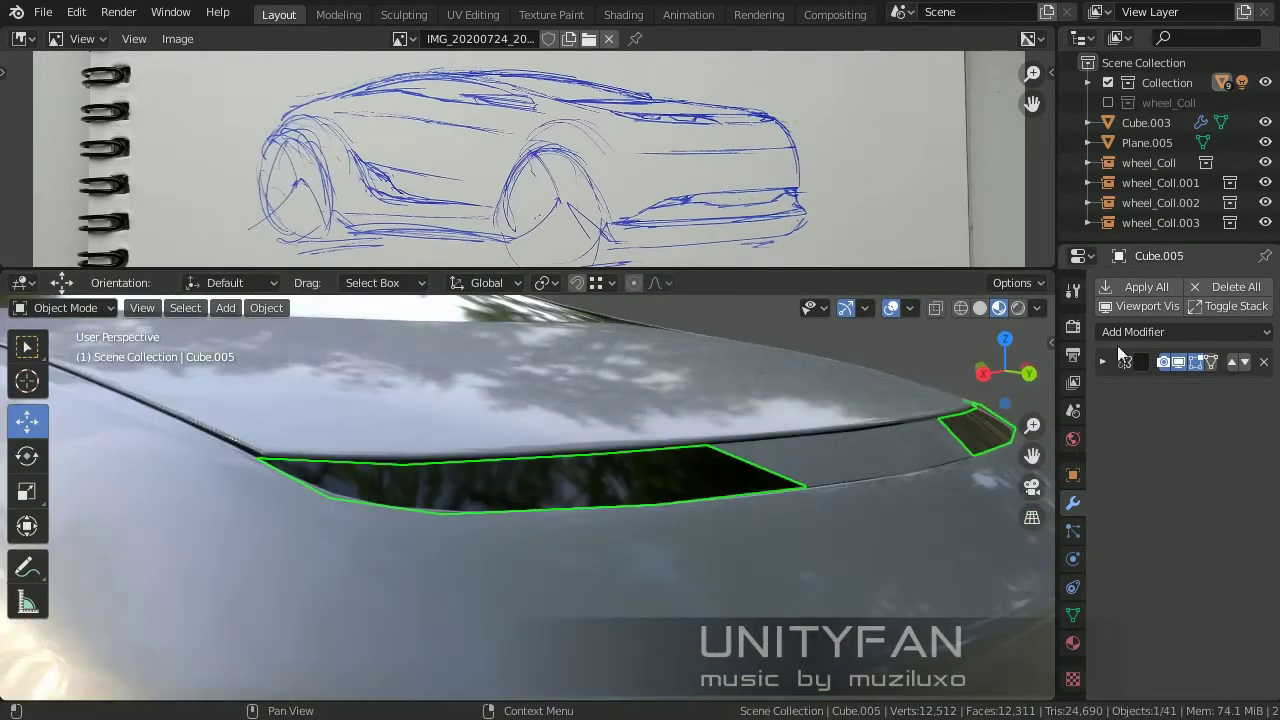
{"action": "left_click", "coordinate": [1119, 340]}
{"action": "left_click", "coordinate": [845, 592]}
{"action": "type", "text": "0.004 m"}
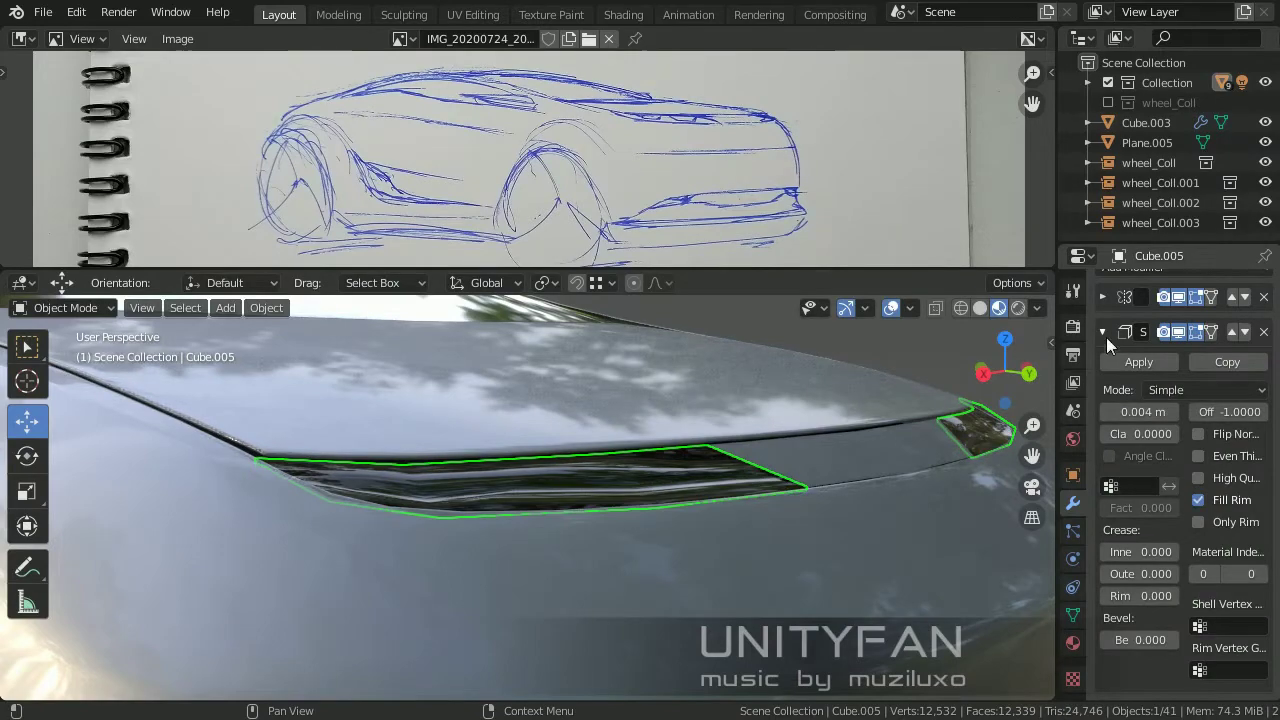
{"action": "left_click", "coordinate": [1103, 331]}
{"action": "left_click", "coordinate": [1180, 331]}
{"action": "left_click", "coordinate": [857, 674]}
Knife-cut the headlight mesh and dissolve an unneeded edge.
{"action": "key", "text": "Tab"}
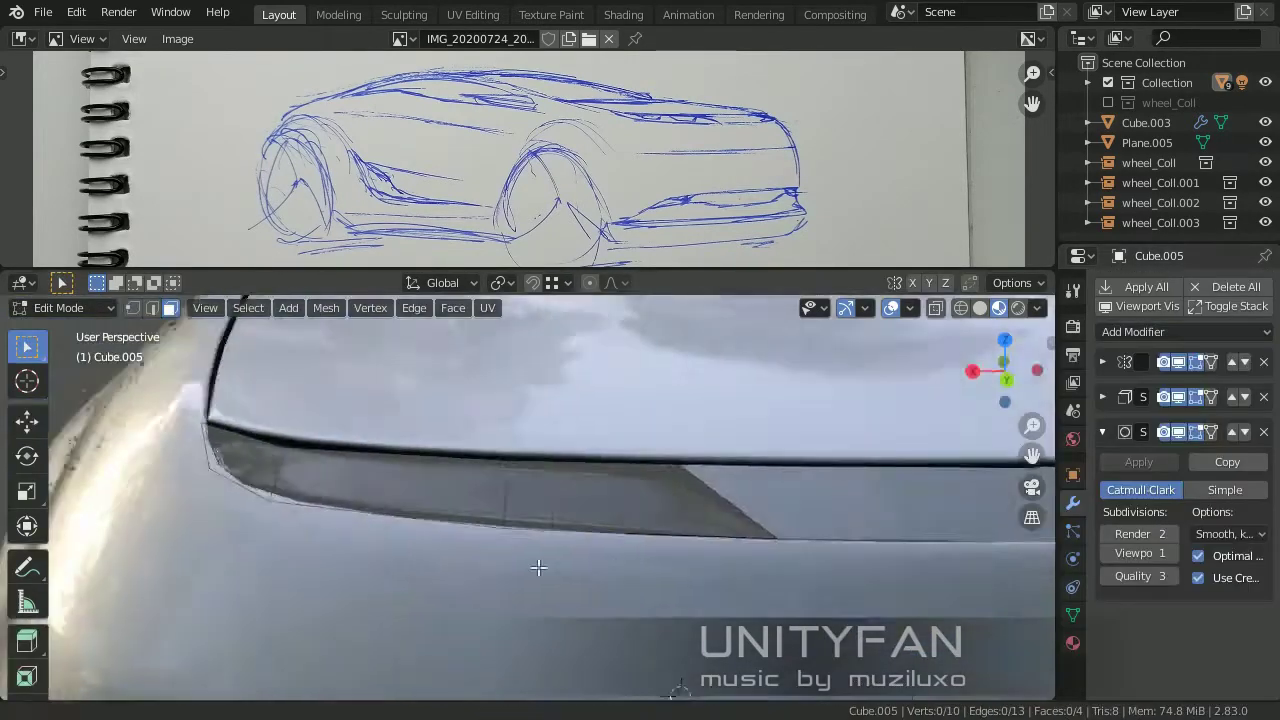
{"action": "scroll", "coordinate": [529, 521], "scroll_direction": "up", "scroll_amount": 1}
{"action": "key", "text": "k"}
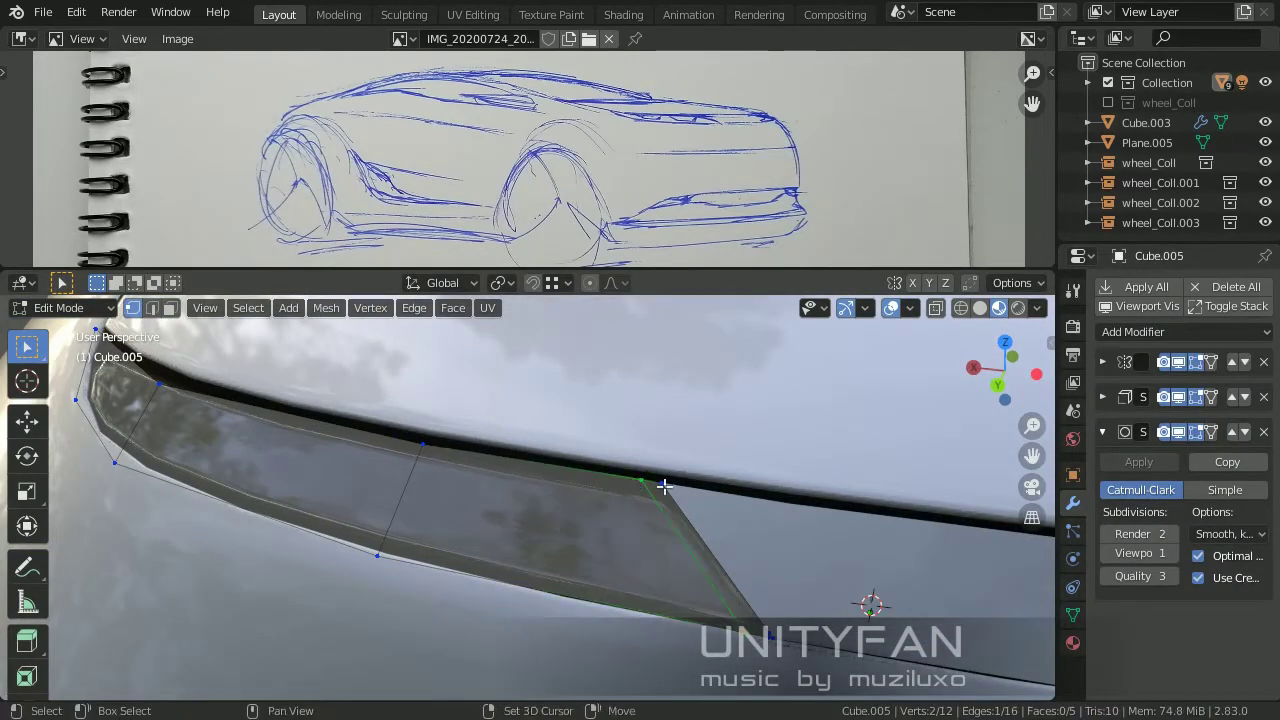
{"action": "mouse_move", "coordinate": [664, 486]}
{"action": "middle_mouse_down"}
{"action": "mouse_move", "coordinate": [720, 586]}
{"action": "mouse_move", "coordinate": [87, 471]}
{"action": "middle_mouse_up"}
{"action": "key", "text": "2"}
{"action": "key", "text": "x"}
{"action": "left_click", "coordinate": [689, 580]}
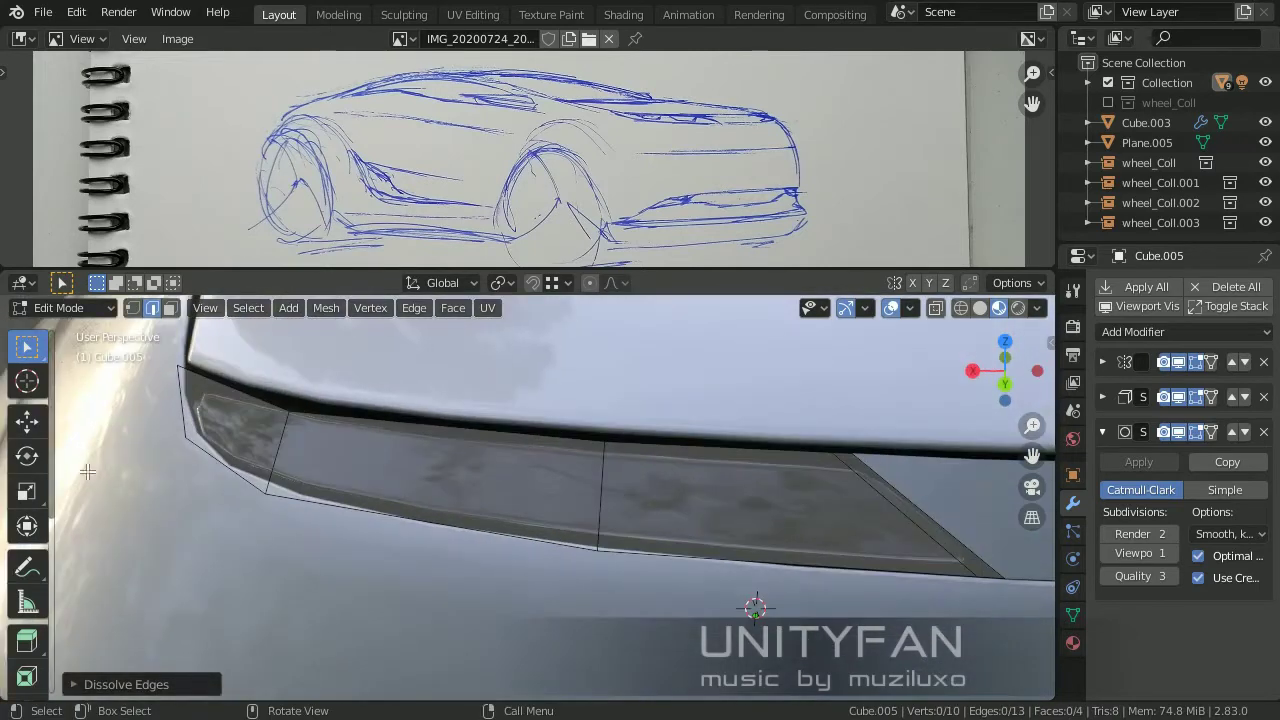
Add a loop cut across the headlight and select its lower strip faces.
{"action": "key", "text": "ctrl+r"}
{"action": "left_click", "coordinate": [600, 470]}
{"action": "mouse_move", "coordinate": [586, 523]}
{"action": "middle_mouse_down"}
{"action": "mouse_move", "coordinate": [383, 483]}
{"action": "mouse_move", "coordinate": [321, 405]}
{"action": "middle_mouse_up"}
{"action": "key", "text": "3"}
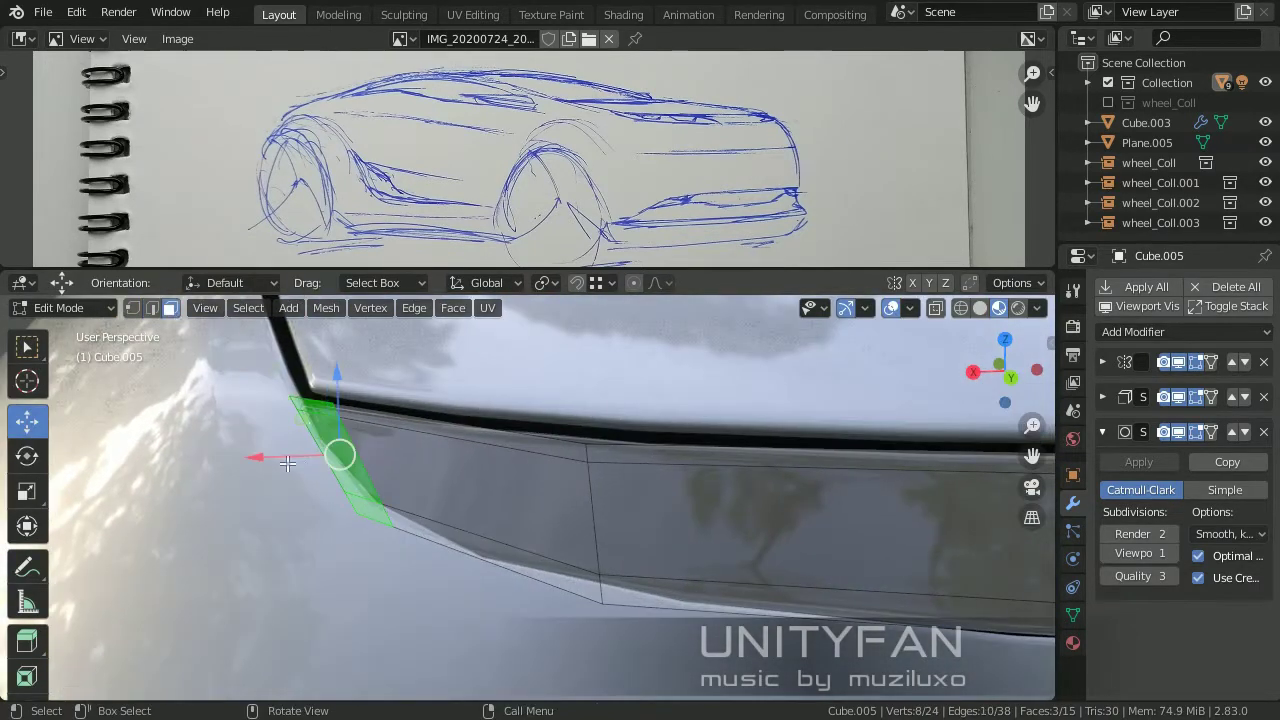
{"action": "mouse_move", "coordinate": [287, 463]}
{"action": "middle_mouse_down"}
{"action": "mouse_move", "coordinate": [500, 457]}
{"action": "mouse_move", "coordinate": [663, 549]}
{"action": "mouse_move", "coordinate": [794, 463]}
{"action": "middle_mouse_up"}
{"action": "left_click", "coordinate": [775, 497], "text": "ctrl"}
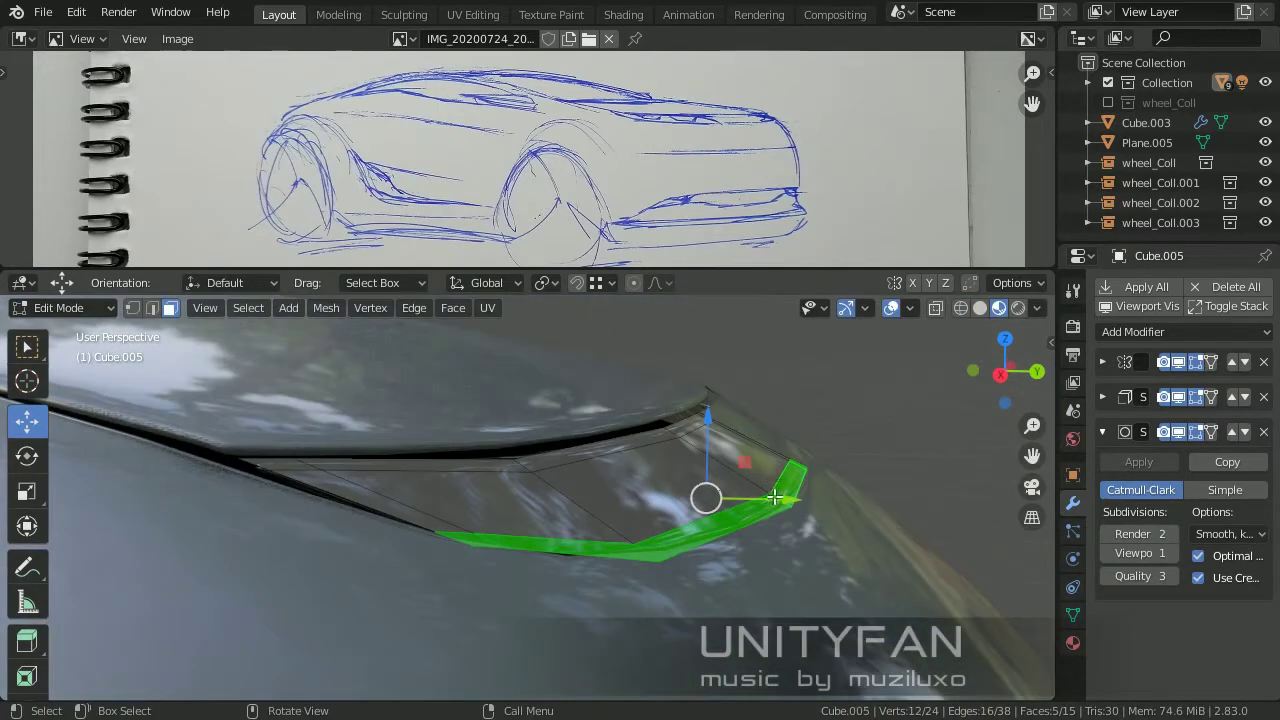
Separate the strip into its own object, Cube.009, and give it a Solidify modifier.
{"action": "key", "text": "shift+d"}
{"action": "key", "text": "p"}
{"action": "key", "text": "Tab"}
{"action": "scroll", "coordinate": [483, 521], "scroll_direction": "down", "scroll_amount": 3}
{"action": "middle_click_drag", "start_coordinate": [483, 521], "coordinate": [650, 520]}
{"action": "left_click", "coordinate": [1185, 331]}
{"action": "left_click", "coordinate": [880, 641]}
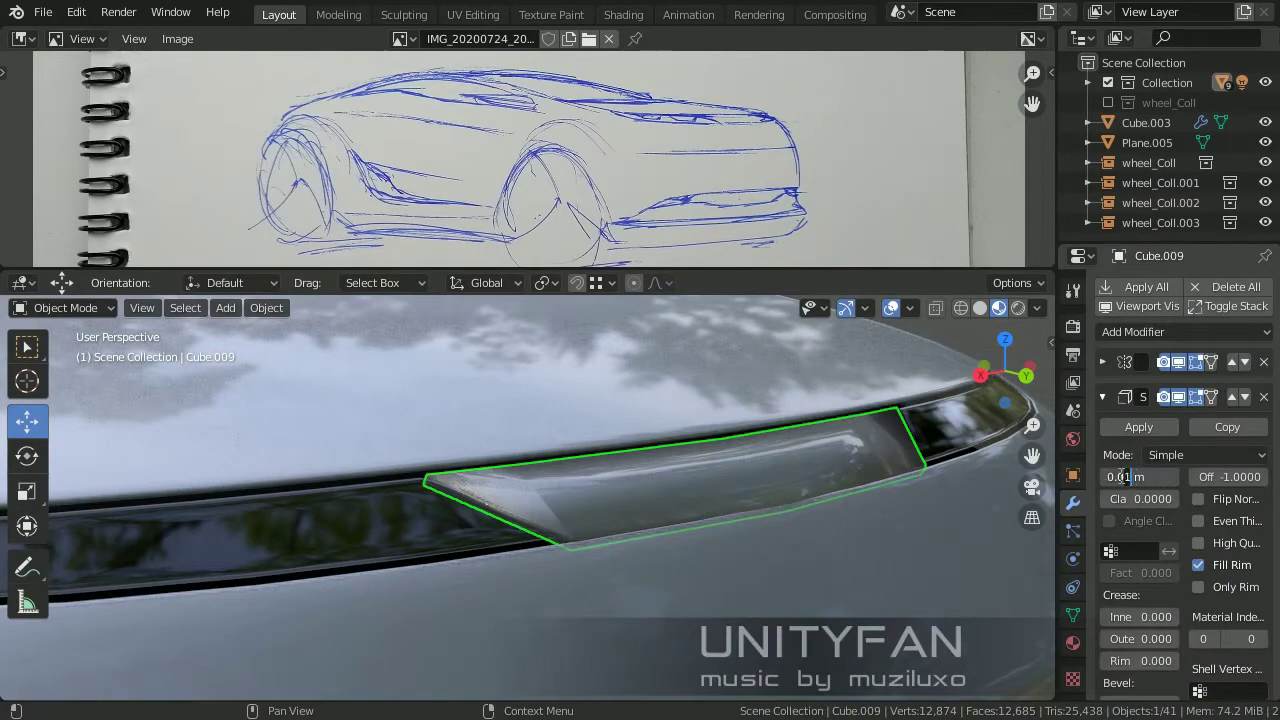
Set the piece's Solidify thickness and add a level-1 Subdivision Surface.
{"action": "key", "text": "Return"}
{"action": "left_click", "coordinate": [1102, 397]}
{"action": "key", "text": "ctrl+1"}
{"action": "key", "text": "Tab"}
{"action": "scroll", "coordinate": [591, 581], "scroll_direction": "up", "scroll_amount": 5}
Knife-cut the piece and dissolve extra vertices at its front.
{"action": "key", "text": "k"}
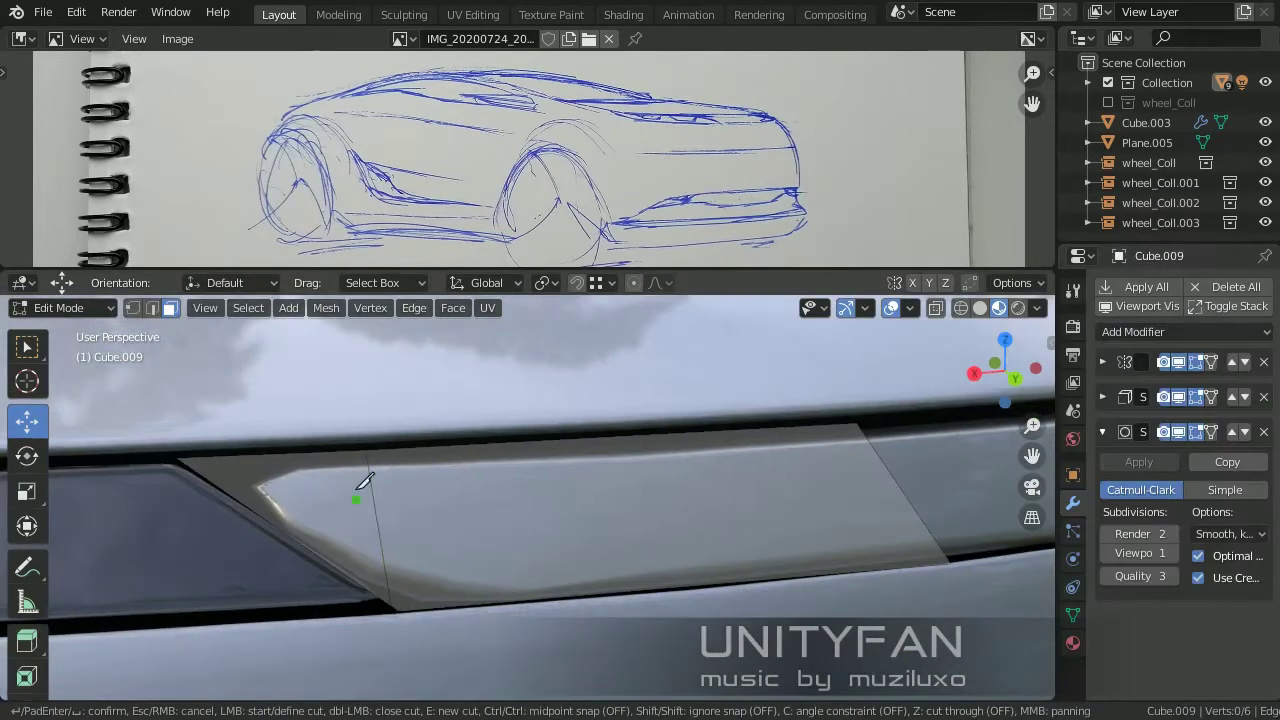
{"action": "key", "text": "ctrl+z"}
{"action": "middle_click_drag", "start_coordinate": [420, 555], "coordinate": [52, 362]}
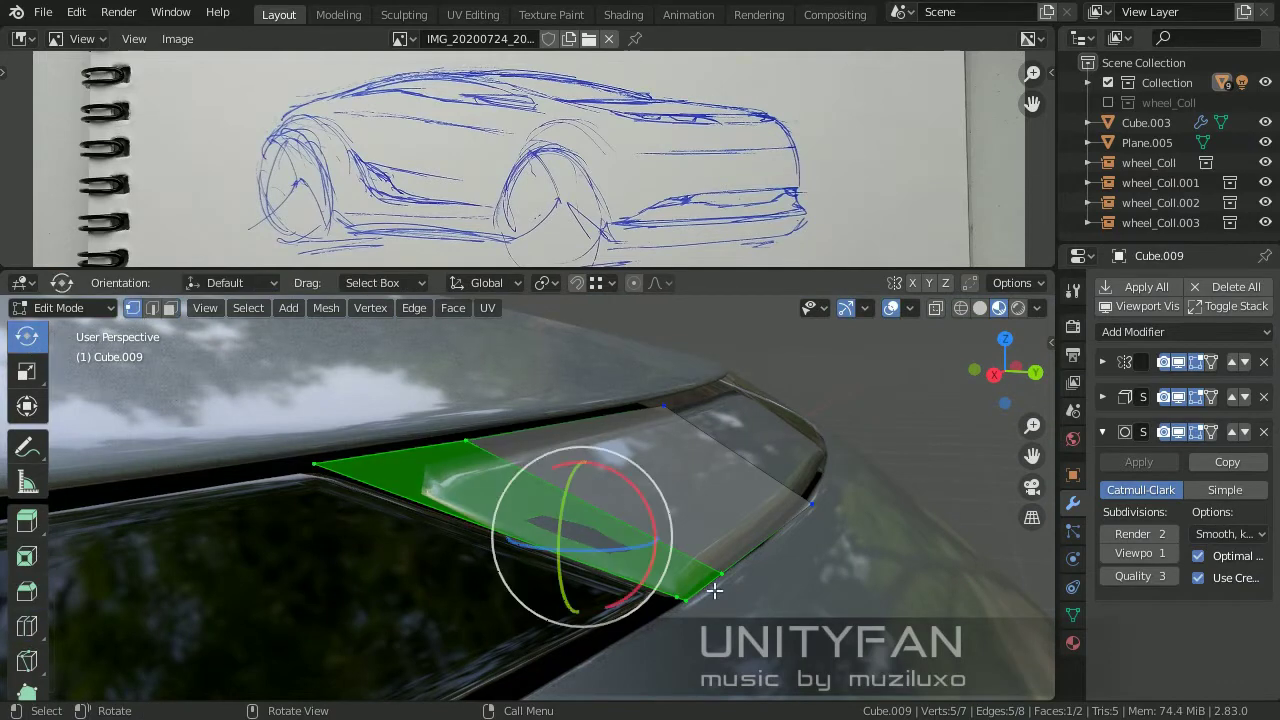
{"action": "key", "text": "x"}
{"action": "left_click", "coordinate": [654, 568]}
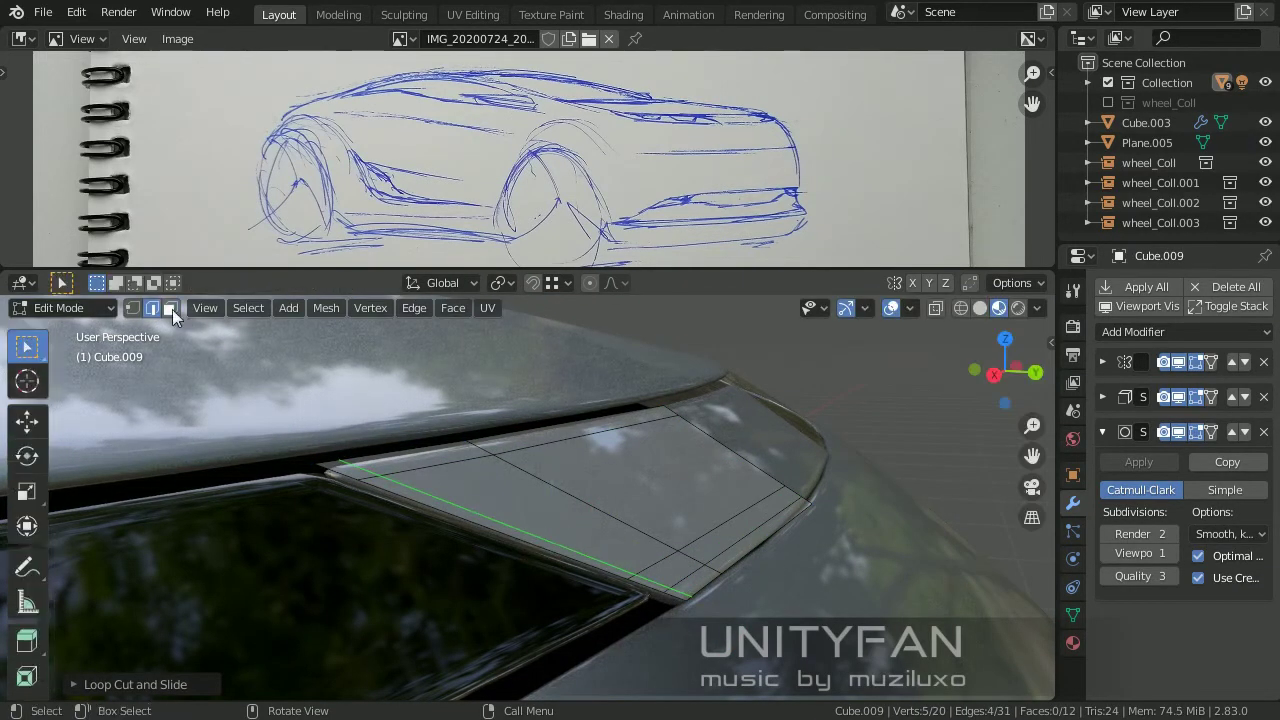
{"action": "middle_click_drag", "start_coordinate": [716, 570], "coordinate": [749, 571]}
{"action": "key", "text": "Tab"}
Inspect the headlight piece's shape from around the car's front.
{"action": "middle_click_drag", "start_coordinate": [614, 557], "coordinate": [557, 522]}
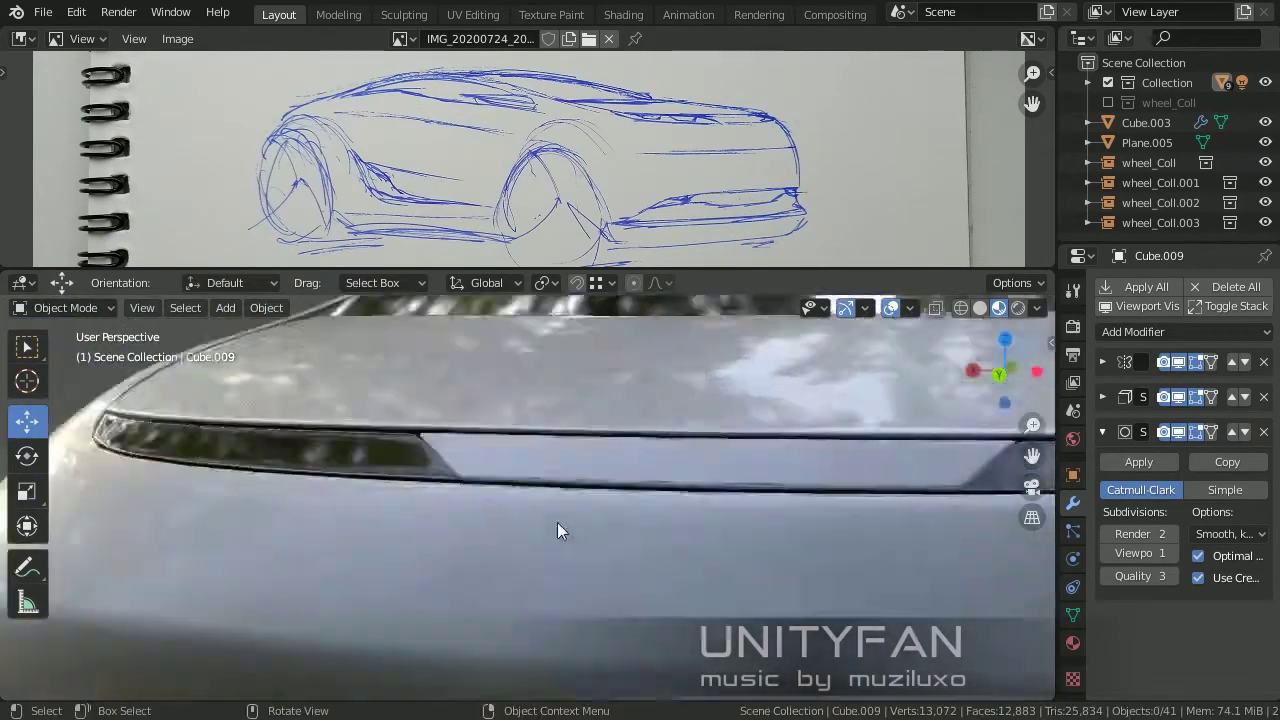
{"action": "scroll", "coordinate": [558, 506], "scroll_direction": "up", "scroll_amount": 3}
{"action": "key", "text": "Tab"}
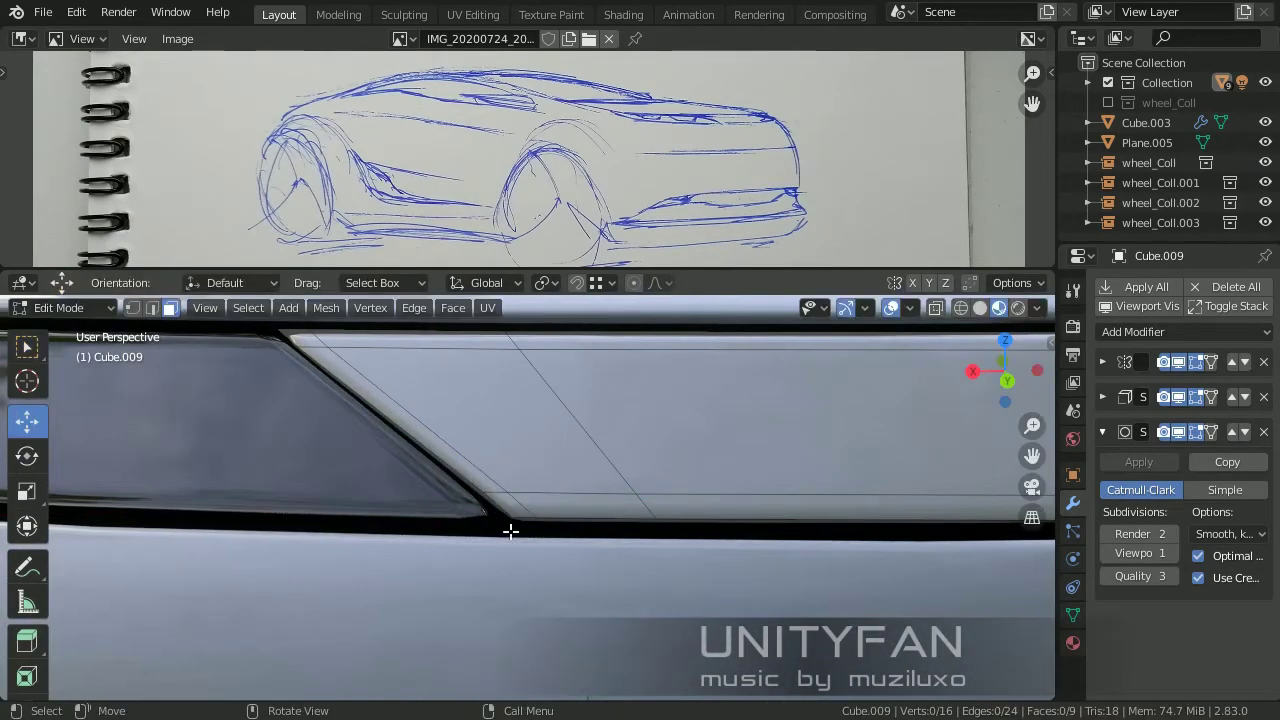
{"action": "key", "text": "Tab"}
{"action": "scroll", "coordinate": [623, 561], "scroll_direction": "down", "scroll_amount": 3}
{"action": "middle_click_drag", "start_coordinate": [623, 561], "coordinate": [787, 493]}
{"action": "key", "text": "Tab"}
{"action": "scroll", "coordinate": [700, 480], "scroll_direction": "up", "scroll_amount": 4}
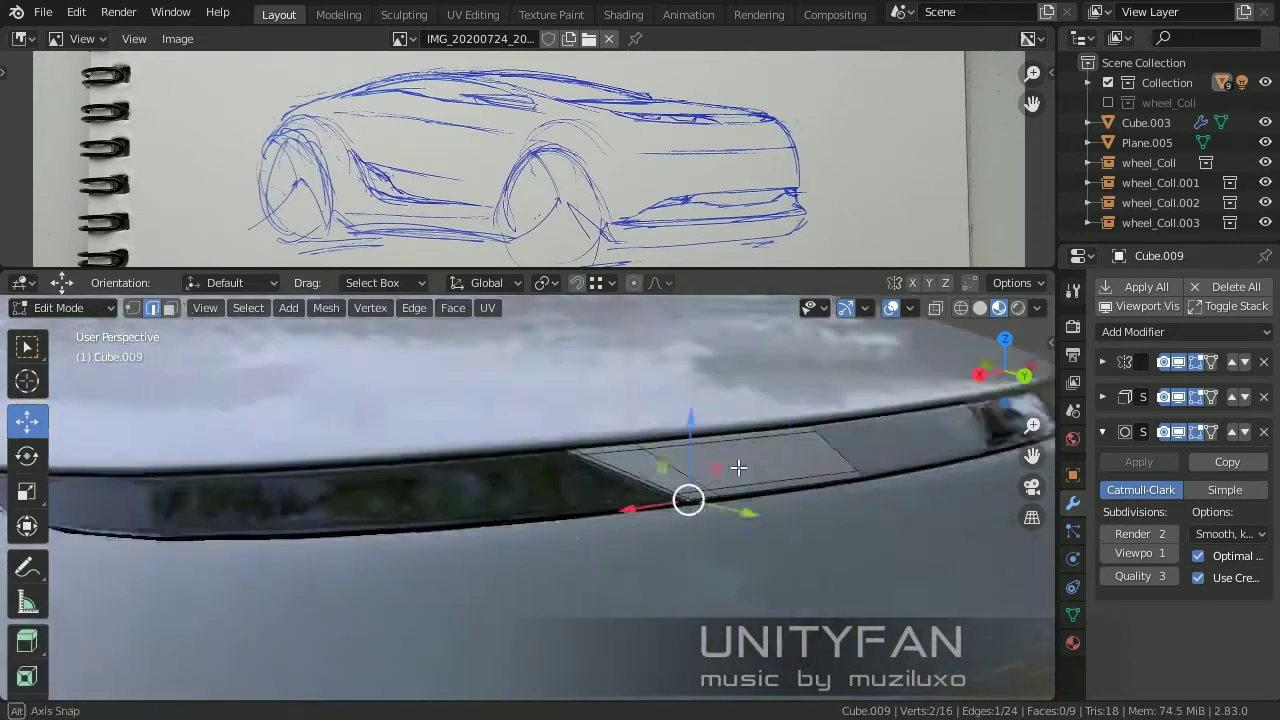
Duplicate a face inside the headlight and separate it into its own object, Cube.010.
{"action": "key", "text": "alt+a"}
{"action": "left_click", "coordinate": [557, 459]}
{"action": "key", "text": "shift+d"}
{"action": "left_click", "coordinate": [357, 495]}
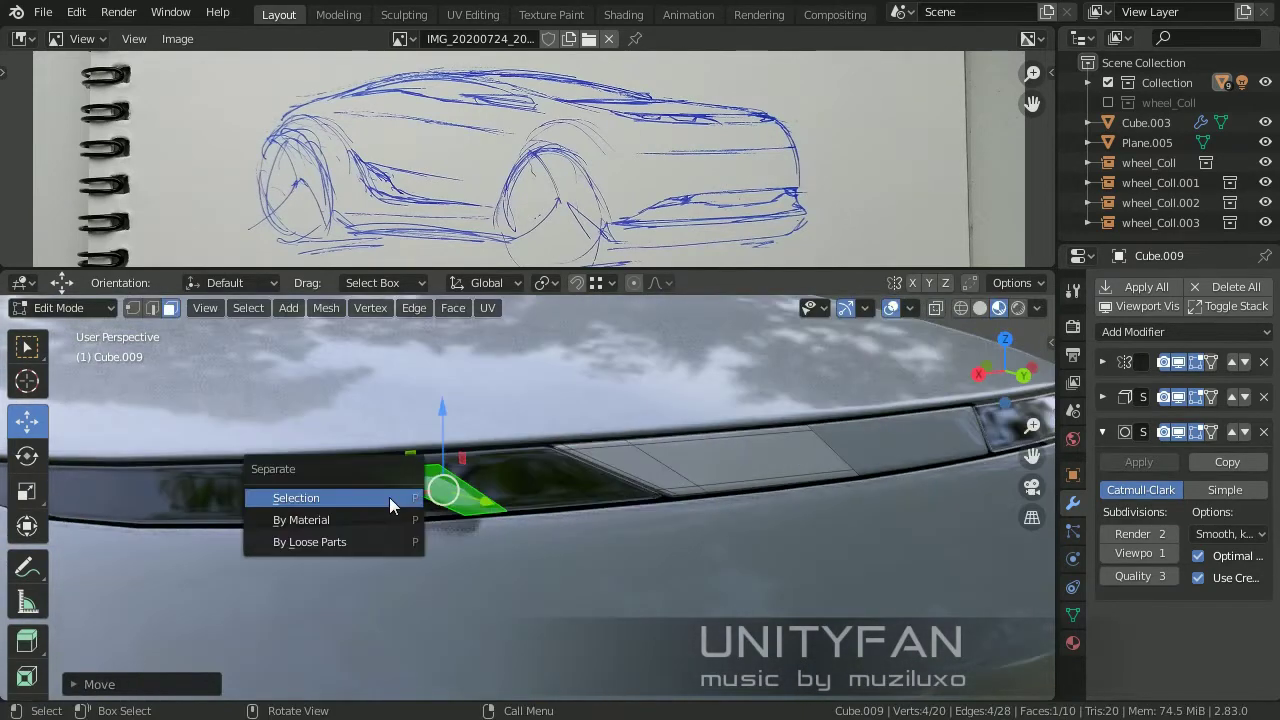
{"action": "left_click", "coordinate": [390, 507]}
{"action": "key", "text": "Tab"}
{"action": "left_click", "coordinate": [442, 490]}
{"action": "left_click", "coordinate": [1073, 643]}
{"action": "scroll", "coordinate": [1180, 500], "scroll_direction": "down", "scroll_amount": 5}
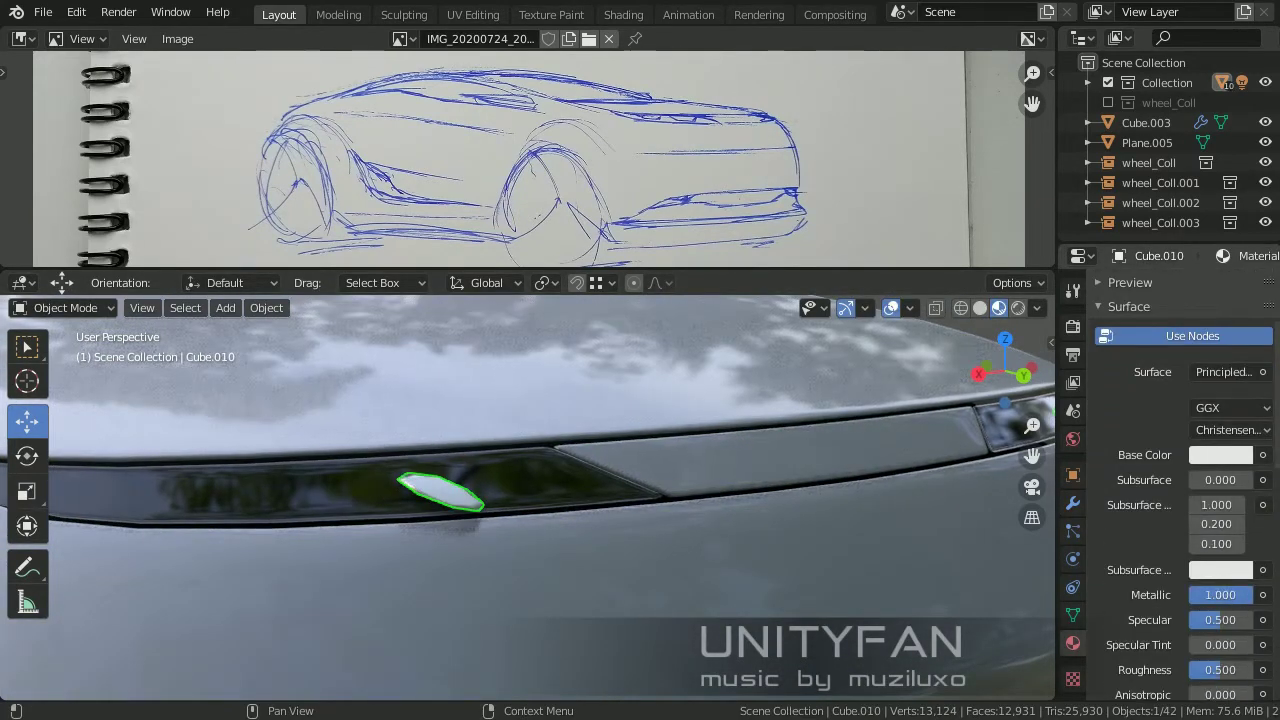
Reposition the lens piece's edges to fit inside the headlight.
{"action": "key", "text": "Tab"}
{"action": "mouse_move", "coordinate": [623, 514]}
{"action": "middle_mouse_down"}
{"action": "mouse_move", "coordinate": [615, 530]}
{"action": "mouse_move", "coordinate": [503, 437]}
{"action": "mouse_move", "coordinate": [475, 518]}
{"action": "middle_mouse_up"}
{"action": "key", "text": "2"}
{"action": "left_click", "coordinate": [471, 521]}
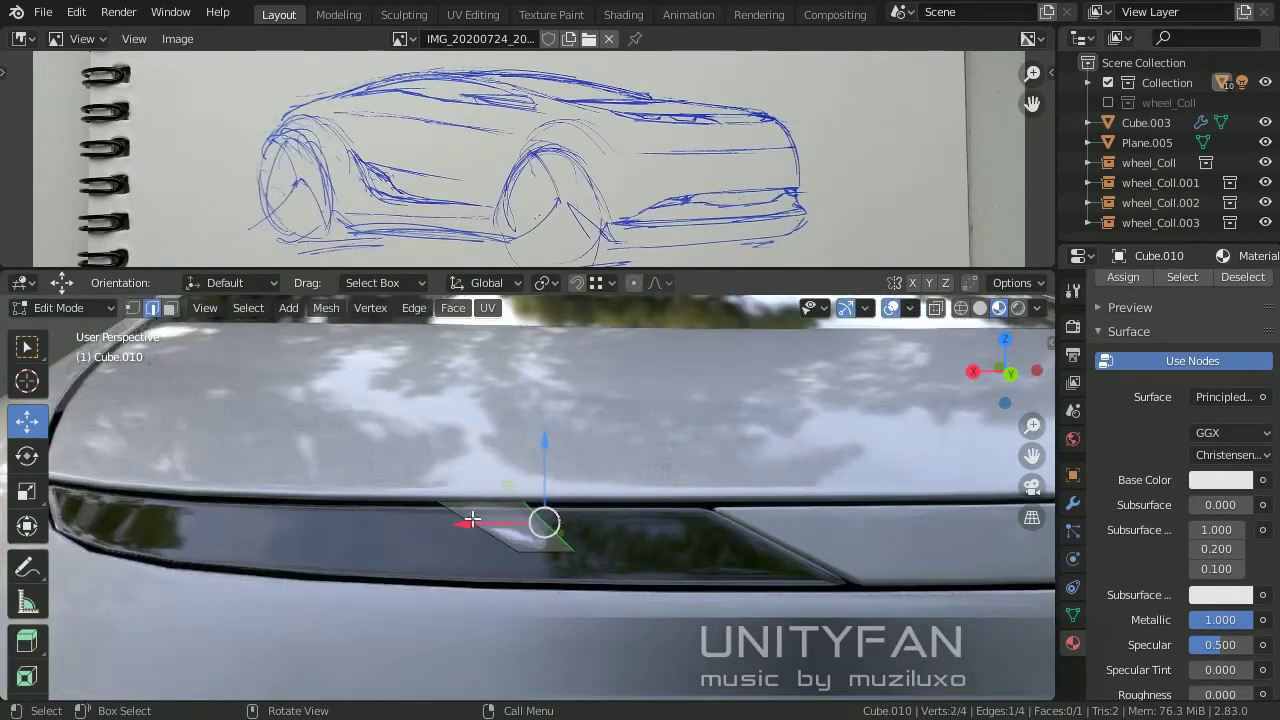
{"action": "left_click_drag", "start_coordinate": [471, 521], "coordinate": [597, 509]}
{"action": "middle_click_drag", "start_coordinate": [597, 509], "coordinate": [470, 523]}
{"action": "key", "text": "g"}
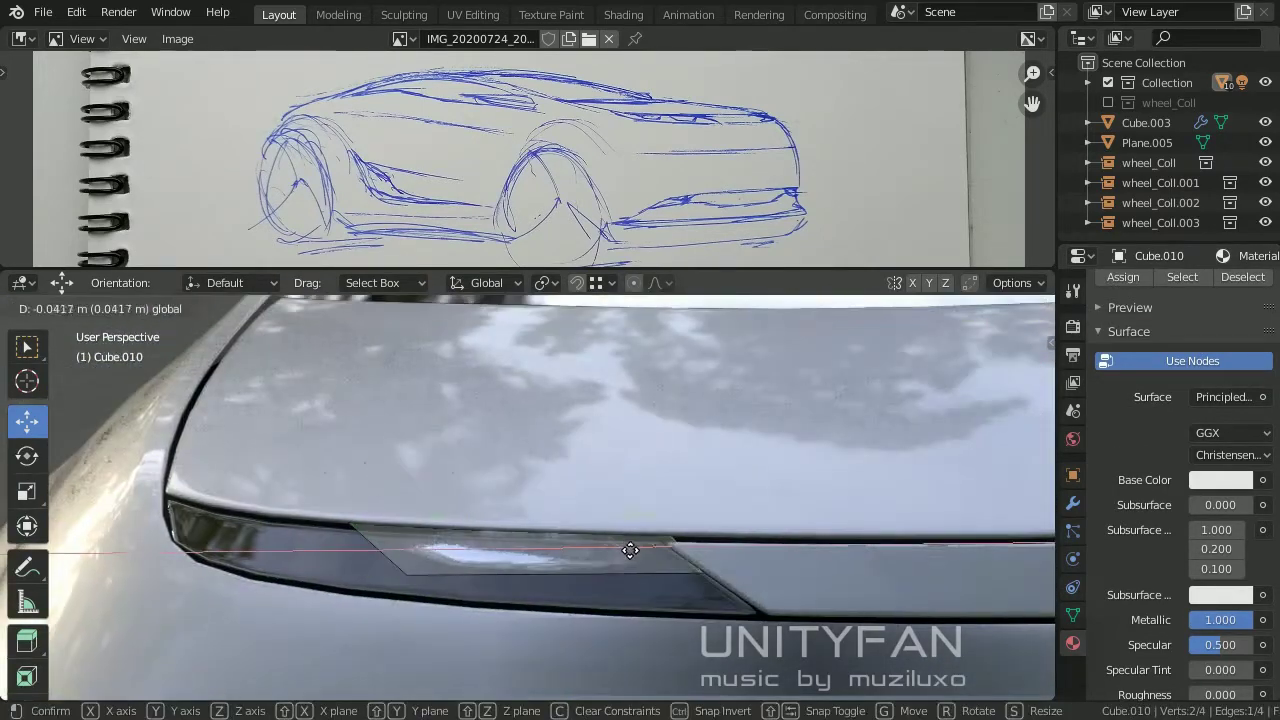
{"action": "left_click", "coordinate": [630, 550]}
{"action": "mouse_move", "coordinate": [640, 520]}
{"action": "middle_mouse_down"}
{"action": "mouse_move", "coordinate": [651, 514]}
{"action": "mouse_move", "coordinate": [543, 526]}
{"action": "mouse_move", "coordinate": [356, 466]}
{"action": "middle_mouse_up"}
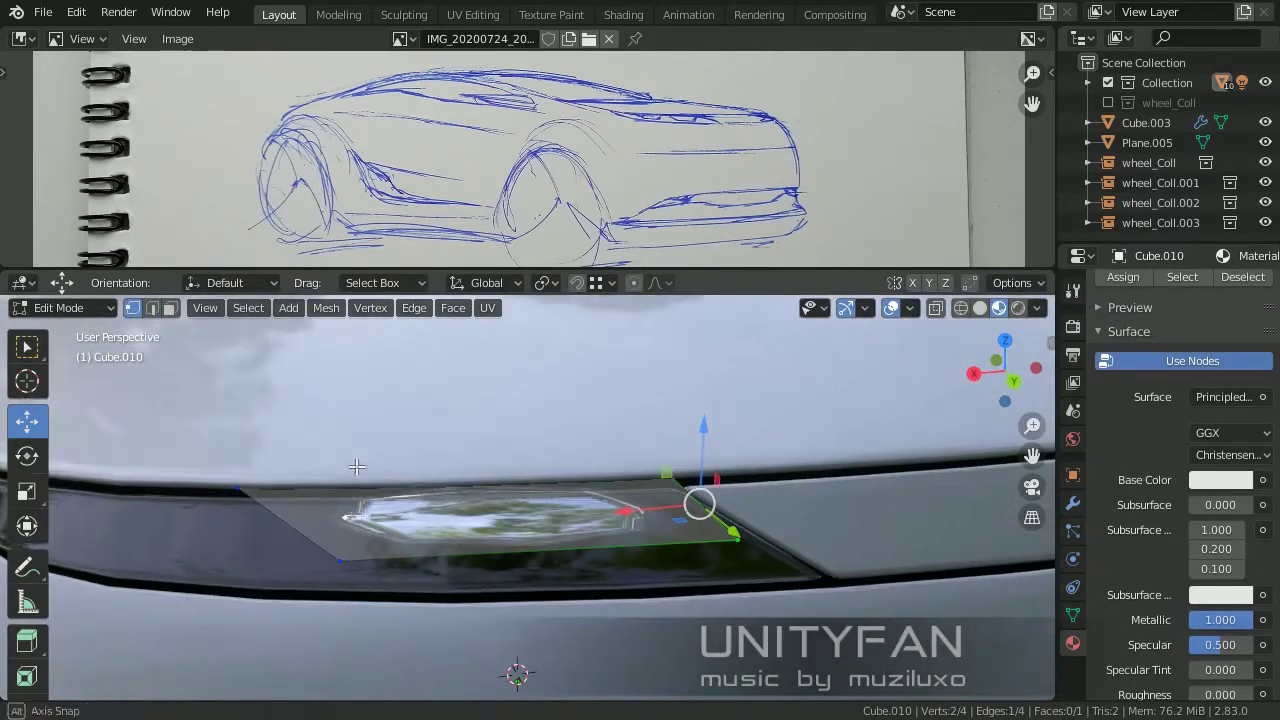
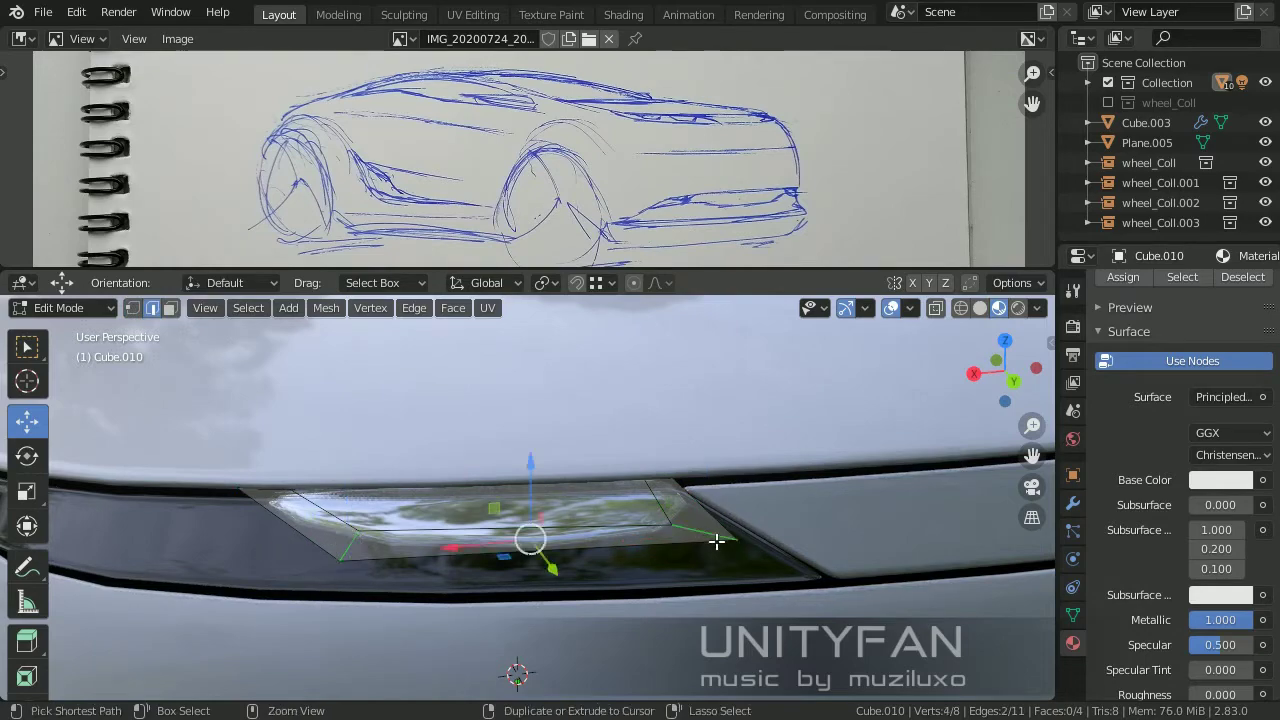
Delete the stray face from the headlight piece.
{"action": "key", "text": "x"}
{"action": "left_click", "coordinate": [451, 500]}
{"action": "mouse_move", "coordinate": [451, 500]}
{"action": "middle_mouse_down"}
{"action": "mouse_move", "coordinate": [594, 466]}
{"action": "mouse_move", "coordinate": [723, 489]}
{"action": "mouse_move", "coordinate": [574, 473]}
{"action": "mouse_move", "coordinate": [563, 451]}
{"action": "mouse_move", "coordinate": [567, 503]}
{"action": "mouse_move", "coordinate": [446, 543]}
{"action": "middle_mouse_up"}
{"action": "key", "text": "a"}
{"action": "key", "text": "Tab"}
{"action": "key", "text": "Tab"}
Select the headlight strip, correcting a wrong part pick to return to the headlight piece.
{"action": "left_click", "coordinate": [551, 439]}
{"action": "key", "text": "3"}
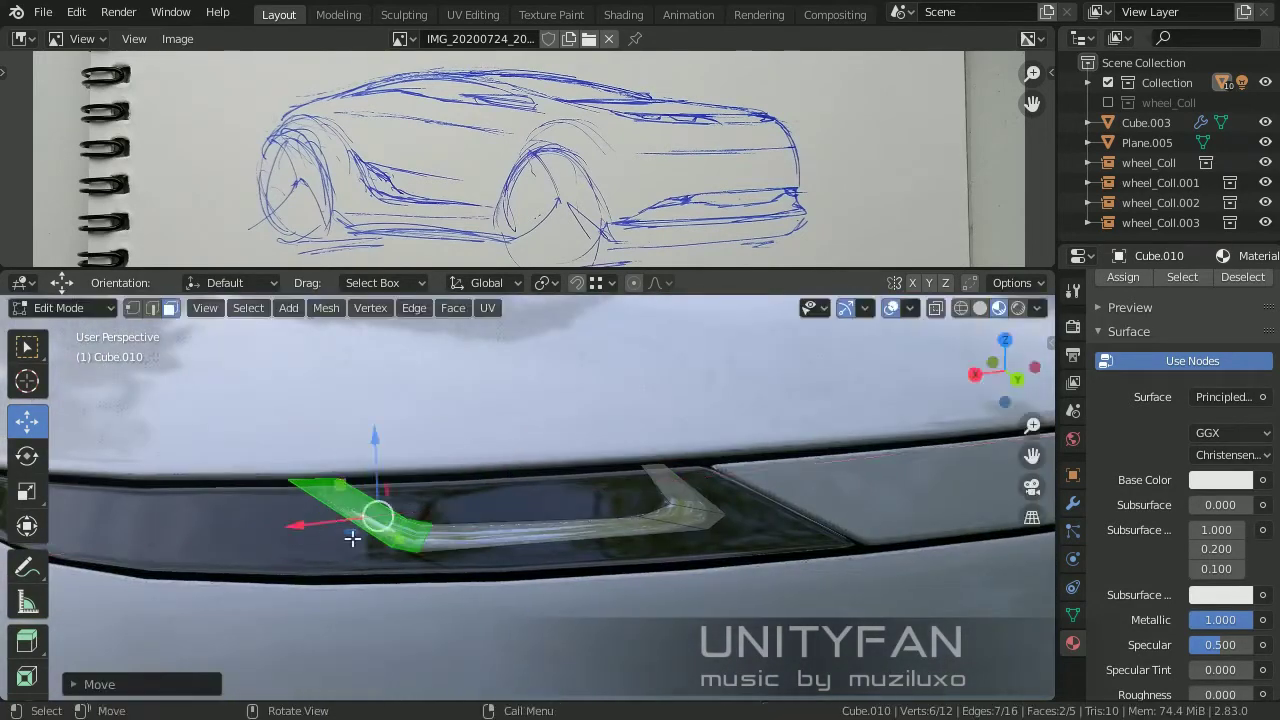
{"action": "middle_click_drag", "start_coordinate": [352, 539], "coordinate": [281, 366]}
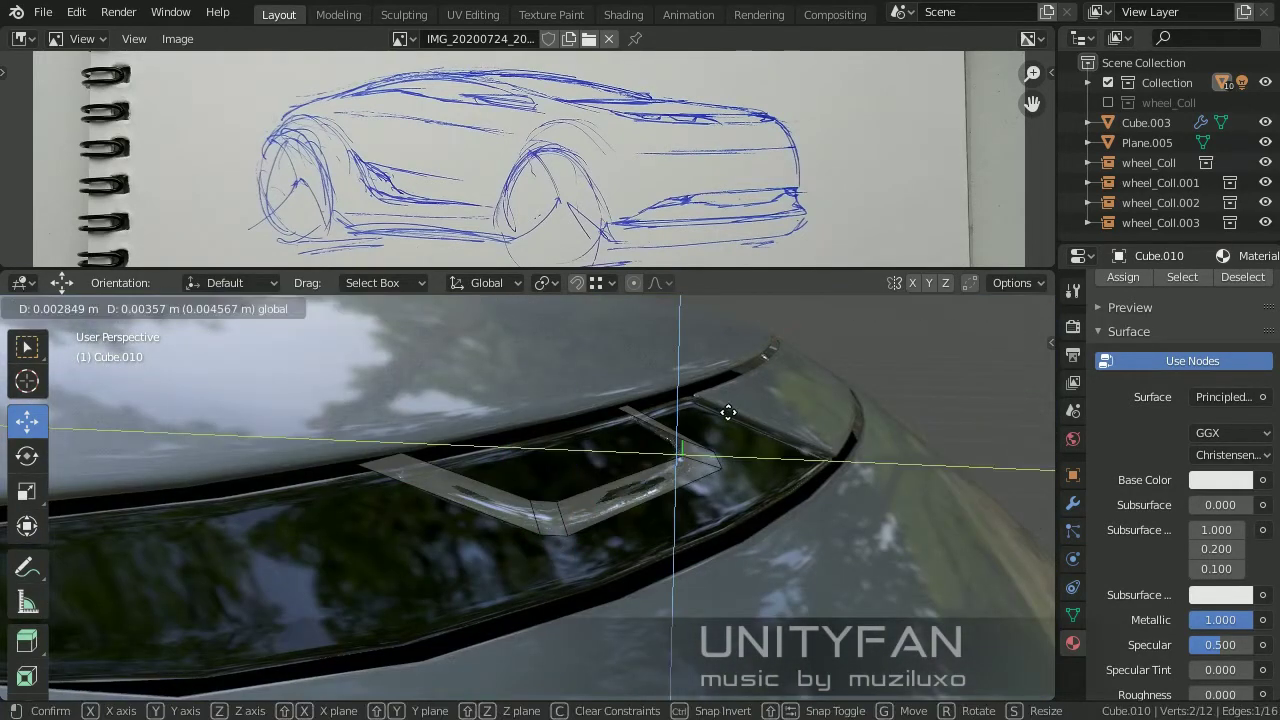
{"action": "key", "text": "Tab"}
{"action": "scroll", "coordinate": [681, 519], "scroll_direction": "down", "scroll_amount": 5}
{"action": "scroll", "coordinate": [586, 423], "scroll_direction": "up", "scroll_amount": 5}
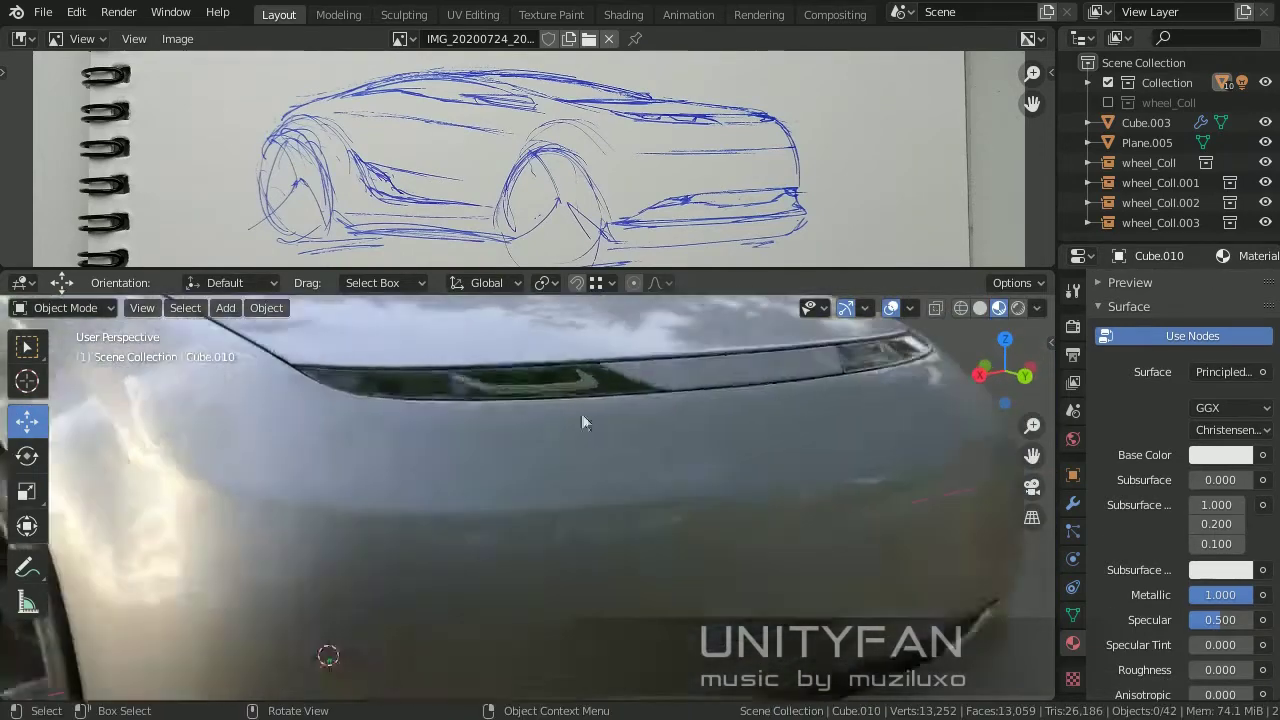
{"action": "left_click", "coordinate": [586, 423]}
{"action": "key", "text": "Tab"}
{"action": "scroll", "coordinate": [588, 497], "scroll_direction": "up", "scroll_amount": 3}
{"action": "key", "text": "Tab"}
{"action": "left_click", "coordinate": [548, 551]}
{"action": "key", "text": "Tab"}
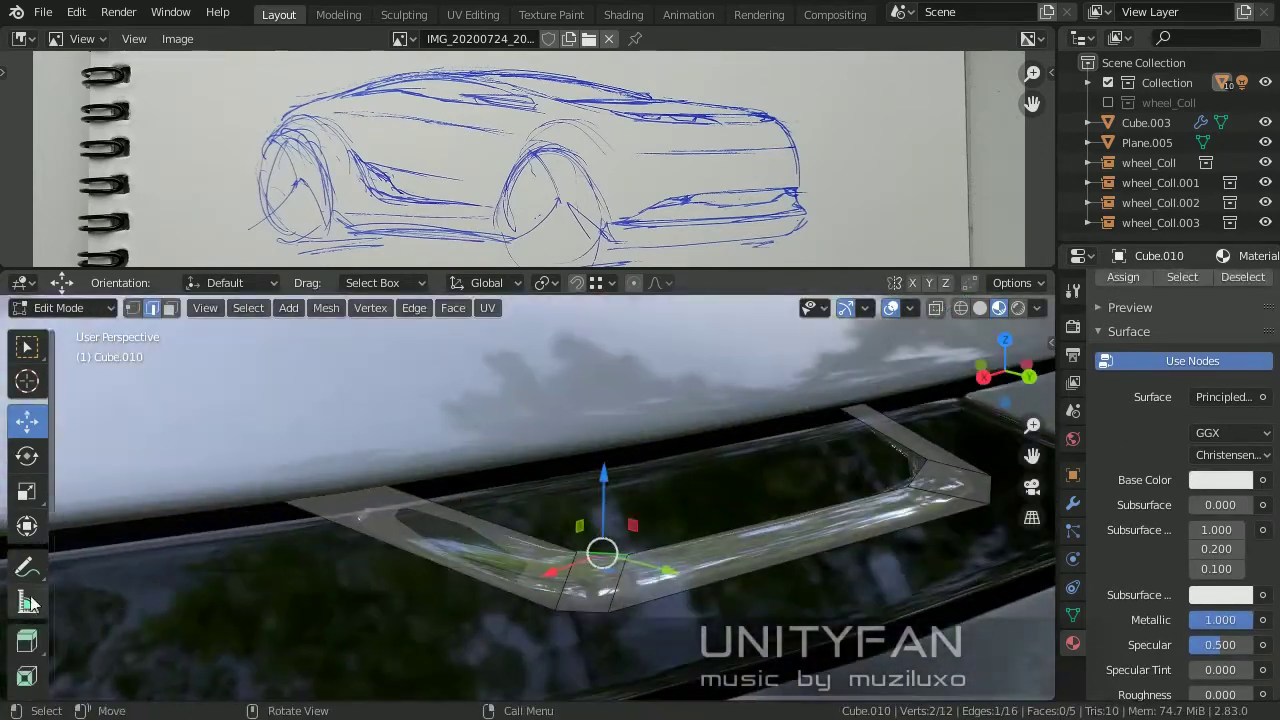
Inspect the headlight piece from several angles, toggling between Object and Edit Mode.
{"action": "key", "text": "Tab"}
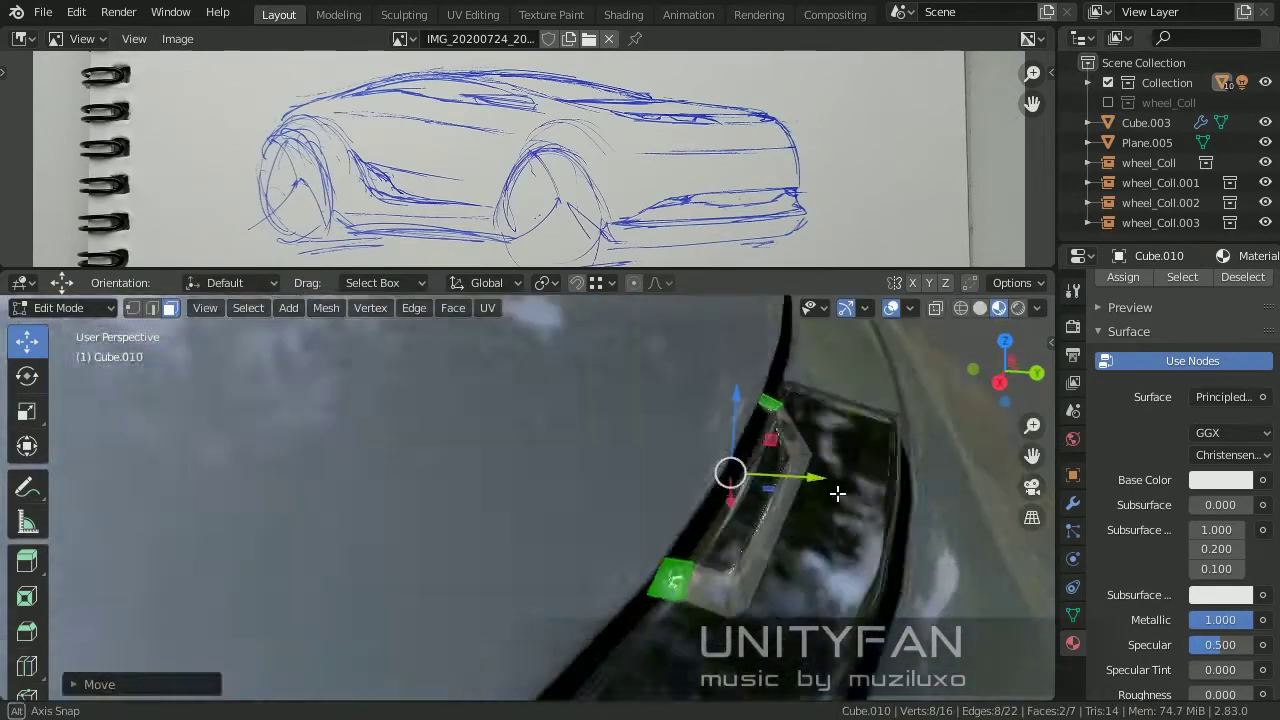
{"action": "middle_click_drag", "start_coordinate": [837, 486], "coordinate": [544, 488]}
{"action": "key", "text": "Tab"}
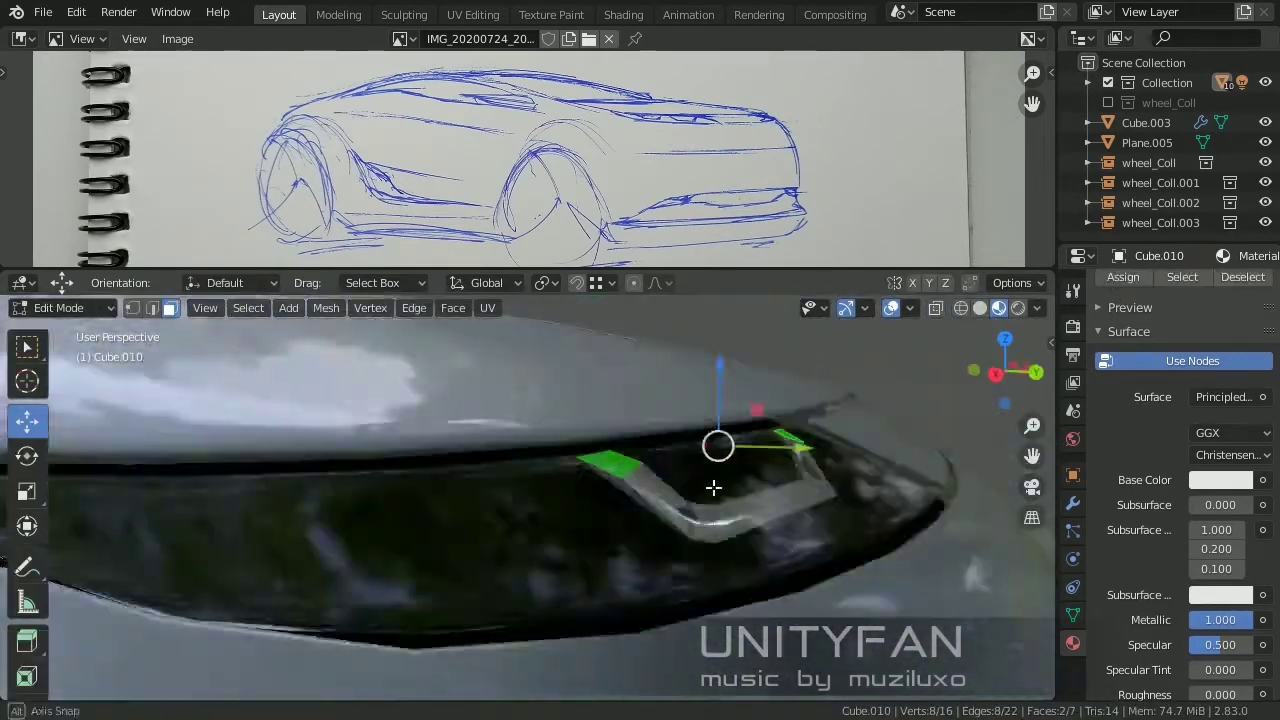
{"action": "mouse_move", "coordinate": [714, 443]}
{"action": "middle_mouse_down"}
{"action": "mouse_move", "coordinate": [623, 534]}
{"action": "mouse_move", "coordinate": [937, 521]}
{"action": "mouse_move", "coordinate": [763, 509]}
{"action": "mouse_move", "coordinate": [448, 538]}
{"action": "middle_mouse_up"}
{"action": "key", "text": "Tab"}
{"action": "mouse_move", "coordinate": [445, 492]}
{"action": "middle_mouse_down"}
{"action": "mouse_move", "coordinate": [818, 414]}
{"action": "mouse_move", "coordinate": [708, 522]}
{"action": "mouse_move", "coordinate": [582, 486]}
{"action": "mouse_move", "coordinate": [674, 490]}
{"action": "mouse_move", "coordinate": [677, 449]}
{"action": "mouse_move", "coordinate": [660, 443]}
{"action": "middle_mouse_up"}
{"action": "key", "text": "Tab"}
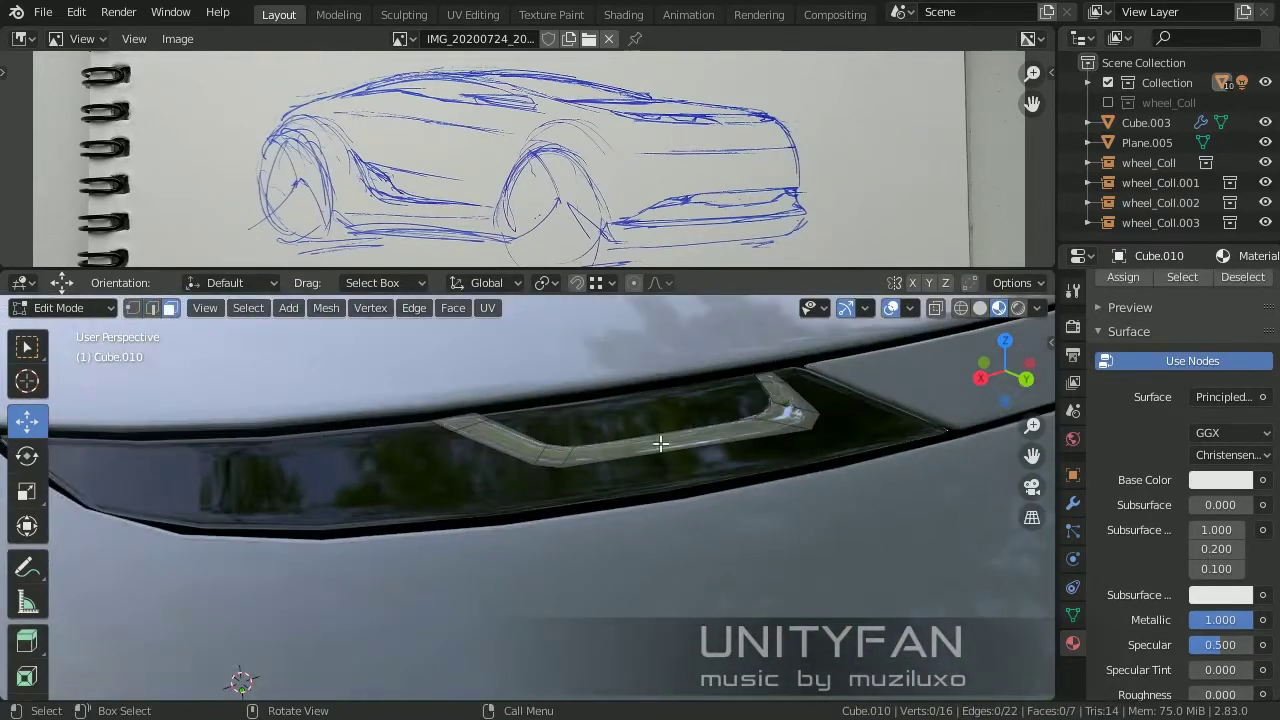
Duplicate the U-shaped light strip, scale the copy and place it beside the first.
{"action": "key", "text": "3"}
{"action": "key", "text": "shift+d"}
{"action": "right_click", "coordinate": [610, 457]}
{"action": "mouse_move", "coordinate": [662, 540]}
{"action": "middle_mouse_down"}
{"action": "mouse_move", "coordinate": [520, 497]}
{"action": "mouse_move", "coordinate": [543, 351]}
{"action": "mouse_move", "coordinate": [551, 434]}
{"action": "mouse_move", "coordinate": [415, 424]}
{"action": "mouse_move", "coordinate": [690, 440]}
{"action": "mouse_move", "coordinate": [600, 530]}
{"action": "mouse_move", "coordinate": [620, 460]}
{"action": "mouse_move", "coordinate": [537, 463]}
{"action": "mouse_move", "coordinate": [605, 497]}
{"action": "middle_mouse_up"}
{"action": "key", "text": "s"}
{"action": "left_click", "coordinate": [603, 538]}
{"action": "key", "text": "Tab"}
{"action": "middle_click_drag", "start_coordinate": [470, 487], "coordinate": [543, 463]}
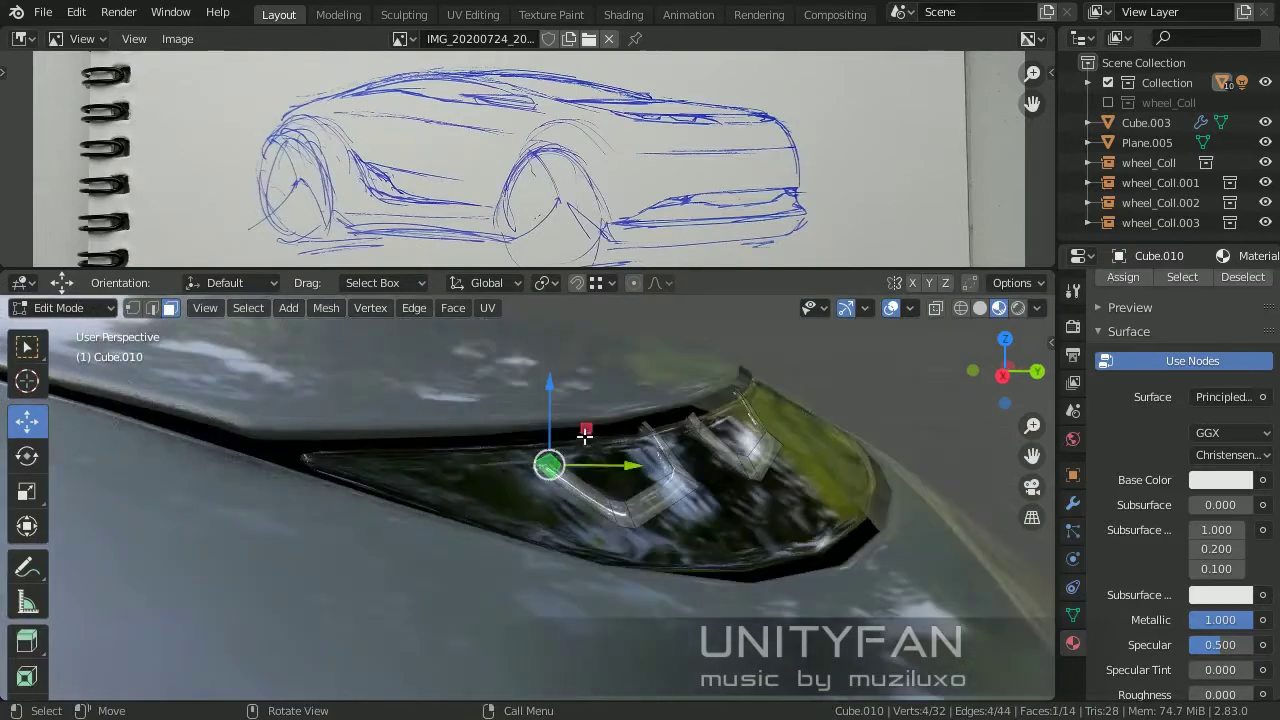
{"action": "left_click", "coordinate": [705, 437], "text": "alt"}
{"action": "middle_click_drag", "start_coordinate": [705, 437], "coordinate": [566, 463]}
Move the selected loop into place and check the headlight piece in Object Mode.
{"action": "key", "text": "g"}
{"action": "left_click", "coordinate": [656, 392]}
{"action": "key", "text": "Tab"}
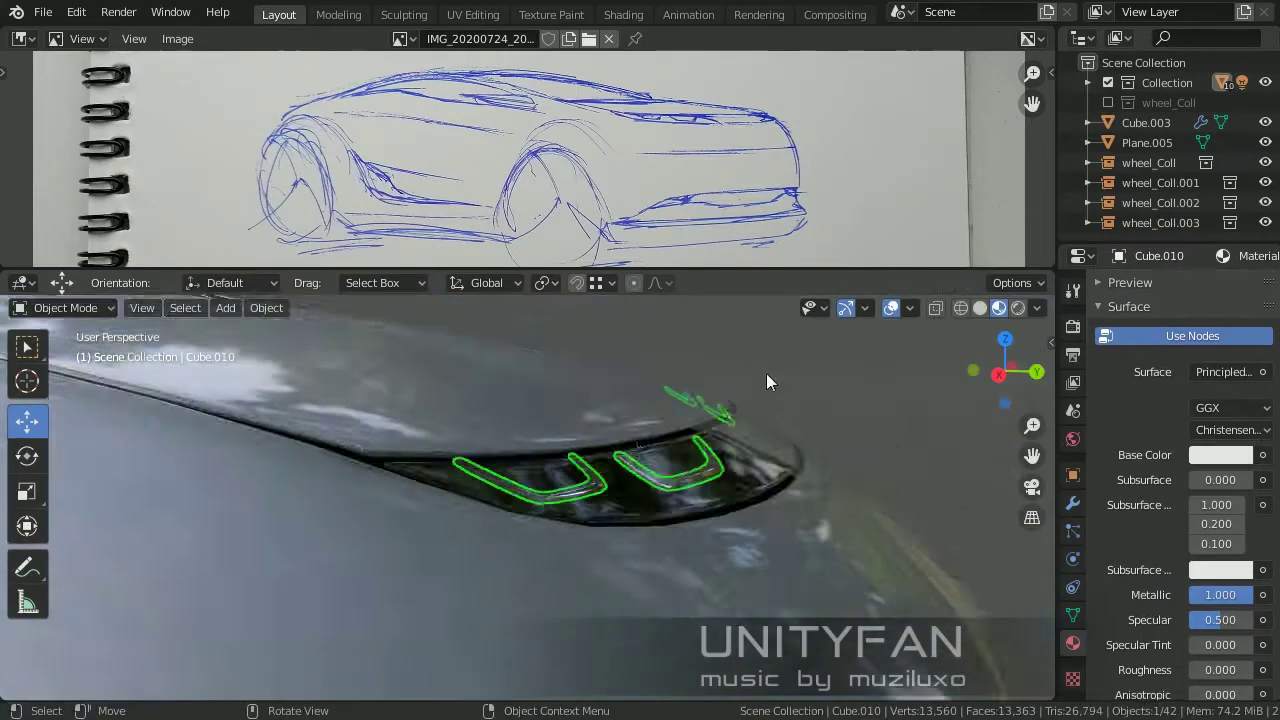
{"action": "scroll", "coordinate": [750, 450], "scroll_direction": "down", "scroll_amount": 5}
{"action": "scroll", "coordinate": [714, 504], "scroll_direction": "up", "scroll_amount": 3}
{"action": "scroll", "coordinate": [600, 510], "scroll_direction": "up", "scroll_amount": 3}
{"action": "key", "text": "Tab"}
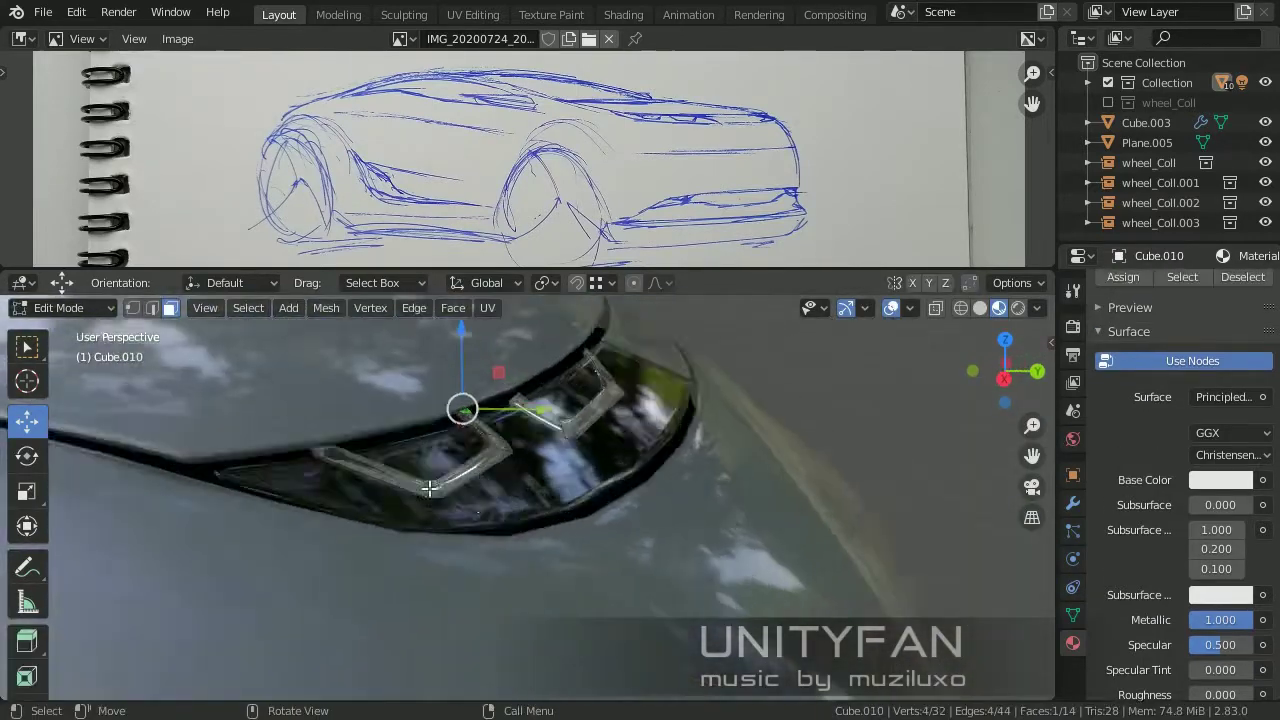
{"action": "key", "text": "g"}
{"action": "left_click", "coordinate": [471, 478]}
{"action": "key", "text": "Tab"}
{"action": "mouse_move", "coordinate": [471, 478]}
{"action": "middle_mouse_down"}
{"action": "mouse_move", "coordinate": [488, 455]}
{"action": "mouse_move", "coordinate": [571, 534]}
{"action": "mouse_move", "coordinate": [683, 560]}
{"action": "middle_mouse_up"}
Select a side edge of the insert and move it to set the new loop position.
{"action": "key", "text": "Tab"}
{"action": "scroll", "coordinate": [600, 543], "scroll_direction": "up", "scroll_amount": 4}
{"action": "mouse_move", "coordinate": [604, 505]}
{"action": "middle_mouse_down"}
{"action": "mouse_move", "coordinate": [866, 517]}
{"action": "mouse_move", "coordinate": [908, 537]}
{"action": "mouse_move", "coordinate": [420, 537]}
{"action": "mouse_move", "coordinate": [568, 565]}
{"action": "mouse_move", "coordinate": [700, 540]}
{"action": "middle_mouse_up"}
{"action": "key", "text": "2"}
{"action": "left_click", "coordinate": [794, 500]}
{"action": "key", "text": "g"}
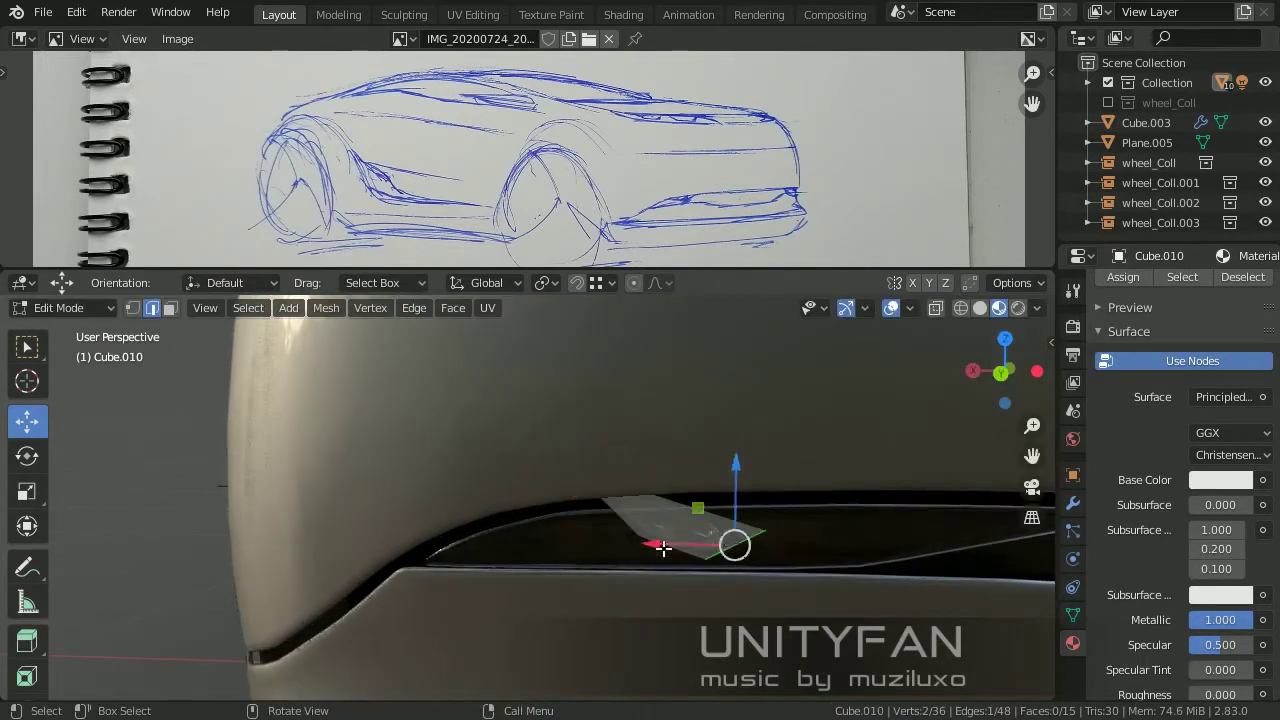
{"action": "mouse_move", "coordinate": [552, 508]}
{"action": "middle_mouse_down"}
{"action": "mouse_move", "coordinate": [629, 623]}
{"action": "mouse_move", "coordinate": [771, 434]}
{"action": "mouse_move", "coordinate": [666, 509]}
{"action": "mouse_move", "coordinate": [700, 442]}
{"action": "mouse_move", "coordinate": [161, 351]}
{"action": "middle_mouse_up"}
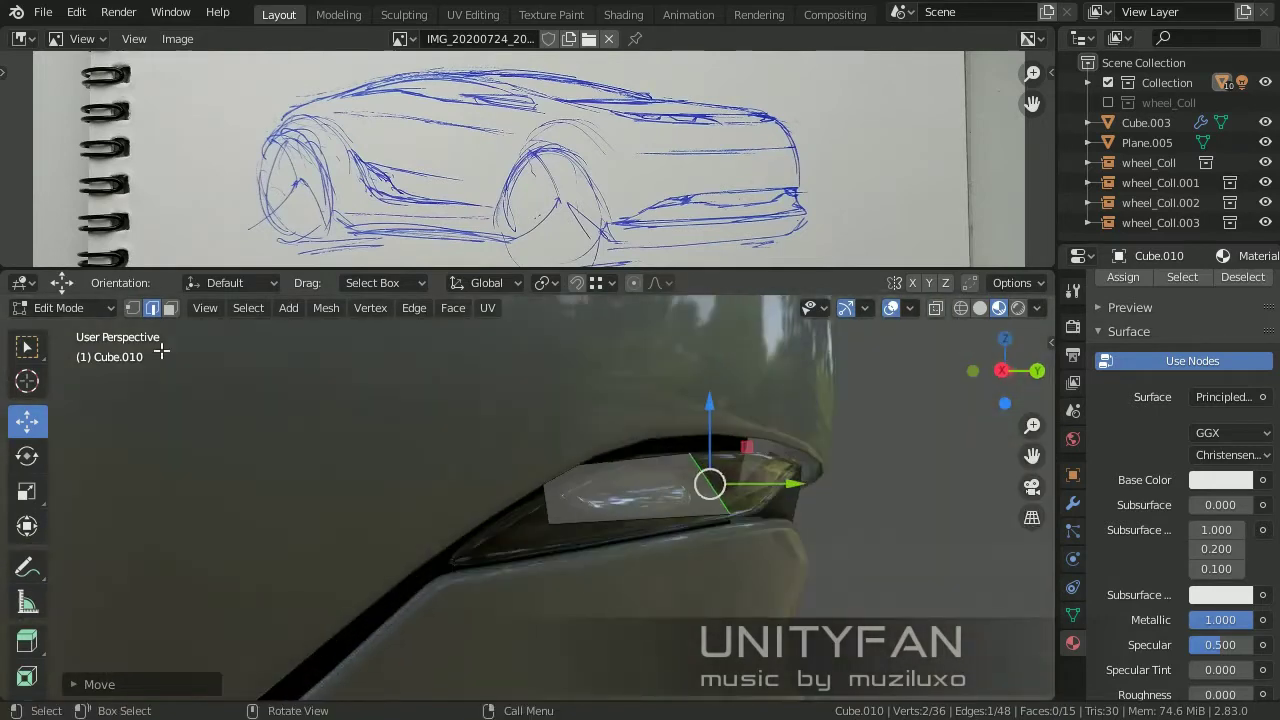
{"action": "left_click", "coordinate": [541, 467]}
Pull the new vertices out to follow the headlight opening's tapered outline.
{"action": "middle_click_drag", "start_coordinate": [541, 467], "coordinate": [30, 460]}
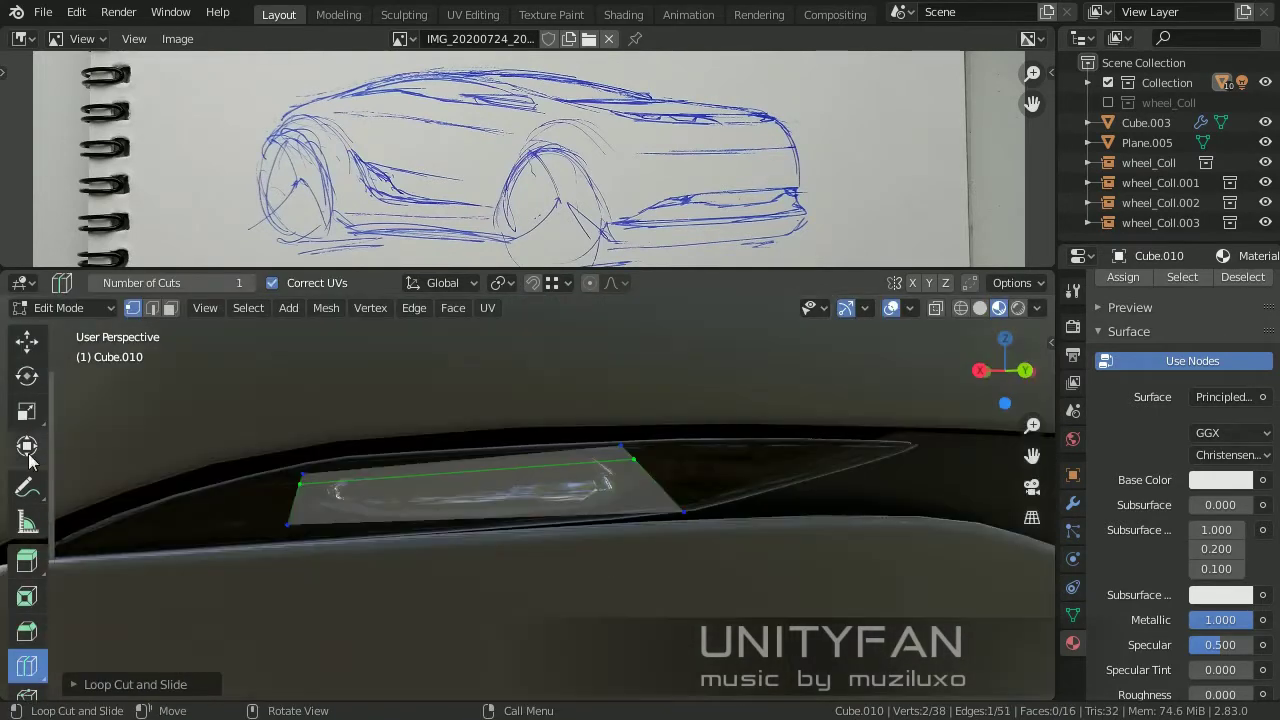
{"action": "left_click", "coordinate": [27, 341]}
{"action": "middle_click_drag", "start_coordinate": [60, 420], "coordinate": [266, 500]}
{"action": "left_click_drag", "start_coordinate": [223, 469], "coordinate": [254, 444]}
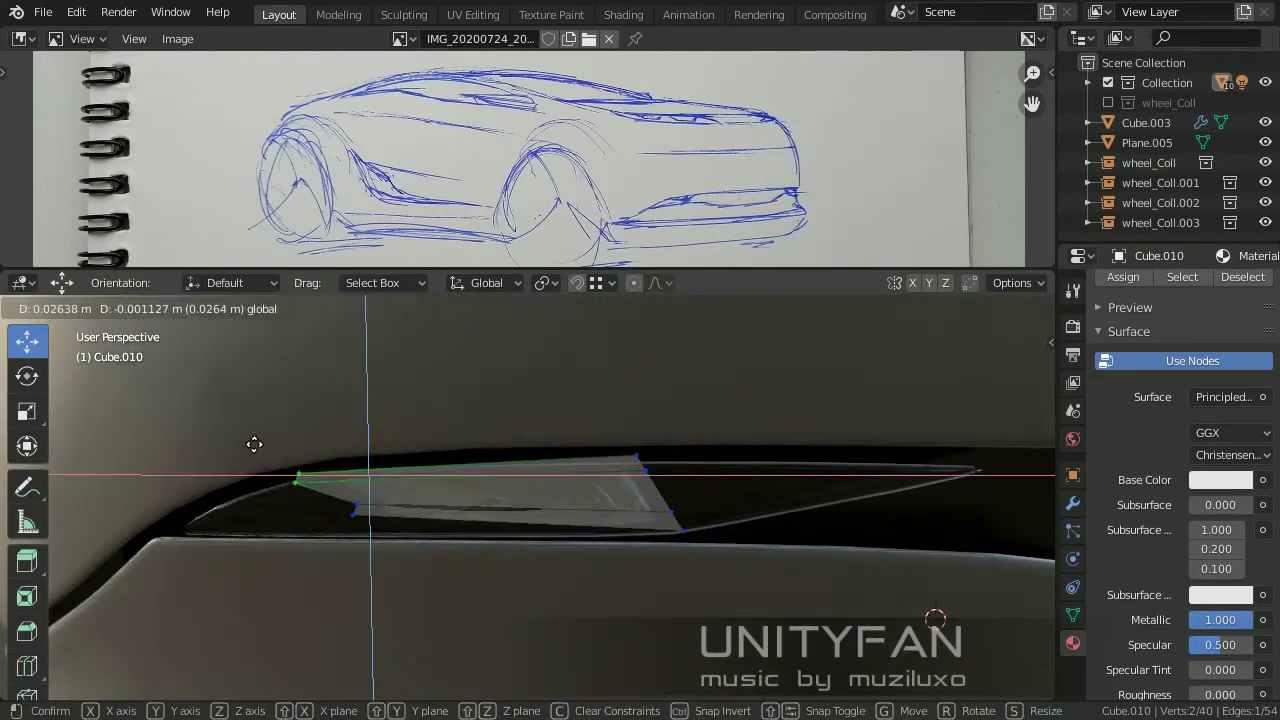
{"action": "left_click", "coordinate": [673, 428]}
{"action": "middle_click_drag", "start_coordinate": [751, 486], "coordinate": [700, 490]}
{"action": "key", "text": "Tab"}
Select the window glass Cube.001 and enter its Edit Mode.
{"action": "left_click", "coordinate": [721, 534]}
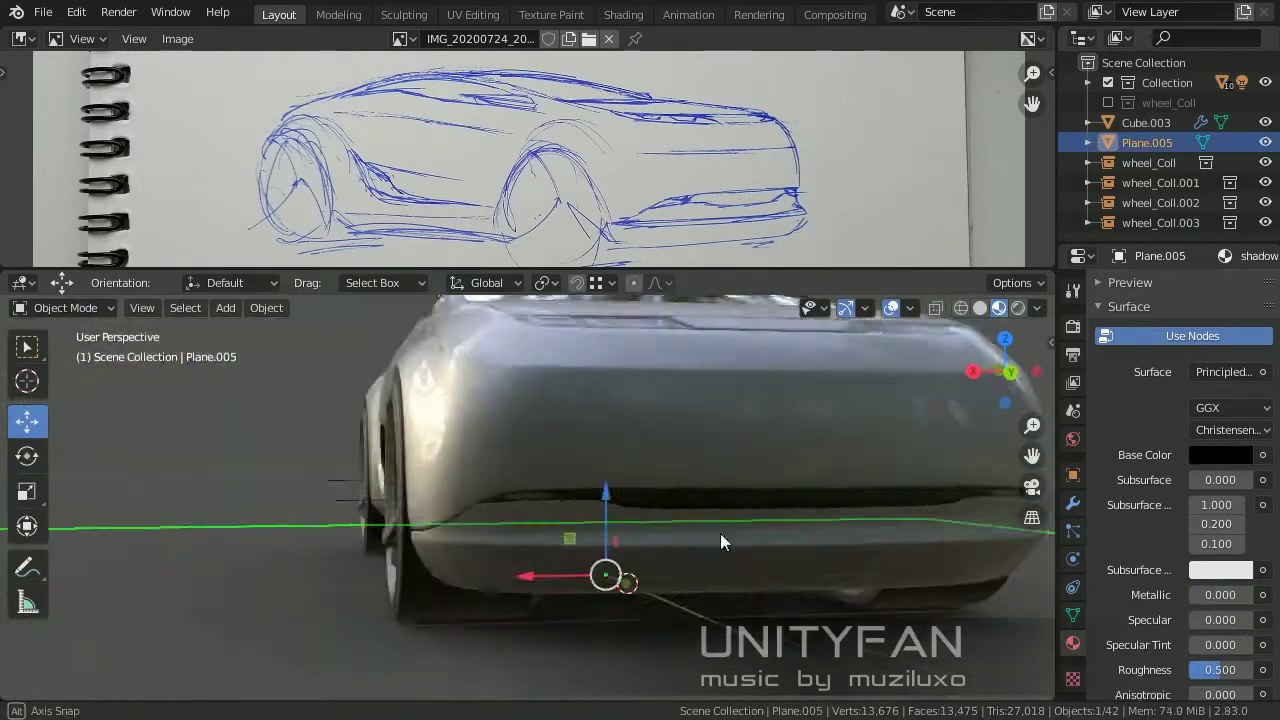
{"action": "mouse_move", "coordinate": [720, 533]}
{"action": "middle_mouse_down"}
{"action": "mouse_move", "coordinate": [443, 524]}
{"action": "mouse_move", "coordinate": [640, 543]}
{"action": "mouse_move", "coordinate": [530, 545]}
{"action": "mouse_move", "coordinate": [587, 539]}
{"action": "mouse_move", "coordinate": [609, 471]}
{"action": "mouse_move", "coordinate": [616, 549]}
{"action": "mouse_move", "coordinate": [650, 480]}
{"action": "middle_mouse_up"}
{"action": "left_click", "coordinate": [616, 549]}
{"action": "key", "text": "Tab"}
Switch between the car body and window glass, ending on the glass in Object Mode.
{"action": "key", "text": "Tab"}
{"action": "left_click", "coordinate": [691, 414]}
{"action": "key", "text": "Tab"}
{"action": "middle_click_drag", "start_coordinate": [691, 414], "coordinate": [456, 520]}
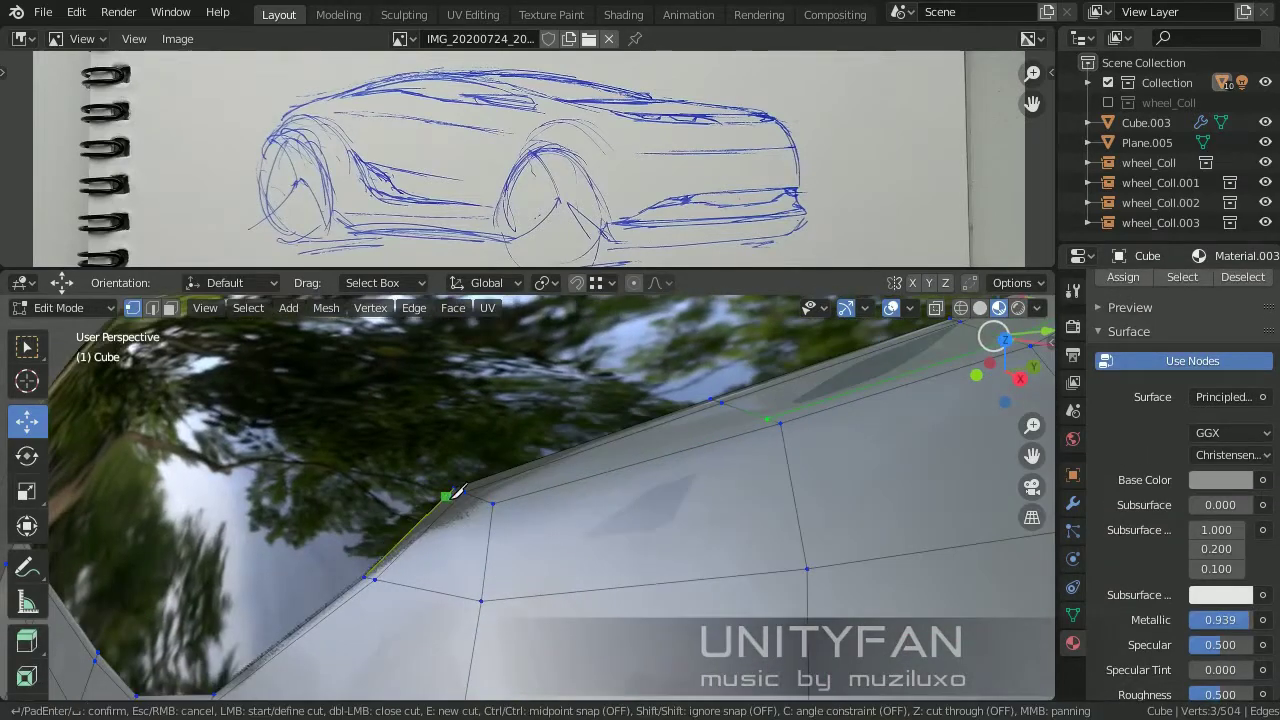
{"action": "key", "text": "Return"}
{"action": "key", "text": "Tab"}
{"action": "middle_click_drag", "start_coordinate": [775, 490], "coordinate": [471, 532]}
{"action": "left_click", "coordinate": [486, 477]}
{"action": "key", "text": "Tab"}
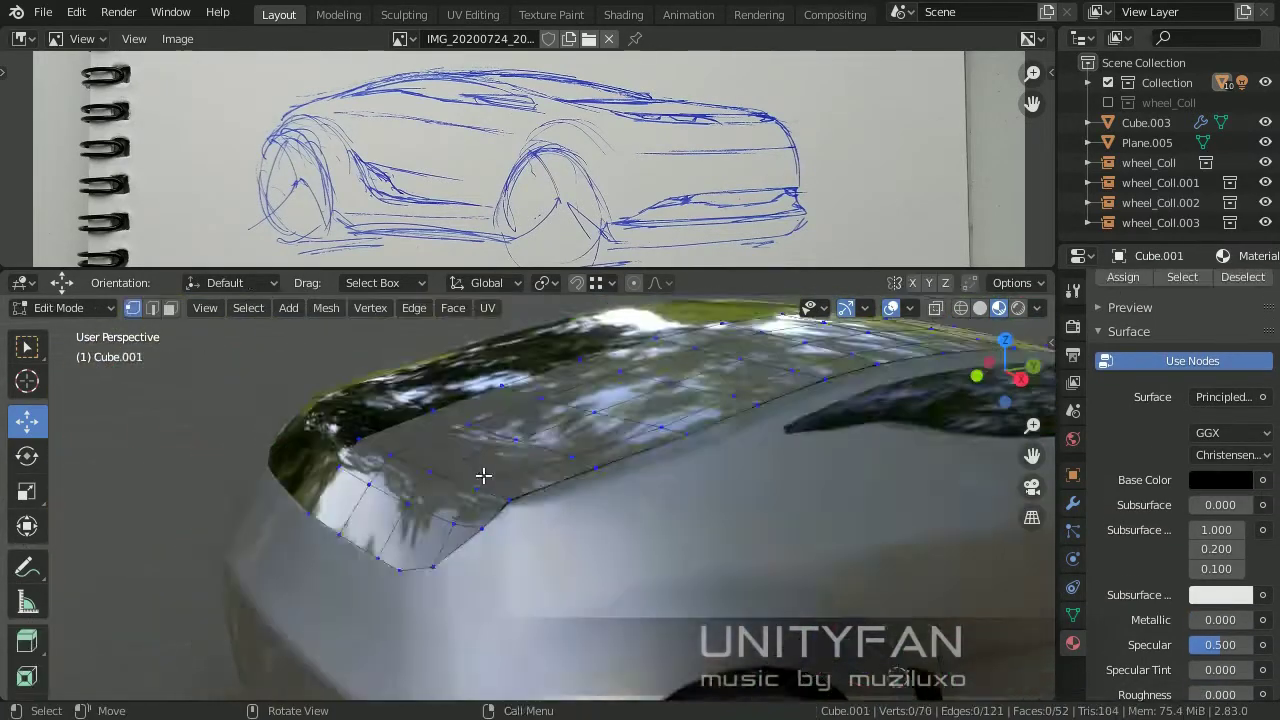
{"action": "middle_click_drag", "start_coordinate": [486, 477], "coordinate": [25, 533]}
{"action": "middle_click_drag", "start_coordinate": [495, 565], "coordinate": [615, 457]}
{"action": "key", "text": "Tab"}
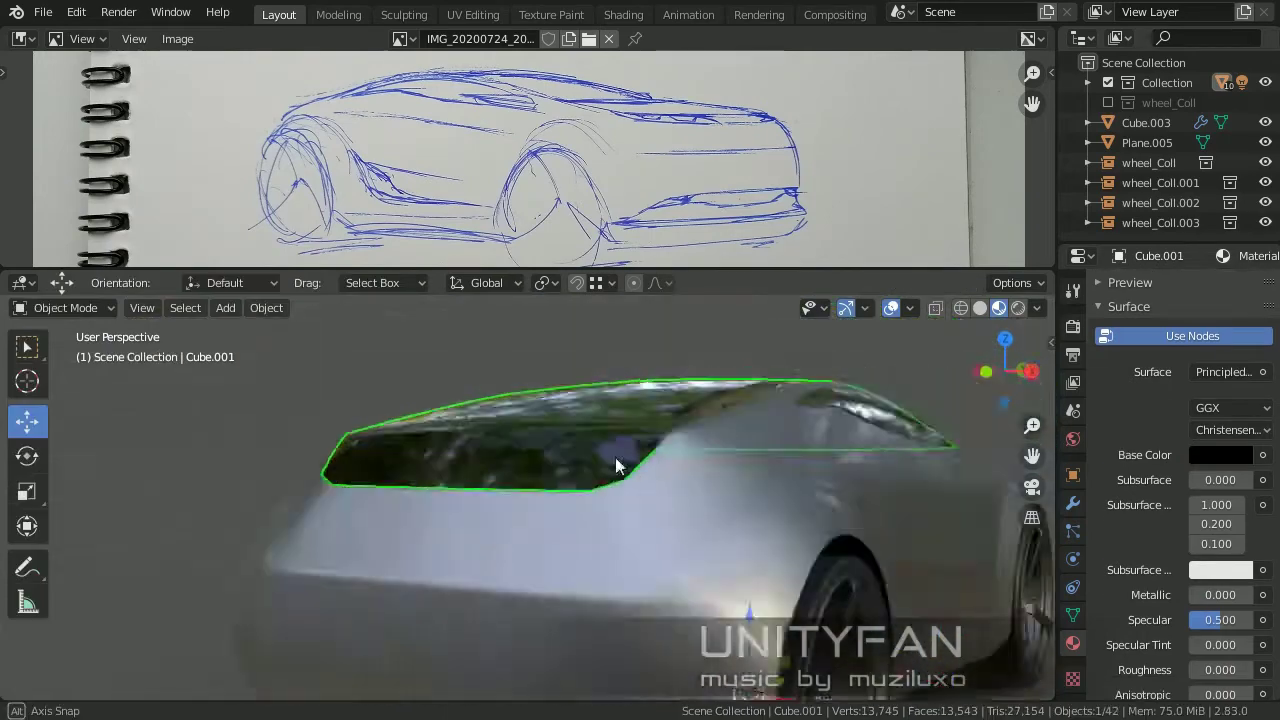
Add a Solidify modifier and level-1 subdivision to the window glass.
{"action": "left_click", "coordinate": [1073, 503]}
{"action": "left_click", "coordinate": [1185, 331]}
{"action": "left_click", "coordinate": [885, 641]}
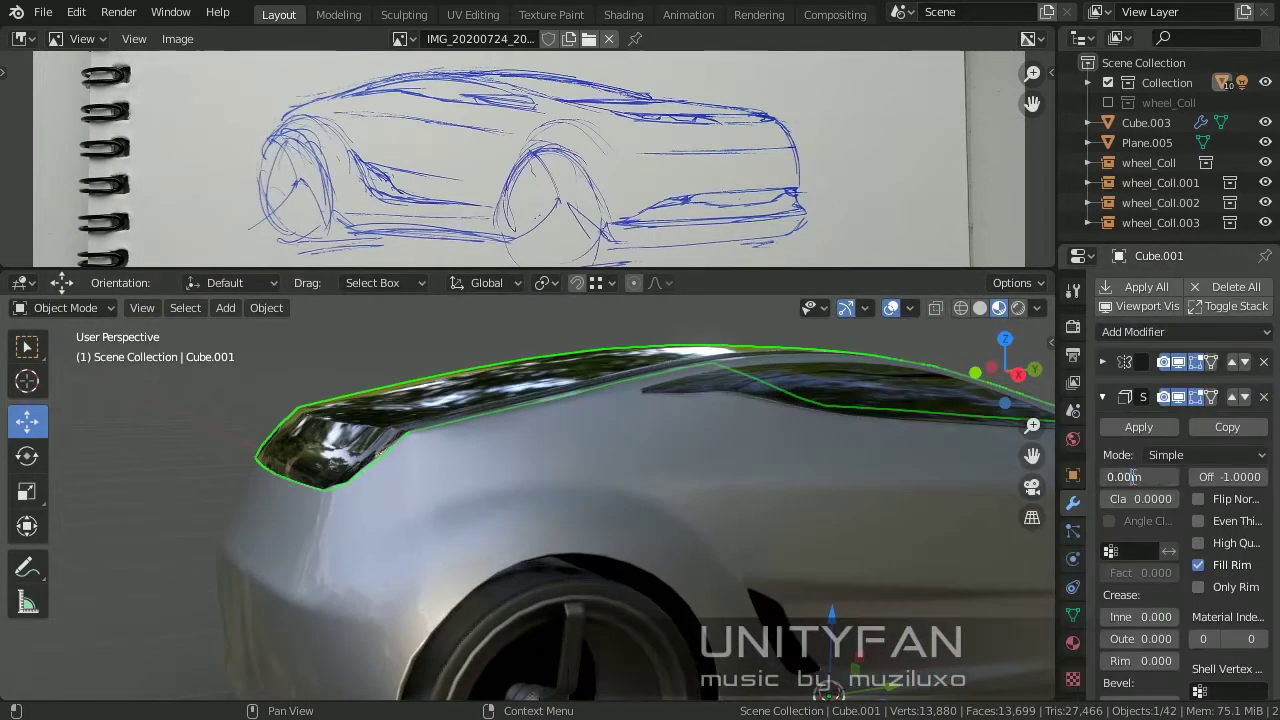
{"action": "left_click", "coordinate": [1102, 397]}
{"action": "key", "text": "ctrl+1"}
Add an edge loop across the glass and join two vertices with an edge.
{"action": "mouse_move", "coordinate": [357, 563]}
{"action": "middle_mouse_down"}
{"action": "mouse_move", "coordinate": [719, 566]}
{"action": "mouse_move", "coordinate": [527, 502]}
{"action": "mouse_move", "coordinate": [611, 527]}
{"action": "middle_mouse_up"}
{"action": "key", "text": "Tab"}
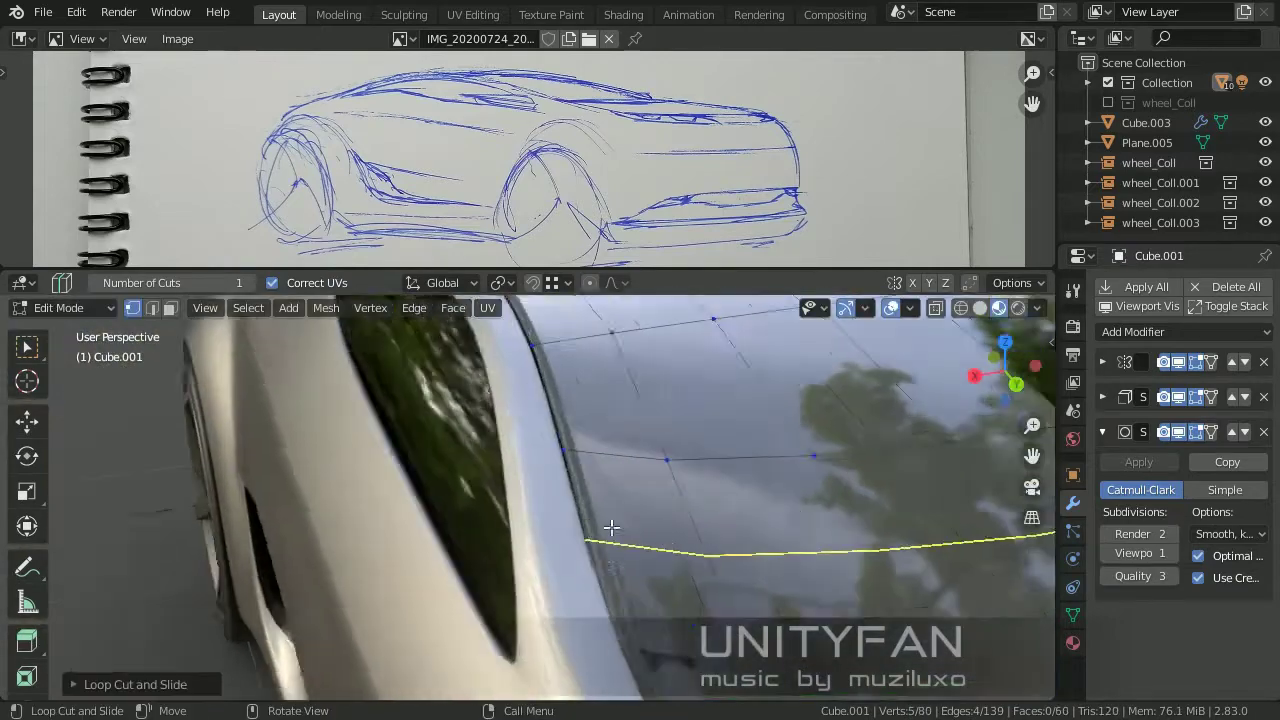
{"action": "left_click_drag", "start_coordinate": [611, 527], "coordinate": [583, 480]}
{"action": "mouse_move", "coordinate": [583, 480]}
{"action": "middle_mouse_down"}
{"action": "mouse_move", "coordinate": [623, 537]}
{"action": "mouse_move", "coordinate": [982, 606]}
{"action": "middle_mouse_up"}
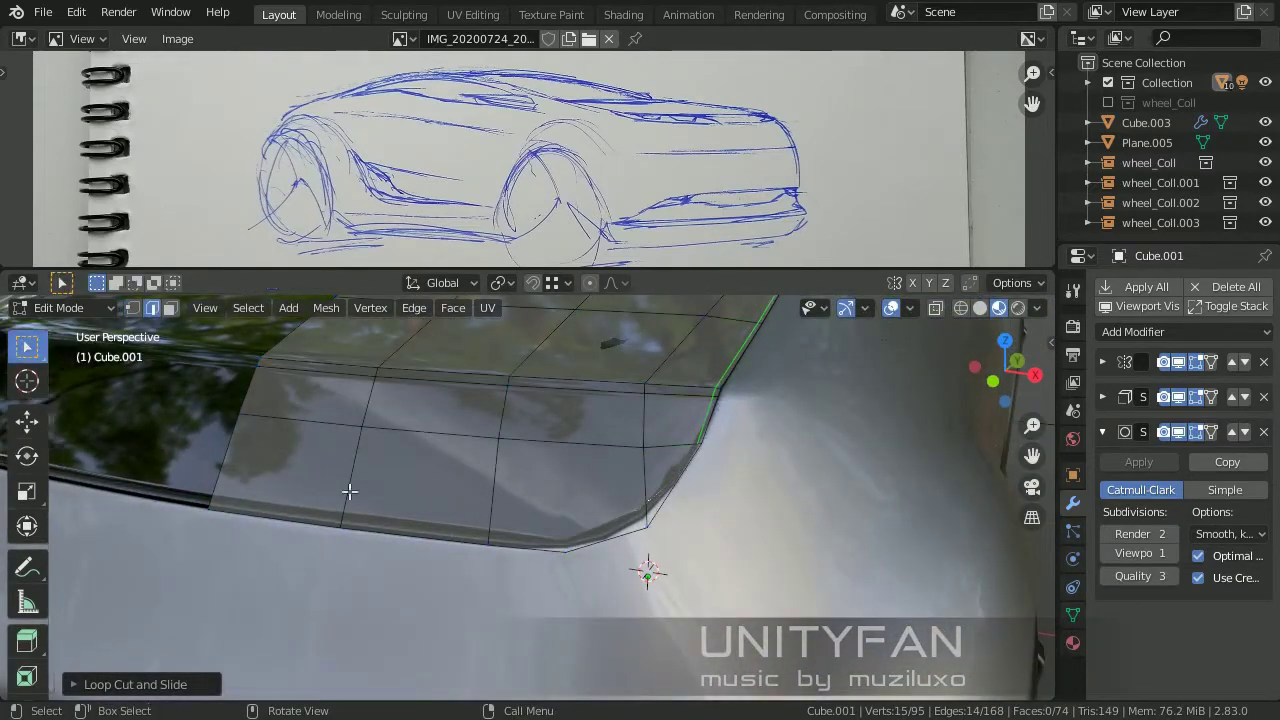
{"action": "middle_click_drag", "start_coordinate": [349, 491], "coordinate": [445, 533]}
{"action": "scroll", "coordinate": [368, 522], "scroll_direction": "up", "scroll_amount": 2}
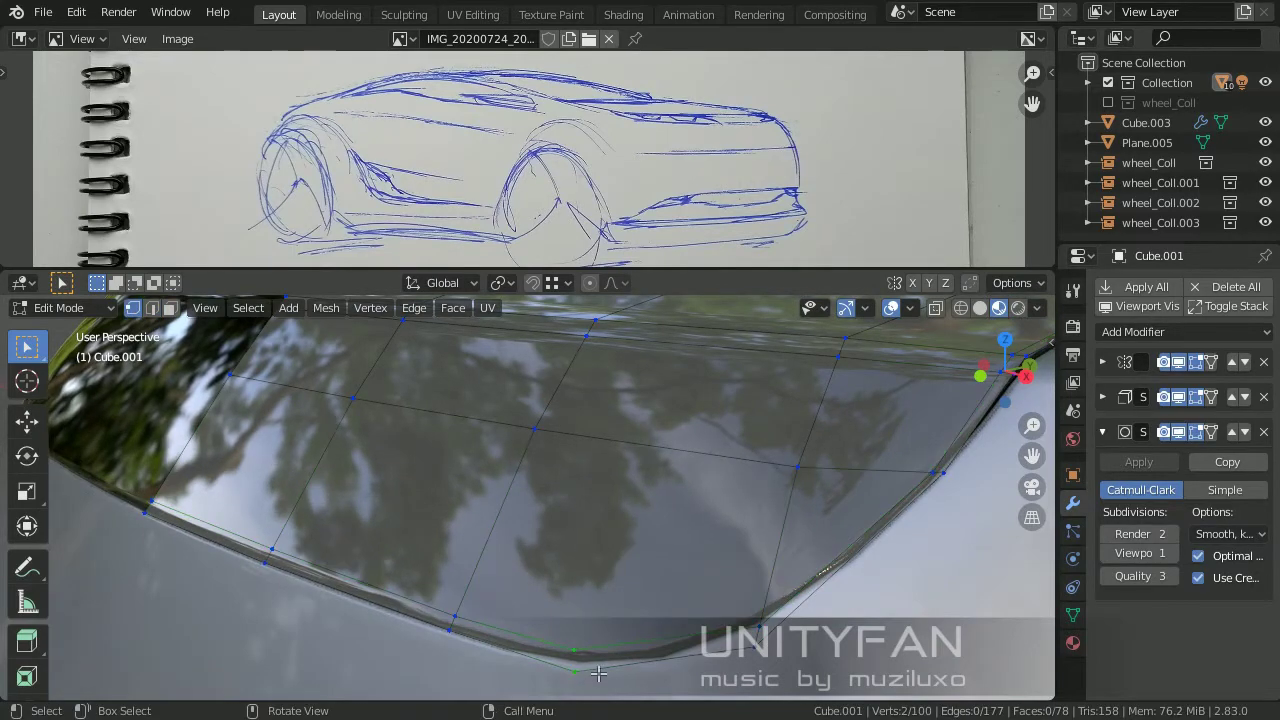
{"action": "mouse_move", "coordinate": [598, 674]}
{"action": "middle_mouse_down"}
{"action": "mouse_move", "coordinate": [617, 583]}
{"action": "mouse_move", "coordinate": [794, 531]}
{"action": "mouse_move", "coordinate": [171, 330]}
{"action": "middle_mouse_up"}
{"action": "key", "text": "j"}
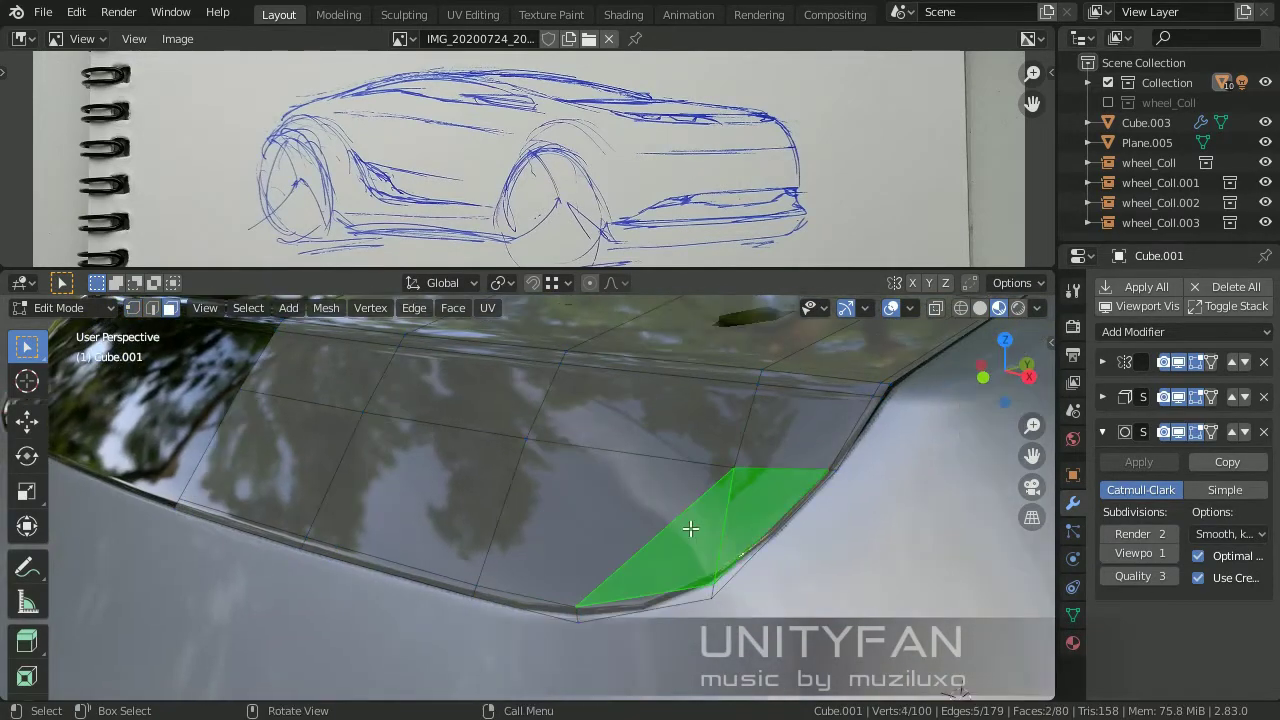
Reselect the window glass and knife-cut it in Edit Mode.
{"action": "key", "text": "Tab"}
{"action": "middle_click_drag", "start_coordinate": [690, 528], "coordinate": [686, 568]}
{"action": "left_click", "coordinate": [736, 442]}
{"action": "mouse_move", "coordinate": [736, 442]}
{"action": "middle_mouse_down"}
{"action": "mouse_move", "coordinate": [470, 508]}
{"action": "mouse_move", "coordinate": [670, 480]}
{"action": "mouse_move", "coordinate": [569, 482]}
{"action": "middle_mouse_up"}
{"action": "left_click", "coordinate": [470, 508]}
{"action": "key", "text": "Tab"}
{"action": "middle_click_drag", "start_coordinate": [353, 390], "coordinate": [460, 503]}
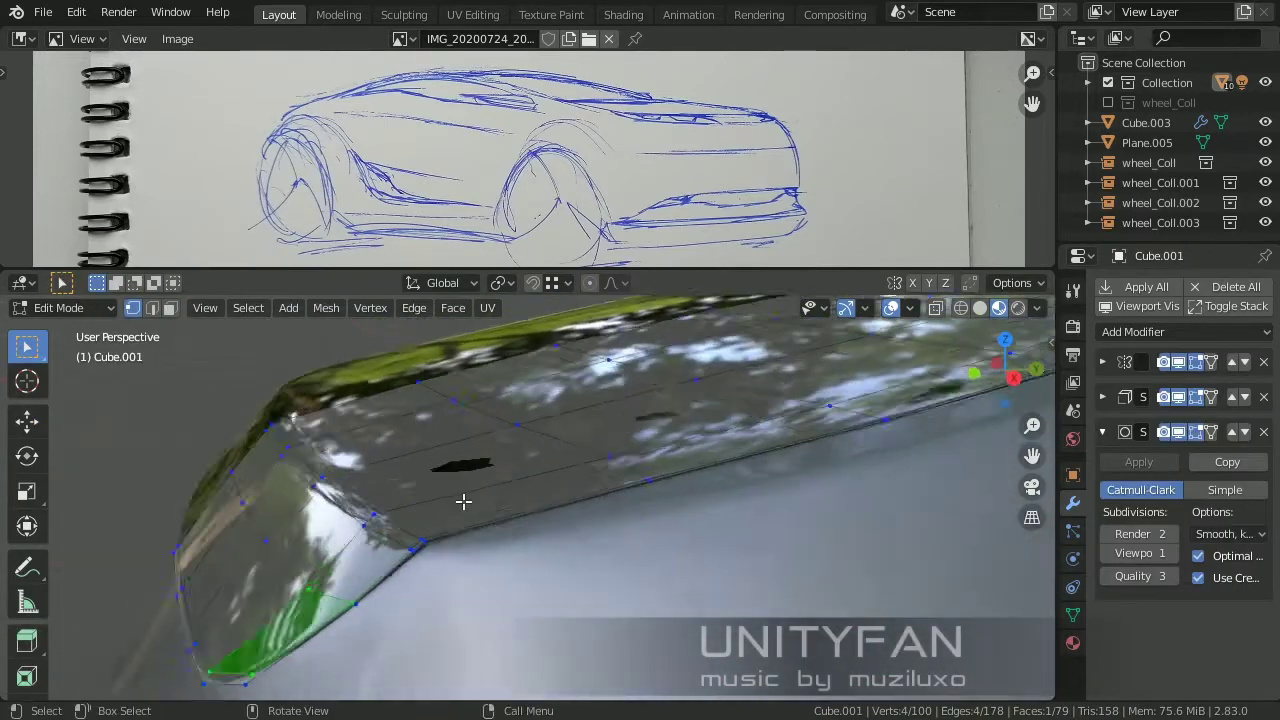
{"action": "key", "text": "Tab"}
{"action": "mouse_move", "coordinate": [497, 448]}
{"action": "middle_mouse_down"}
{"action": "mouse_move", "coordinate": [445, 597]}
{"action": "mouse_move", "coordinate": [430, 555]}
{"action": "middle_mouse_up"}
{"action": "key", "text": "Tab"}
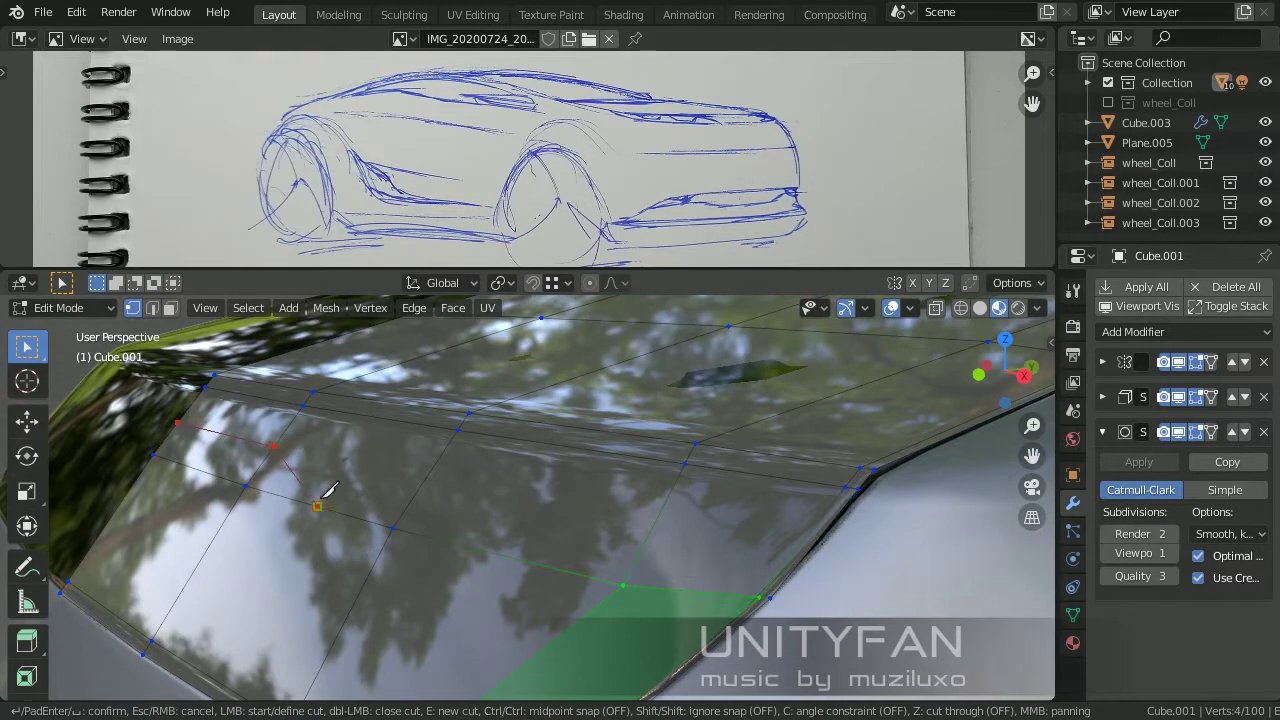
{"action": "key", "text": "Return"}
{"action": "middle_click_drag", "start_coordinate": [386, 485], "coordinate": [236, 420]}
{"action": "key", "text": "3"}
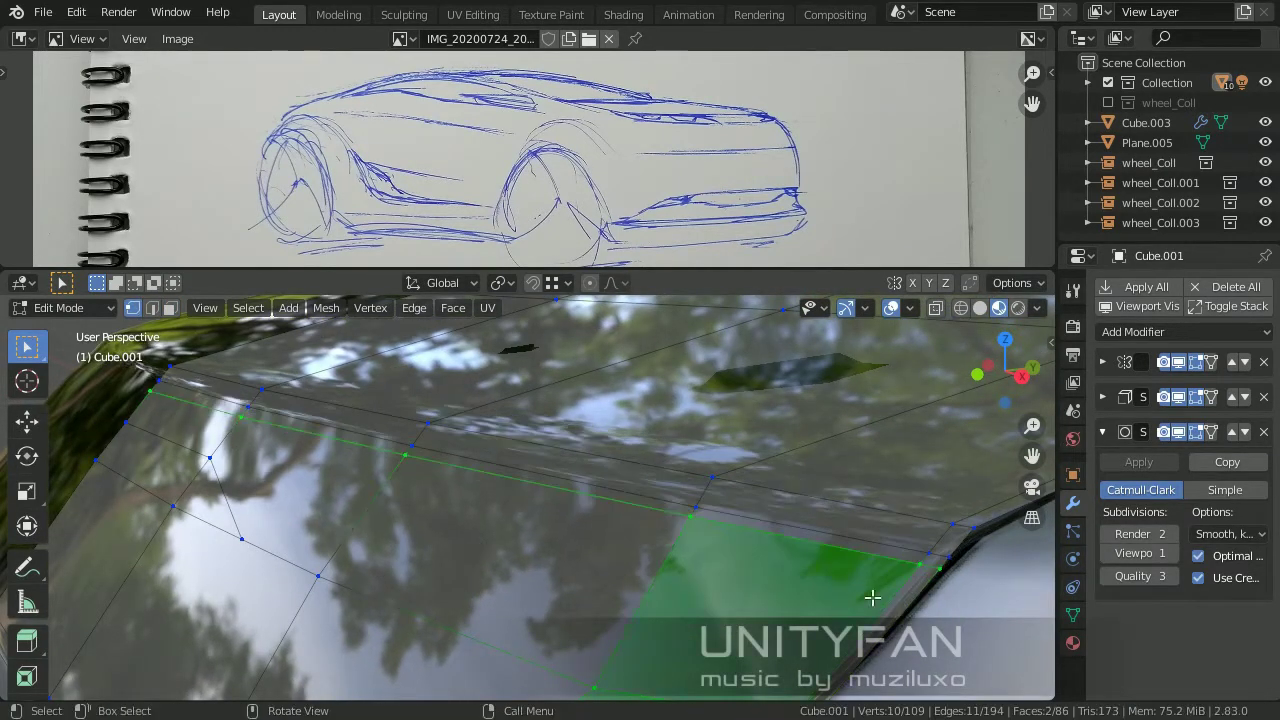
Delete a face and knife-cut a line along the rear panel.
{"action": "key", "text": "x"}
{"action": "left_click", "coordinate": [242, 408]}
{"action": "middle_click_drag", "start_coordinate": [242, 408], "coordinate": [160, 408]}
{"action": "key", "text": "k"}
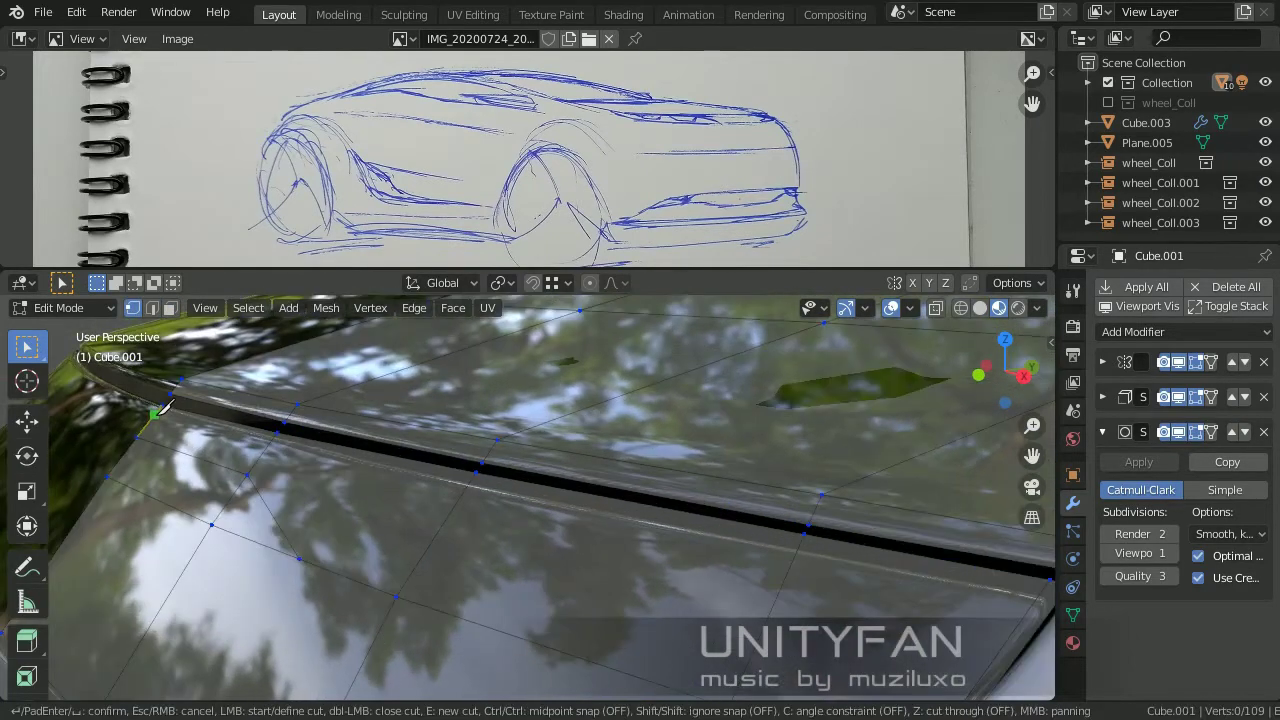
{"action": "mouse_move", "coordinate": [478, 470]}
{"action": "middle_mouse_down"}
{"action": "mouse_move", "coordinate": [749, 543]}
{"action": "mouse_move", "coordinate": [595, 528]}
{"action": "mouse_move", "coordinate": [571, 614]}
{"action": "mouse_move", "coordinate": [443, 514]}
{"action": "mouse_move", "coordinate": [257, 418]}
{"action": "middle_mouse_up"}
{"action": "key", "text": "Return"}
Select the strip's edge loop and delete the six faces to open a gap.
{"action": "key", "text": "2"}
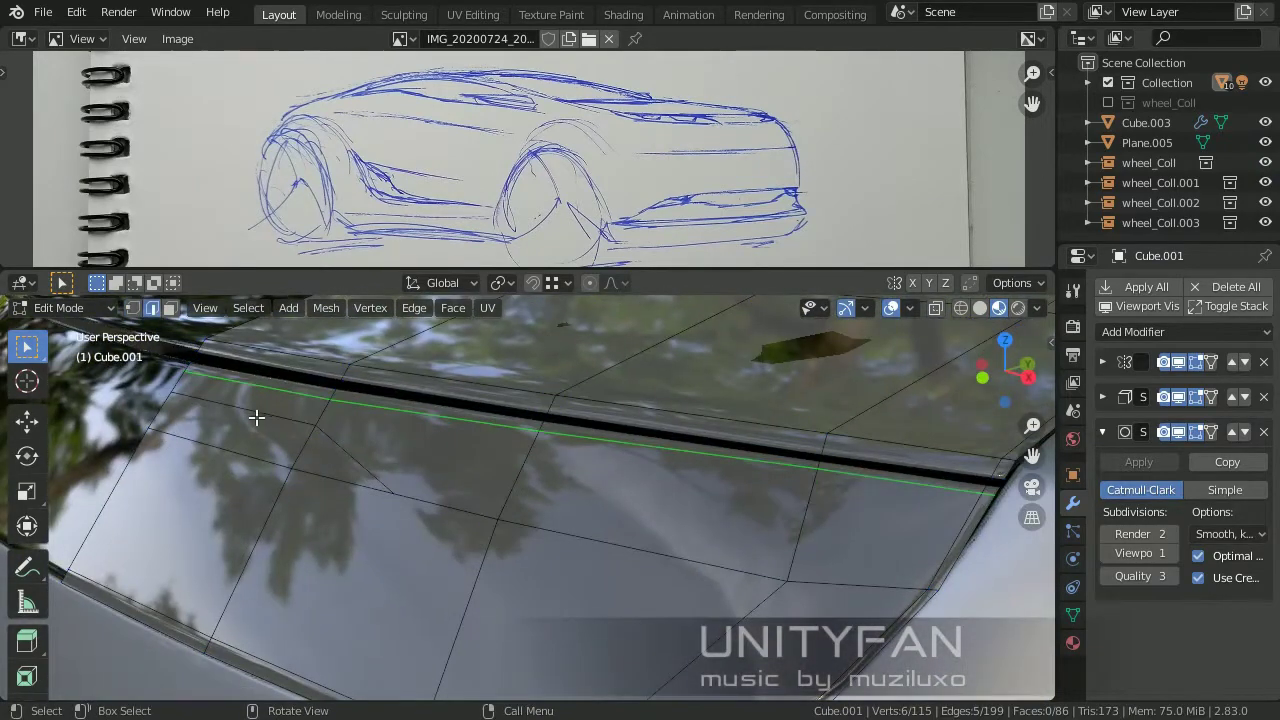
{"action": "left_click", "coordinate": [819, 572], "text": "ctrl"}
{"action": "mouse_move", "coordinate": [819, 572]}
{"action": "middle_mouse_down"}
{"action": "mouse_move", "coordinate": [886, 600]}
{"action": "mouse_move", "coordinate": [799, 581]}
{"action": "middle_mouse_up"}
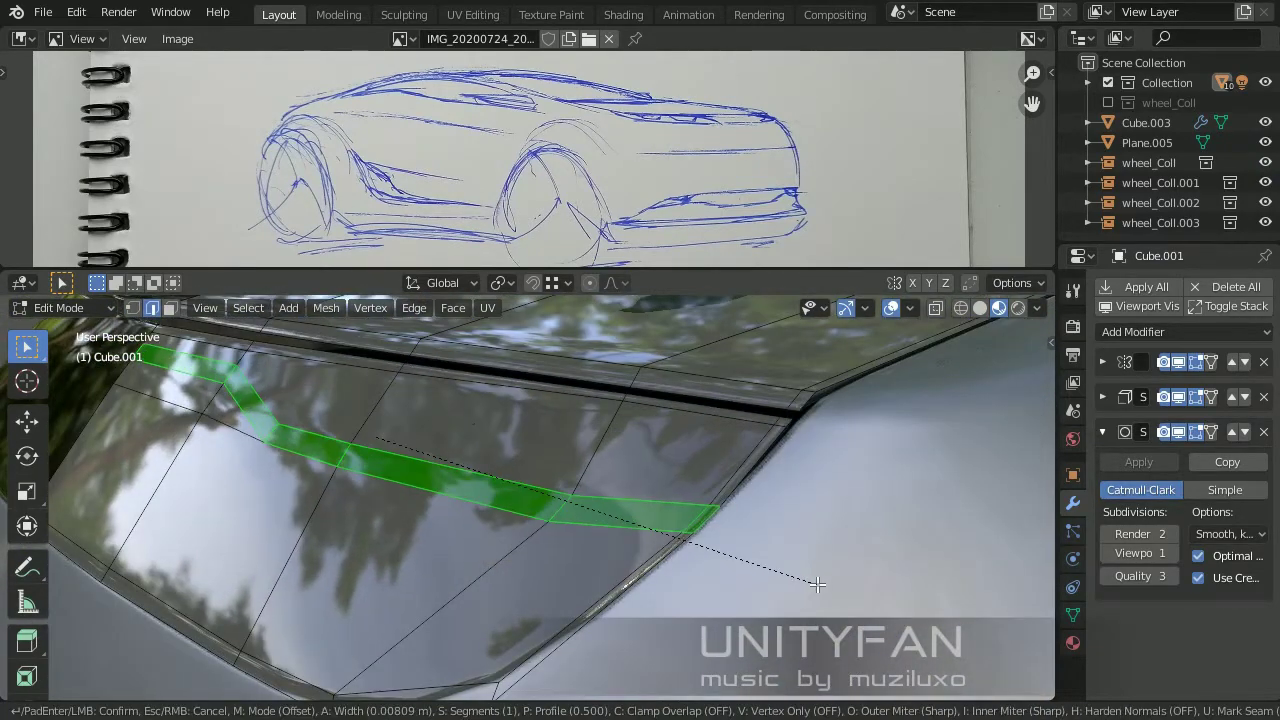
{"action": "left_click", "coordinate": [27, 342]}
{"action": "mouse_move", "coordinate": [400, 450]}
{"action": "middle_mouse_down"}
{"action": "mouse_move", "coordinate": [480, 470]}
{"action": "mouse_move", "coordinate": [400, 430]}
{"action": "middle_mouse_up"}
{"action": "key", "text": "3"}
{"action": "key", "text": "x"}
{"action": "left_click", "coordinate": [320, 408]}
{"action": "mouse_move", "coordinate": [320, 408]}
{"action": "middle_mouse_down"}
{"action": "mouse_move", "coordinate": [537, 494]}
{"action": "mouse_move", "coordinate": [337, 361]}
{"action": "middle_mouse_up"}
Separate the selected strip into its own object and return to Object Mode.
{"action": "left_click", "coordinate": [569, 455]}
{"action": "key", "text": "Tab"}
{"action": "middle_click_drag", "start_coordinate": [569, 455], "coordinate": [247, 383]}
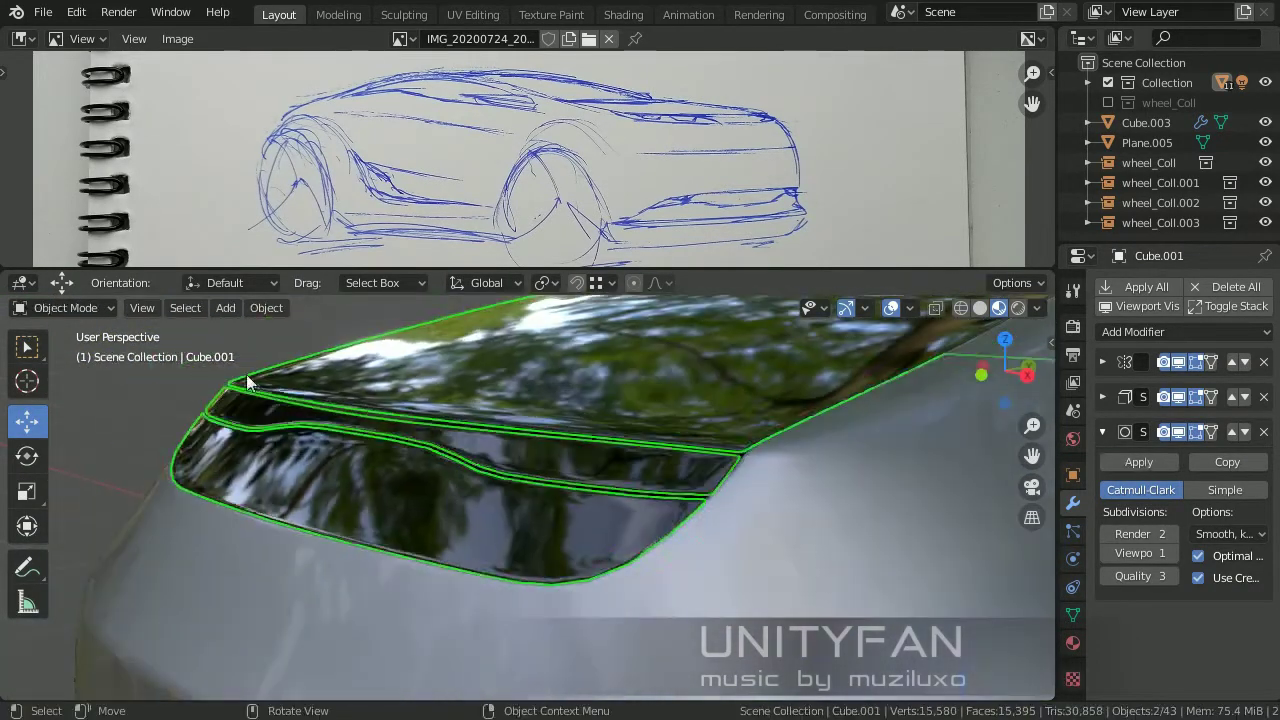
Make the strip's material a darkened red with roughness 0.
{"action": "left_click", "coordinate": [1073, 643]}
{"action": "left_click", "coordinate": [1214, 534]}
{"action": "left_click", "coordinate": [1245, 380]}
{"action": "scroll", "coordinate": [1214, 600], "scroll_direction": "down", "scroll_amount": 2}
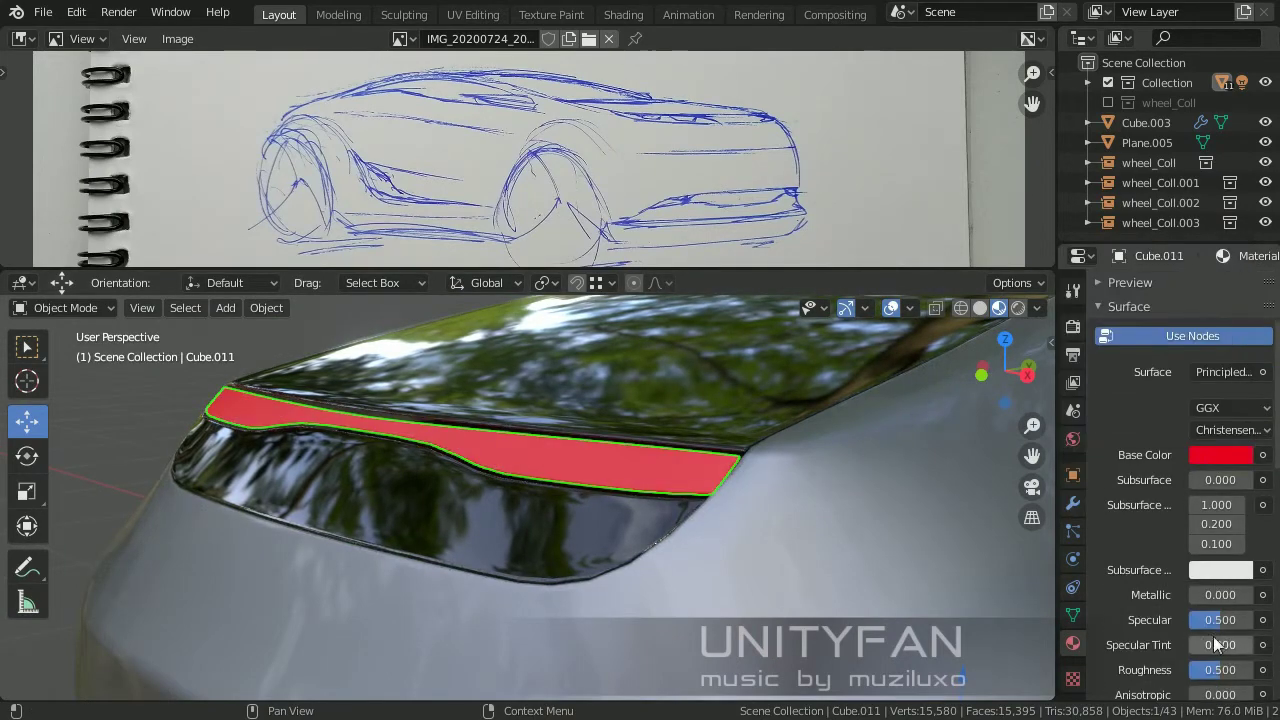
{"action": "middle_click_drag", "start_coordinate": [700, 500], "coordinate": [500, 450]}
{"action": "left_click", "coordinate": [1220, 454]}
{"action": "left_click_drag", "start_coordinate": [1234, 200], "coordinate": [1234, 230]}
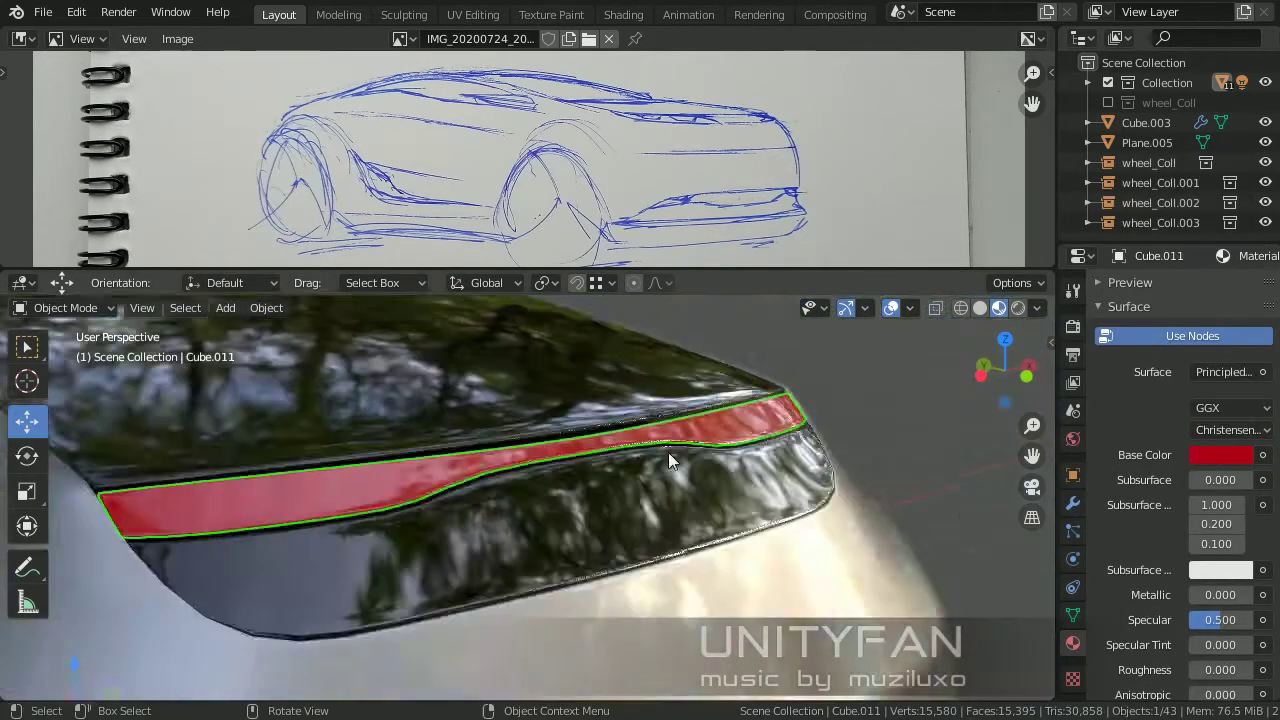
{"action": "middle_click_drag", "start_coordinate": [500, 450], "coordinate": [600, 475]}
Inspect the red strip's mesh up close in edit mode.
{"action": "key", "text": "Tab"}
{"action": "mouse_move", "coordinate": [503, 463]}
{"action": "middle_mouse_down"}
{"action": "mouse_move", "coordinate": [398, 448]}
{"action": "mouse_move", "coordinate": [436, 478]}
{"action": "middle_mouse_up"}
{"action": "key", "text": "Tab"}
{"action": "left_click", "coordinate": [399, 450]}
{"action": "key", "text": "Tab"}
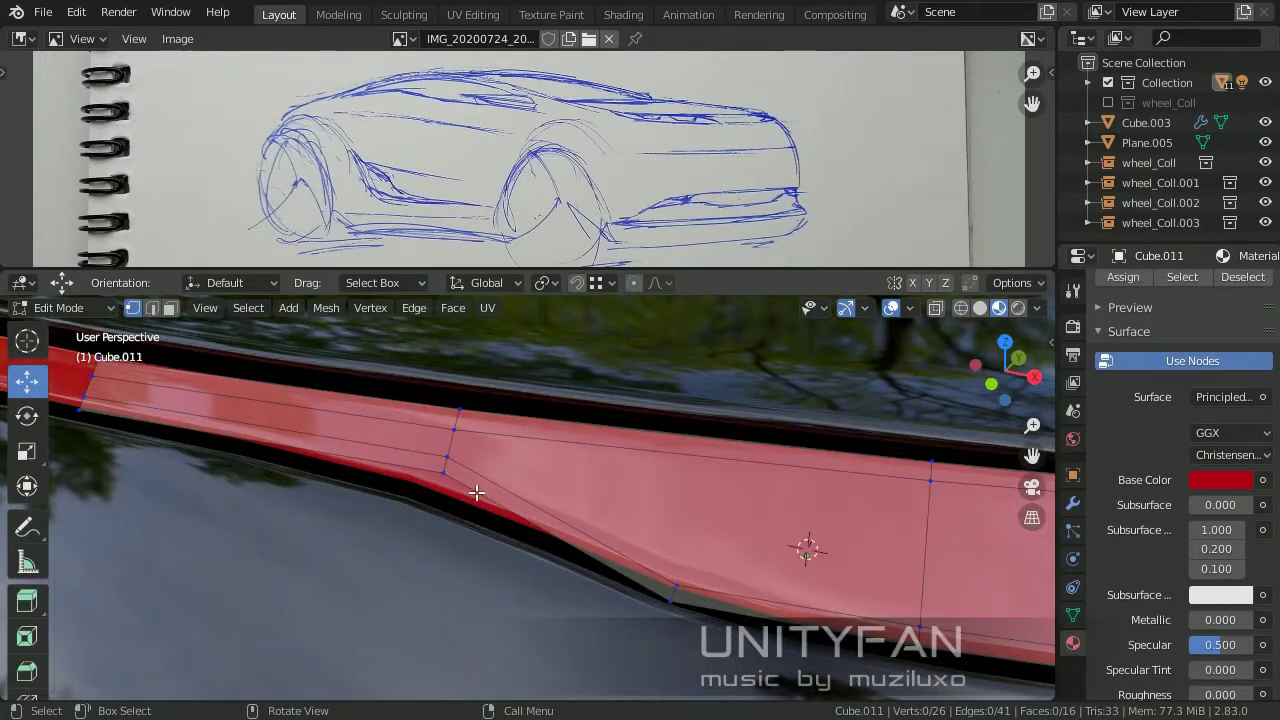
Knife-cut new edges into the grey body panel below the strip.
{"action": "key", "text": "Return"}
{"action": "key", "text": "Tab"}
{"action": "left_click", "coordinate": [386, 512]}
{"action": "key", "text": "Tab"}
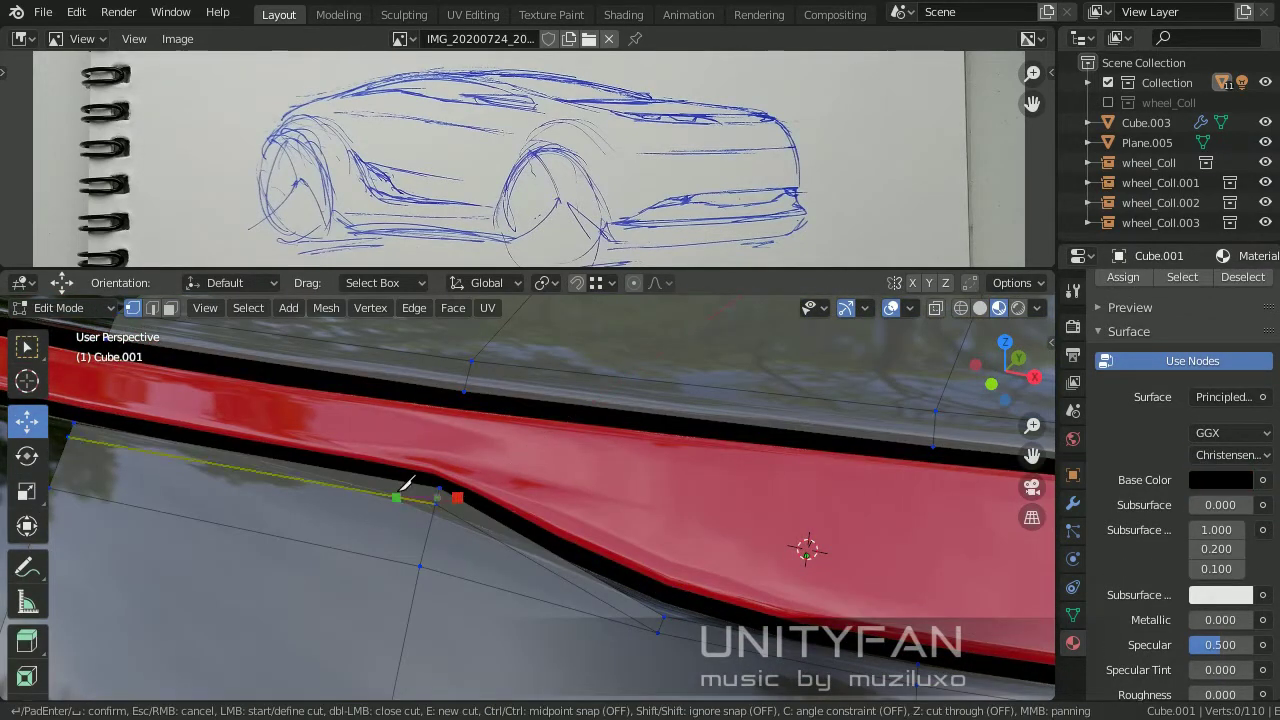
{"action": "key", "text": "Tab"}
{"action": "left_click", "coordinate": [551, 511]}
{"action": "key", "text": "Tab"}
{"action": "key", "text": "k"}
{"action": "key", "text": "Return"}
{"action": "key", "text": "Tab"}
{"action": "left_click", "coordinate": [539, 601]}
{"action": "key", "text": "Tab"}
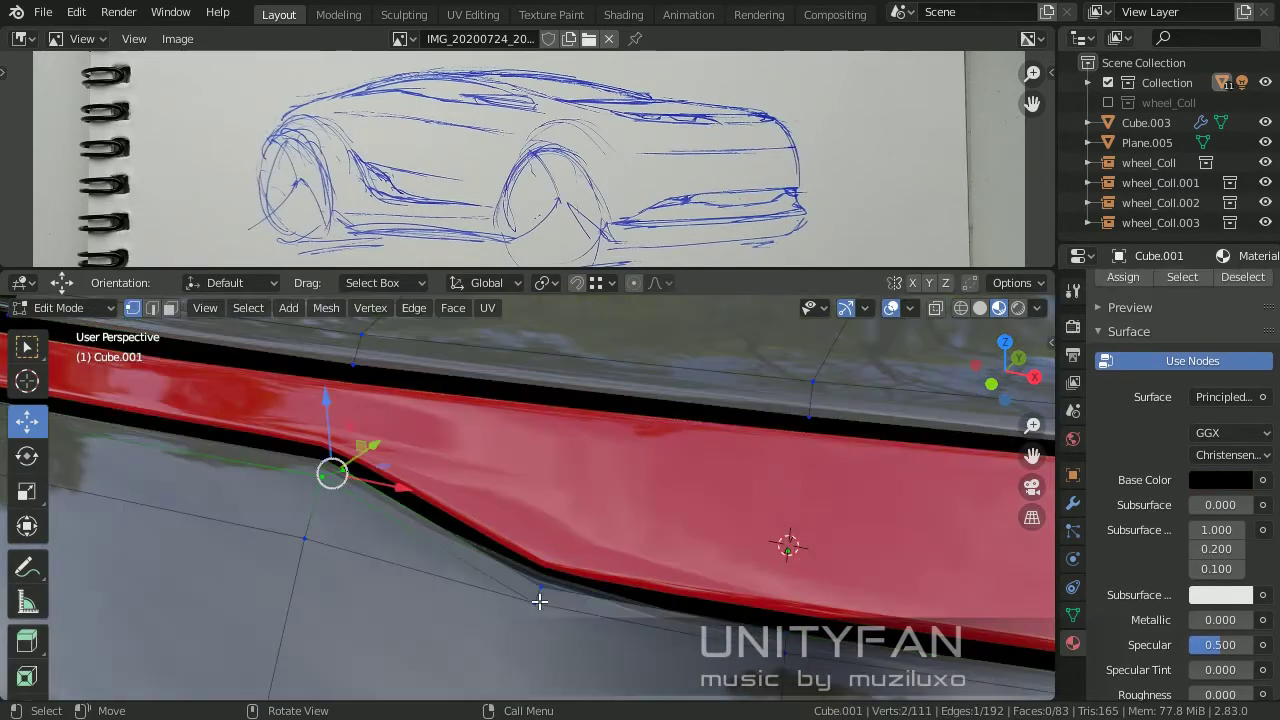
{"action": "key", "text": "Return"}
{"action": "key", "text": "Tab"}
Recheck the red strip's base colour, then select the car body's modifier settings.
{"action": "left_click", "coordinate": [443, 560]}
{"action": "scroll", "coordinate": [444, 540], "scroll_direction": "up", "scroll_amount": 3}
{"action": "left_click", "coordinate": [1220, 454]}
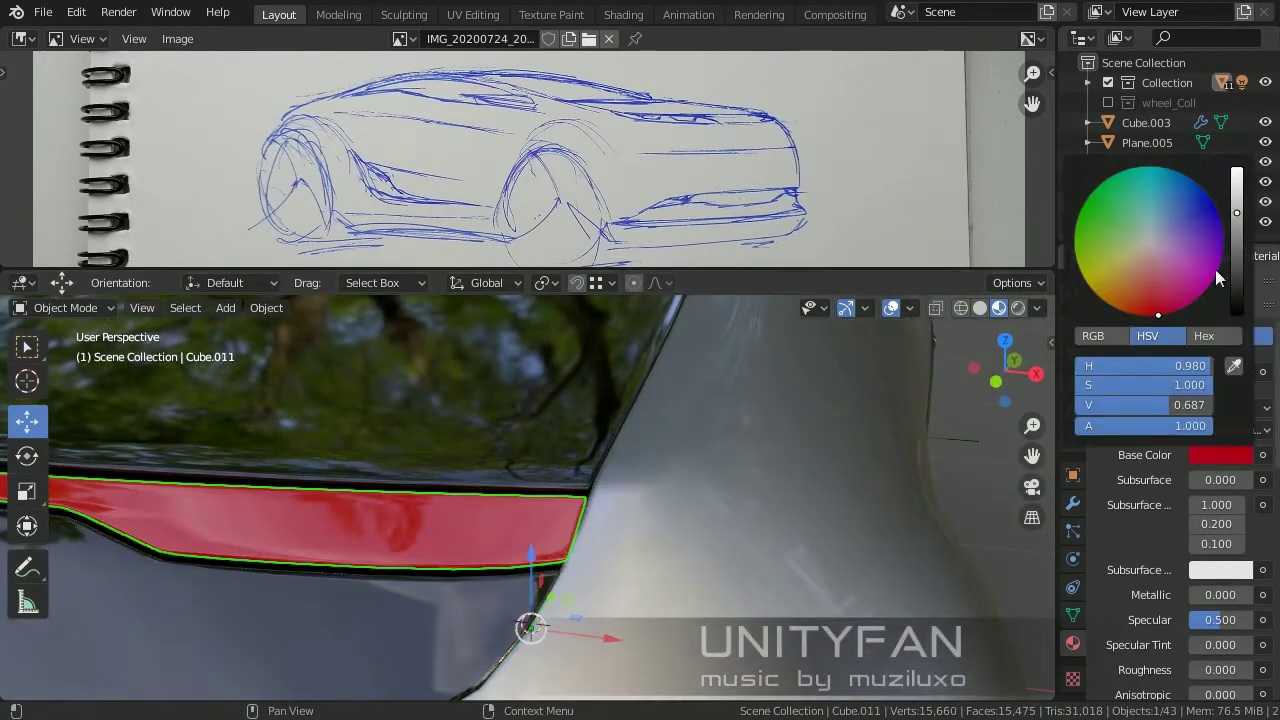
{"action": "scroll", "coordinate": [700, 480], "scroll_direction": "down", "scroll_amount": 3}
{"action": "mouse_move", "coordinate": [700, 480]}
{"action": "middle_mouse_down"}
{"action": "mouse_move", "coordinate": [741, 485]}
{"action": "mouse_move", "coordinate": [560, 478]}
{"action": "middle_mouse_up"}
{"action": "left_click", "coordinate": [560, 478]}
{"action": "left_click", "coordinate": [1072, 503]}
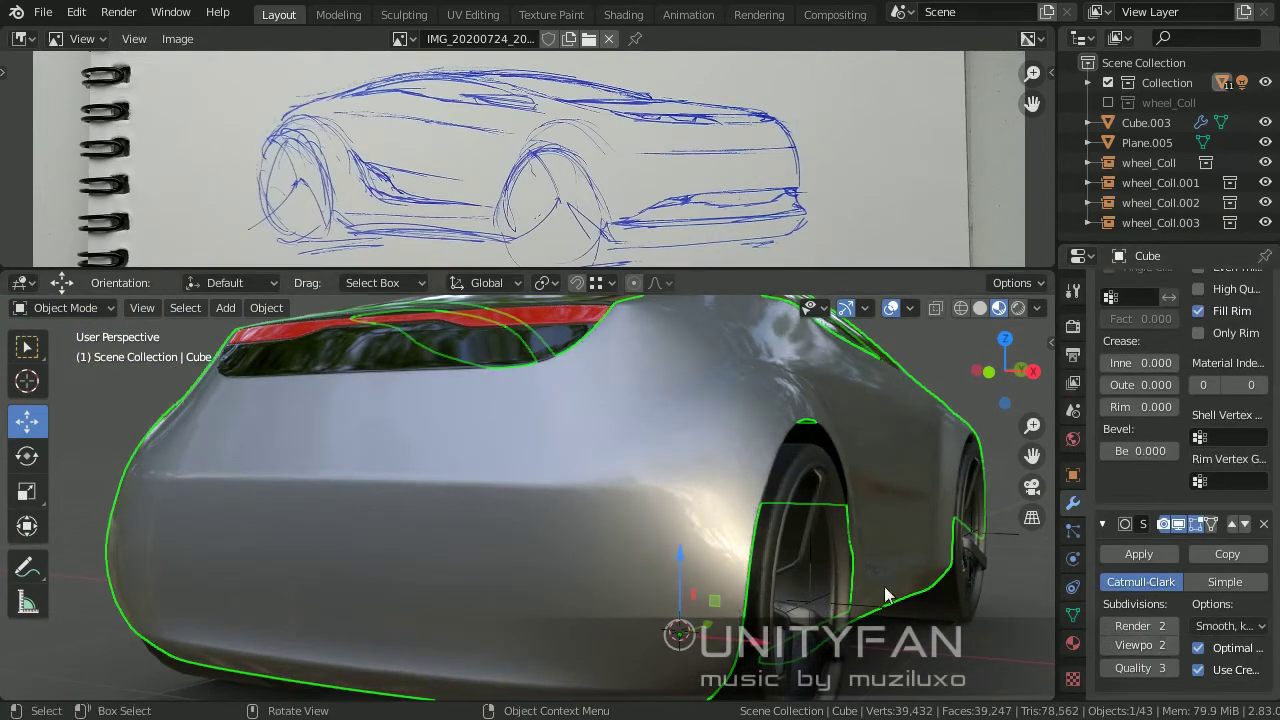
Select the car body and bring the lower side sill into view.
{"action": "key", "text": "alt+a"}
{"action": "middle_click_drag", "start_coordinate": [885, 595], "coordinate": [754, 508]}
{"action": "scroll", "coordinate": [388, 531], "scroll_direction": "down", "scroll_amount": 3}
{"action": "mouse_move", "coordinate": [388, 531]}
{"action": "middle_mouse_down"}
{"action": "mouse_move", "coordinate": [380, 522]}
{"action": "mouse_move", "coordinate": [651, 537]}
{"action": "mouse_move", "coordinate": [614, 500]}
{"action": "mouse_move", "coordinate": [560, 520]}
{"action": "middle_mouse_up"}
{"action": "left_click", "coordinate": [560, 520]}
{"action": "scroll", "coordinate": [1117, 489], "scroll_direction": "up", "scroll_amount": 5}
{"action": "mouse_move", "coordinate": [482, 564]}
{"action": "middle_mouse_down"}
{"action": "mouse_move", "coordinate": [518, 510]}
{"action": "mouse_move", "coordinate": [697, 523]}
{"action": "mouse_move", "coordinate": [480, 515]}
{"action": "mouse_move", "coordinate": [420, 520]}
{"action": "mouse_move", "coordinate": [414, 534]}
{"action": "mouse_move", "coordinate": [334, 555]}
{"action": "mouse_move", "coordinate": [140, 550]}
{"action": "middle_mouse_up"}
{"action": "scroll", "coordinate": [472, 513], "scroll_direction": "up", "scroll_amount": 5}
Knife-cut the side sill and split it off the body as its own object.
{"action": "key", "text": "Tab"}
{"action": "key", "text": "k"}
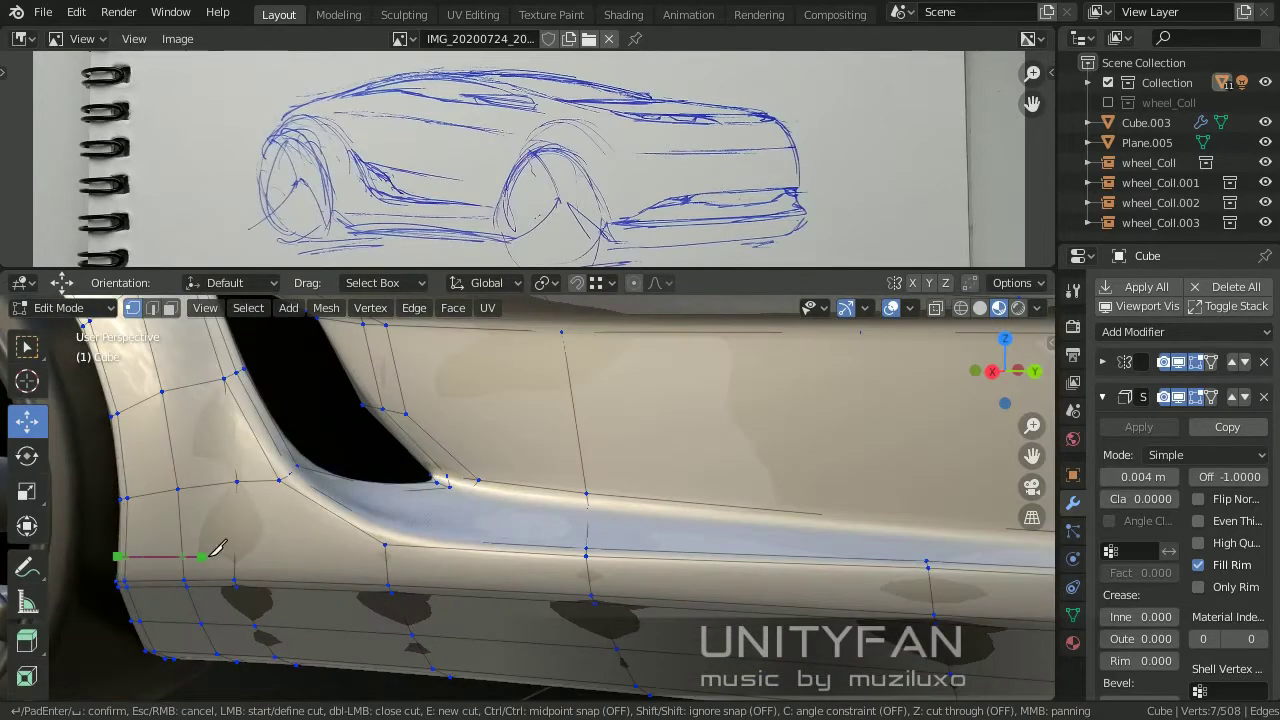
{"action": "middle_click_drag", "start_coordinate": [390, 555], "coordinate": [392, 556]}
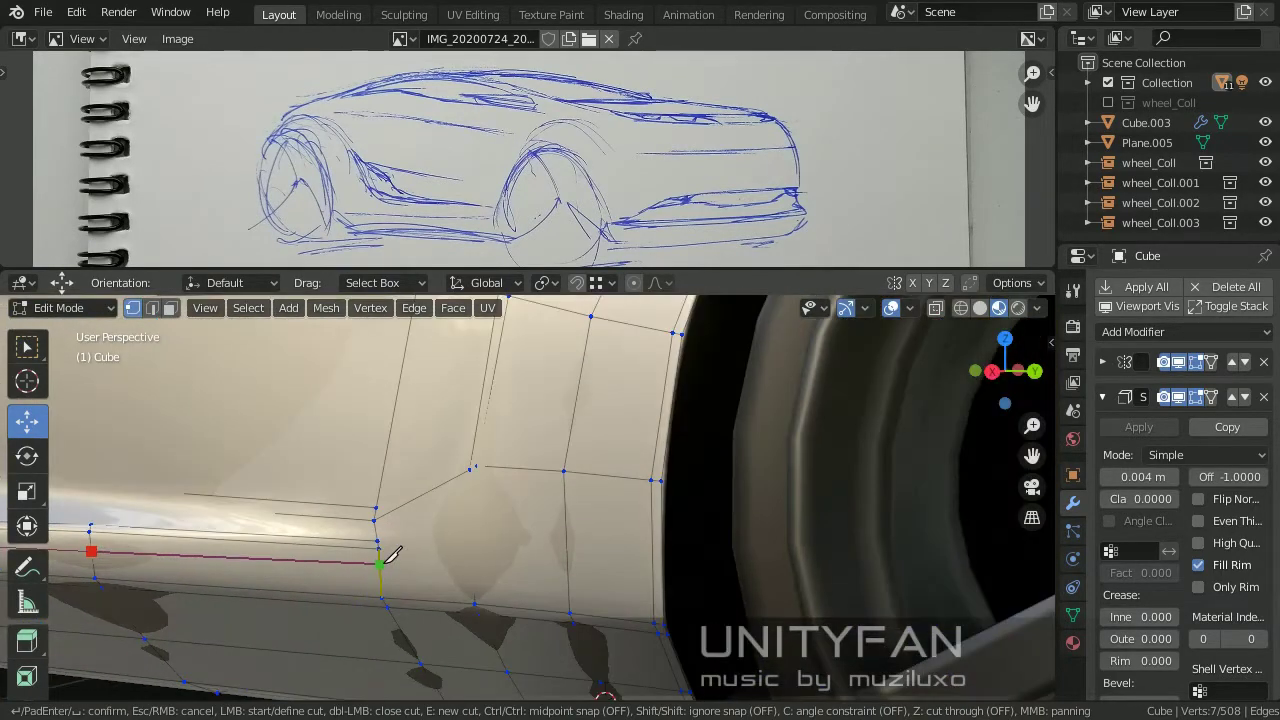
{"action": "mouse_move", "coordinate": [546, 648]}
{"action": "middle_mouse_down"}
{"action": "mouse_move", "coordinate": [451, 534]}
{"action": "mouse_move", "coordinate": [549, 466]}
{"action": "mouse_move", "coordinate": [337, 471]}
{"action": "middle_mouse_up"}
{"action": "key", "text": "2"}
{"action": "left_click", "coordinate": [427, 449]}
{"action": "mouse_move", "coordinate": [427, 449]}
{"action": "middle_mouse_down"}
{"action": "mouse_move", "coordinate": [623, 557]}
{"action": "mouse_move", "coordinate": [738, 602]}
{"action": "middle_mouse_up"}
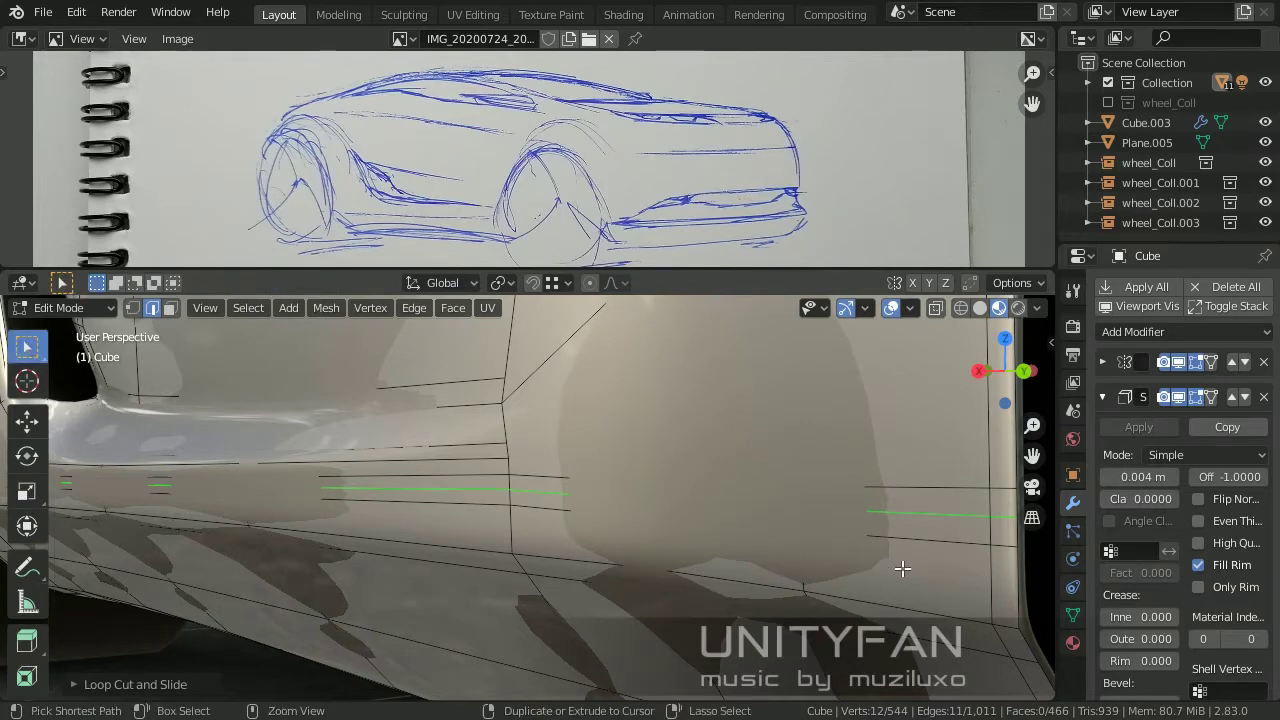
{"action": "scroll", "coordinate": [433, 495], "scroll_direction": "down", "scroll_amount": 5}
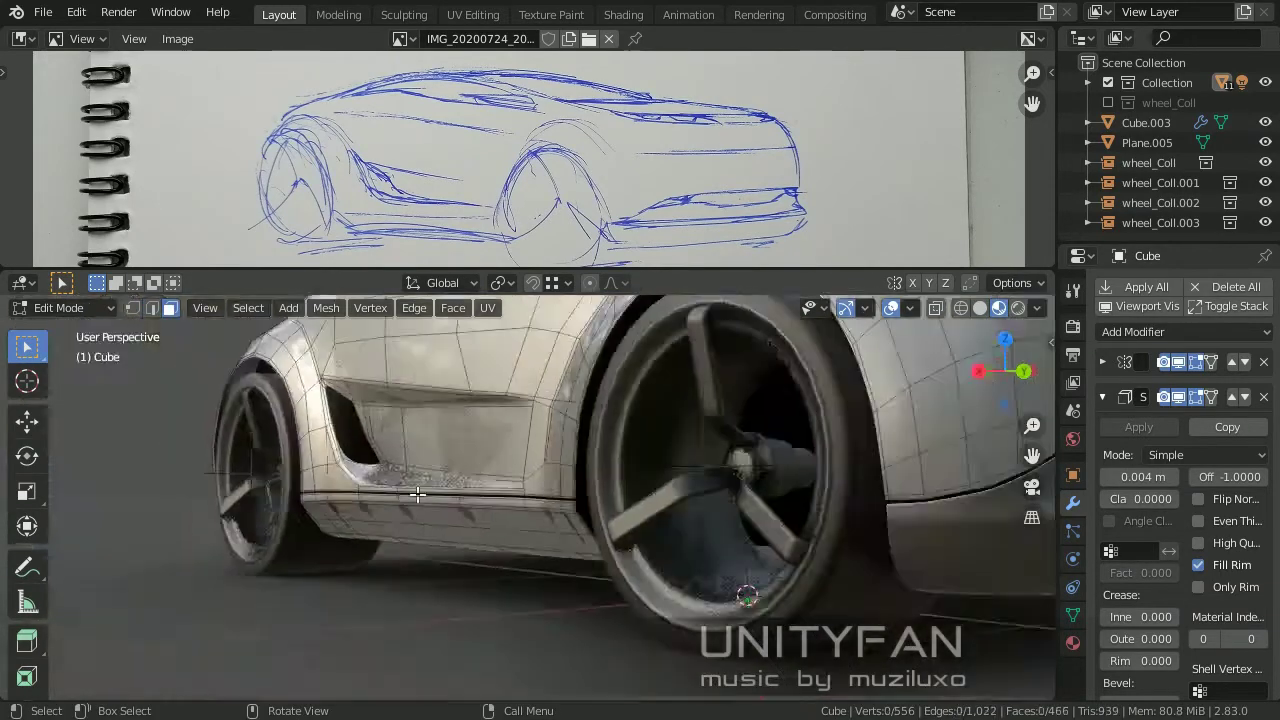
{"action": "mouse_move", "coordinate": [414, 491]}
{"action": "middle_mouse_down"}
{"action": "mouse_move", "coordinate": [571, 514]}
{"action": "mouse_move", "coordinate": [558, 556]}
{"action": "middle_mouse_up"}
{"action": "key", "text": "ctrl+z"}
{"action": "left_click", "coordinate": [558, 556]}
{"action": "key", "text": "Tab"}
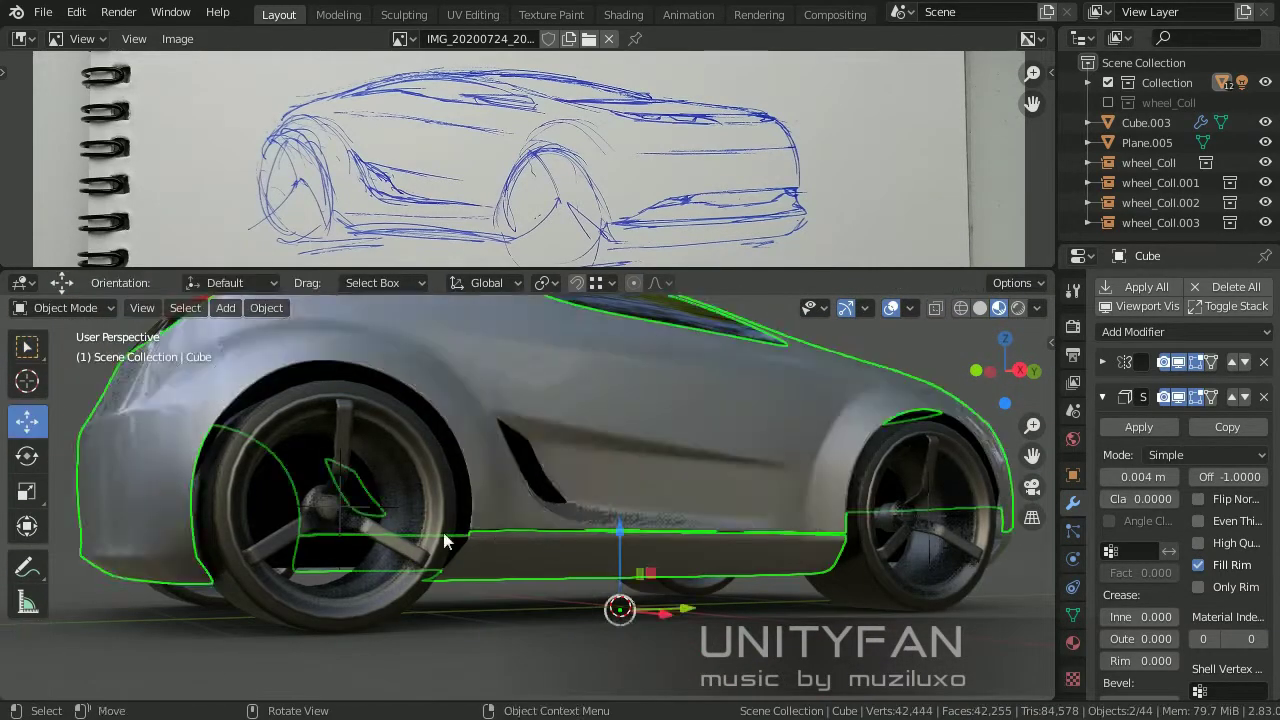
Edit the body again in a straight side view centred on the wheel.
{"action": "middle_click_drag", "start_coordinate": [443, 534], "coordinate": [600, 560]}
{"action": "left_click", "coordinate": [449, 534]}
{"action": "key", "text": "Tab"}
{"action": "scroll", "coordinate": [476, 515], "scroll_direction": "up", "scroll_amount": 5}
{"action": "key", "text": "KP_3"}
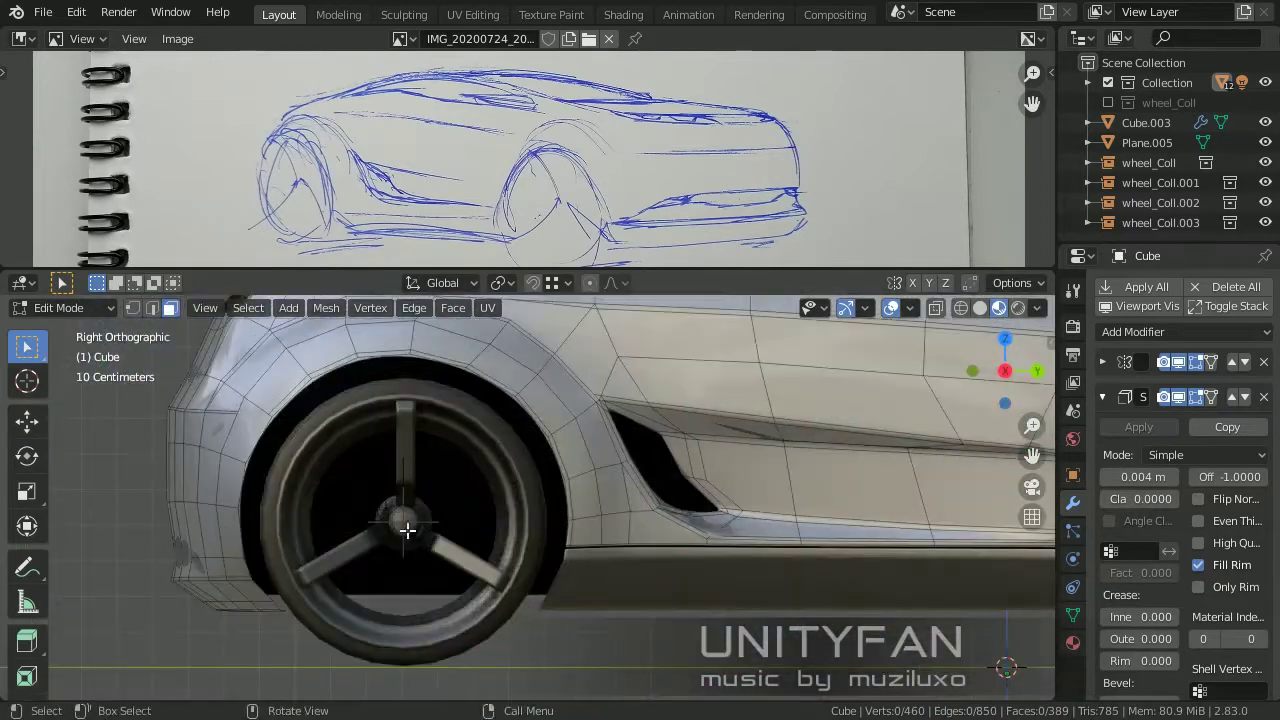
{"action": "key", "text": "KP_Decimal"}
Add a horizontal edge loop beside the wheel and delete the face strip.
{"action": "key", "text": "shift+space"}
{"action": "key", "text": "g"}
{"action": "scroll", "coordinate": [494, 443], "scroll_direction": "up", "scroll_amount": 3}
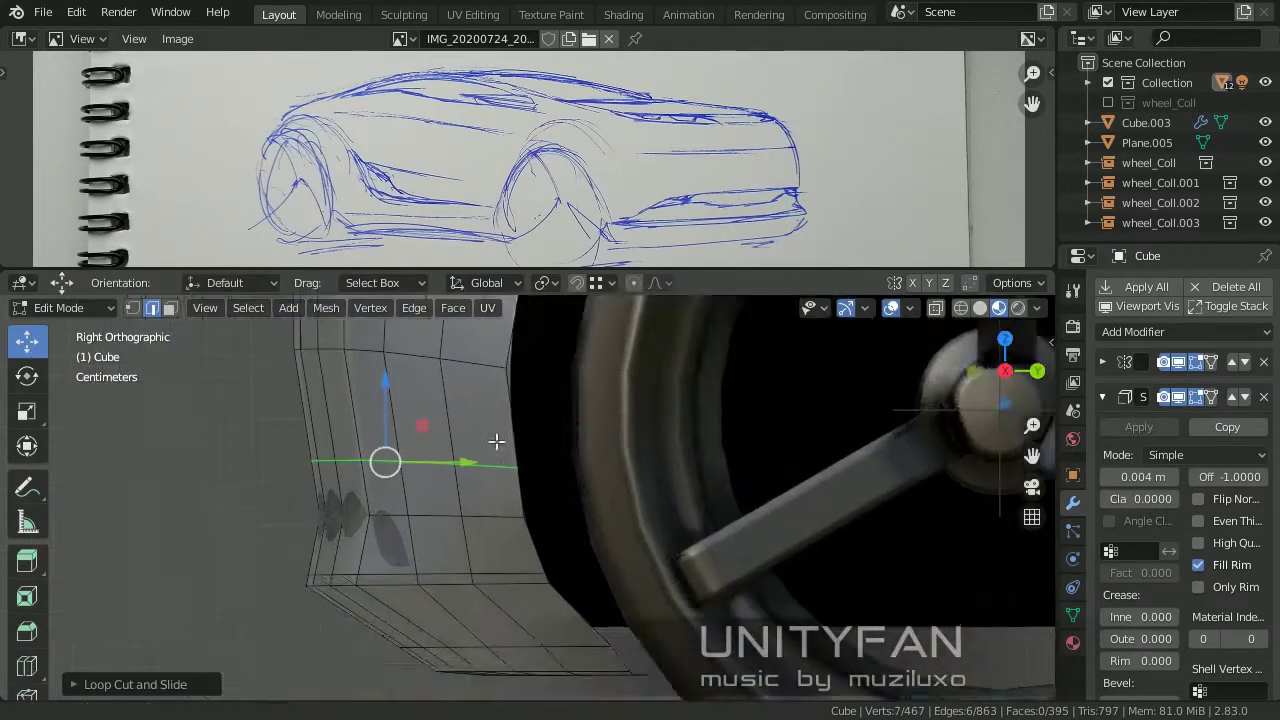
{"action": "scroll", "coordinate": [588, 488], "scroll_direction": "up", "scroll_amount": 2}
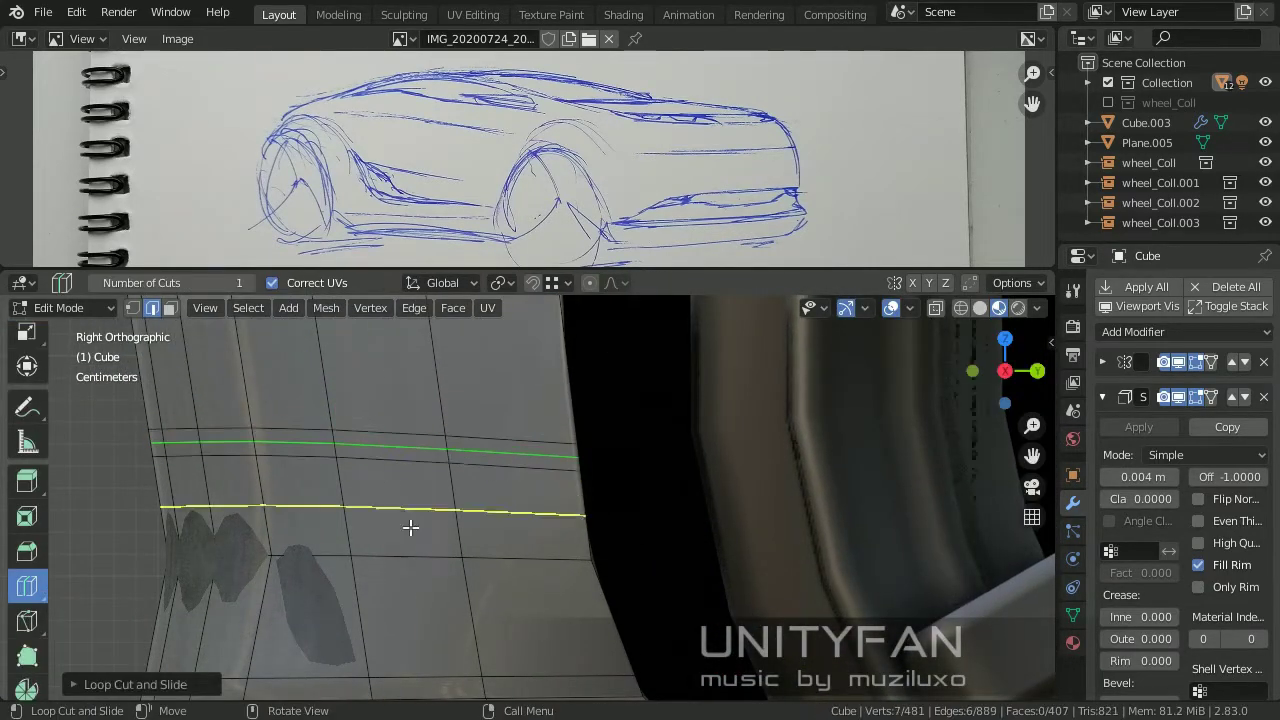
{"action": "key", "text": "w"}
{"action": "scroll", "coordinate": [464, 438], "scroll_direction": "up", "scroll_amount": 2}
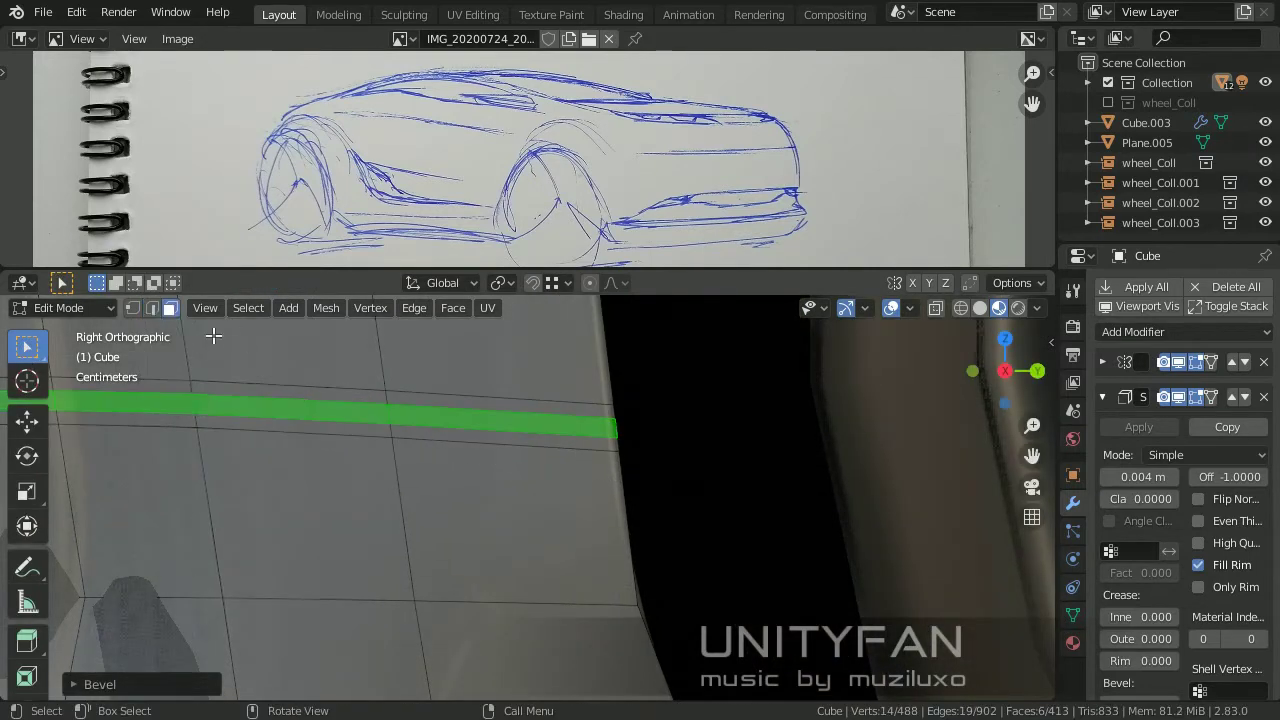
{"action": "key", "text": "x"}
{"action": "left_click", "coordinate": [213, 378]}
{"action": "scroll", "coordinate": [400, 503], "scroll_direction": "down", "scroll_amount": 3}
Separate the panel piece beside the wheel and return to object mode.
{"action": "left_click", "coordinate": [387, 502]}
{"action": "key", "text": "Tab"}
{"action": "scroll", "coordinate": [462, 542], "scroll_direction": "down", "scroll_amount": 3}
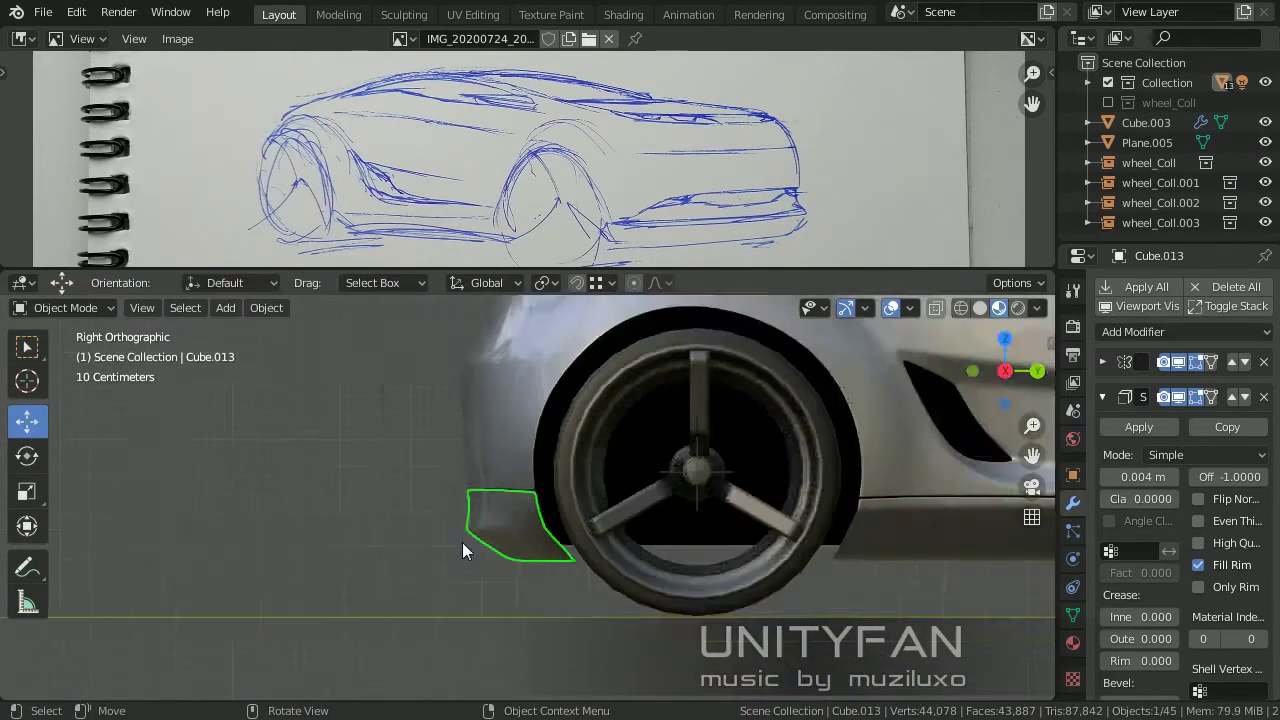
{"action": "mouse_move", "coordinate": [462, 542]}
{"action": "middle_mouse_down"}
{"action": "mouse_move", "coordinate": [890, 409]}
{"action": "mouse_move", "coordinate": [697, 495]}
{"action": "middle_mouse_up"}
{"action": "left_click", "coordinate": [697, 548]}
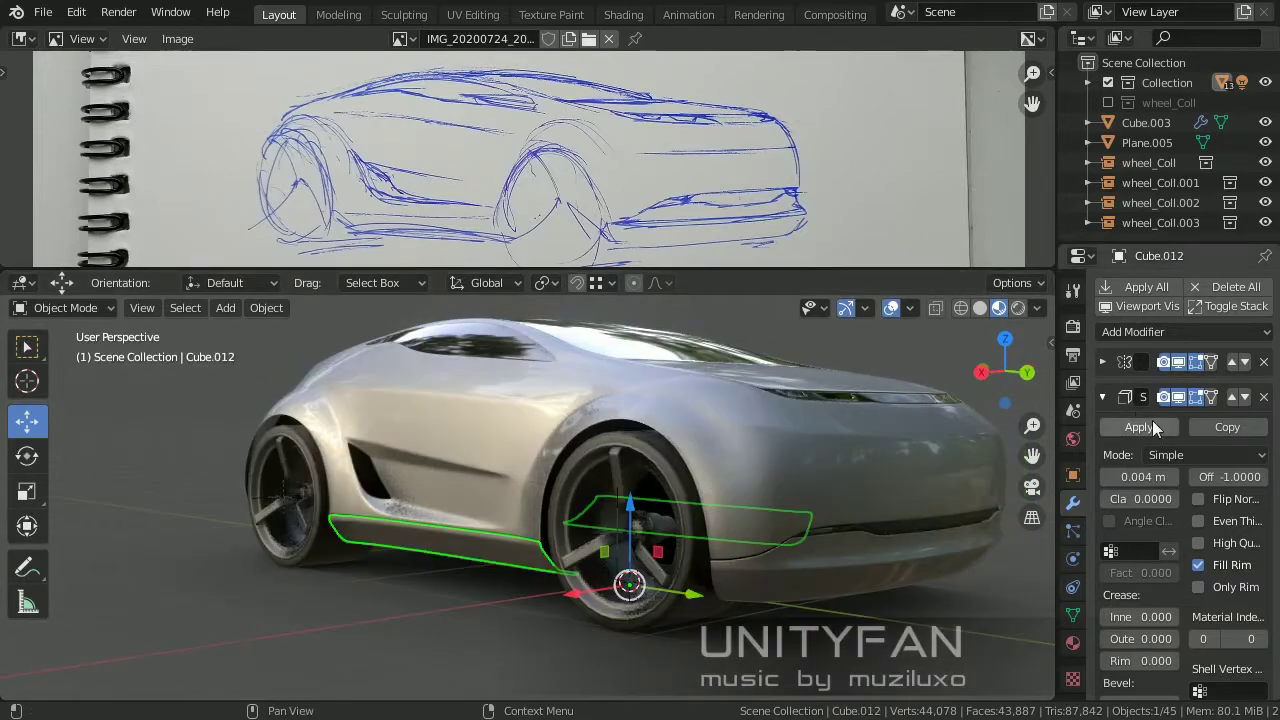
Give the separated sill a new black material, then reselect the car body.
{"action": "left_click", "coordinate": [1073, 643]}
{"action": "left_click", "coordinate": [1180, 375]}
{"action": "left_click", "coordinate": [1220, 574]}
{"action": "left_click", "coordinate": [1237, 432]}
{"action": "mouse_move", "coordinate": [1000, 470]}
{"action": "middle_mouse_down"}
{"action": "mouse_move", "coordinate": [736, 519]}
{"action": "mouse_move", "coordinate": [1051, 444]}
{"action": "mouse_move", "coordinate": [641, 545]}
{"action": "mouse_move", "coordinate": [894, 447]}
{"action": "mouse_move", "coordinate": [793, 504]}
{"action": "mouse_move", "coordinate": [736, 583]}
{"action": "mouse_move", "coordinate": [844, 599]}
{"action": "mouse_move", "coordinate": [876, 525]}
{"action": "mouse_move", "coordinate": [712, 528]}
{"action": "mouse_move", "coordinate": [863, 640]}
{"action": "middle_mouse_up"}
{"action": "left_click", "coordinate": [894, 447]}
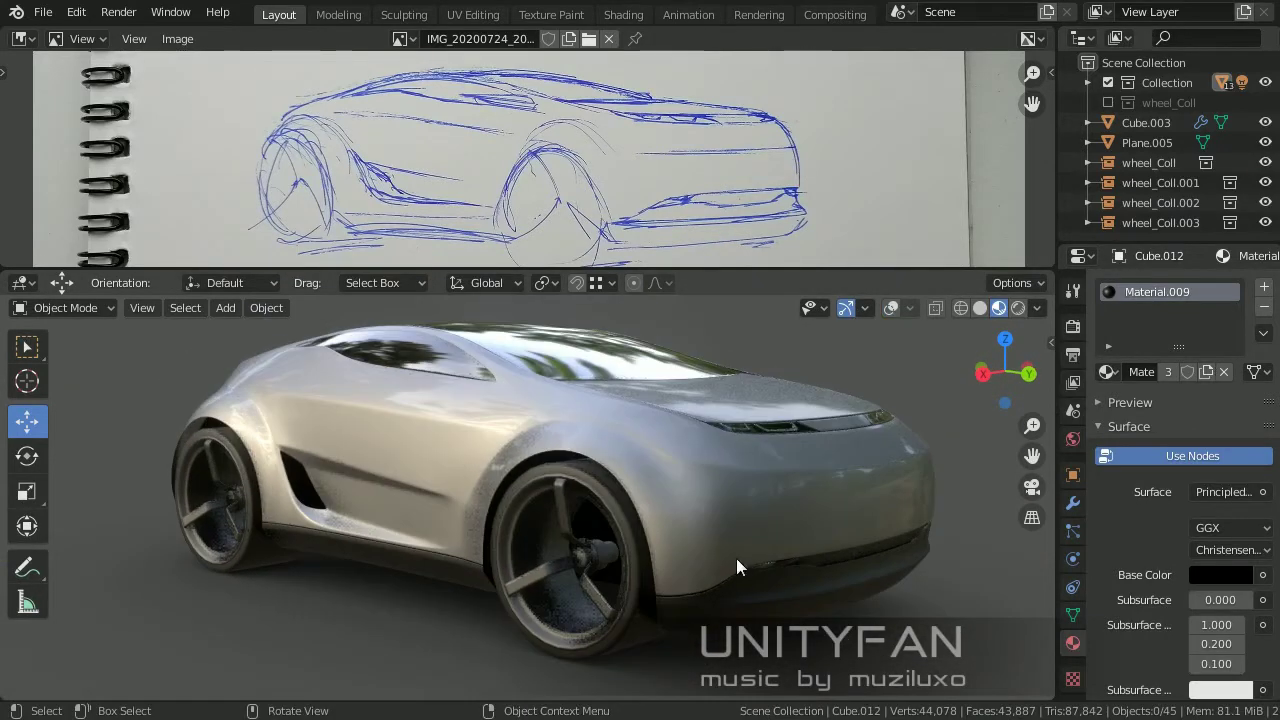
{"action": "mouse_move", "coordinate": [736, 560]}
{"action": "middle_mouse_down"}
{"action": "mouse_move", "coordinate": [607, 420]}
{"action": "mouse_move", "coordinate": [719, 570]}
{"action": "mouse_move", "coordinate": [809, 497]}
{"action": "middle_mouse_up"}
{"action": "left_click", "coordinate": [607, 420]}
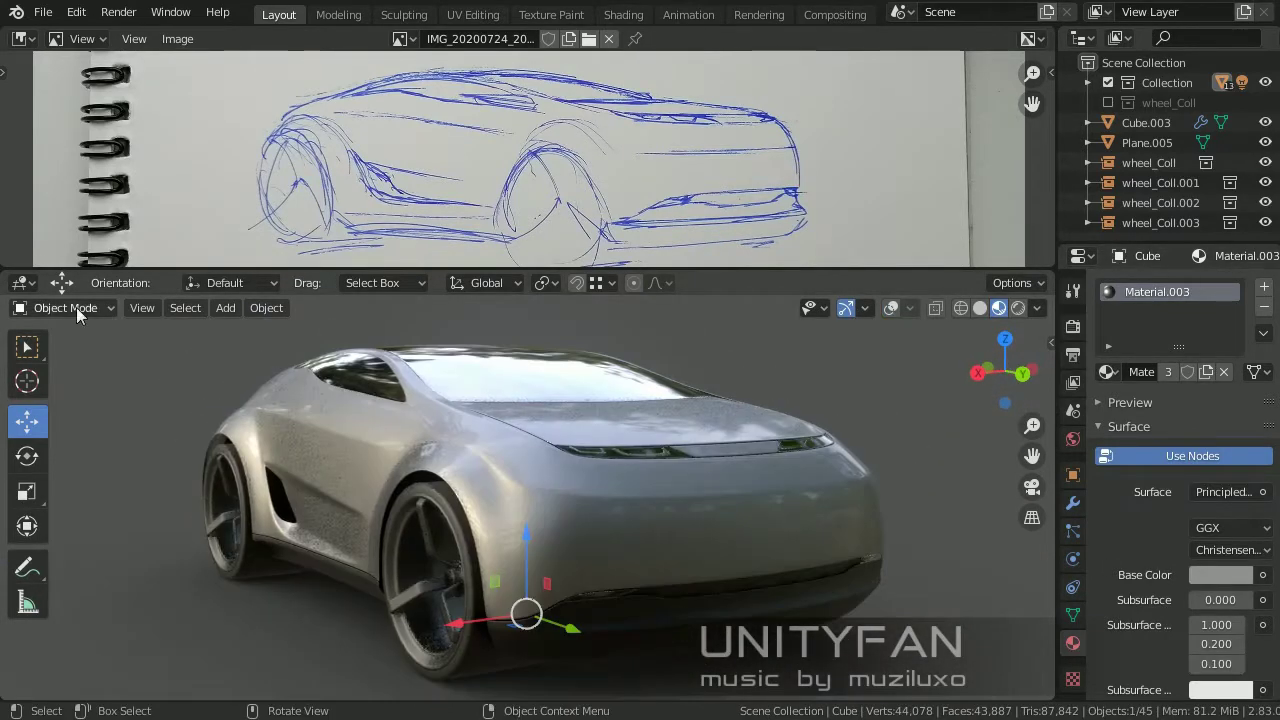
Make the body paint white and raise its metallic value.
{"action": "left_click", "coordinate": [1220, 574]}
{"action": "middle_click_drag", "start_coordinate": [748, 423], "coordinate": [417, 594]}
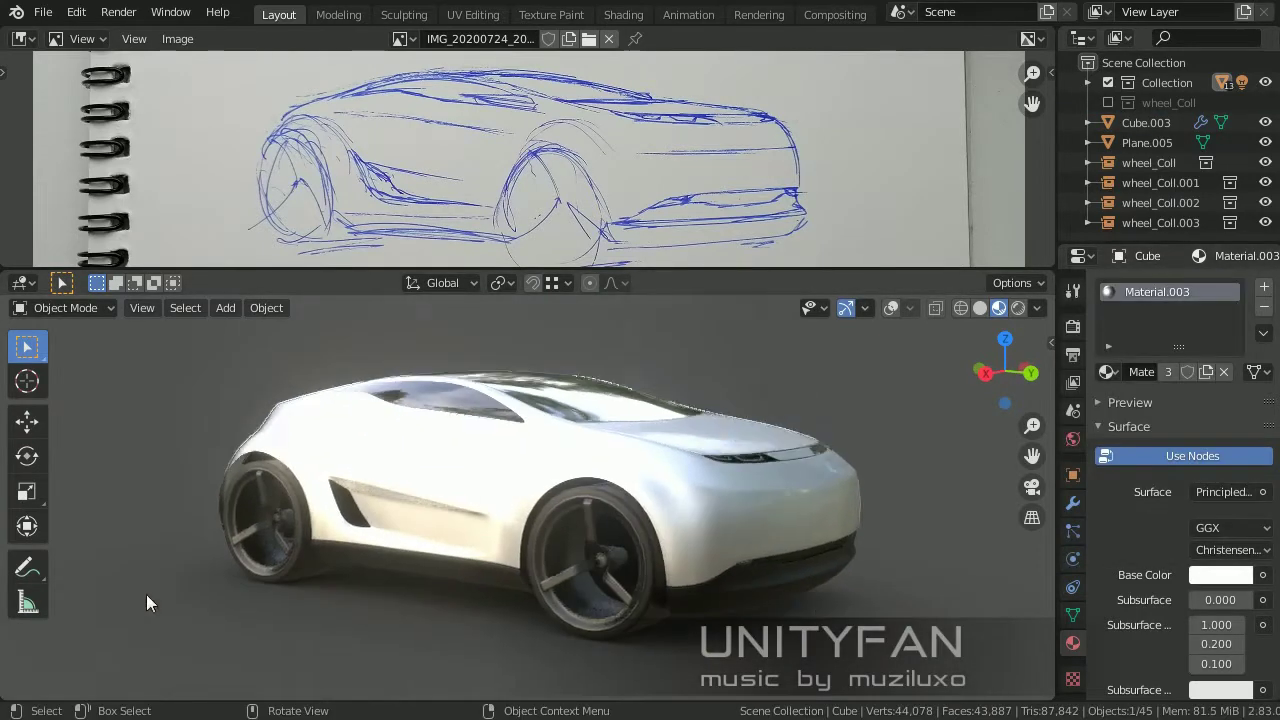
{"action": "left_click_drag", "start_coordinate": [1214, 595], "coordinate": [1228, 598]}
{"action": "middle_click_drag", "start_coordinate": [900, 600], "coordinate": [860, 560]}
Change the viewport preview lighting strength.
{"action": "left_click", "coordinate": [1038, 308]}
{"action": "type", "text": "0."}
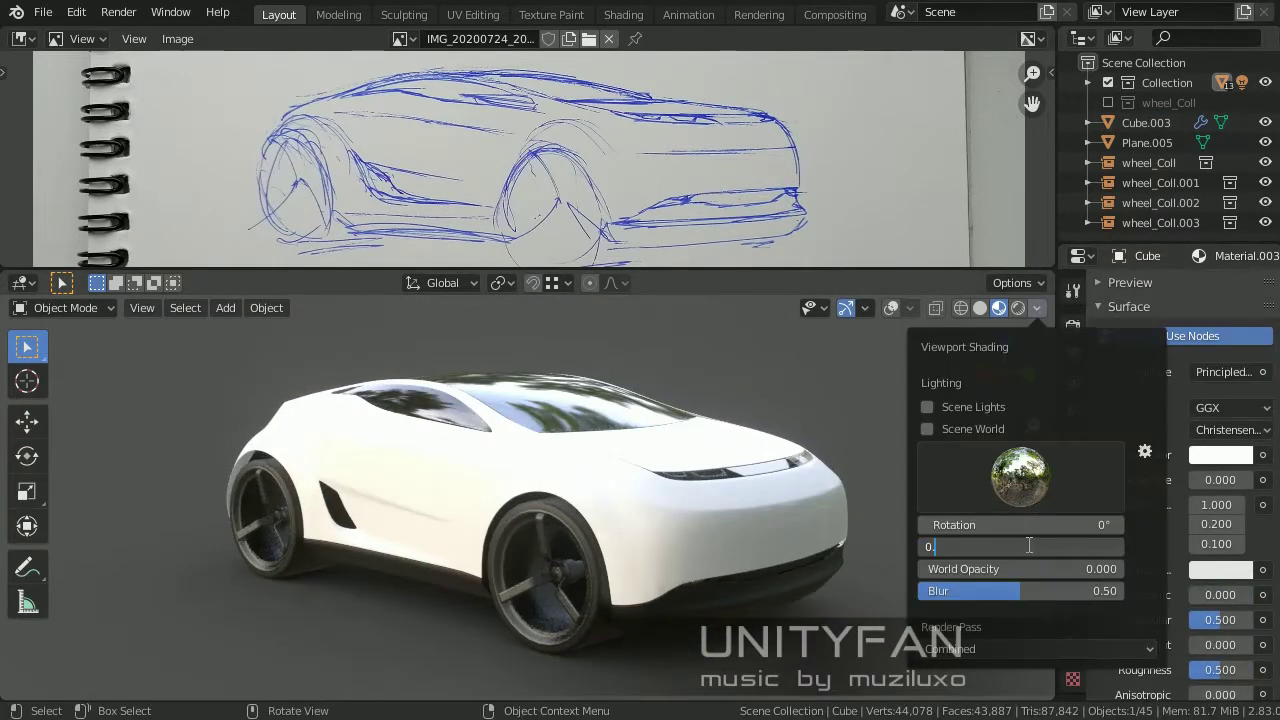
{"action": "key", "text": "Return"}
{"action": "mouse_move", "coordinate": [1029, 545]}
{"action": "middle_mouse_down"}
{"action": "mouse_move", "coordinate": [631, 494]}
{"action": "mouse_move", "coordinate": [591, 534]}
{"action": "middle_mouse_up"}
{"action": "left_click", "coordinate": [1038, 308]}
{"action": "mouse_move", "coordinate": [700, 450]}
{"action": "middle_mouse_down"}
{"action": "mouse_move", "coordinate": [545, 544]}
{"action": "mouse_move", "coordinate": [735, 498]}
{"action": "mouse_move", "coordinate": [1049, 547]}
{"action": "middle_mouse_up"}
Paint the car body red and select the dark front trim piece.
{"action": "left_click", "coordinate": [1220, 454]}
{"action": "left_click_drag", "start_coordinate": [1163, 386], "coordinate": [1250, 386]}
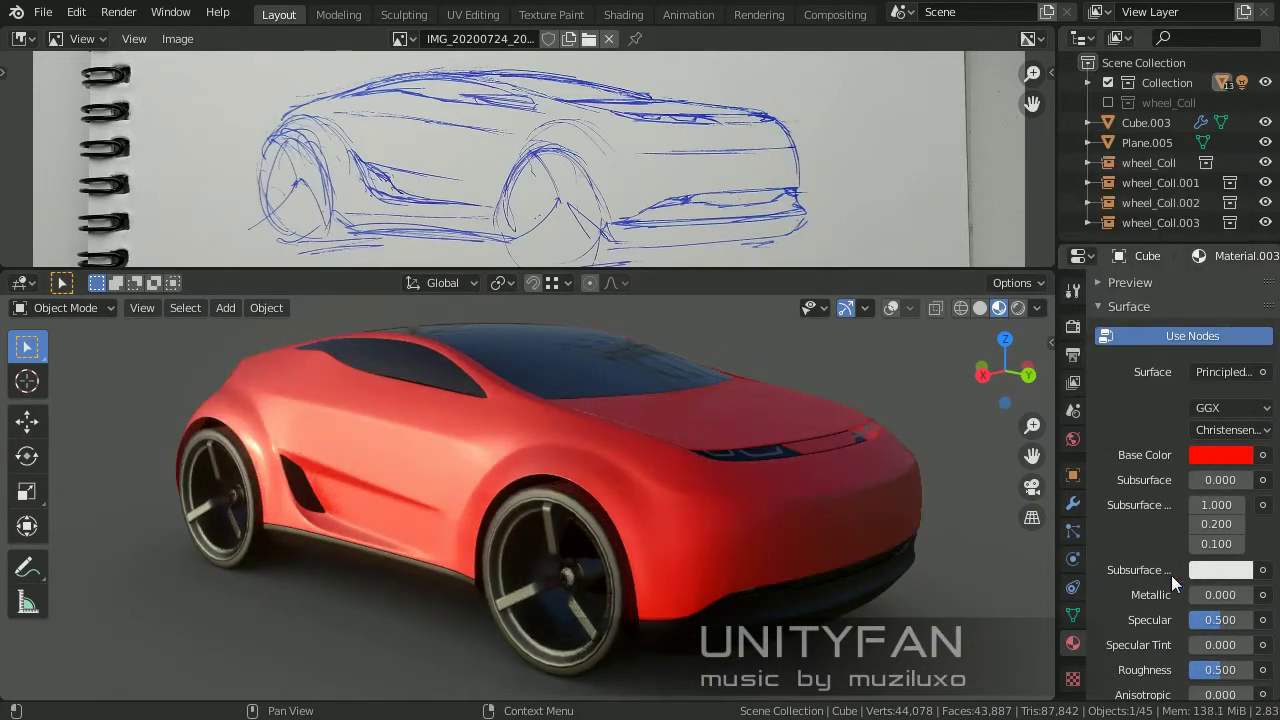
{"action": "scroll", "coordinate": [1171, 575], "scroll_direction": "down", "scroll_amount": 1}
{"action": "left_click_drag", "start_coordinate": [1220, 629], "coordinate": [1160, 629]}
{"action": "mouse_move", "coordinate": [832, 391]}
{"action": "middle_mouse_down"}
{"action": "mouse_move", "coordinate": [826, 478]}
{"action": "mouse_move", "coordinate": [358, 492]}
{"action": "mouse_move", "coordinate": [593, 483]}
{"action": "mouse_move", "coordinate": [786, 550]}
{"action": "mouse_move", "coordinate": [990, 583]}
{"action": "mouse_move", "coordinate": [877, 557]}
{"action": "mouse_move", "coordinate": [826, 583]}
{"action": "mouse_move", "coordinate": [691, 564]}
{"action": "mouse_move", "coordinate": [726, 573]}
{"action": "mouse_move", "coordinate": [652, 571]}
{"action": "mouse_move", "coordinate": [485, 608]}
{"action": "mouse_move", "coordinate": [591, 527]}
{"action": "middle_mouse_up"}
{"action": "left_click", "coordinate": [485, 608]}
Select the front trim's connected faces in edit mode, checking them in wireframe.
{"action": "key", "text": "Tab"}
{"action": "key", "text": "z"}
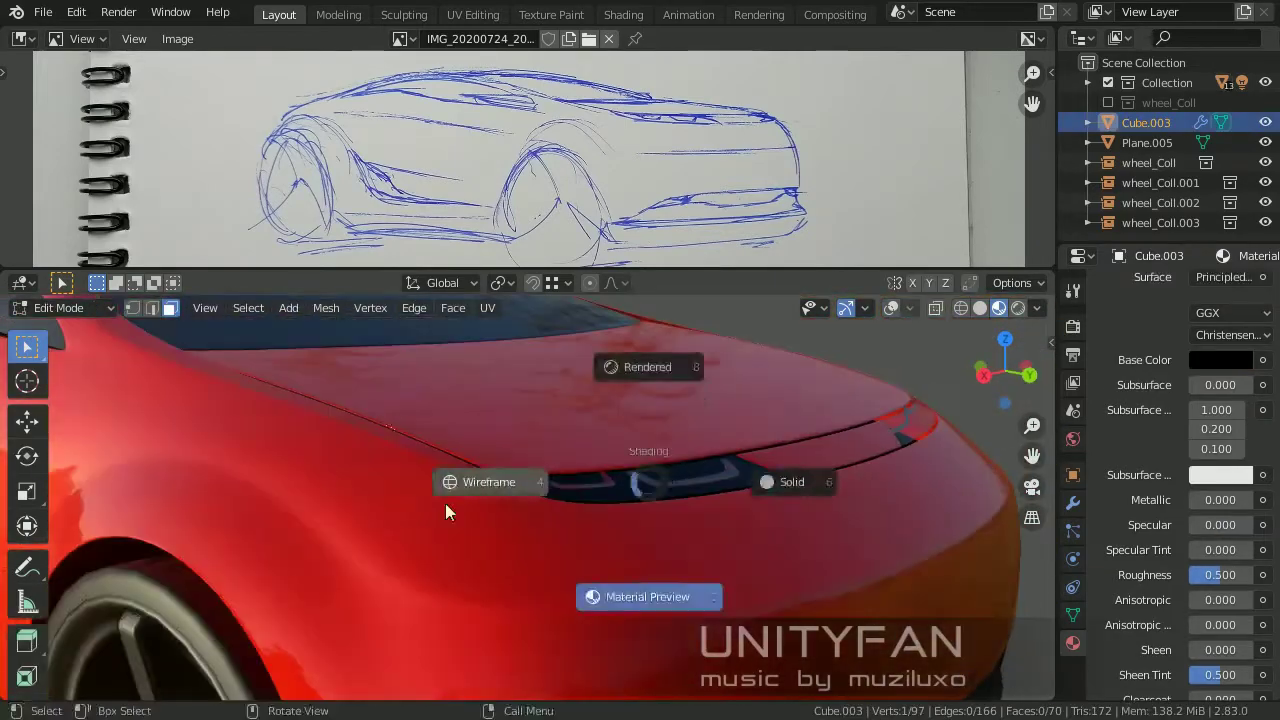
{"action": "left_click", "coordinate": [443, 485]}
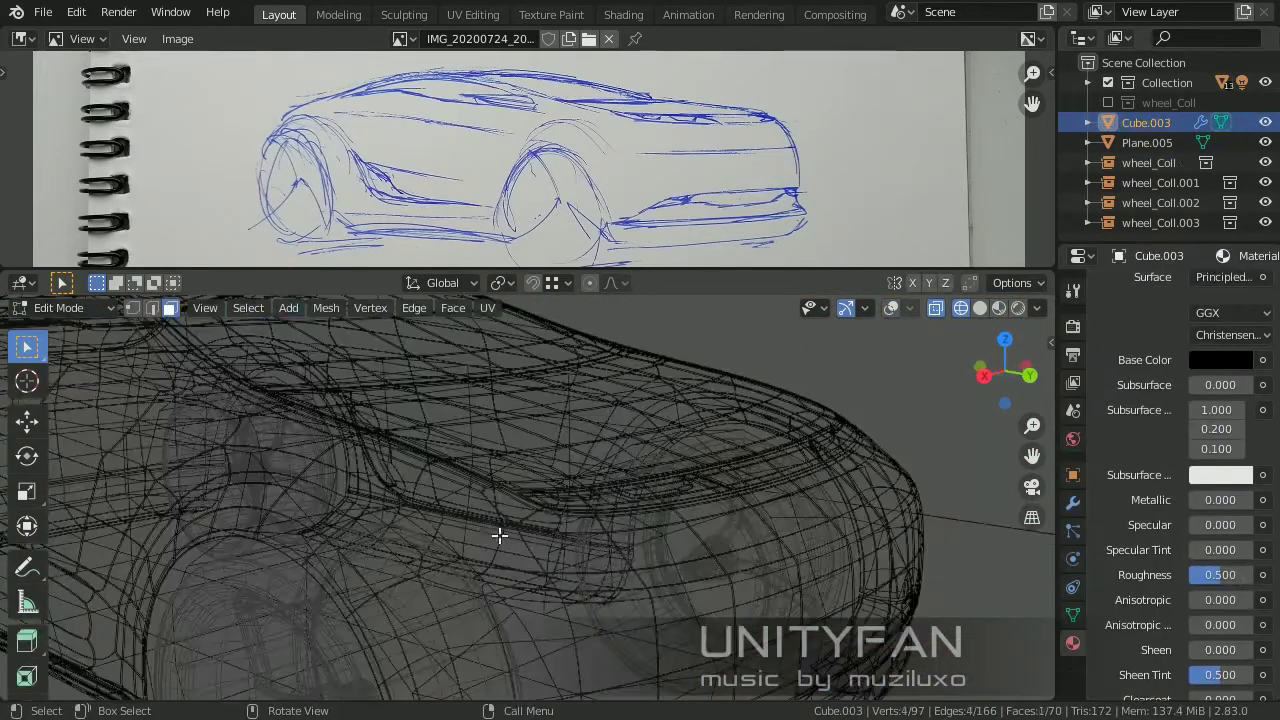
{"action": "scroll", "coordinate": [499, 535], "scroll_direction": "down", "scroll_amount": 5}
{"action": "middle_click_drag", "start_coordinate": [634, 606], "coordinate": [586, 586]}
{"action": "key", "text": "2"}
{"action": "key", "text": "ctrl+l"}
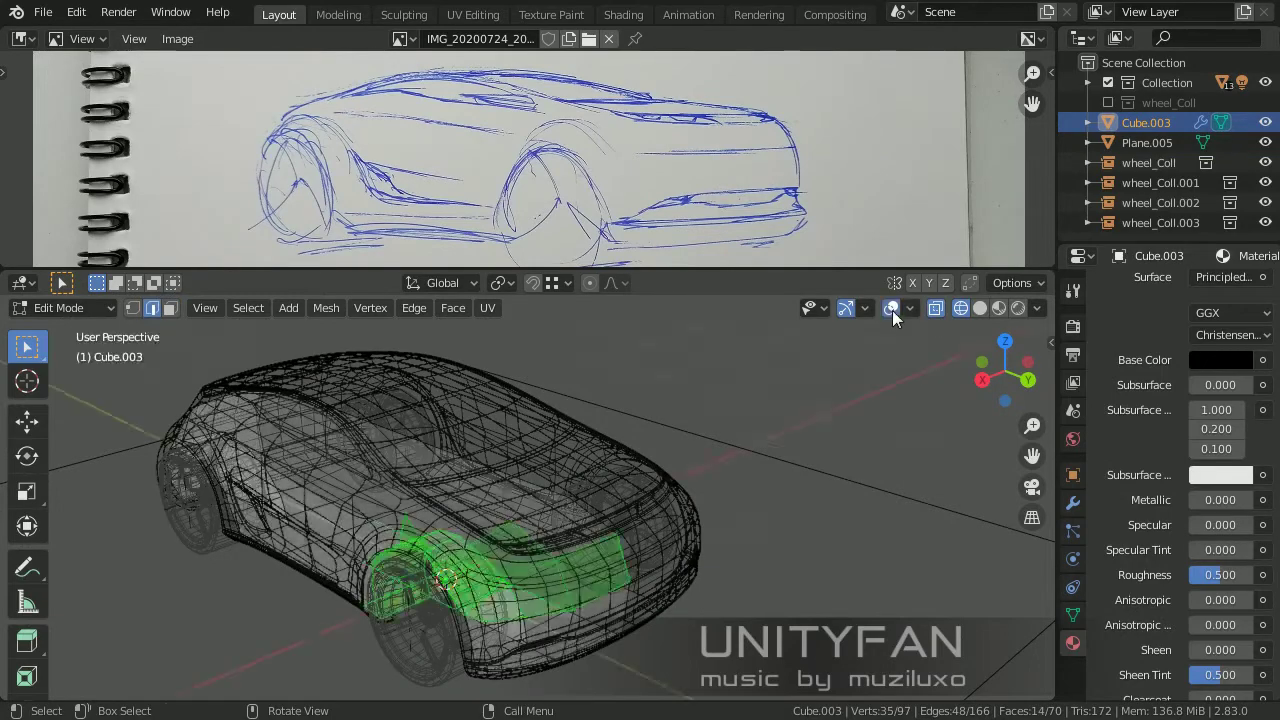
{"action": "scroll", "coordinate": [586, 514], "scroll_direction": "up", "scroll_amount": 5}
{"action": "key", "text": "z"}
{"action": "left_click", "coordinate": [651, 494]}
{"action": "scroll", "coordinate": [437, 497], "scroll_direction": "up", "scroll_amount": 3}
Duplicate a front trim face and enlarge the copy.
{"action": "left_click", "coordinate": [437, 497]}
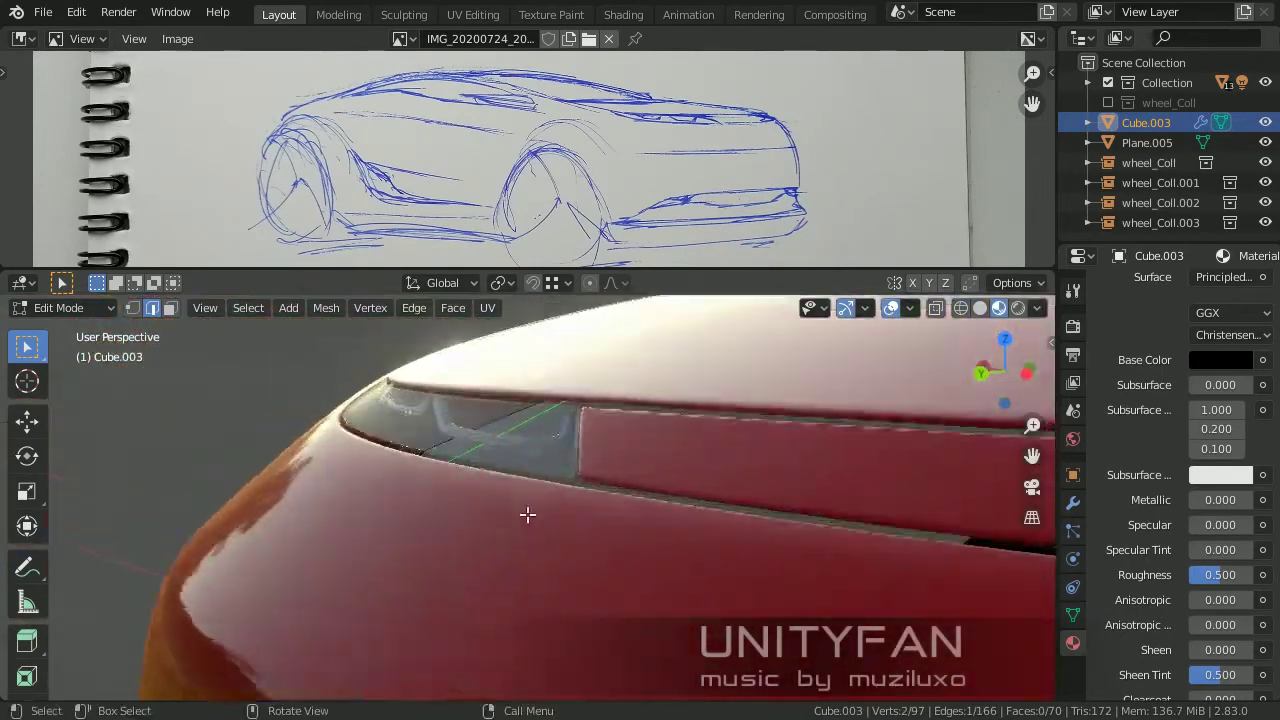
{"action": "mouse_move", "coordinate": [527, 514]}
{"action": "middle_mouse_down"}
{"action": "mouse_move", "coordinate": [543, 489]}
{"action": "mouse_move", "coordinate": [800, 529]}
{"action": "middle_mouse_up"}
{"action": "key", "text": "3"}
{"action": "key", "text": "shift+d"}
{"action": "left_click", "coordinate": [667, 452]}
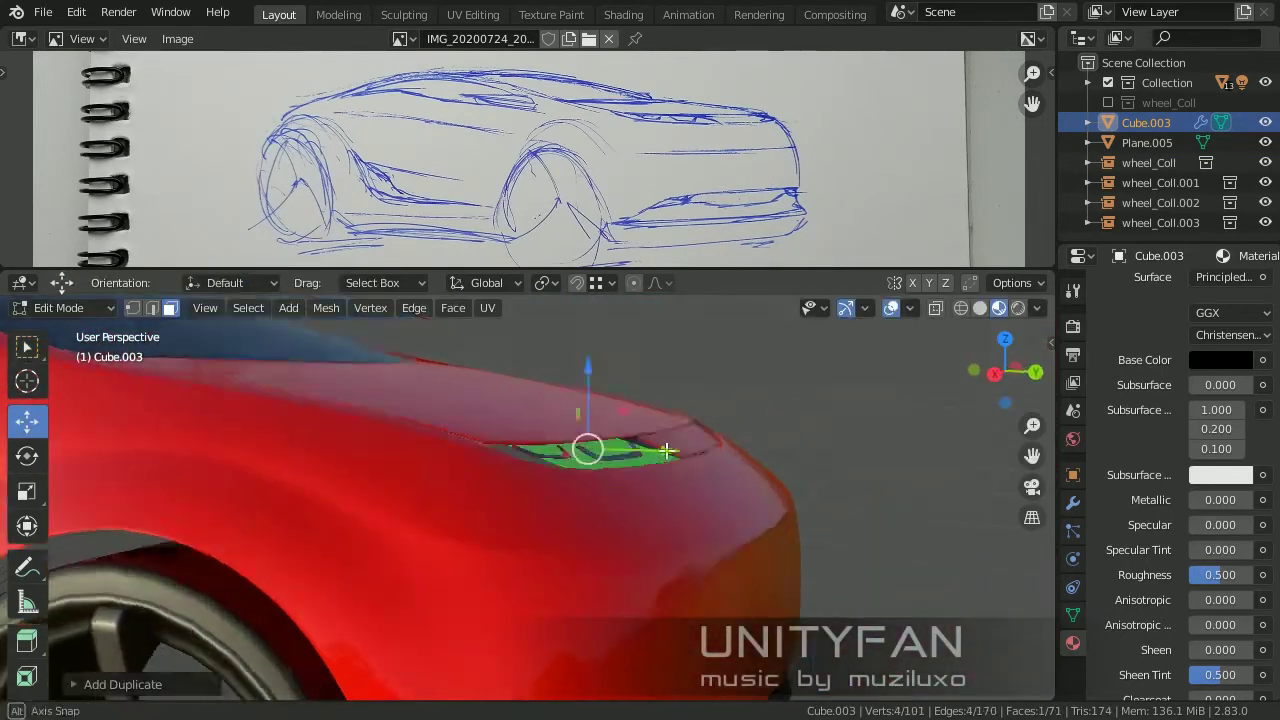
{"action": "key", "text": "g"}
{"action": "left_click", "coordinate": [349, 431]}
{"action": "middle_click_drag", "start_coordinate": [349, 431], "coordinate": [700, 470]}
Move the new face's corner vertices onto the body's front edge.
{"action": "key", "text": "1"}
{"action": "left_click", "coordinate": [725, 480]}
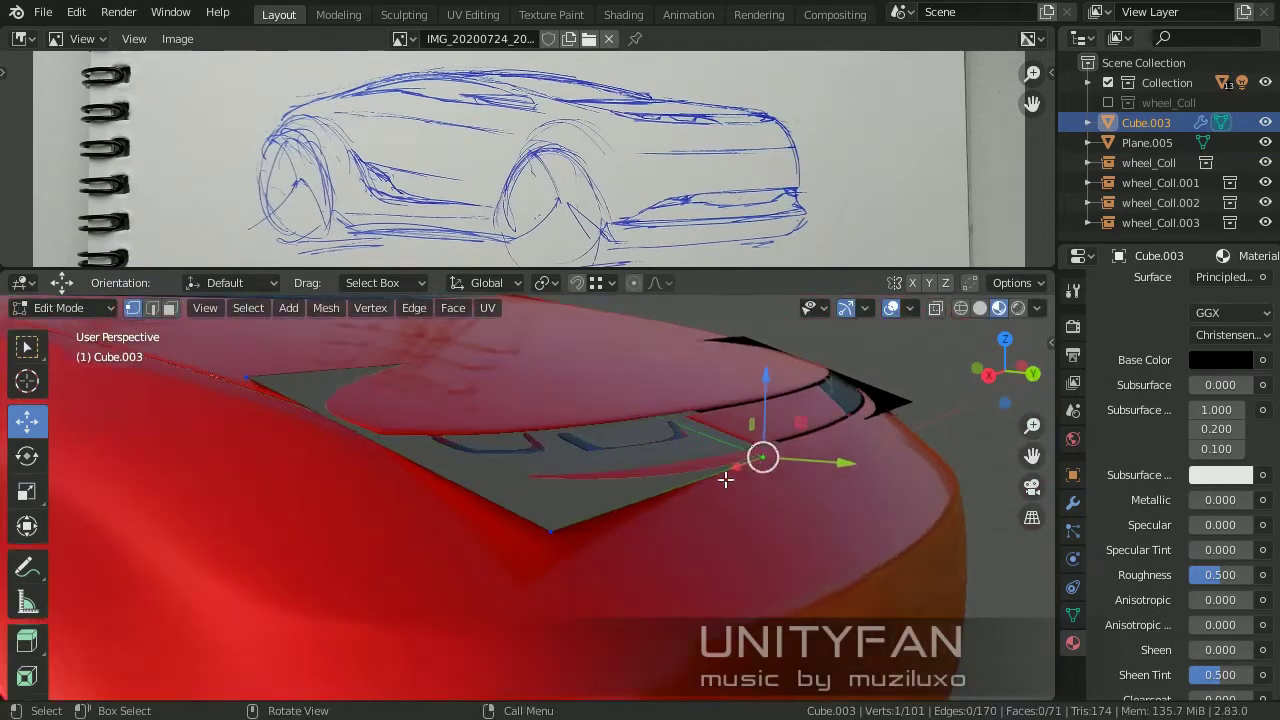
{"action": "mouse_move", "coordinate": [629, 527]}
{"action": "middle_mouse_down"}
{"action": "mouse_move", "coordinate": [591, 457]}
{"action": "mouse_move", "coordinate": [520, 460]}
{"action": "mouse_move", "coordinate": [543, 508]}
{"action": "middle_mouse_up"}
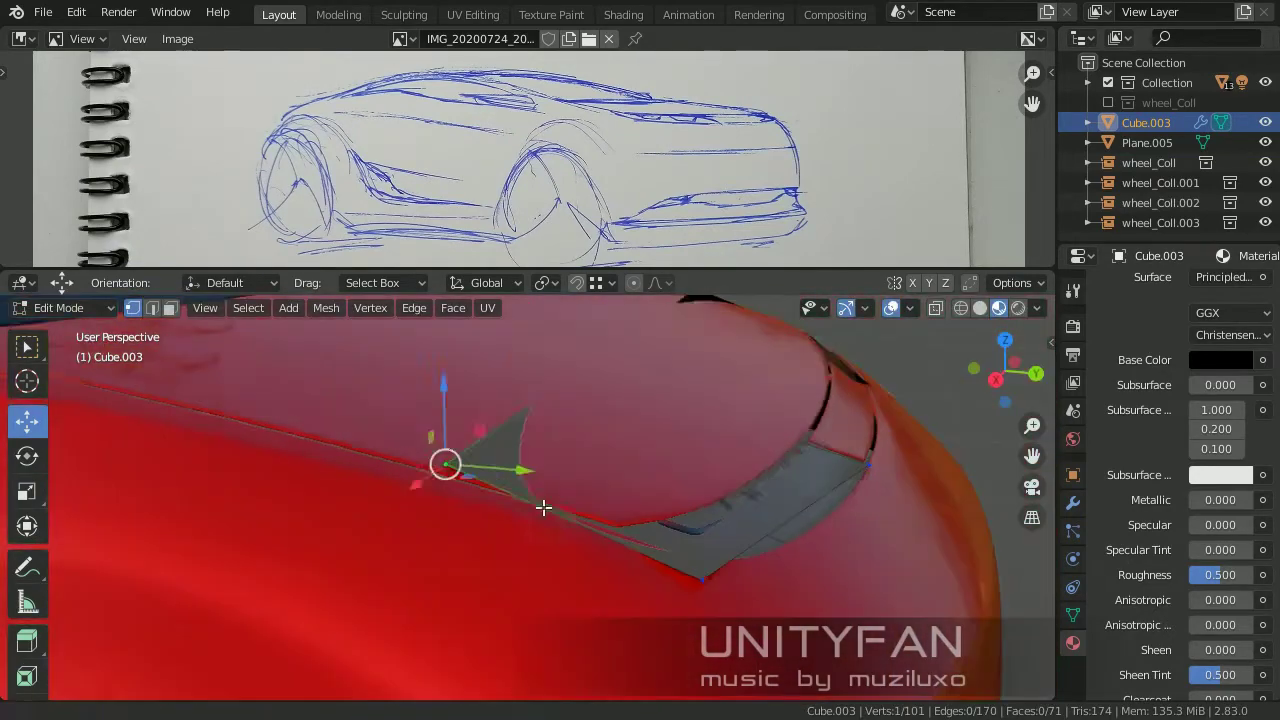
{"action": "key", "text": "shift+x"}
{"action": "left_click", "coordinate": [845, 427]}
{"action": "left_click", "coordinate": [493, 442]}
{"action": "mouse_move", "coordinate": [493, 442]}
{"action": "middle_mouse_down"}
{"action": "mouse_move", "coordinate": [408, 503]}
{"action": "mouse_move", "coordinate": [457, 443]}
{"action": "mouse_move", "coordinate": [454, 511]}
{"action": "mouse_move", "coordinate": [745, 528]}
{"action": "middle_mouse_up"}
{"action": "key", "text": "g"}
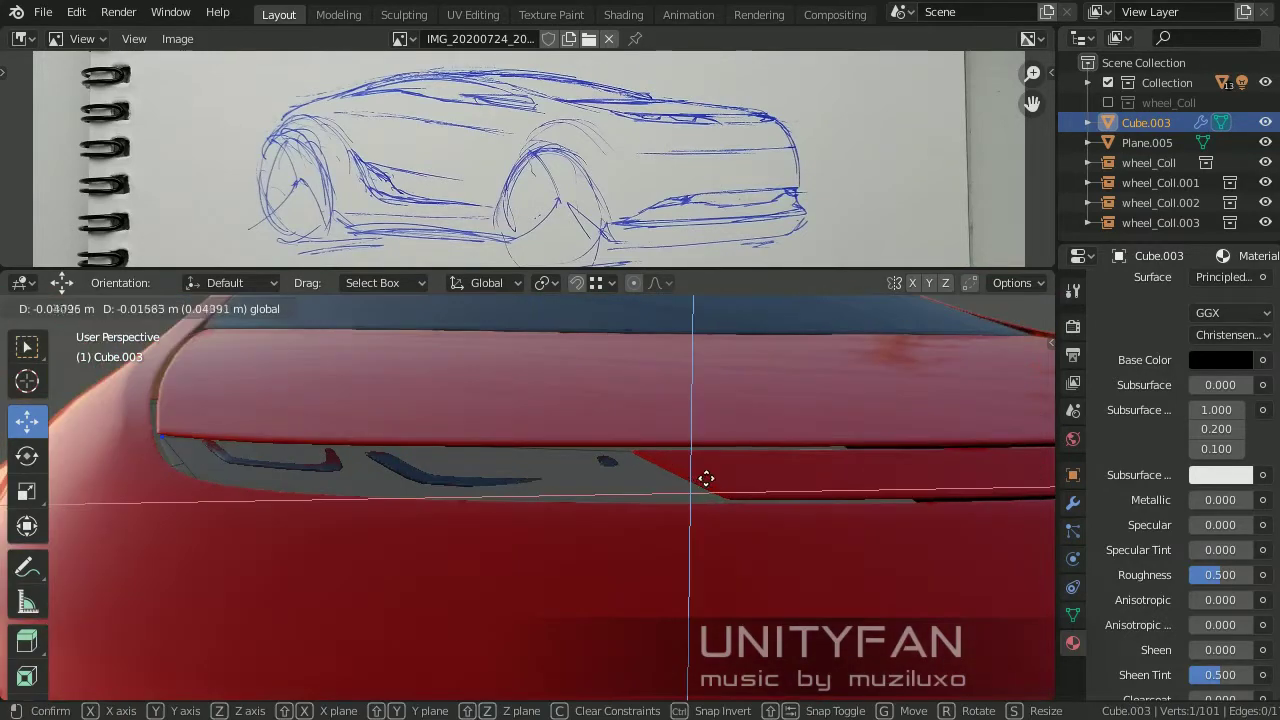
{"action": "left_click", "coordinate": [706, 477]}
Box-select front trim vertices and move them into place near the vents.
{"action": "mouse_move", "coordinate": [706, 477]}
{"action": "middle_mouse_down"}
{"action": "mouse_move", "coordinate": [614, 420]}
{"action": "mouse_move", "coordinate": [666, 451]}
{"action": "middle_mouse_up"}
{"action": "left_click_drag", "start_coordinate": [772, 577], "coordinate": [634, 494]}
{"action": "mouse_move", "coordinate": [634, 494]}
{"action": "middle_mouse_down"}
{"action": "mouse_move", "coordinate": [626, 514]}
{"action": "mouse_move", "coordinate": [540, 501]}
{"action": "middle_mouse_up"}
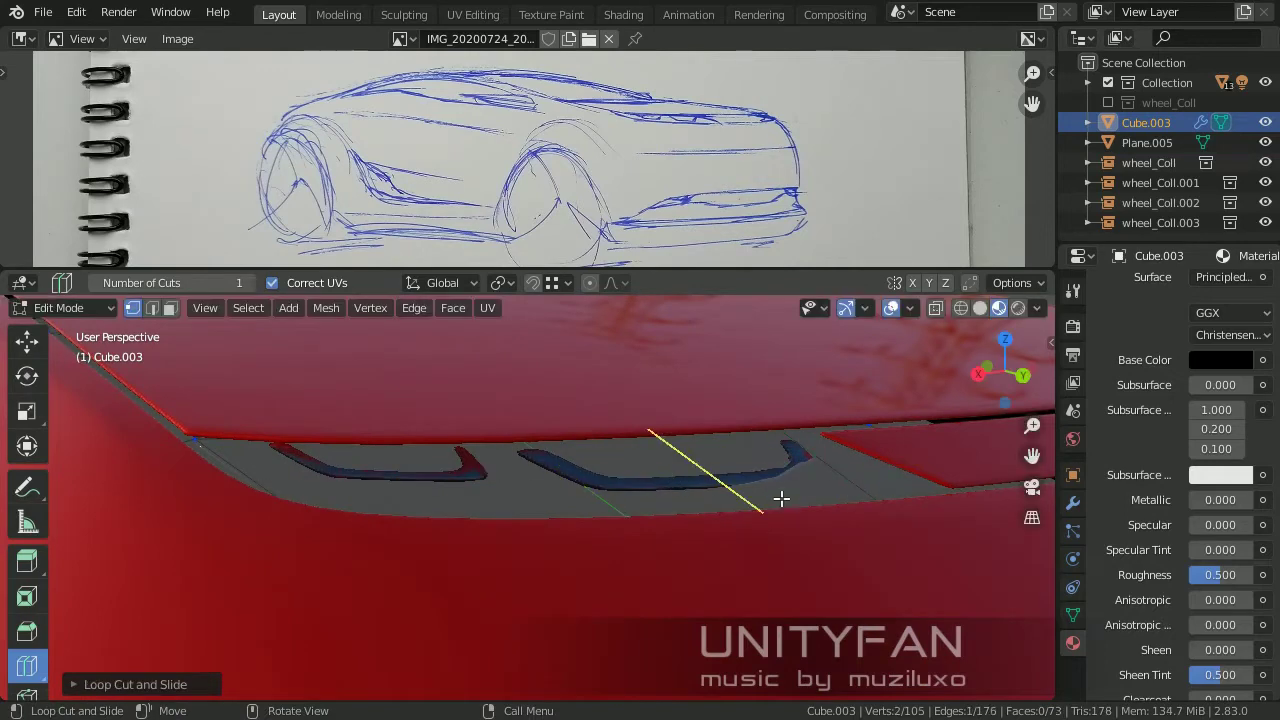
{"action": "key", "text": "g"}
{"action": "left_click", "coordinate": [617, 486]}
Return to object mode and view the whole car with overlays hidden.
{"action": "key", "text": "Tab"}
{"action": "scroll", "coordinate": [810, 387], "scroll_direction": "down", "scroll_amount": 5}
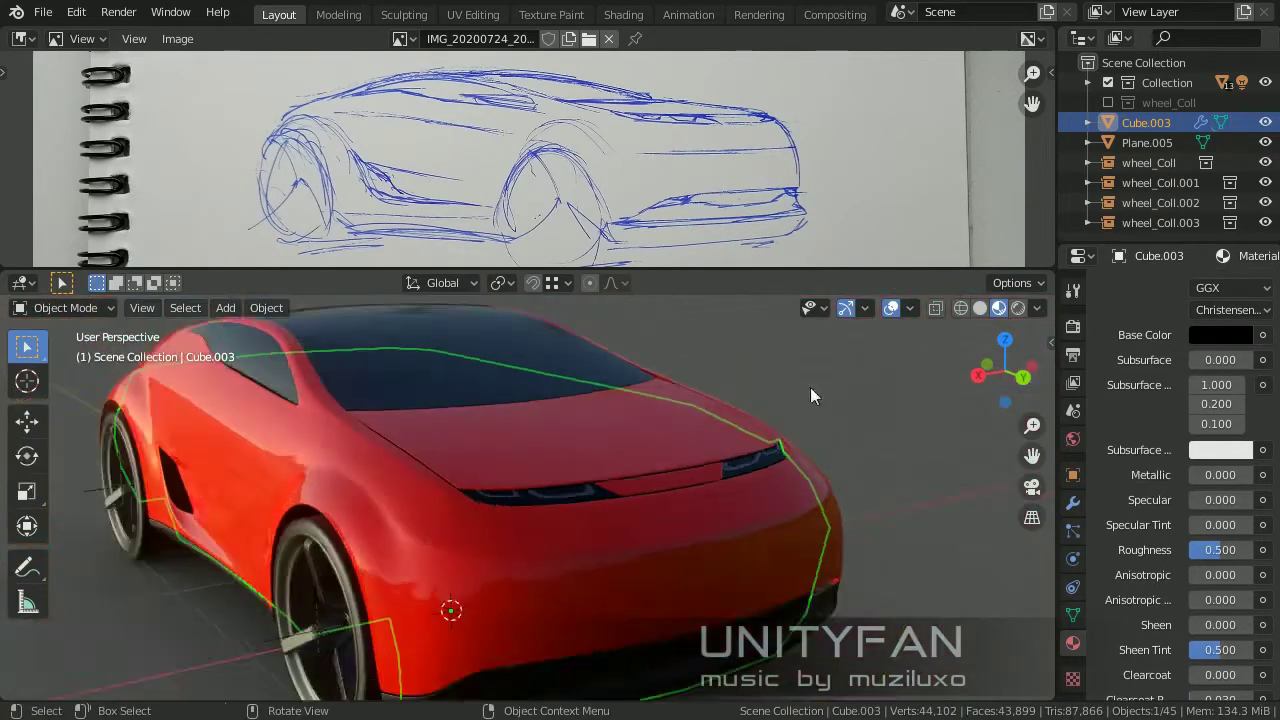
{"action": "mouse_move", "coordinate": [810, 387]}
{"action": "middle_mouse_down"}
{"action": "mouse_move", "coordinate": [742, 482]}
{"action": "mouse_move", "coordinate": [785, 532]}
{"action": "middle_mouse_up"}
{"action": "key", "text": "shift+alt+z"}
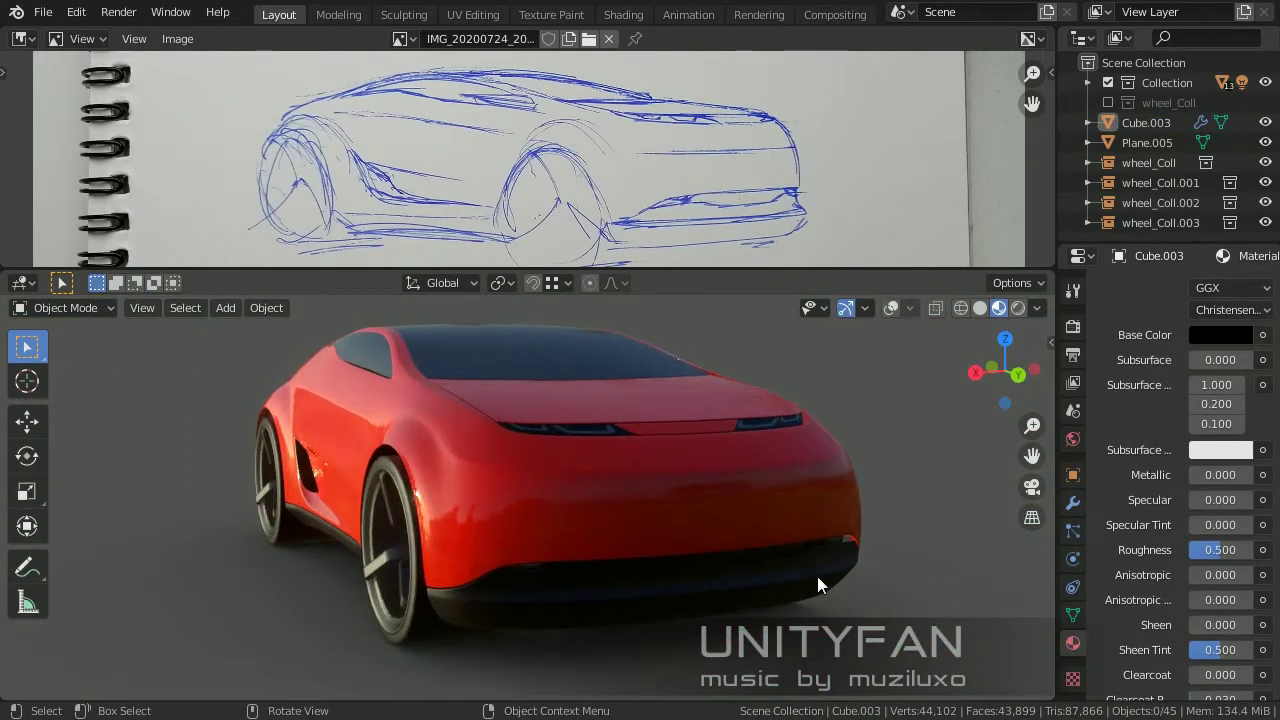
Rotate the viewport HDRI to 172° and orbit to view the shifted reflections.
{"action": "middle_click_drag", "start_coordinate": [817, 584], "coordinate": [760, 545]}
{"action": "left_click", "coordinate": [1037, 308]}
{"action": "left_click_drag", "start_coordinate": [1000, 524], "coordinate": [1100, 524]}
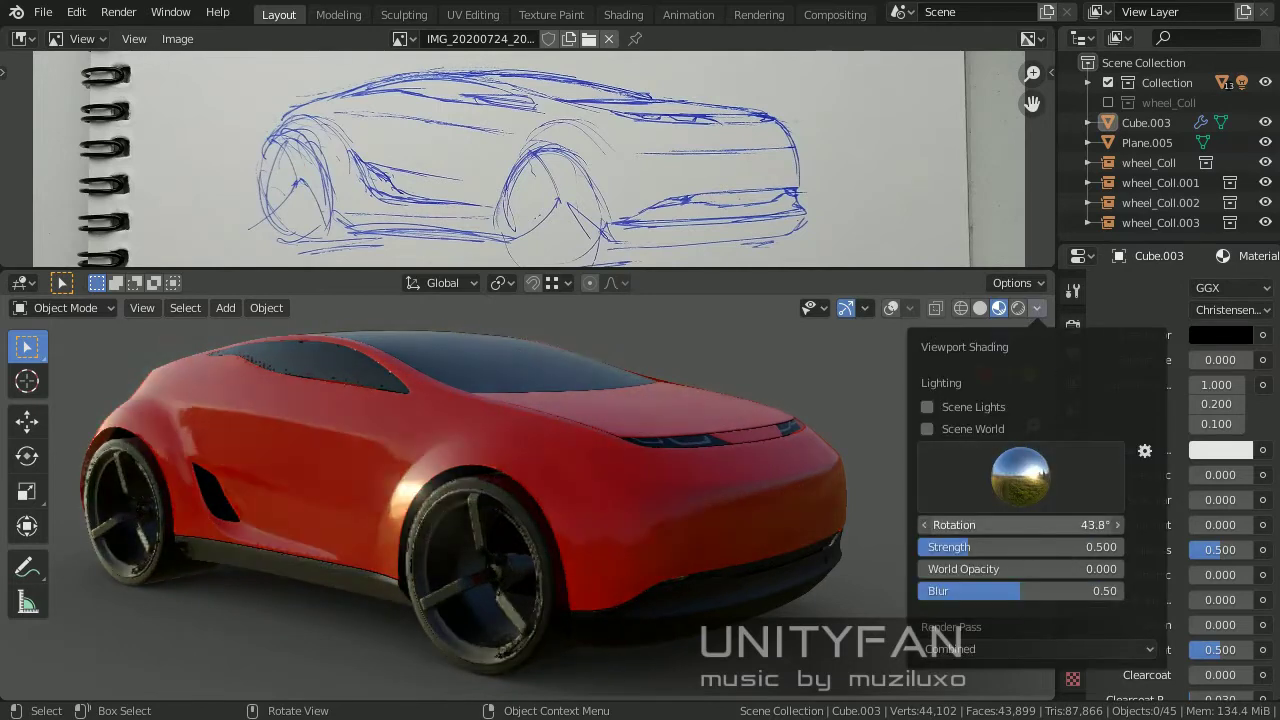
{"action": "left_click_drag", "start_coordinate": [958, 525], "coordinate": [1100, 525]}
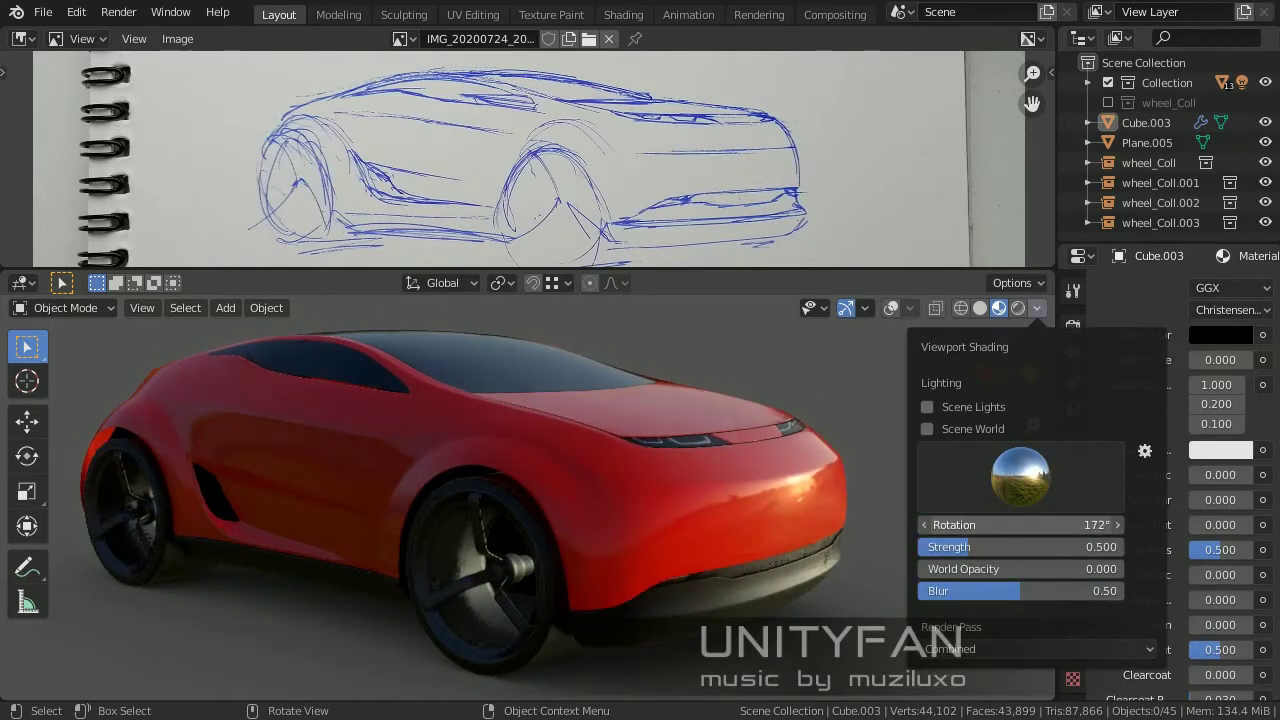
{"action": "mouse_move", "coordinate": [271, 477]}
{"action": "middle_mouse_down"}
{"action": "mouse_move", "coordinate": [694, 451]}
{"action": "mouse_move", "coordinate": [1046, 637]}
{"action": "middle_mouse_up"}
{"action": "scroll", "coordinate": [1113, 407], "scroll_direction": "up", "scroll_amount": 5}
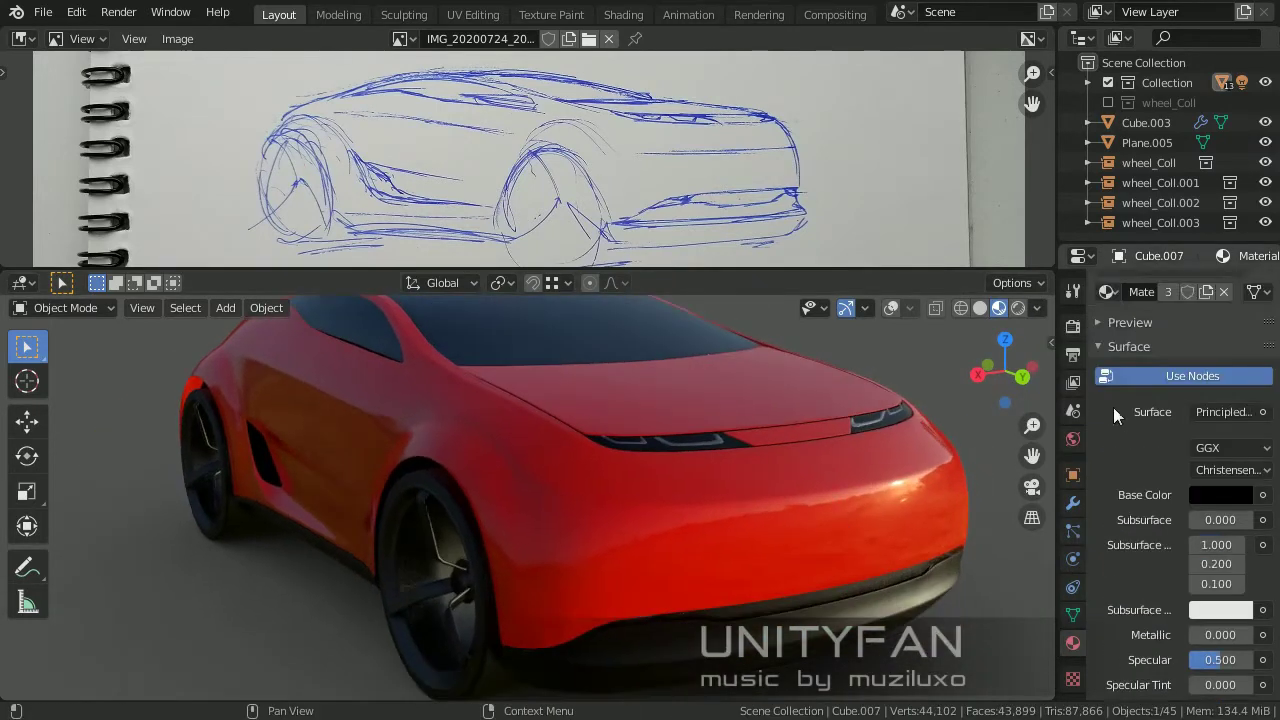
{"action": "left_click_drag", "start_coordinate": [799, 434], "coordinate": [725, 405]}
Change the car body's Base Color to blue, viewing it from the rear.
{"action": "mouse_move", "coordinate": [725, 405]}
{"action": "middle_mouse_down"}
{"action": "mouse_move", "coordinate": [579, 530]}
{"action": "mouse_move", "coordinate": [575, 504]}
{"action": "middle_mouse_up"}
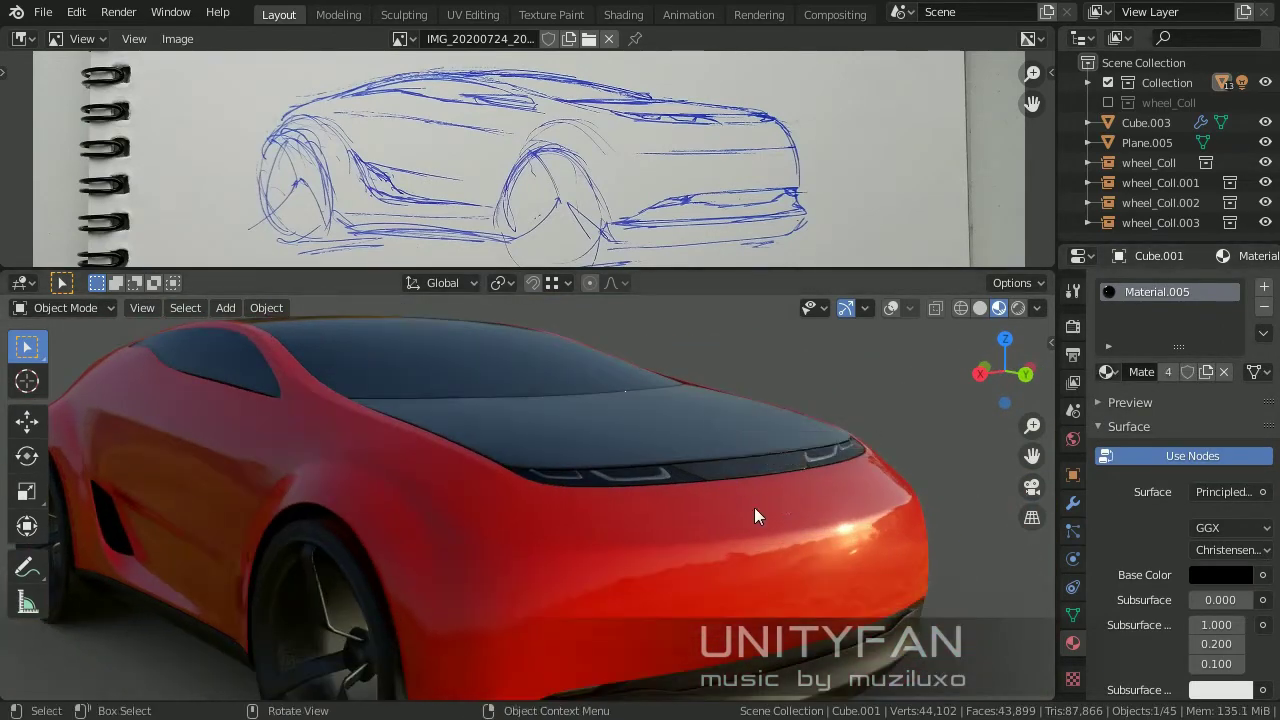
{"action": "mouse_move", "coordinate": [754, 507]}
{"action": "middle_mouse_down"}
{"action": "mouse_move", "coordinate": [720, 534]}
{"action": "mouse_move", "coordinate": [761, 531]}
{"action": "middle_mouse_up"}
{"action": "left_click", "coordinate": [1220, 575]}
{"action": "left_click_drag", "start_coordinate": [1218, 390], "coordinate": [1204, 349]}
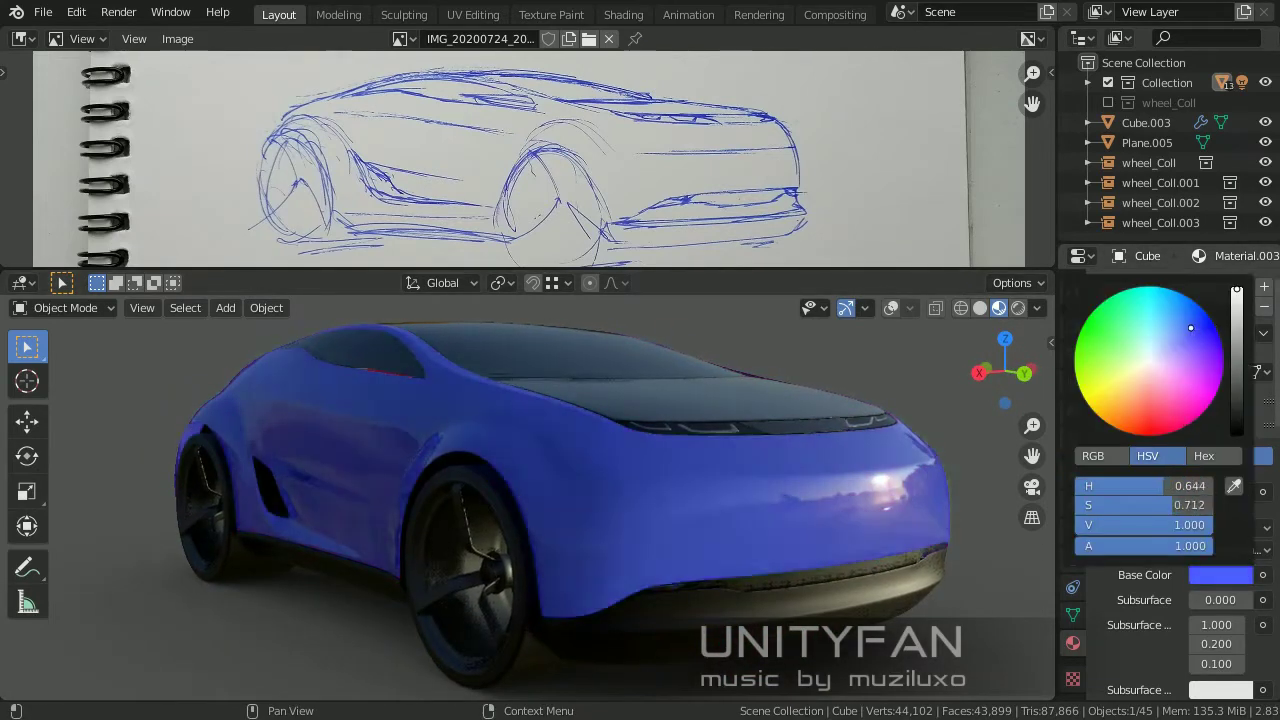
{"action": "scroll", "coordinate": [1204, 349], "scroll_direction": "down", "scroll_amount": 5}
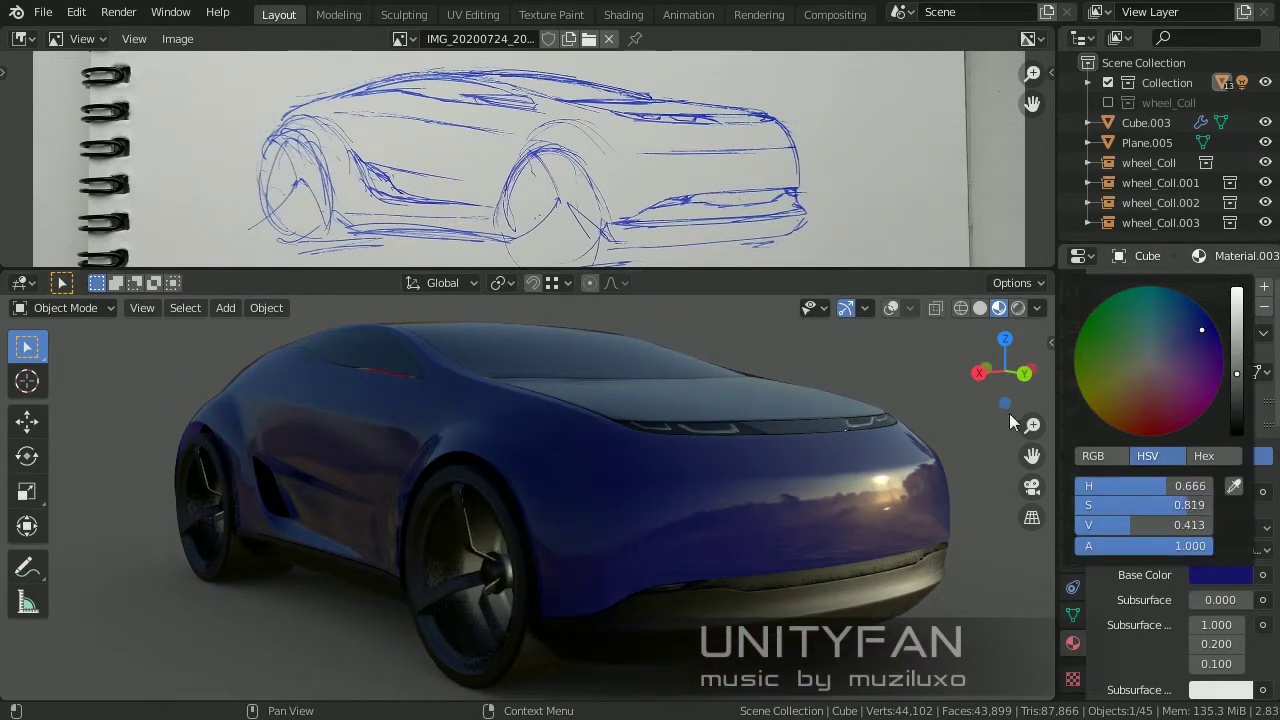
Orbit to a front-left angle and bring up a different HDRI for the viewport lighting.
{"action": "mouse_move", "coordinate": [1009, 413]}
{"action": "middle_mouse_down"}
{"action": "mouse_move", "coordinate": [760, 506]}
{"action": "mouse_move", "coordinate": [850, 498]}
{"action": "mouse_move", "coordinate": [805, 500]}
{"action": "middle_mouse_up"}
{"action": "middle_click_drag", "start_coordinate": [870, 568], "coordinate": [183, 572]}
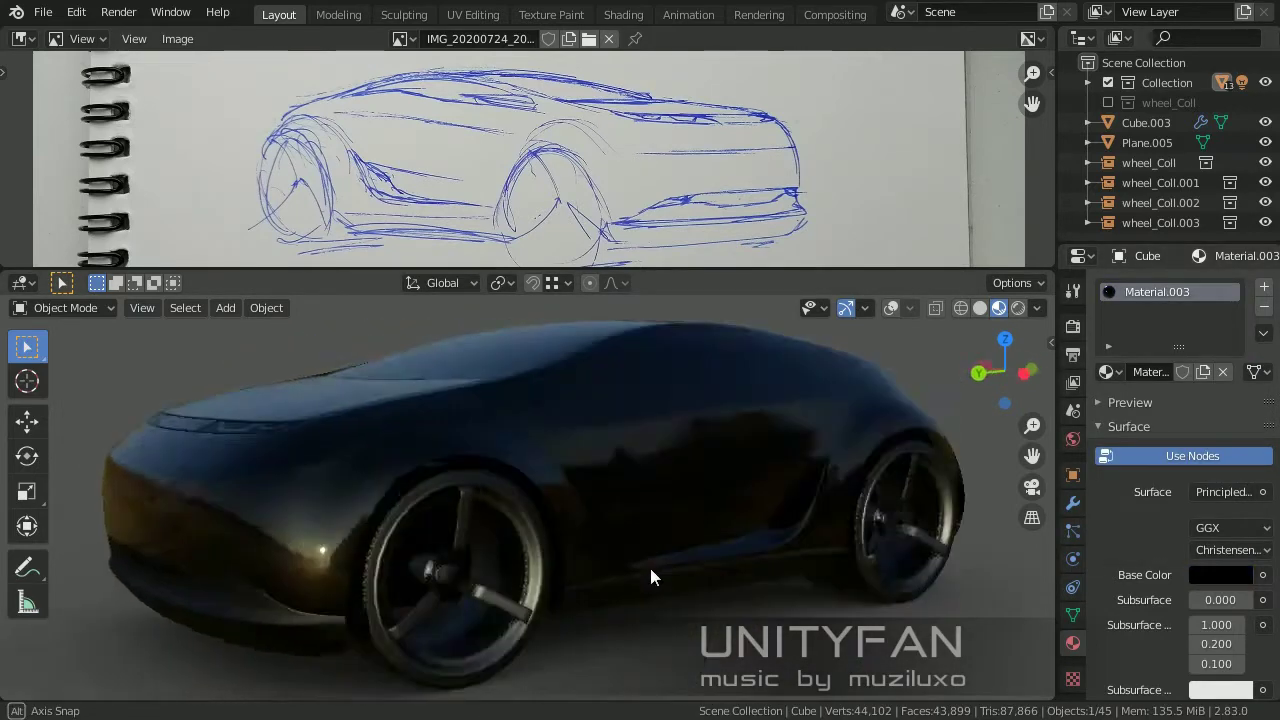
{"action": "left_click", "coordinate": [1037, 308]}
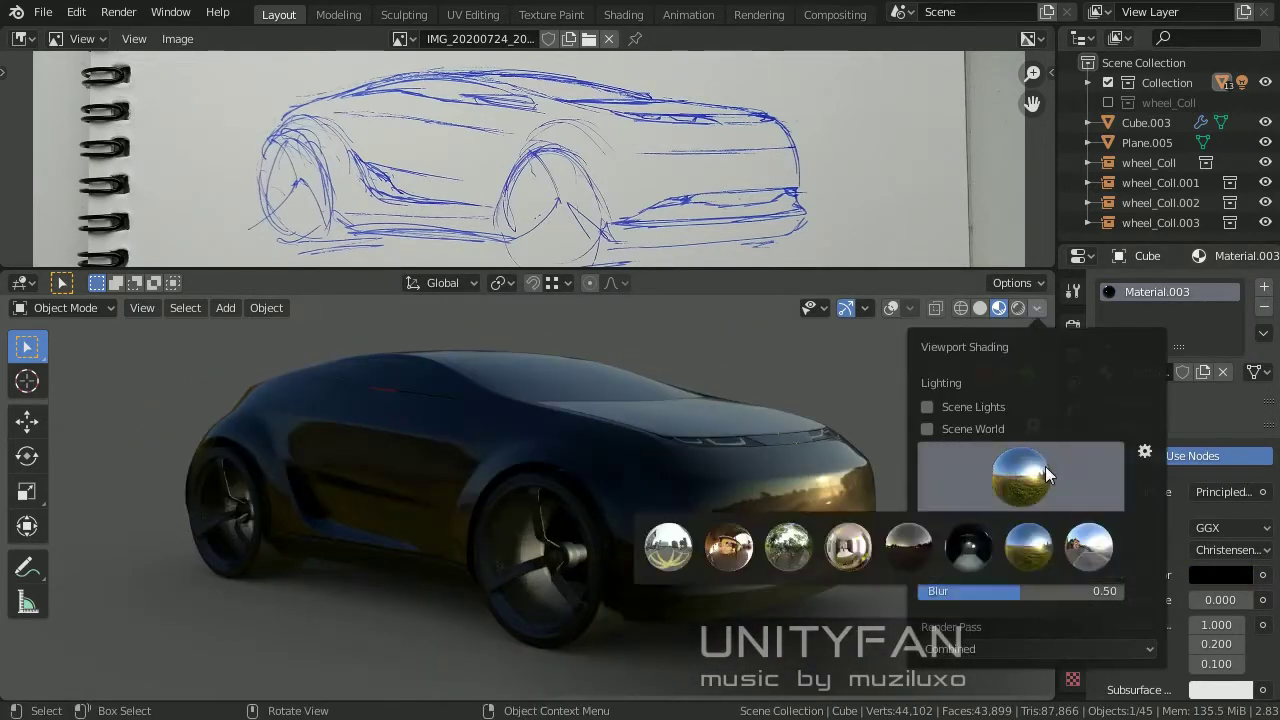
Check the dark front trim piece's base colour, then reselect the main car body.
{"action": "mouse_move", "coordinate": [787, 588]}
{"action": "middle_mouse_down"}
{"action": "mouse_move", "coordinate": [560, 590]}
{"action": "mouse_move", "coordinate": [823, 508]}
{"action": "middle_mouse_up"}
{"action": "left_click", "coordinate": [823, 508]}
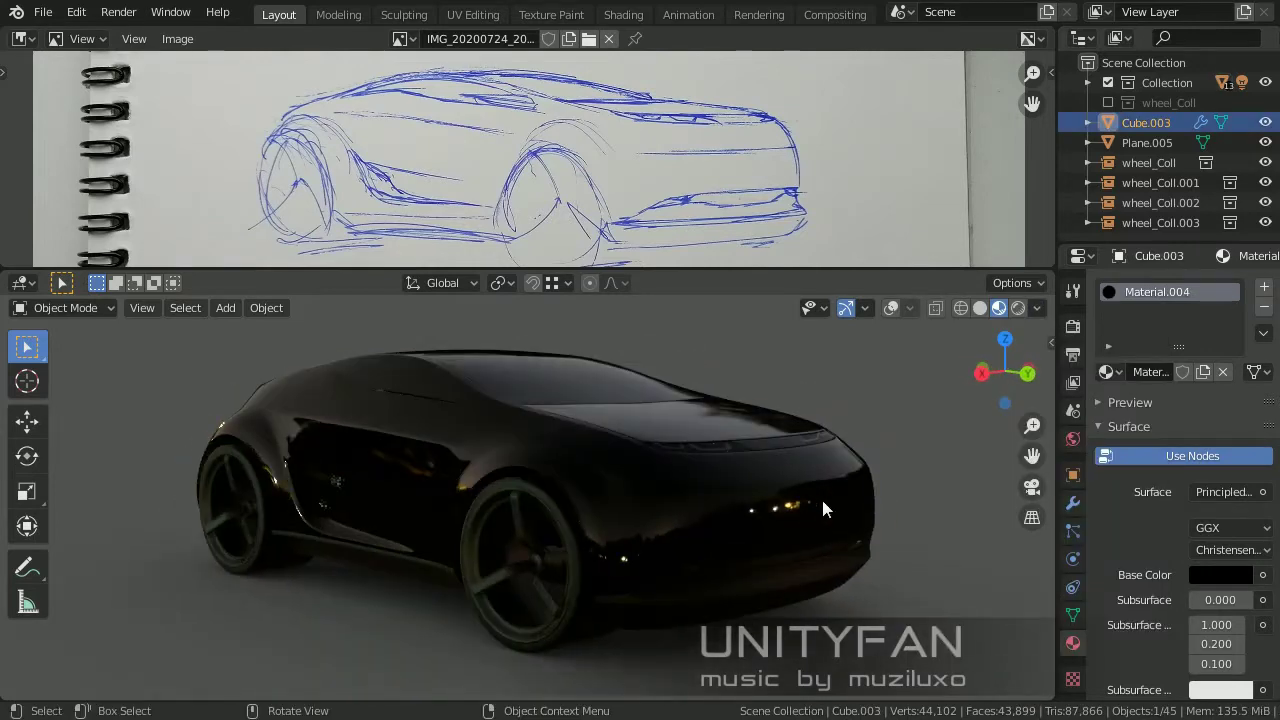
{"action": "left_click", "coordinate": [1220, 575]}
{"action": "left_click", "coordinate": [1220, 575]}
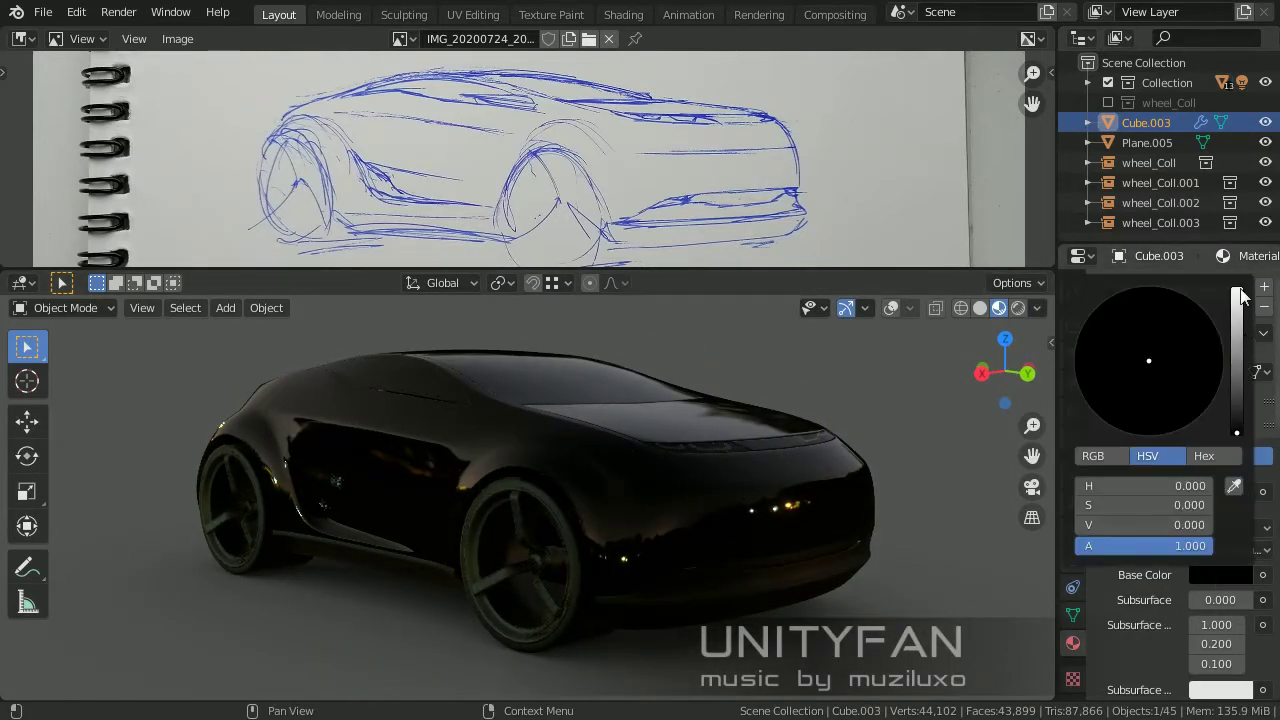
{"action": "left_click", "coordinate": [850, 430]}
Set the body paint to white and raise its Clearcoat to 1.000.
{"action": "left_click", "coordinate": [1220, 575]}
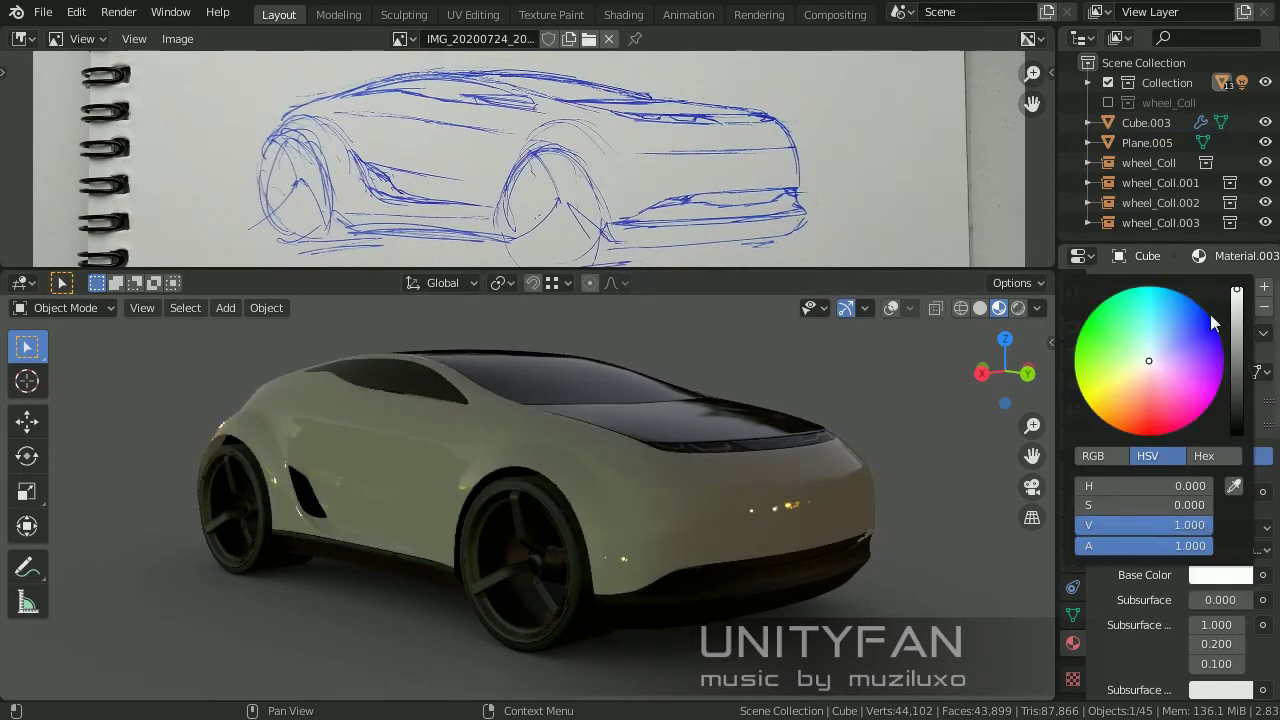
{"action": "left_click", "coordinate": [1037, 308]}
{"action": "mouse_move", "coordinate": [935, 444]}
{"action": "middle_mouse_down"}
{"action": "mouse_move", "coordinate": [761, 528]}
{"action": "mouse_move", "coordinate": [799, 496]}
{"action": "middle_mouse_up"}
{"action": "scroll", "coordinate": [1155, 583], "scroll_direction": "down", "scroll_amount": 3}
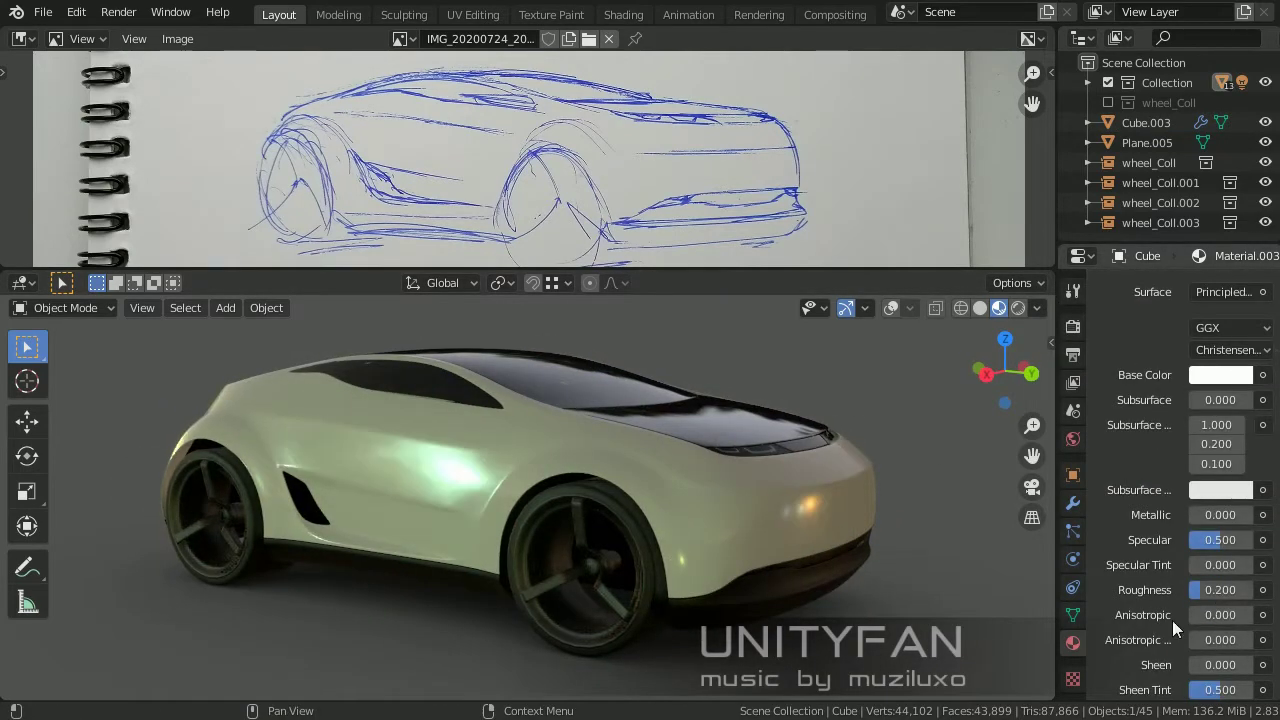
{"action": "scroll", "coordinate": [1142, 623], "scroll_direction": "down", "scroll_amount": 3}
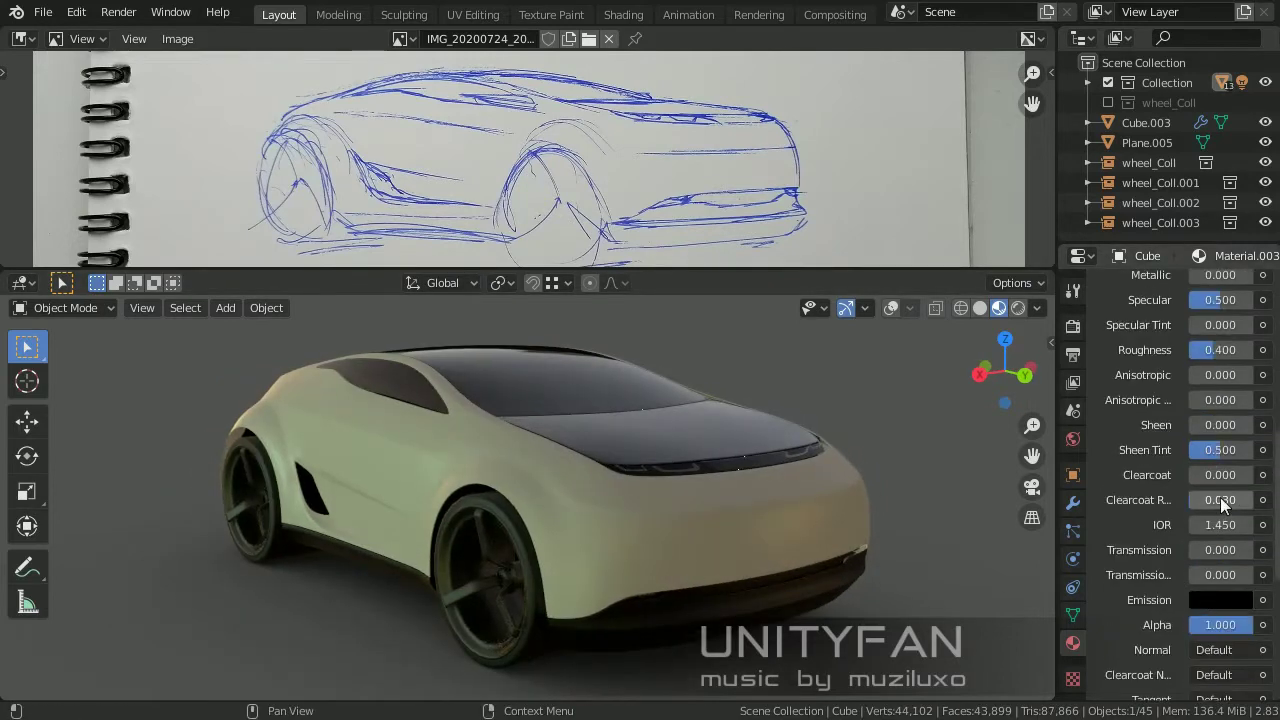
{"action": "left_click_drag", "start_coordinate": [1220, 474], "coordinate": [1241, 480]}
Try a couple of different HDRIs for the viewport lighting.
{"action": "mouse_move", "coordinate": [1000, 500]}
{"action": "middle_mouse_down"}
{"action": "mouse_move", "coordinate": [896, 541]}
{"action": "mouse_move", "coordinate": [667, 532]}
{"action": "mouse_move", "coordinate": [850, 525]}
{"action": "mouse_move", "coordinate": [803, 568]}
{"action": "mouse_move", "coordinate": [933, 596]}
{"action": "mouse_move", "coordinate": [859, 609]}
{"action": "mouse_move", "coordinate": [747, 602]}
{"action": "mouse_move", "coordinate": [880, 560]}
{"action": "middle_mouse_up"}
{"action": "left_click", "coordinate": [1037, 308]}
{"action": "left_click", "coordinate": [788, 547]}
{"action": "left_click", "coordinate": [1037, 308]}
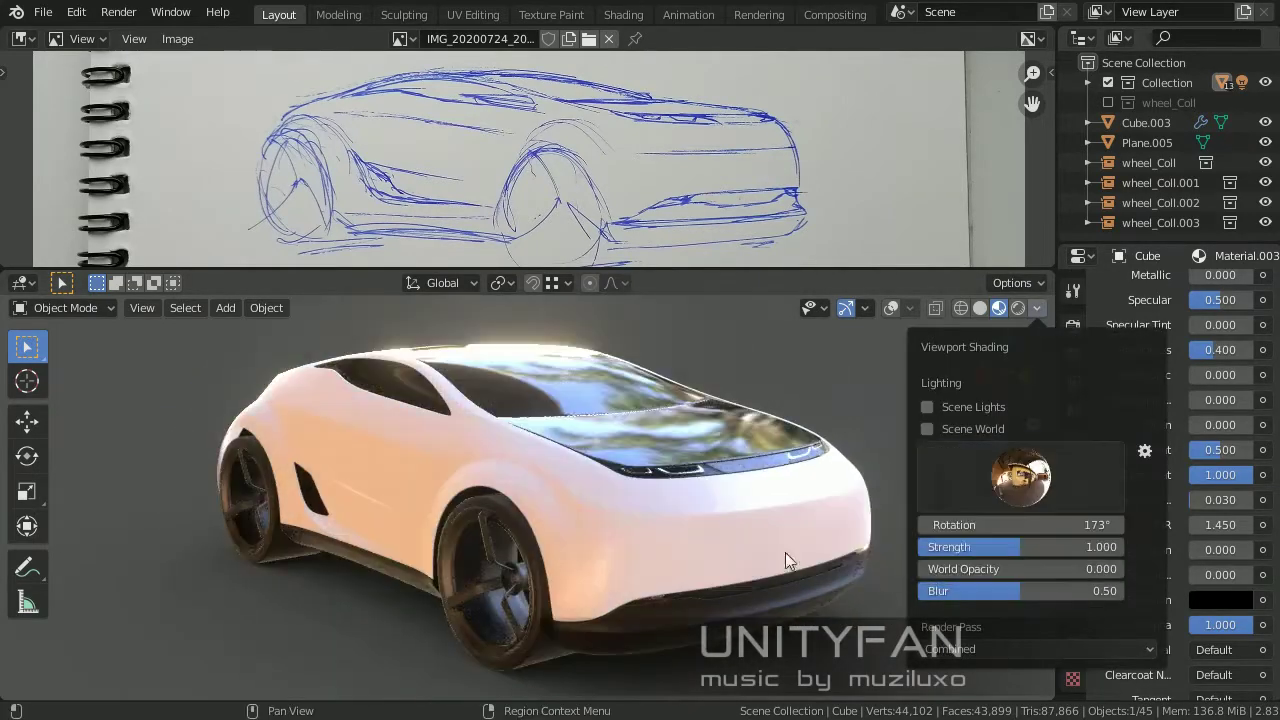
{"action": "left_click", "coordinate": [1063, 572]}
{"action": "mouse_move", "coordinate": [969, 611]}
{"action": "middle_mouse_down"}
{"action": "mouse_move", "coordinate": [439, 611]}
{"action": "mouse_move", "coordinate": [700, 560]}
{"action": "middle_mouse_up"}
Set the HDRI lighting strength to 0.5.
{"action": "left_click", "coordinate": [1037, 308]}
{"action": "type", "text": "5"}
{"action": "key", "text": "Return"}
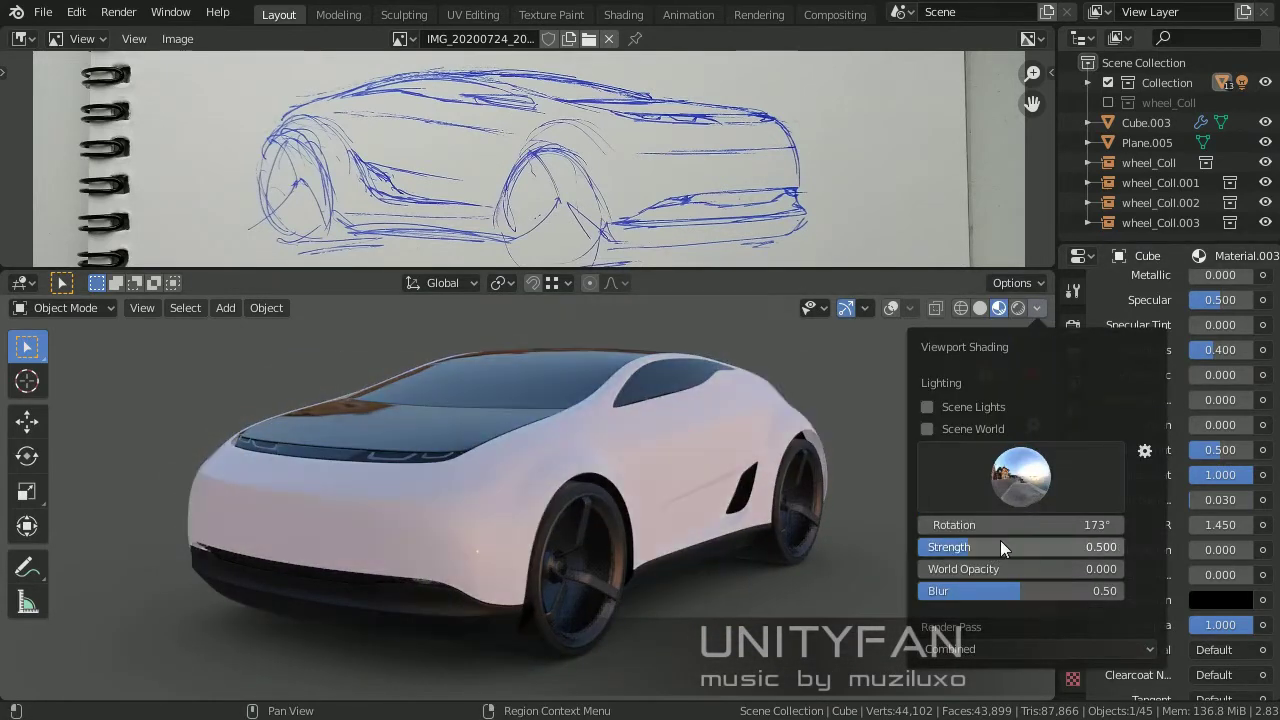
{"action": "middle_click_drag", "start_coordinate": [494, 594], "coordinate": [735, 603]}
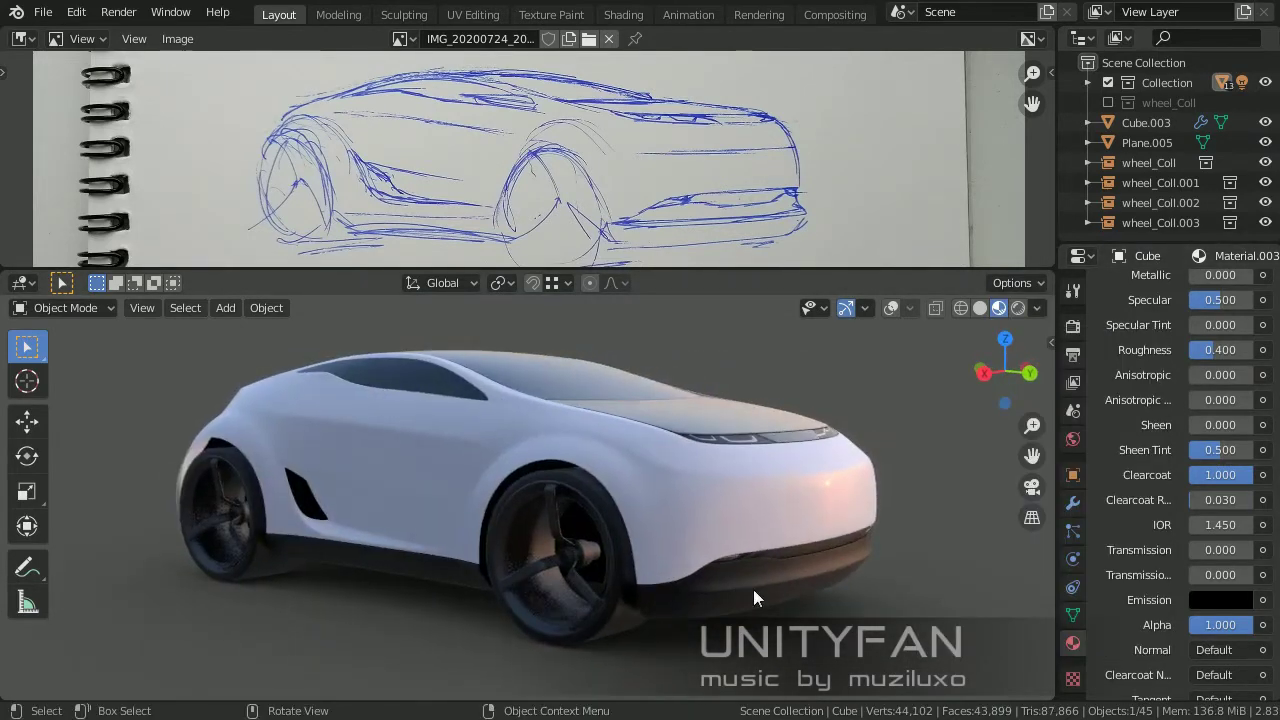
Rotate the HDRI to 17.5°, set strength 0.700, and apply the field/forest HDRI.
{"action": "left_click", "coordinate": [1037, 308]}
{"action": "left_click_drag", "start_coordinate": [1020, 524], "coordinate": [960, 524]}
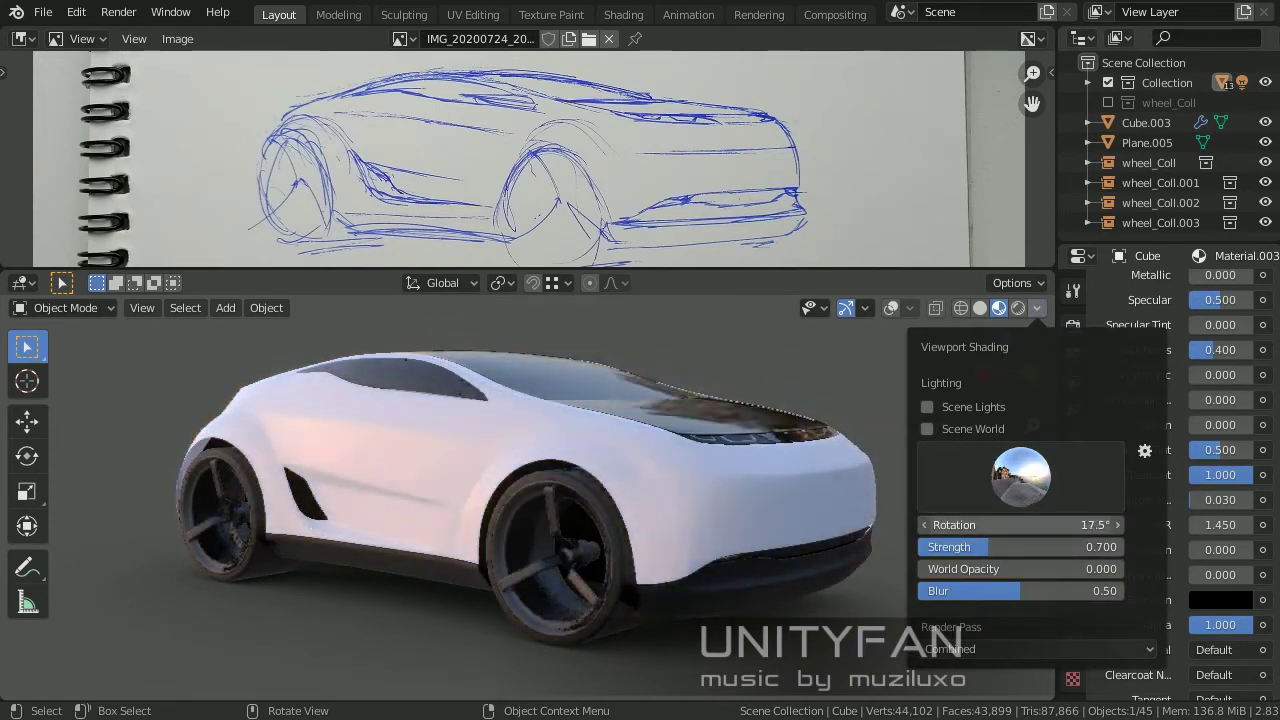
{"action": "mouse_move", "coordinate": [1048, 545]}
{"action": "left_mouse_down"}
{"action": "mouse_move", "coordinate": [1005, 546]}
{"action": "mouse_move", "coordinate": [995, 524]}
{"action": "mouse_move", "coordinate": [1030, 524]}
{"action": "left_mouse_up"}
{"action": "type", "text": "7"}
{"action": "key", "text": "Return"}
{"action": "left_click", "coordinate": [1020, 476]}
{"action": "left_click", "coordinate": [686, 543]}
Try the city HDRI at strength 0.500, then a darker studio HDRI rotated around the car.
{"action": "left_click", "coordinate": [1008, 500]}
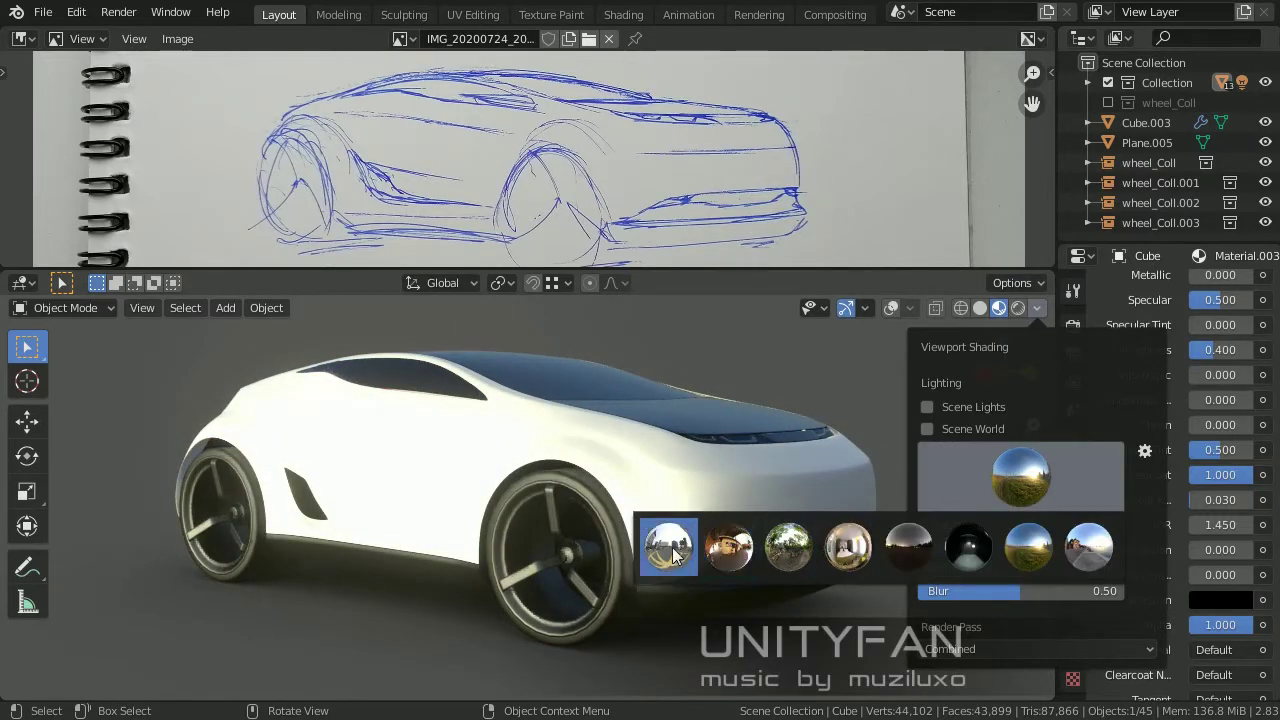
{"action": "left_click", "coordinate": [674, 556]}
{"action": "type", "text": "5"}
{"action": "key", "text": "Return"}
{"action": "left_click", "coordinate": [1020, 476]}
{"action": "left_click", "coordinate": [1020, 543]}
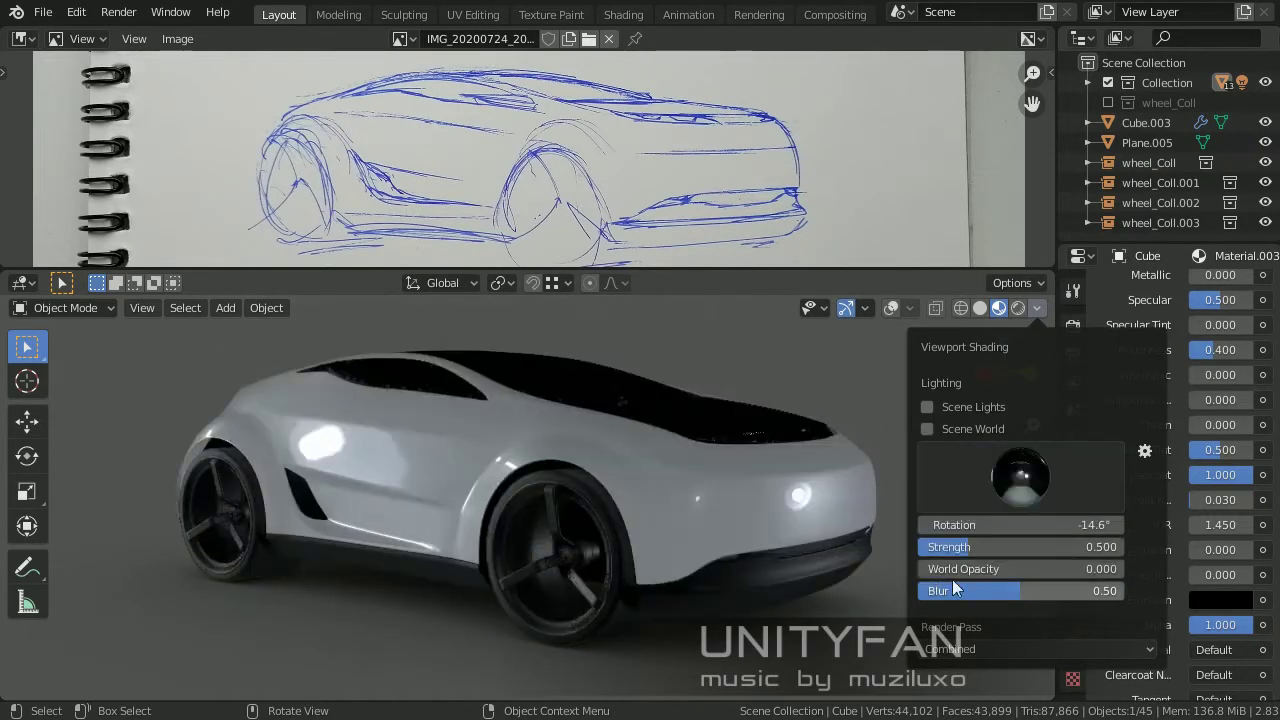
{"action": "left_click_drag", "start_coordinate": [1020, 524], "coordinate": [940, 524]}
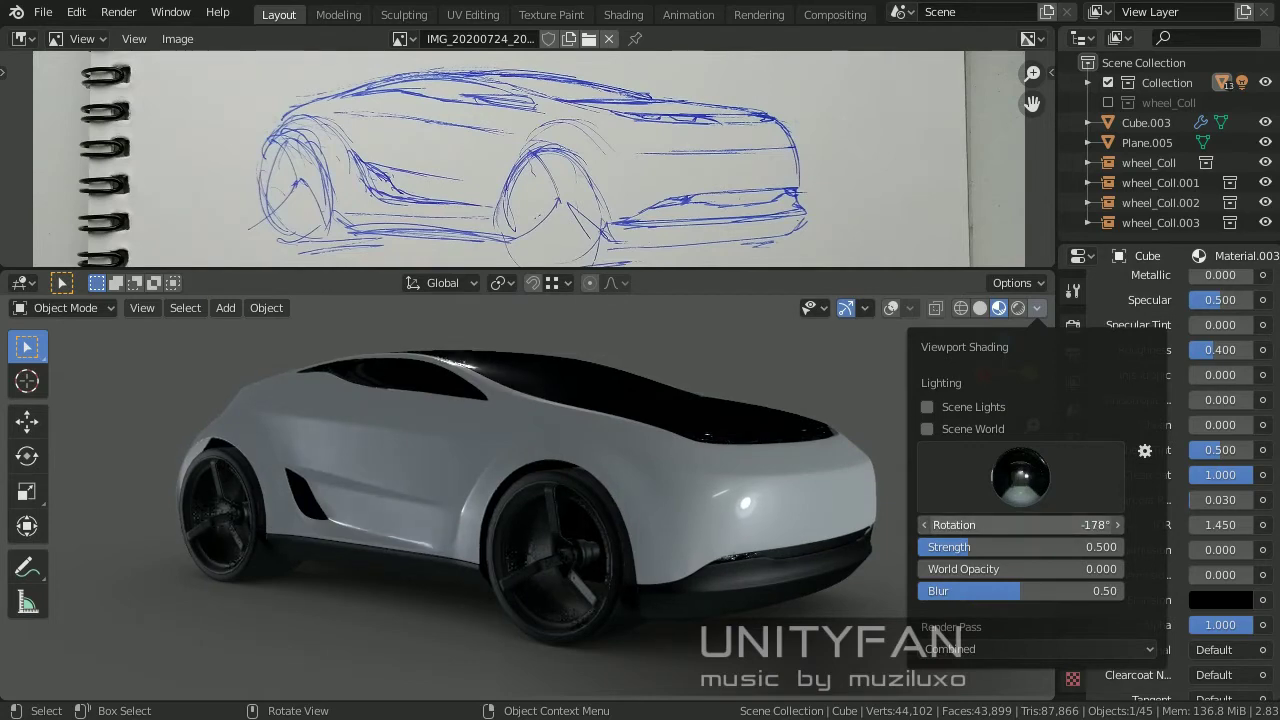
Choose a new HDRI environment and rotate it to -180°.
{"action": "mouse_move", "coordinate": [435, 509]}
{"action": "middle_mouse_down"}
{"action": "mouse_move", "coordinate": [788, 500]}
{"action": "mouse_move", "coordinate": [723, 462]}
{"action": "mouse_move", "coordinate": [645, 495]}
{"action": "middle_mouse_up"}
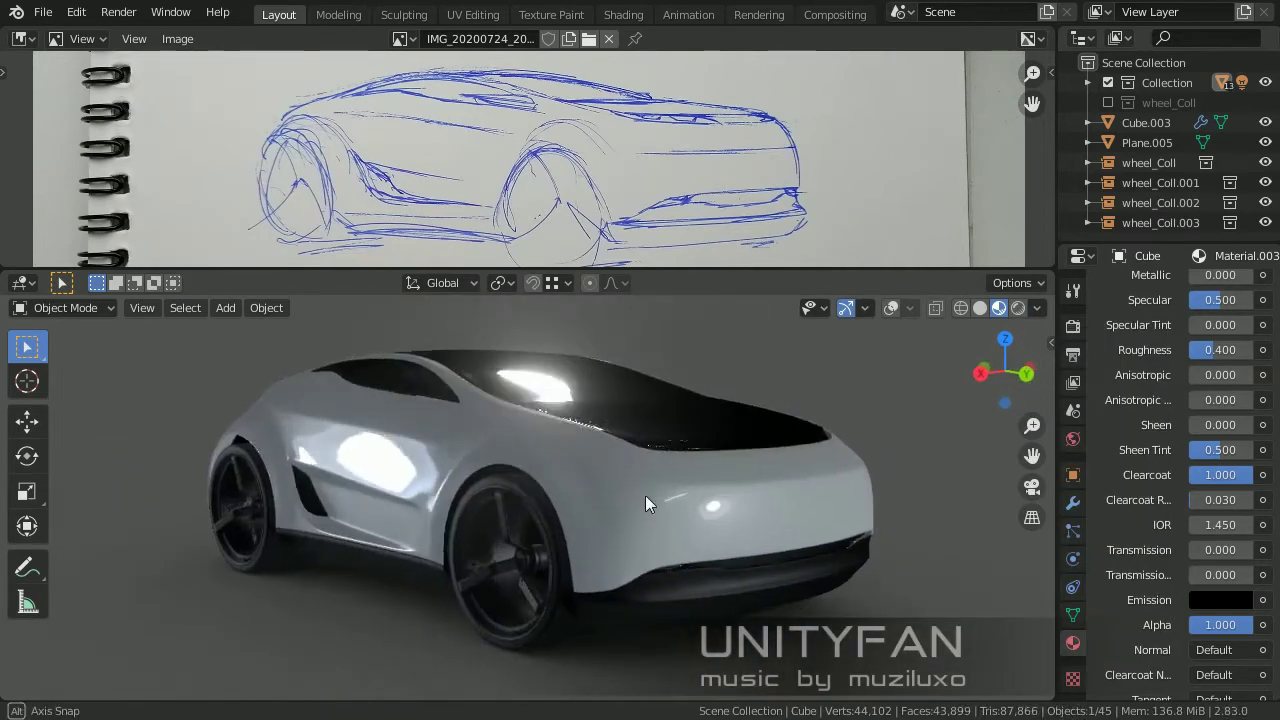
{"action": "left_click", "coordinate": [1037, 307]}
{"action": "left_click", "coordinate": [1100, 463]}
{"action": "left_click", "coordinate": [771, 543]}
{"action": "mouse_move", "coordinate": [771, 543]}
{"action": "middle_mouse_down"}
{"action": "mouse_move", "coordinate": [752, 536]}
{"action": "mouse_move", "coordinate": [870, 537]}
{"action": "mouse_move", "coordinate": [922, 568]}
{"action": "middle_mouse_up"}
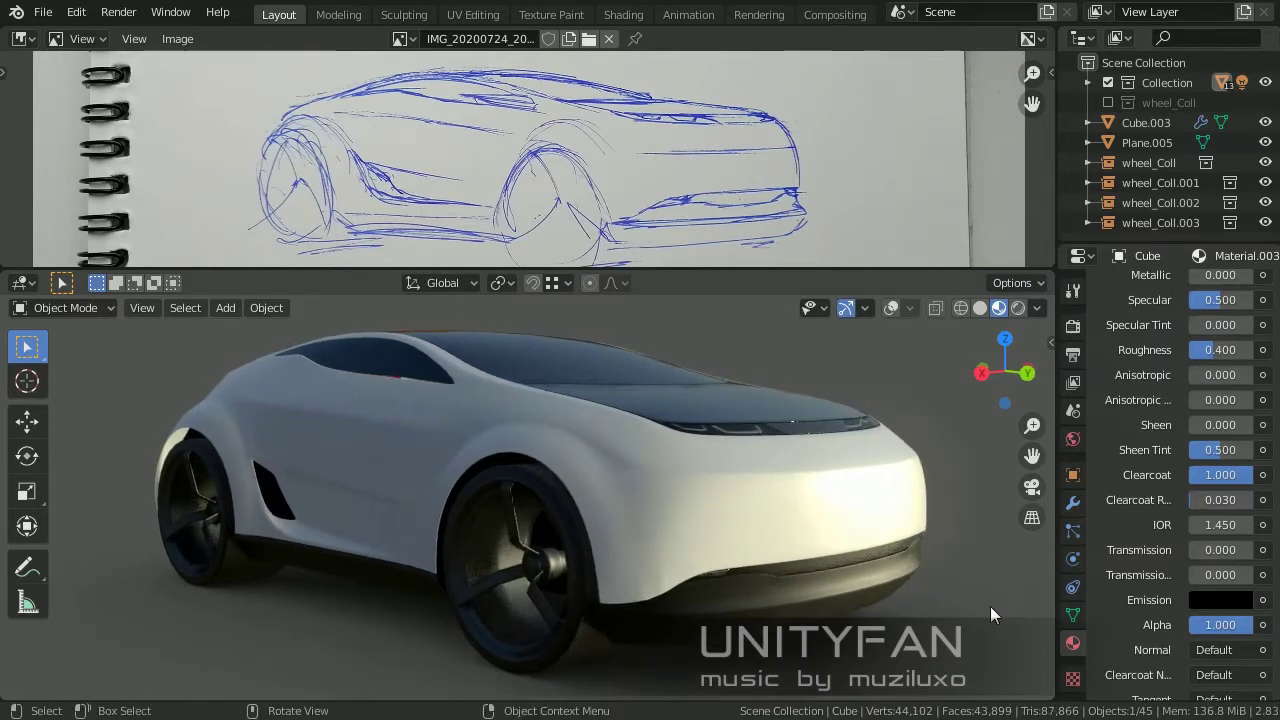
{"action": "left_click", "coordinate": [1037, 307]}
{"action": "left_click_drag", "start_coordinate": [1020, 524], "coordinate": [1072, 546]}
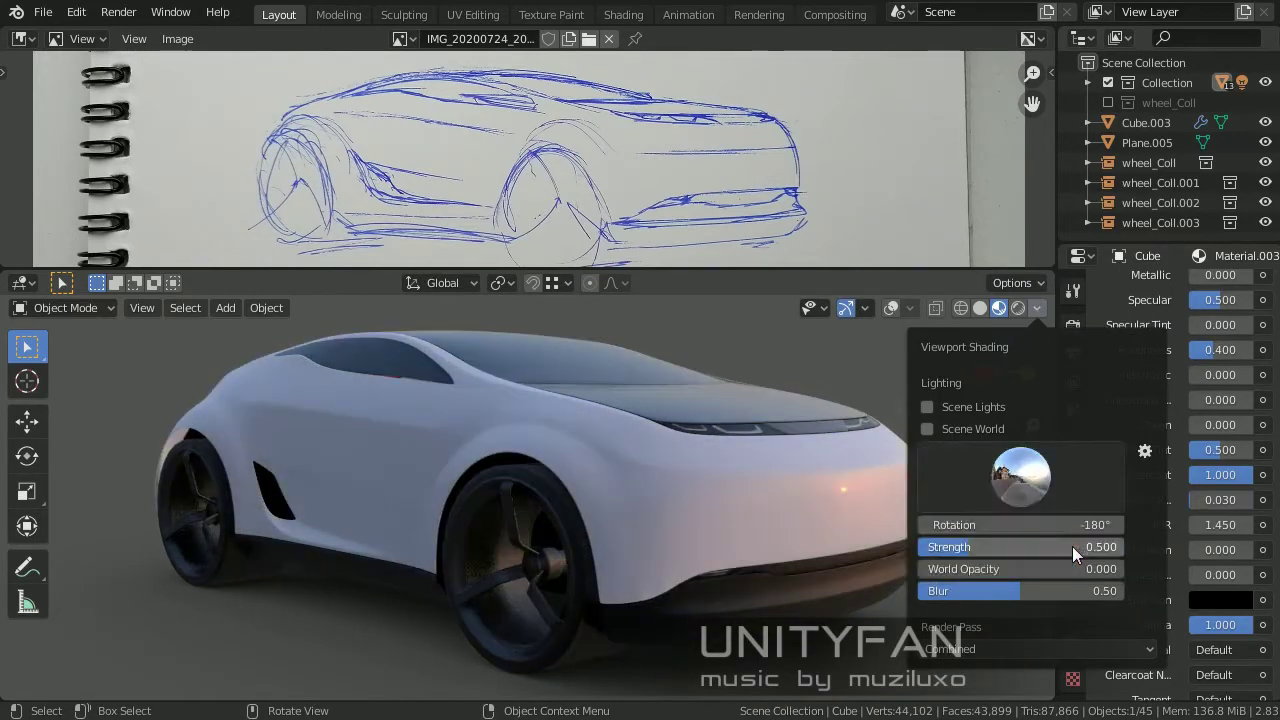
Give the car body a new paint colour and set Roughness to 0.200.
{"action": "left_click", "coordinate": [560, 420]}
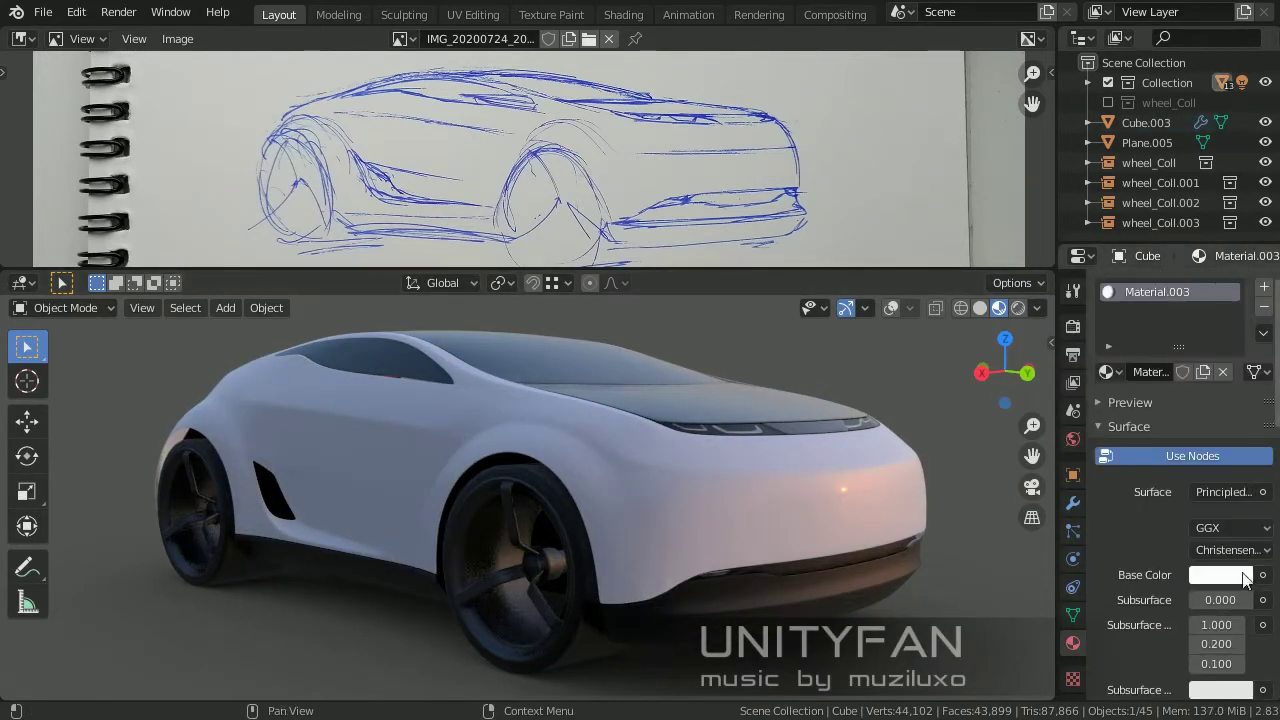
{"action": "left_click", "coordinate": [1220, 523]}
{"action": "mouse_move", "coordinate": [1100, 385]}
{"action": "left_mouse_down"}
{"action": "mouse_move", "coordinate": [1128, 413]}
{"action": "mouse_move", "coordinate": [1090, 400]}
{"action": "left_mouse_up"}
{"action": "scroll", "coordinate": [1115, 621], "scroll_direction": "down", "scroll_amount": 2}
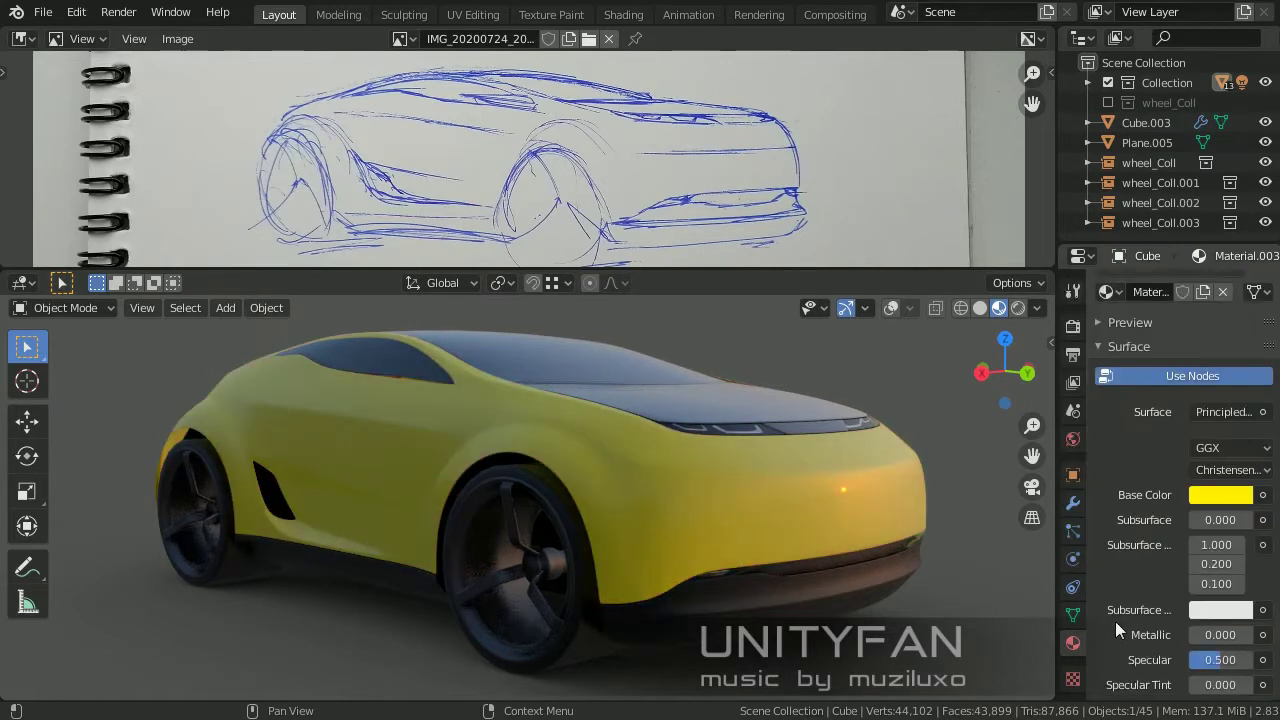
{"action": "scroll", "coordinate": [1212, 570], "scroll_direction": "down", "scroll_amount": 4}
{"action": "type", "text": ".2"}
{"action": "key", "text": "Return"}
Try an orange-yellow body paint, then undo the change.
{"action": "middle_click_drag", "start_coordinate": [917, 583], "coordinate": [754, 586]}
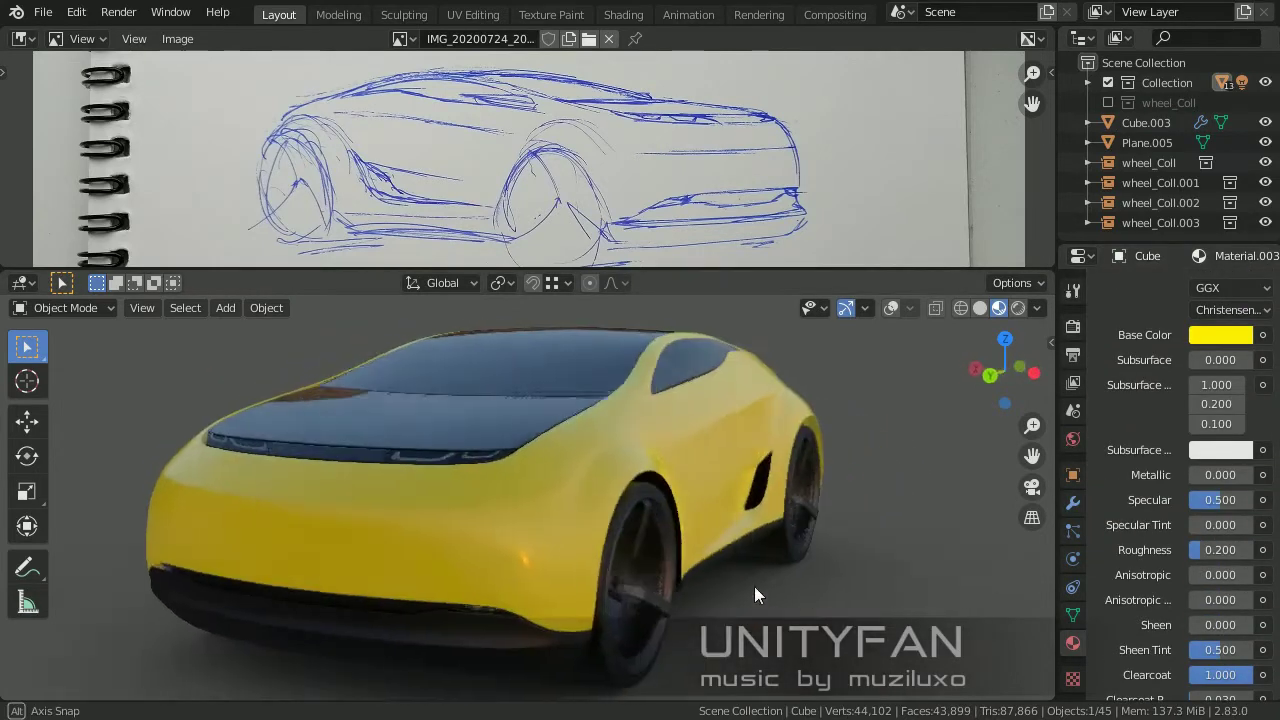
{"action": "left_click", "coordinate": [1220, 335]}
{"action": "left_click", "coordinate": [1165, 95]}
{"action": "middle_click_drag", "start_coordinate": [712, 376], "coordinate": [805, 480]}
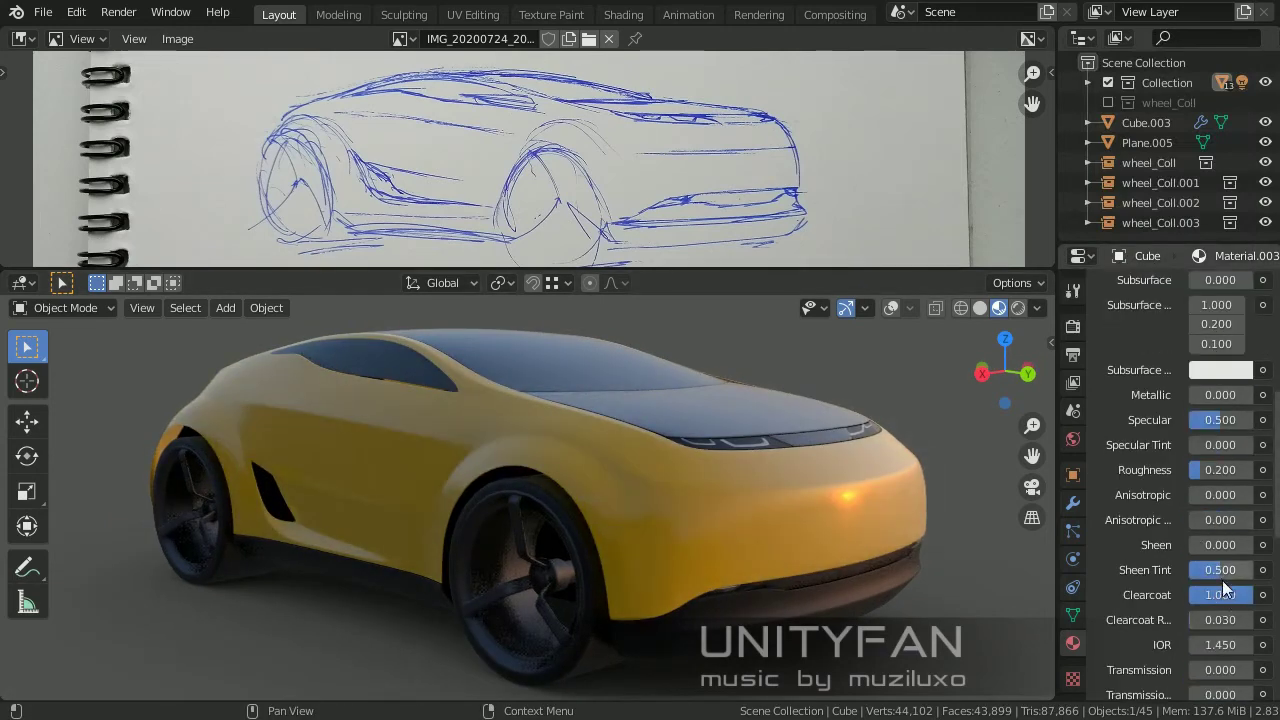
{"action": "scroll", "coordinate": [1233, 568], "scroll_direction": "up", "scroll_amount": 1}
{"action": "key", "text": "ctrl+z"}
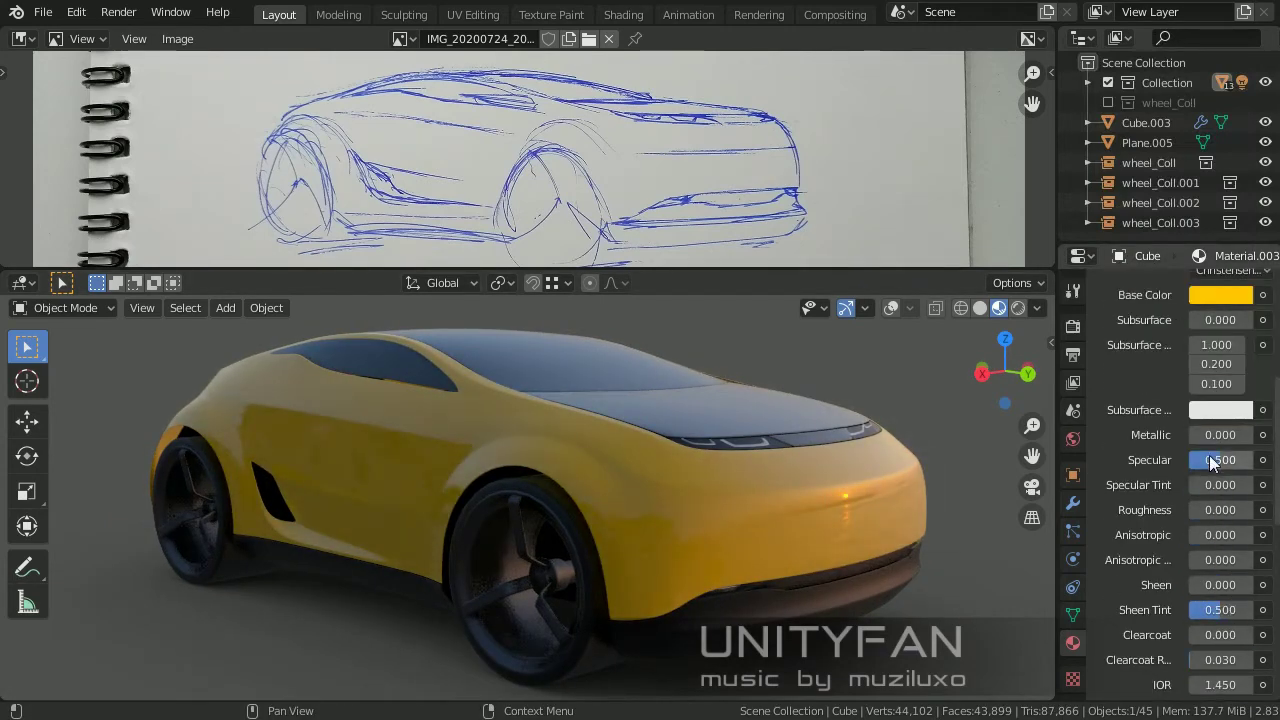
{"action": "mouse_move", "coordinate": [1020, 470]}
{"action": "middle_mouse_down"}
{"action": "mouse_move", "coordinate": [937, 485]}
{"action": "mouse_move", "coordinate": [782, 479]}
{"action": "mouse_move", "coordinate": [568, 542]}
{"action": "mouse_move", "coordinate": [530, 471]}
{"action": "mouse_move", "coordinate": [1001, 482]}
{"action": "middle_mouse_up"}
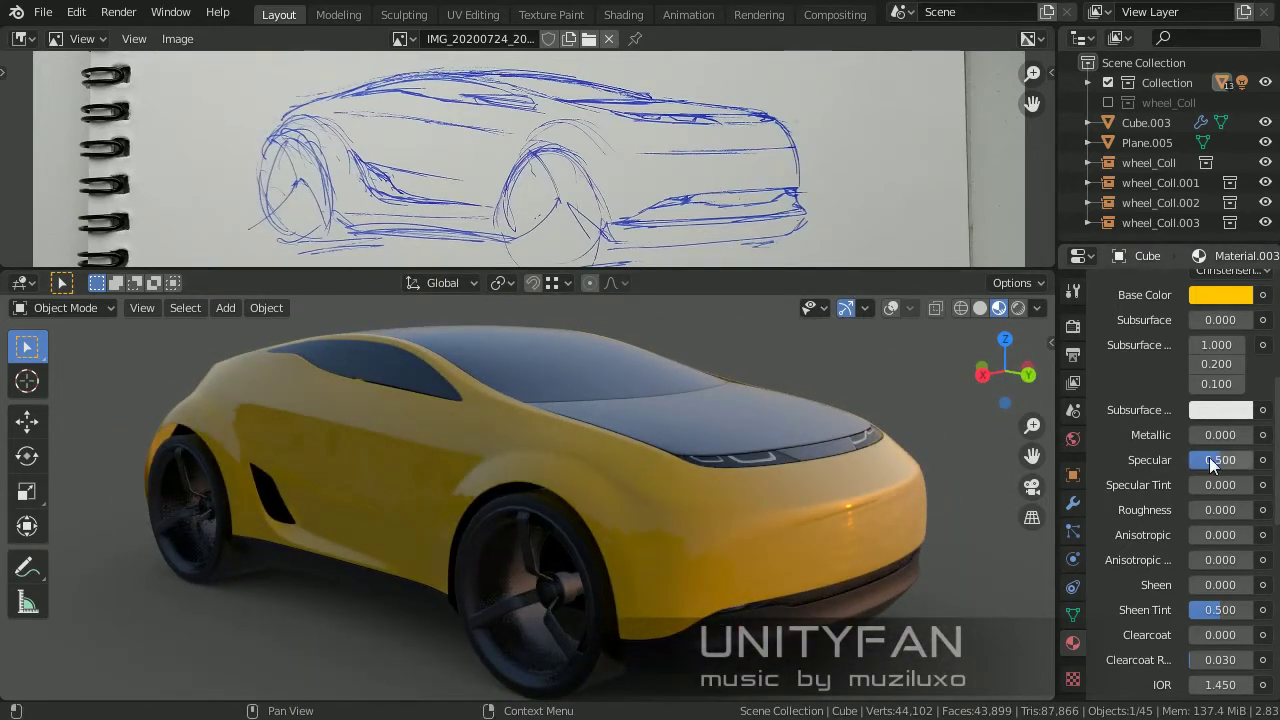
Set Metallic to 0.5 and shift the paint from dark green to dark blue.
{"action": "left_click", "coordinate": [1220, 294]}
{"action": "type", "text": "0.5"}
{"action": "key", "text": "Return"}
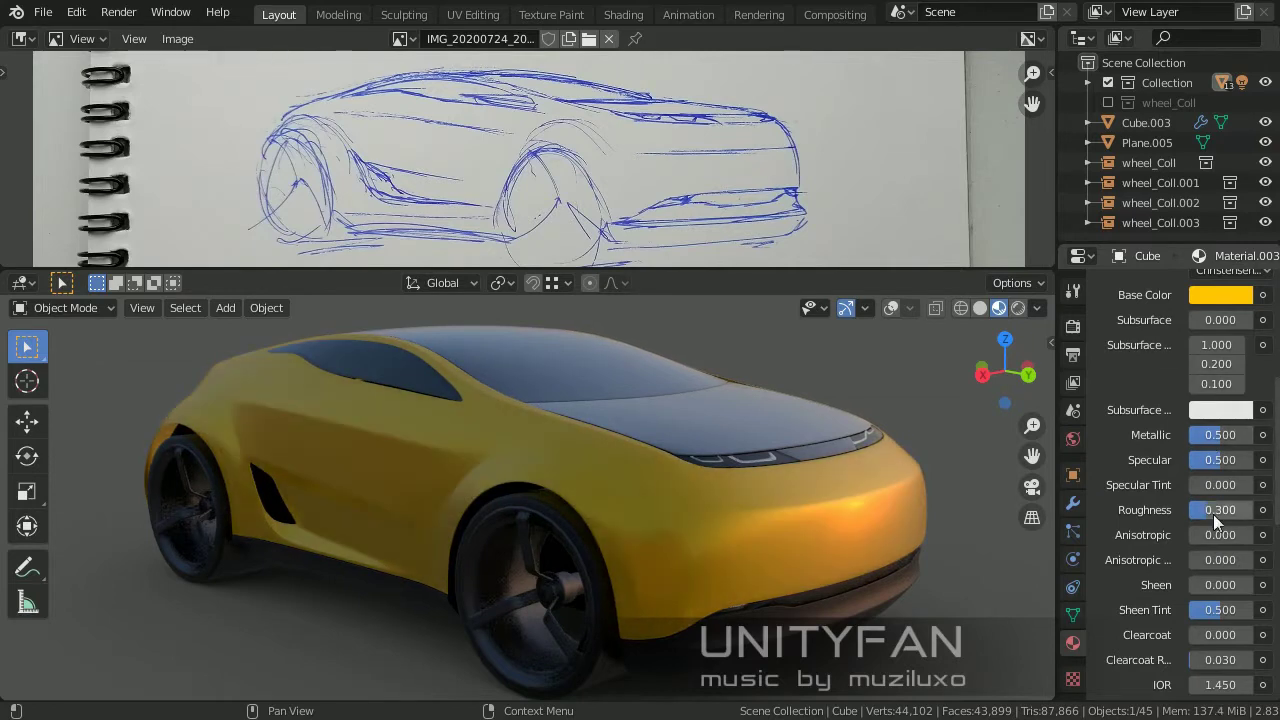
{"action": "middle_click_drag", "start_coordinate": [868, 552], "coordinate": [901, 538]}
{"action": "left_click", "coordinate": [1237, 299]}
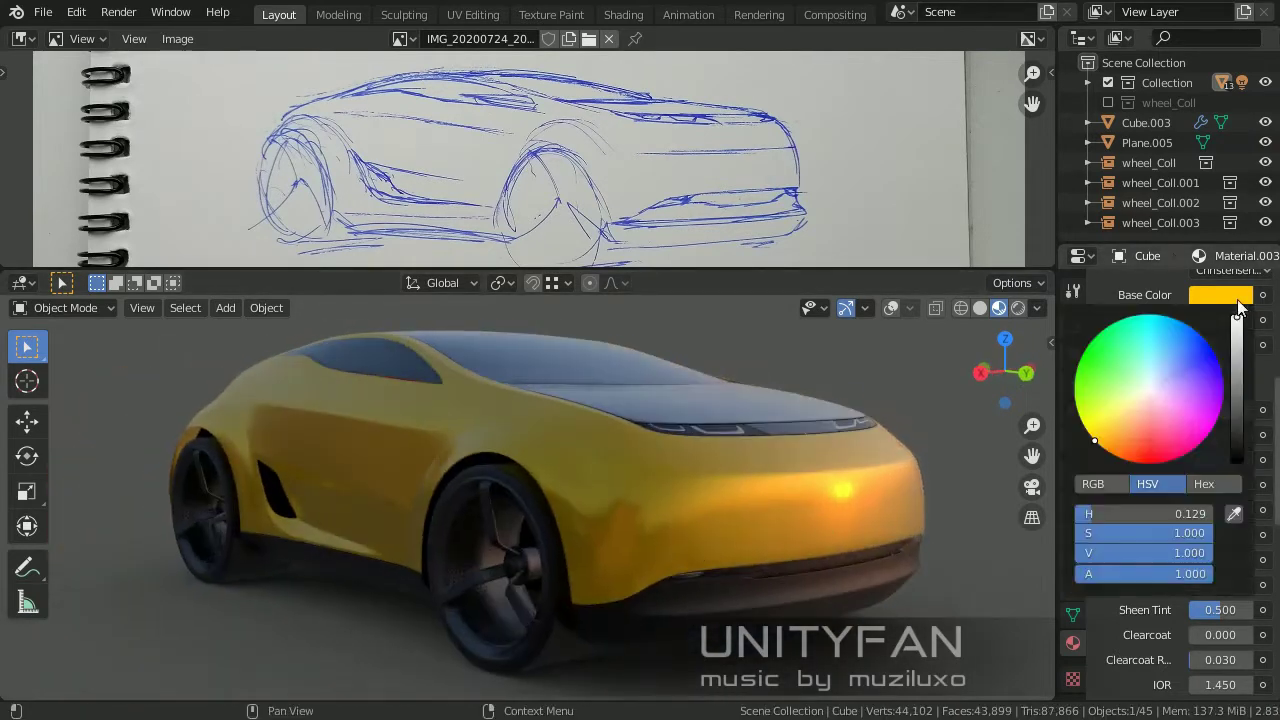
{"action": "left_click_drag", "start_coordinate": [1079, 417], "coordinate": [1076, 368]}
{"action": "left_click_drag", "start_coordinate": [1237, 318], "coordinate": [1237, 376]}
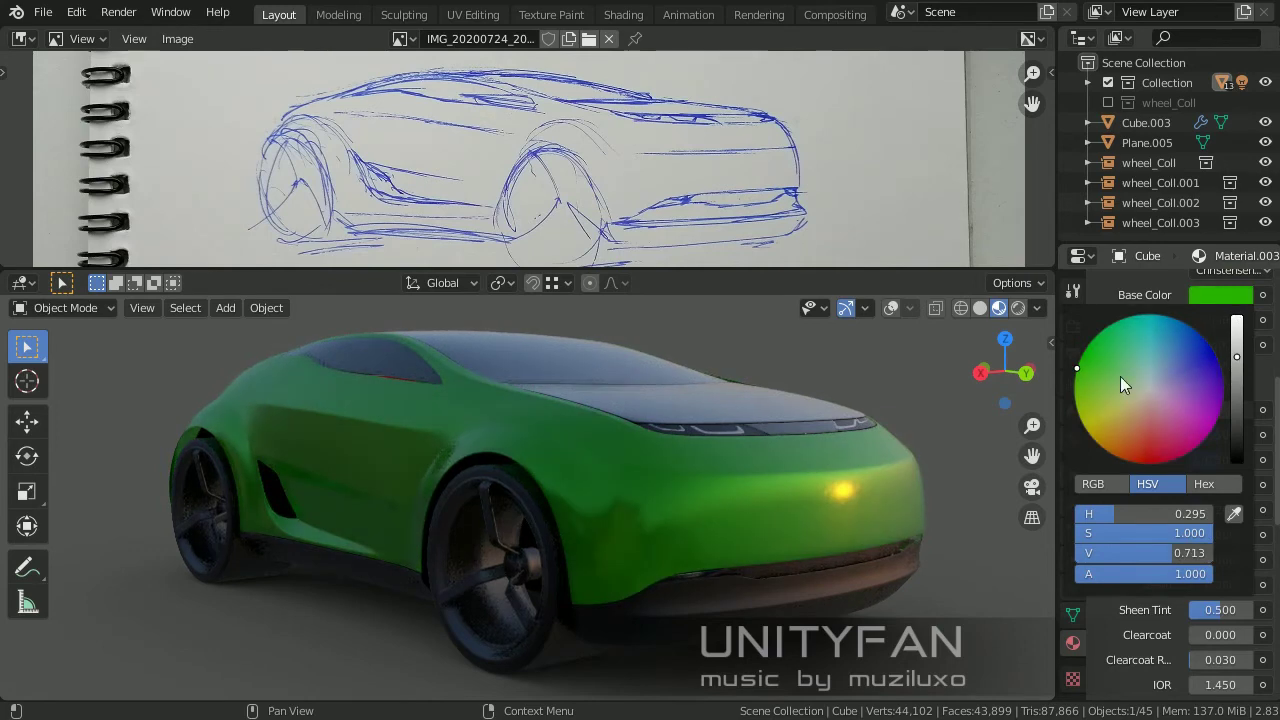
{"action": "mouse_move", "coordinate": [1156, 315]}
{"action": "left_mouse_down"}
{"action": "mouse_move", "coordinate": [1187, 324]}
{"action": "mouse_move", "coordinate": [1237, 398]}
{"action": "left_mouse_up"}
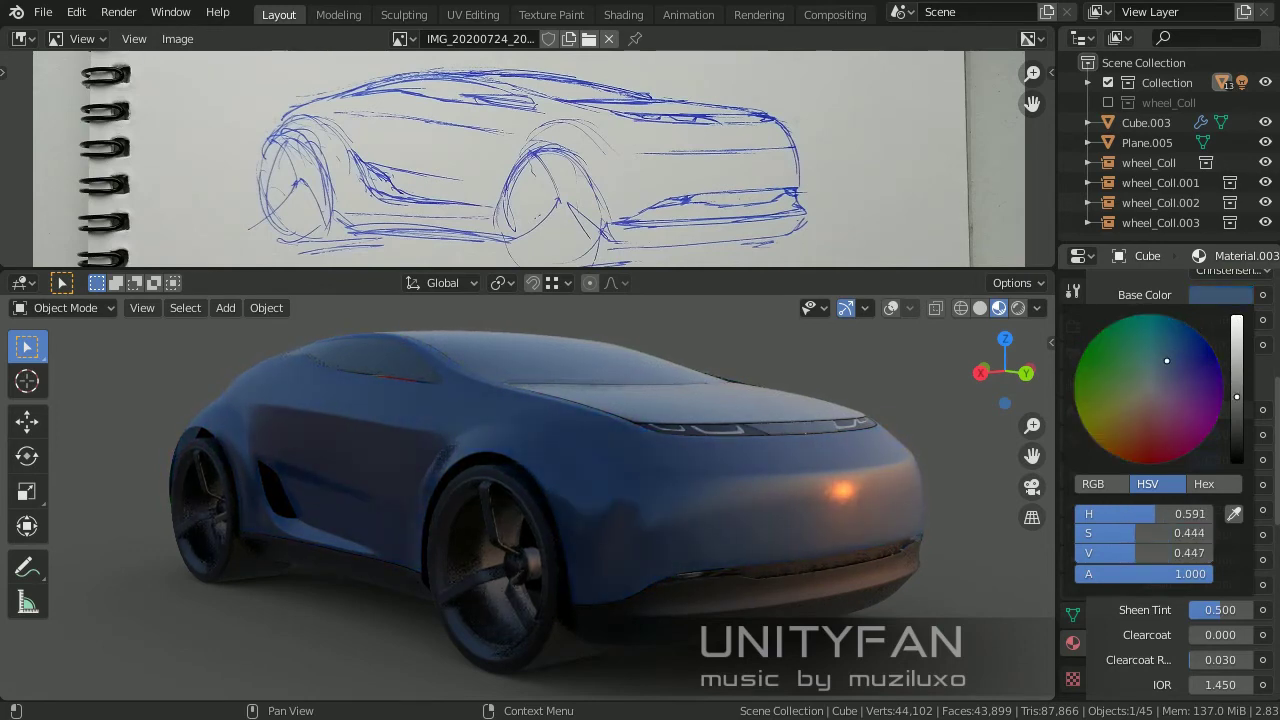
Select Cube.003 and drag the body paint material onto another car part.
{"action": "mouse_move", "coordinate": [909, 414]}
{"action": "middle_mouse_down"}
{"action": "mouse_move", "coordinate": [952, 419]}
{"action": "mouse_move", "coordinate": [826, 506]}
{"action": "middle_mouse_up"}
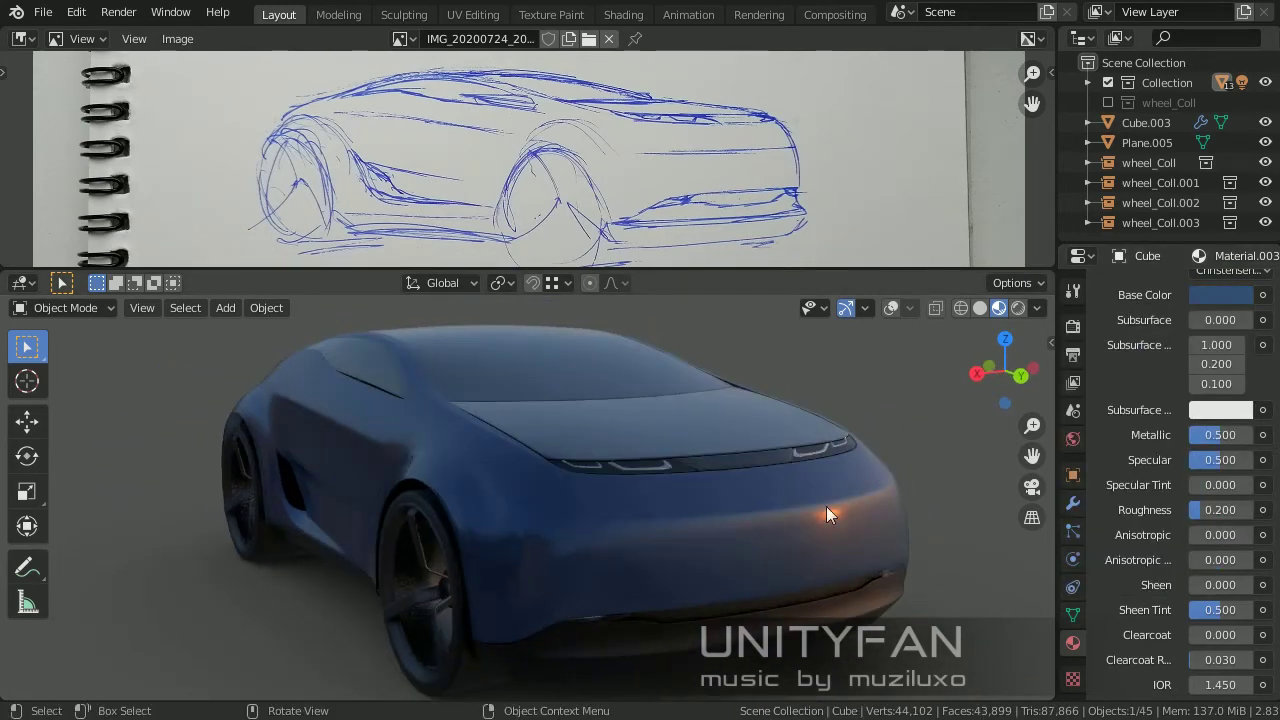
{"action": "left_click", "coordinate": [826, 506]}
{"action": "left_click_drag", "start_coordinate": [1157, 291], "coordinate": [879, 409]}
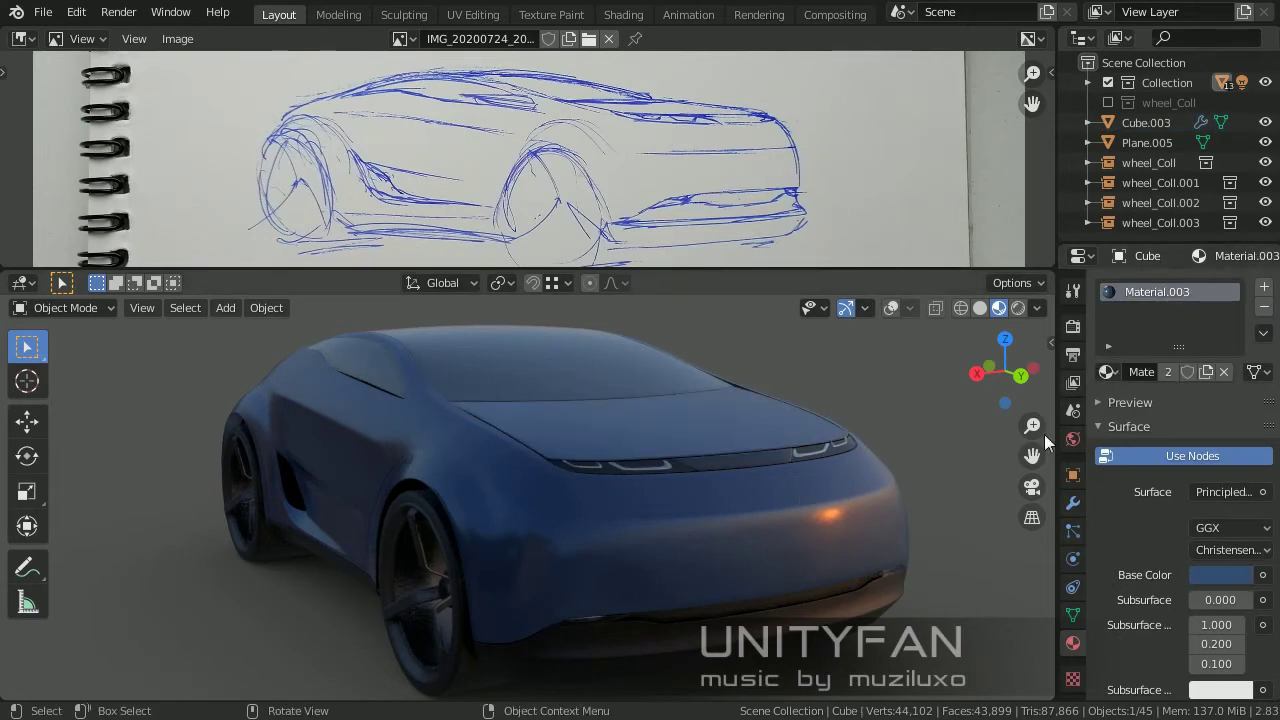
{"action": "left_click_drag", "start_coordinate": [737, 469], "coordinate": [737, 469]}
{"action": "middle_click_drag", "start_coordinate": [737, 469], "coordinate": [811, 580]}
{"action": "left_click_drag", "start_coordinate": [818, 430], "coordinate": [820, 432]}
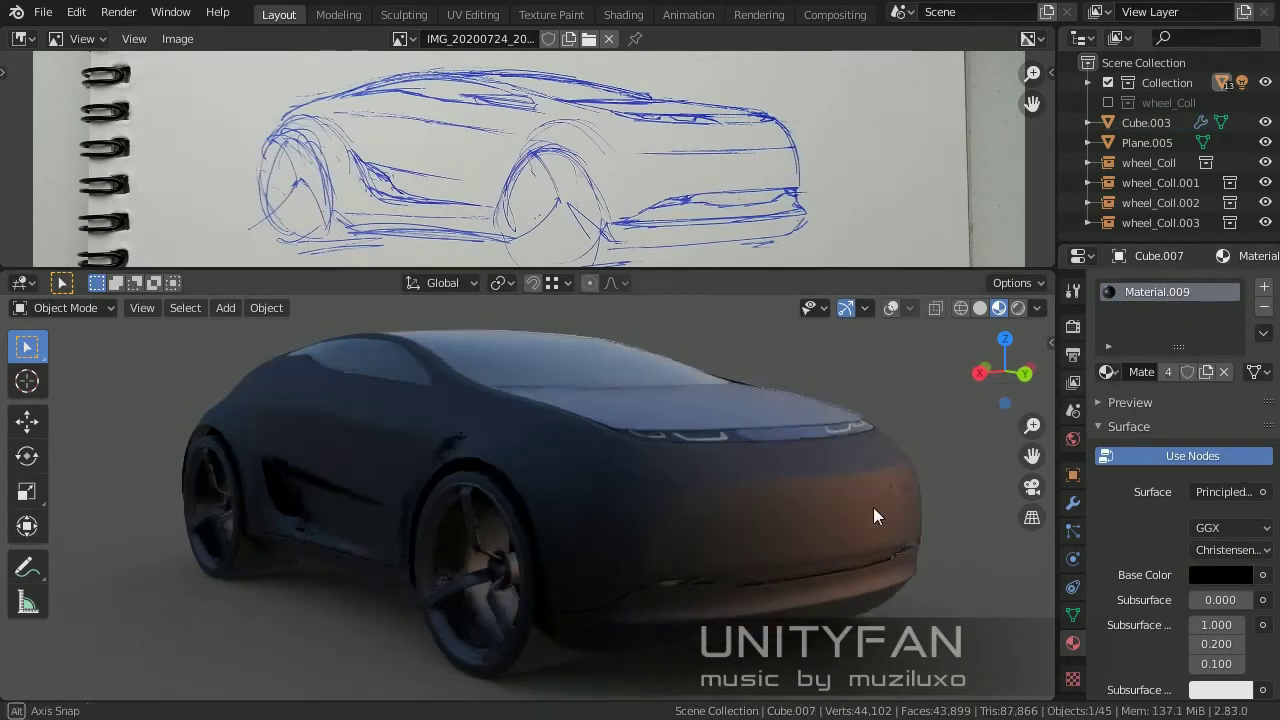
{"action": "mouse_move", "coordinate": [959, 434]}
{"action": "middle_mouse_down"}
{"action": "mouse_move", "coordinate": [841, 499]}
{"action": "mouse_move", "coordinate": [928, 645]}
{"action": "middle_mouse_up"}
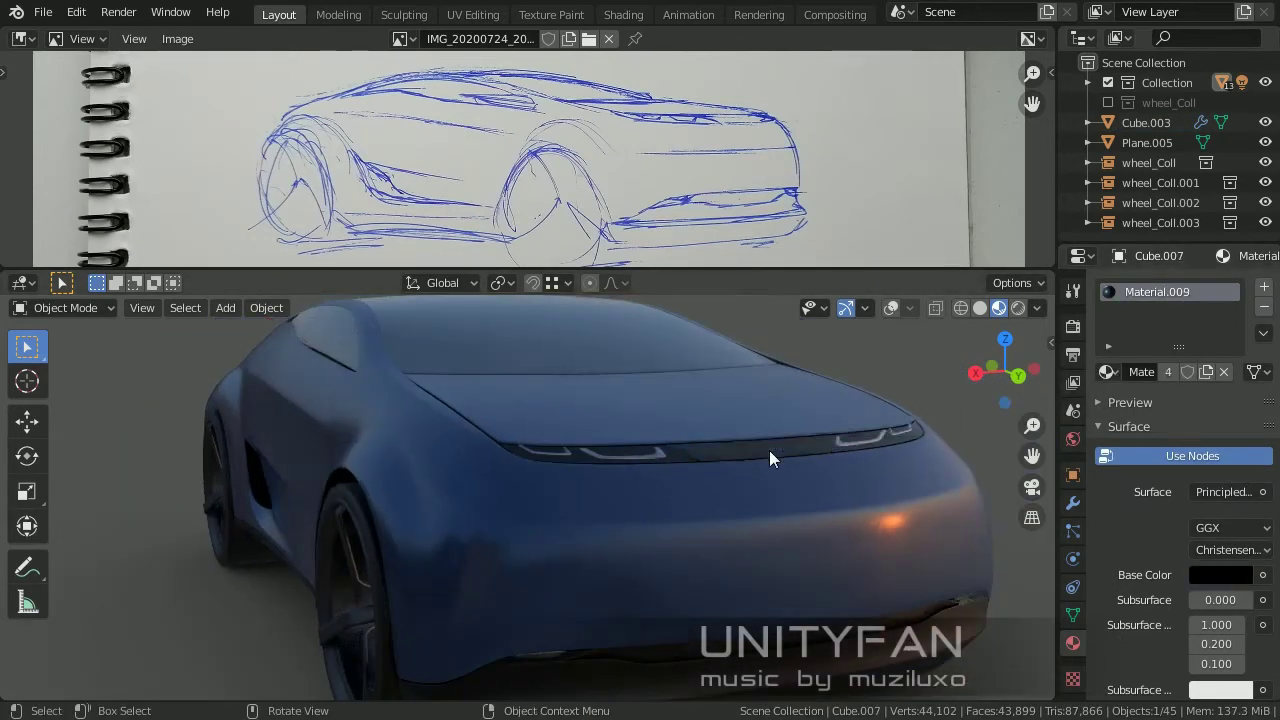